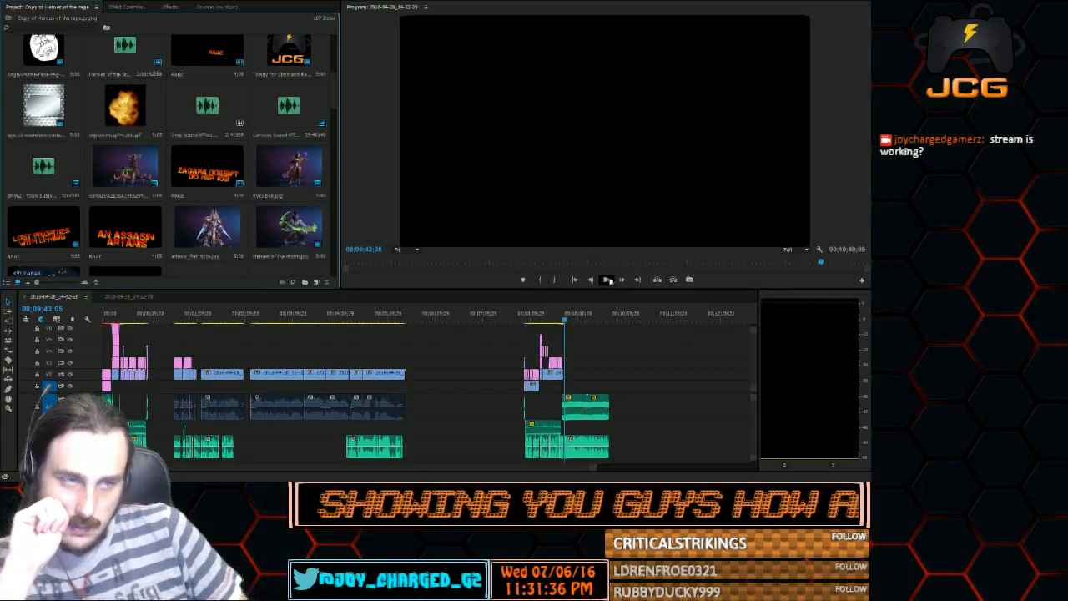
Play back the middle gameplay section, and the closing section from about 00;08;53;02 through the end of the sequence
click(344, 315)
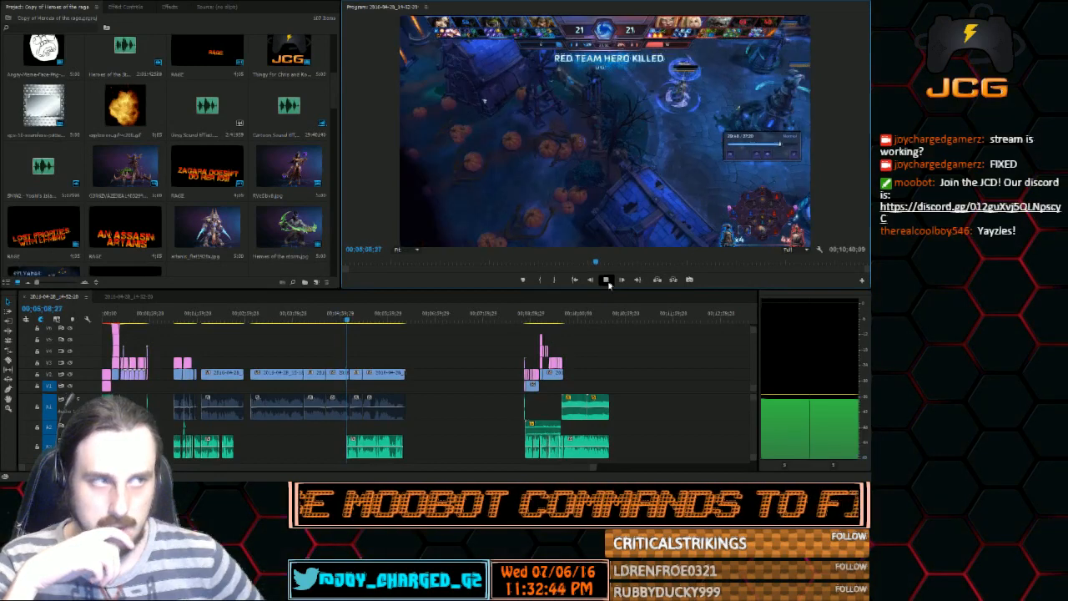
click(608, 281)
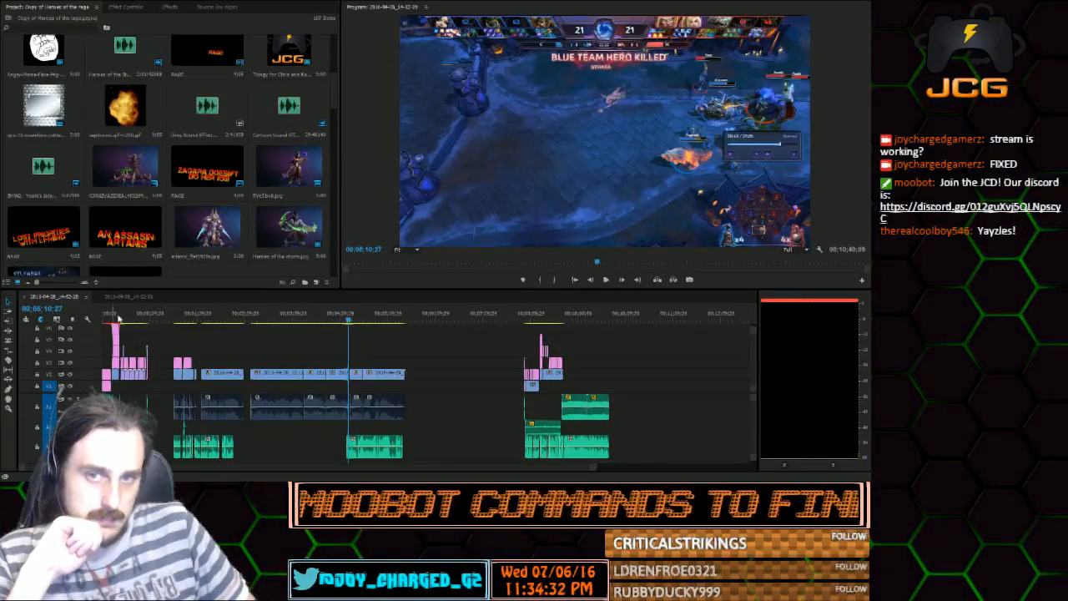
click(525, 316)
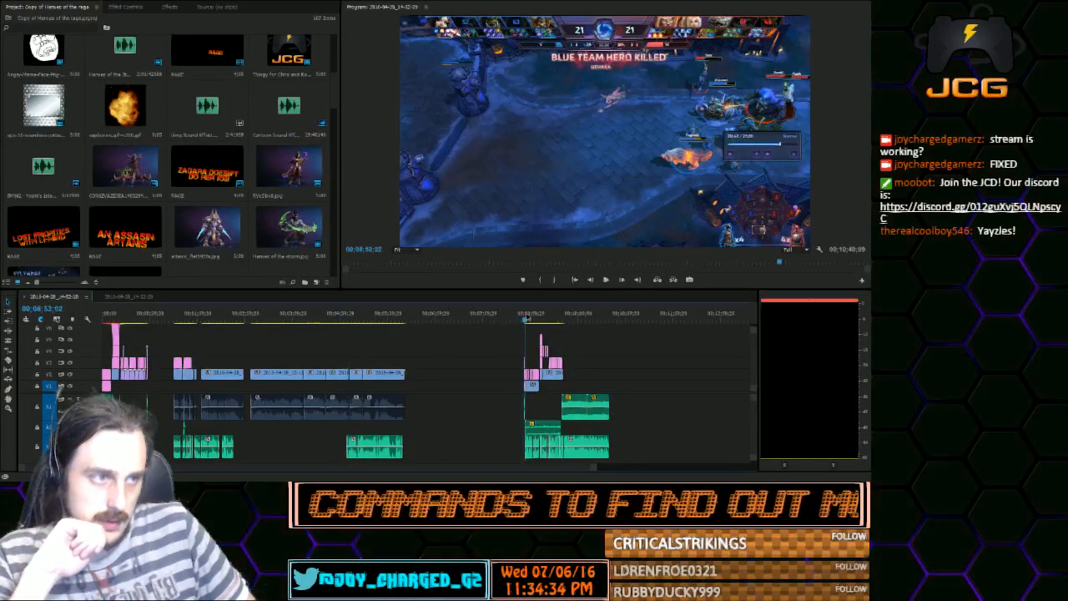
click(527, 317)
click(605, 279)
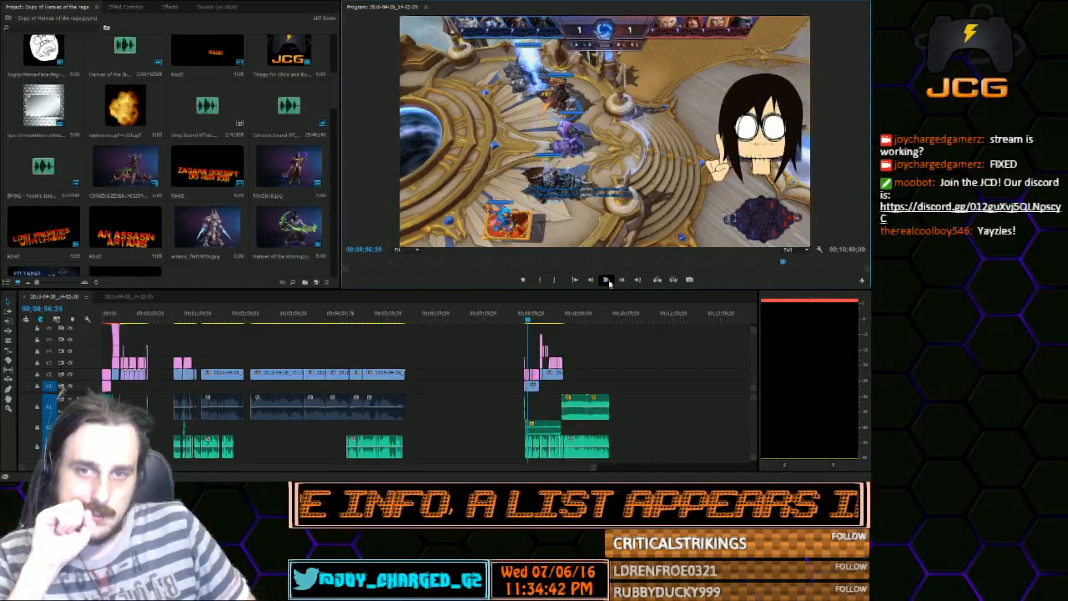
click(607, 281)
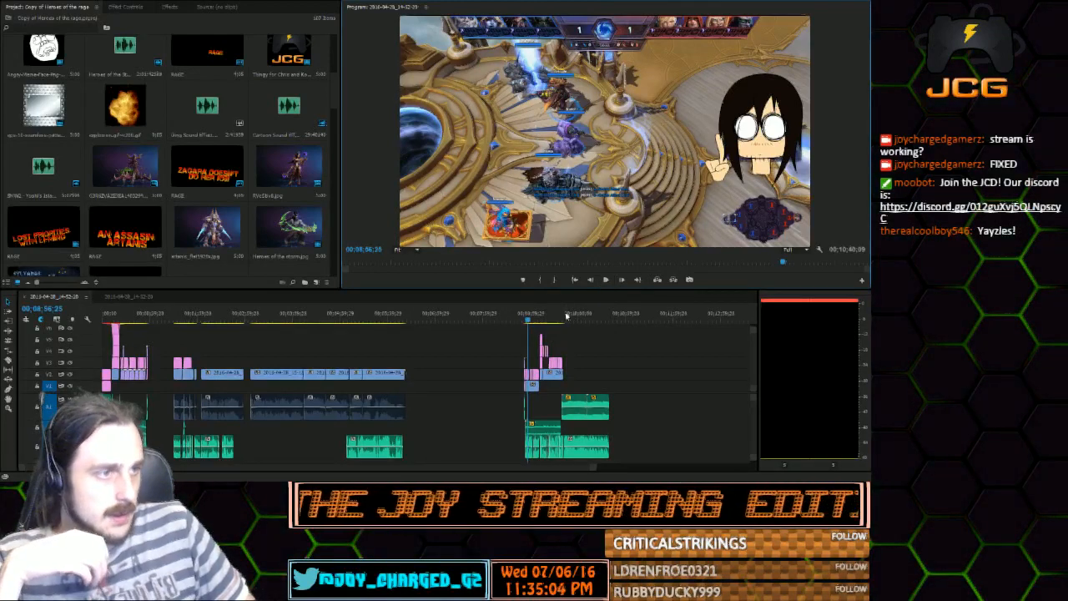
click(605, 285)
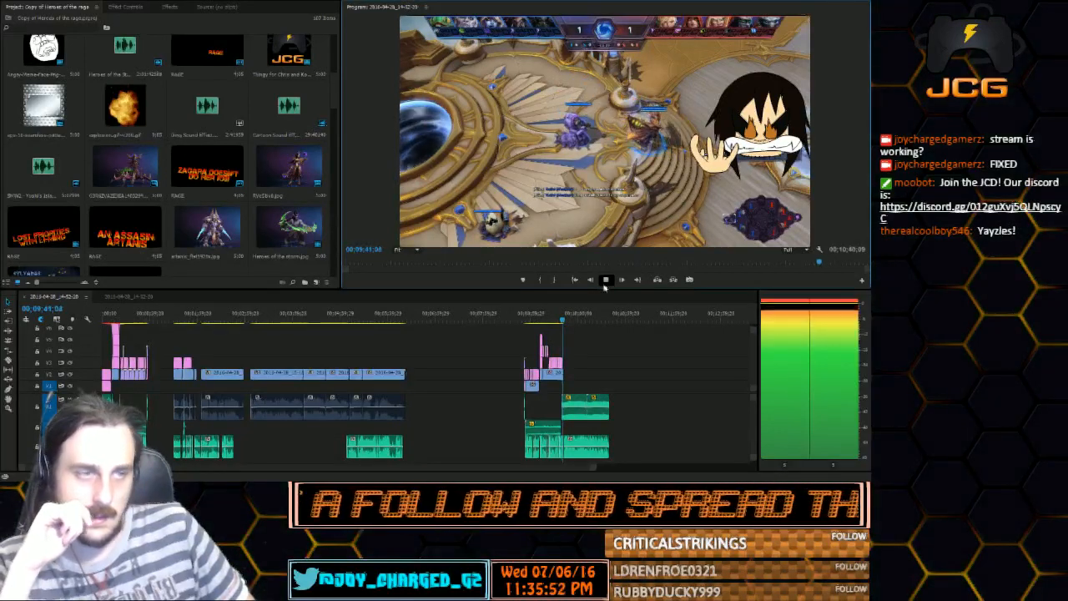
click(605, 282)
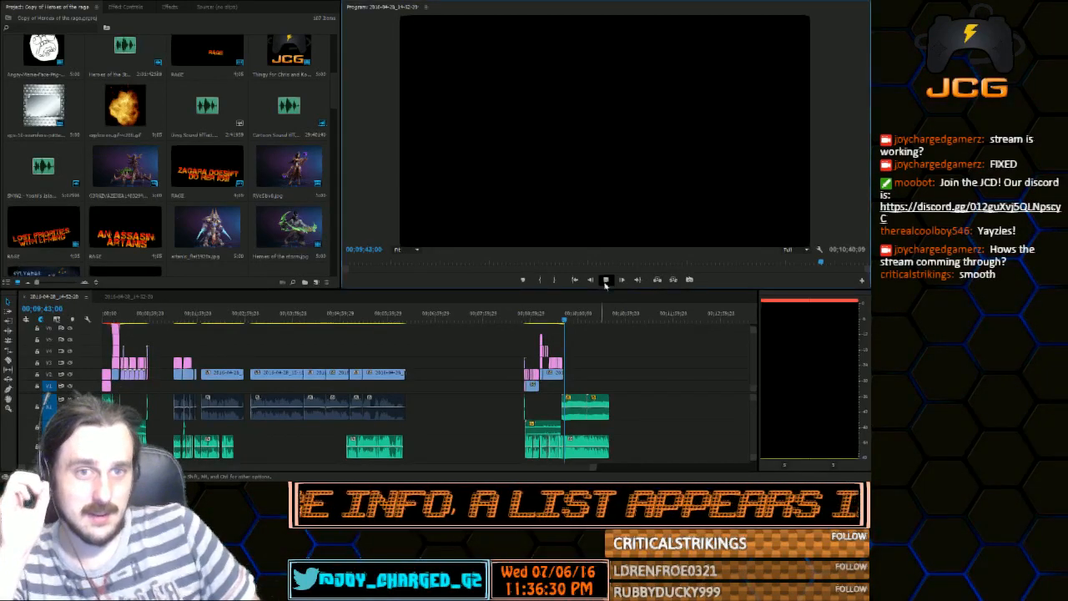
click(606, 281)
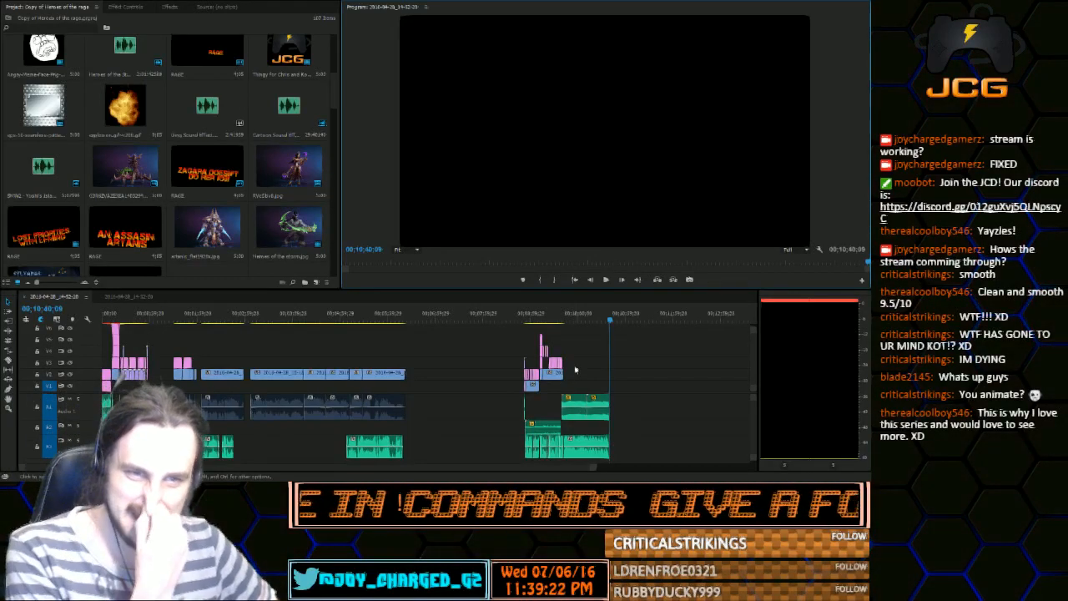
Create a new bin in the project and name it "Russian gag"
scroll(227, 182, down, 3)
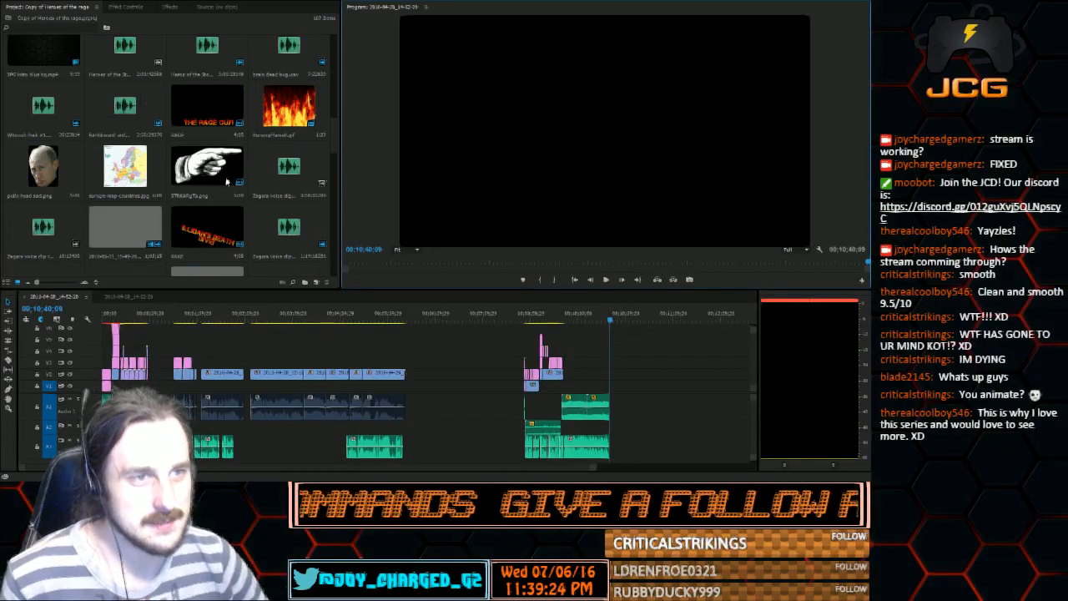
scroll(226, 182, down, 1)
scroll(227, 182, up, 1)
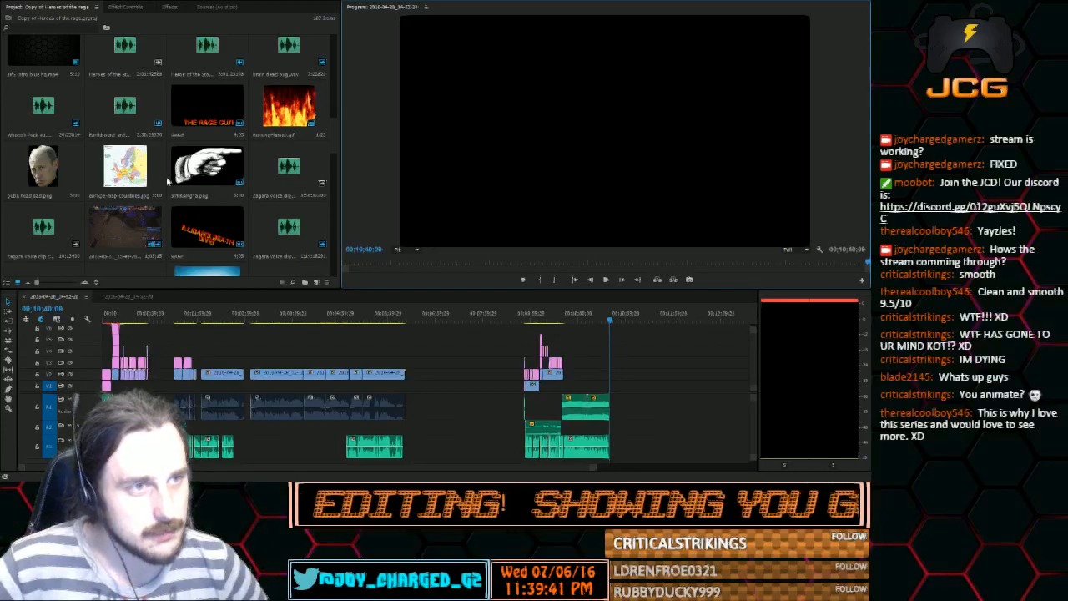
scroll(168, 180, down, 5)
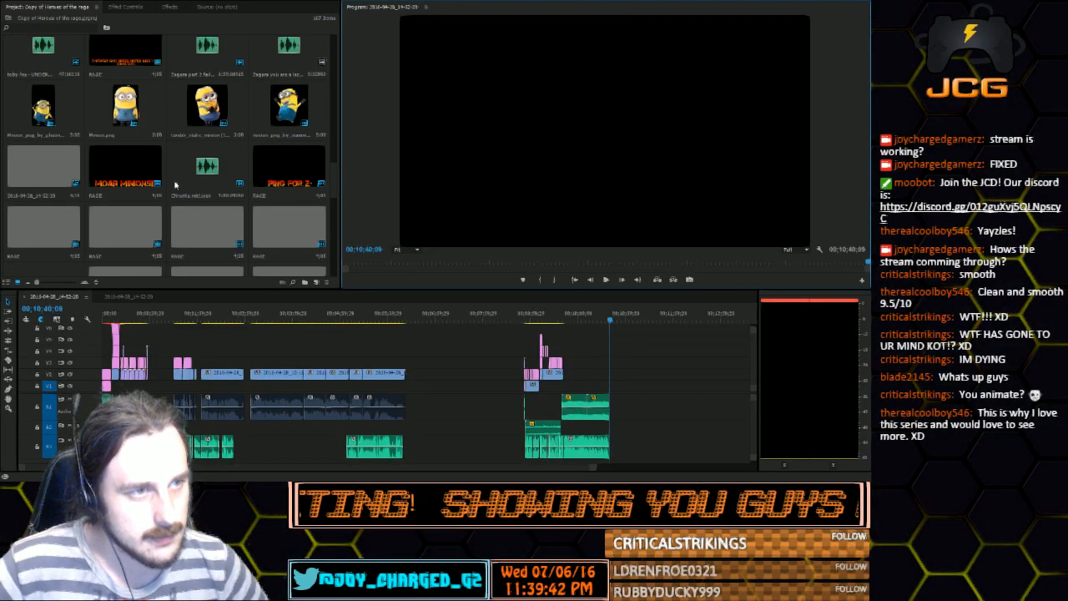
scroll(175, 185, down, 5)
click(305, 280)
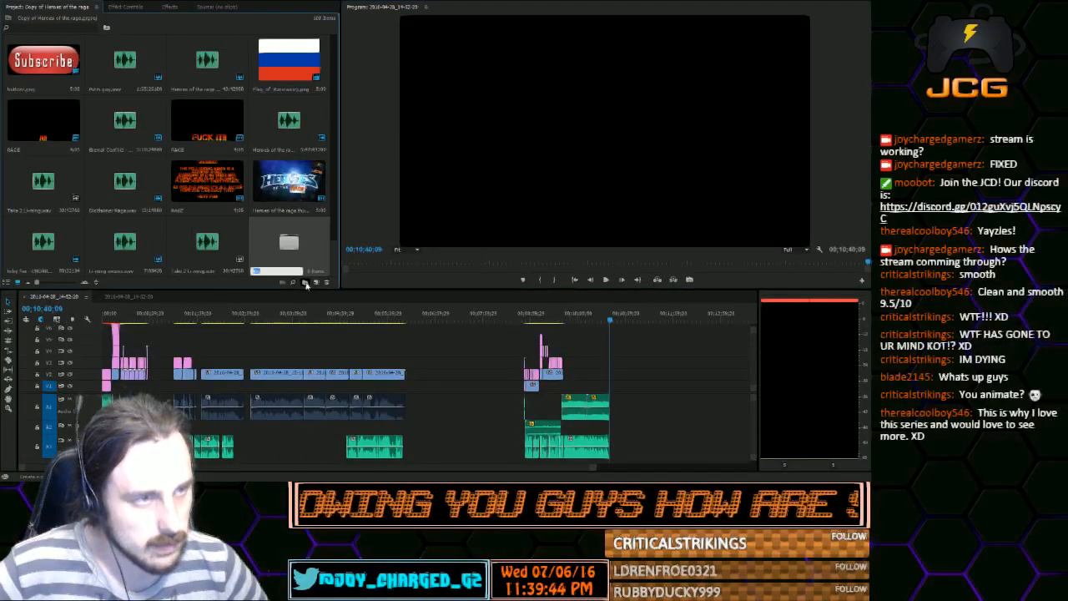
text(Ra)
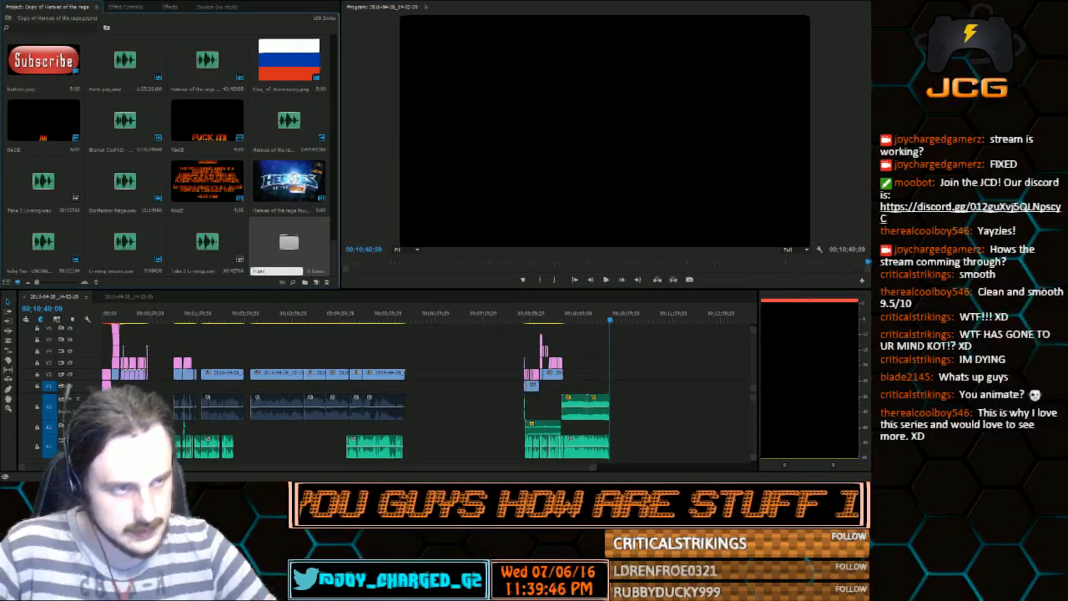
text(sour)
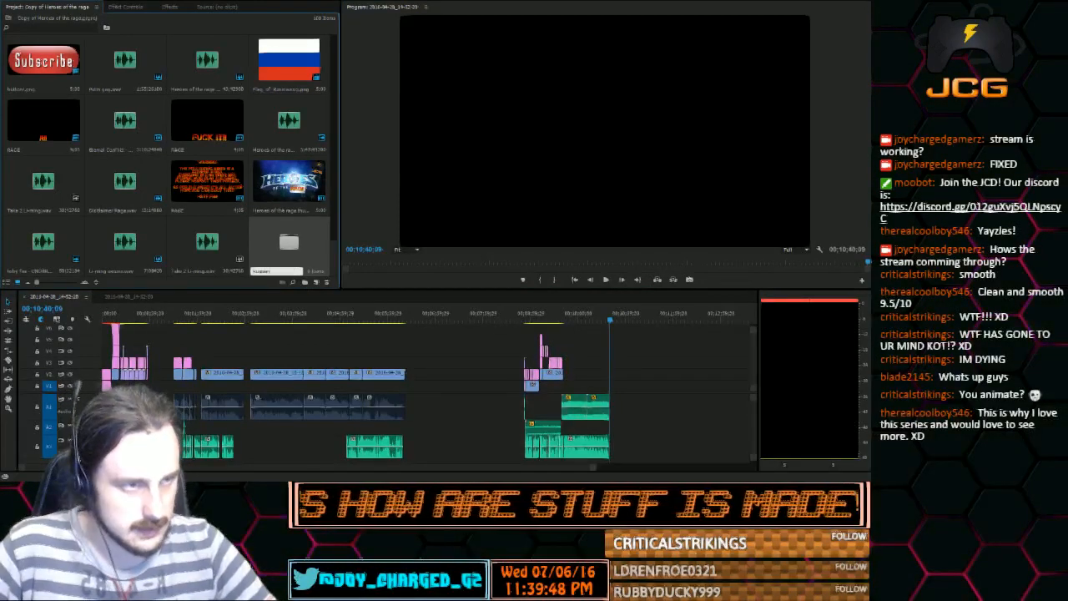
text(ces)
key(Return)
Move the Putin head, Europe map and Russian flag images into the Russian gag bin
click(255, 169)
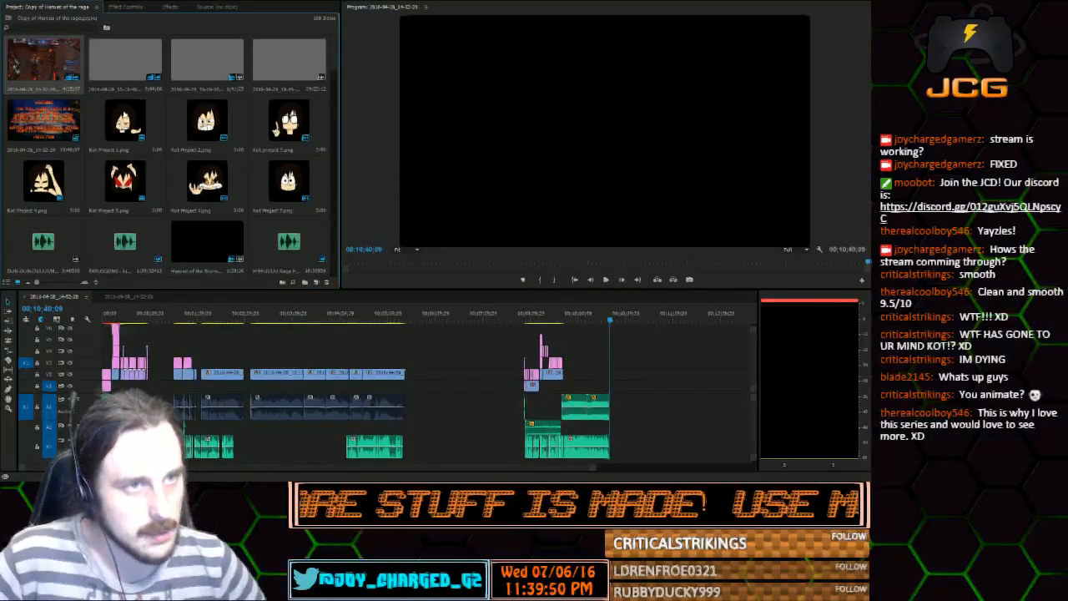
scroll(156, 118, down, 6)
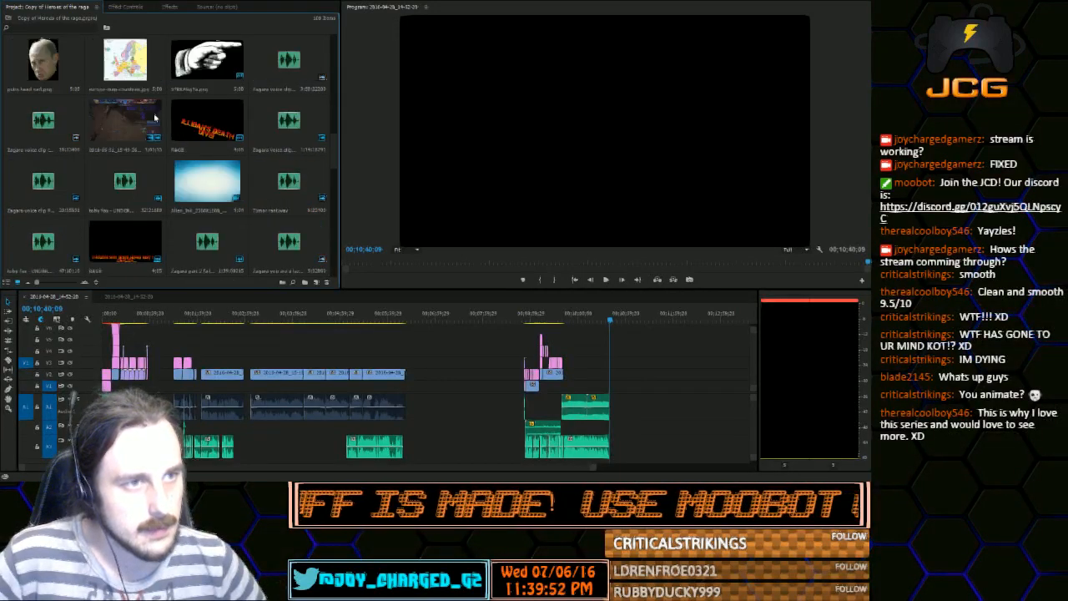
click(129, 83)
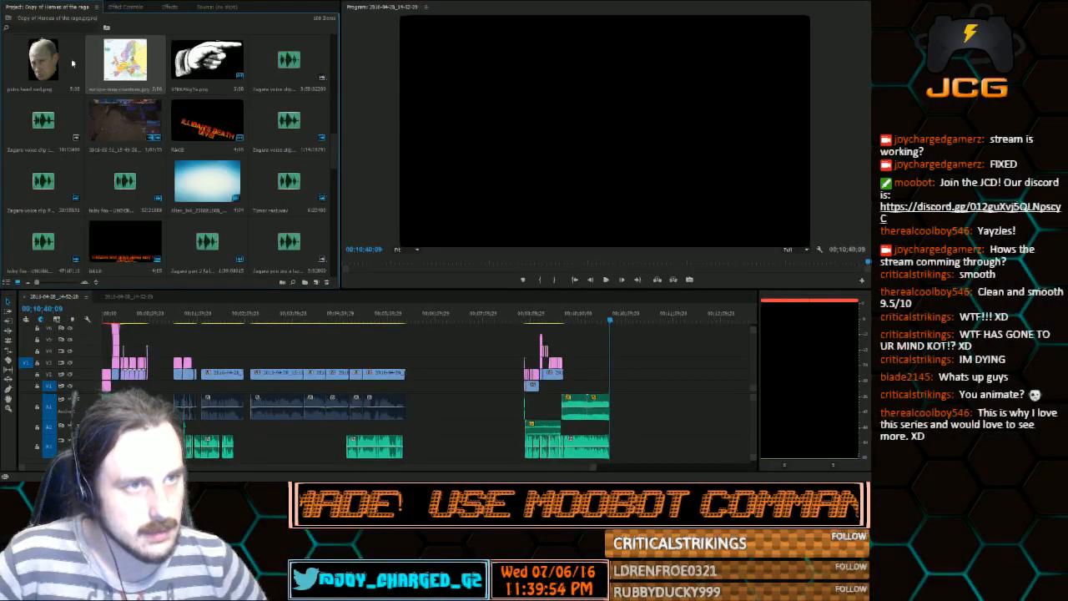
ctrl+click(83, 60)
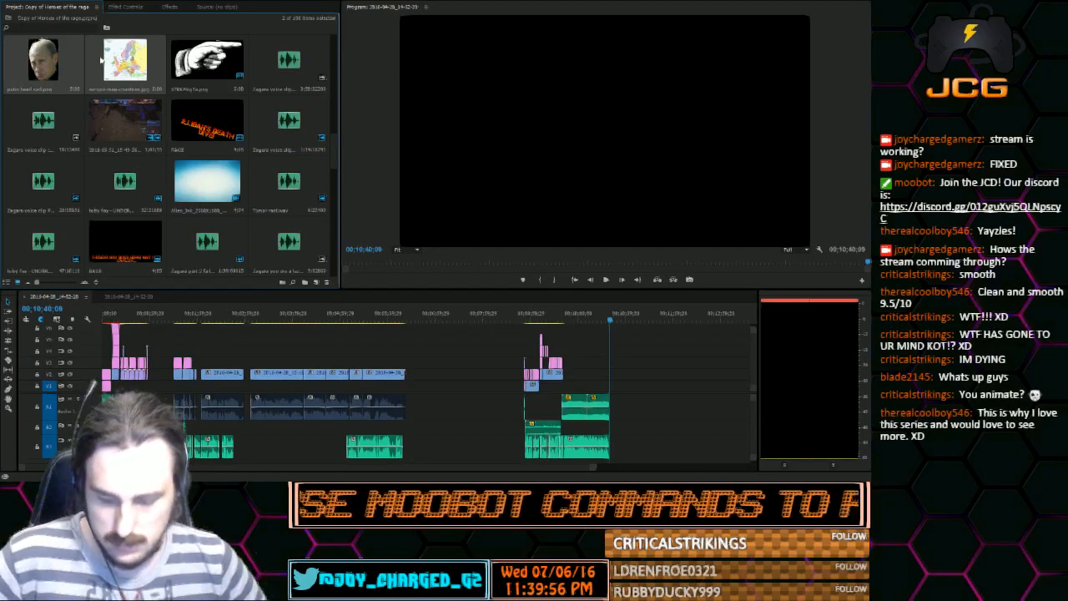
scroll(102, 60, down, 5)
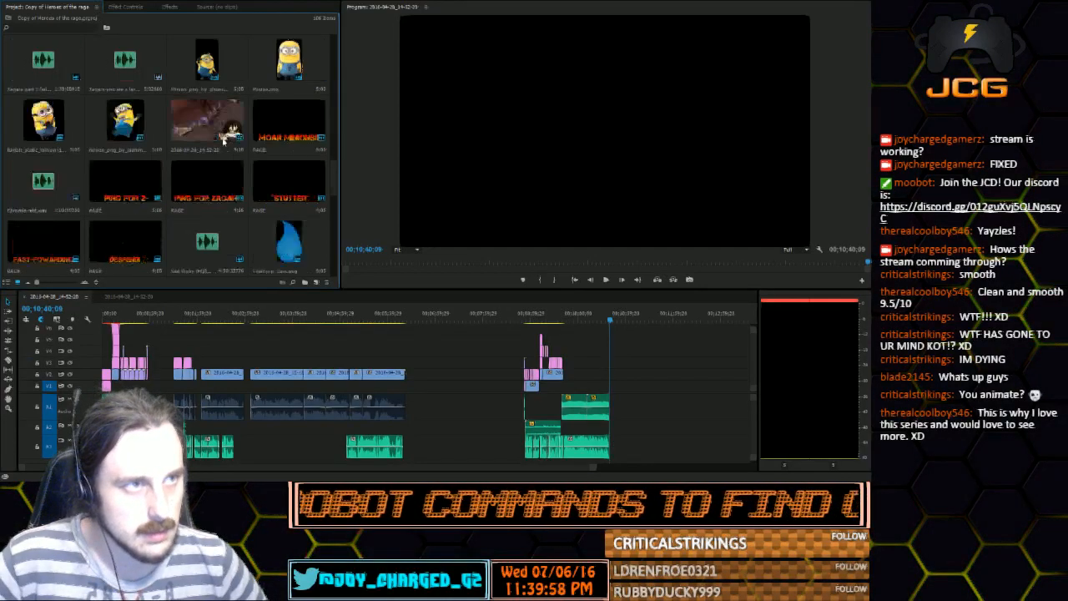
scroll(223, 140, down, 4)
double_click(119, 241)
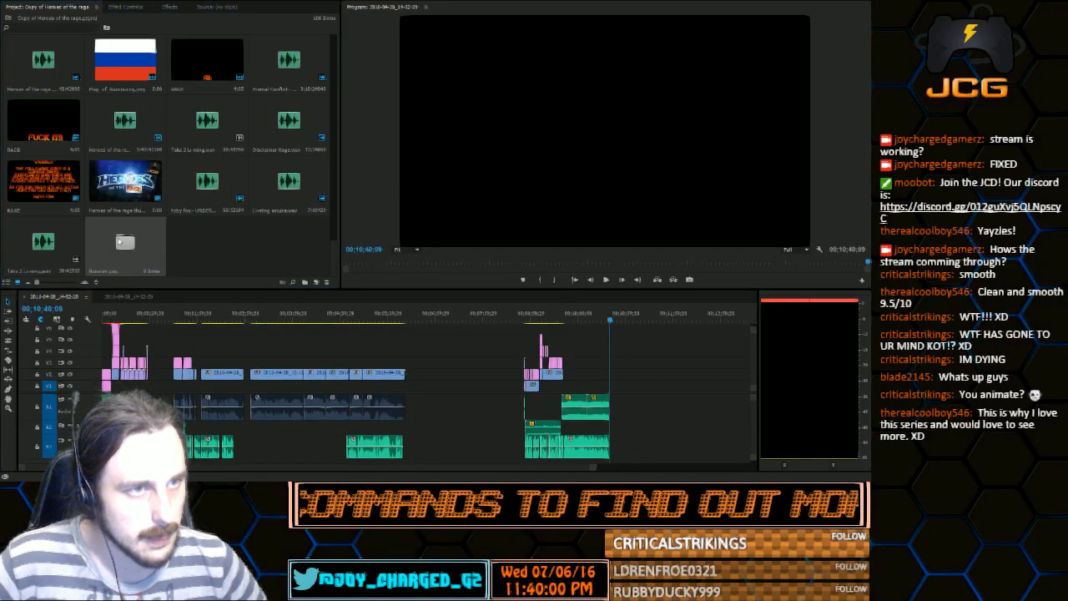
click(193, 126)
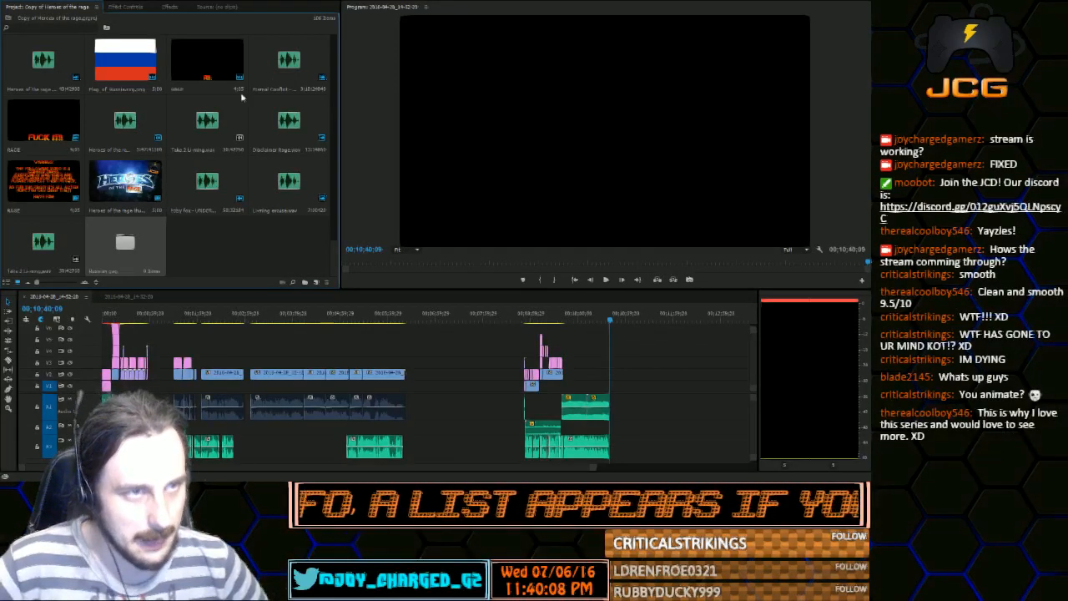
click(140, 73)
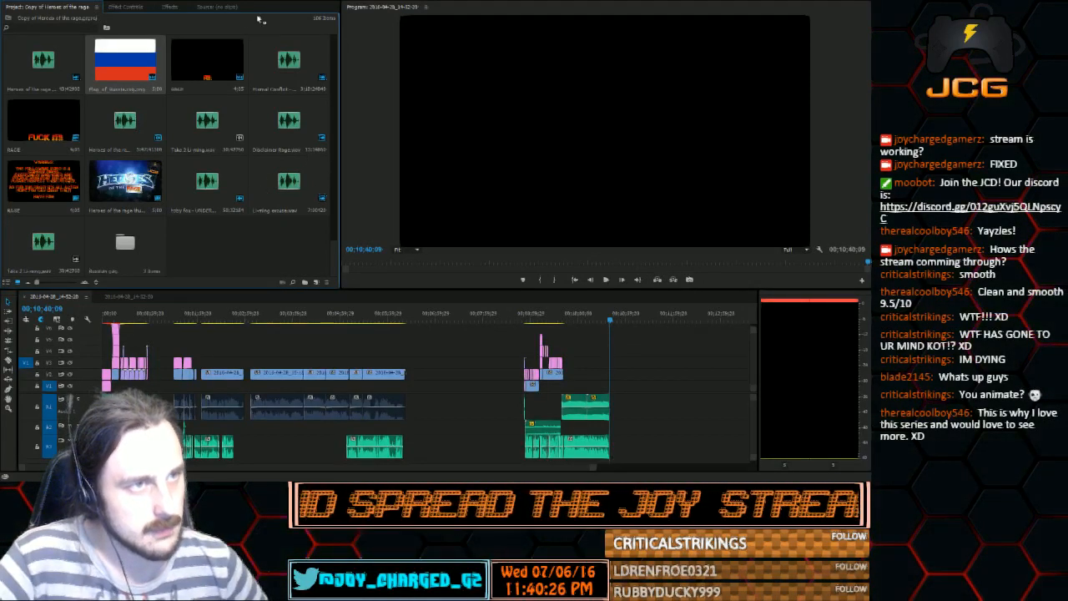
Open the Russian gag bin in its own tab and place that tab directly beside the project's tab
click(230, 8)
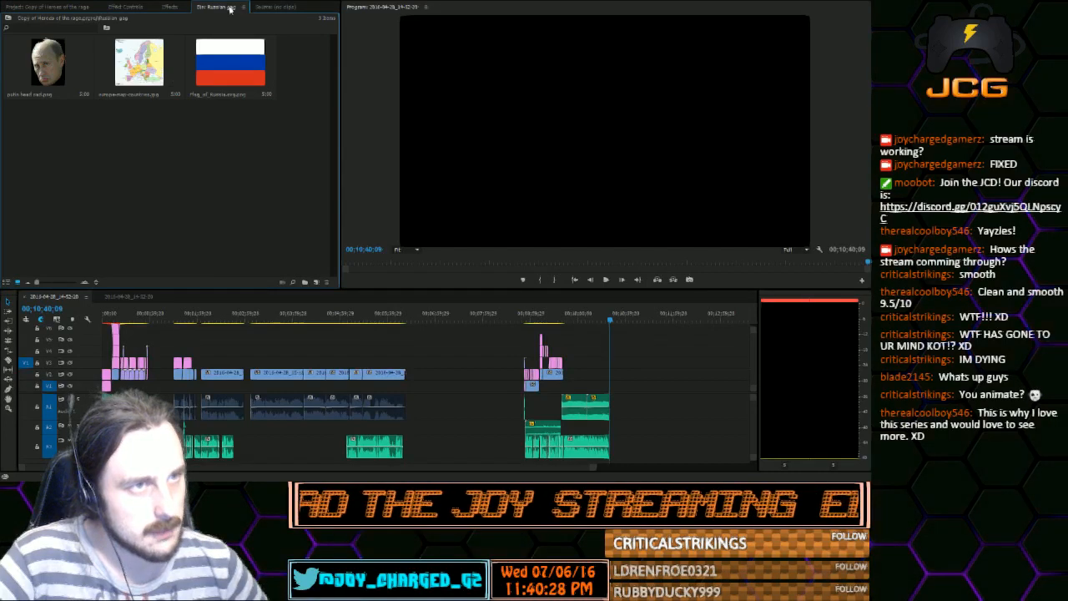
drag(231, 8, 140, 9)
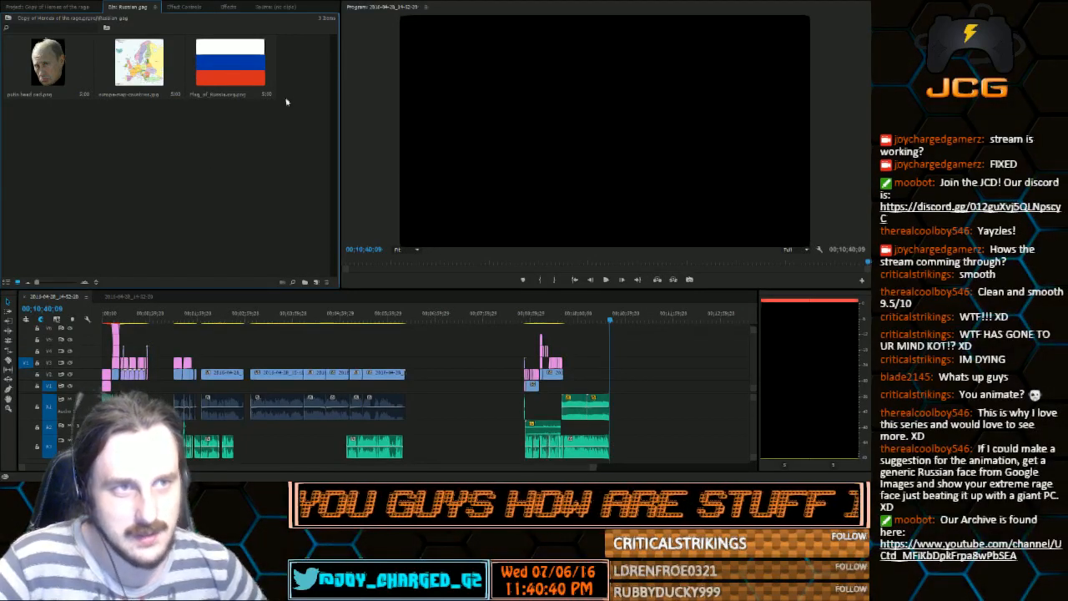
click(56, 80)
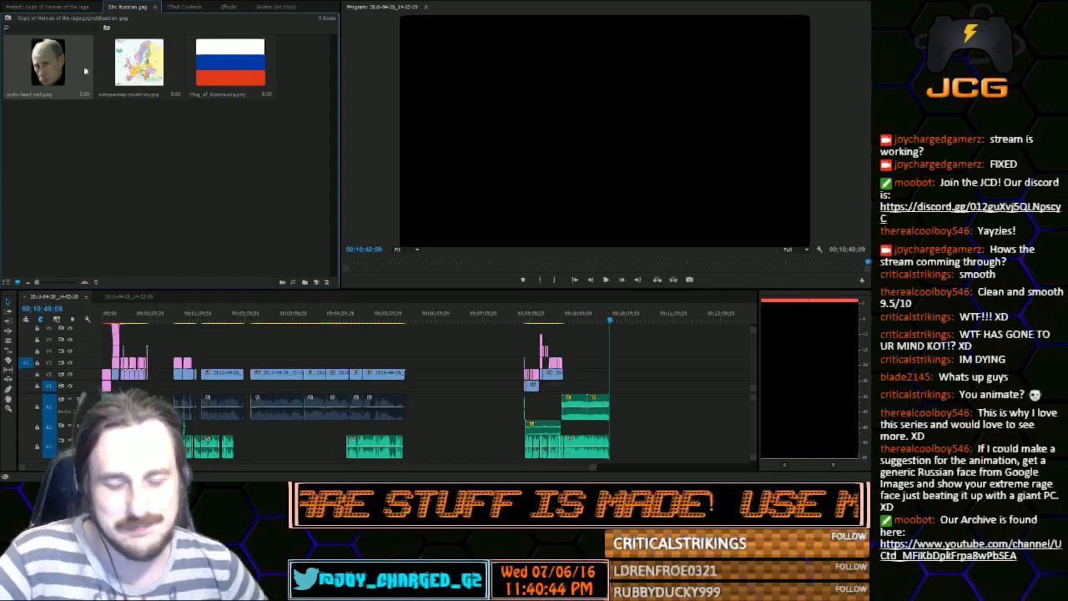
click(152, 136)
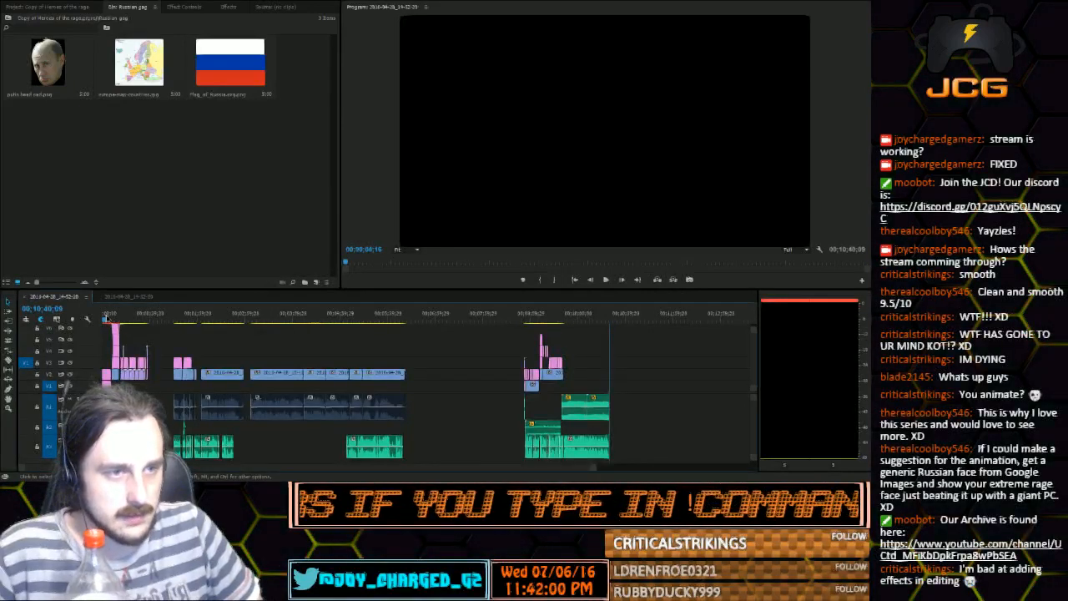
Play back the sequence's opening, from the start through the Heroes of the Storm logo and RAGE plate animation
click(109, 320)
key(space)
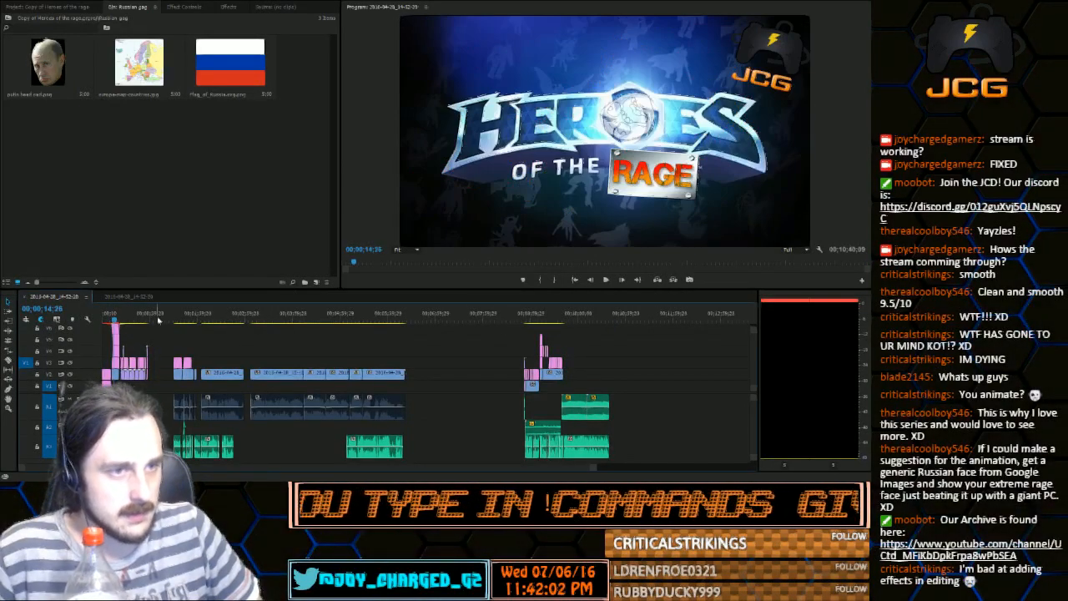
click(606, 280)
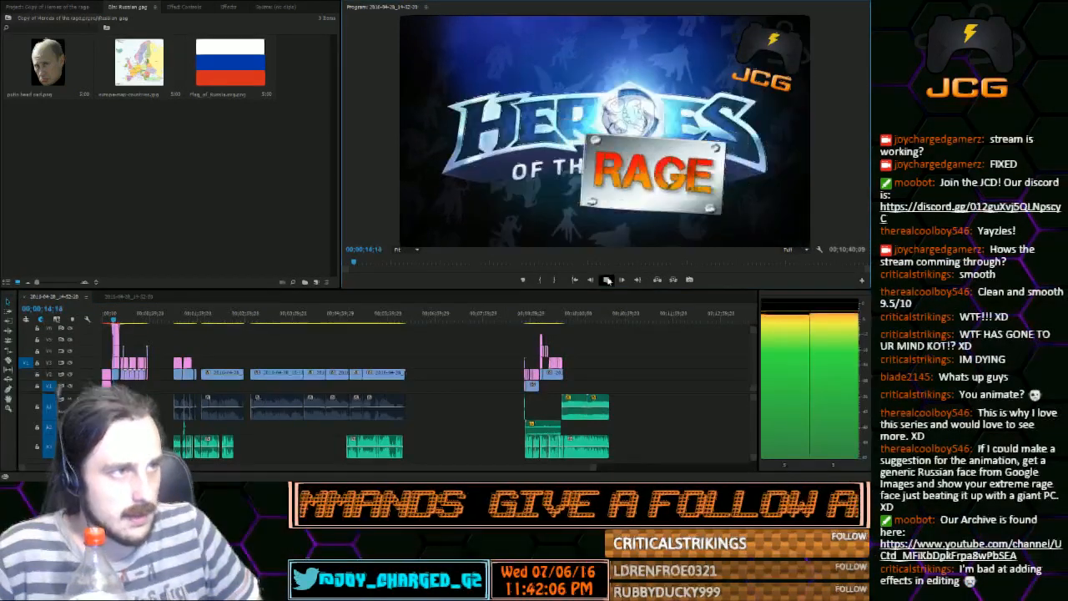
click(608, 280)
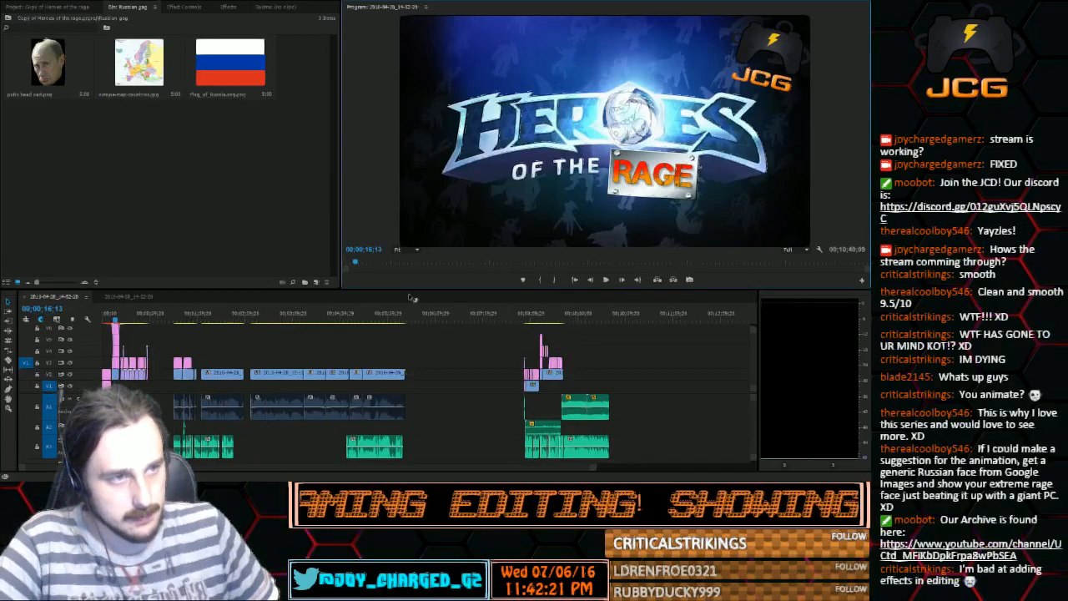
Step backward frame by frame through the RAGE plate logo shot to examine the face animation in the emblem
click(595, 282)
click(595, 283)
click(595, 283)
click(597, 283)
click(596, 283)
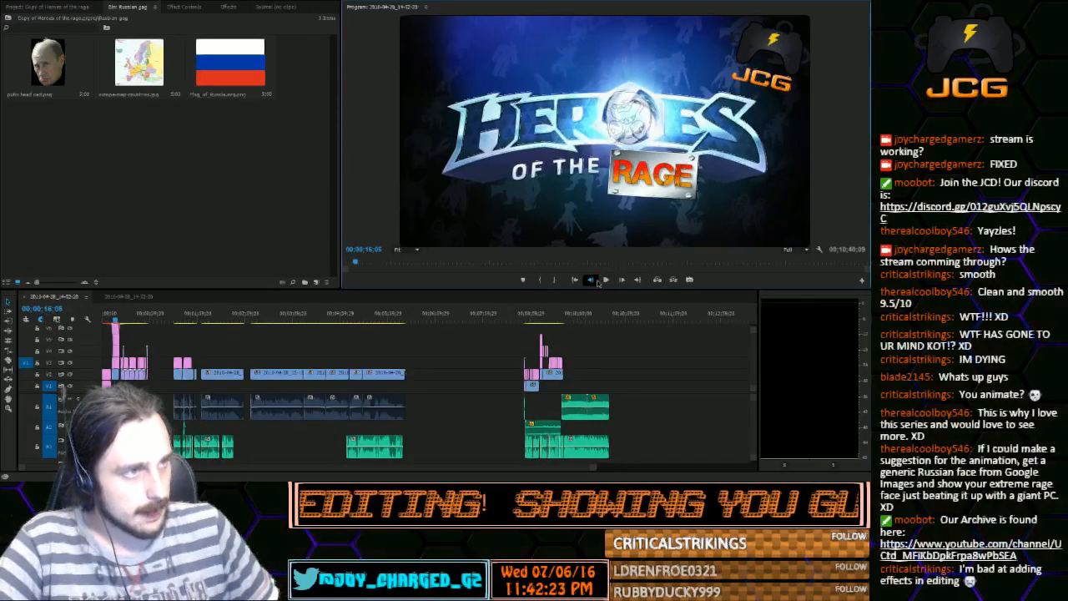
click(596, 283)
click(596, 282)
click(596, 283)
click(596, 283)
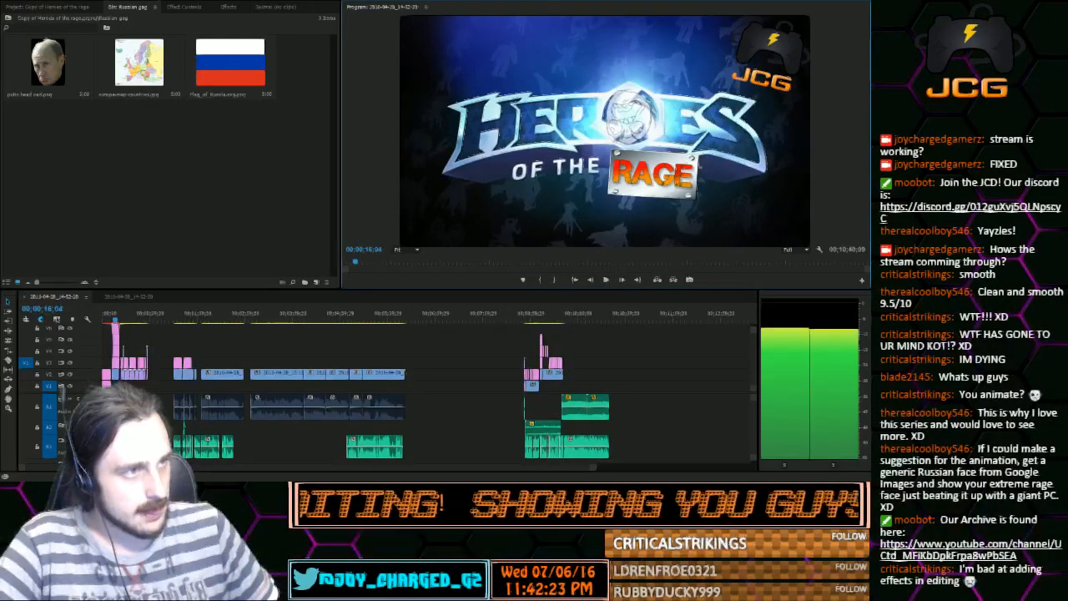
click(592, 282)
click(592, 282)
click(592, 282)
click(592, 282)
click(592, 282)
click(592, 282)
click(592, 282)
click(592, 282)
click(593, 282)
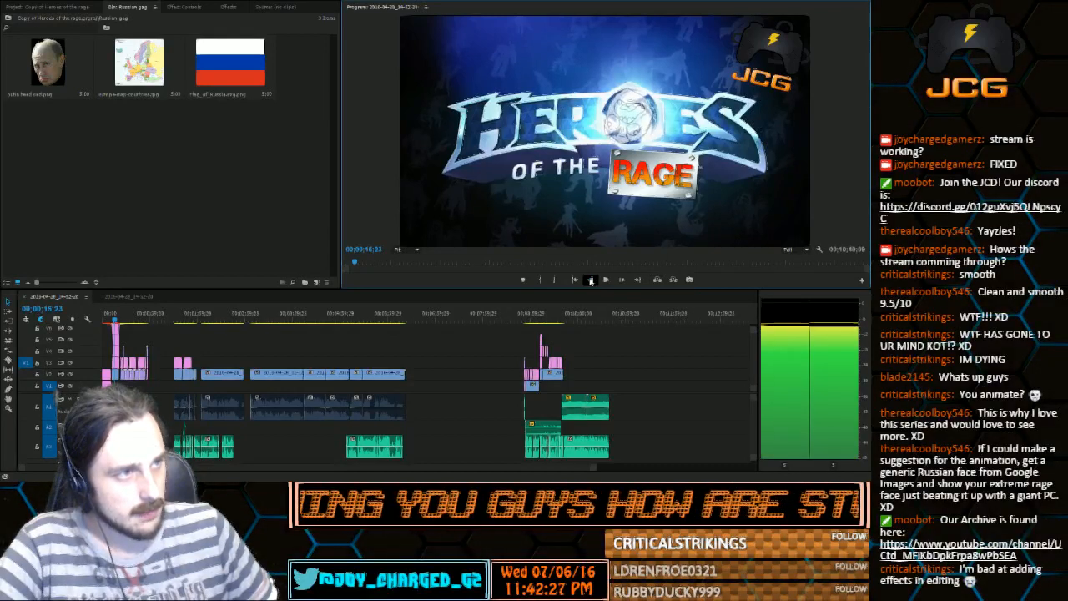
click(592, 282)
click(592, 281)
click(591, 282)
click(591, 282)
click(591, 282)
click(590, 282)
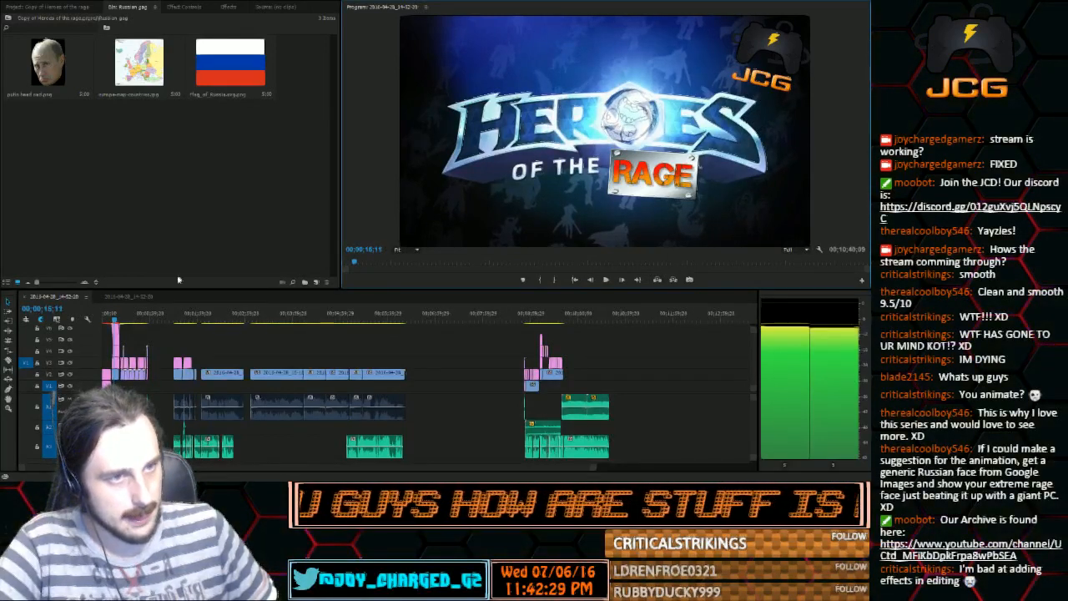
Return to 00;00;11;13 in the warning text and replay the transition into the logo intro
click(109, 318)
drag(110, 320, 112, 322)
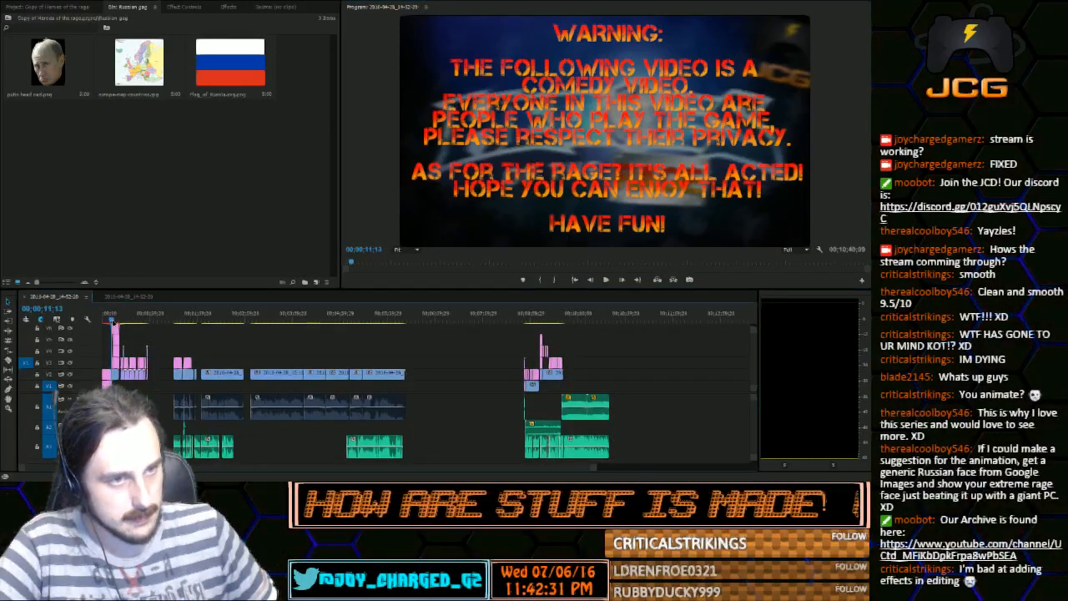
click(607, 280)
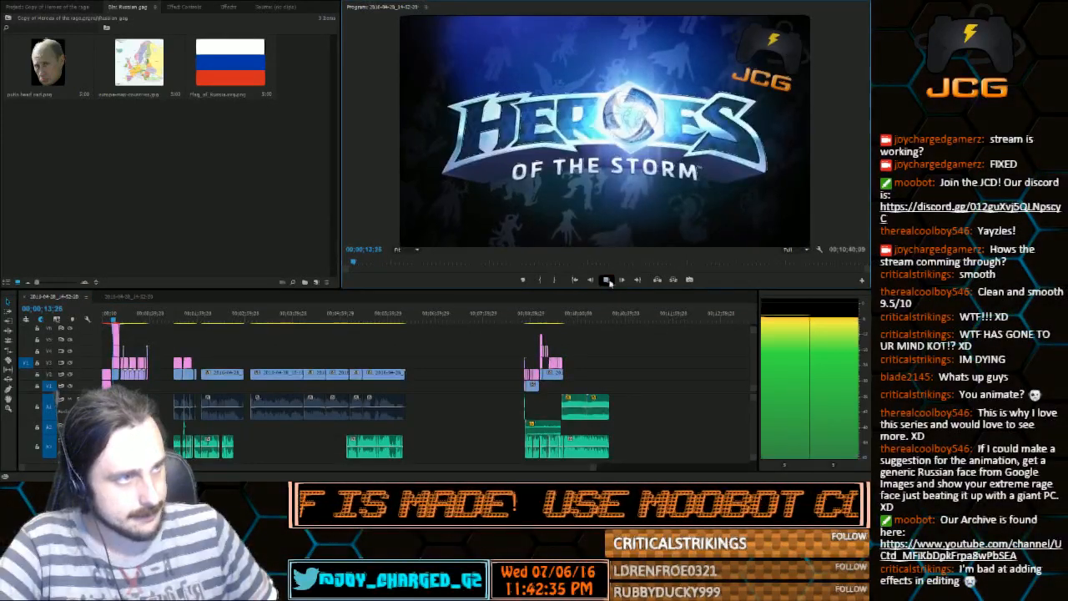
Stop playback at the RAGE plate's entrance and step back and forth through the frames where it lands on the logo
click(607, 280)
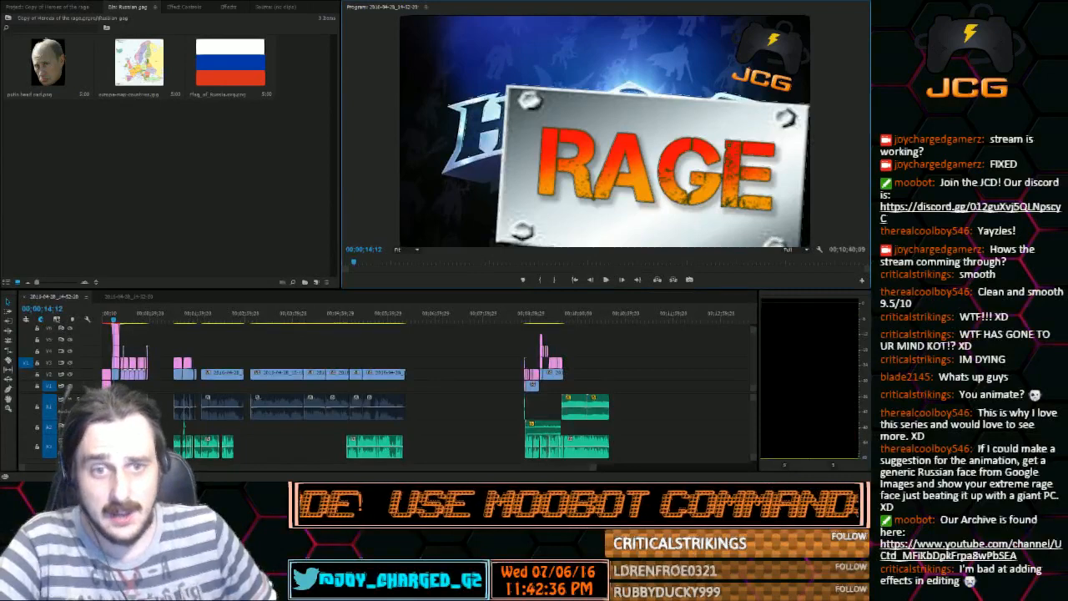
click(622, 281)
click(622, 281)
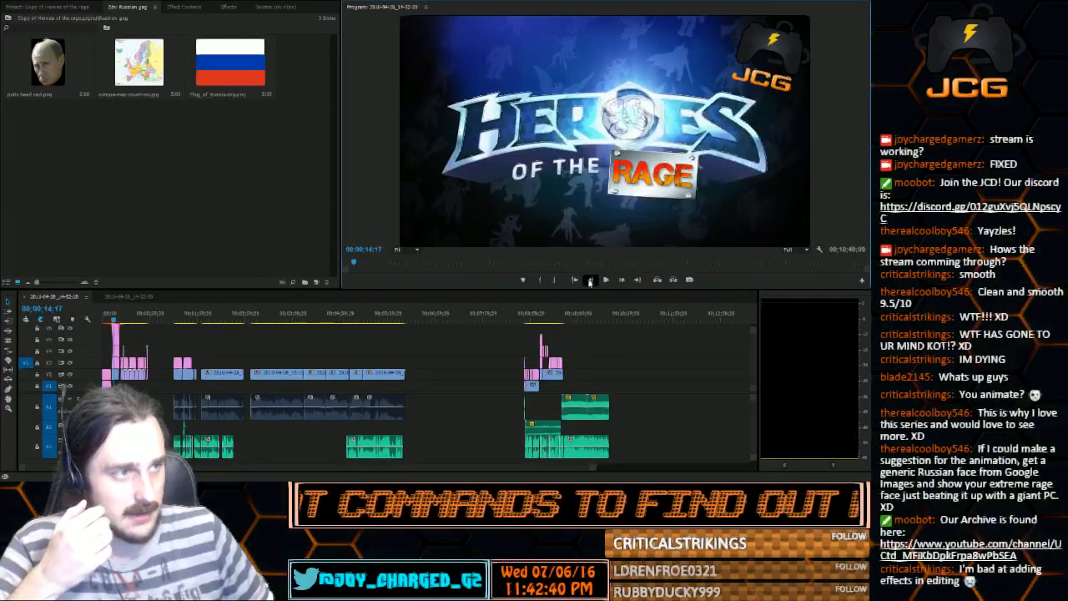
click(590, 280)
click(590, 280)
click(589, 280)
click(590, 280)
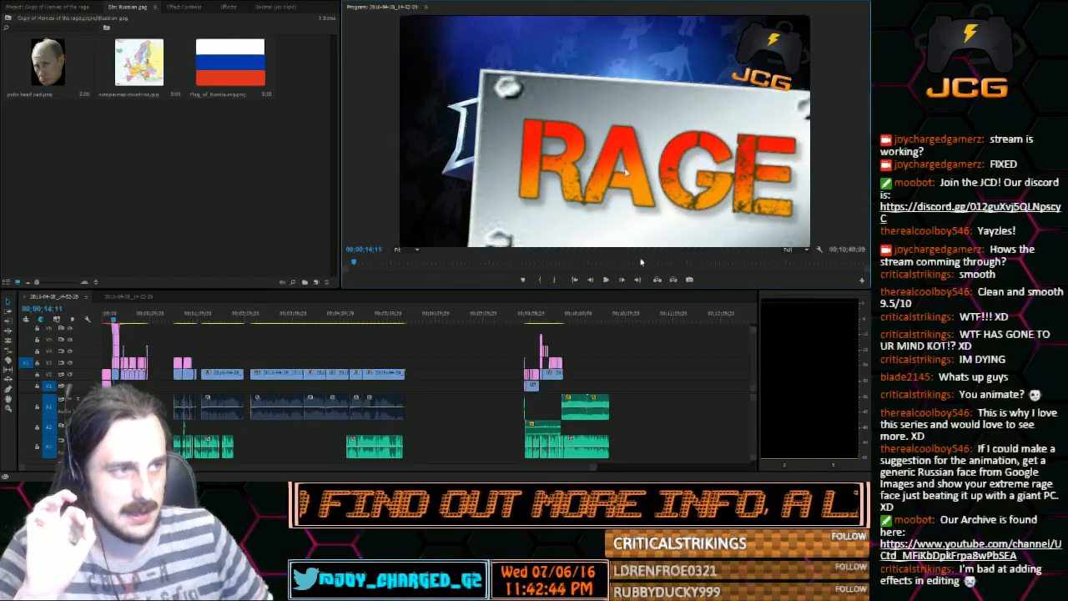
click(622, 281)
click(622, 280)
click(622, 280)
click(623, 280)
click(622, 280)
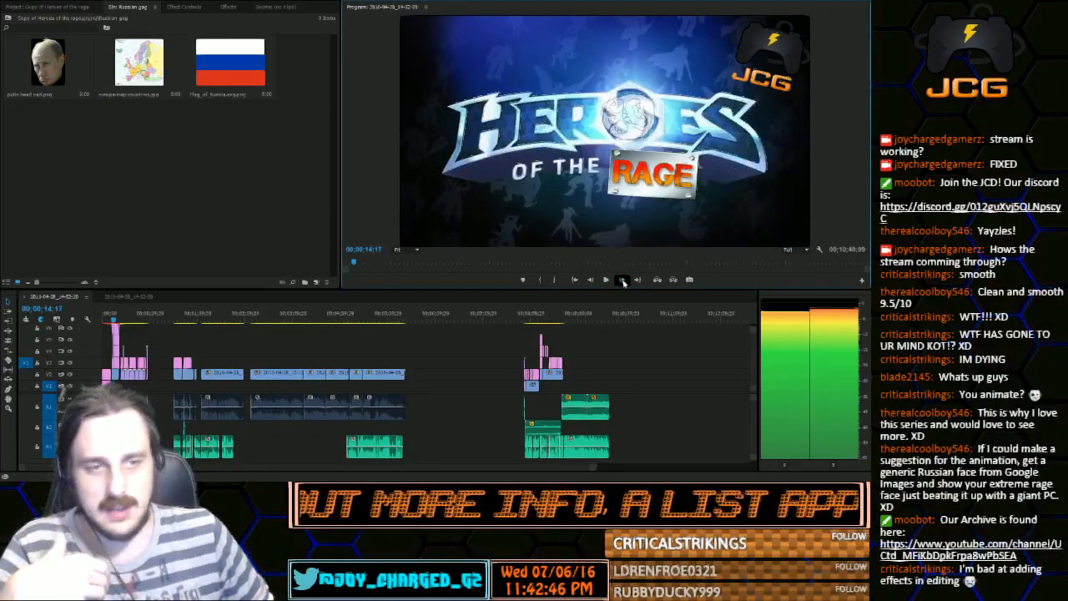
Step back to about 00;00;14;06, then advance frame by frame to 00;00;14;17 to examine how the RAGE plate shrinks into place
click(590, 281)
click(589, 281)
click(590, 281)
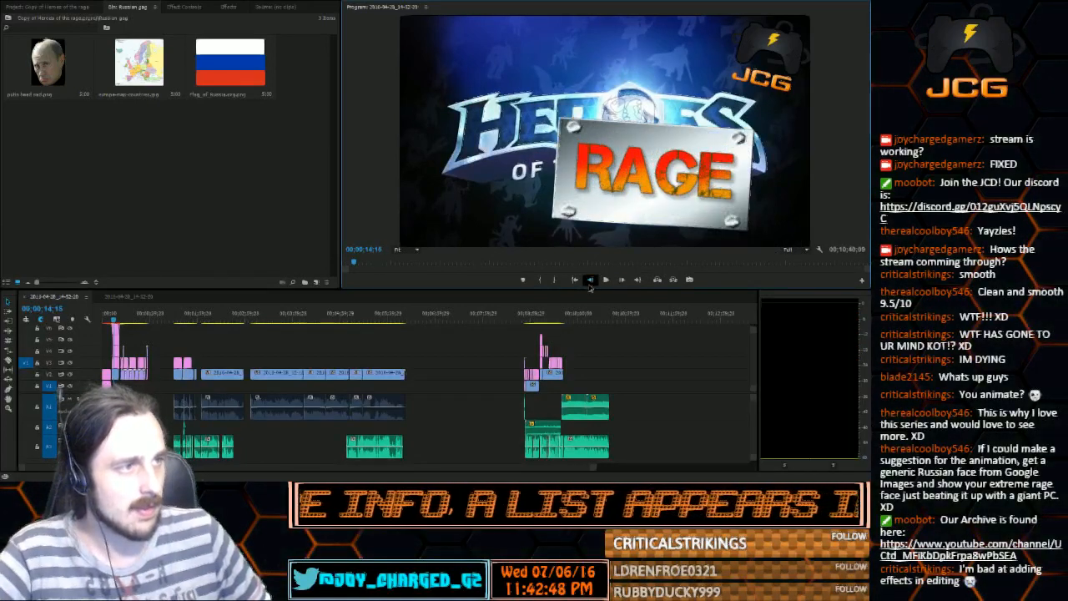
click(590, 281)
click(590, 281)
click(590, 280)
click(589, 280)
click(589, 280)
click(590, 280)
click(590, 281)
click(590, 280)
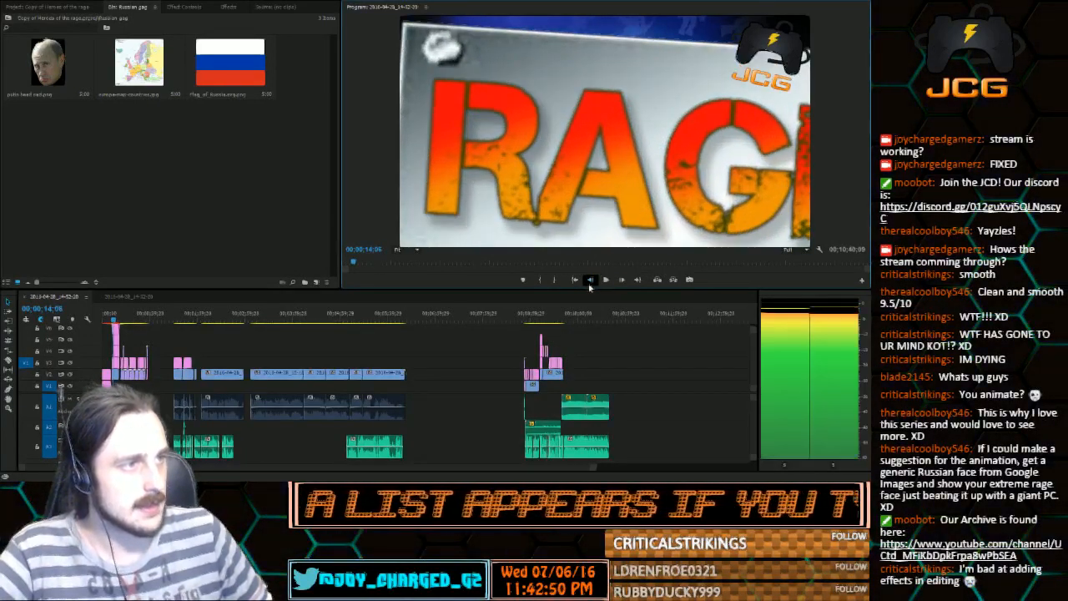
click(590, 281)
click(590, 280)
click(621, 280)
click(621, 280)
click(621, 280)
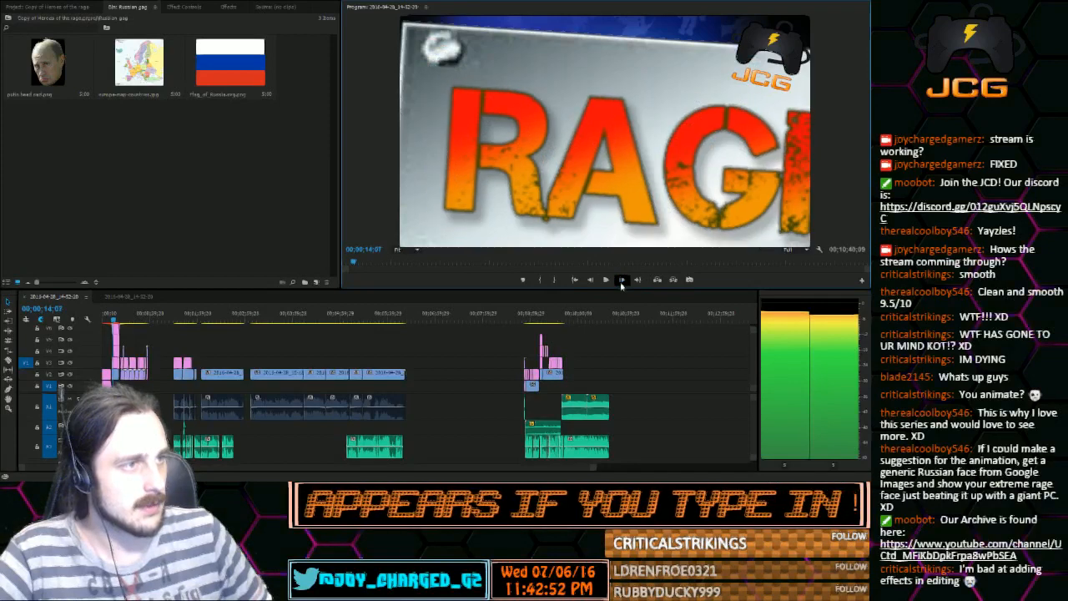
click(622, 280)
click(622, 281)
click(622, 280)
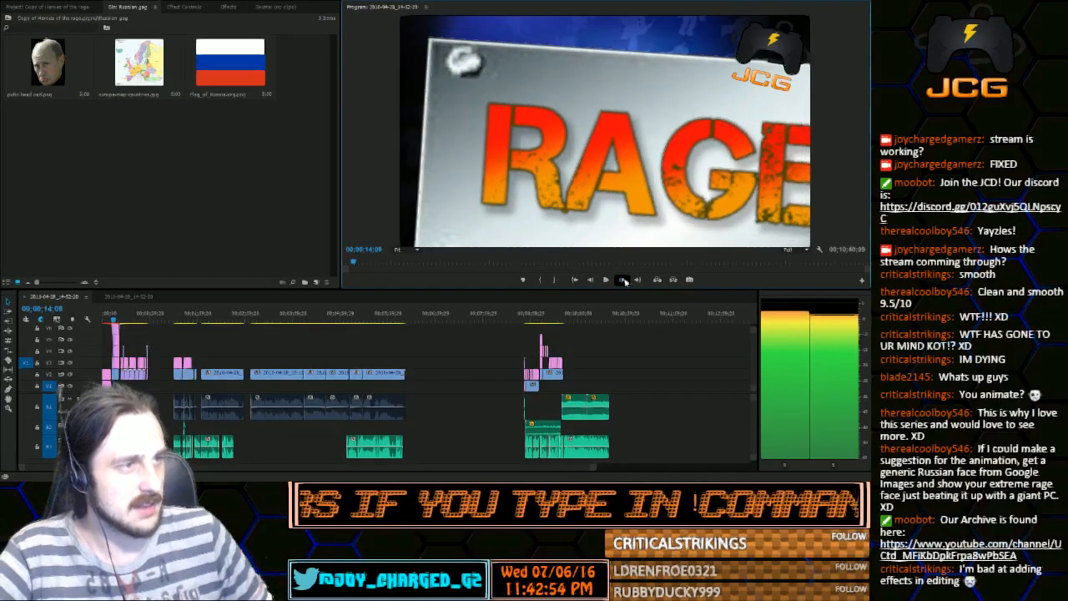
click(622, 280)
click(622, 280)
click(621, 280)
click(621, 280)
click(622, 281)
click(622, 280)
click(620, 280)
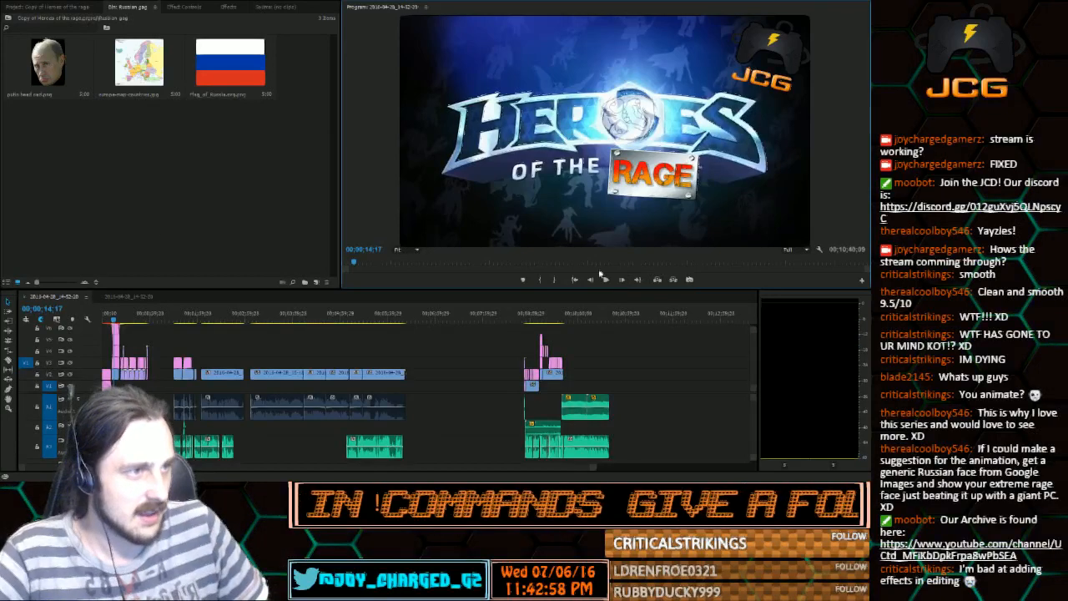
Play the logo intro through to its closing zoom, then step back to the frame before the RAGE plate enlarges
click(605, 280)
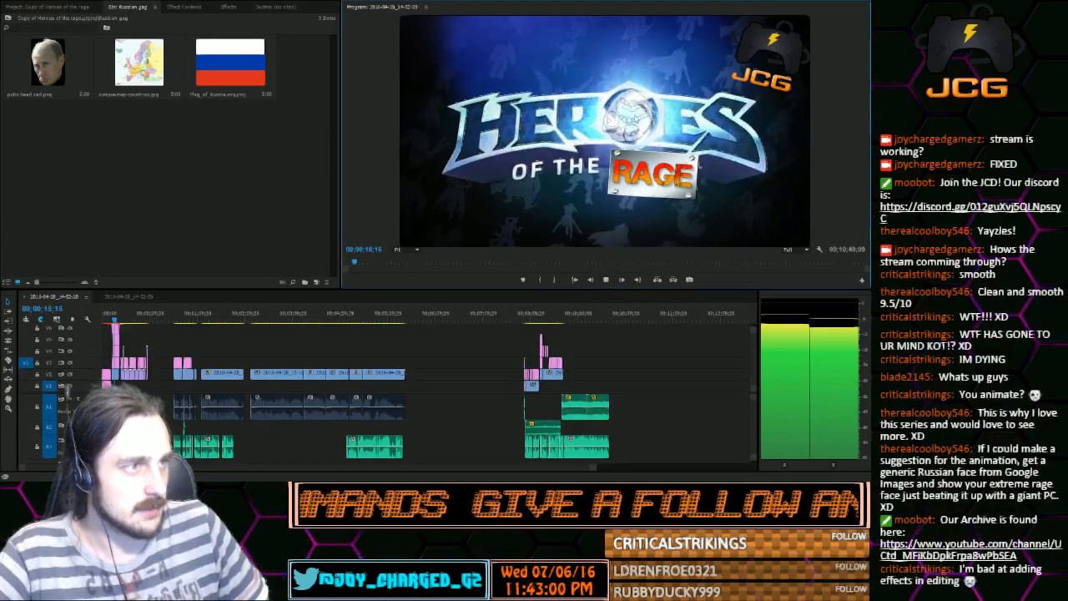
click(607, 280)
click(592, 280)
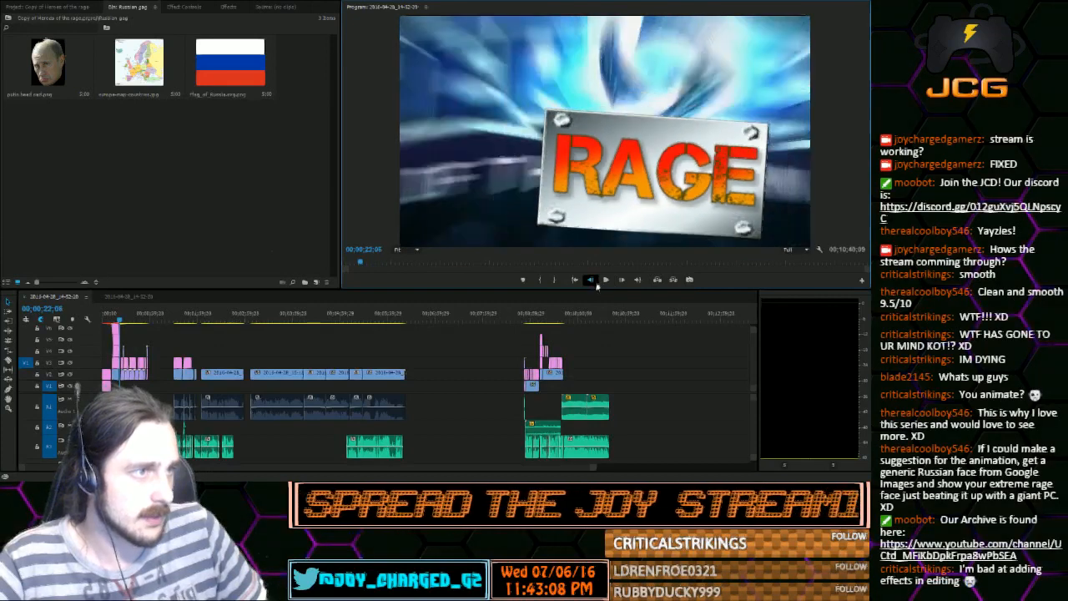
click(593, 280)
click(595, 281)
click(595, 282)
click(595, 281)
click(595, 281)
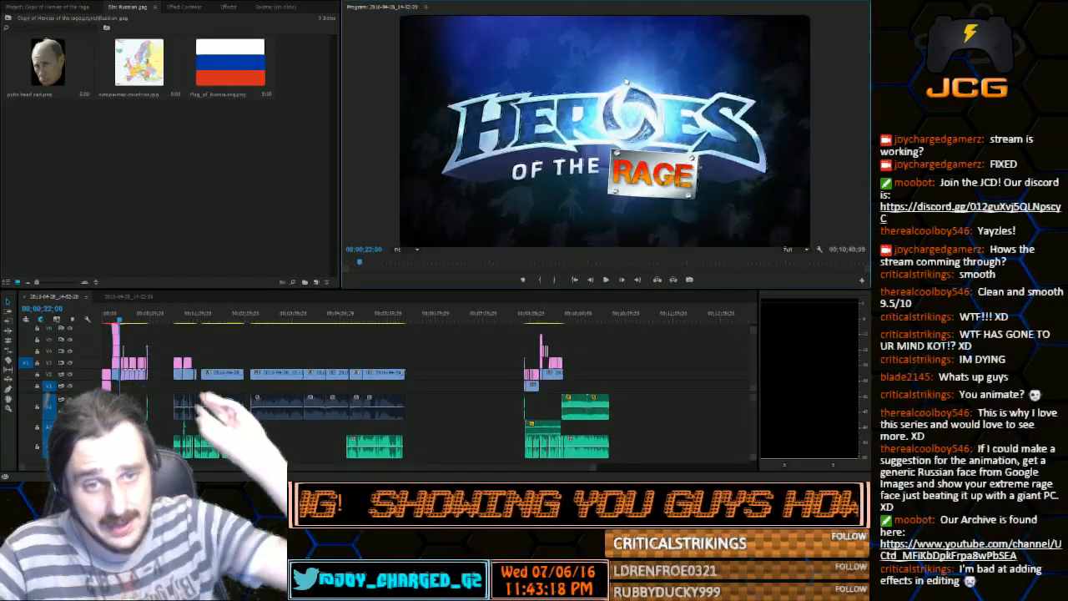
Advance frame by frame from 00;00;22;00 through the logo's closing zoom until the cut to black
click(624, 282)
click(624, 282)
click(624, 281)
click(624, 282)
click(624, 282)
click(624, 282)
click(624, 282)
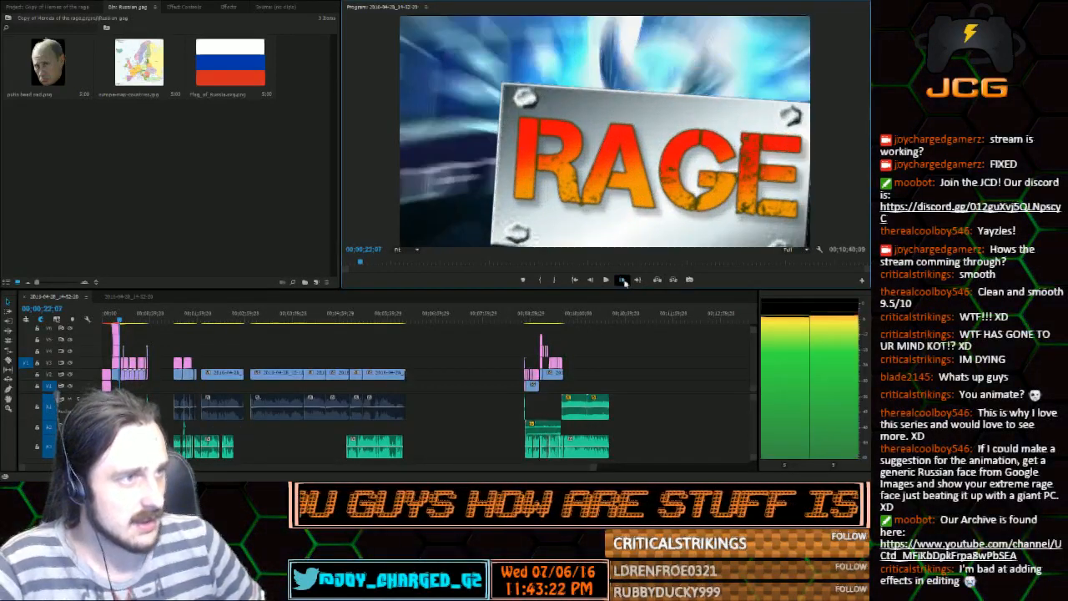
click(624, 282)
click(624, 282)
click(624, 282)
click(624, 282)
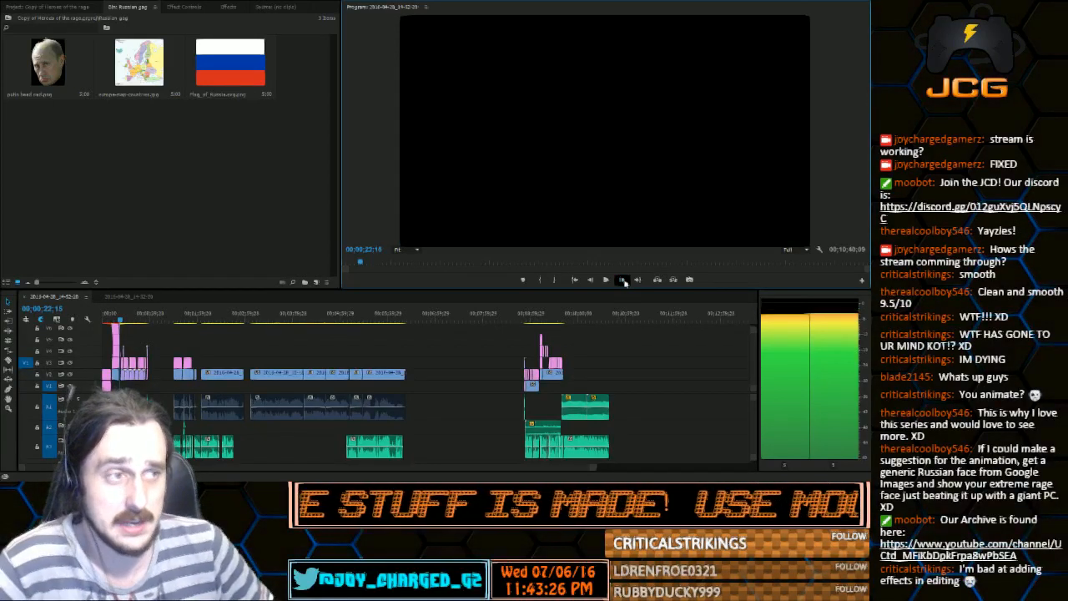
click(624, 282)
click(624, 282)
click(624, 282)
click(623, 282)
click(624, 281)
click(624, 282)
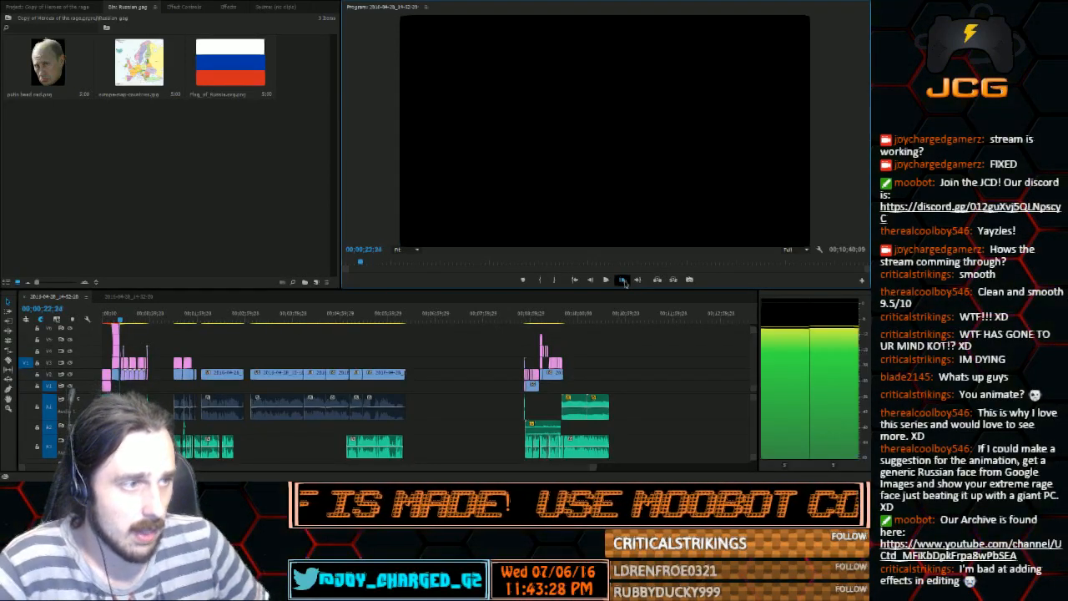
click(624, 282)
click(624, 282)
Replay the intro from the warning text at 00;00;11;13 and stop on the finished logo at 00;00;17;02
click(111, 316)
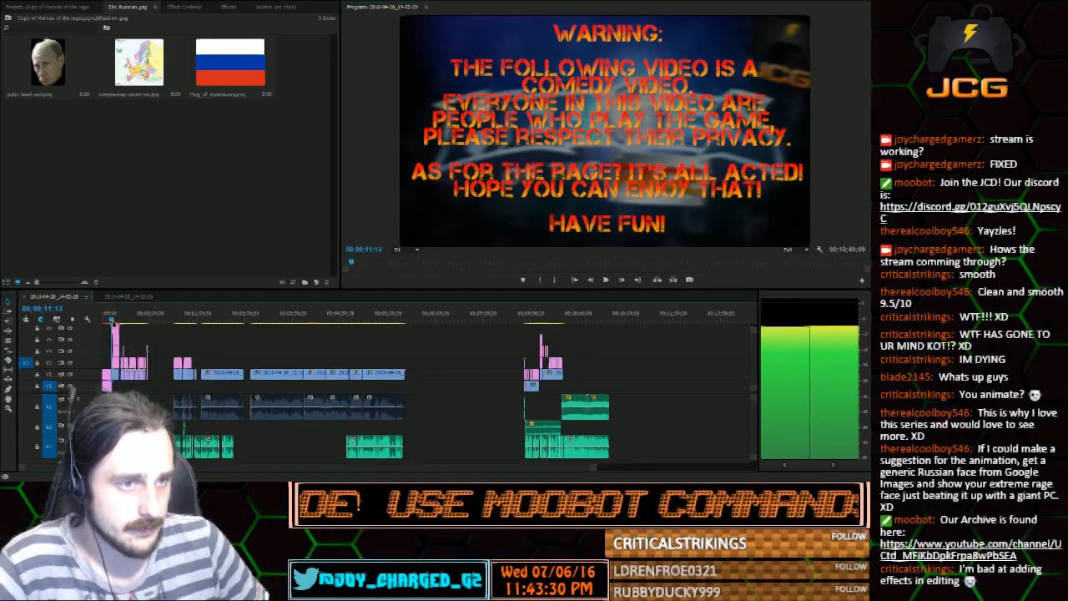
click(608, 283)
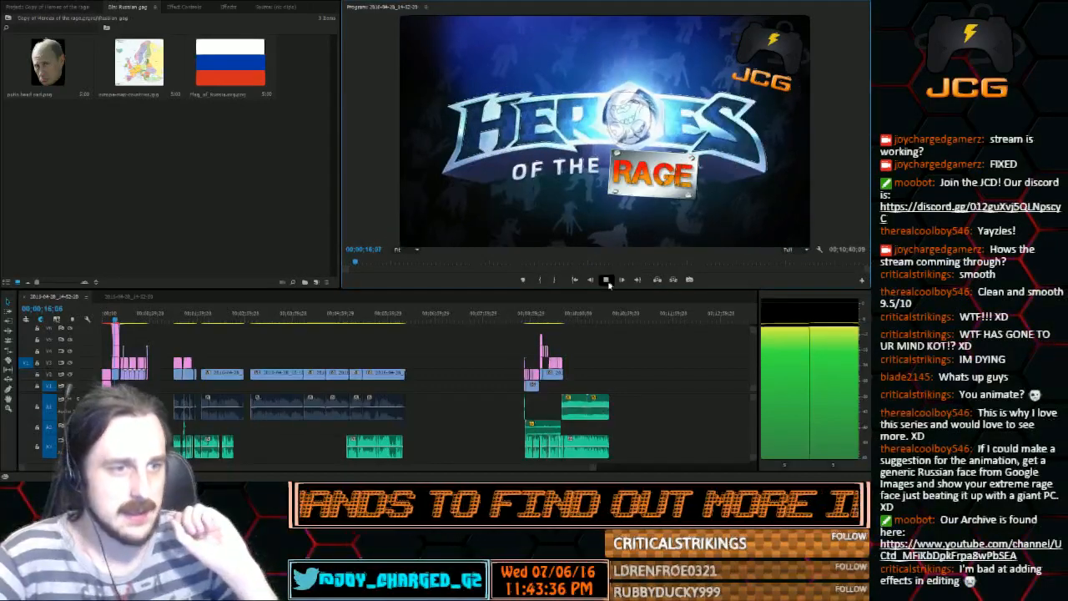
click(607, 282)
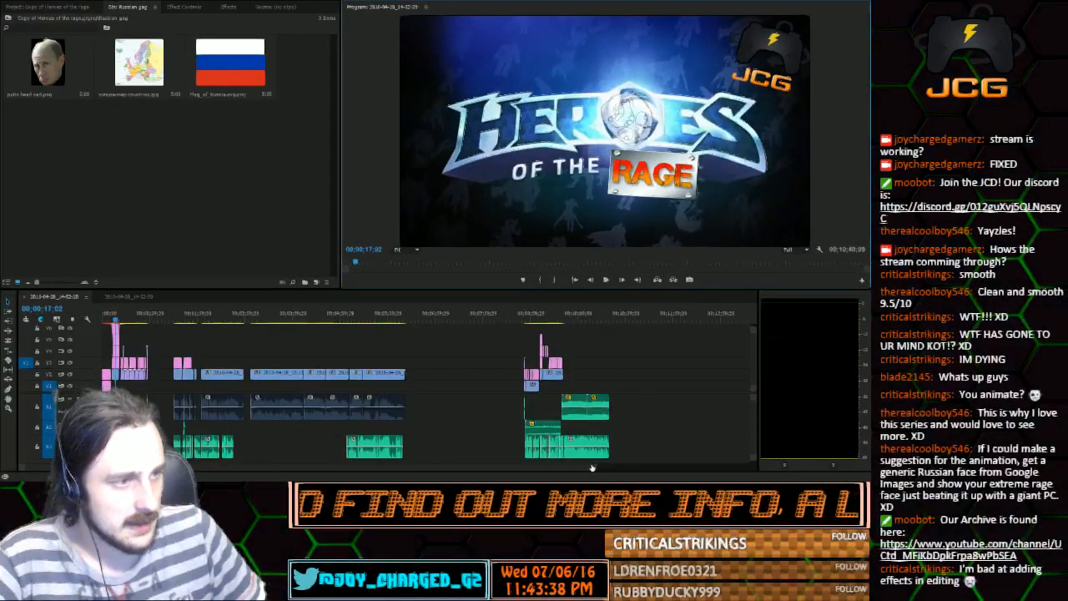
Examine the intro's layers up close and play from 00;00;14;16, where the short sound effect clip begins
drag(591, 468, 421, 468)
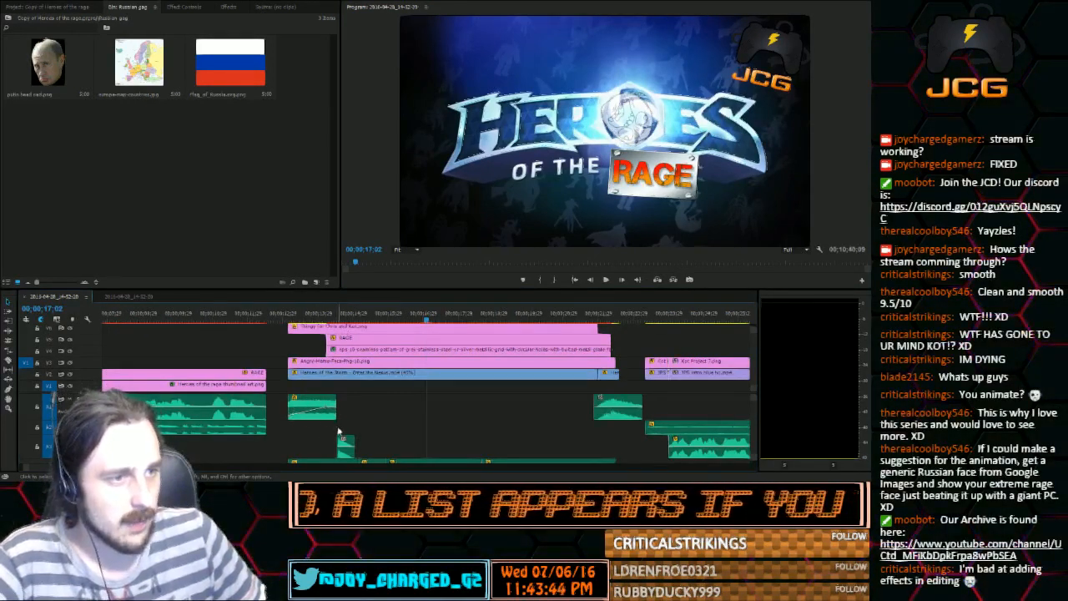
drag(316, 314, 340, 318)
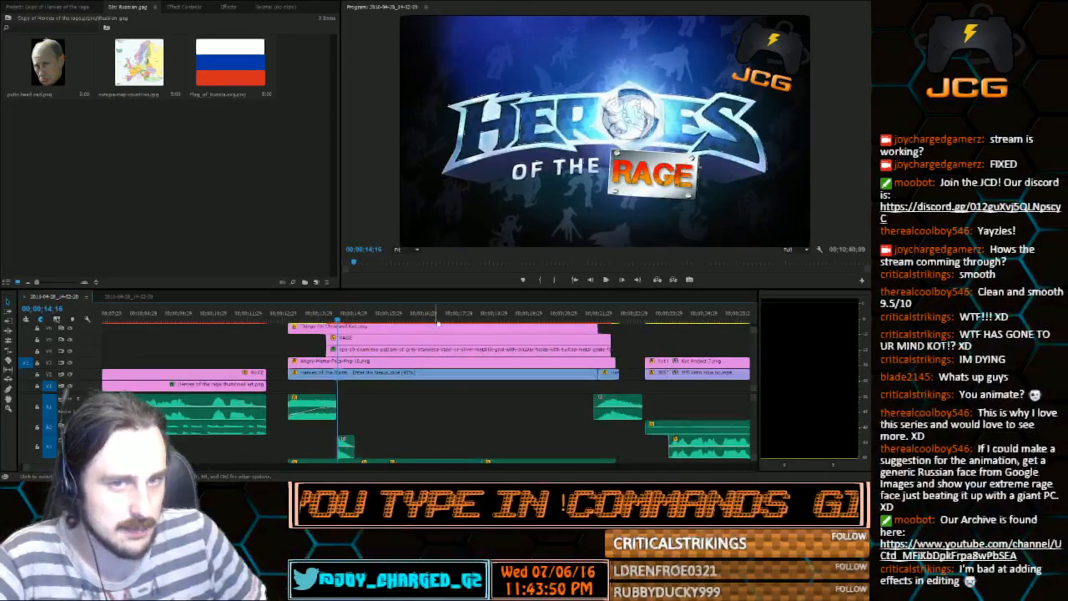
click(606, 280)
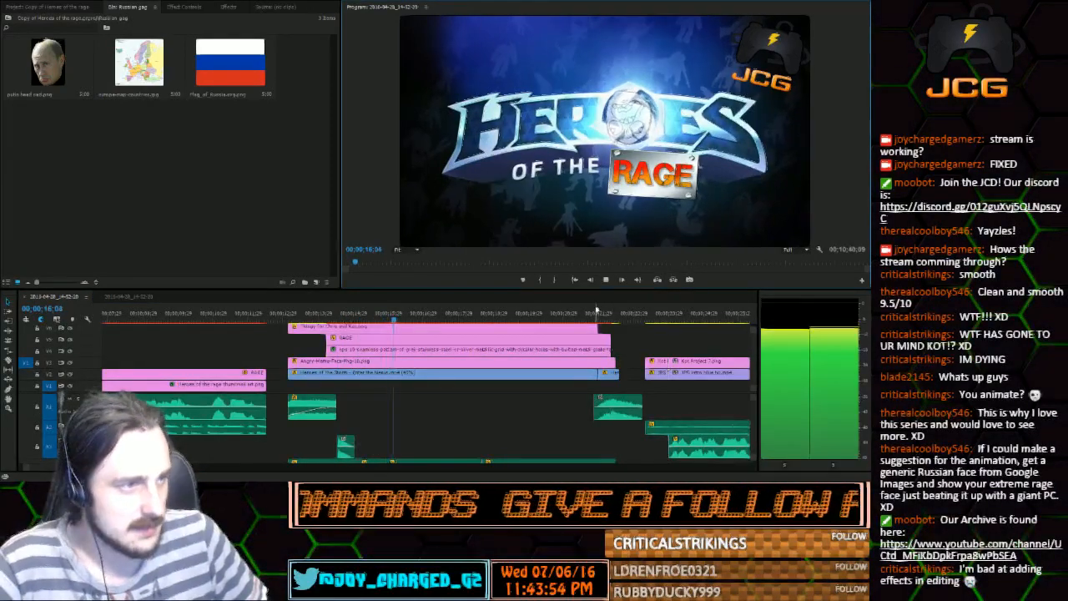
Play the logo's closing transition and its sound effect from 00;00;21;26 to 00;00;23;05
click(594, 312)
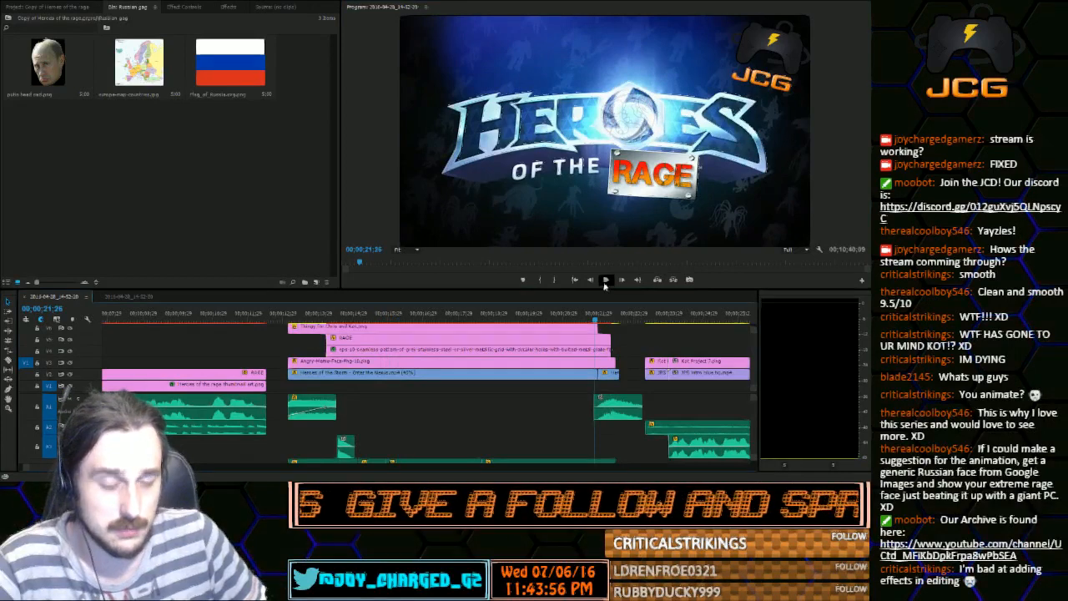
click(606, 281)
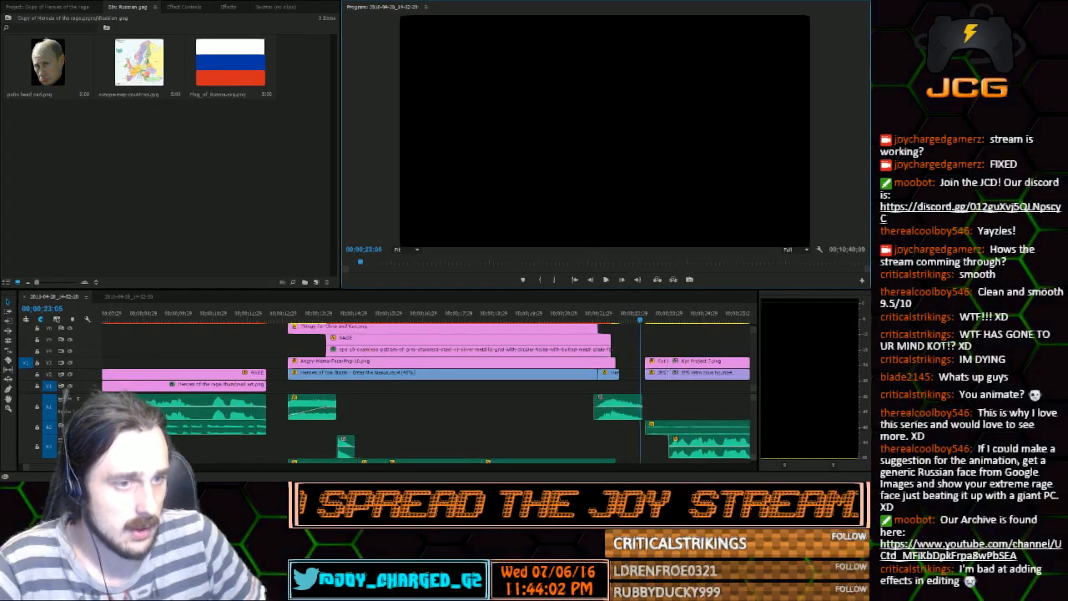
Examine the clips and lower audio tracks of the intro and the gameplay sections that follow it
drag(56, 467, 468, 431)
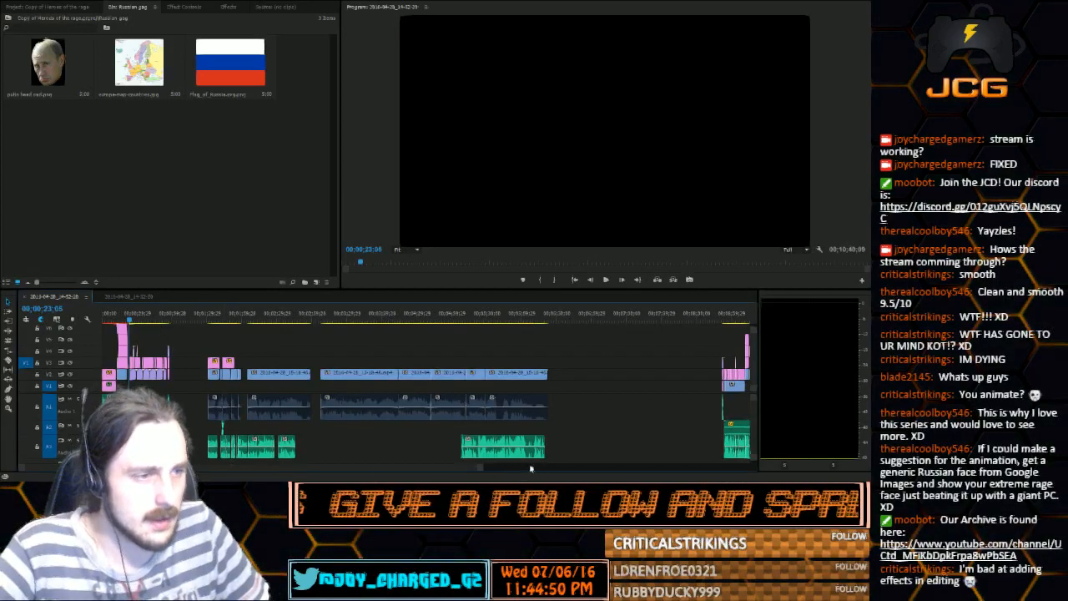
drag(479, 468, 294, 471)
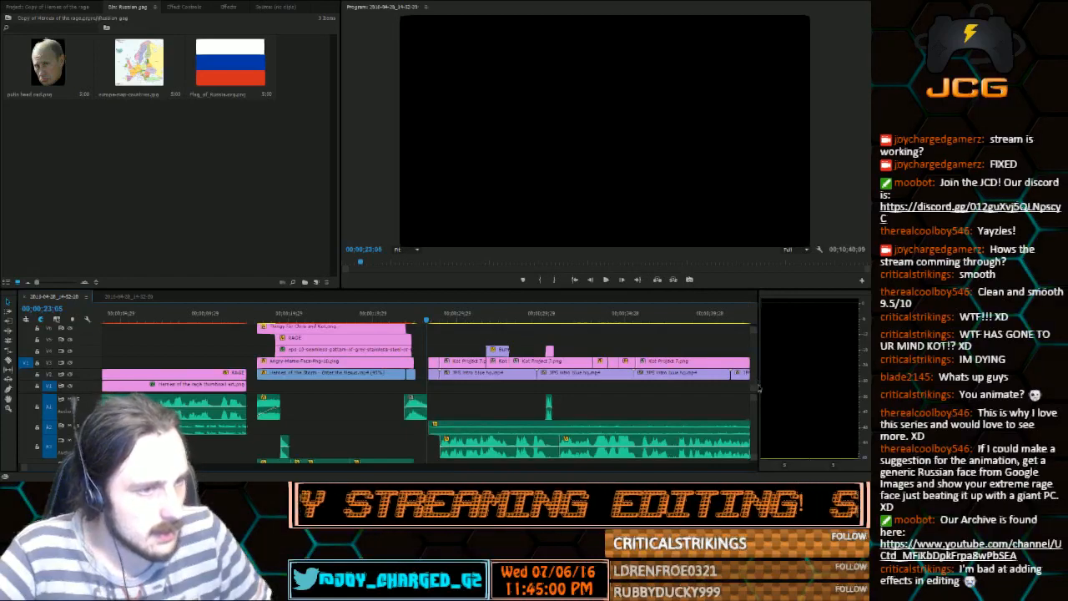
scroll(757, 418, down, 4)
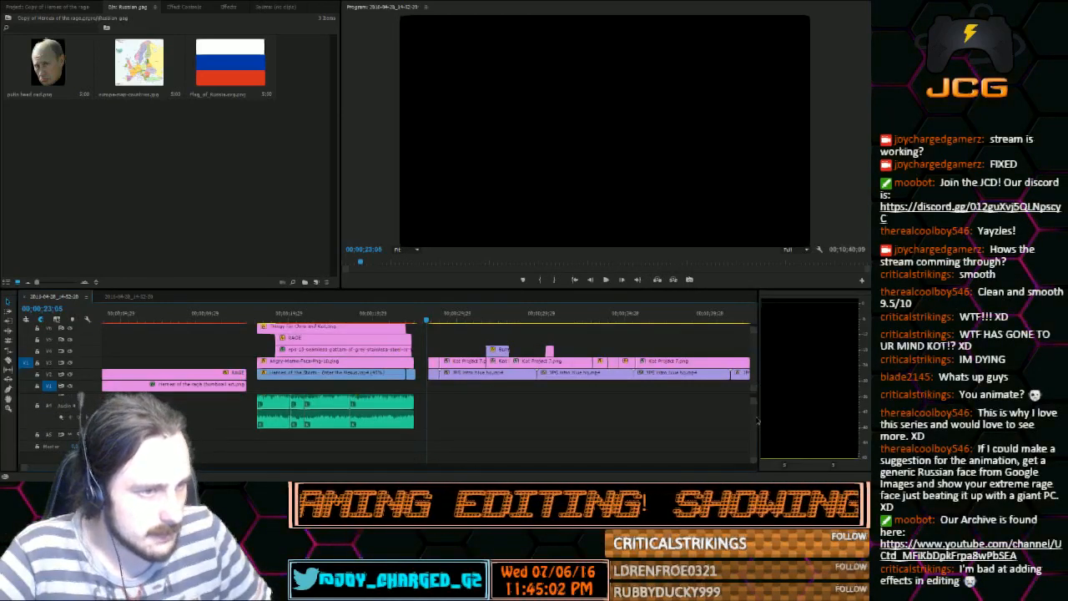
scroll(757, 420, up, 4)
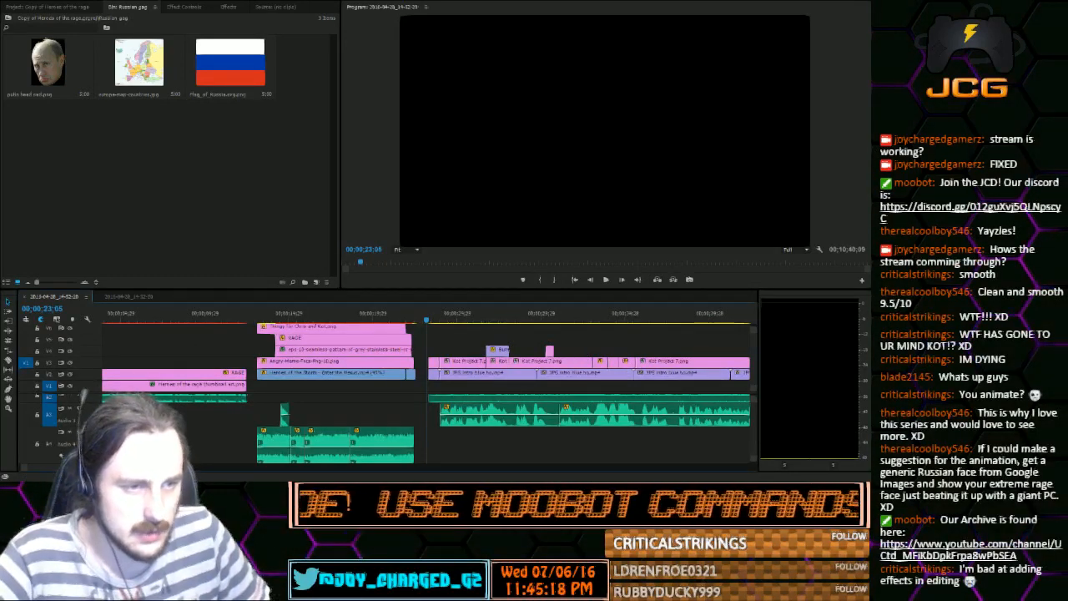
scroll(426, 384, down, 10)
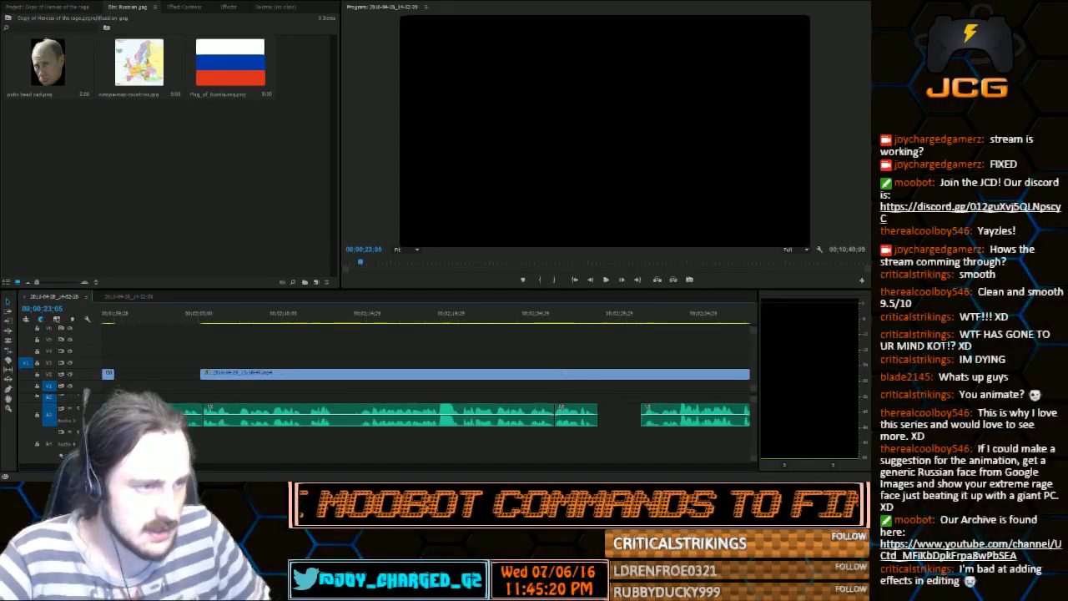
scroll(426, 384, down, 4)
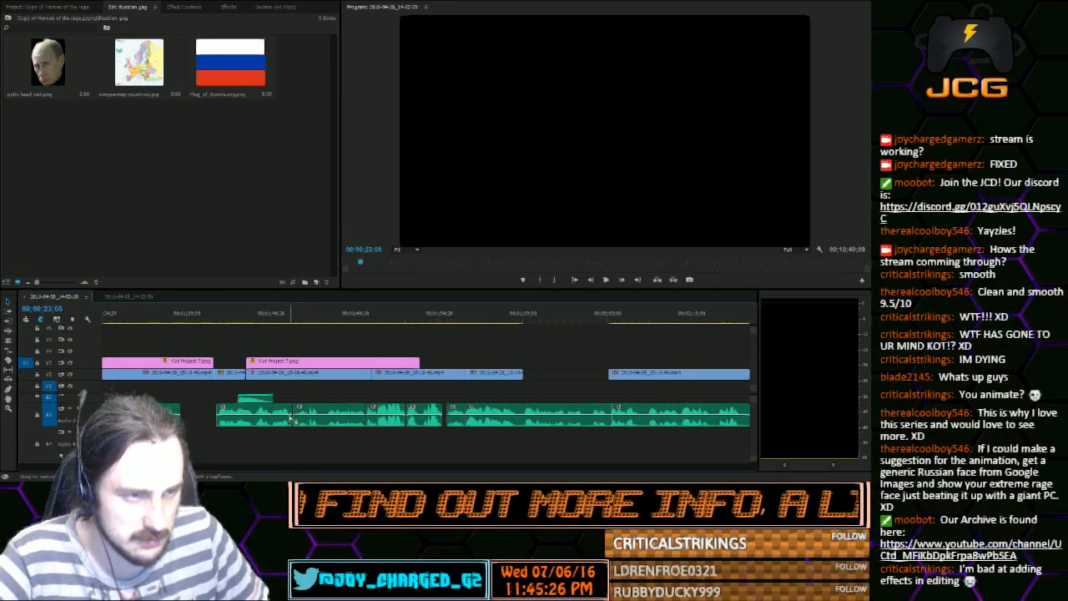
Move the playhead to 00;08;56;20 in the sequence's final clip group and show that section in detail
drag(172, 467, 599, 445)
click(522, 317)
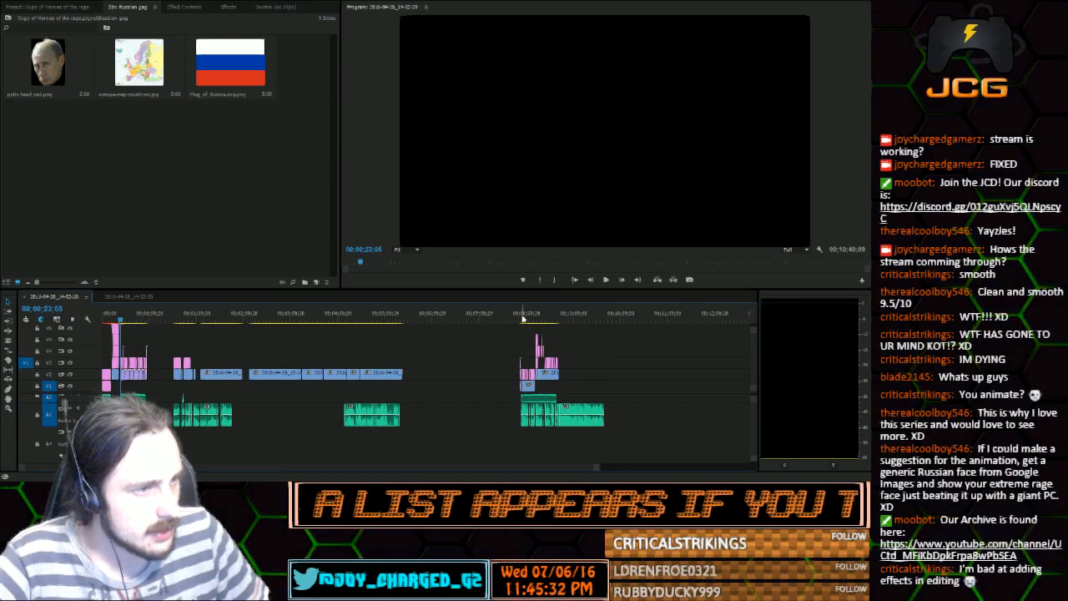
drag(522, 317, 524, 317)
drag(597, 467, 386, 453)
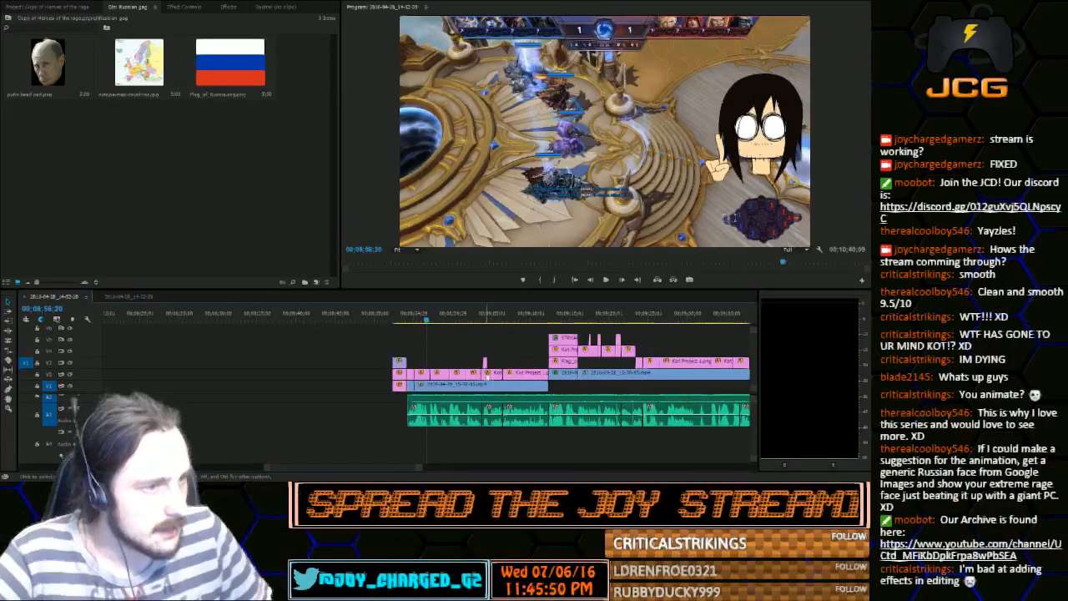
Play the gameplay with the cartoon character from 00;09;04;01, then scrub ahead to just before the flag clip
click(485, 317)
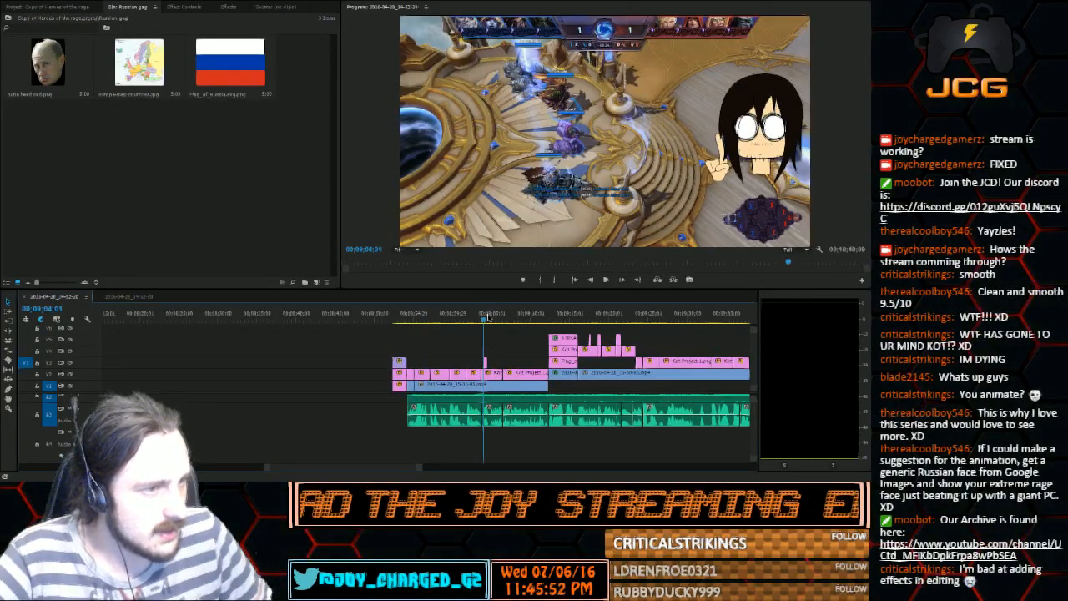
key(space)
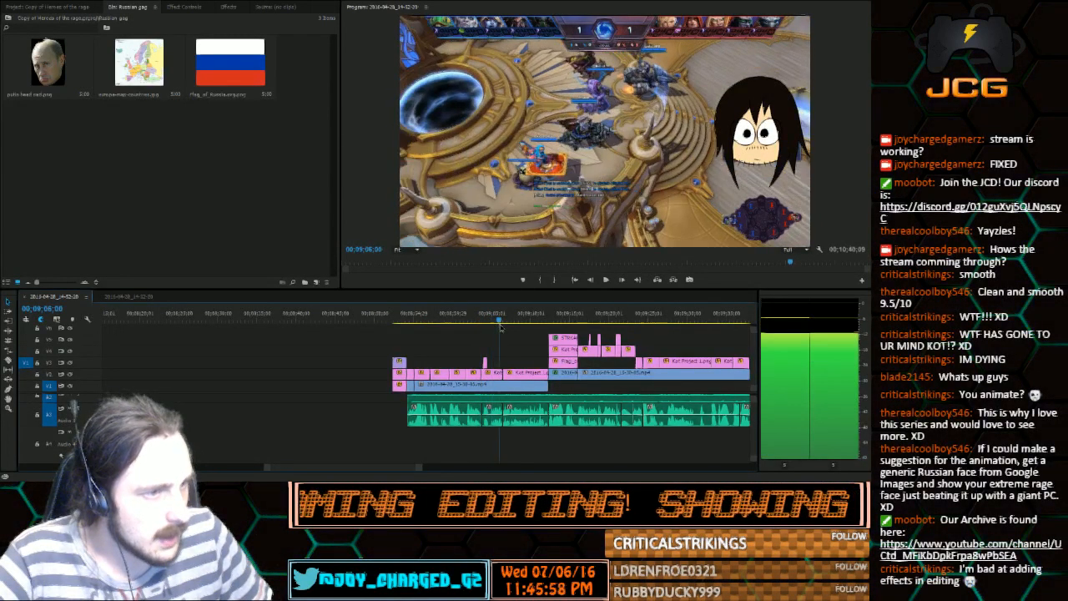
drag(500, 326, 545, 335)
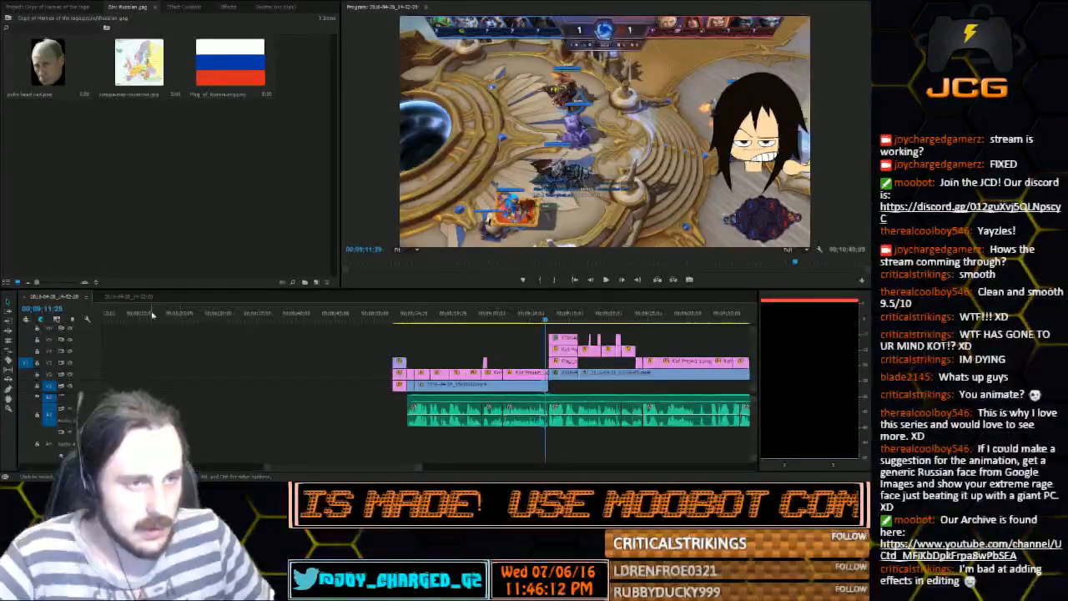
Examine the clip layout of both sequences across their full length, ending on the one with the flag gag
click(125, 297)
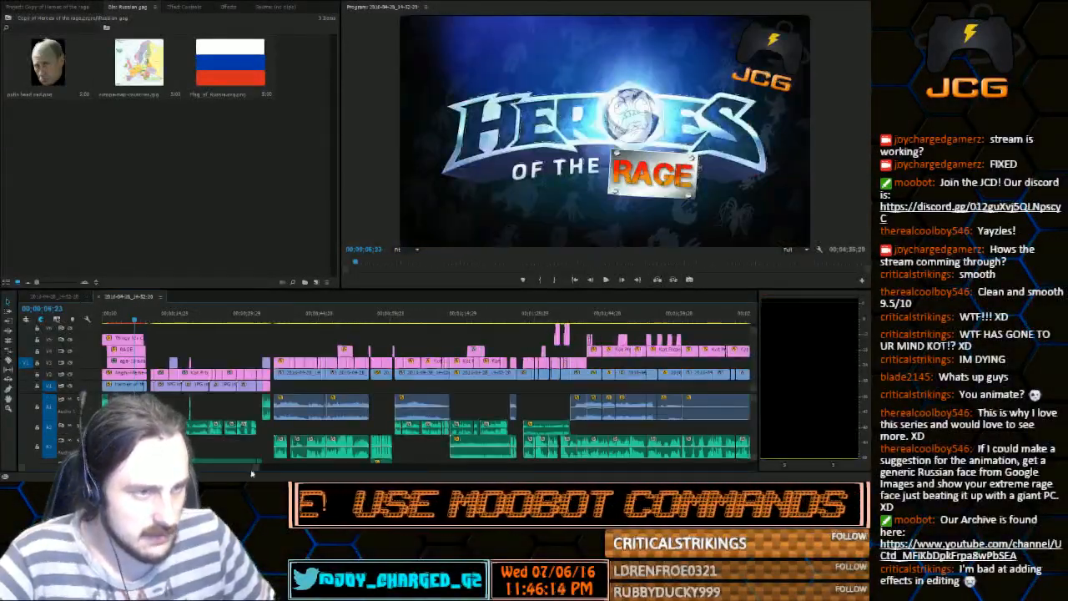
drag(257, 467, 629, 435)
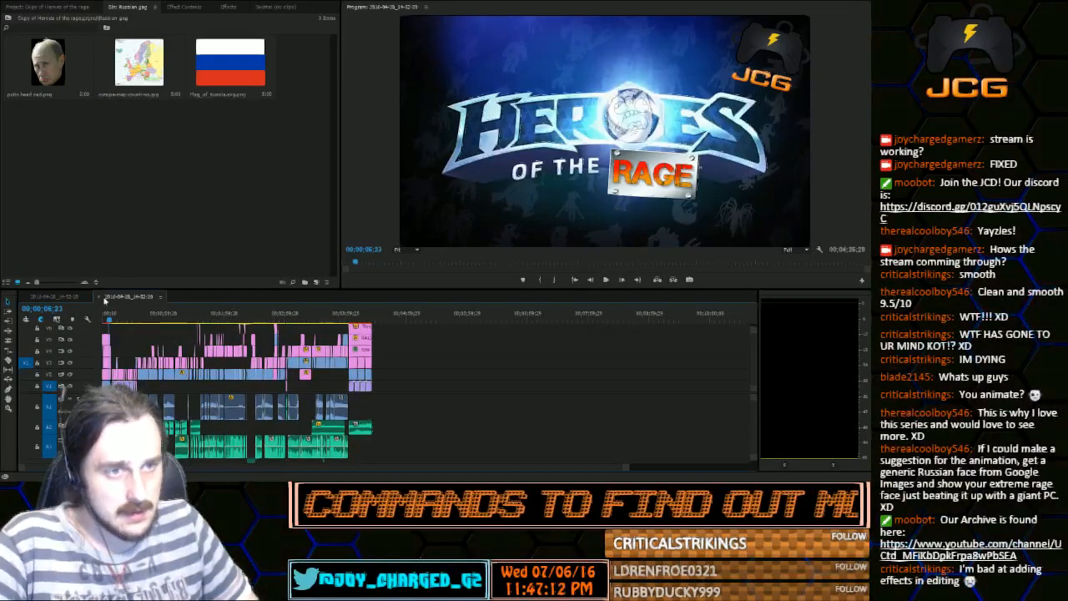
click(62, 297)
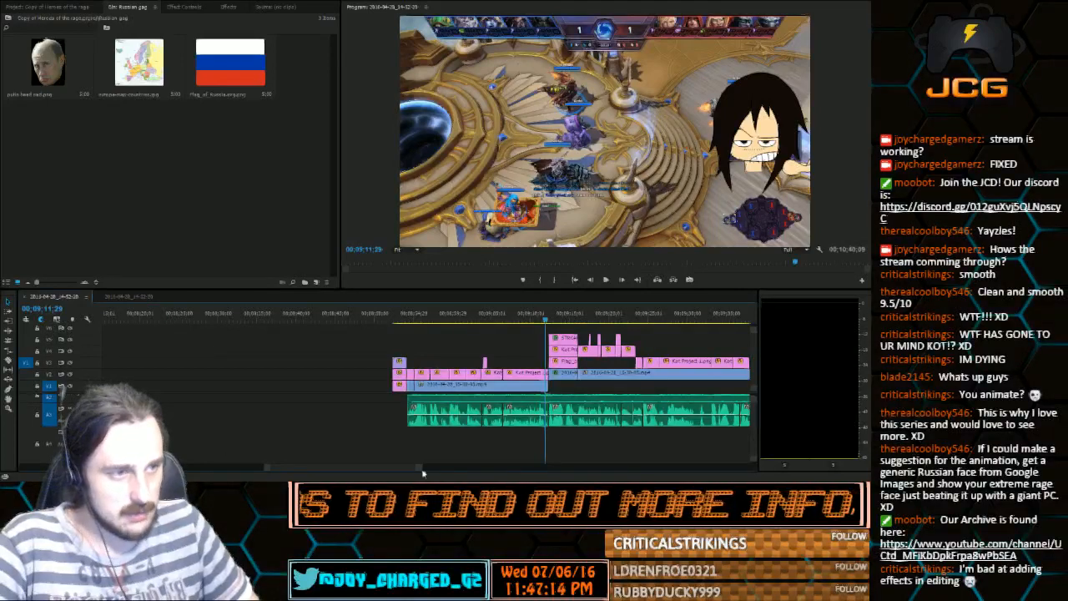
drag(420, 467, 599, 457)
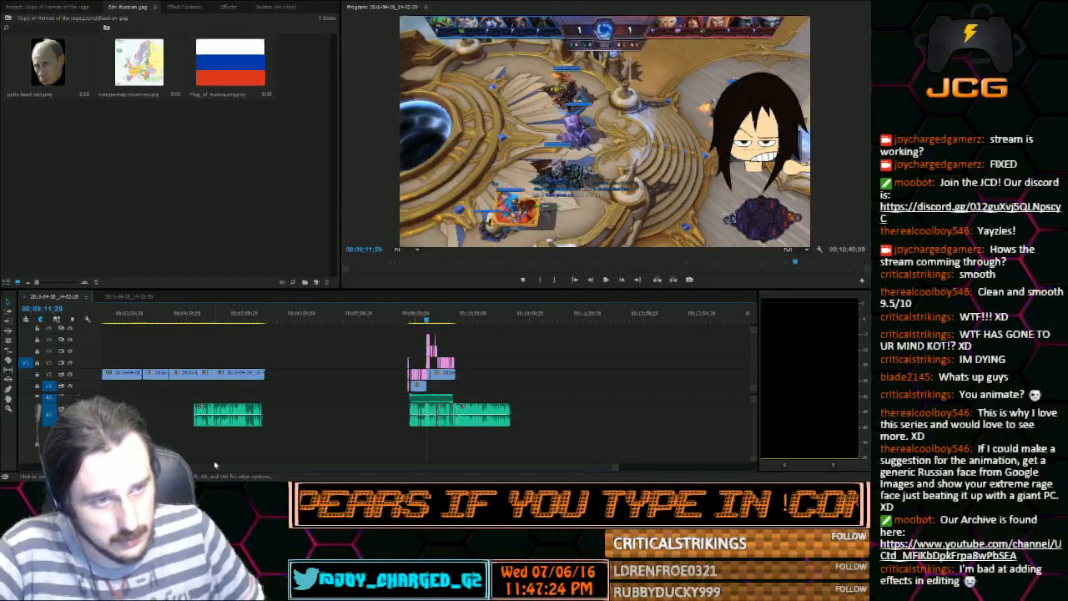
scroll(630, 421, up, 5)
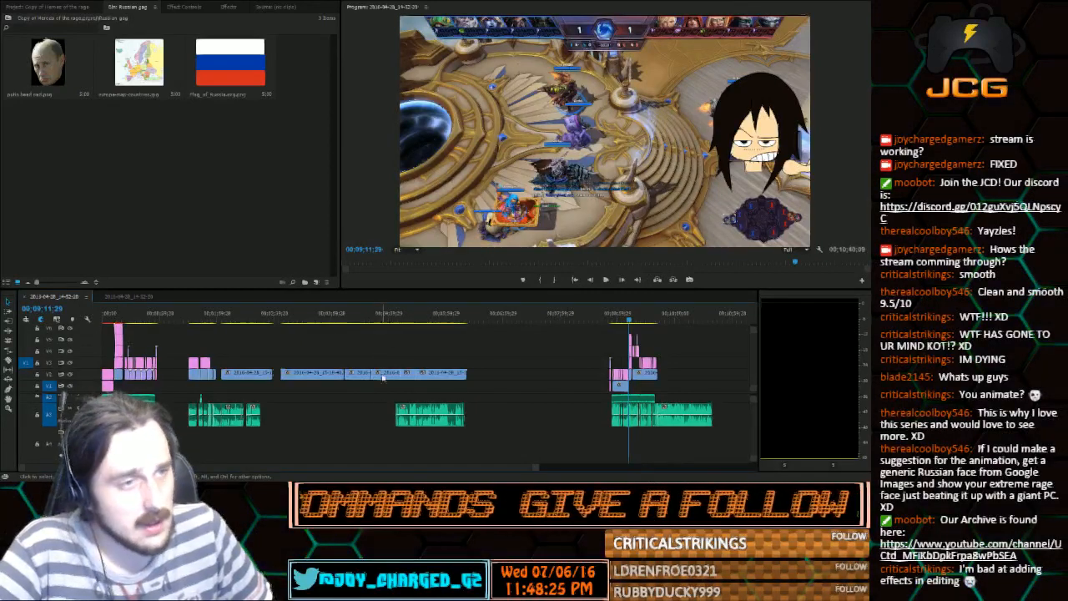
Play the night-map gameplay from 00;05;12;04 to 00;05;23;06
click(400, 322)
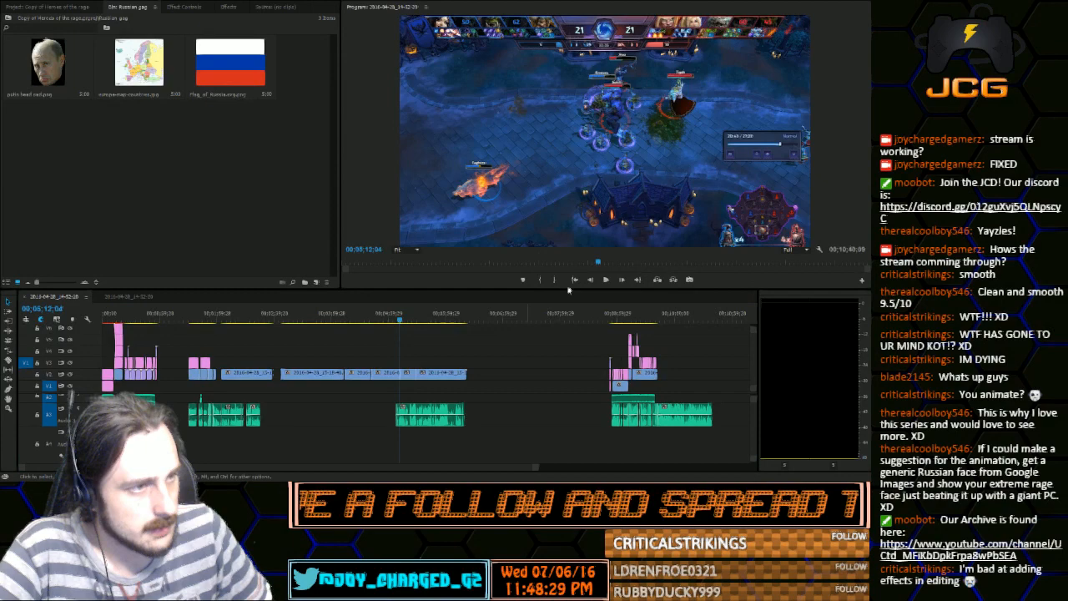
click(606, 279)
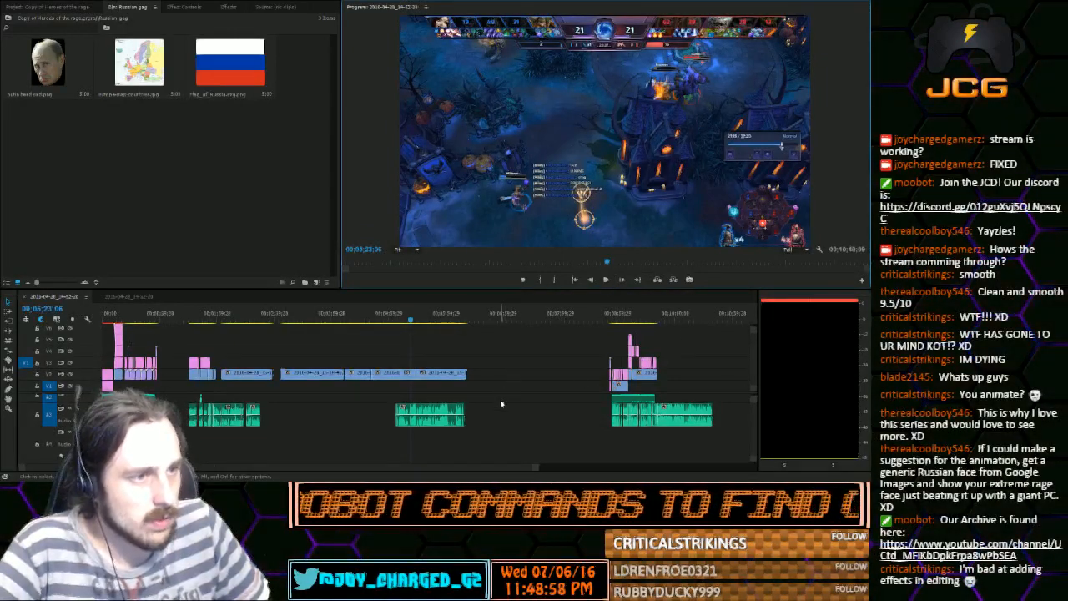
click(343, 390)
click(206, 392)
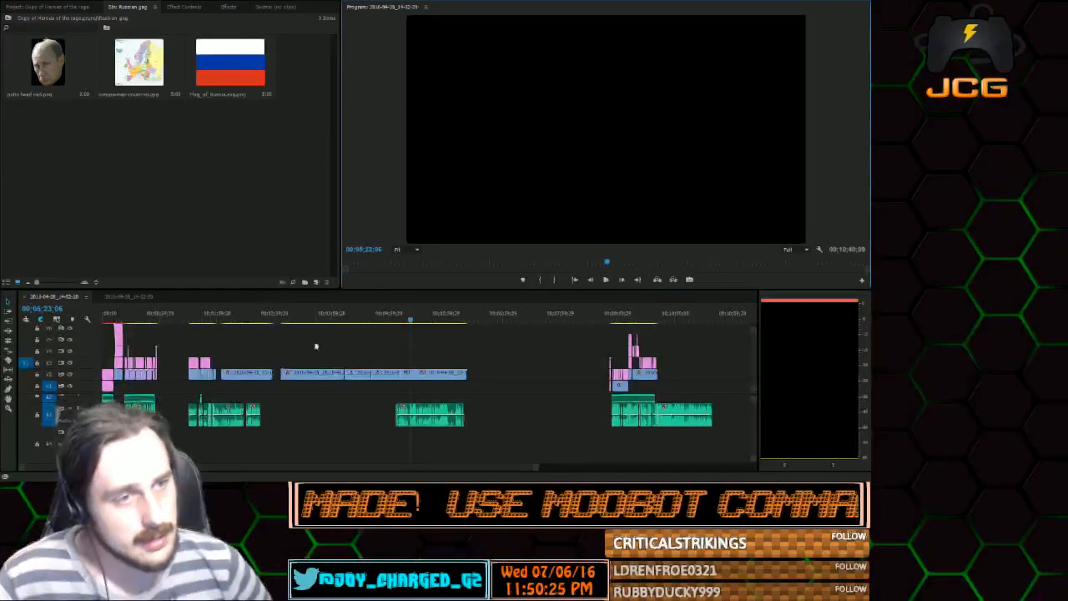
Scrub through the short clip group with the wide-eyed cartoon character, then briefly play it from the close-up at 00;01;43;00
click(190, 321)
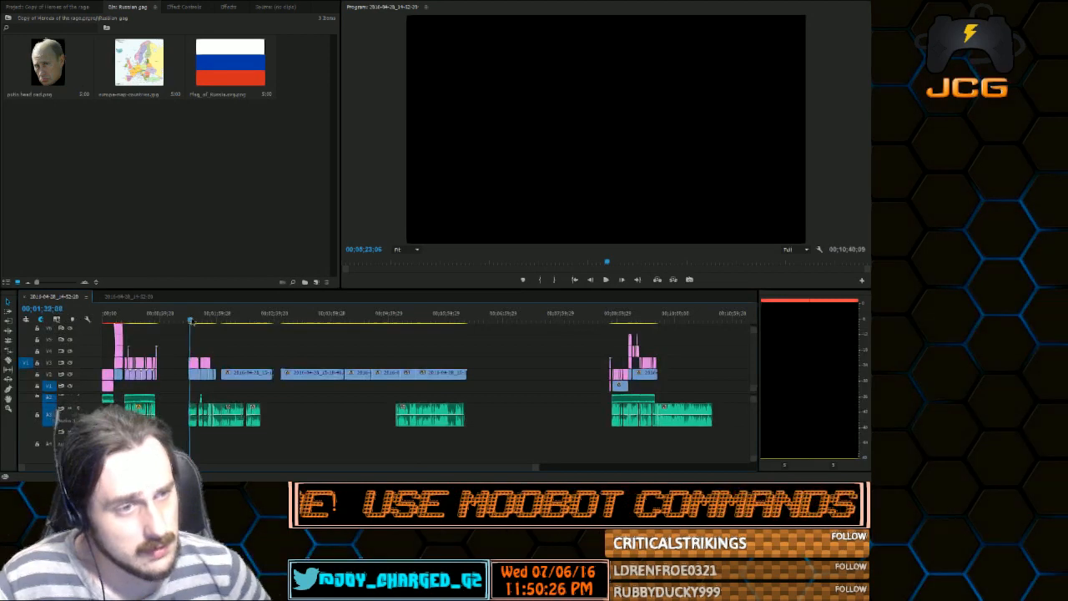
drag(191, 321, 213, 325)
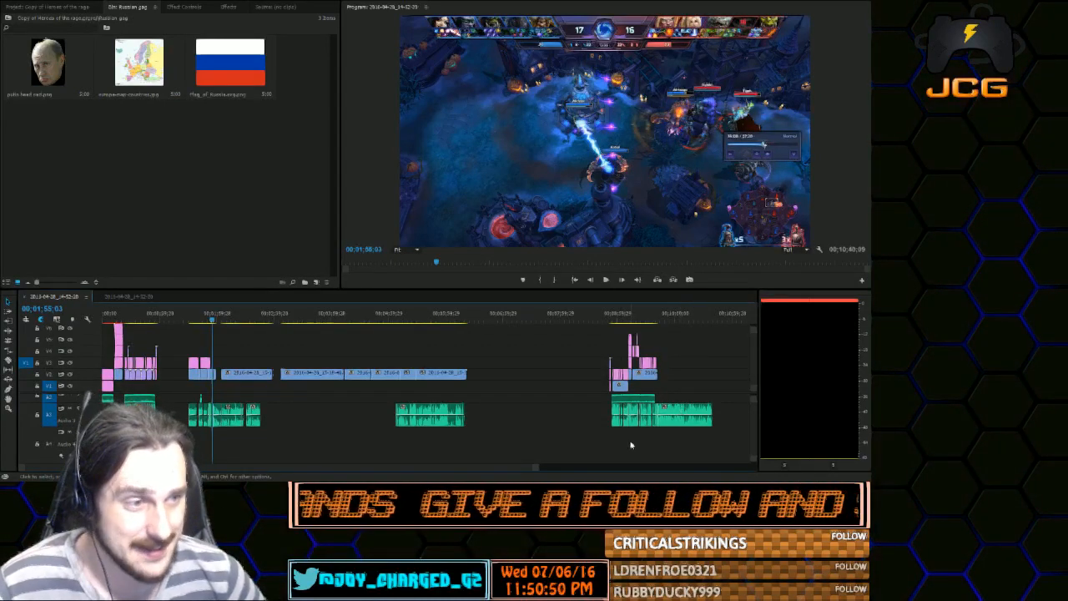
drag(536, 469, 469, 466)
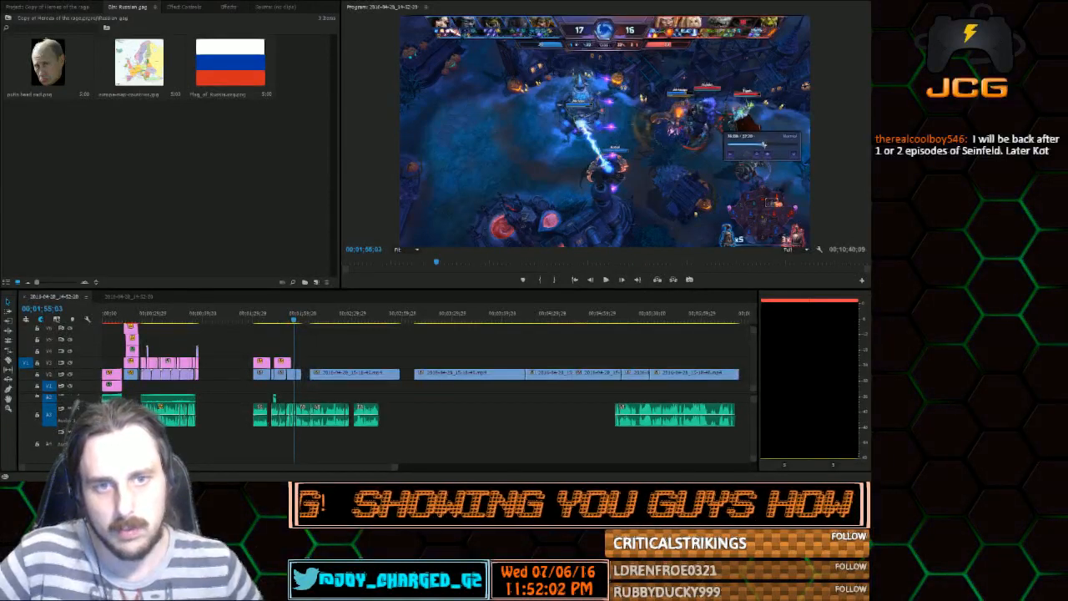
mouse_move(292, 320)
mouse_down()
mouse_move(330, 321)
mouse_move(280, 323)
mouse_up()
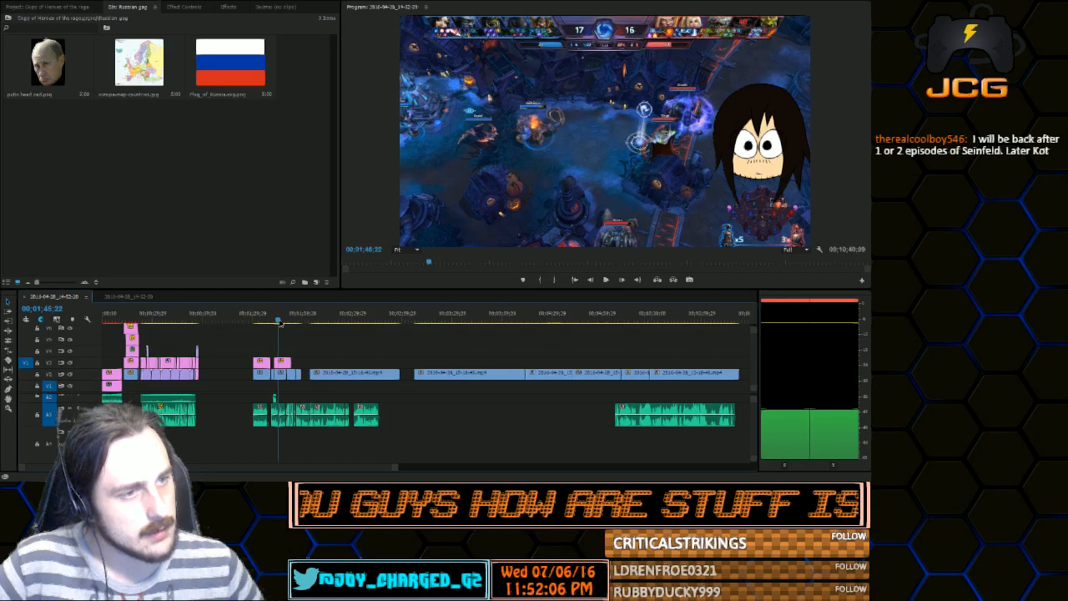
drag(280, 324, 273, 322)
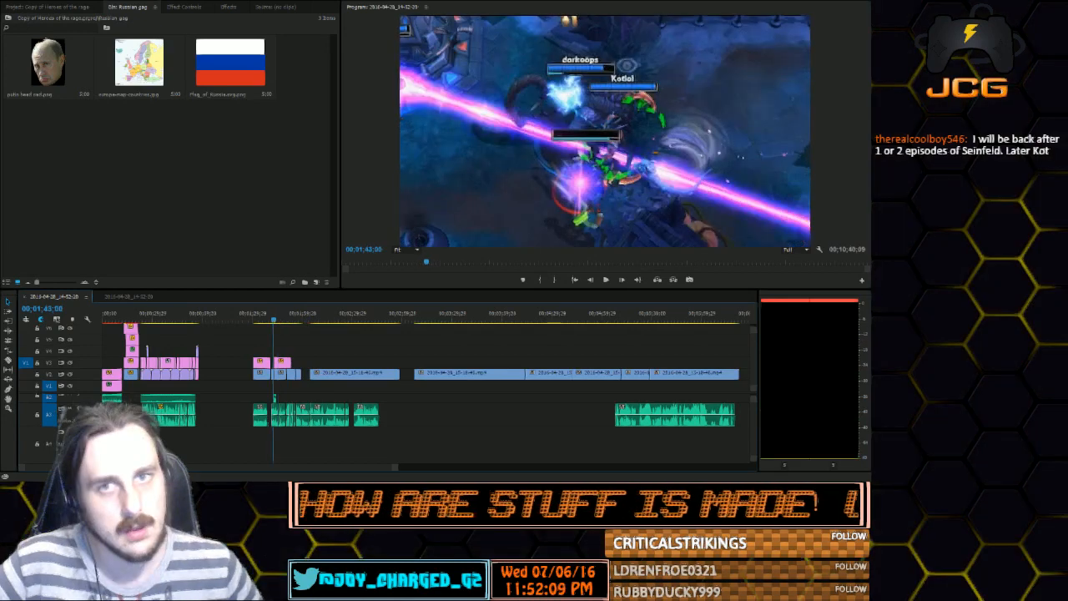
click(612, 282)
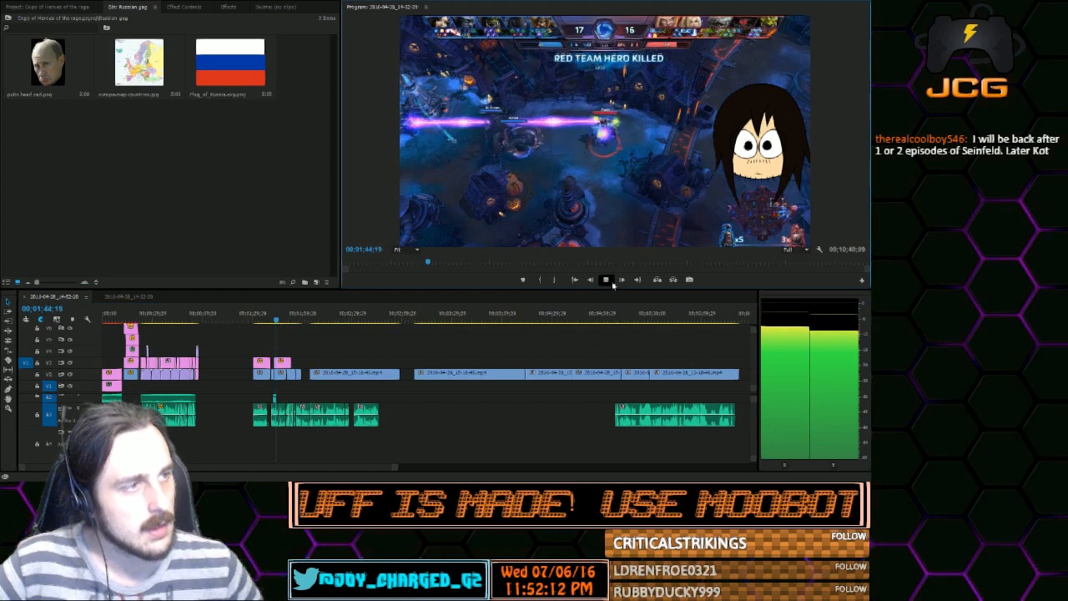
click(606, 280)
Play the wide-eyed character section from 00;01;32;29 to 00;01;44;00
click(257, 323)
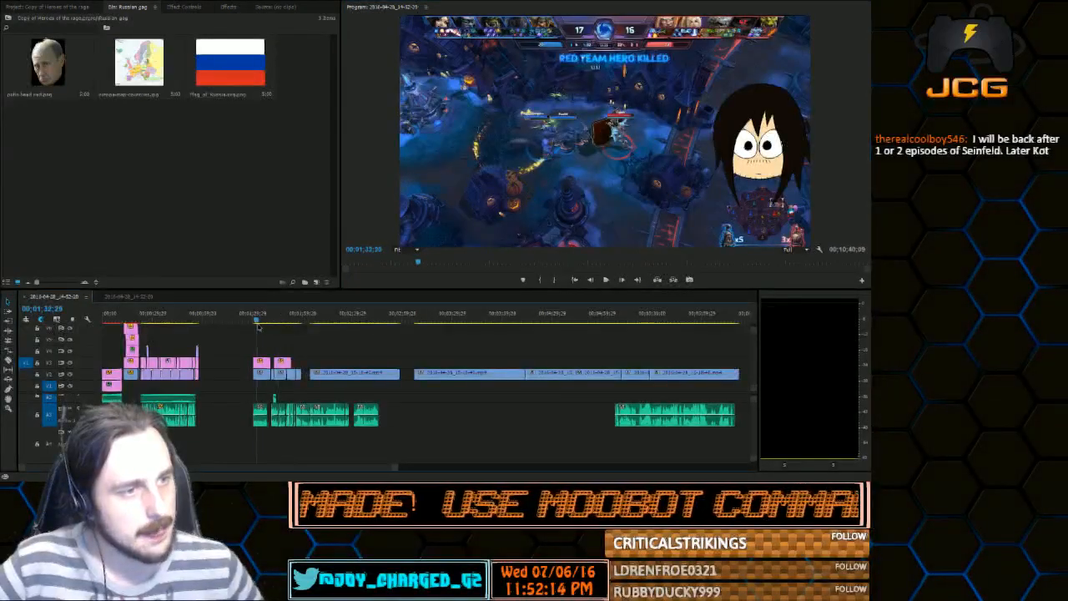
click(606, 280)
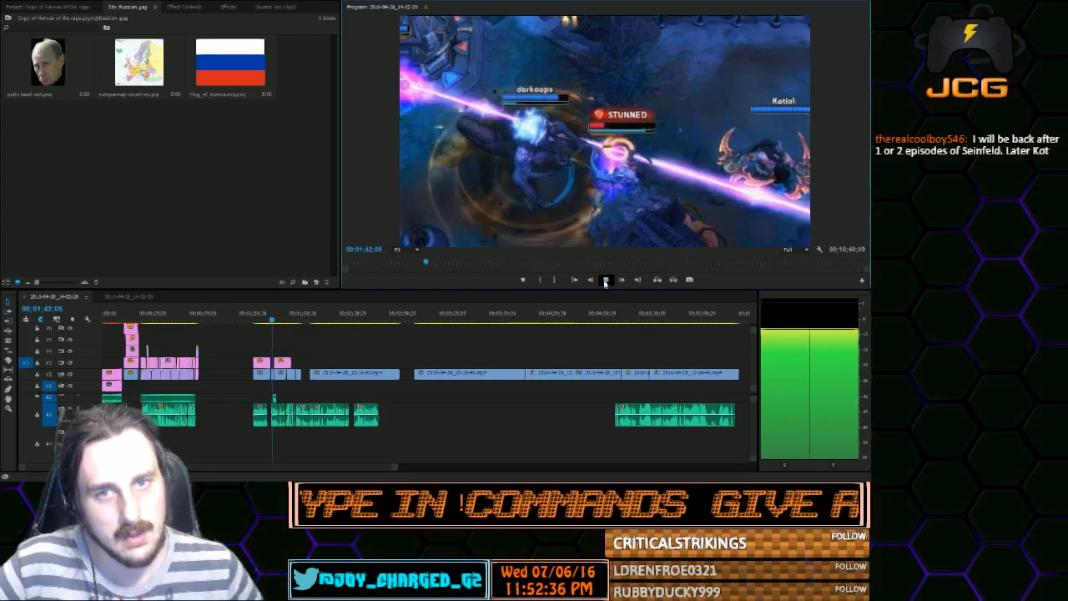
click(606, 282)
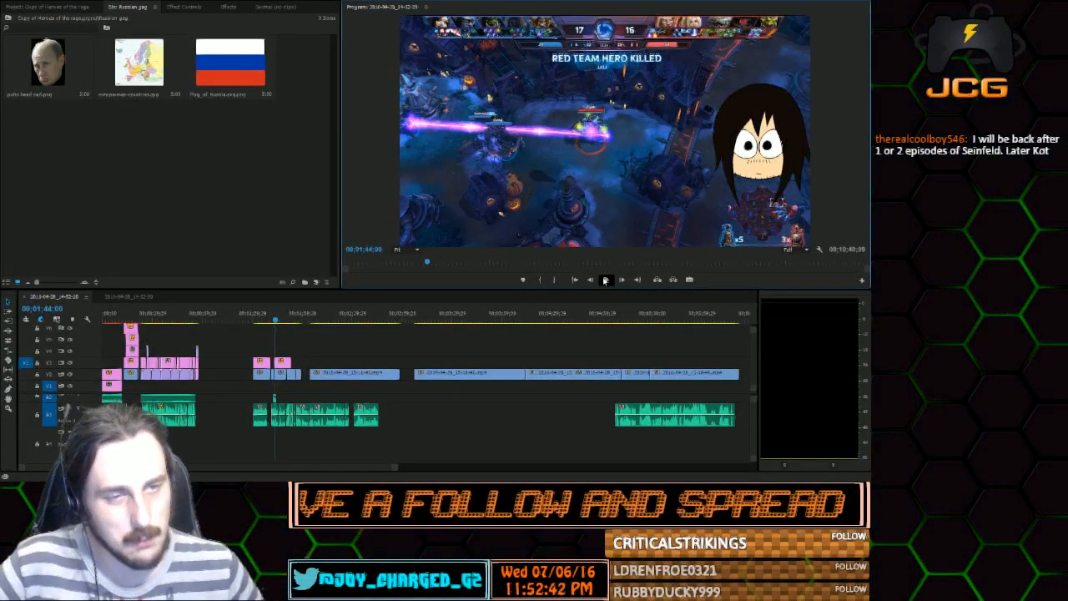
Show the whole project's media and continue playing the gameplay from 00;01;44;00 to 00;01;56;15
click(24, 9)
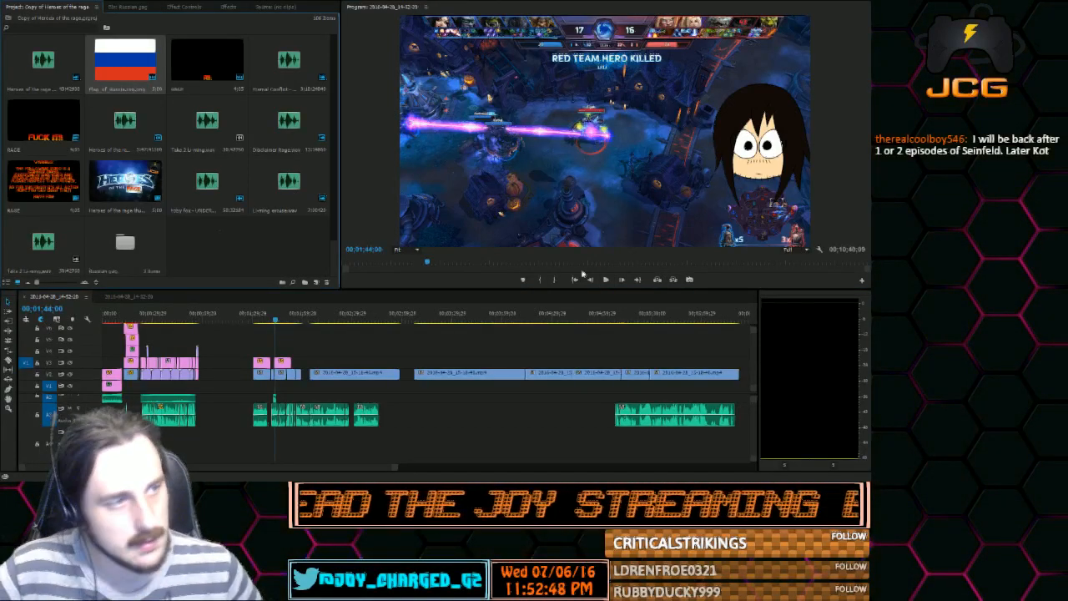
key(space)
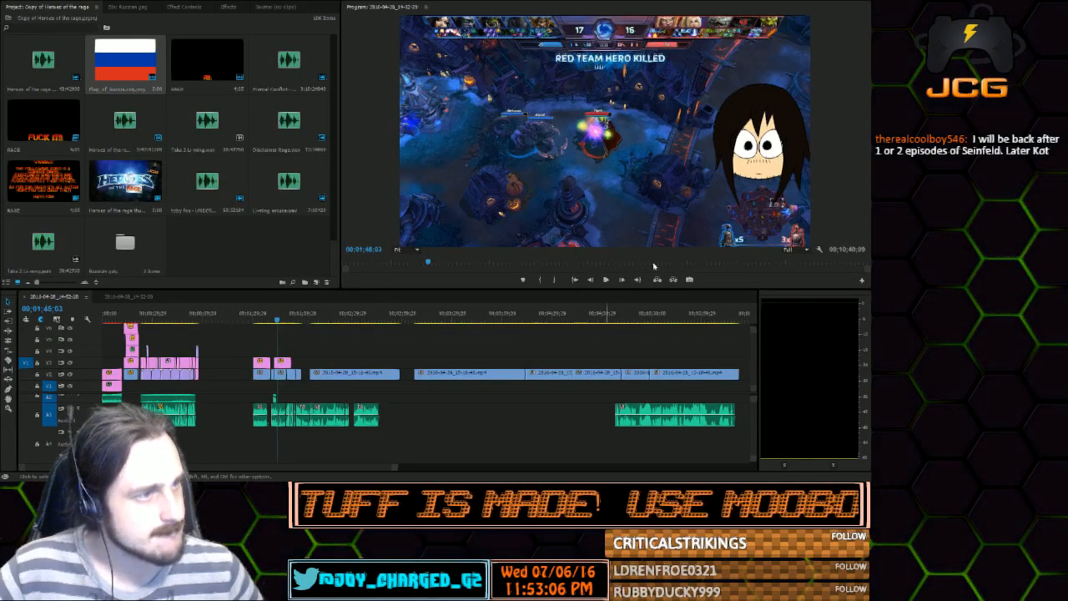
click(611, 283)
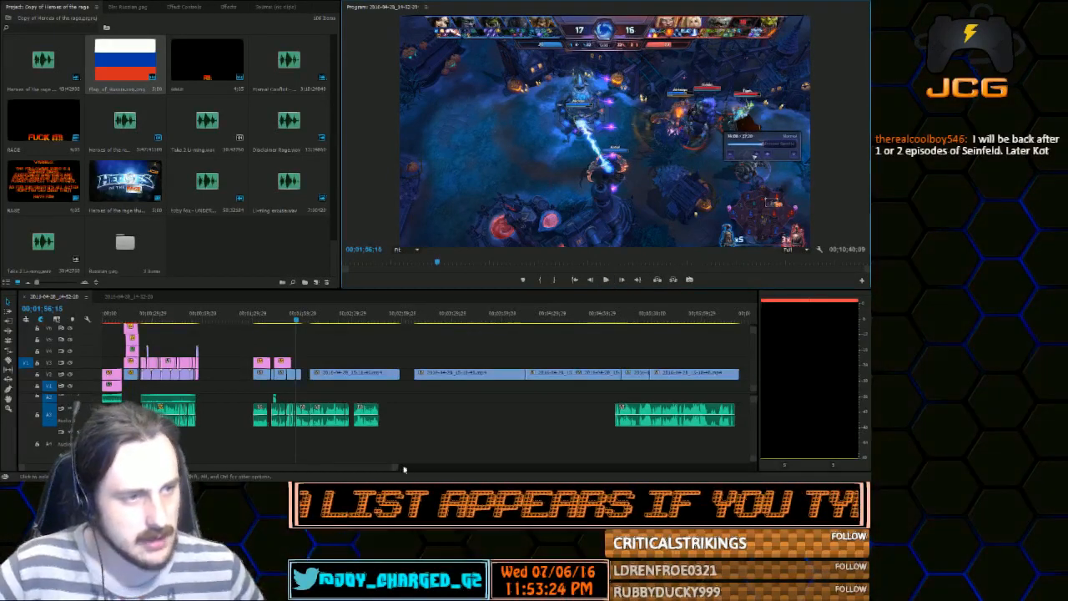
Delete the short commentary audio clip that ends at 00;01;56;15
drag(395, 467, 244, 465)
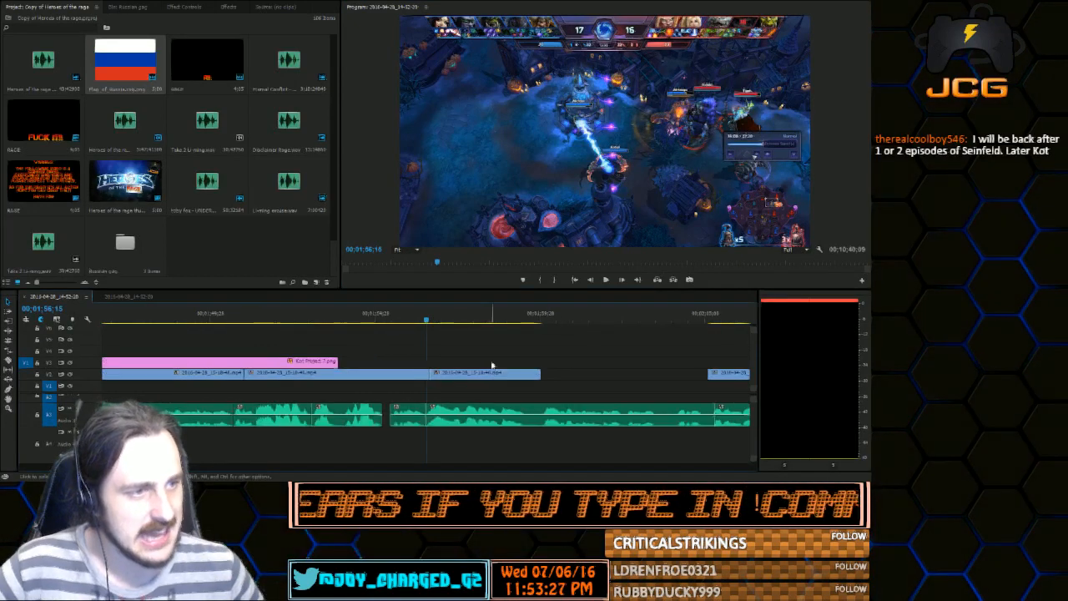
click(401, 413)
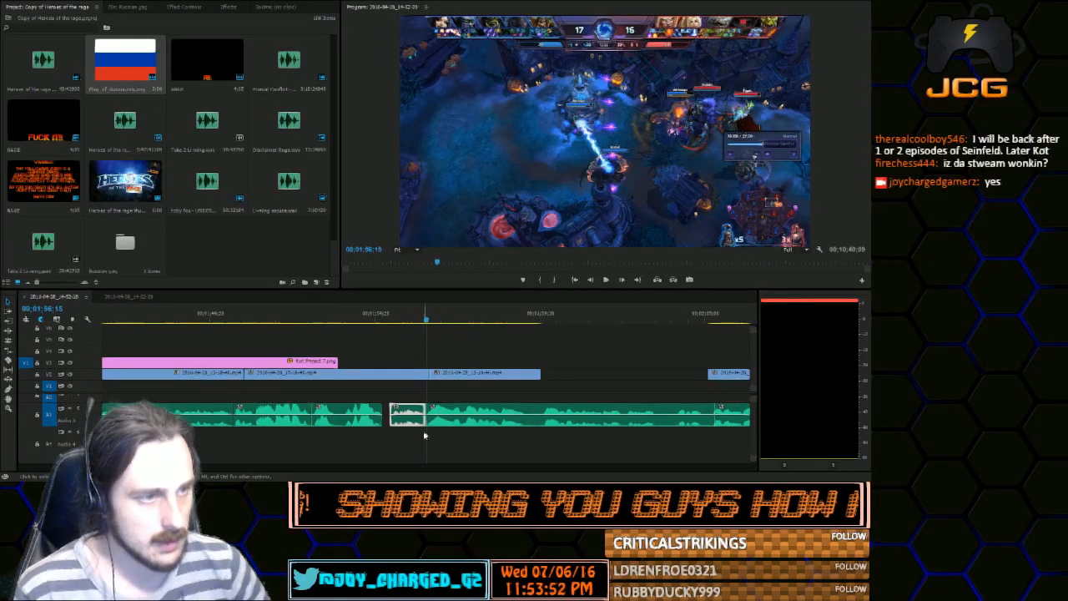
key(Delete)
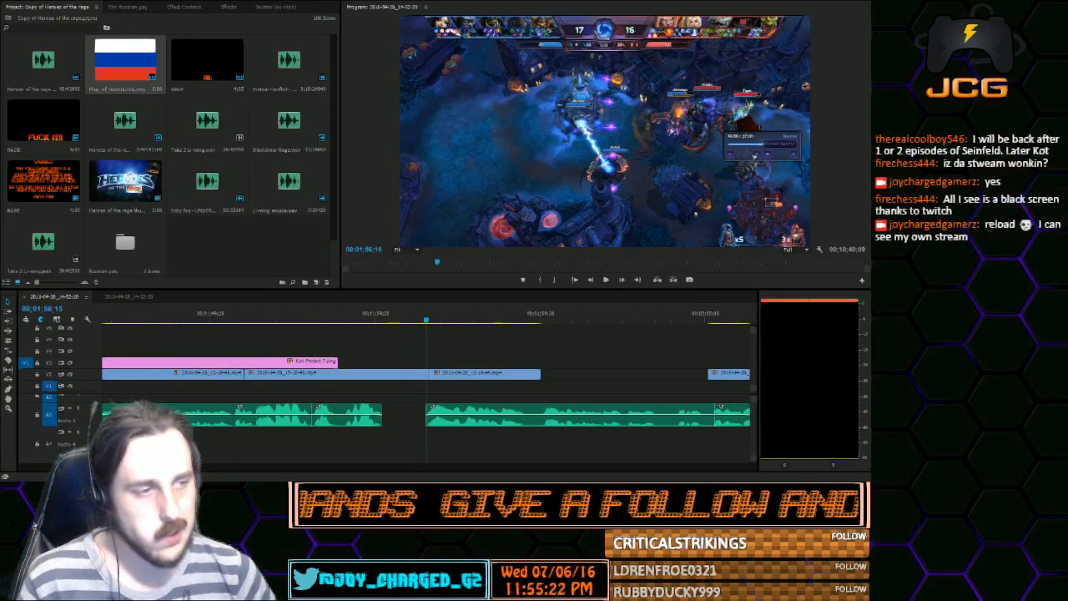
Play the gameplay across the gap in the commentary audio, from 00;01;54;14 to 00;01;56;07
drag(207, 468, 312, 467)
click(408, 319)
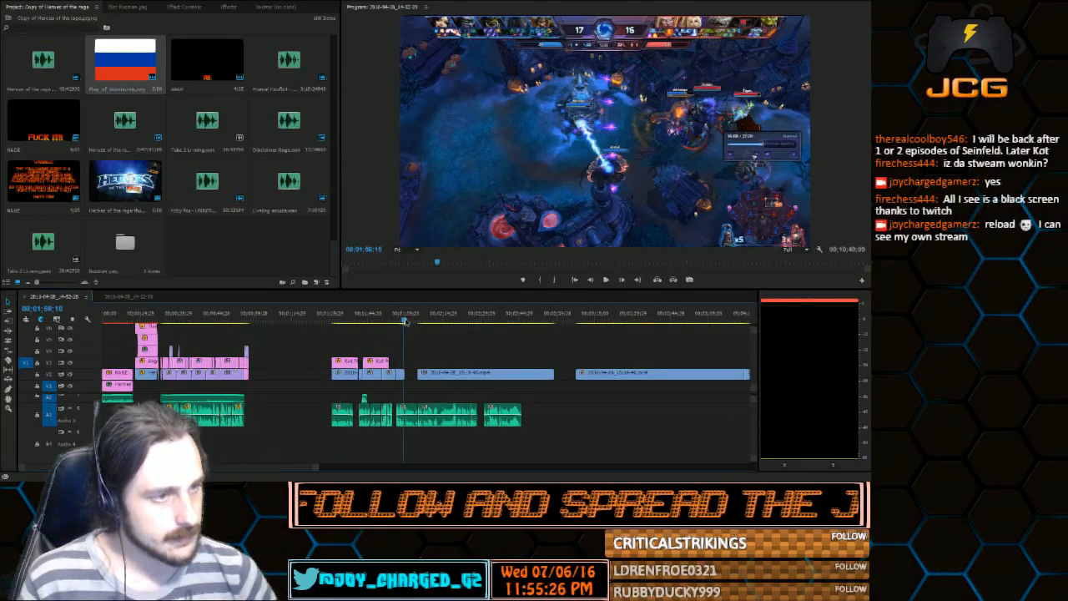
drag(408, 338, 392, 337)
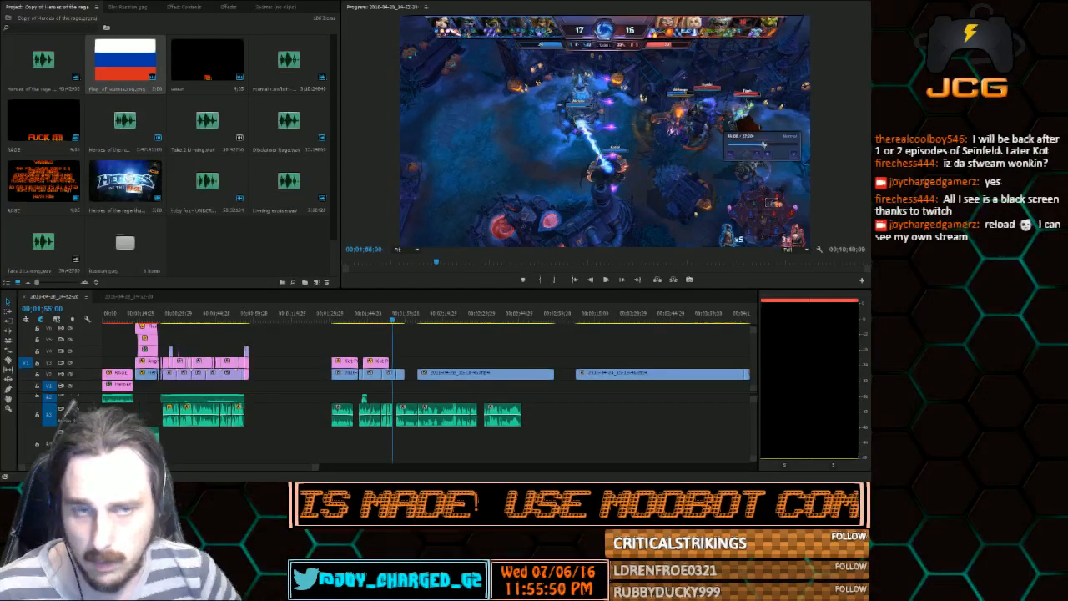
drag(313, 467, 191, 466)
click(405, 317)
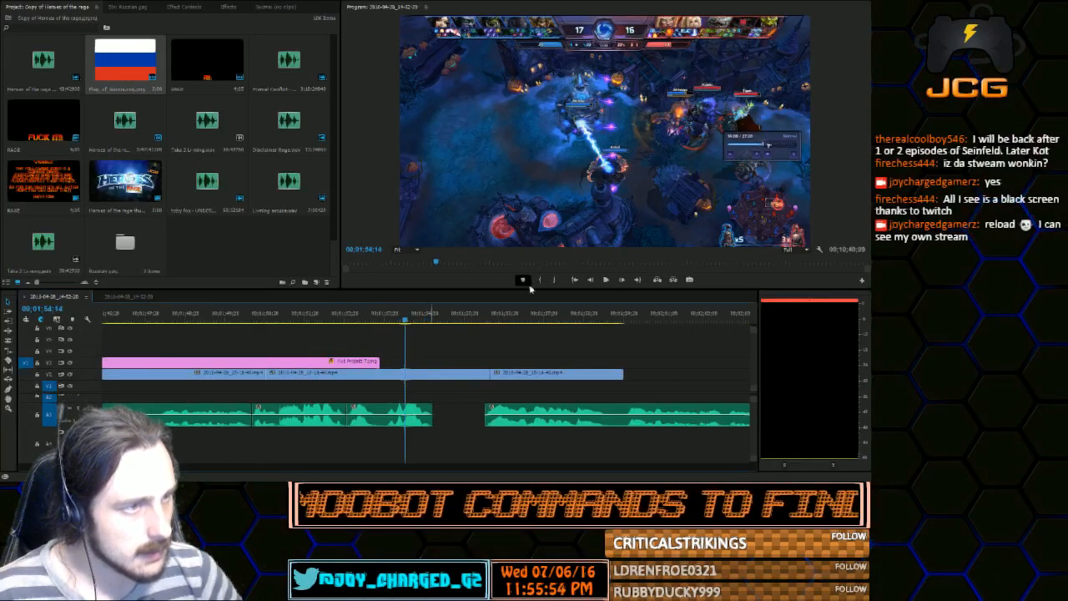
click(608, 280)
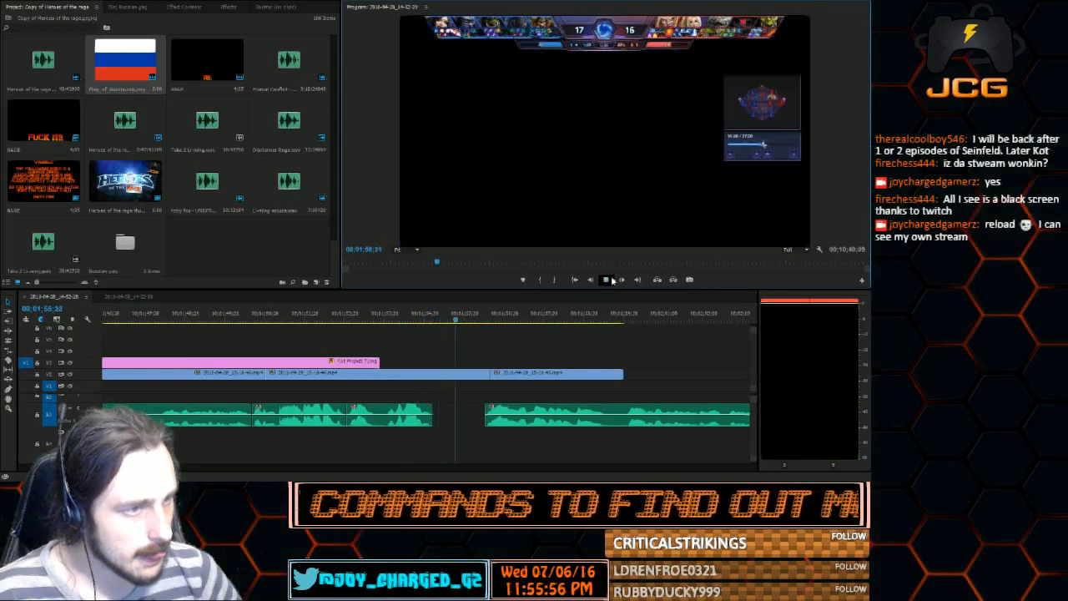
click(610, 281)
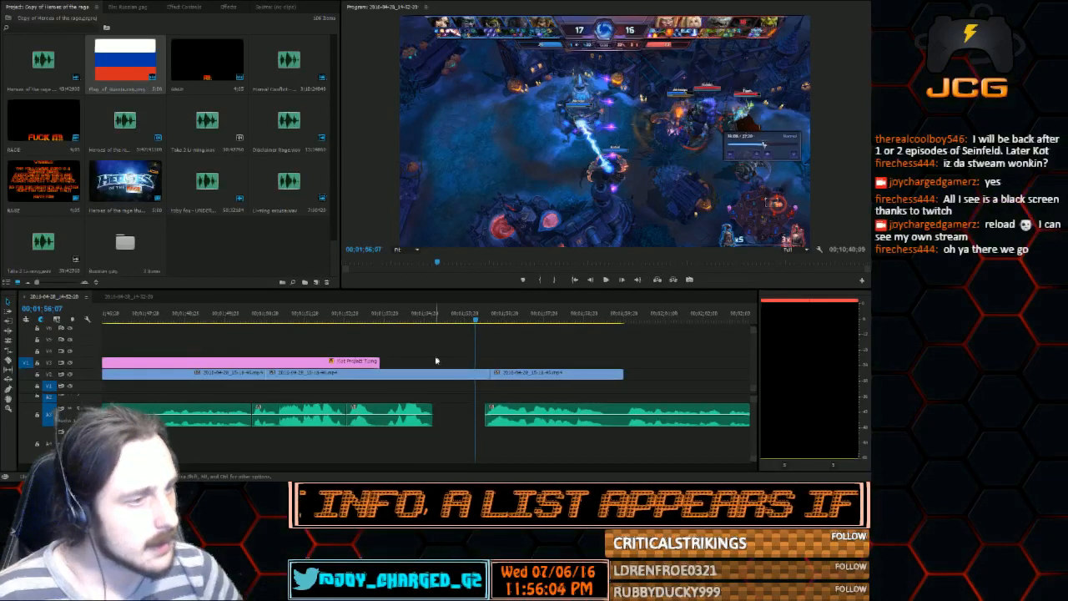
Play the commentary from 00;01;56;07 across the gap between the gameplay clips, stopping at 00;02;09;13
mouse_move(169, 467)
mouse_down()
mouse_move(189, 472)
mouse_move(176, 470)
mouse_up()
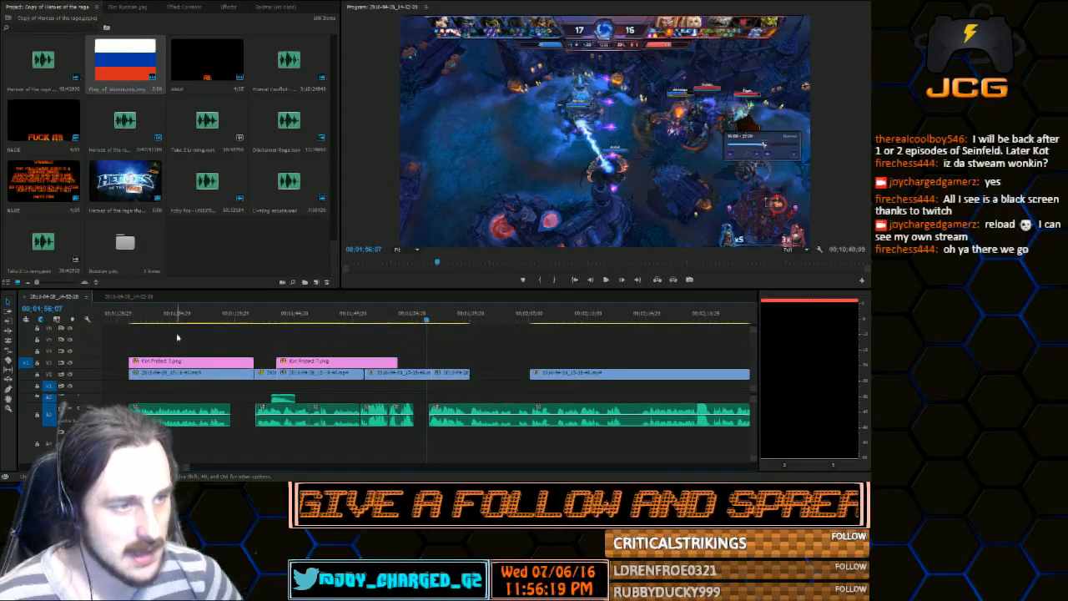
click(605, 280)
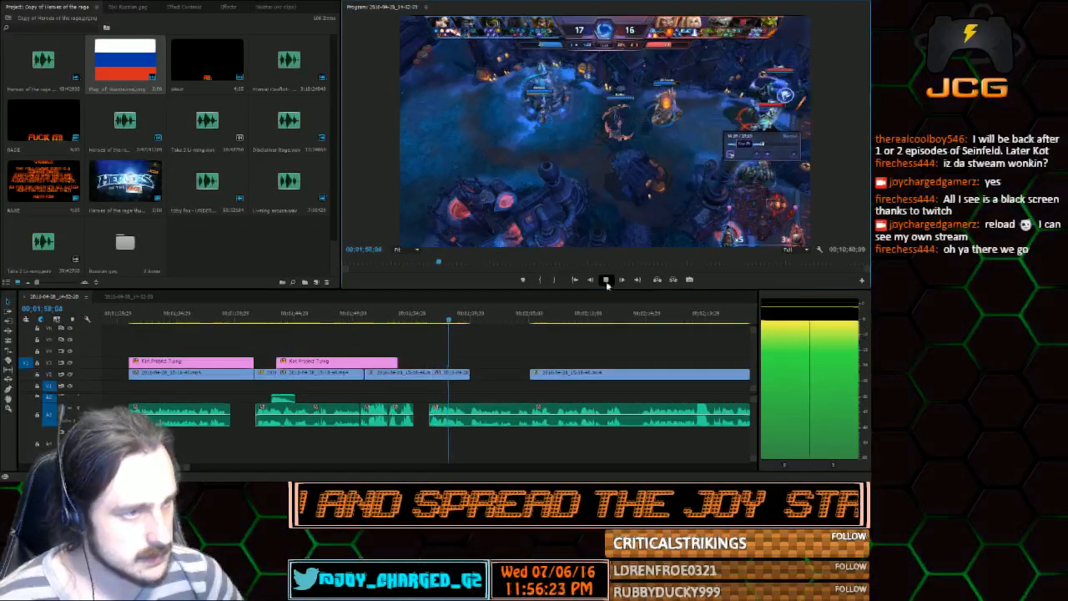
click(606, 282)
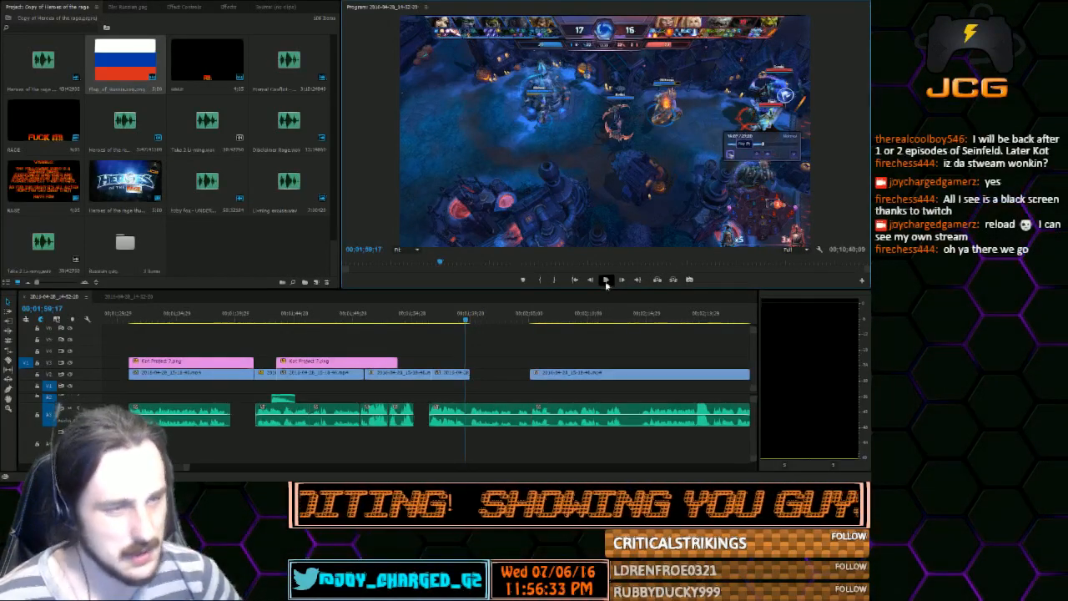
click(606, 281)
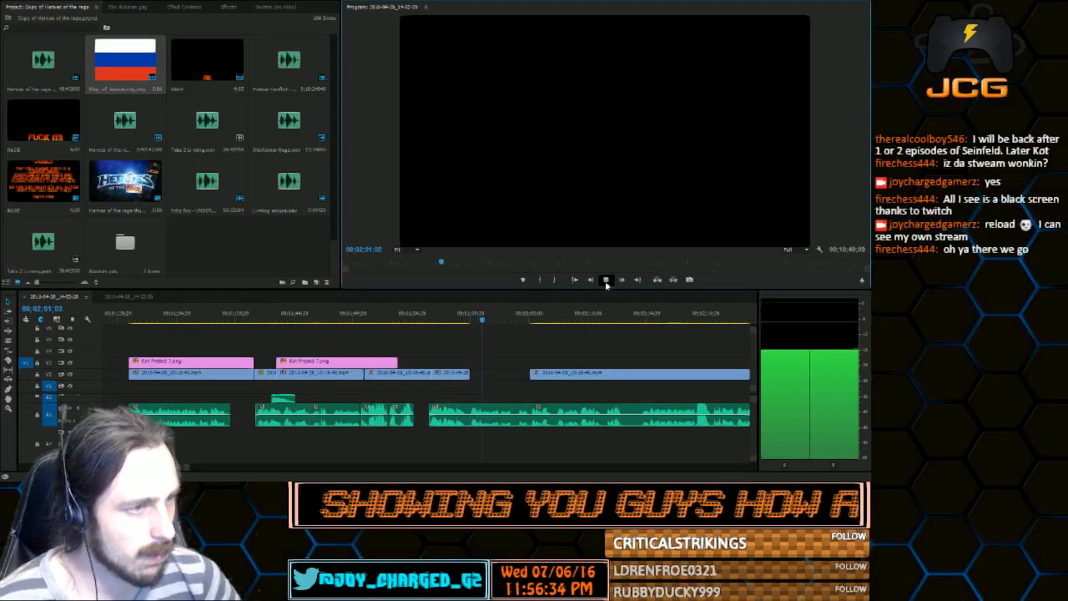
click(606, 281)
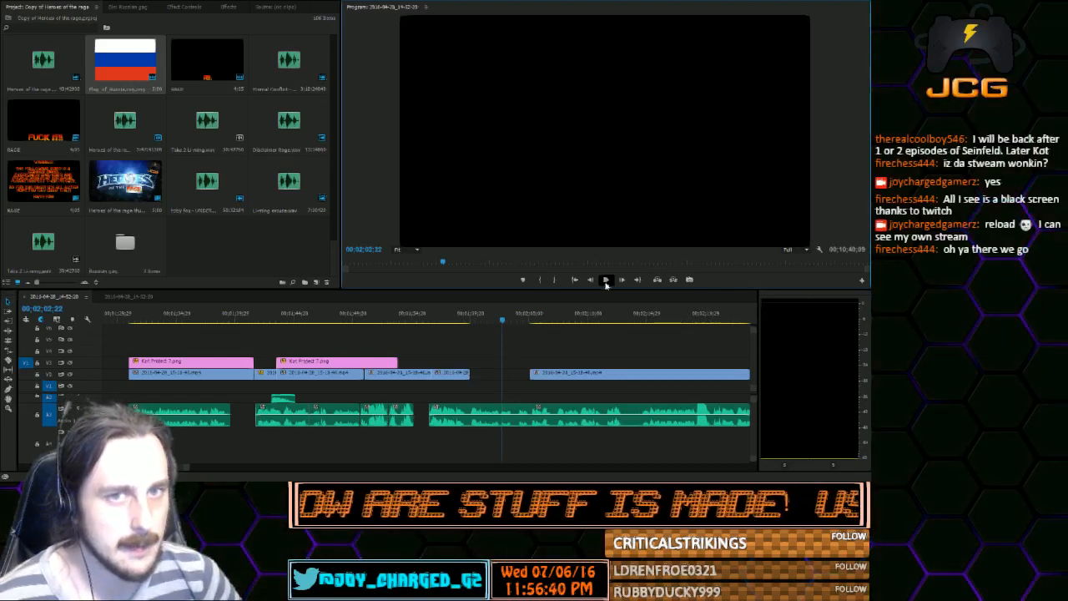
click(606, 282)
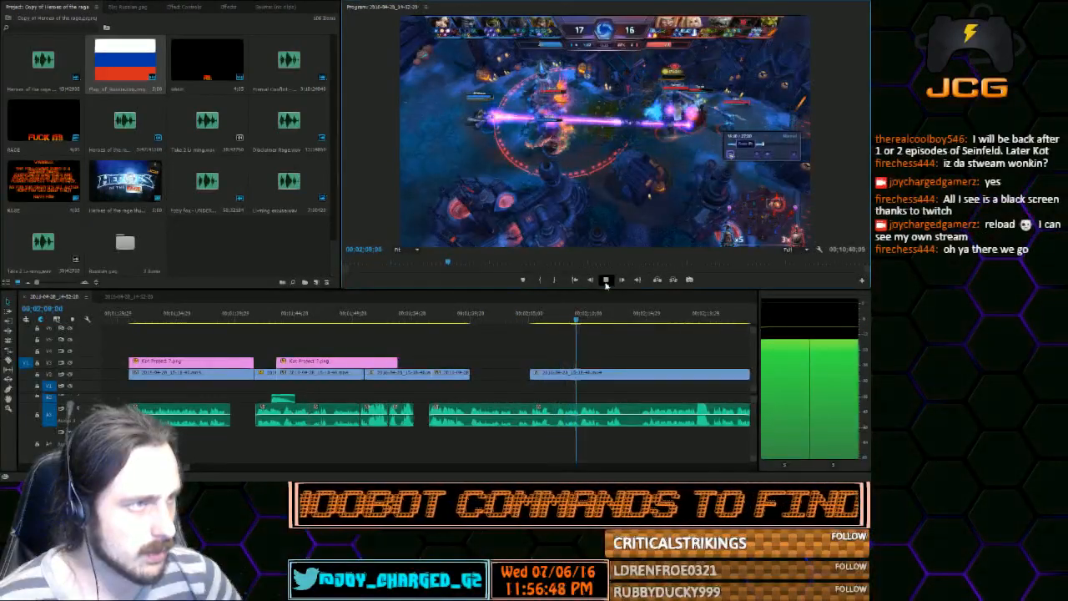
click(607, 282)
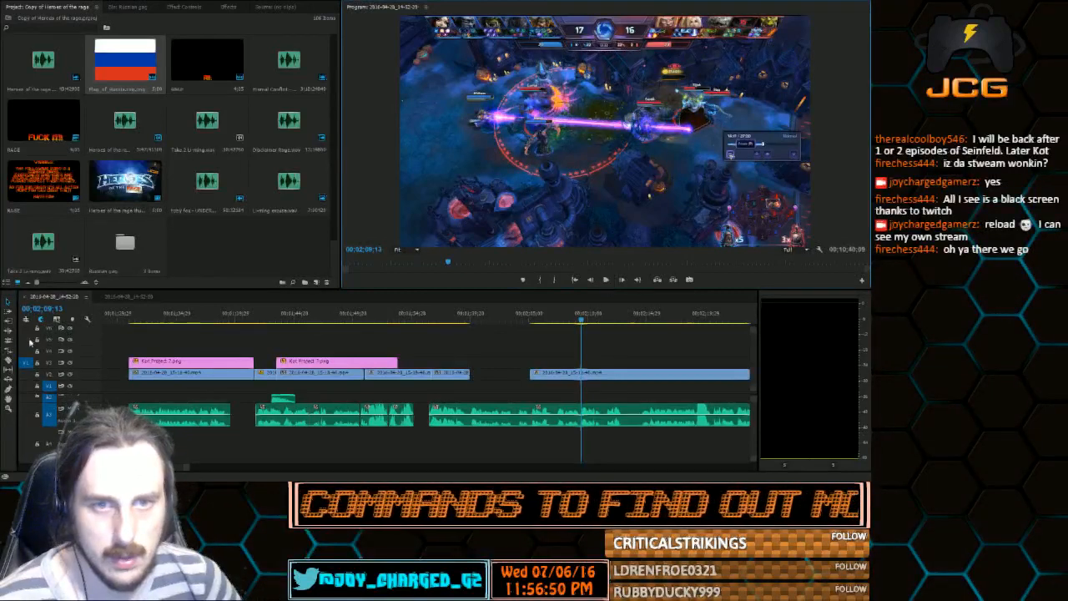
Play the commentary from 00;01;56;16 to 00;01;59;14, just before the gap between the gameplay clips
drag(424, 322, 476, 333)
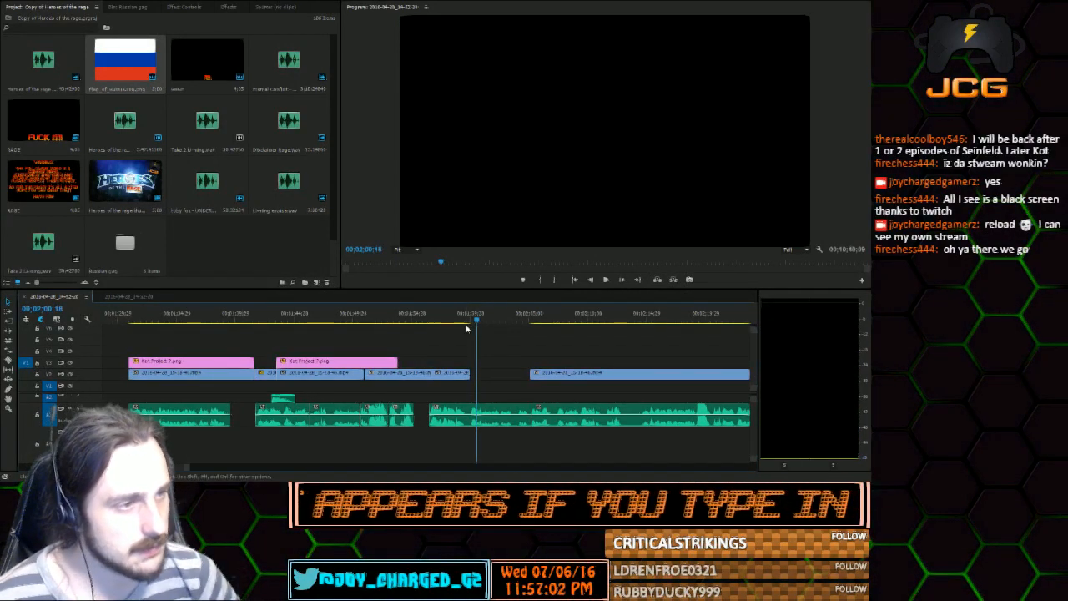
drag(466, 322, 474, 321)
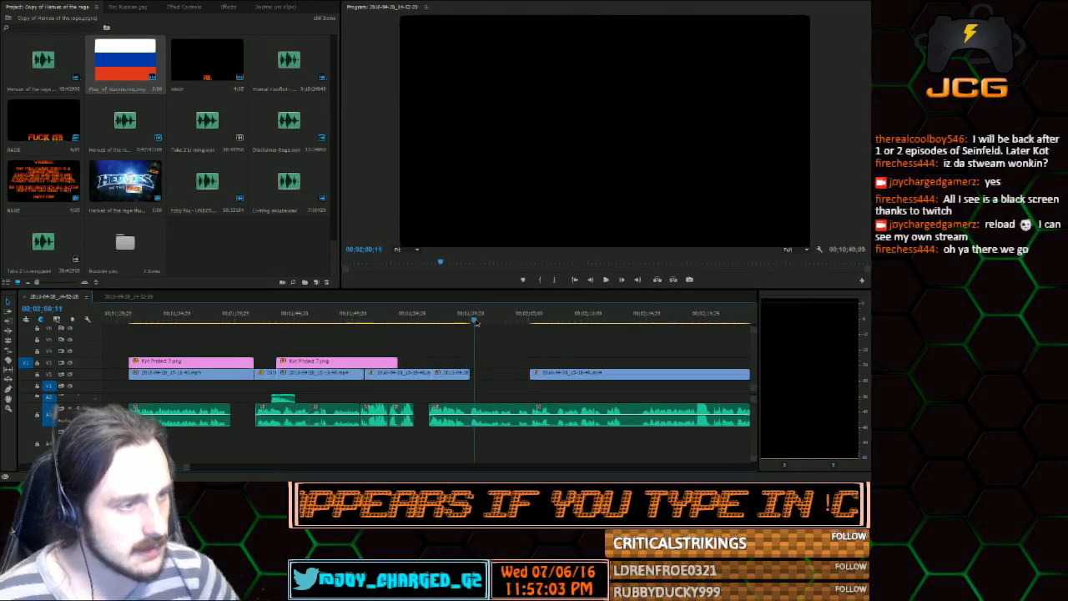
click(431, 313)
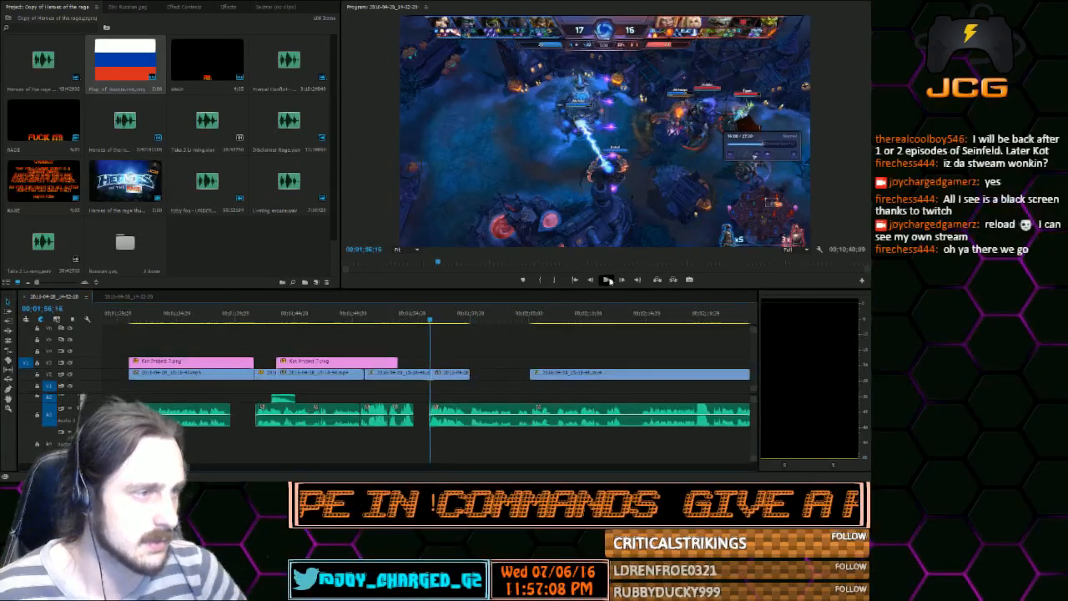
click(607, 279)
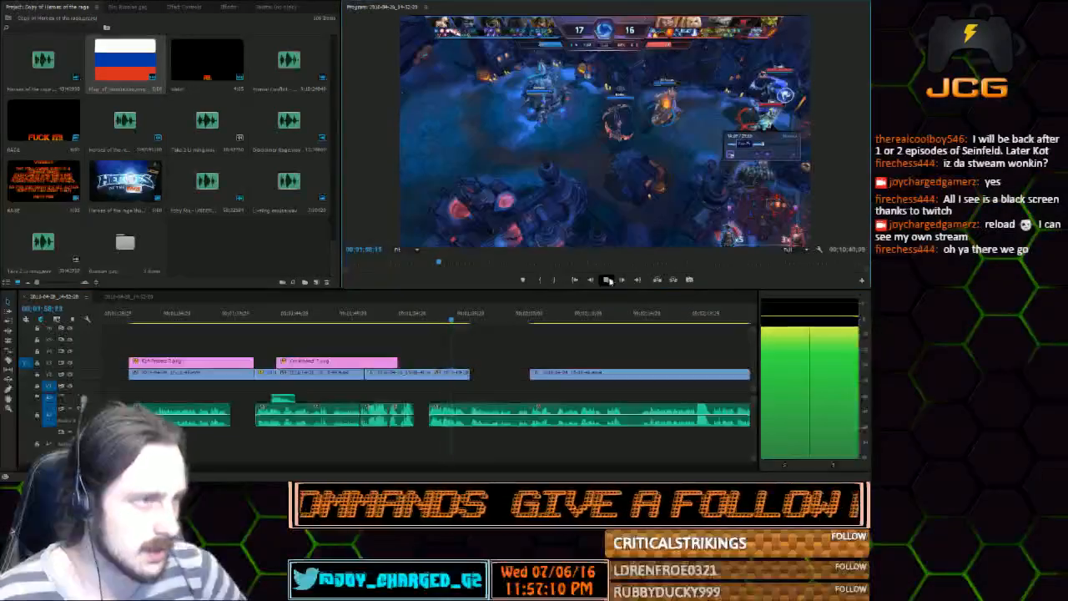
click(608, 280)
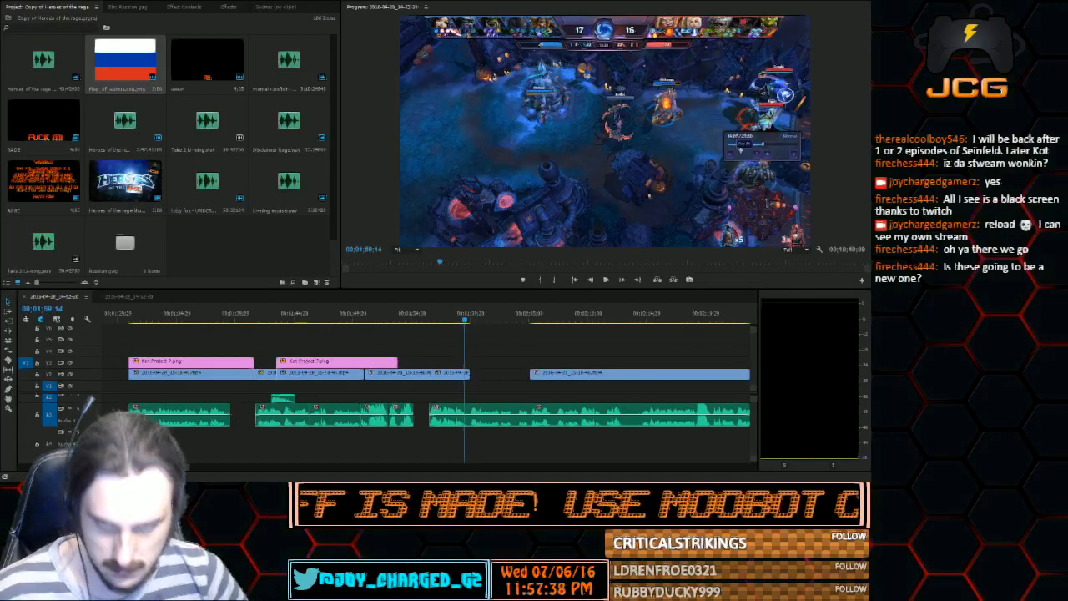
Import the newly recorded audio clip, place it in the commentary gap on the track below, and trim it shorter
double_click(235, 262)
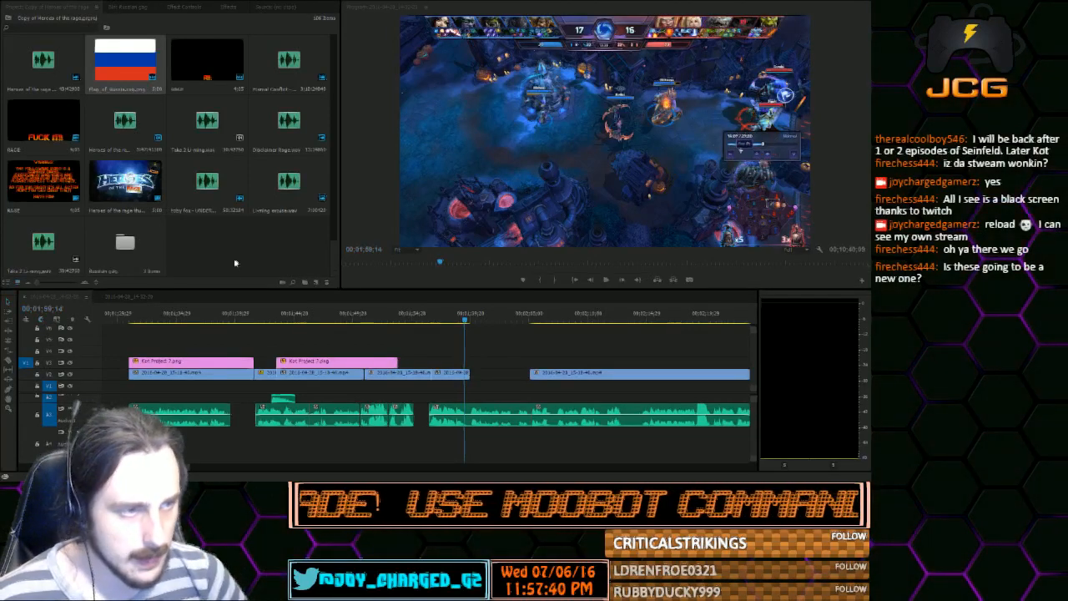
drag(221, 267, 422, 451)
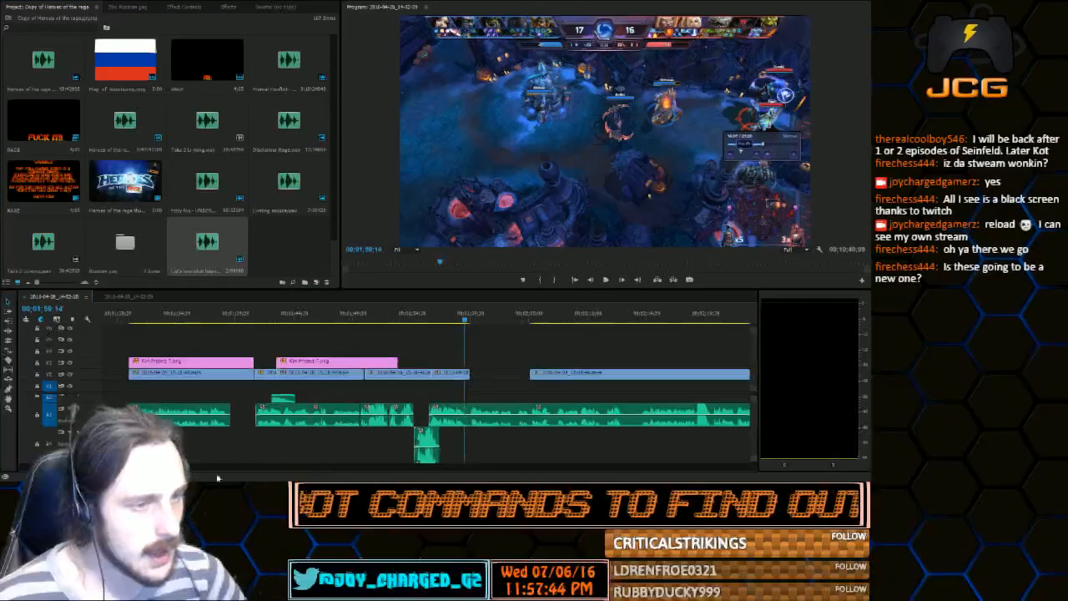
mouse_move(185, 469)
mouse_down()
mouse_move(160, 469)
mouse_move(170, 468)
mouse_up()
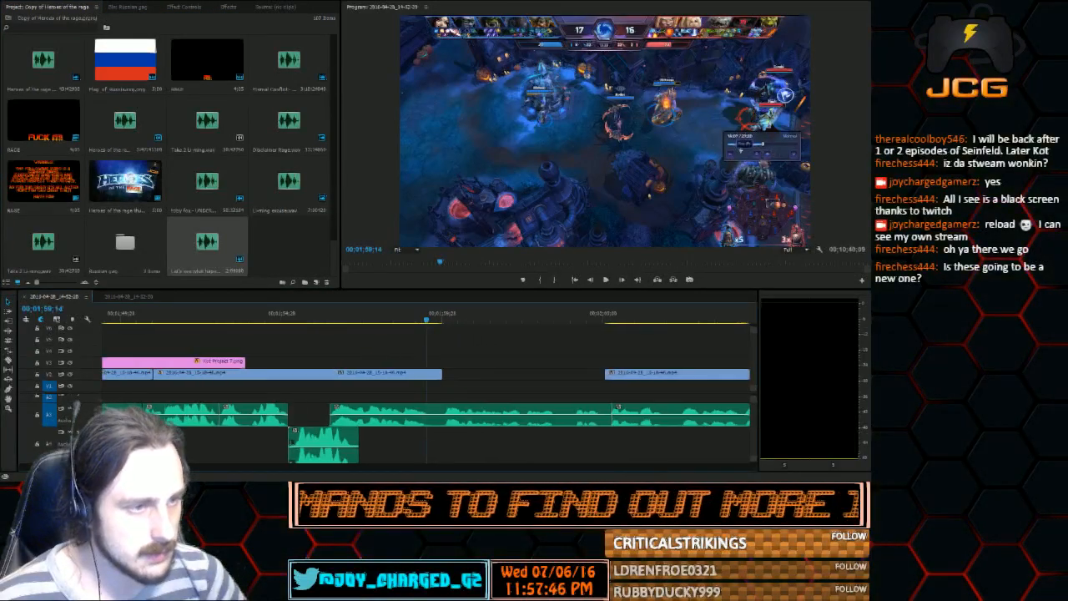
mouse_move(292, 442)
mouse_down()
mouse_move(353, 443)
mouse_move(294, 440)
mouse_move(339, 447)
mouse_move(330, 446)
mouse_up()
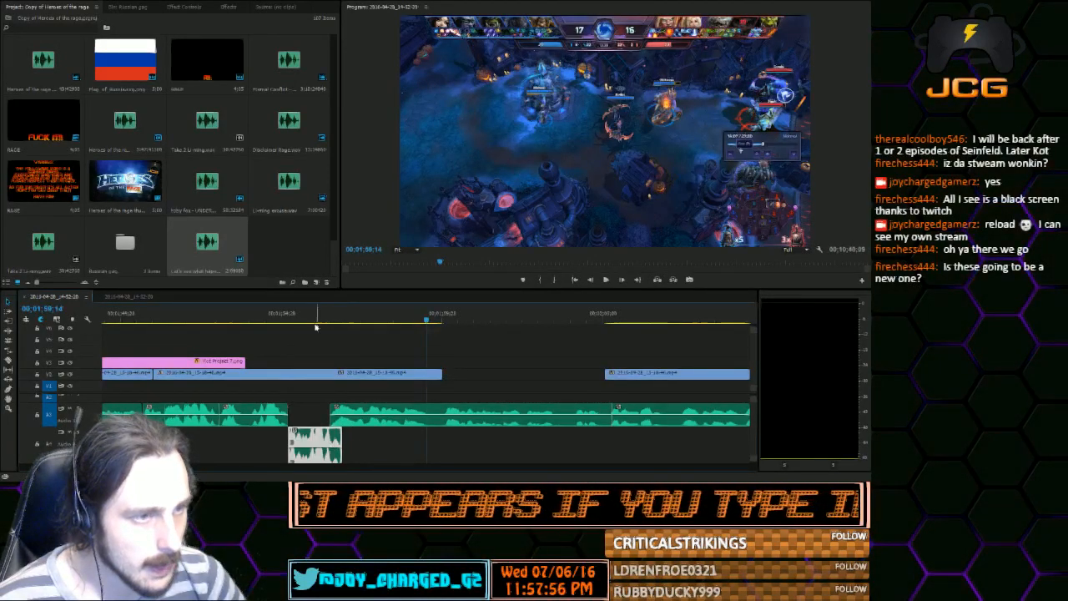
Play past the new recording to 00;01;56;27, then review the commentary up to 00;01;59;07
click(606, 279)
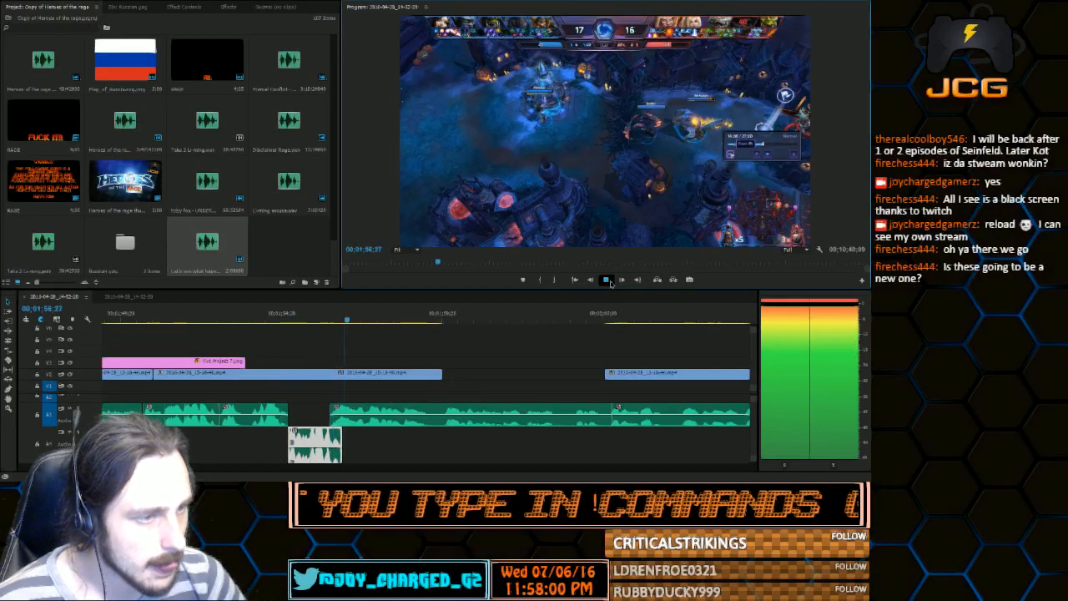
key(space)
drag(344, 320, 420, 333)
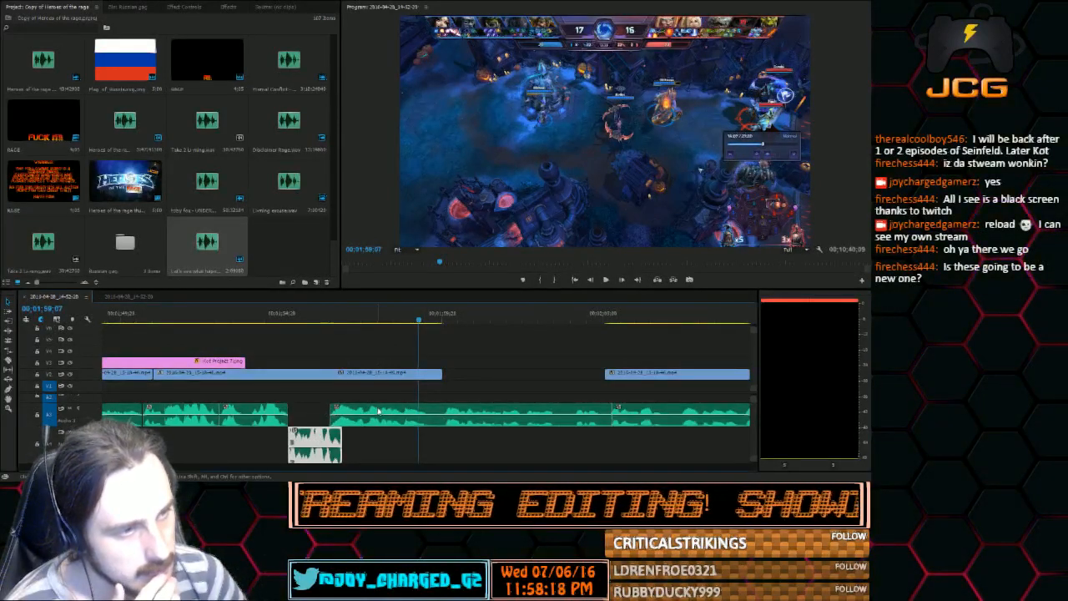
Split the commentary audio at the point where the gameplay clip above it ends
scroll(236, 466, down, 5)
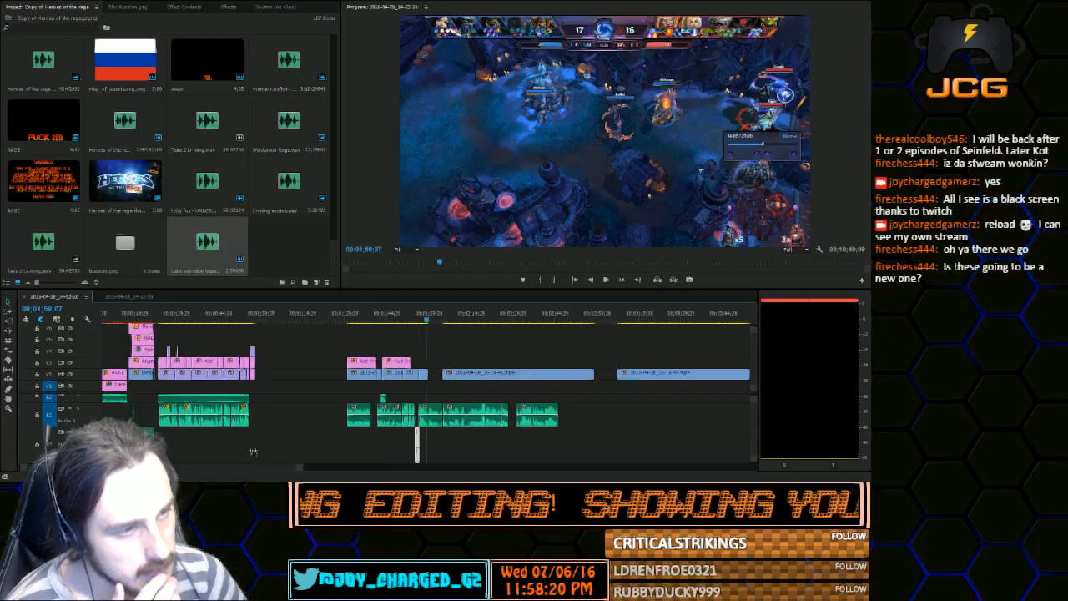
scroll(234, 455, up, 3)
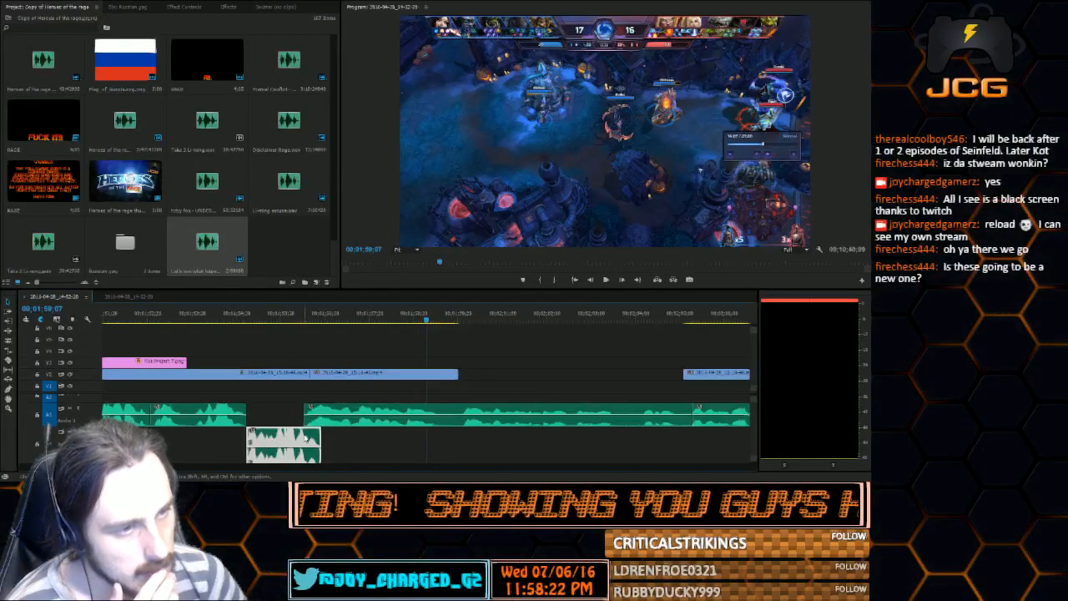
click(9, 360)
click(464, 411)
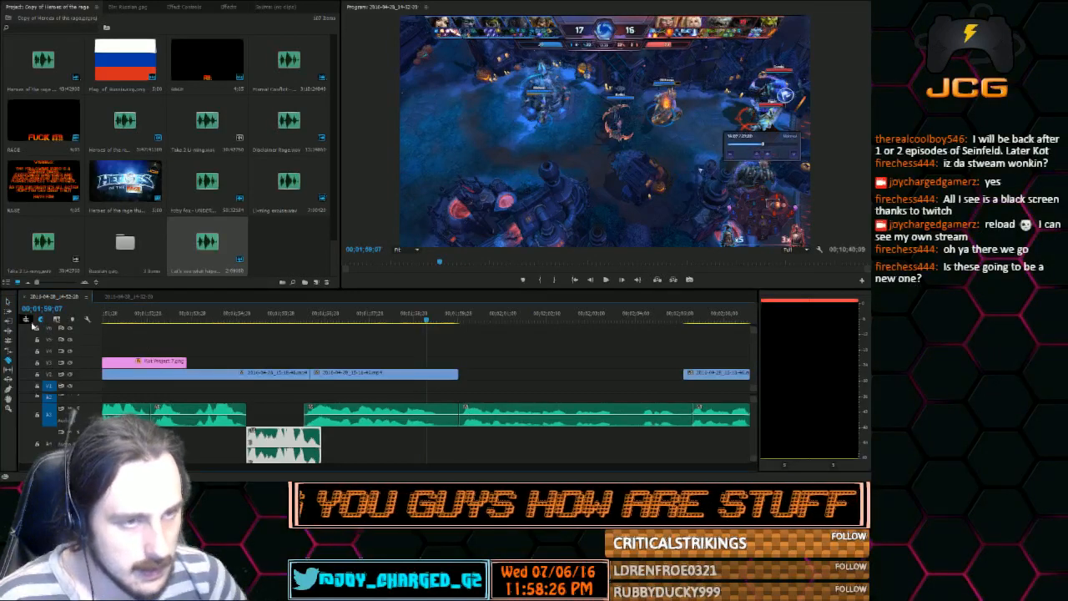
click(8, 303)
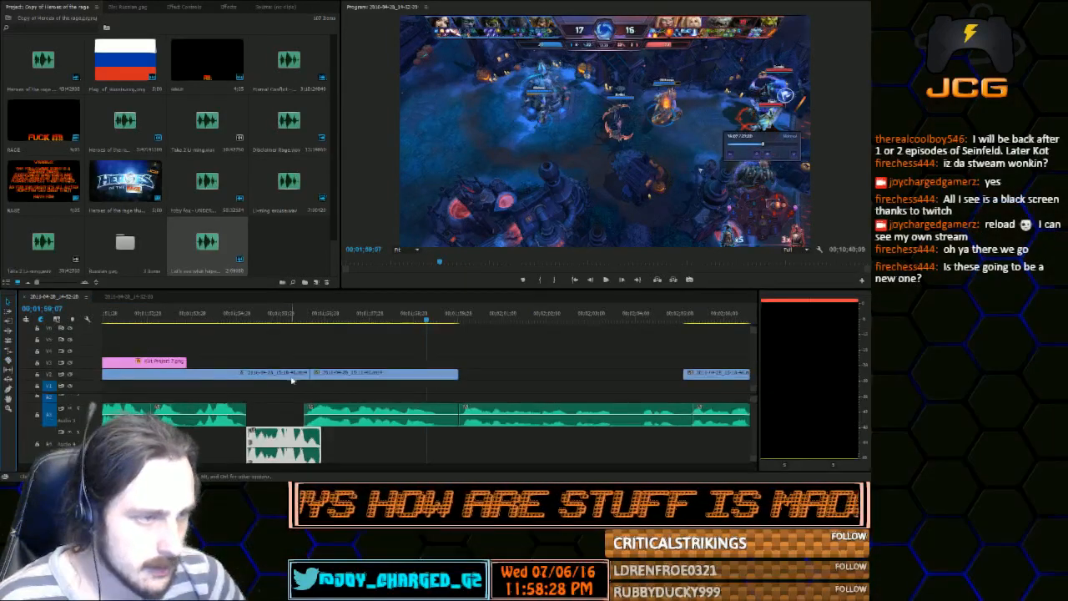
Shift the commentary clips that follow the new recording later on the timeline, leaving a gap after it
drag(321, 318, 360, 323)
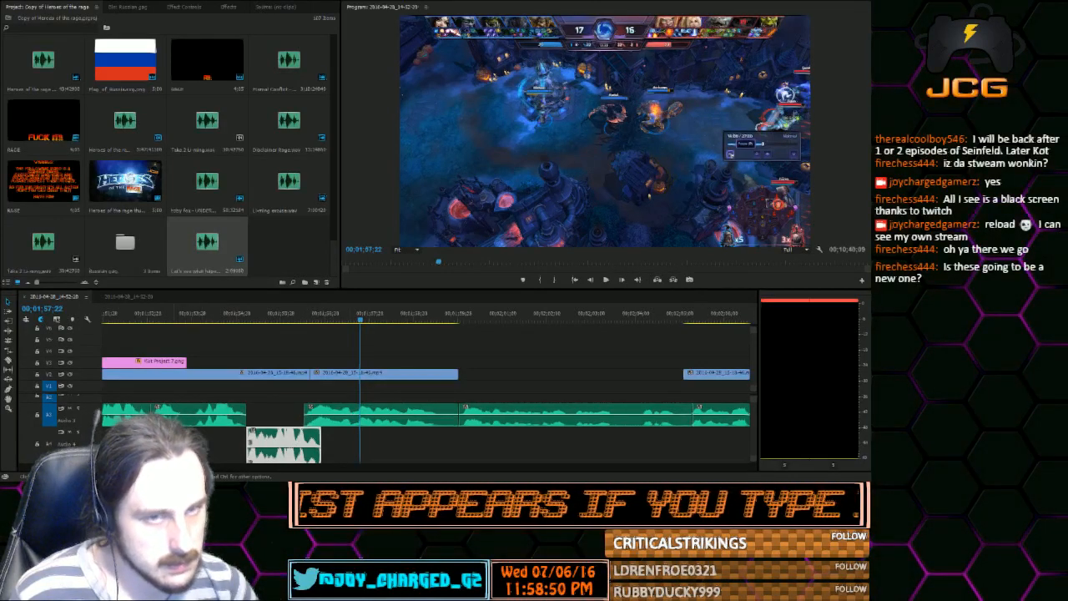
key(minus)
key(minus)
key(minus)
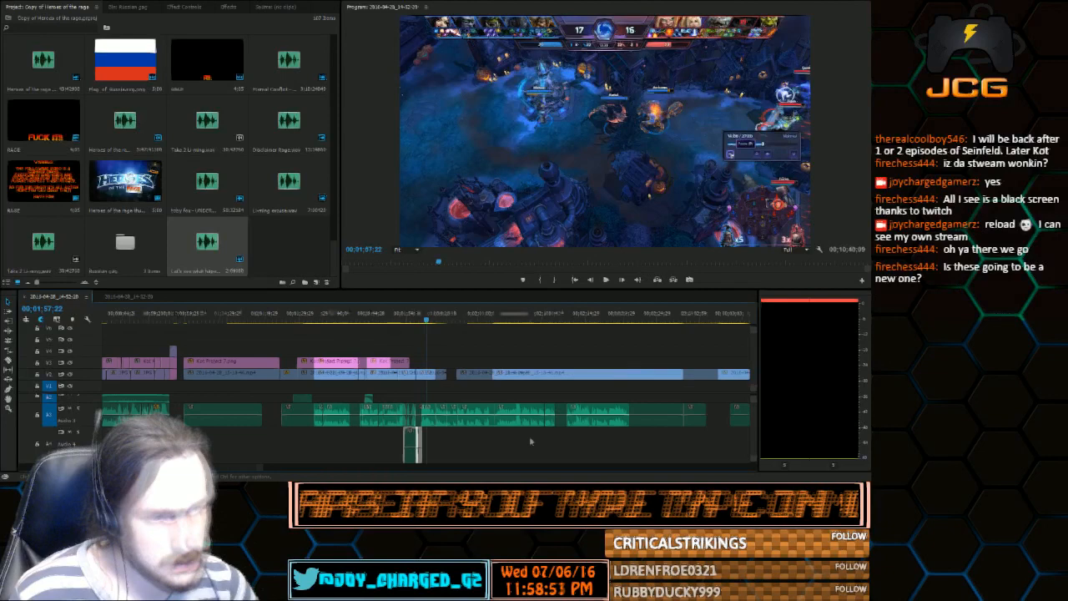
drag(558, 441, 439, 412)
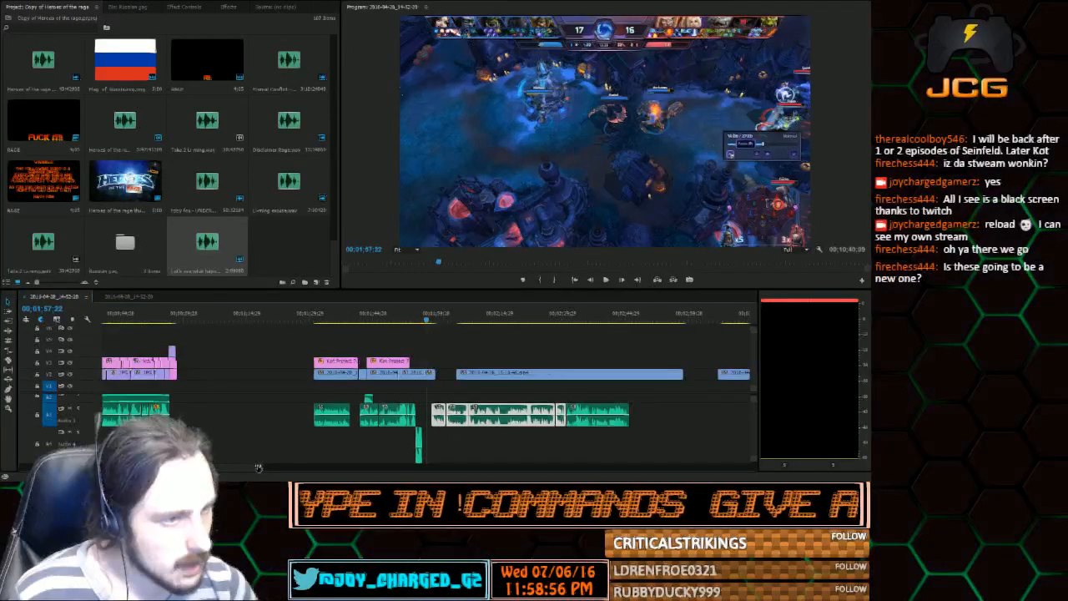
Move the new recording up onto the commentary track directly after the preceding clip, and play it through to 00;01;56;27
drag(259, 467, 203, 467)
drag(368, 442, 368, 415)
click(373, 321)
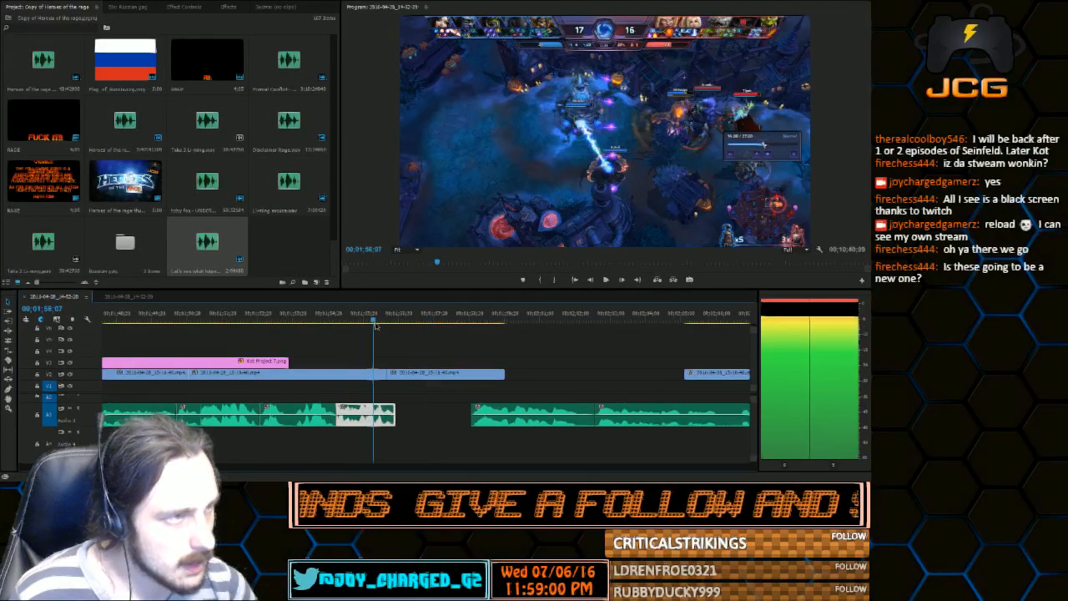
click(397, 327)
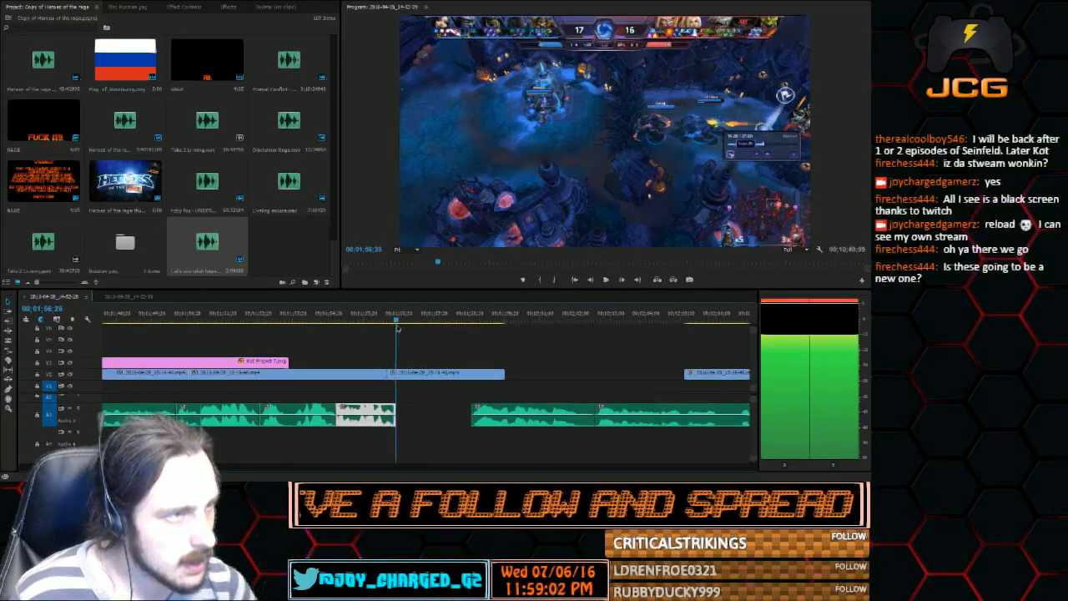
drag(397, 327, 398, 329)
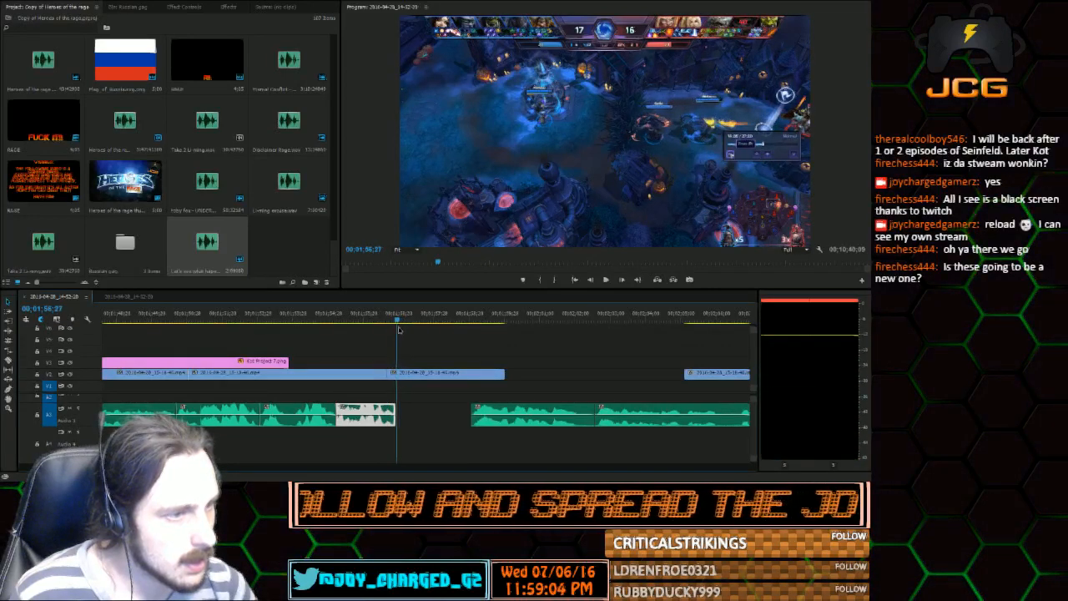
Extend the gameplay to the end of the new recording, and move the following short gameplay clip to the start of the shifted commentary
click(387, 331)
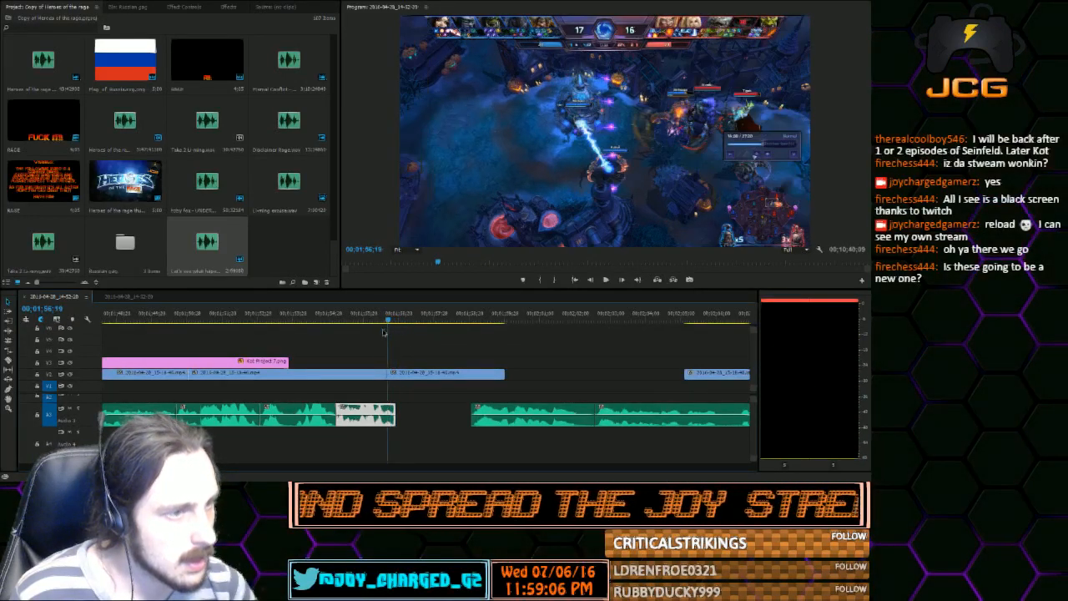
key(Right)
key(Right)
key(Right)
drag(433, 374, 395, 374)
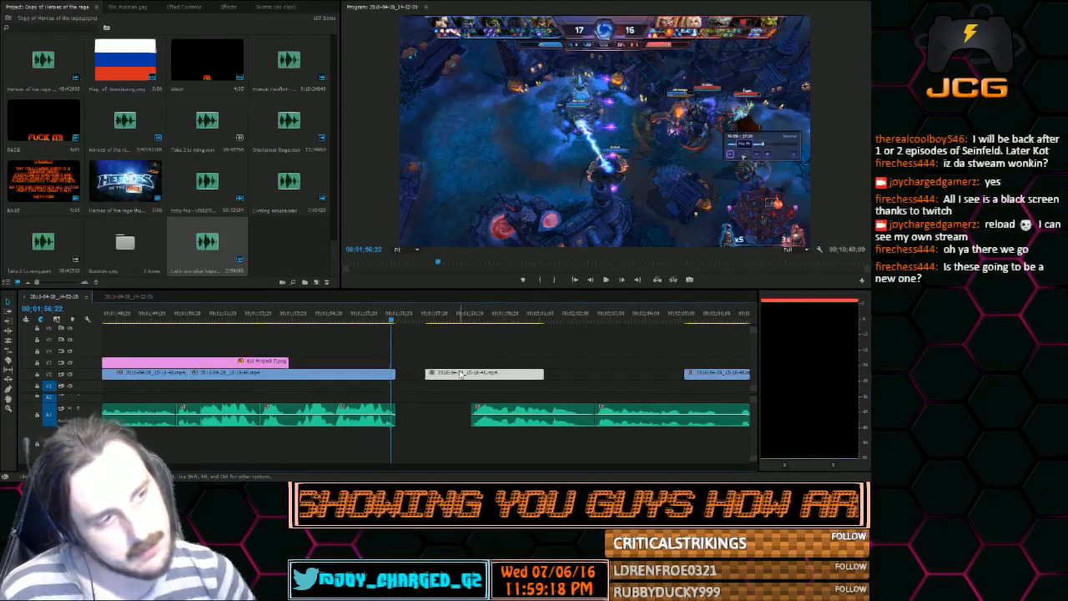
drag(461, 374, 507, 374)
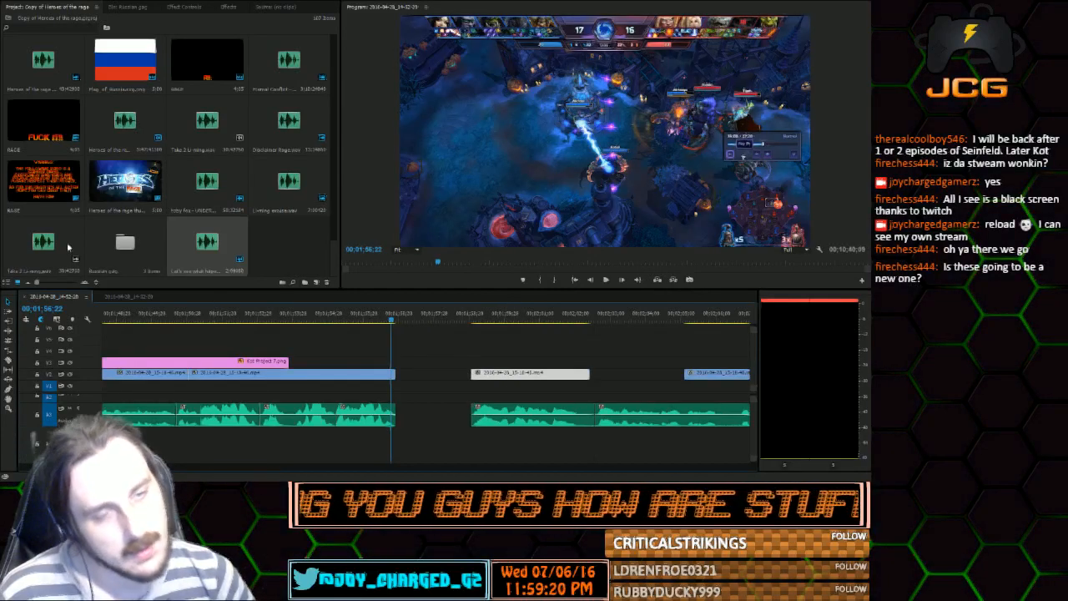
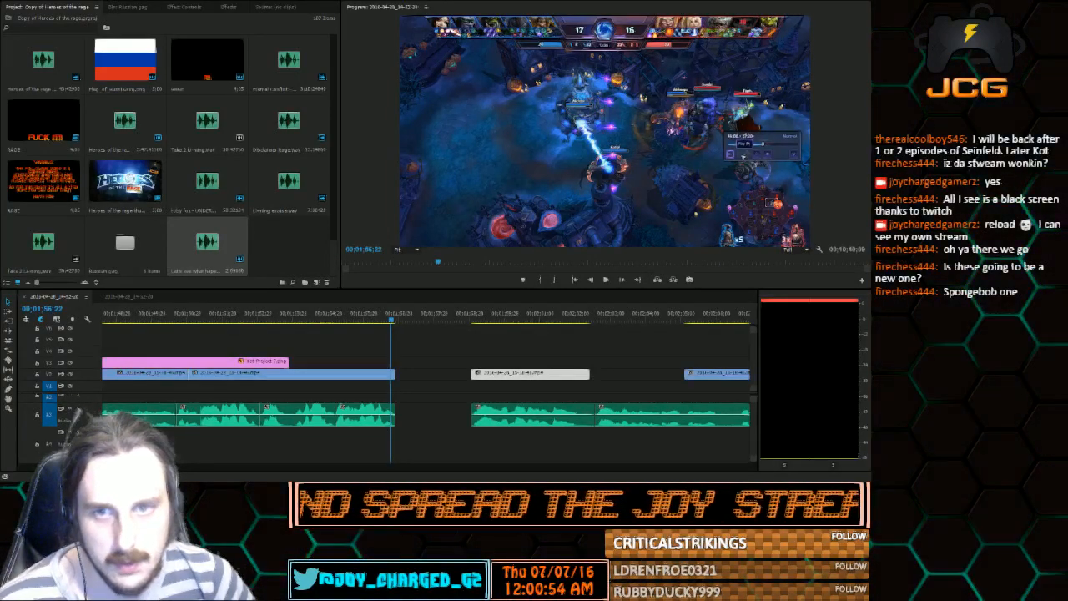
Place the SpongeBob time cards clip in the empty area past the end of the edit and play it to the One Eternity Later card
drag(282, 248, 283, 250)
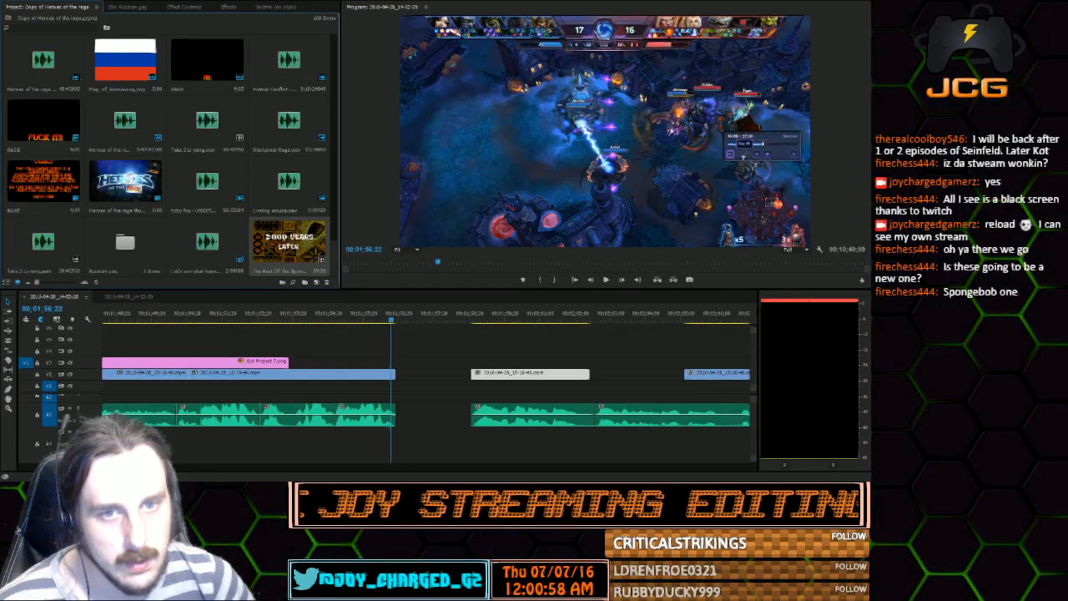
drag(185, 467, 647, 410)
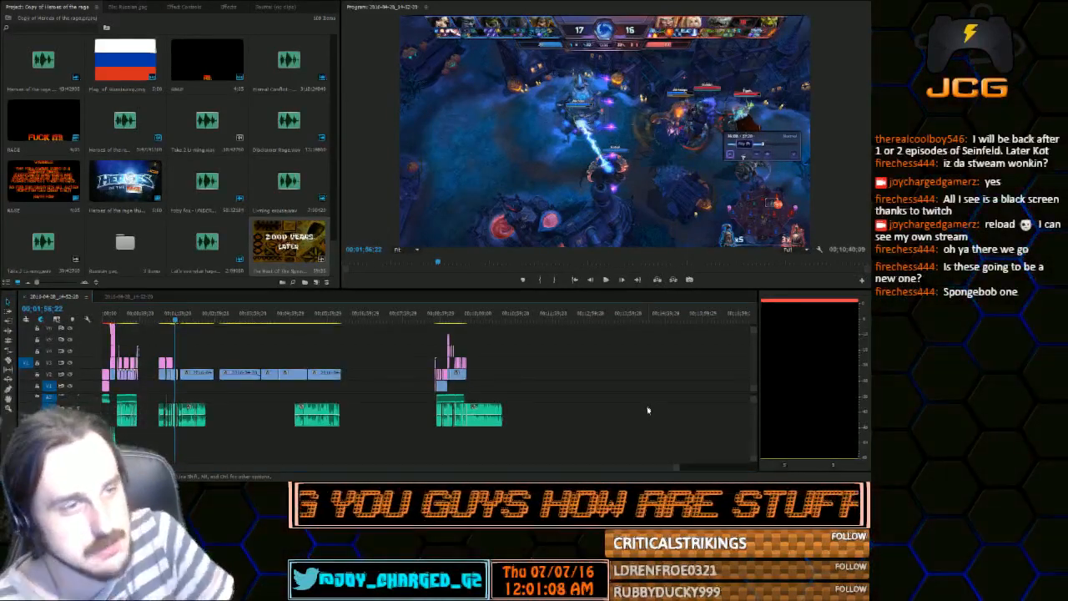
drag(295, 244, 553, 387)
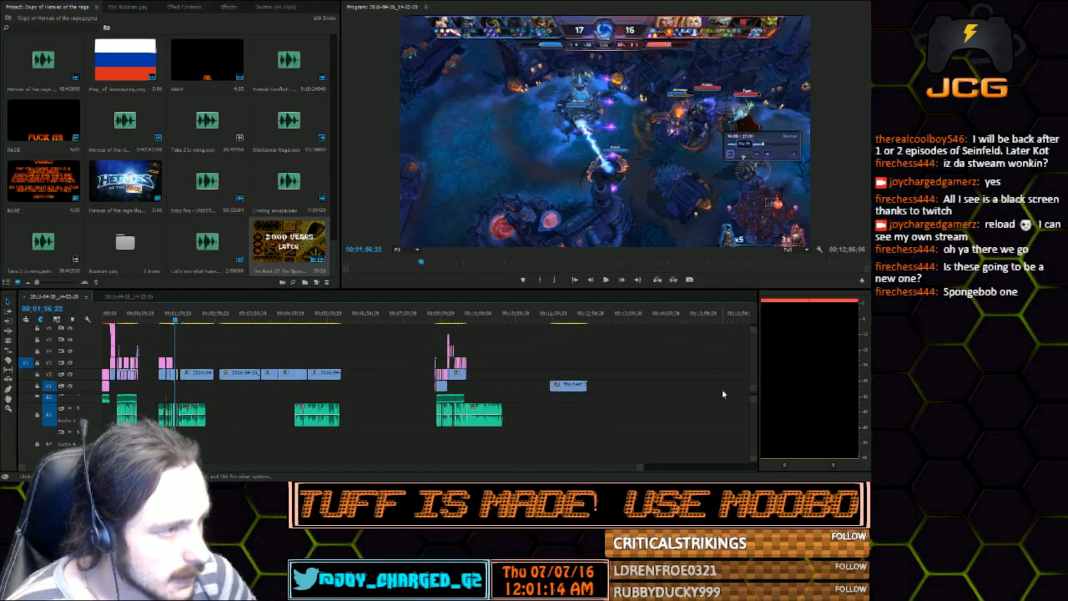
click(550, 320)
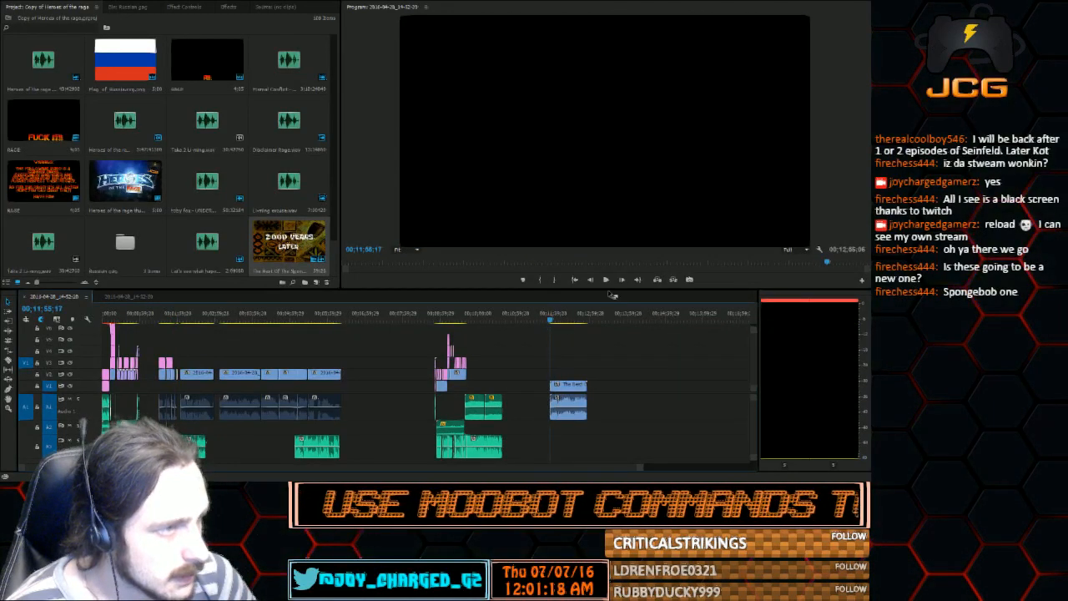
click(607, 281)
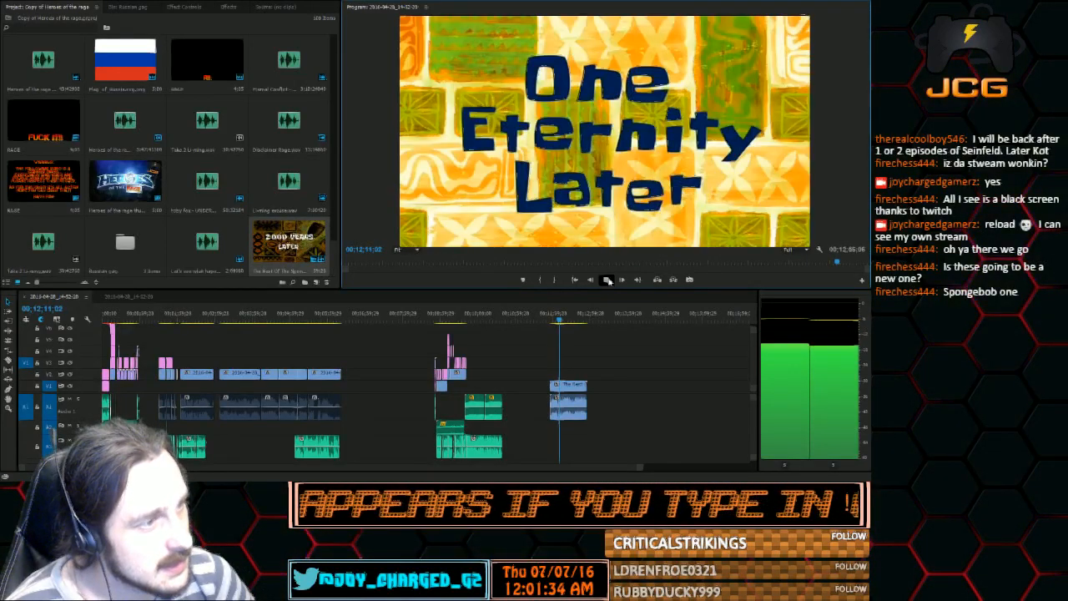
click(607, 280)
Split the time cards clip, video and audio together, at 00;12;09;09 just before the One Eternity Later card
drag(642, 467, 417, 458)
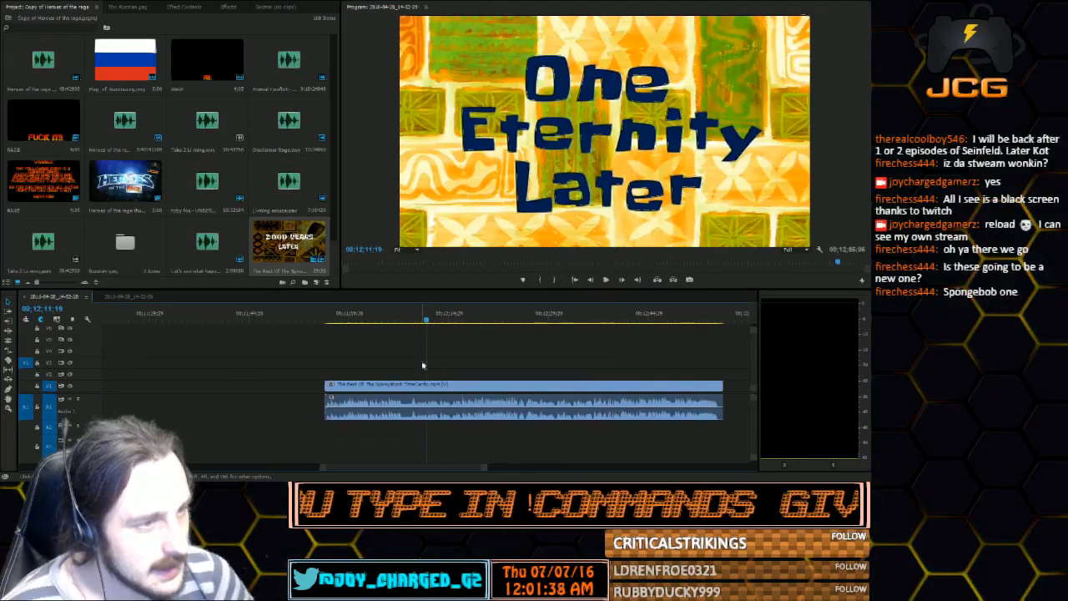
drag(420, 324, 416, 324)
click(574, 280)
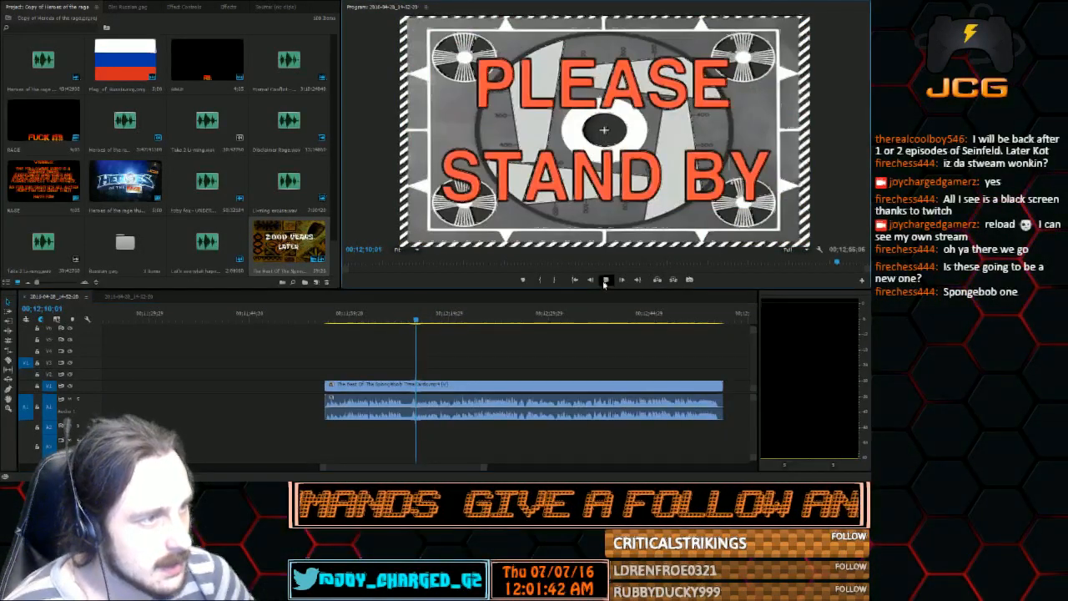
click(593, 283)
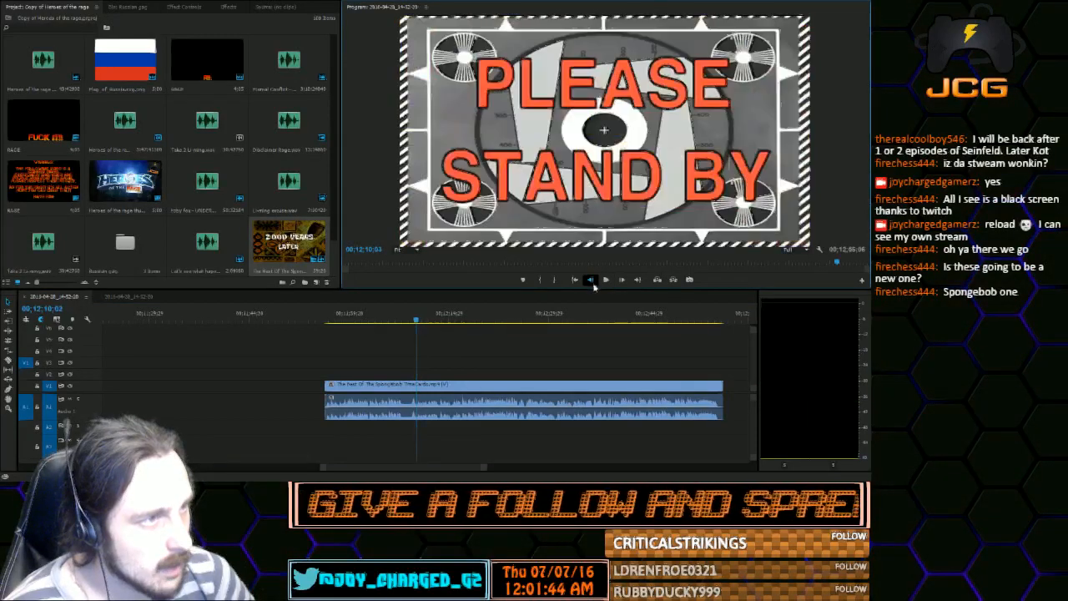
click(593, 284)
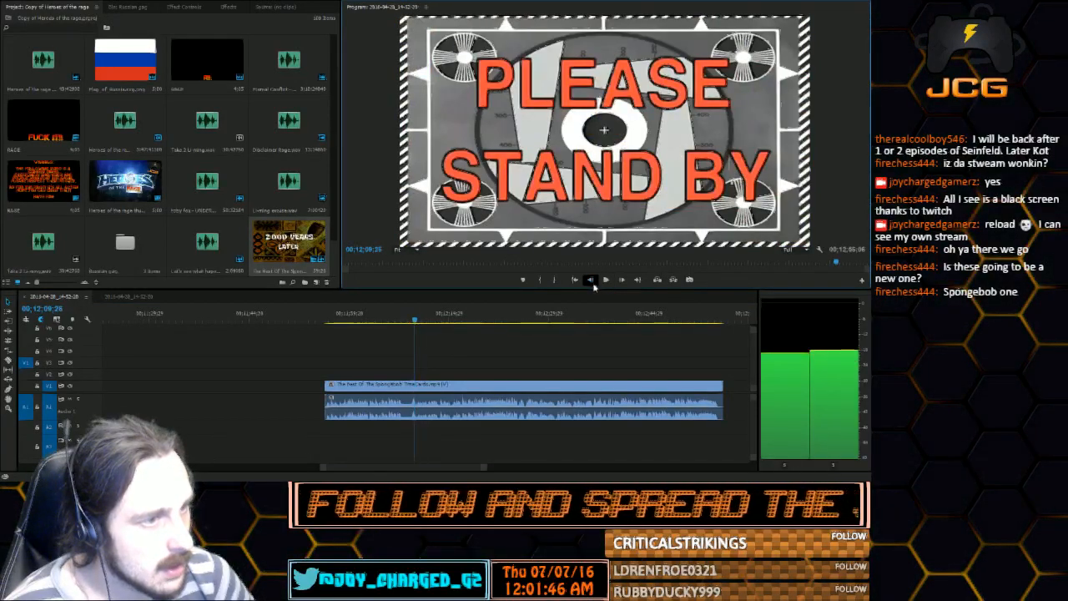
click(593, 284)
click(593, 284)
click(593, 284)
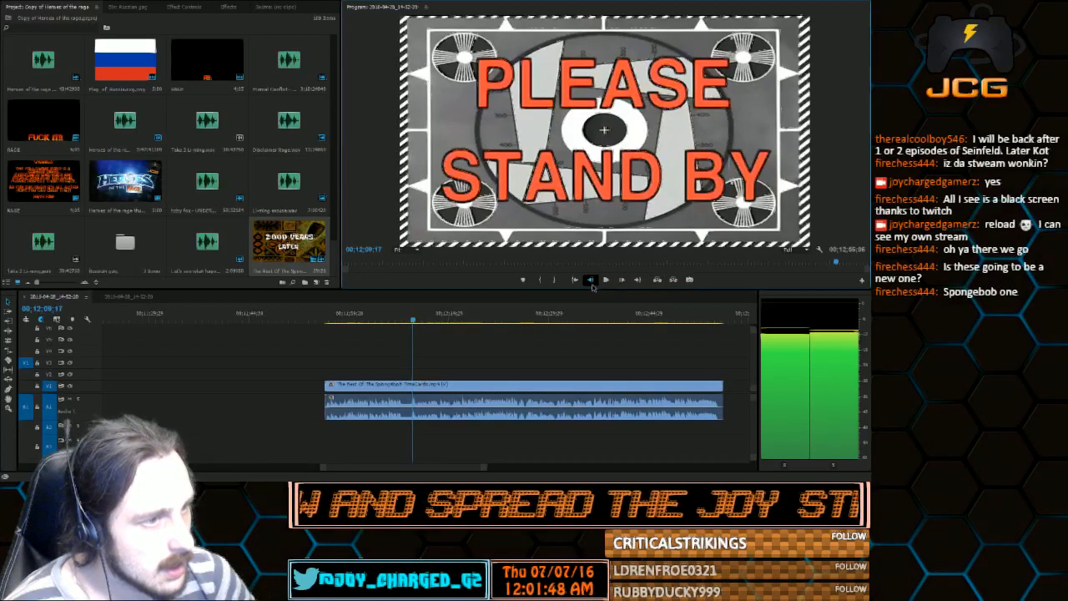
click(593, 283)
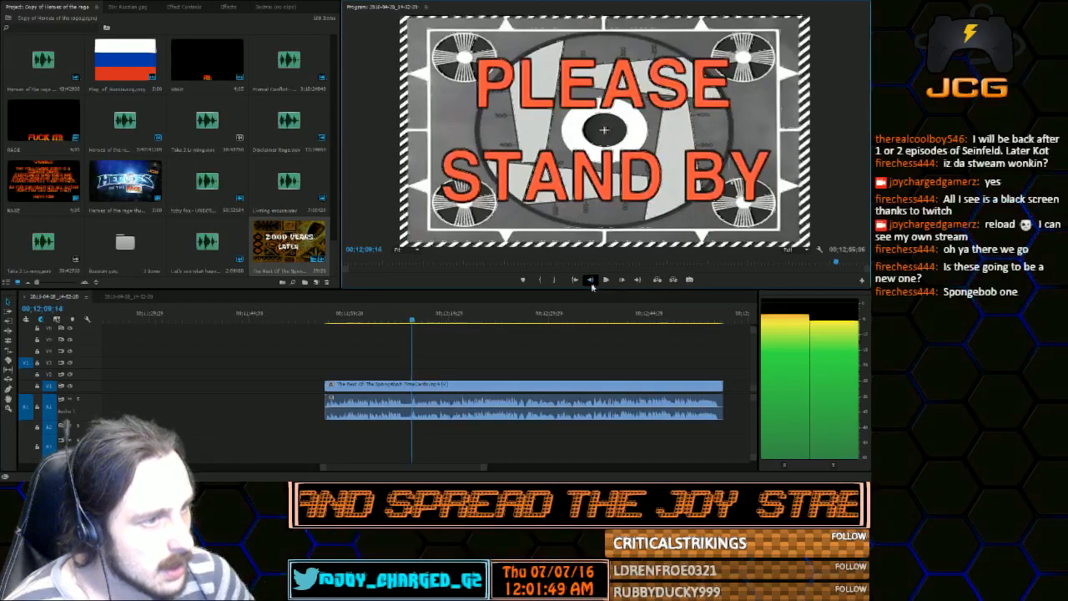
click(9, 361)
click(413, 407)
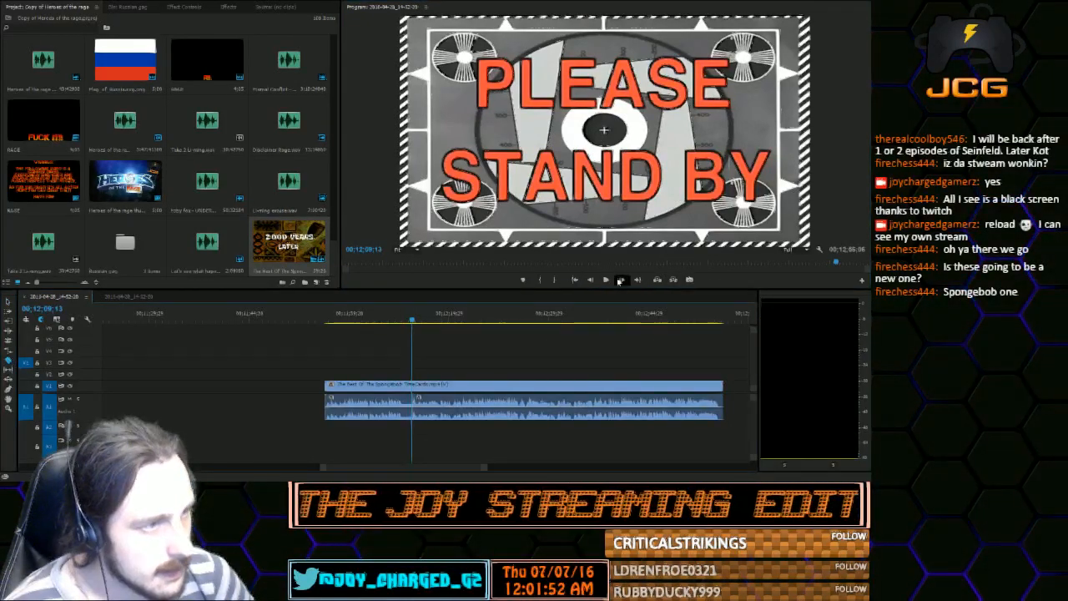
click(590, 280)
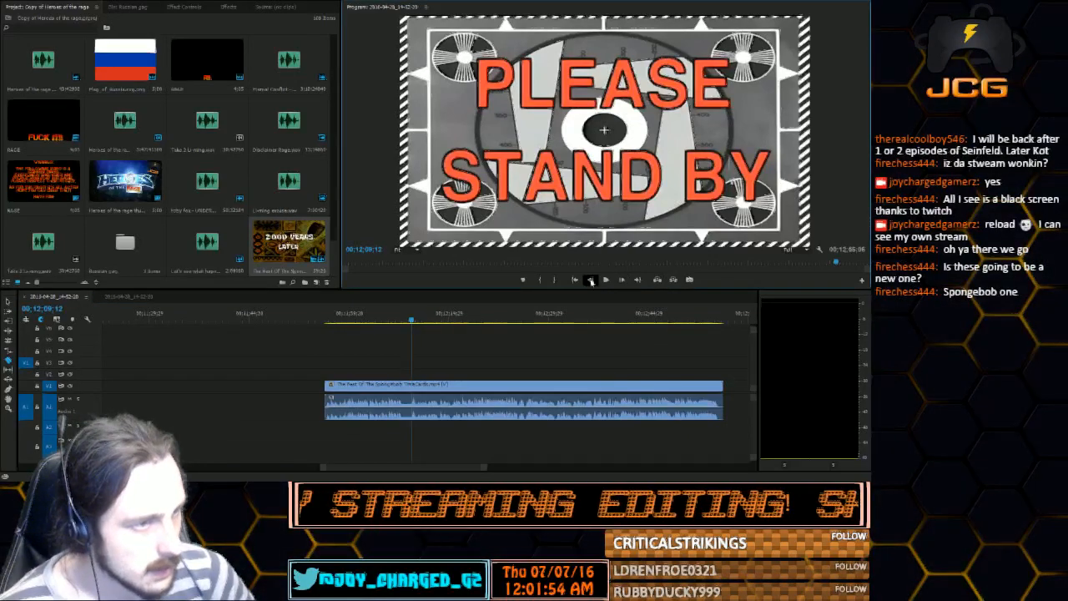
click(590, 280)
click(590, 280)
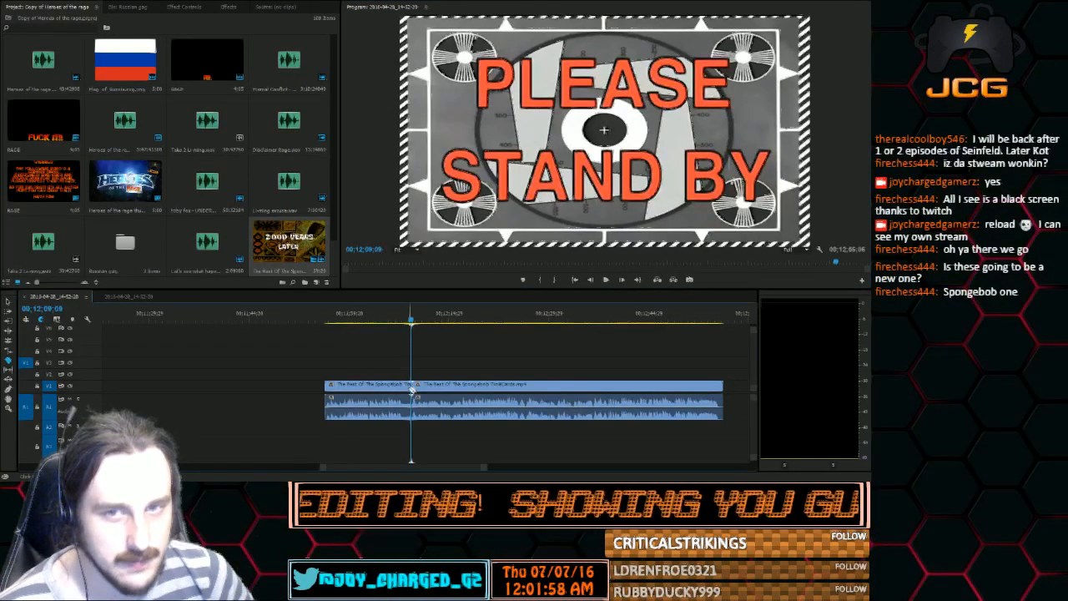
Play the One Eternity Later card and split the clip where it ends, at 00;12;11;25
click(606, 282)
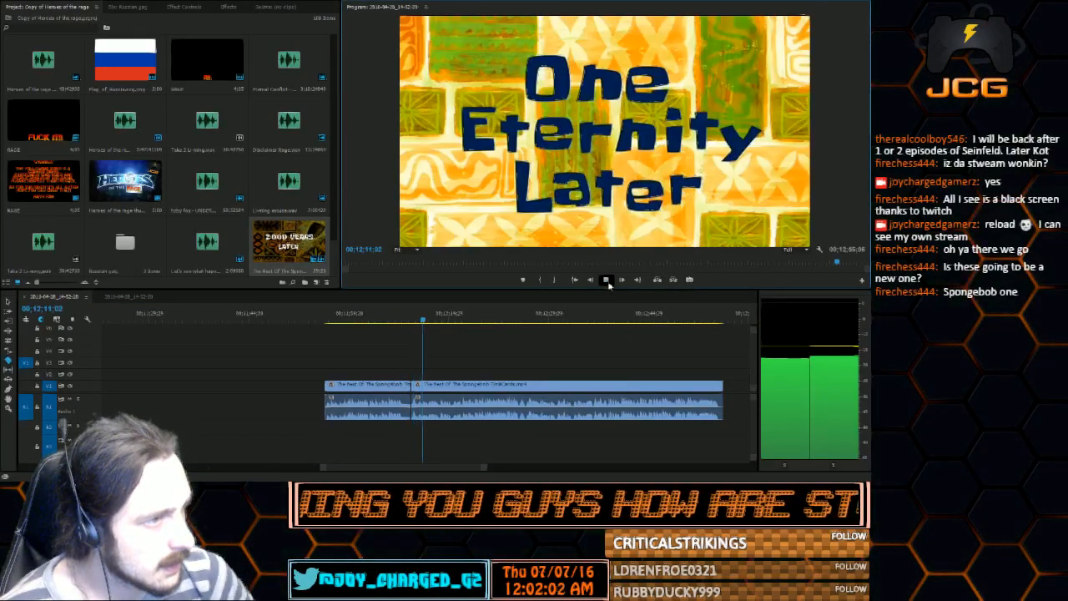
click(608, 282)
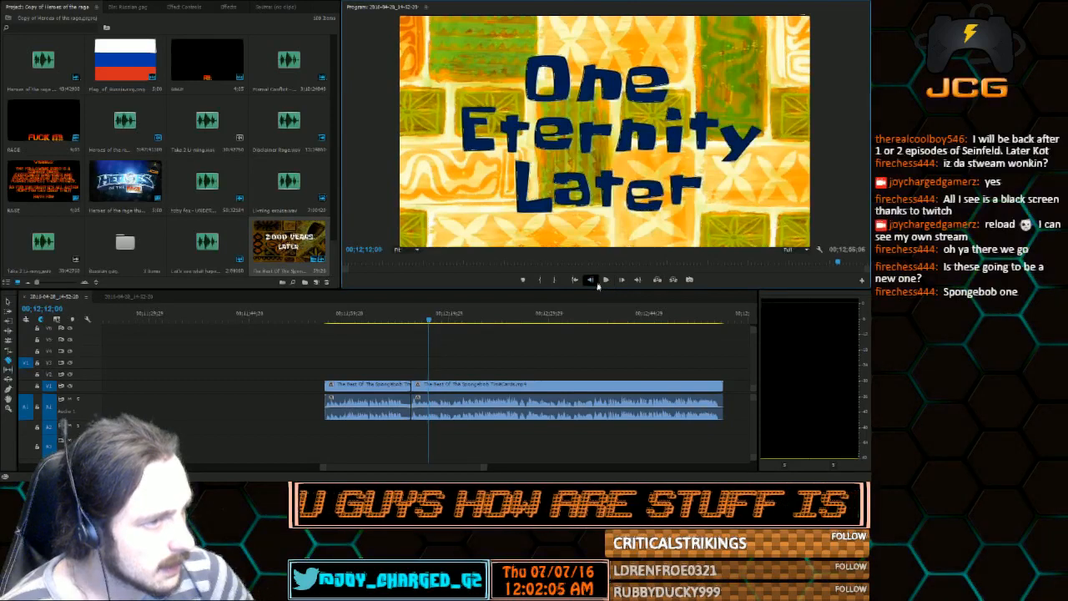
click(592, 282)
click(592, 282)
click(593, 282)
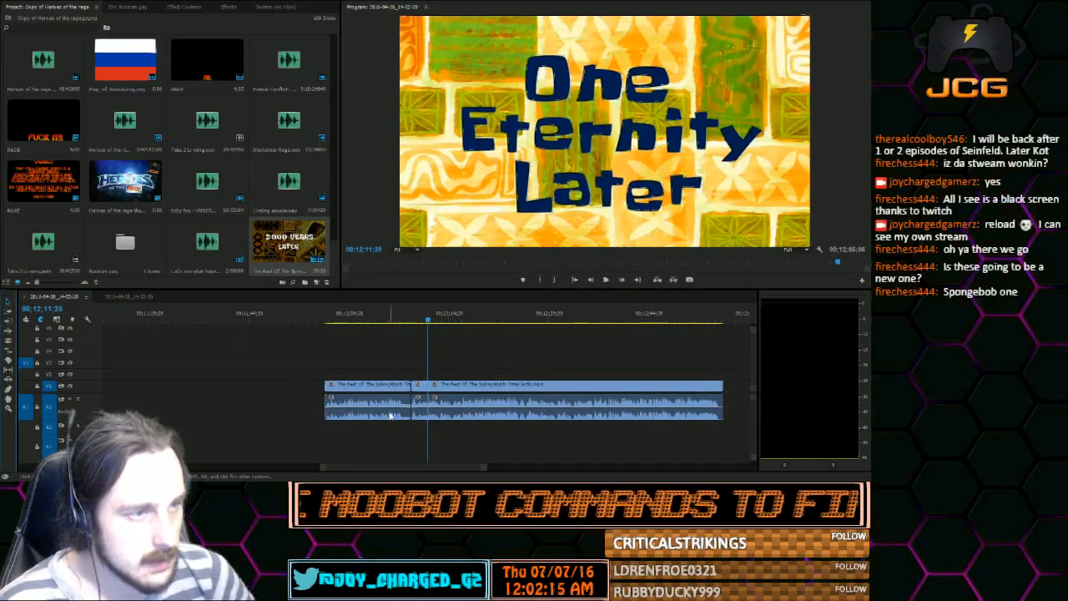
Delete the parts of the time cards clip before and after the One Eternity Later segment
drag(351, 340, 364, 443)
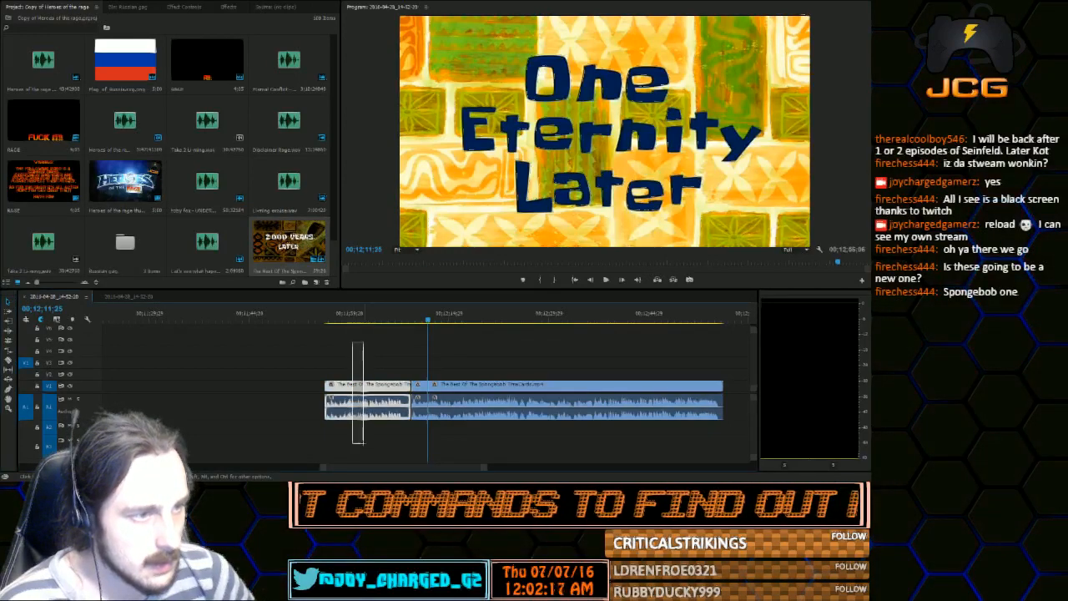
key(Delete)
drag(481, 367, 508, 432)
key(Delete)
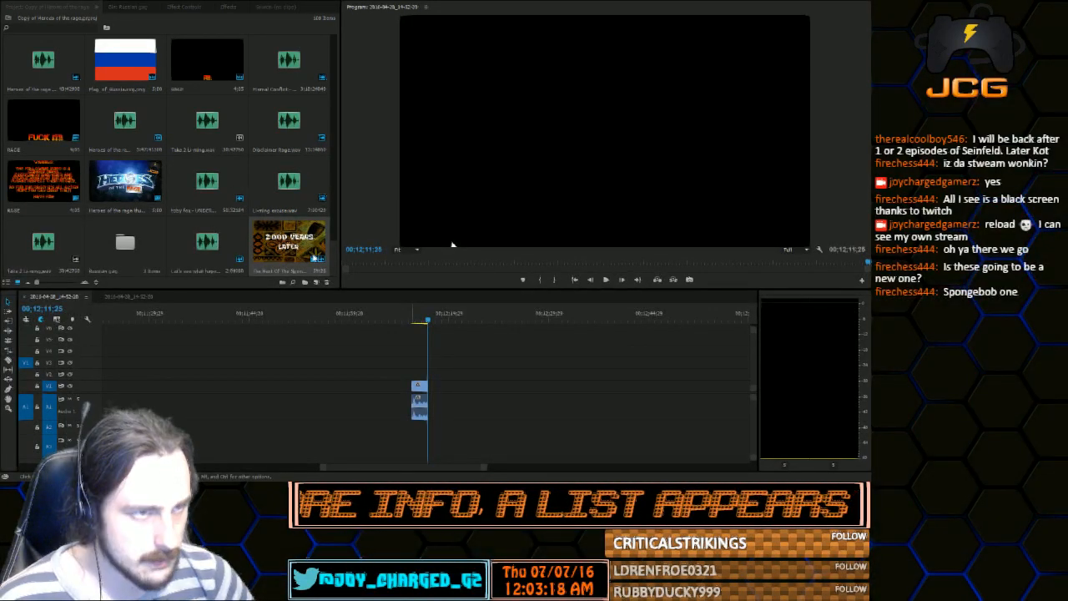
Try out the newest audio recording after the One Eternity Later segment, and remove it from the timeline
scroll(274, 257, down, 1)
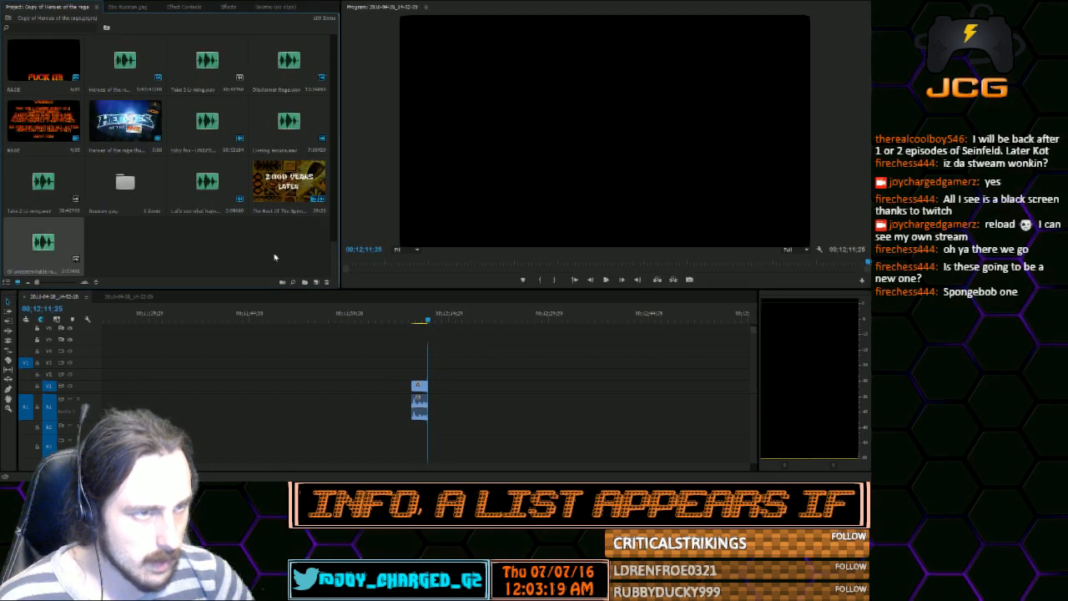
drag(44, 242, 481, 406)
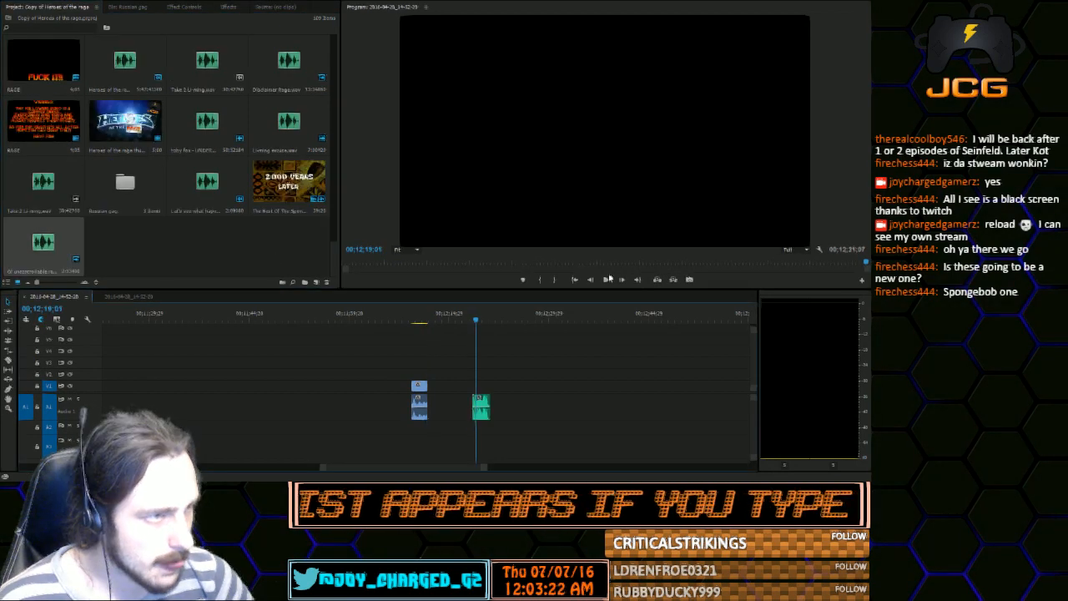
click(607, 279)
click(607, 281)
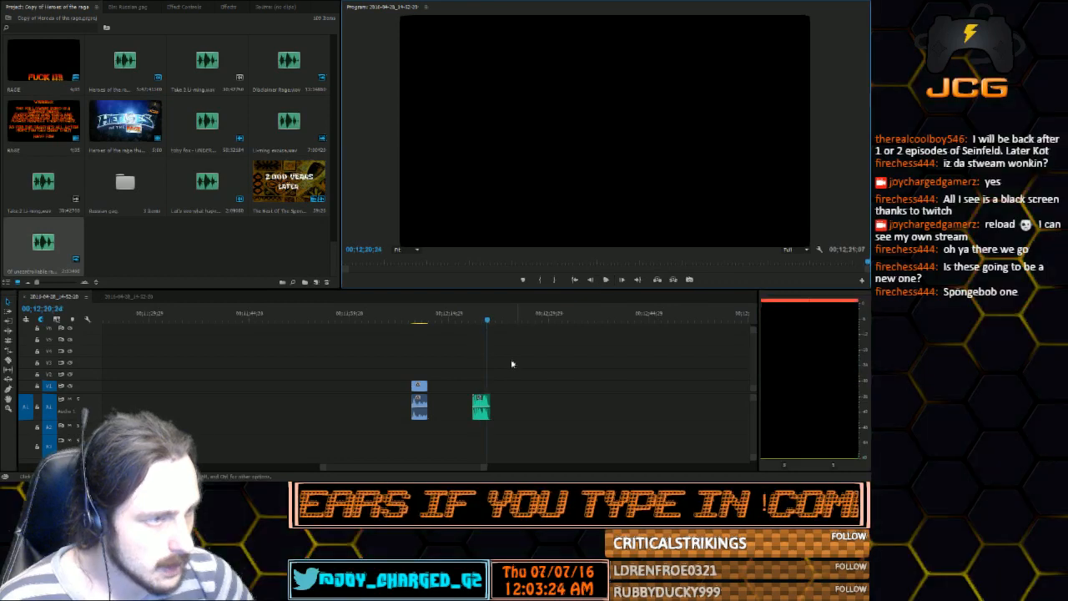
click(482, 406)
key(Delete)
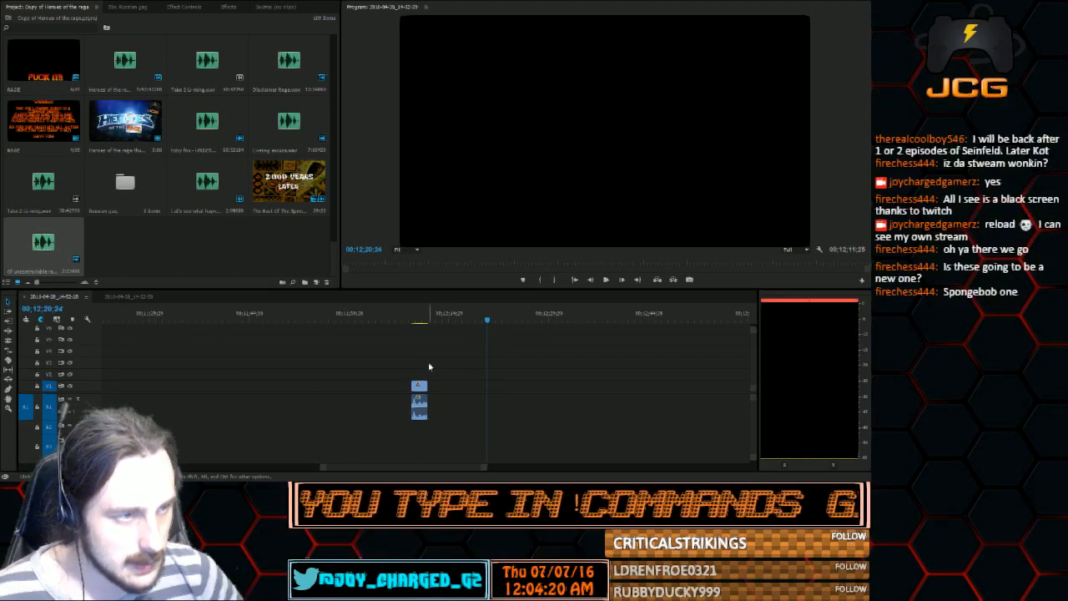
Cut the One Eternity Later segment from the timeline's end, and shift the gameplay and commentary clips following the gap later
drag(412, 343, 426, 419)
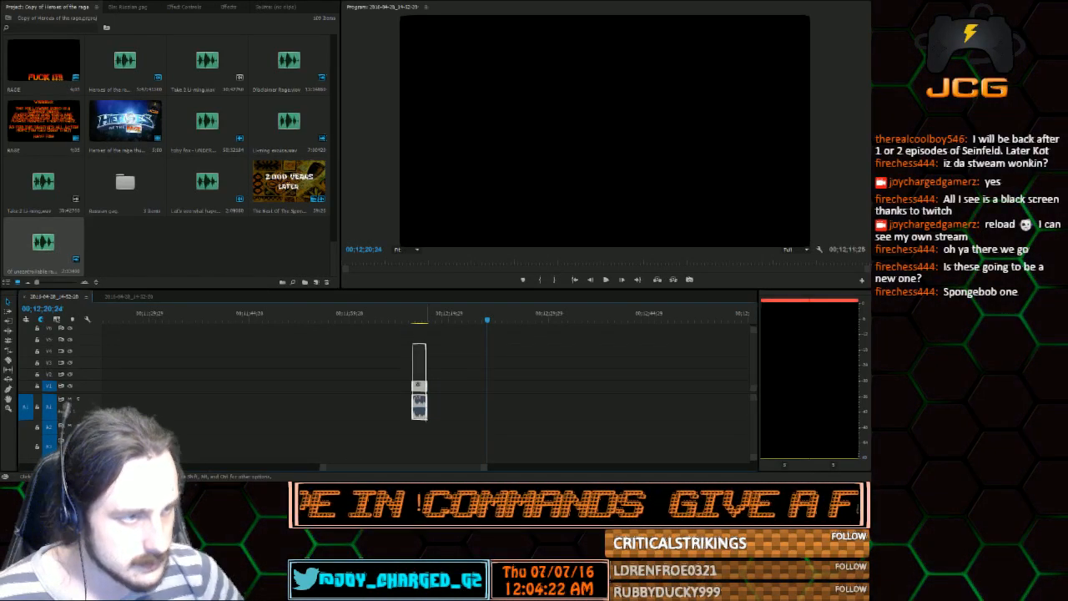
key(Delete)
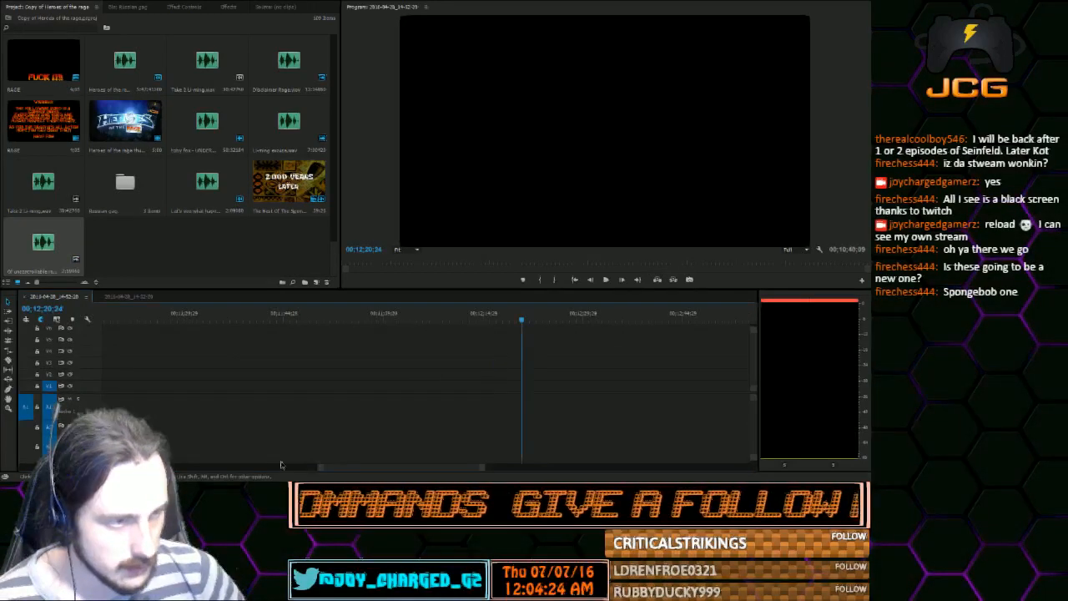
drag(281, 466, 144, 466)
drag(313, 350, 599, 444)
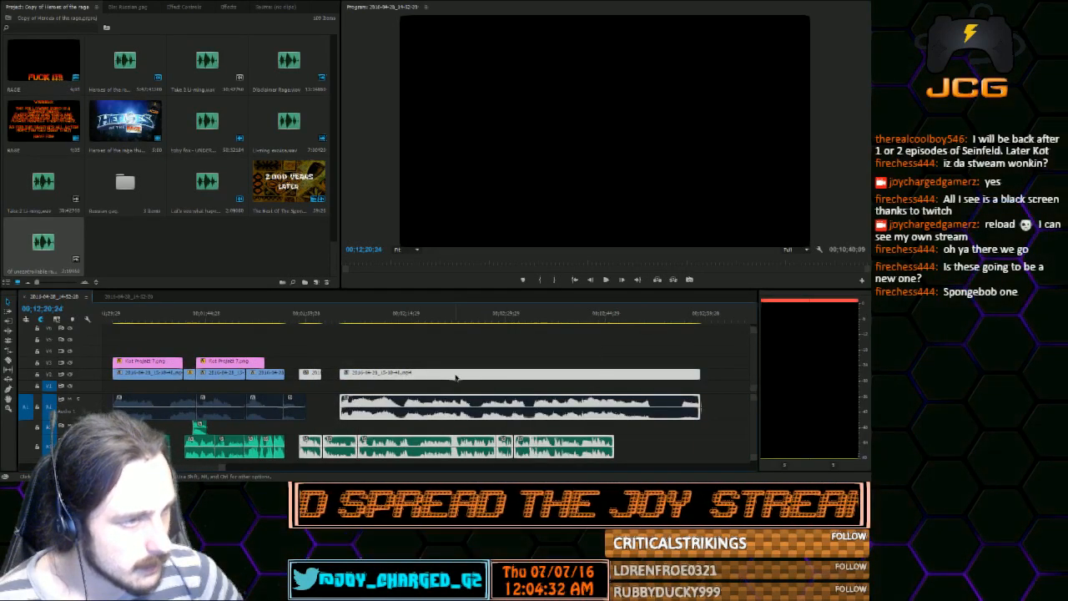
drag(455, 378, 495, 381)
Paste the One Eternity Later segment into the gap at 00;01;59;27 and play its beginning
click(307, 319)
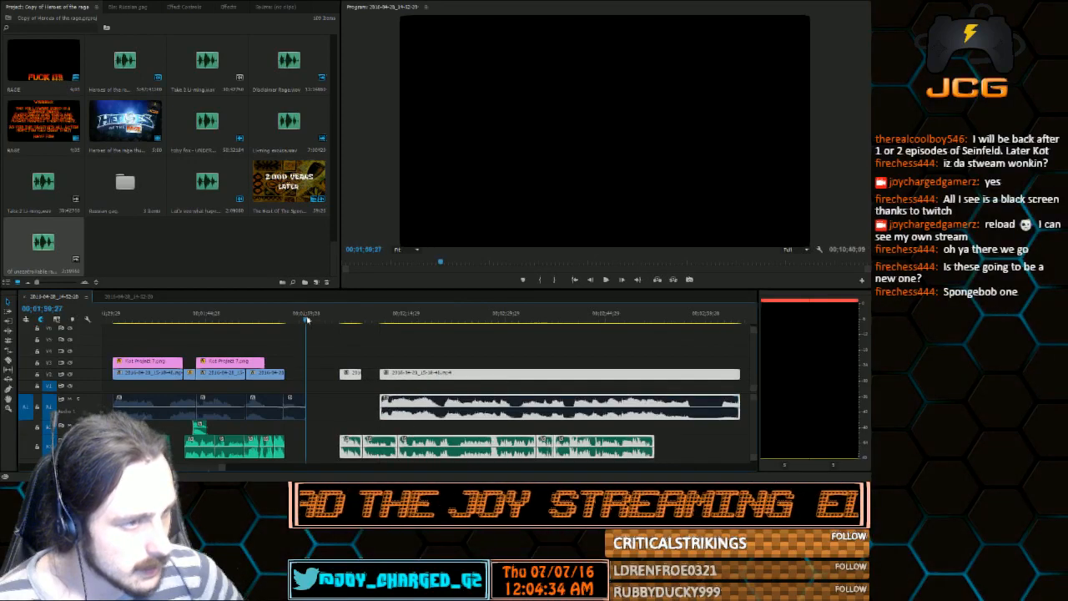
key(ctrl+v)
click(305, 320)
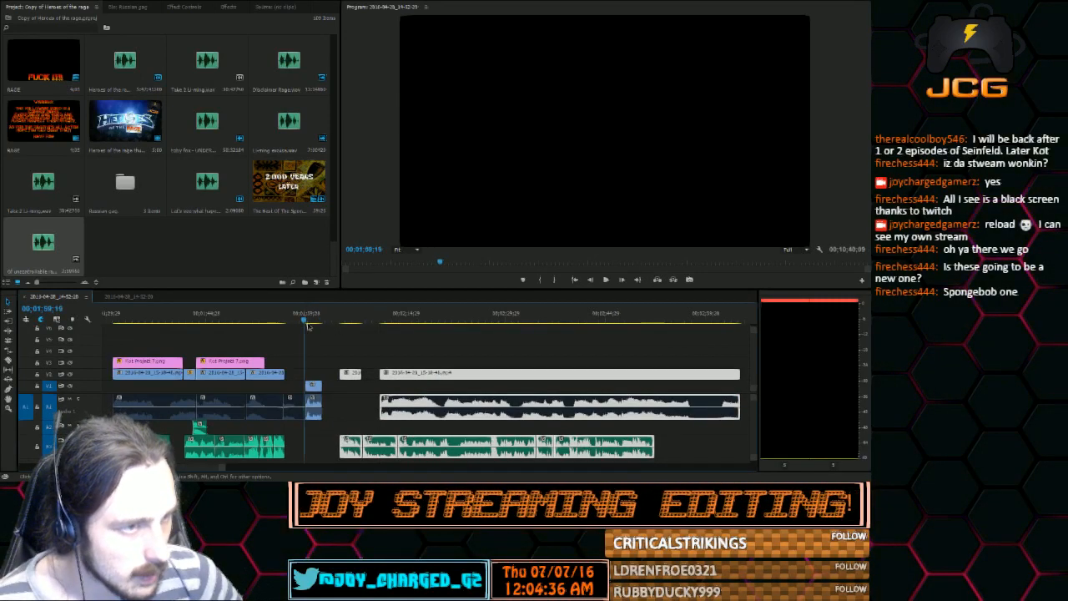
key(space)
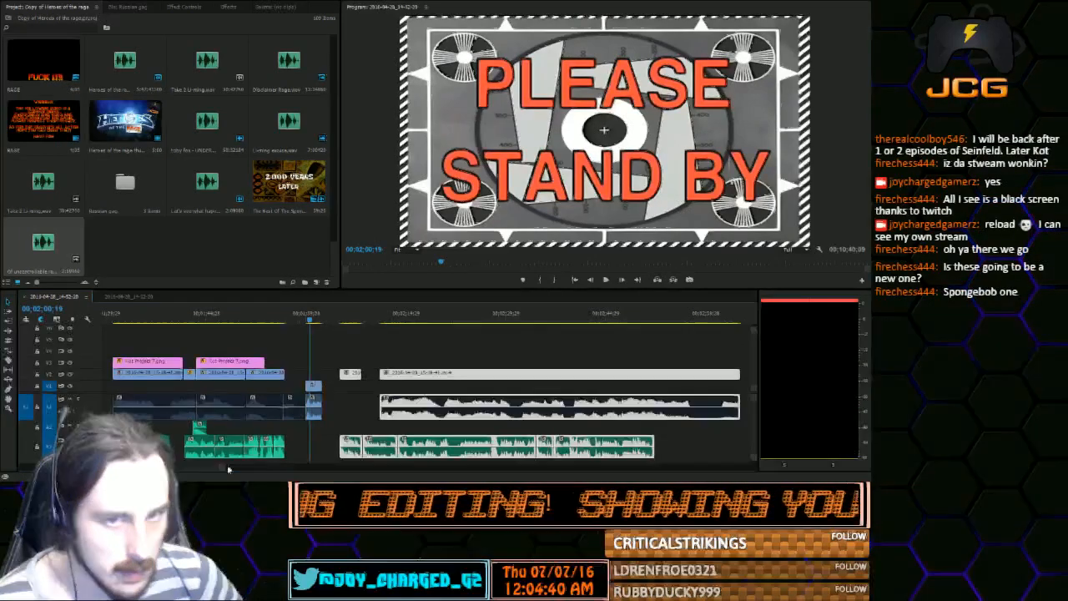
Split only the pasted segment's video at 00;02;00;28, where the One Eternity Later card appears, and again shortly after
drag(226, 467, 201, 467)
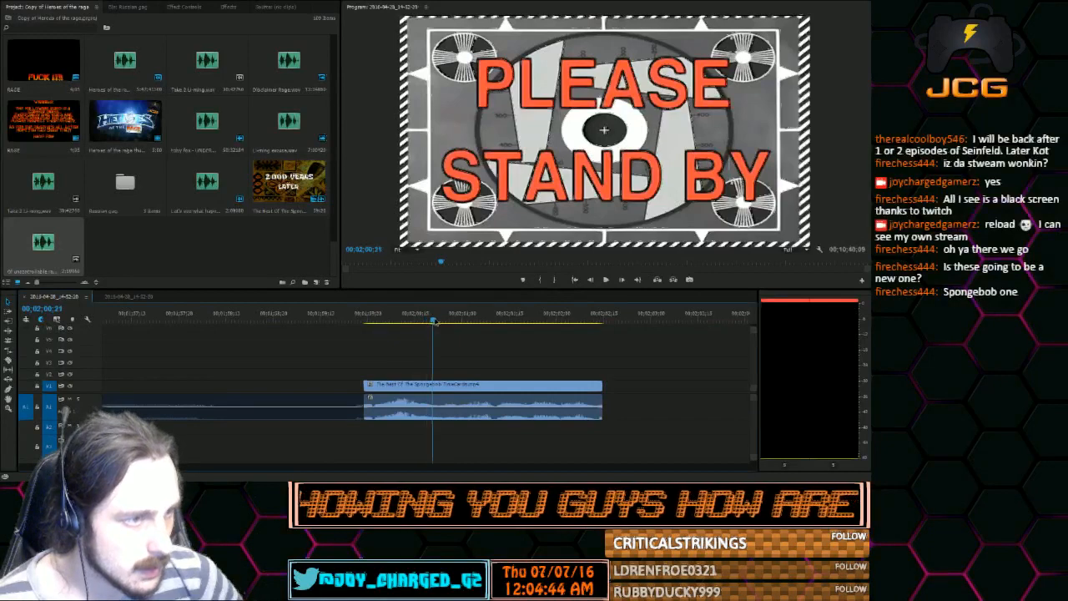
drag(435, 322, 454, 322)
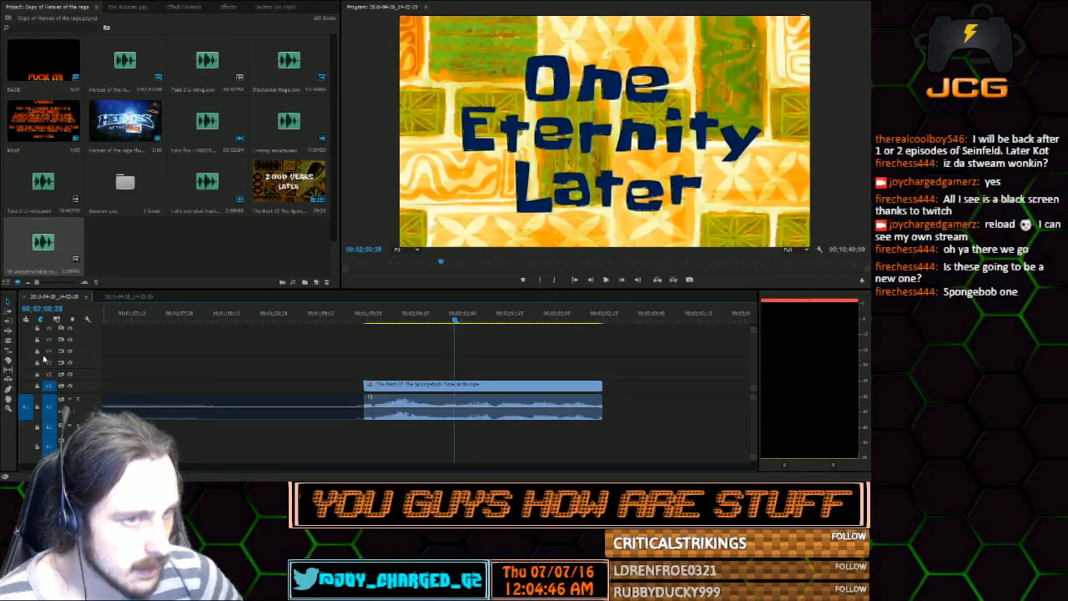
click(7, 361)
click(457, 386)
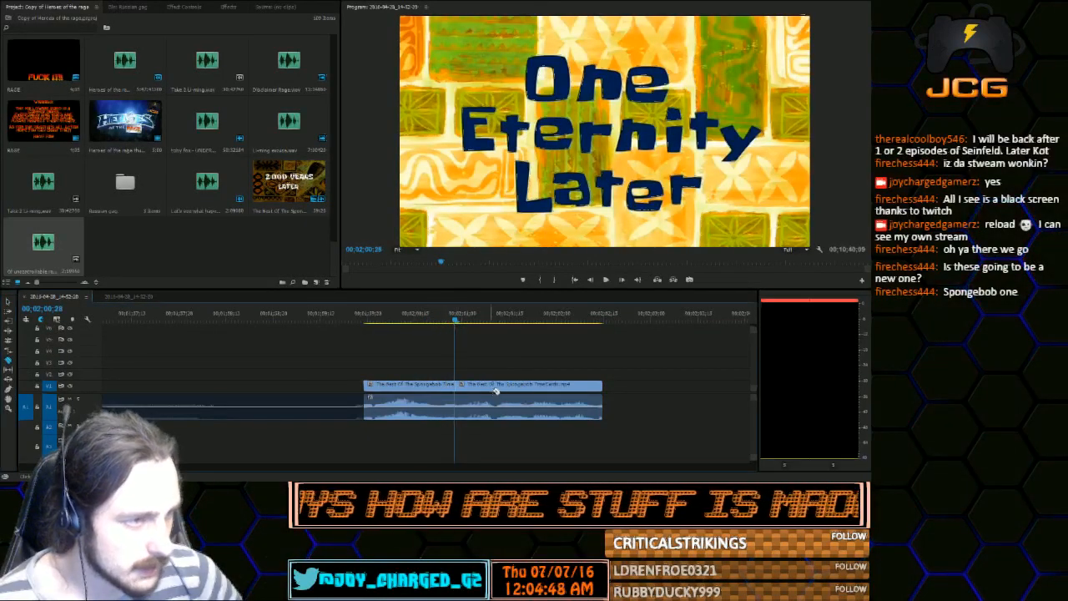
Delete the first and last video pieces of the pasted segment, keeping the middle card piece and the full audio
click(7, 301)
click(417, 386)
key(Delete)
click(568, 385)
key(Delete)
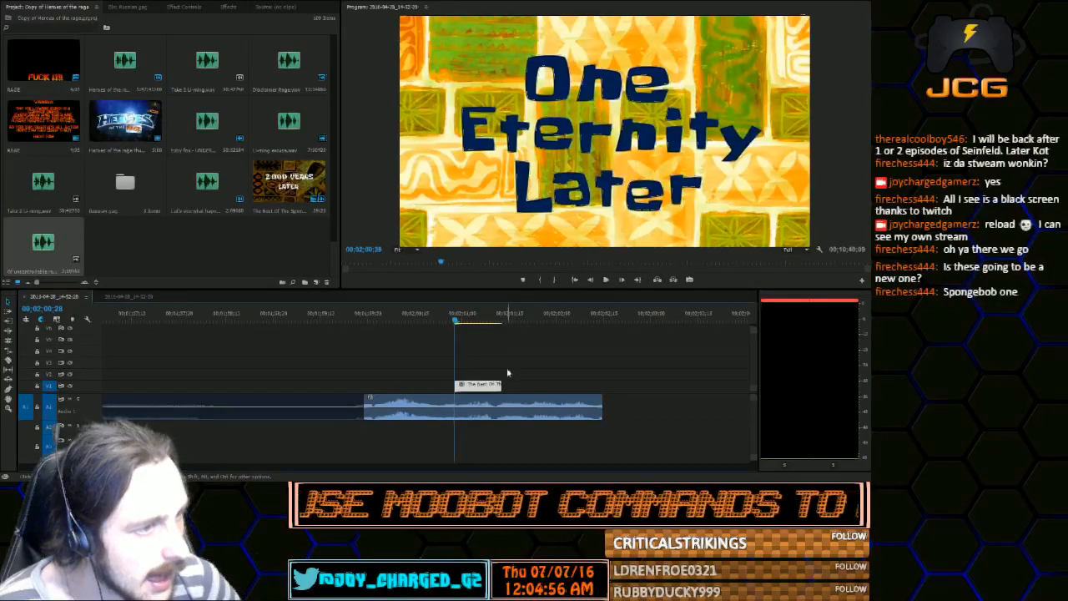
Extend the remaining One Eternity Later video to both ends of its audio, and play it from the start to check
drag(458, 385, 364, 386)
click(385, 319)
drag(387, 319, 365, 319)
key(space)
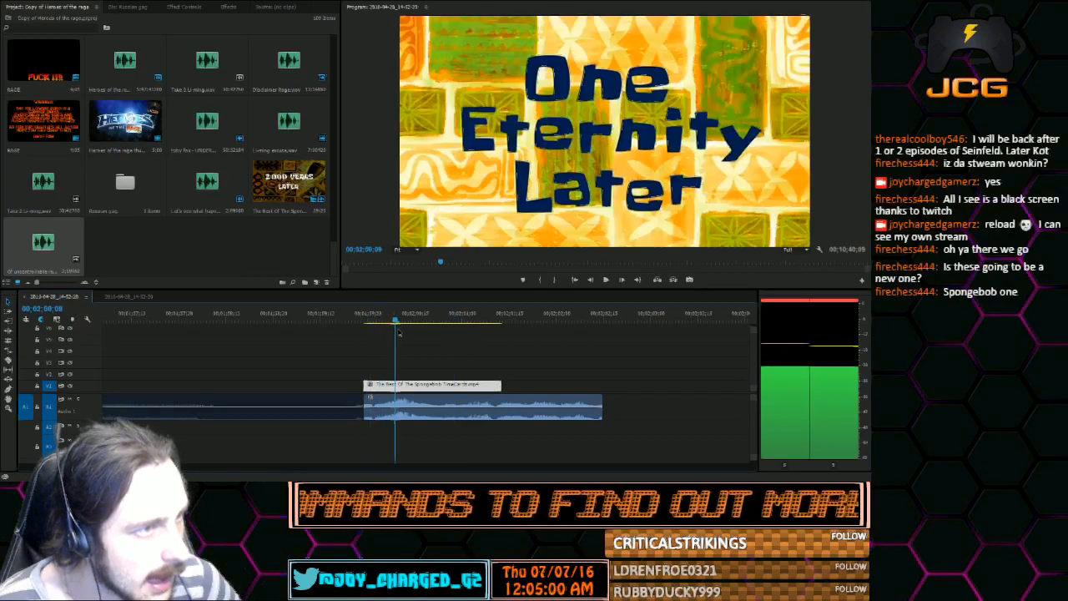
key(space)
drag(501, 384, 601, 384)
drag(507, 318, 372, 321)
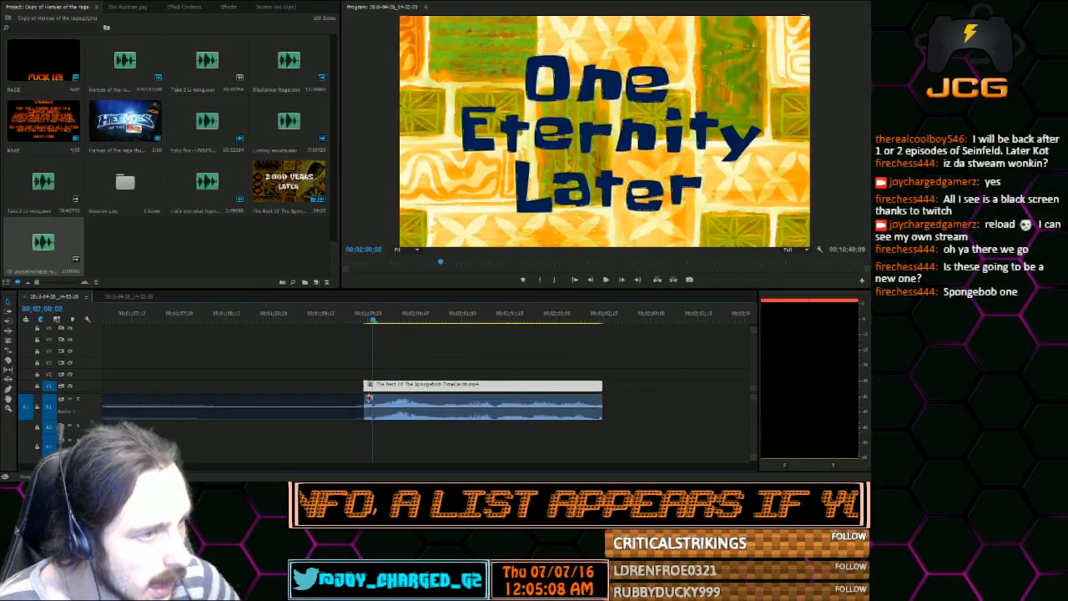
Trim a few frames off the start of the One Eternity Later video and audio, and play the segment through
drag(369, 399, 374, 384)
click(606, 280)
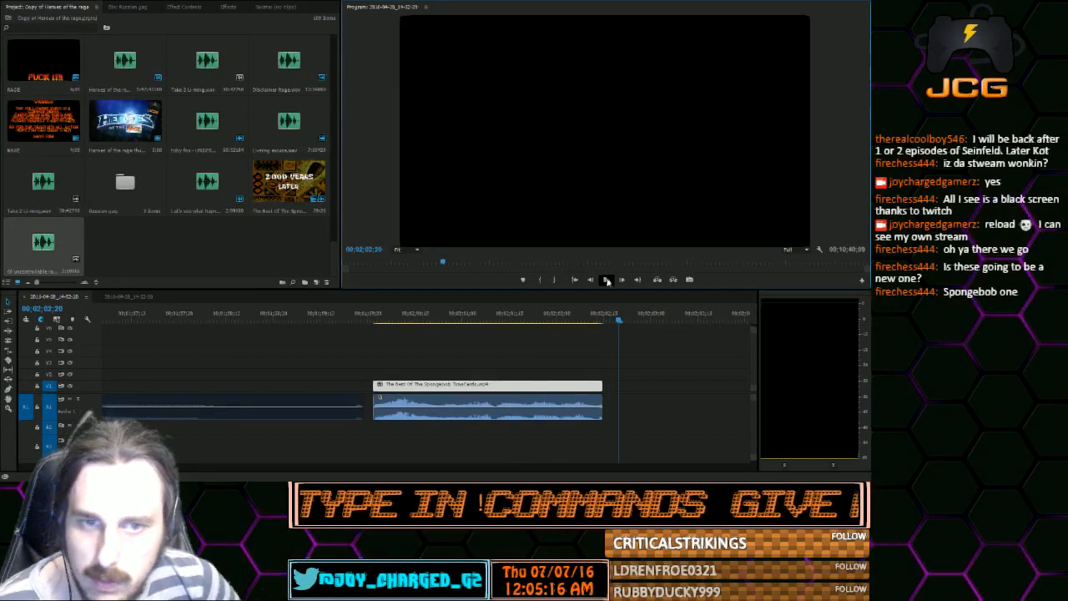
click(388, 312)
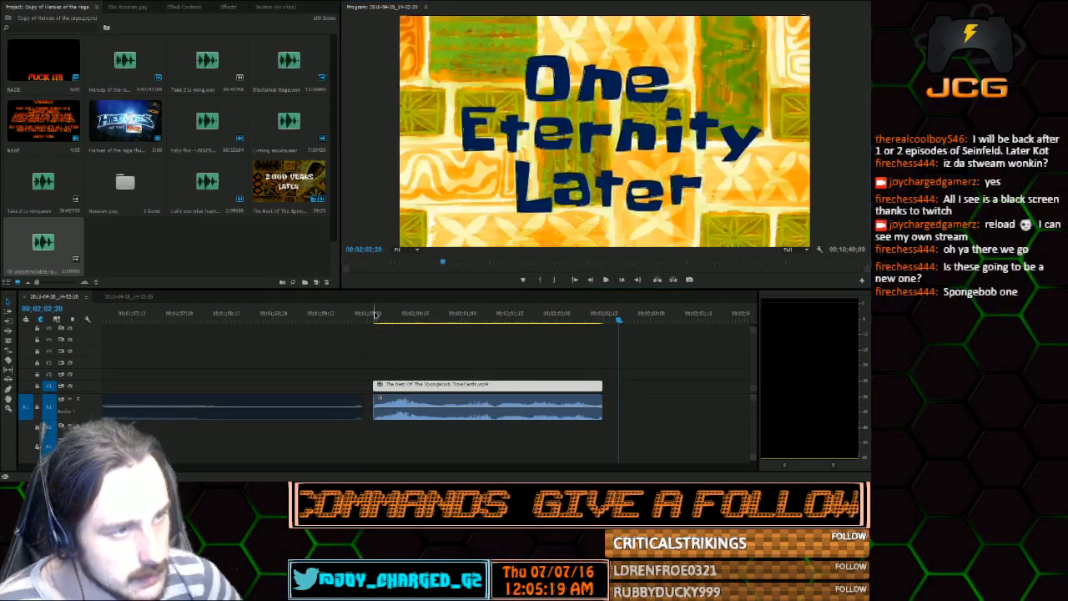
Split only the One Eternity Later audio at 00;02;01;22 and move its last piece later to open a gap
click(606, 280)
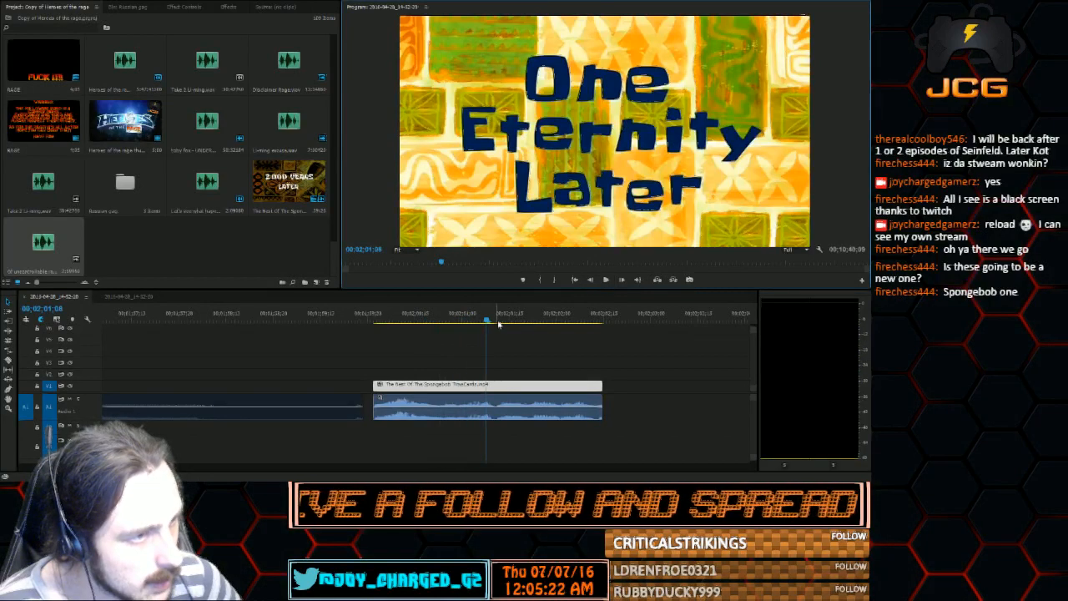
click(606, 280)
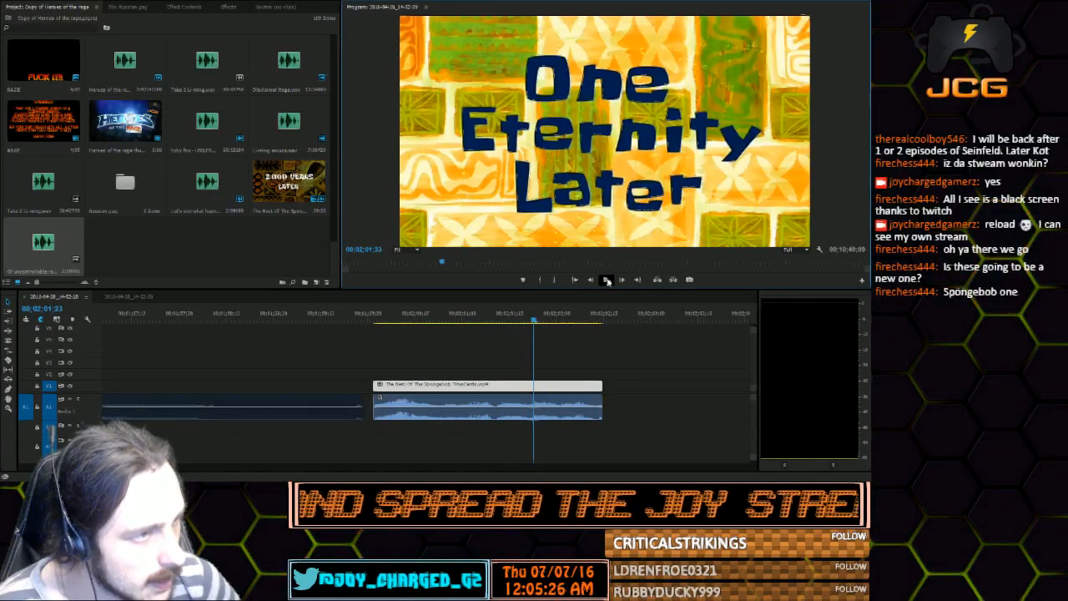
click(597, 281)
click(597, 281)
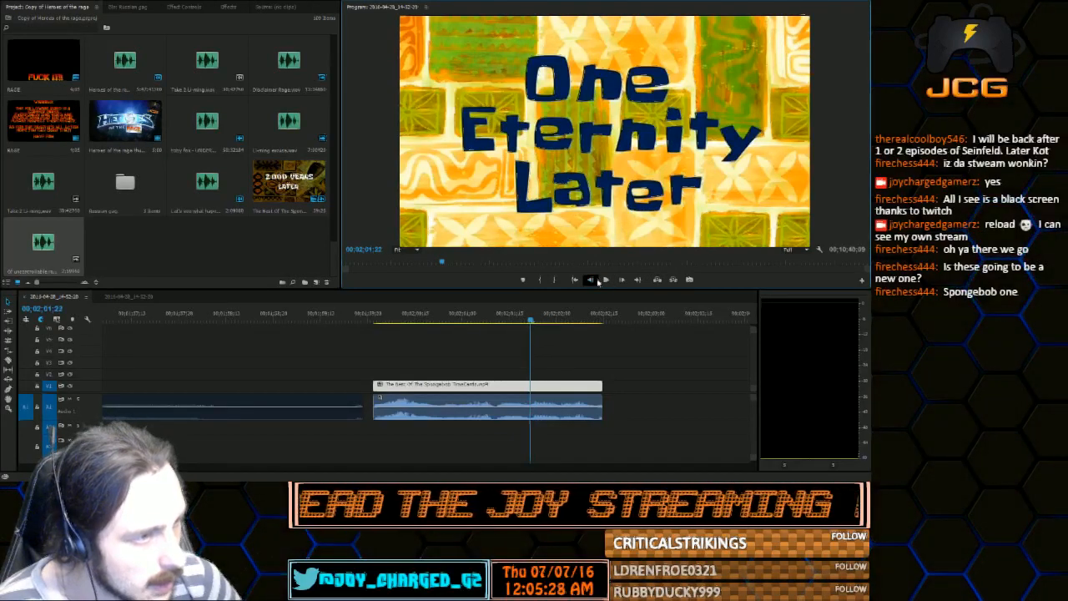
click(8, 359)
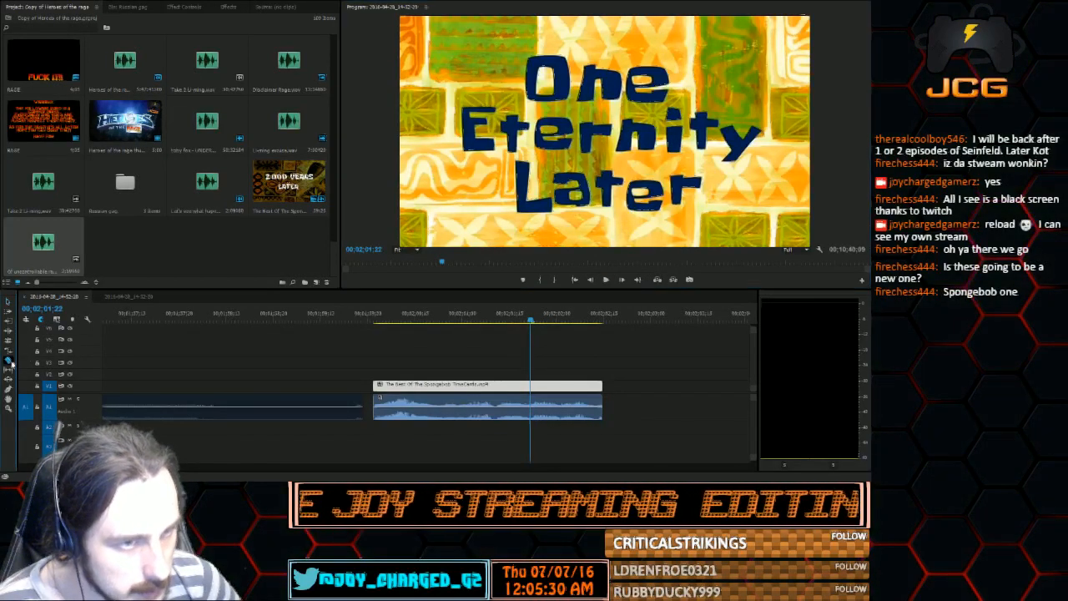
click(531, 407)
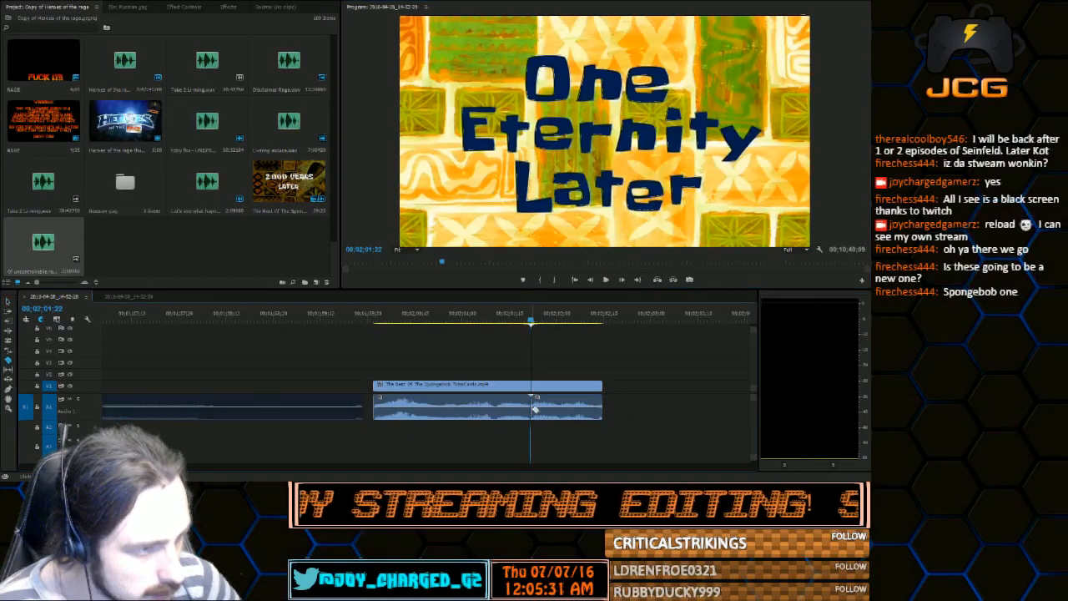
click(8, 303)
drag(563, 407, 615, 407)
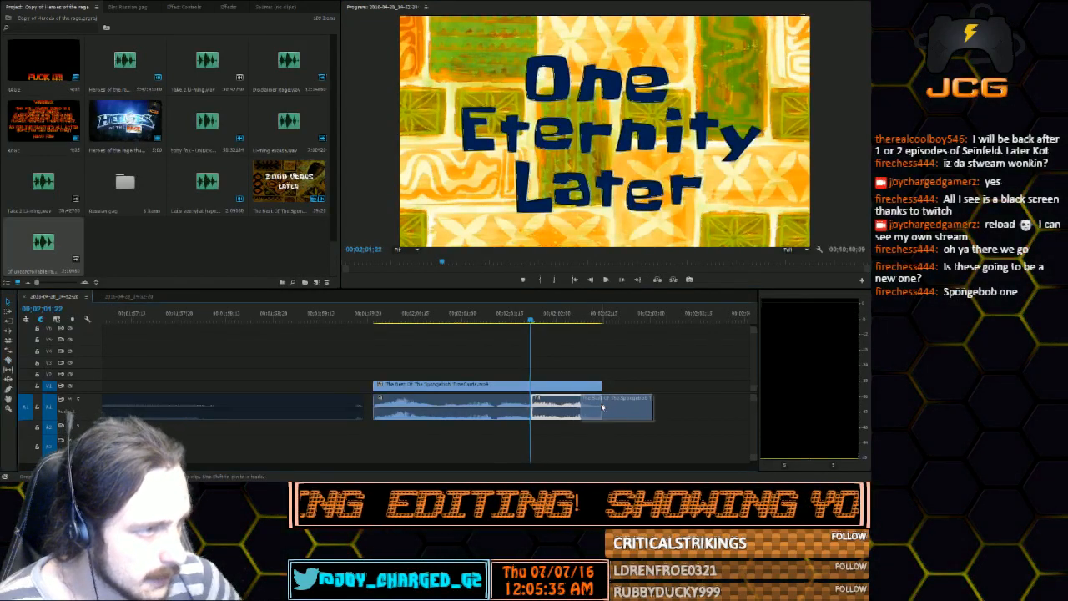
Insert the Of uncontrollable rage audio on the card's audio track, shortening its end and fitting it between the two split pieces
drag(54, 256, 588, 443)
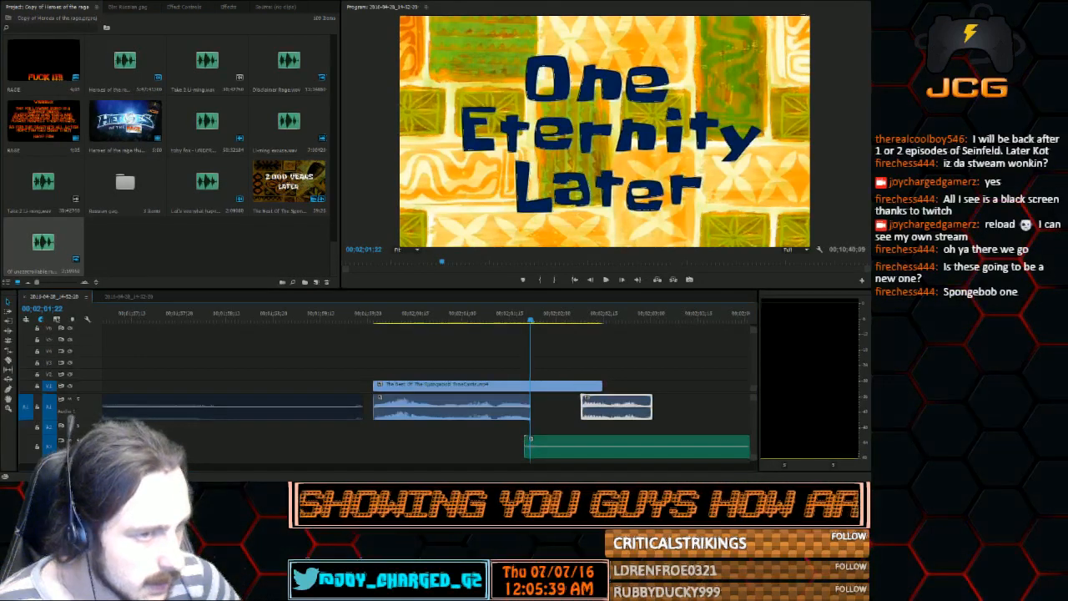
key(minus)
key(minus)
key(minus)
key(minus)
drag(485, 445, 473, 447)
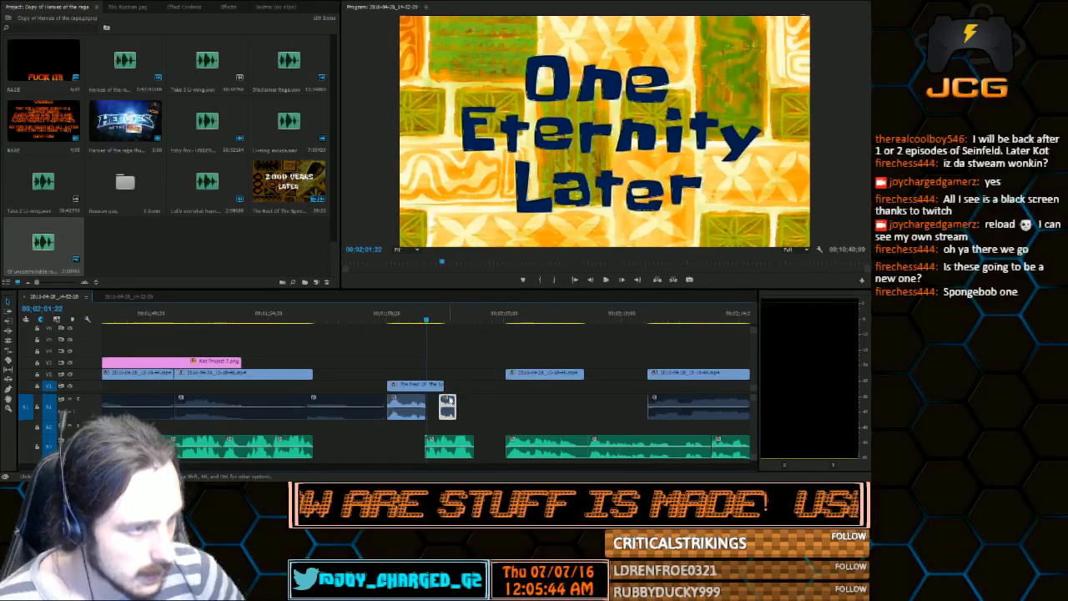
drag(447, 406, 485, 404)
drag(454, 448, 454, 414)
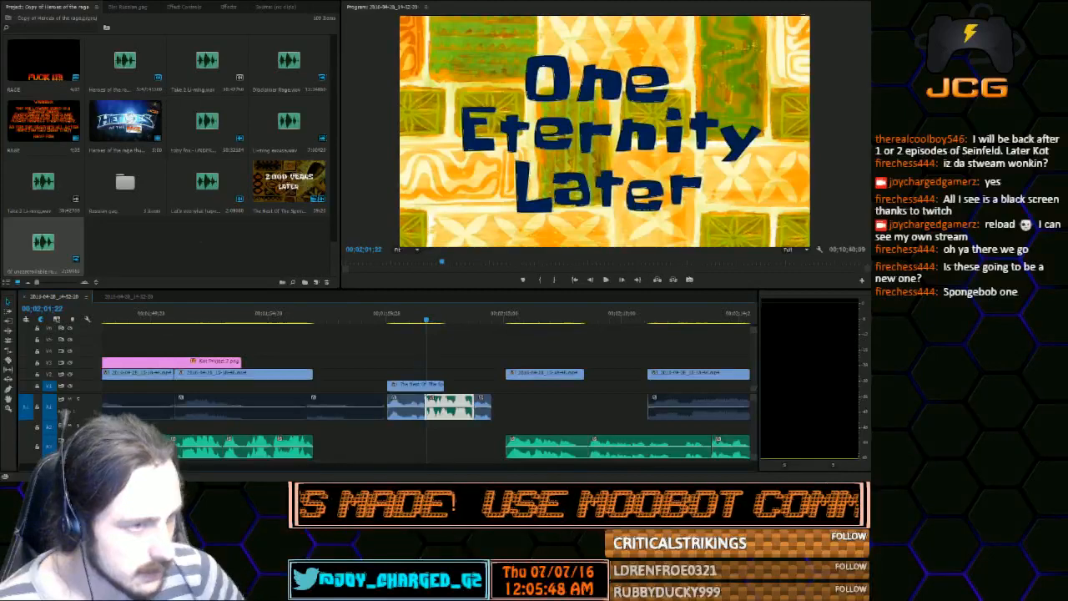
Trim the start of the inserted rage audio slightly and close the gaps between it and the neighbouring audio pieces
key(equal)
key(equal)
key(equal)
key(minus)
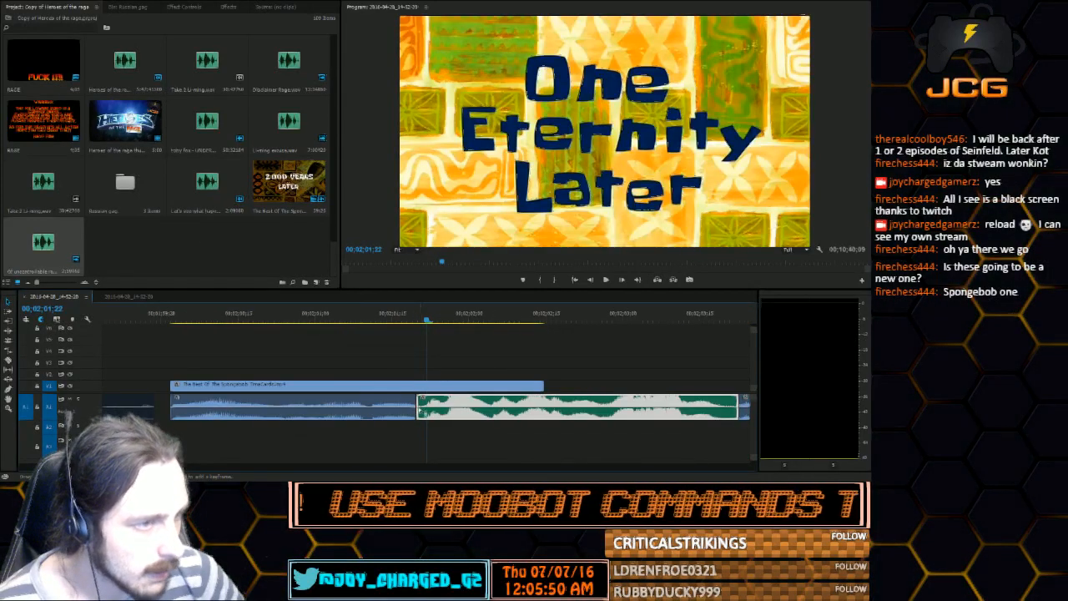
double_click(417, 406)
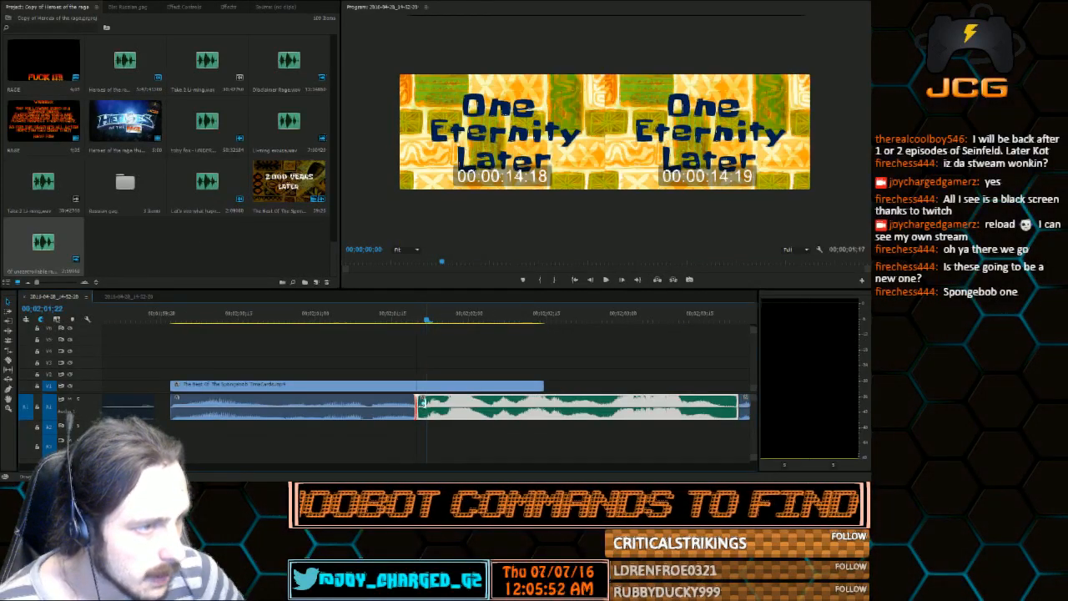
drag(423, 403, 456, 406)
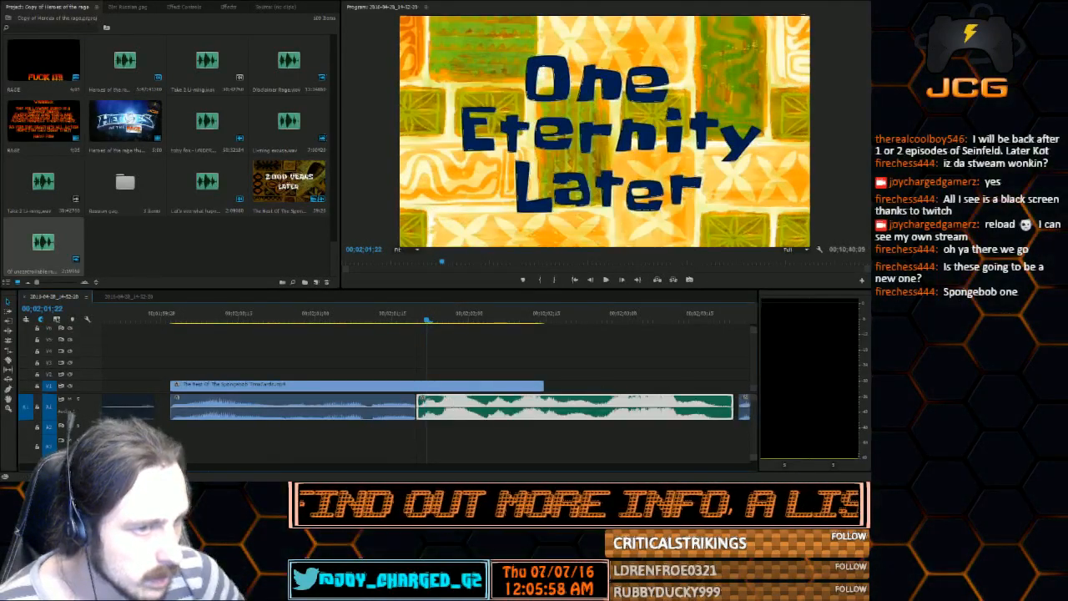
key(minus)
key(minus)
click(511, 407)
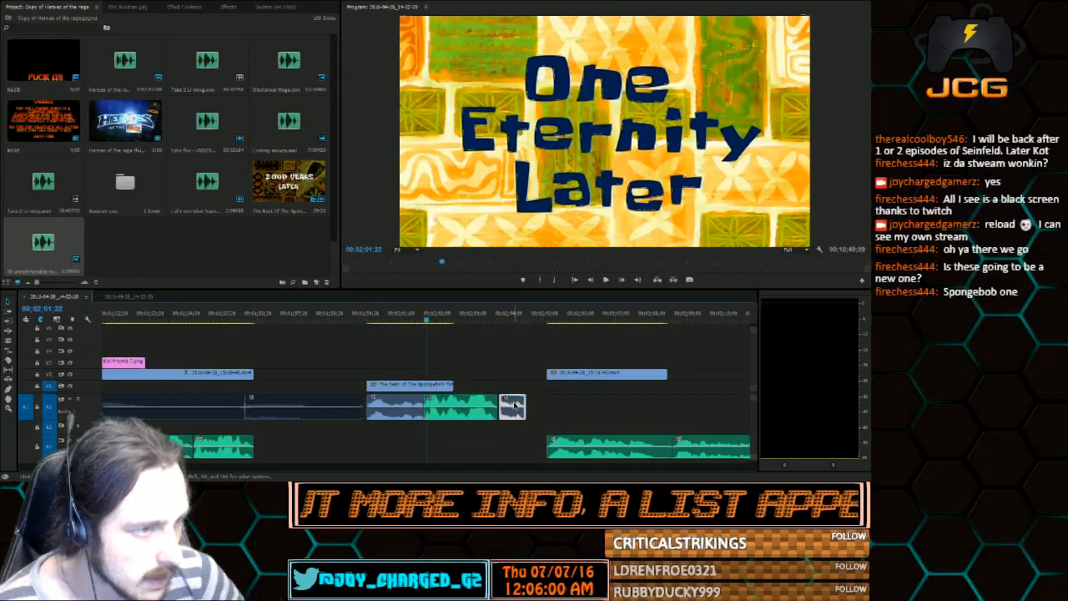
Play the combined audio from the card's start, and extend the One Eternity Later video to the end of the last audio piece
click(605, 280)
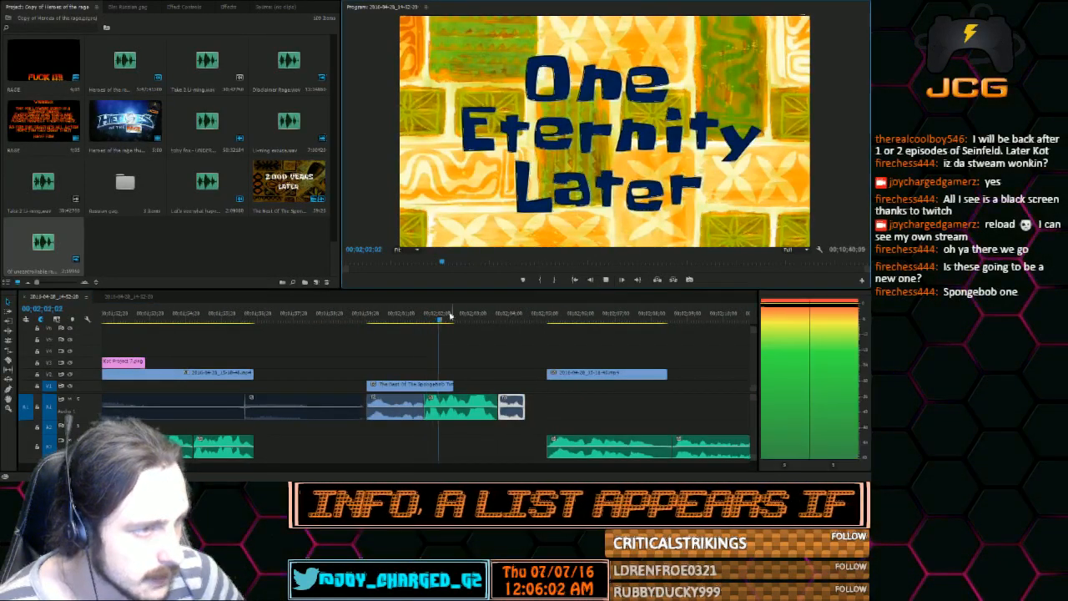
click(370, 320)
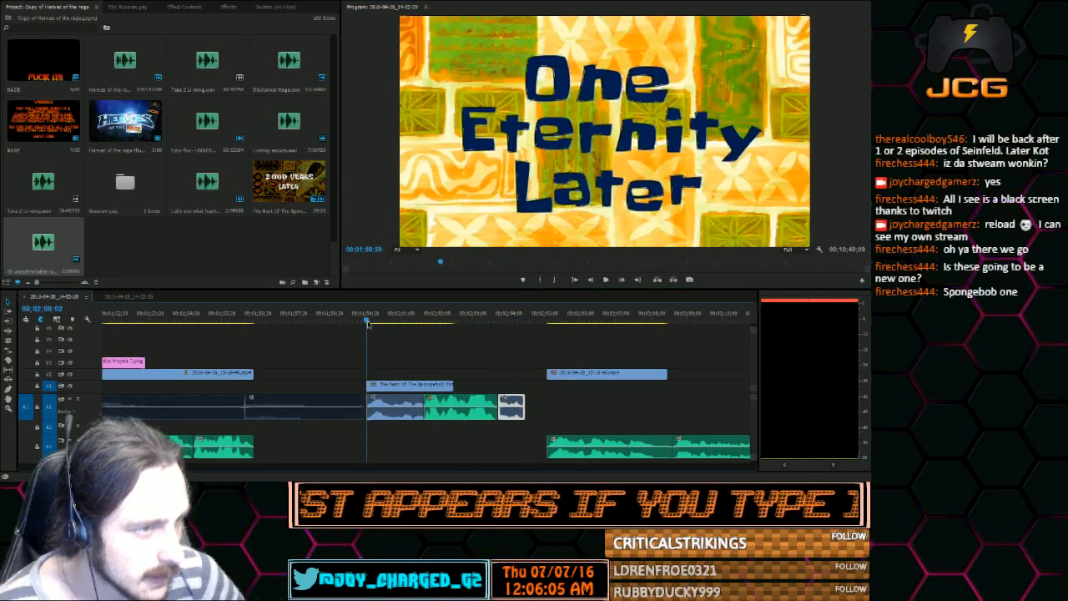
click(604, 281)
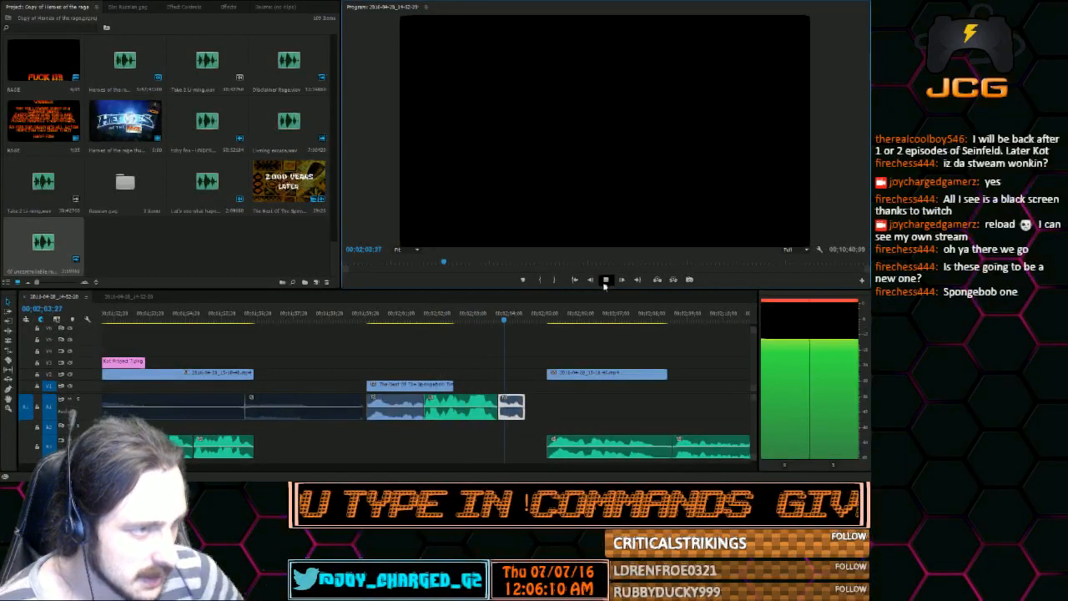
key(space)
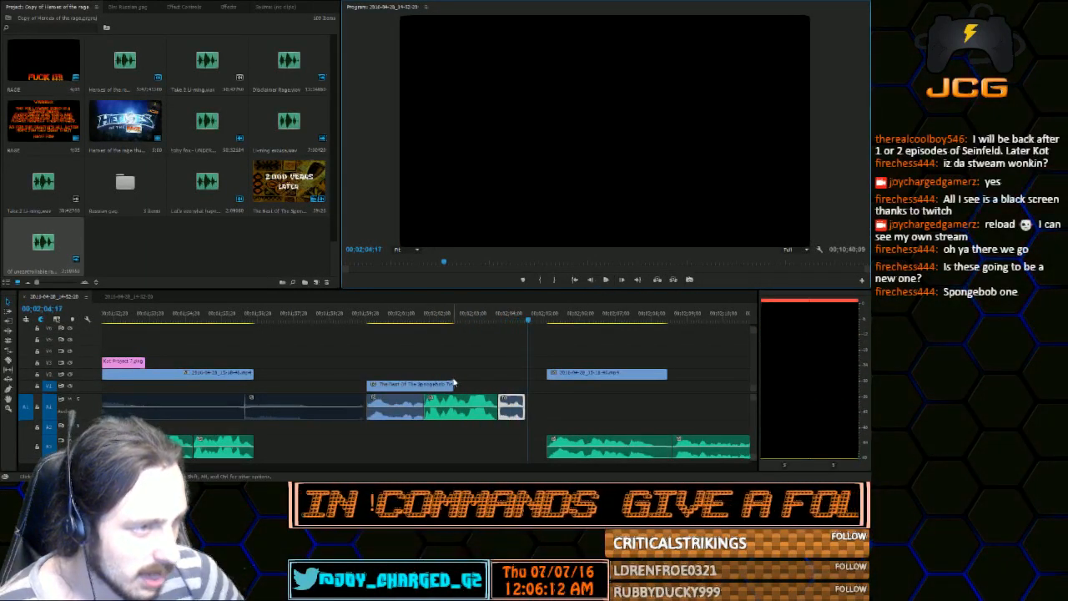
drag(453, 383, 524, 384)
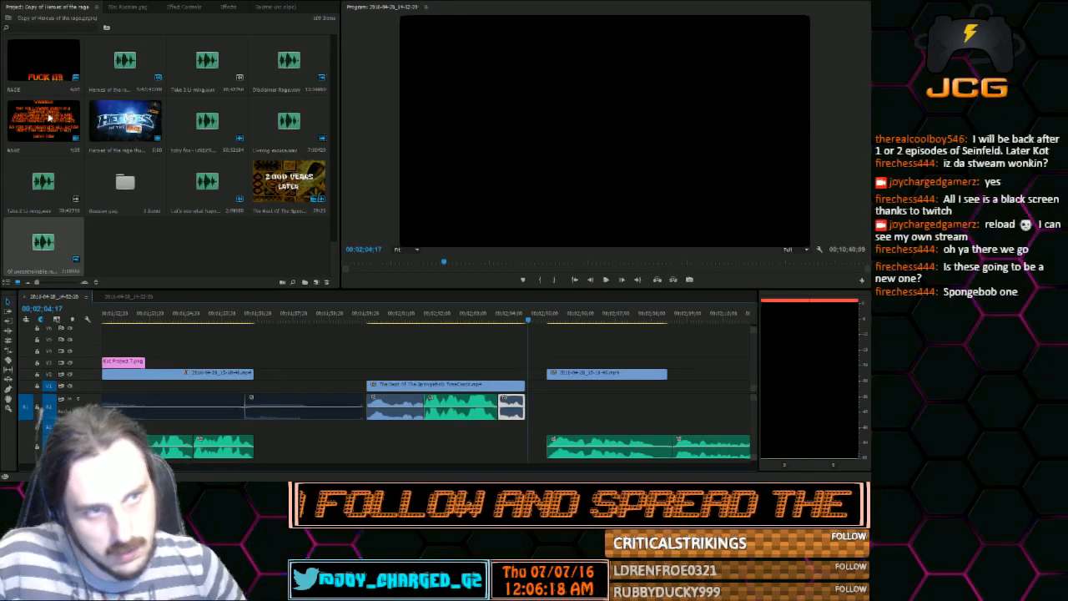
Place Kot Project 5.png directly above the One Eternity Later video, starting at 00;02;01;19 and trimmed to the inserted rage audio's length
click(419, 316)
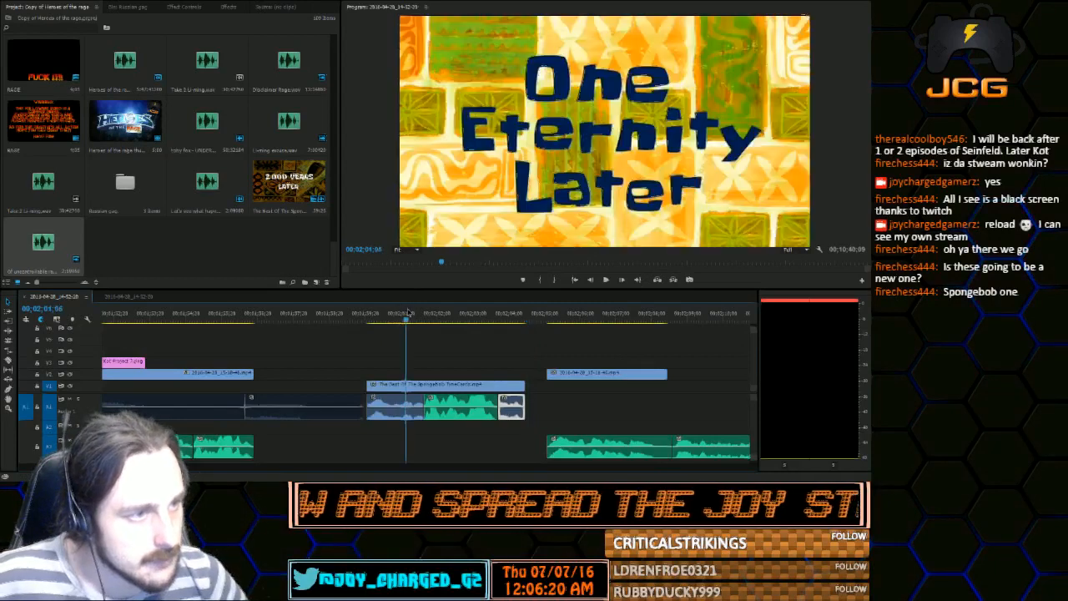
scroll(201, 111, down, 10)
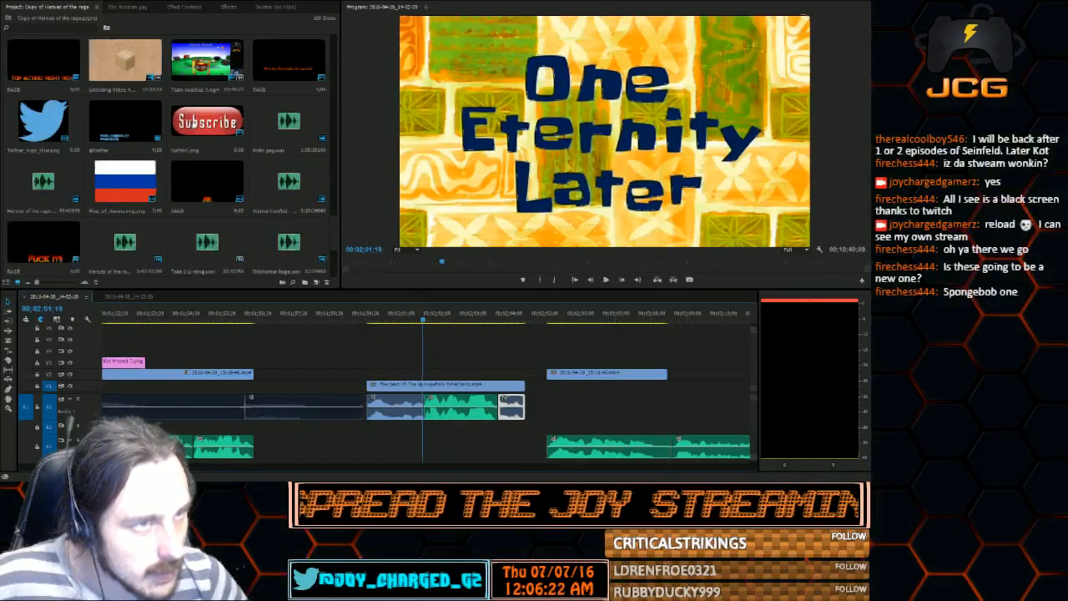
scroll(201, 111, down, 8)
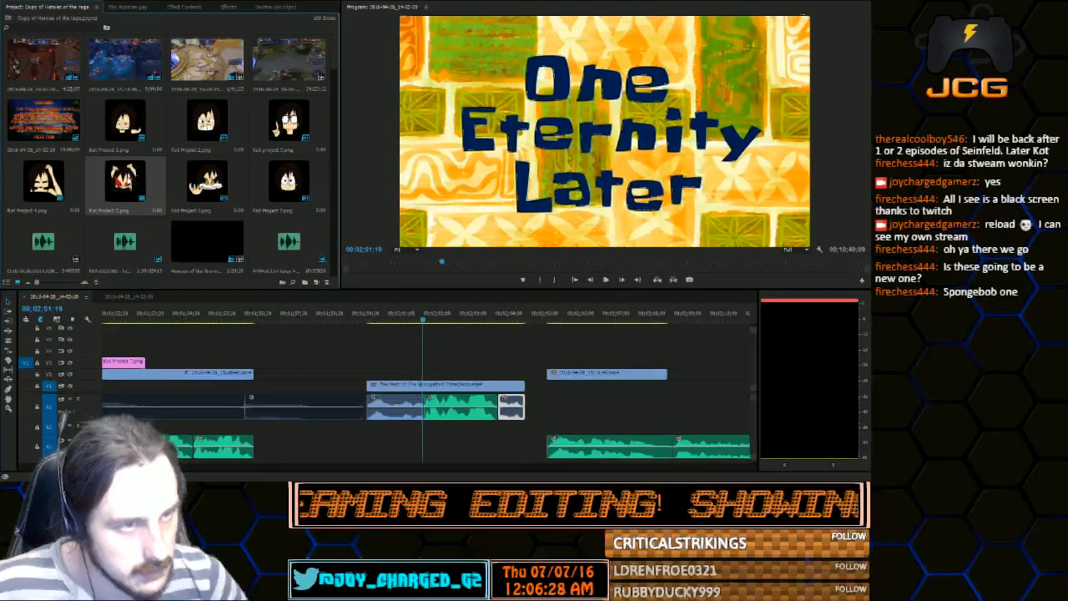
drag(125, 181, 426, 352)
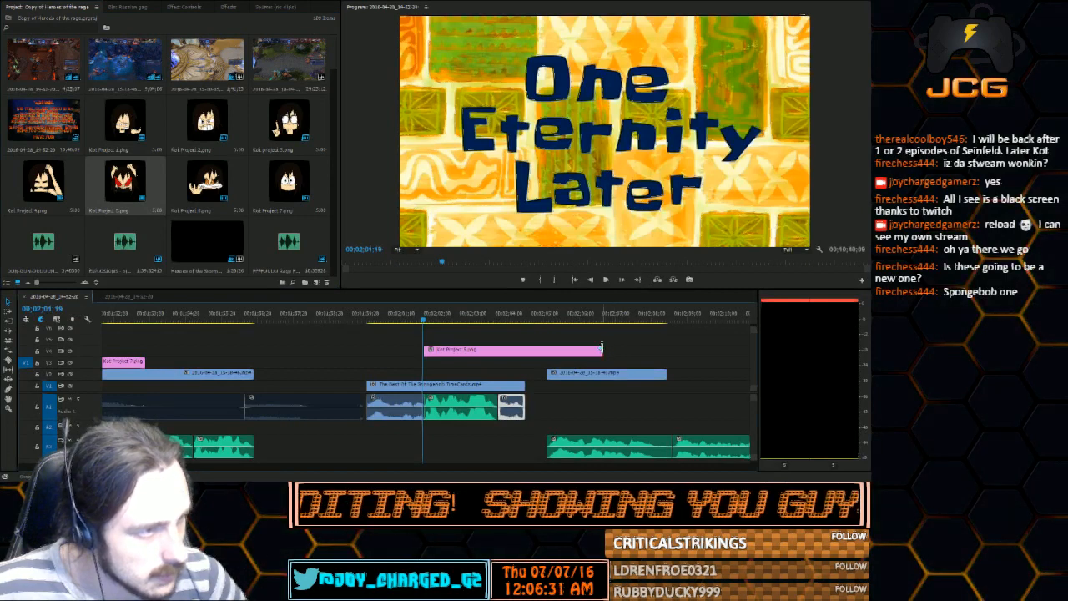
drag(602, 349, 496, 349)
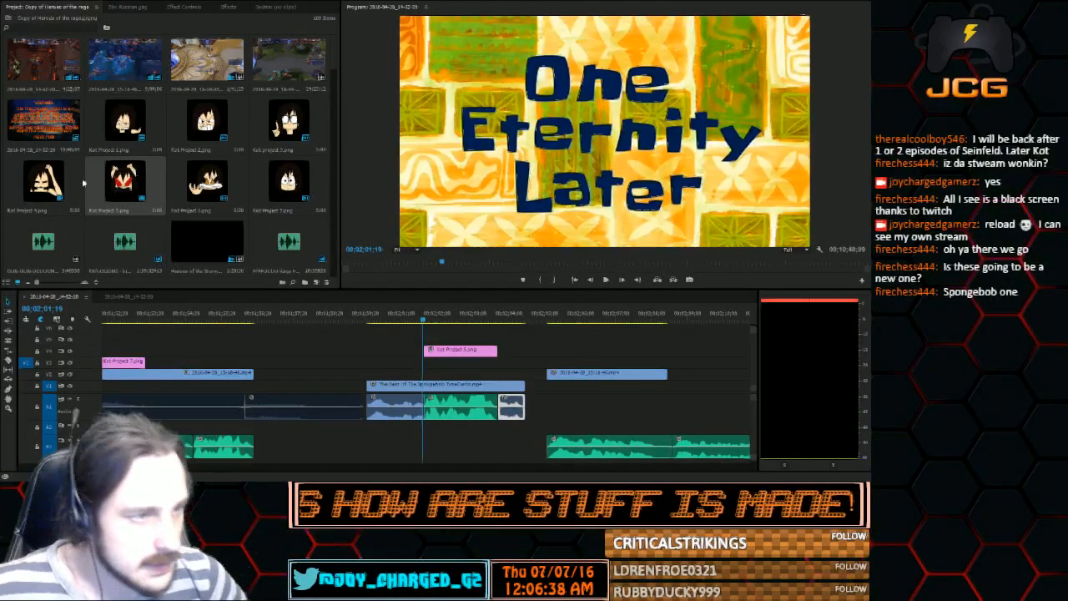
drag(468, 356, 468, 379)
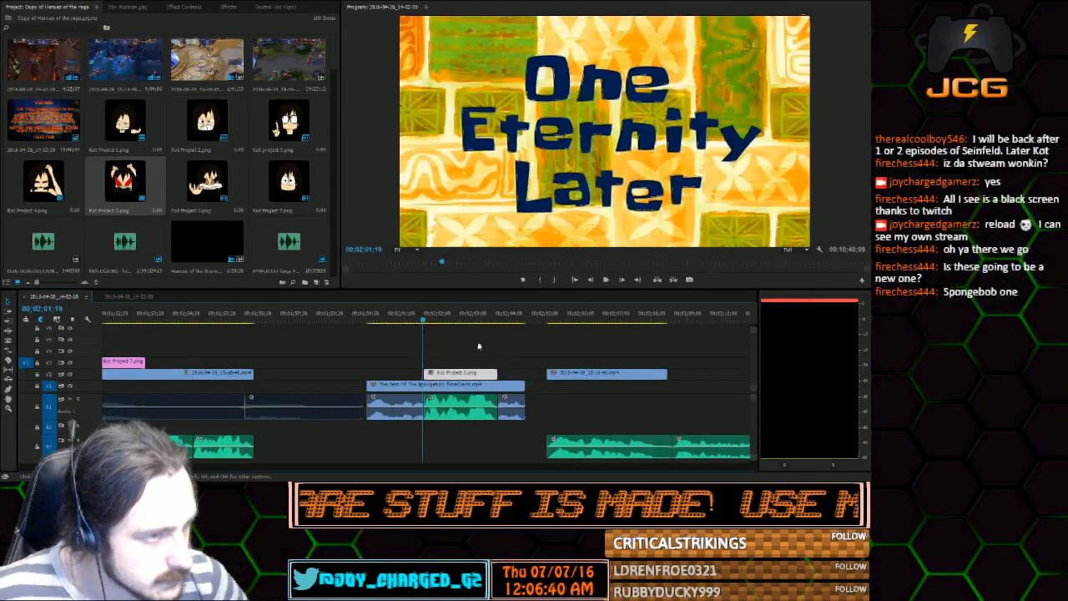
Reposition the angry Kot character into the upper-right corner of the One Eternity Later picture
click(440, 313)
double_click(559, 159)
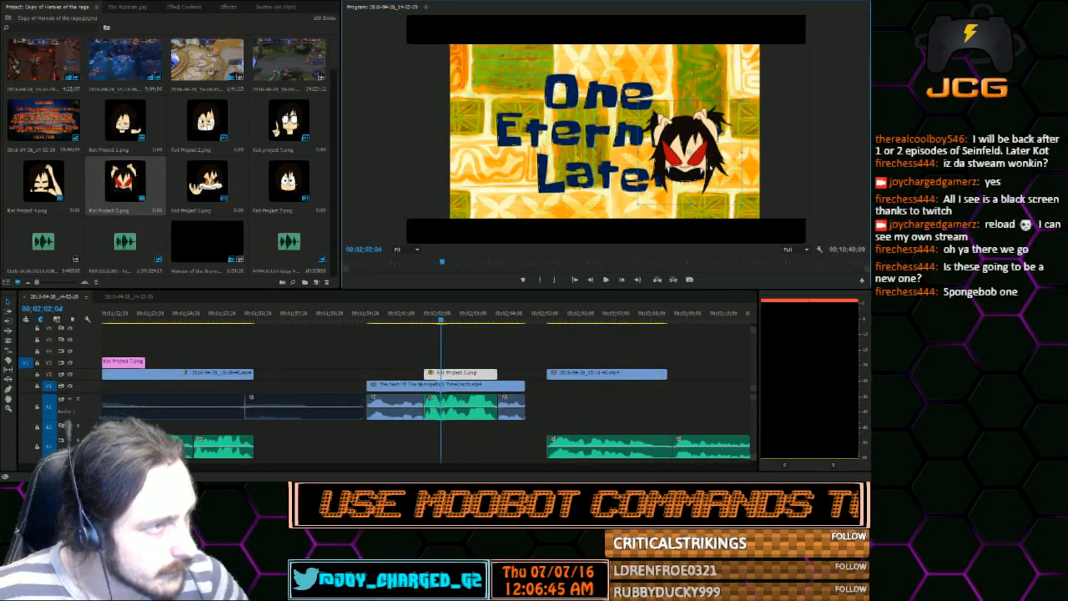
drag(710, 166, 713, 93)
click(850, 134)
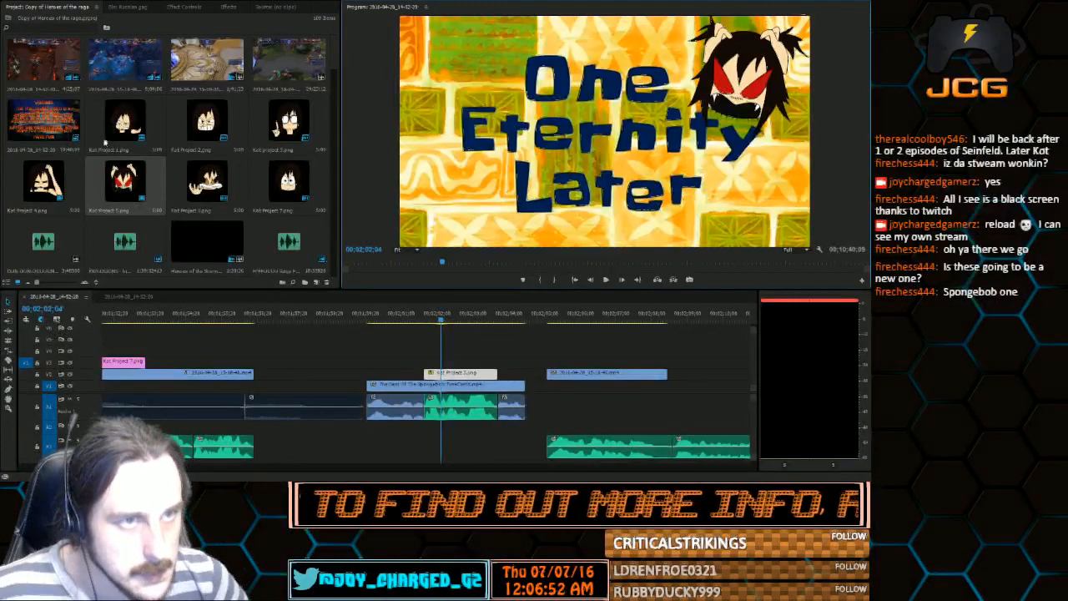
scroll(125, 187, down, 5)
scroll(125, 187, down, 5)
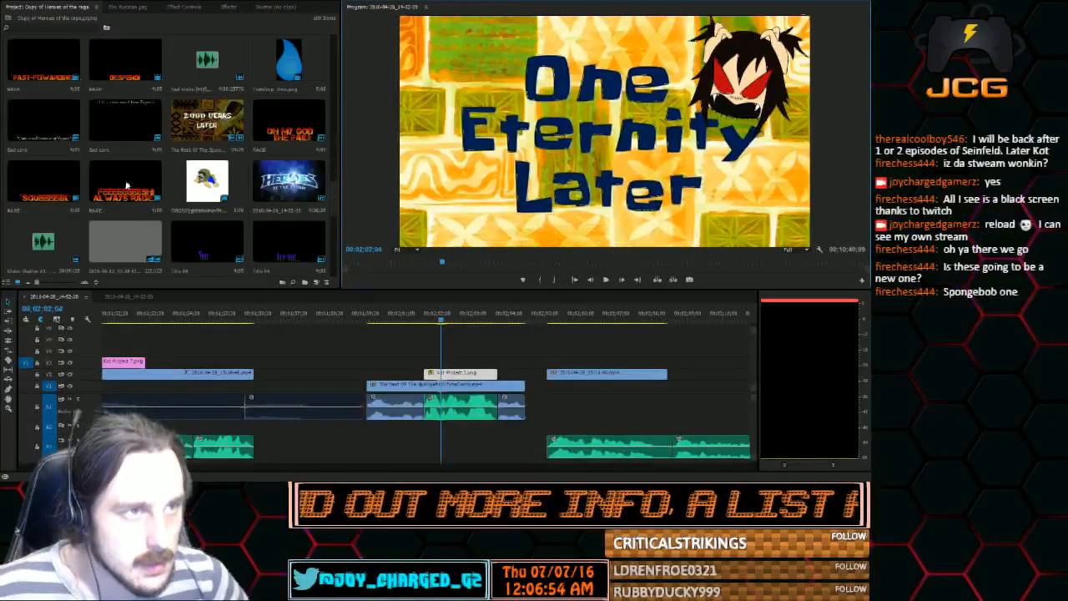
scroll(127, 186, down, 10)
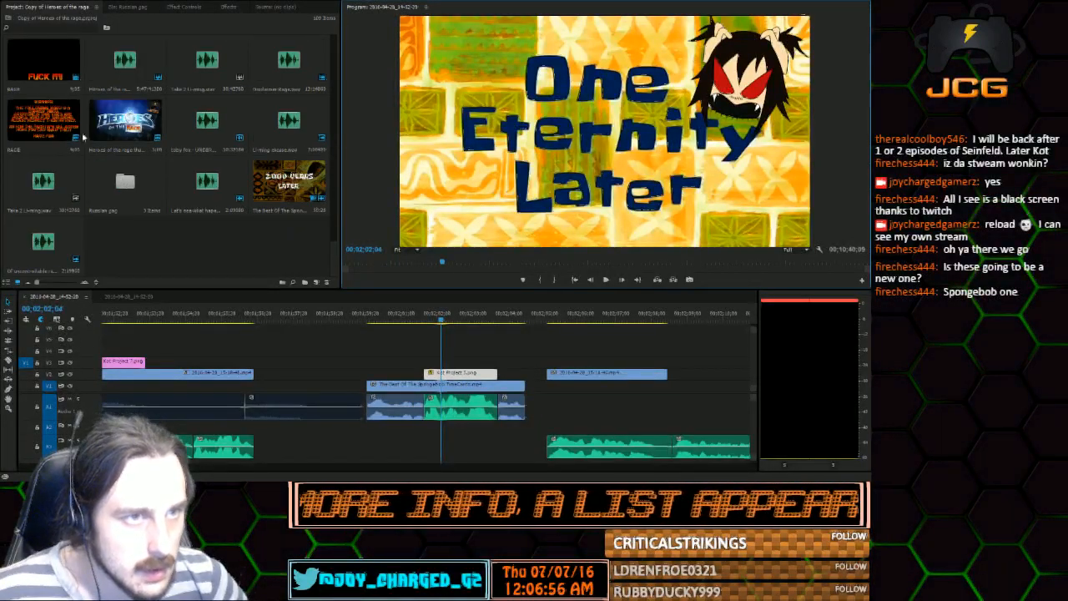
key(ctrl+v)
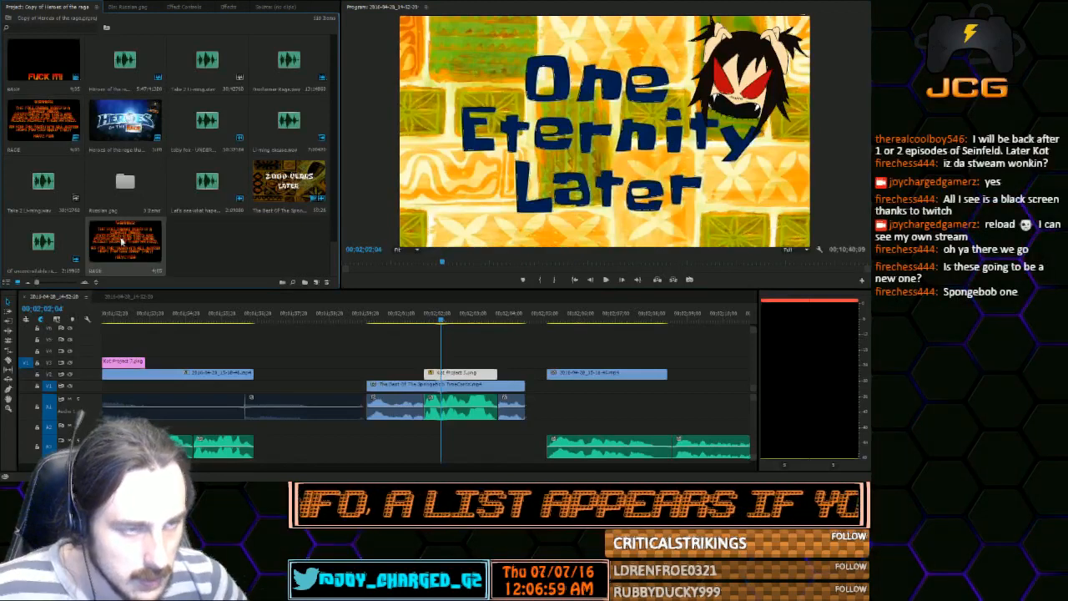
key(ctrl+z)
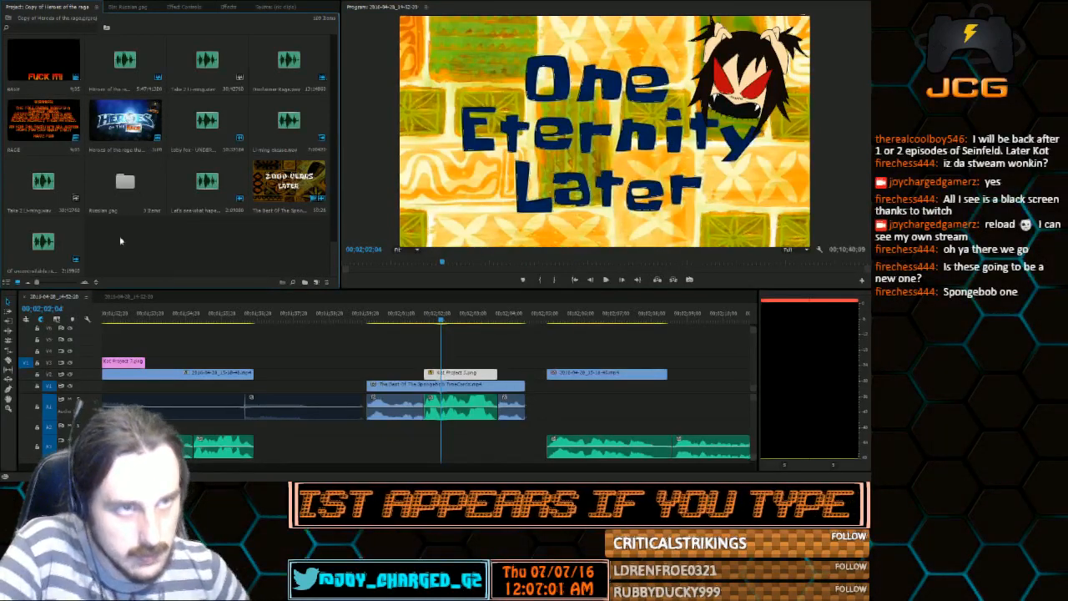
Add an "OF UNCONTROLLABLE RAGE!" title from a pasted RAGE title copy above the Kot image, matching its length, and play the segment
key(ctrl+v)
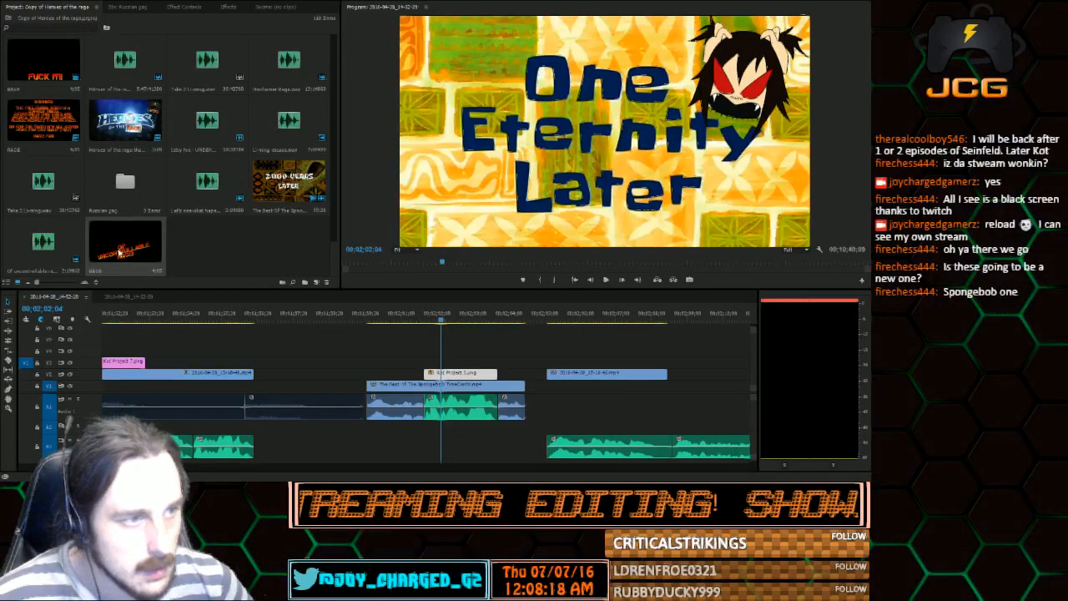
drag(121, 250, 495, 365)
click(372, 315)
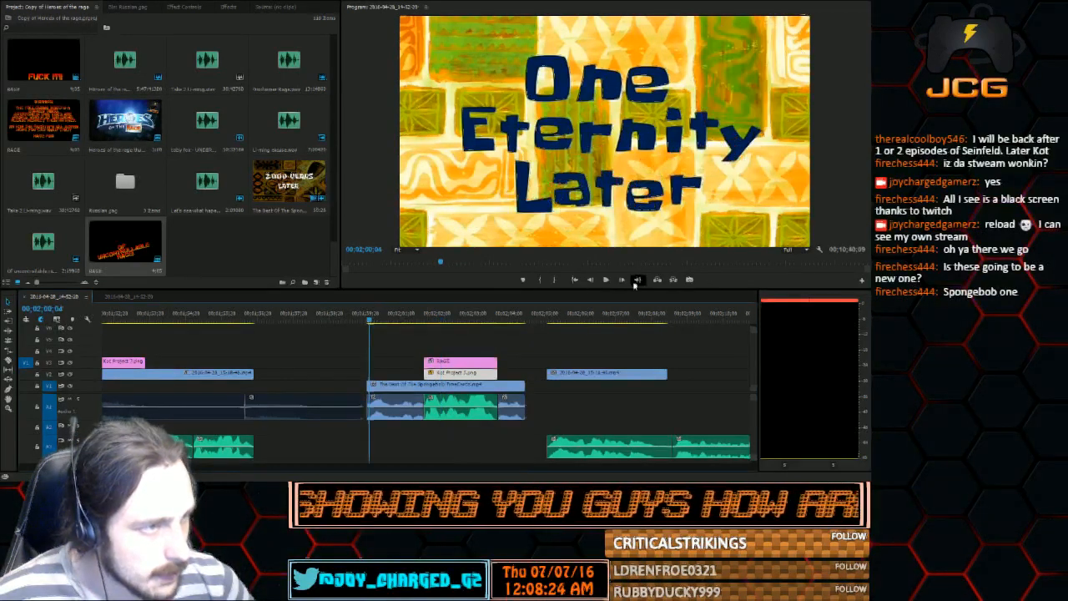
click(606, 279)
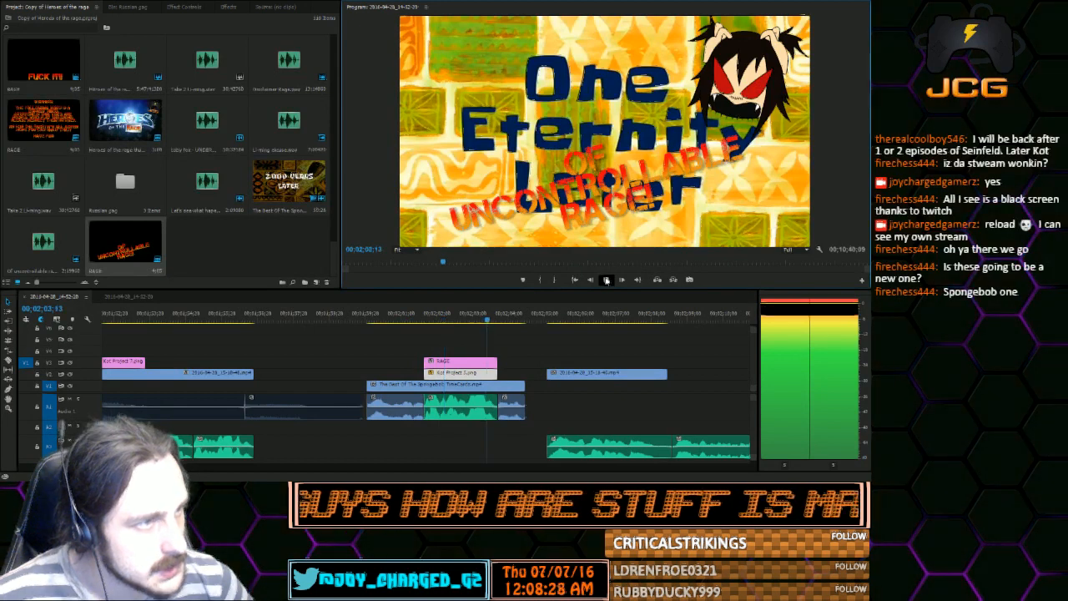
Stop playback and move the short audio piece before the One Eternity Later card to beneath the short gameplay clip after it
click(606, 279)
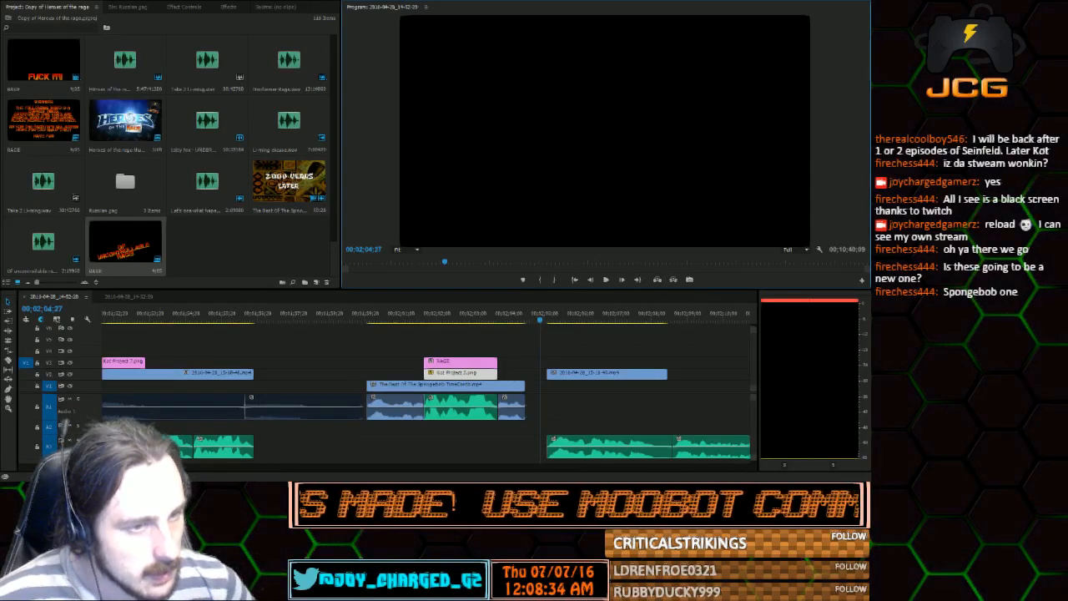
click(340, 423)
key(minus)
key(minus)
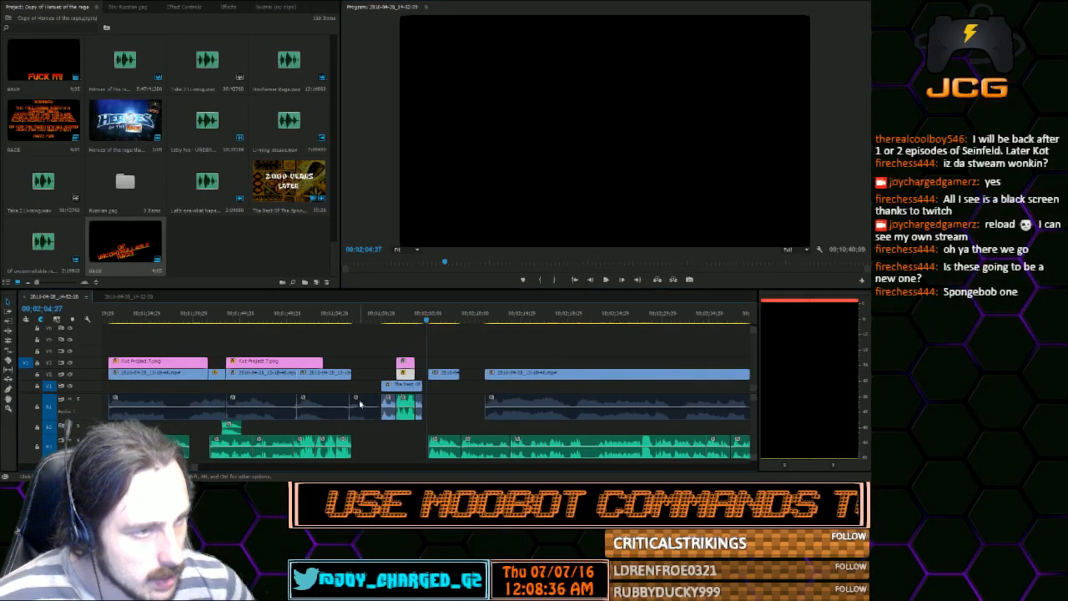
drag(360, 404, 440, 405)
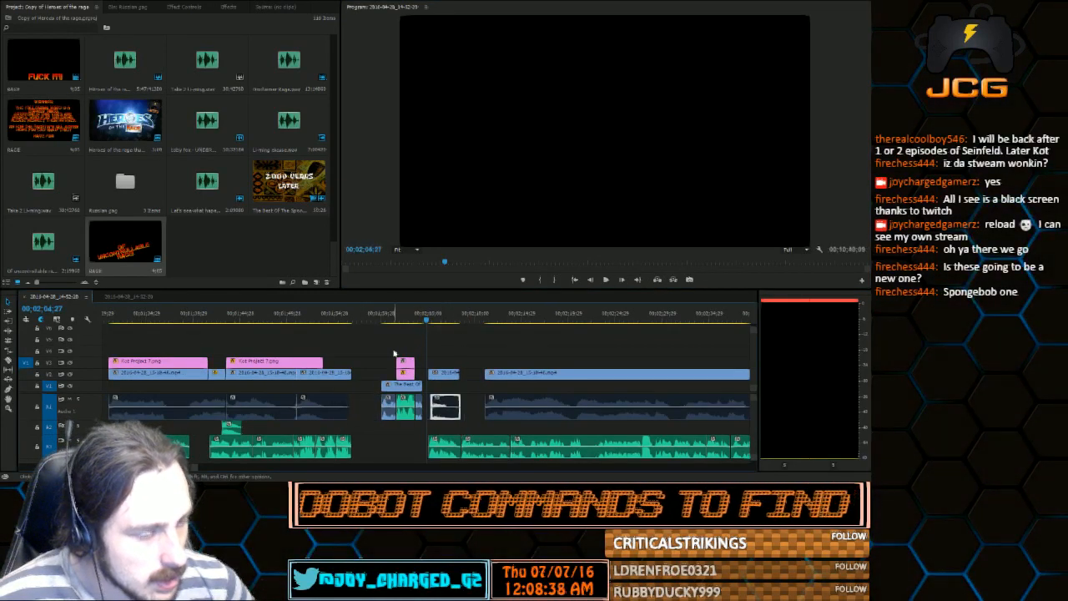
Move all the One Eternity Later card's clips to the end of the preceding gameplay at 00;01;56;23 and play the transition
click(325, 320)
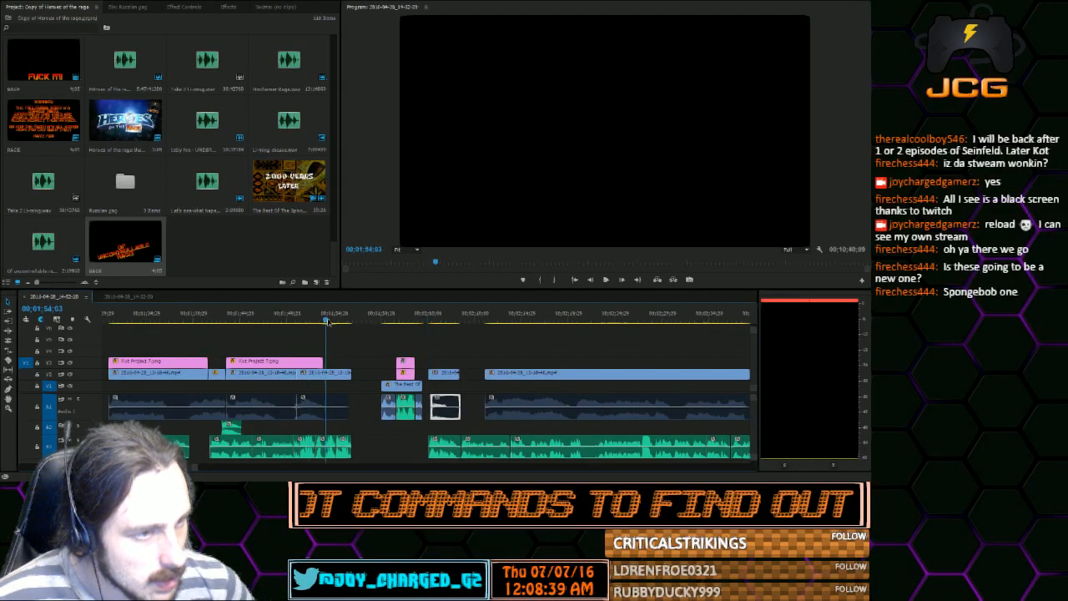
drag(327, 322, 418, 427)
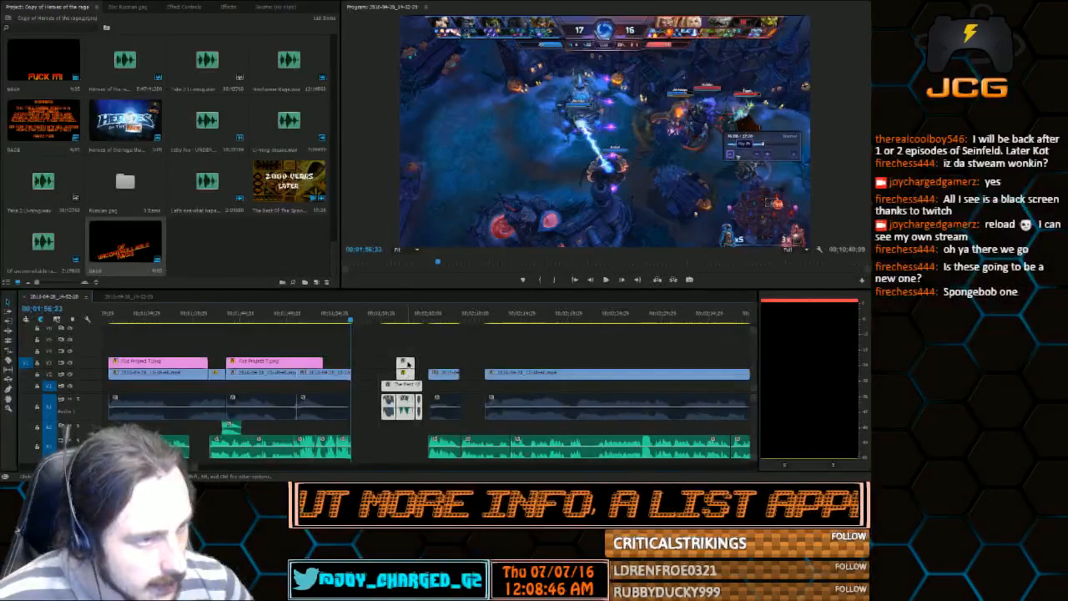
drag(406, 366, 376, 363)
click(338, 320)
key(space)
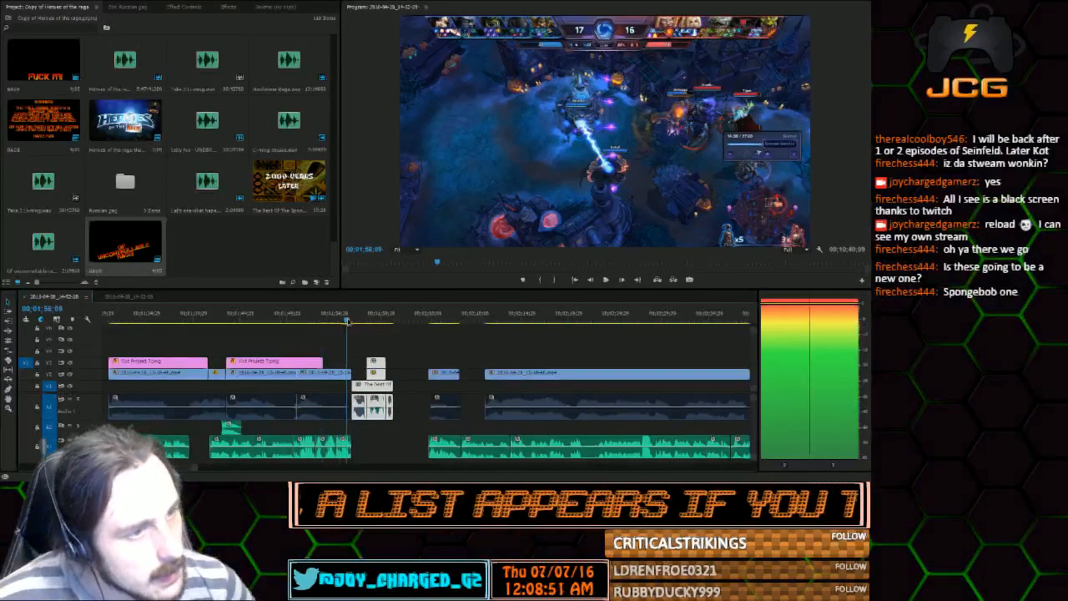
key(space)
click(606, 279)
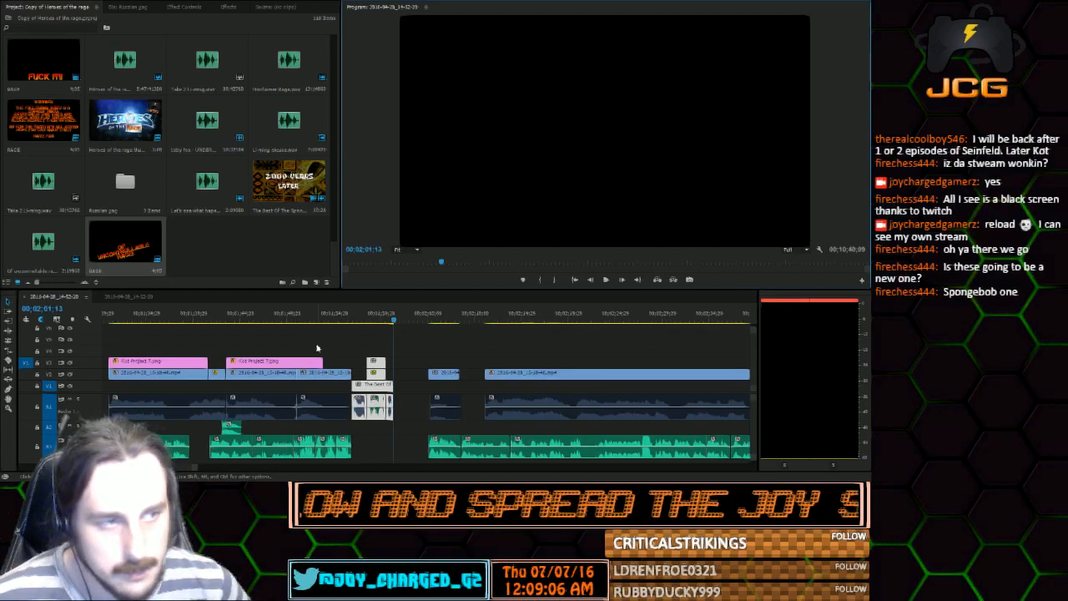
Play the preceding gameplay from 00;01;42;03 and split the Kot Project 7.png clip at 00;01;51;07
drag(278, 321, 219, 330)
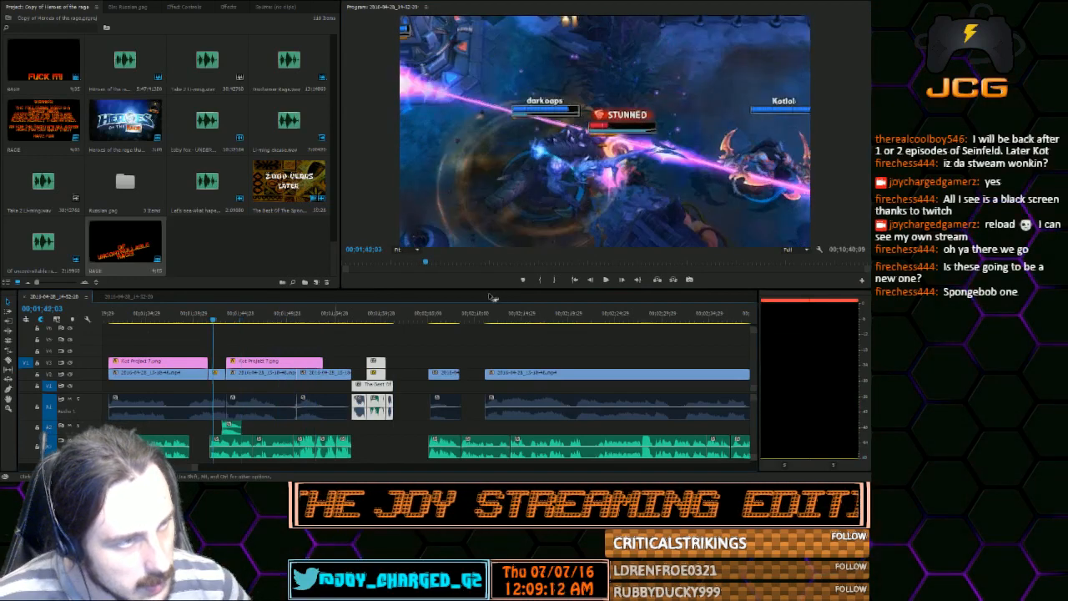
click(606, 279)
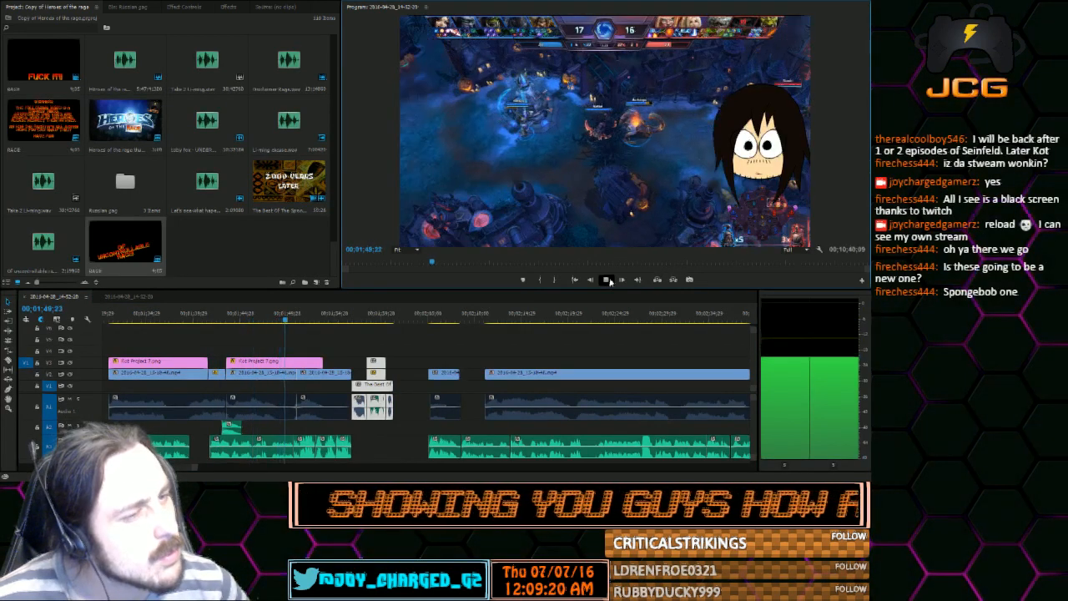
click(608, 280)
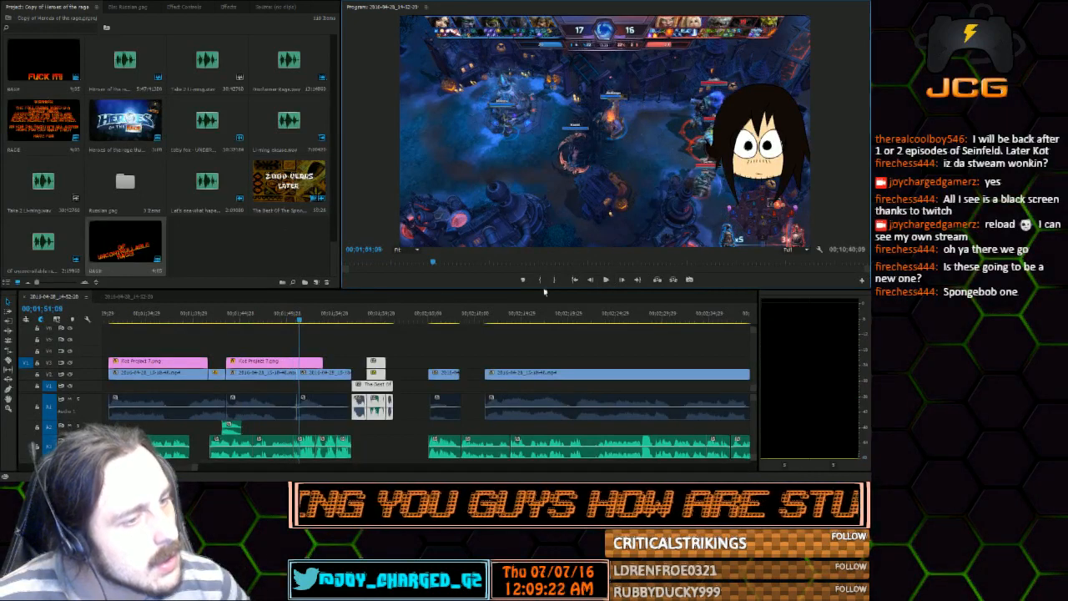
click(590, 280)
click(592, 280)
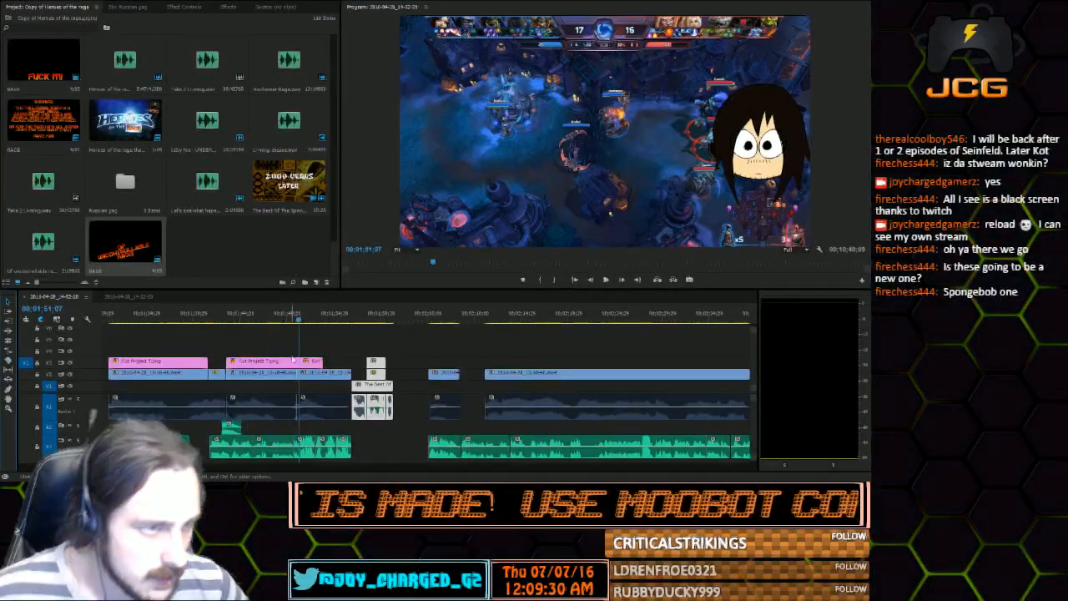
Place Kot Project 3.png above the split-off Kot Project 7.png piece, starting at 00;01;51;07 and matching its length
scroll(188, 129, down, 10)
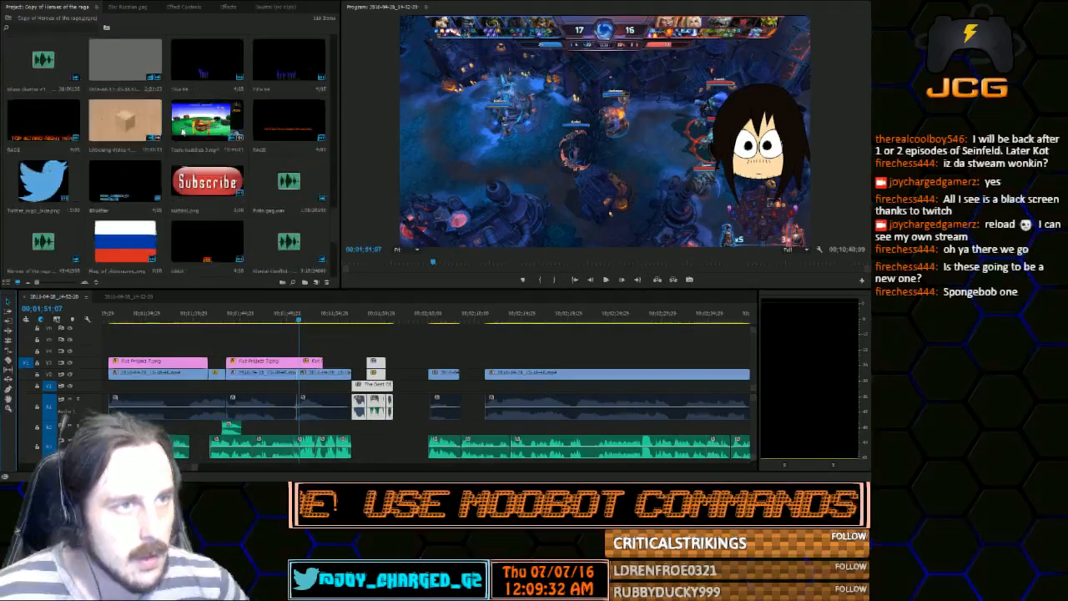
scroll(188, 129, down, 5)
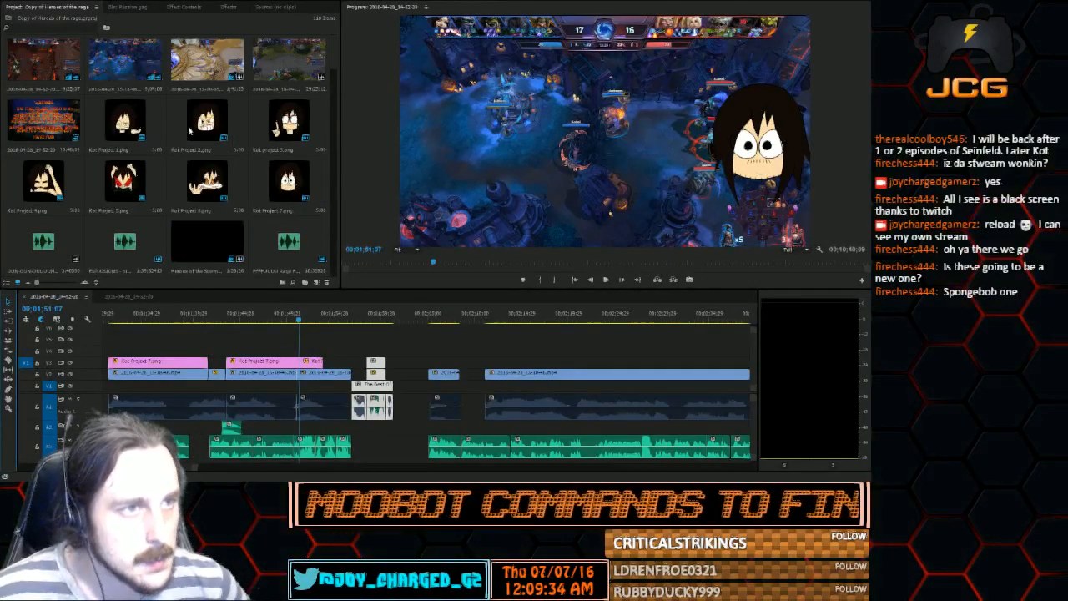
drag(292, 273, 324, 349)
key(equal)
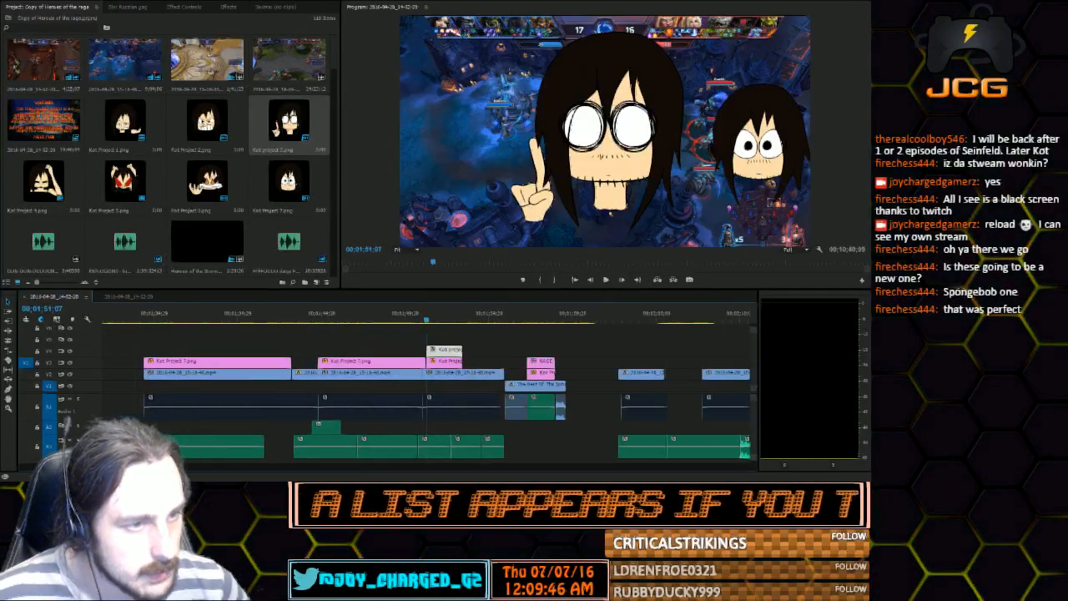
key(equal)
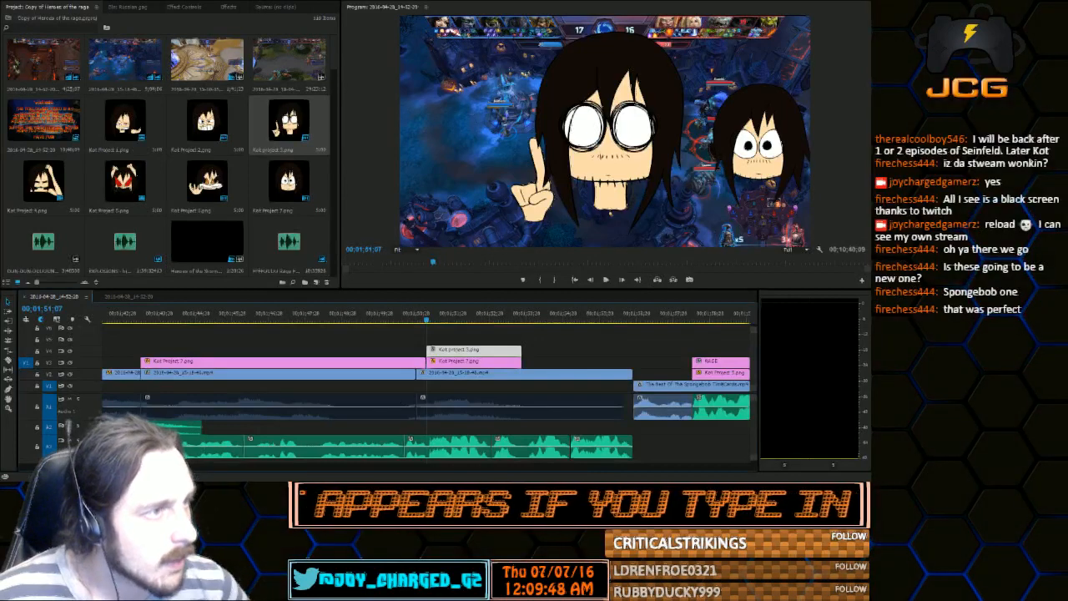
Reposition the Kot Project 3.png character over the smaller Kot Project 7.png character on the picture's right side
double_click(608, 153)
drag(692, 214, 674, 198)
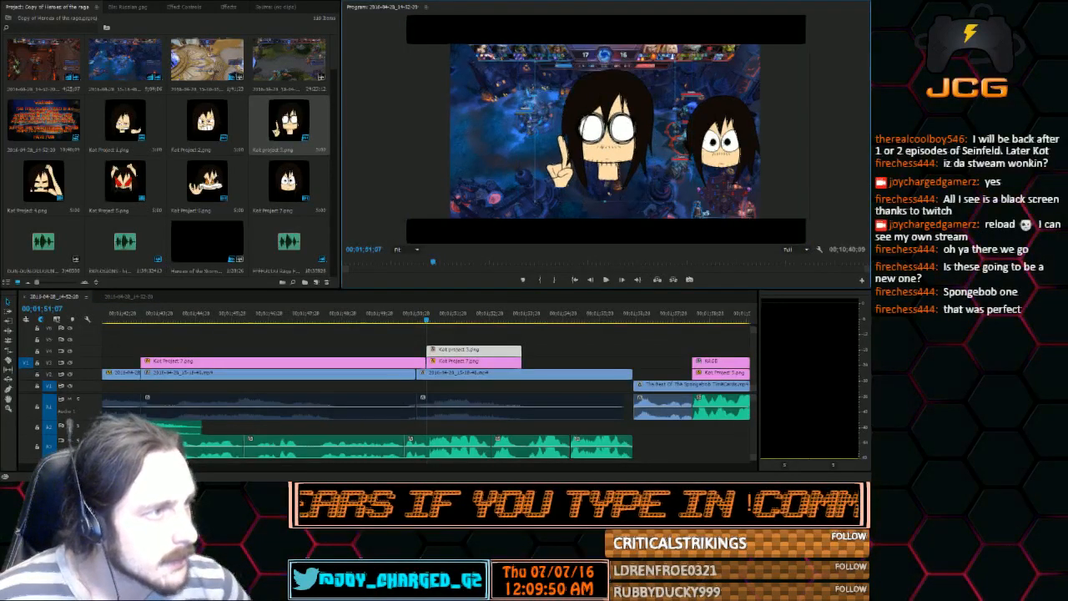
drag(608, 154, 744, 143)
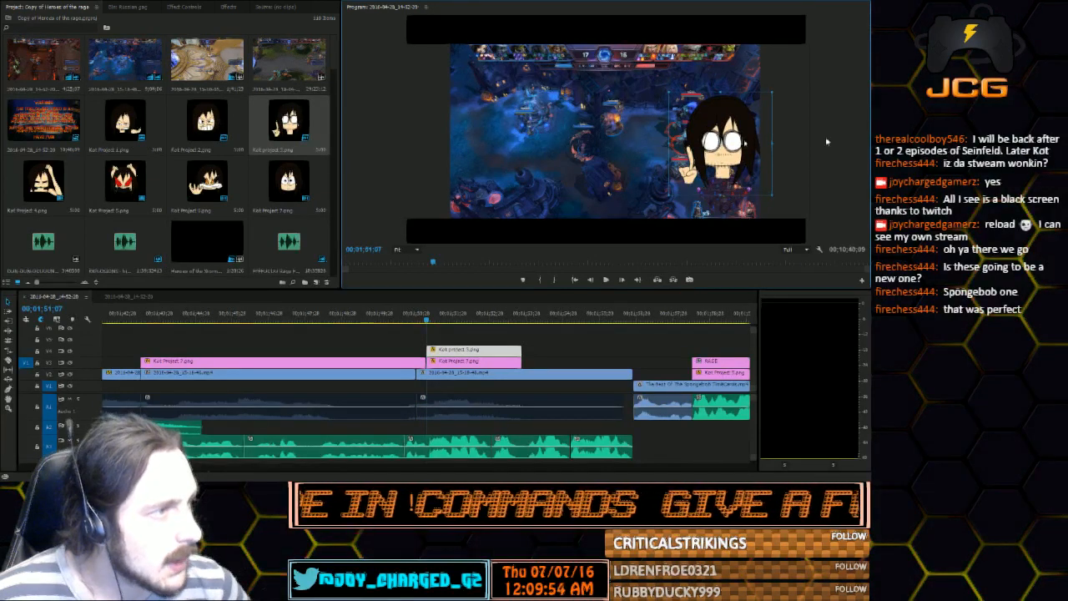
click(865, 138)
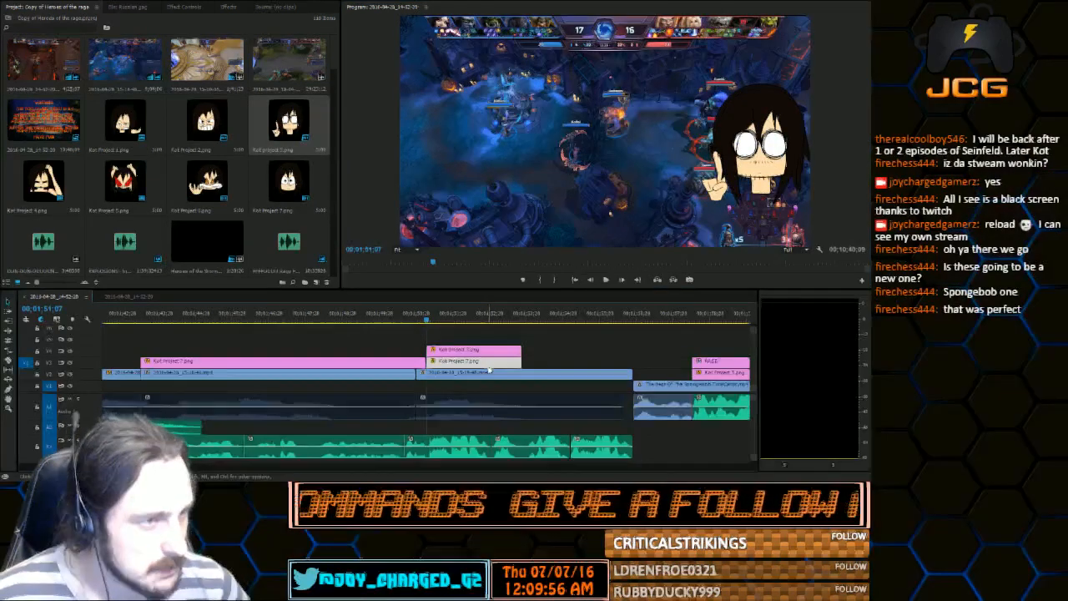
Delete the split-off Kot Project 7.png piece and move Kot Project 3.png down into its place
key(End)
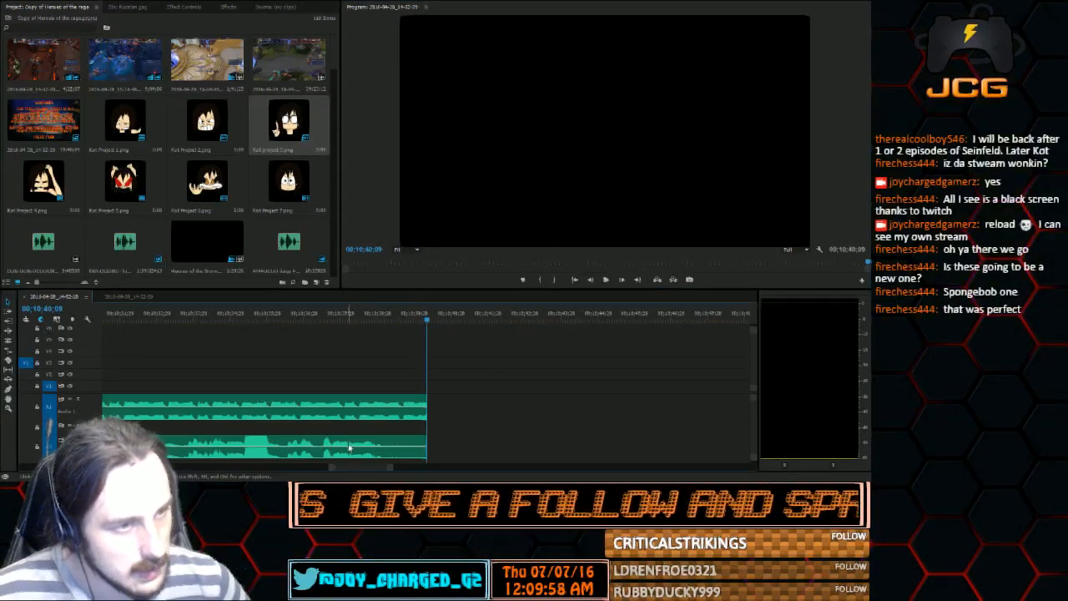
drag(359, 468, 163, 468)
scroll(444, 380, up, 5)
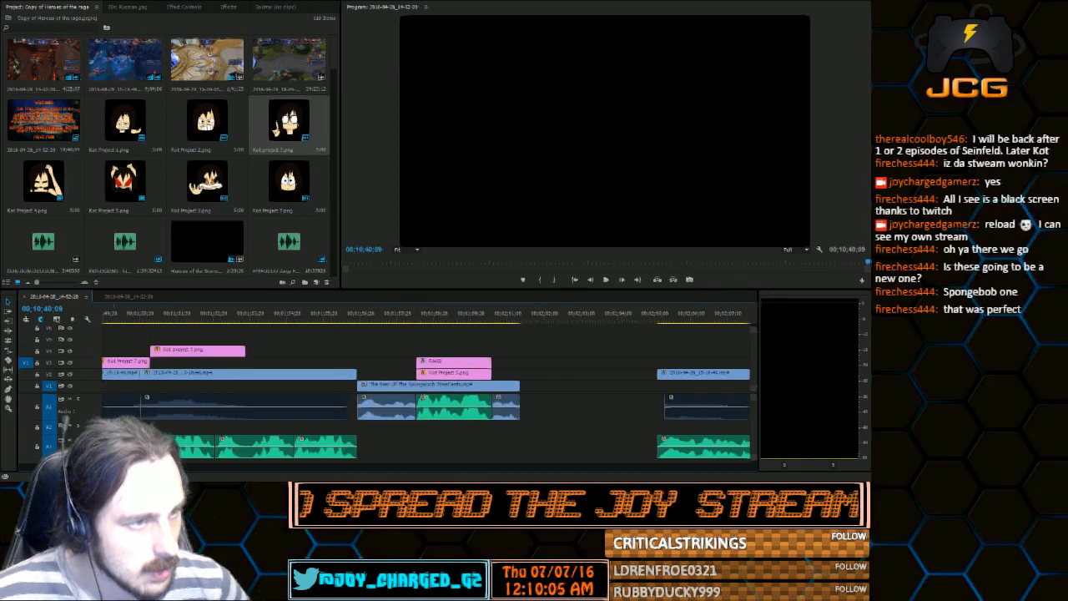
click(444, 380)
click(423, 322)
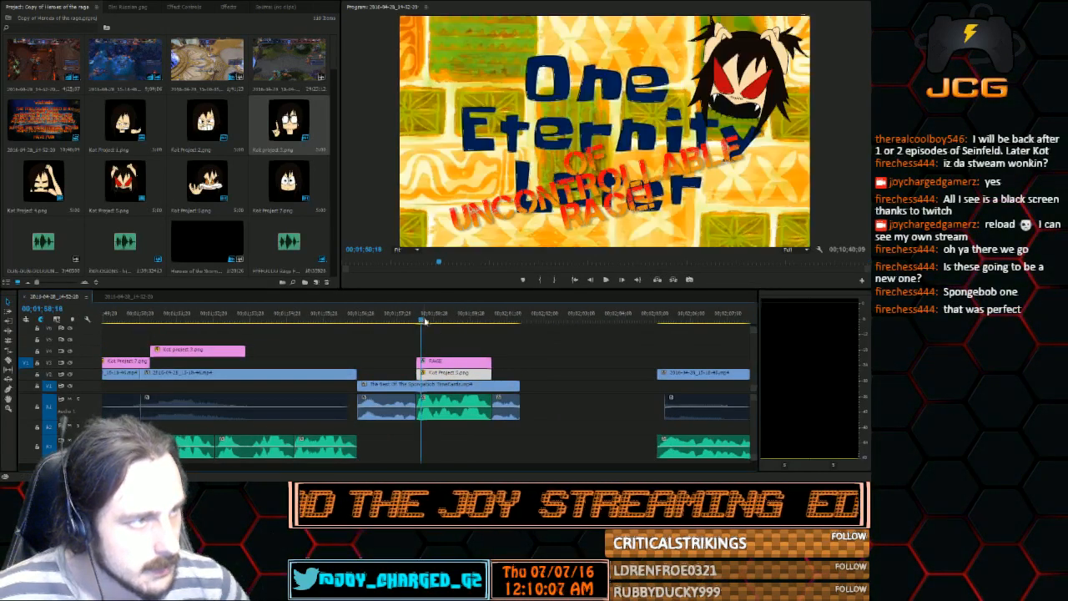
click(161, 322)
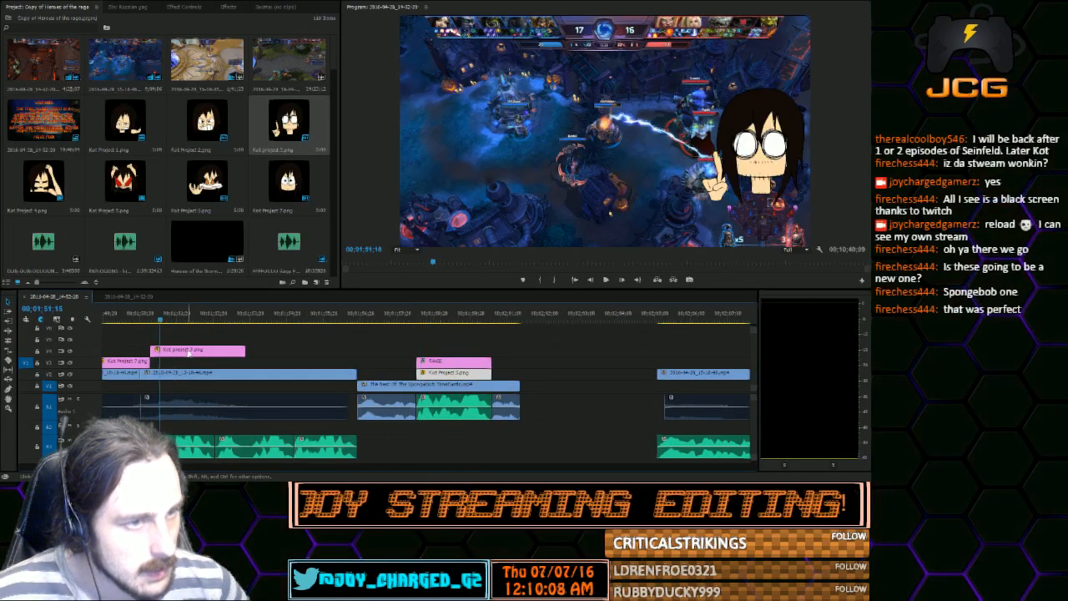
drag(190, 350, 190, 362)
Play the gameplay from just before Kot Project 3.png starts through to its end
click(152, 322)
drag(152, 322, 142, 322)
click(606, 280)
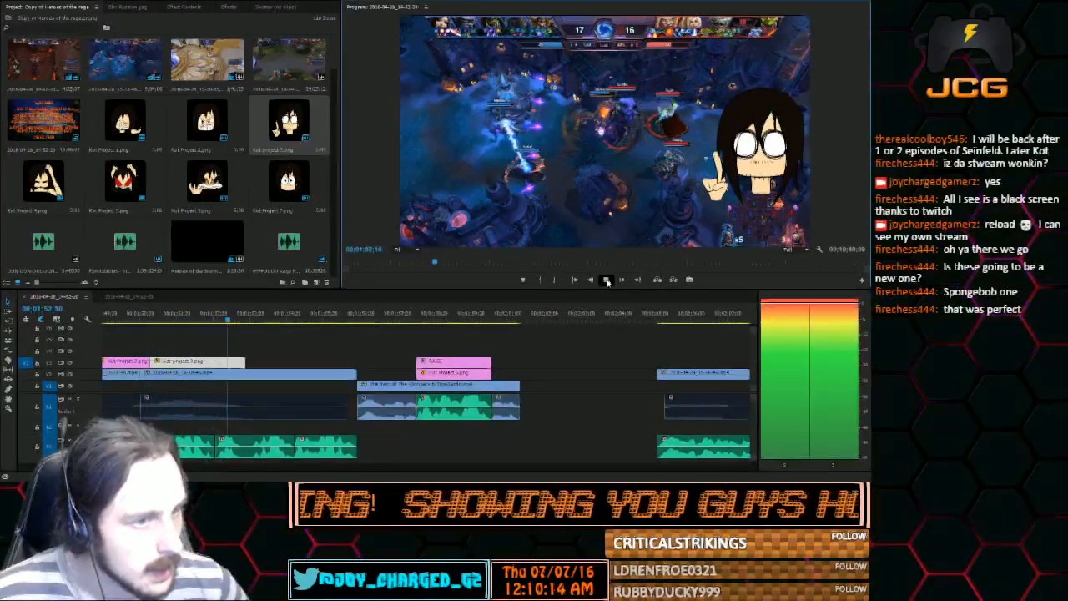
click(606, 280)
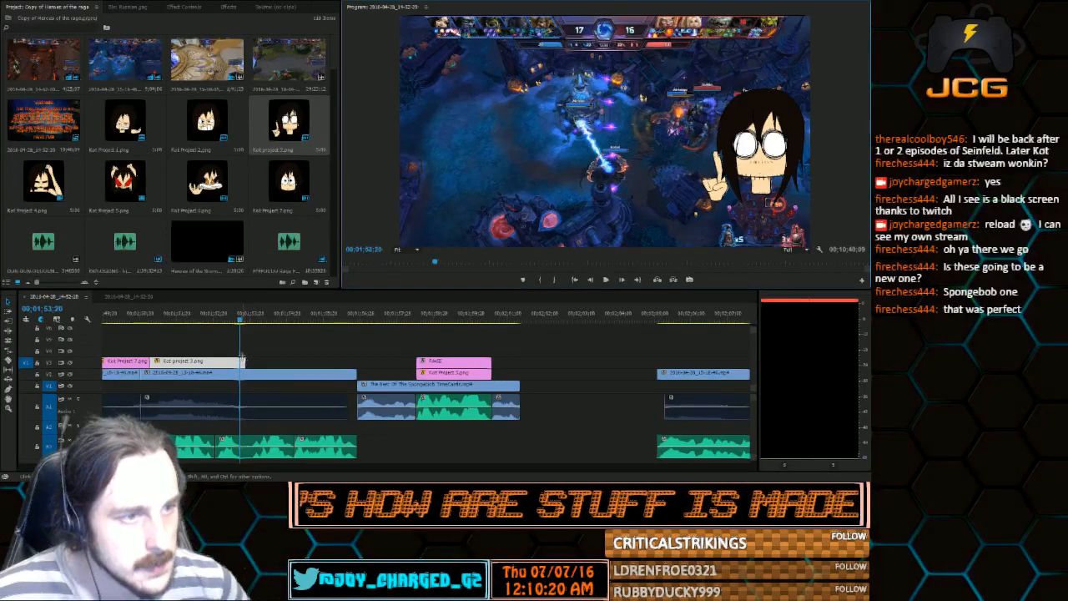
Trim the end of Kot Project 3.png to about 00;01;53;00 and scrub through the footage that follows
drag(143, 320, 210, 327)
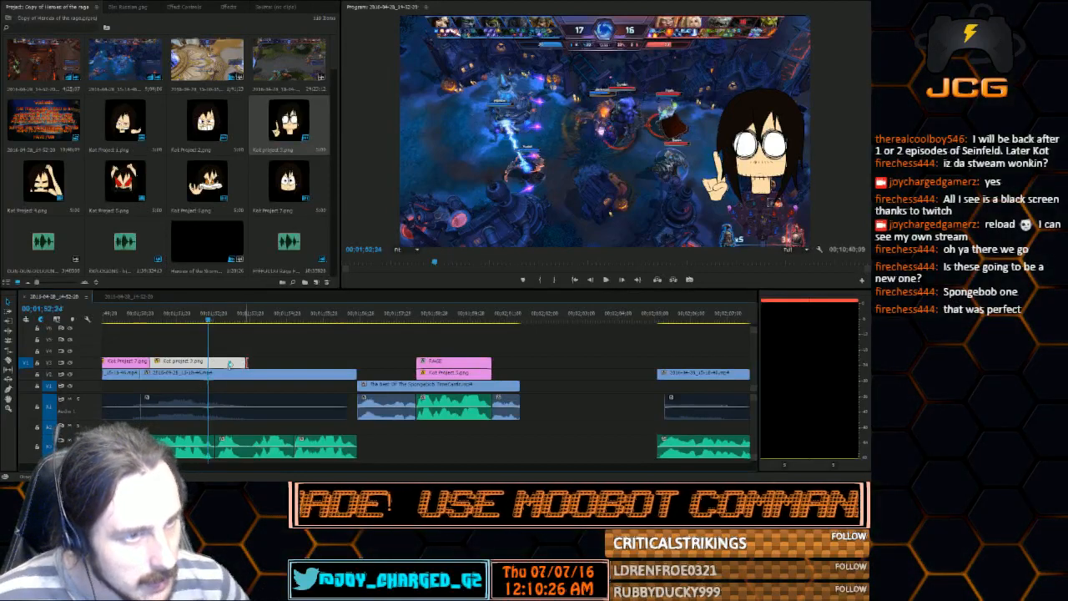
drag(238, 363, 213, 364)
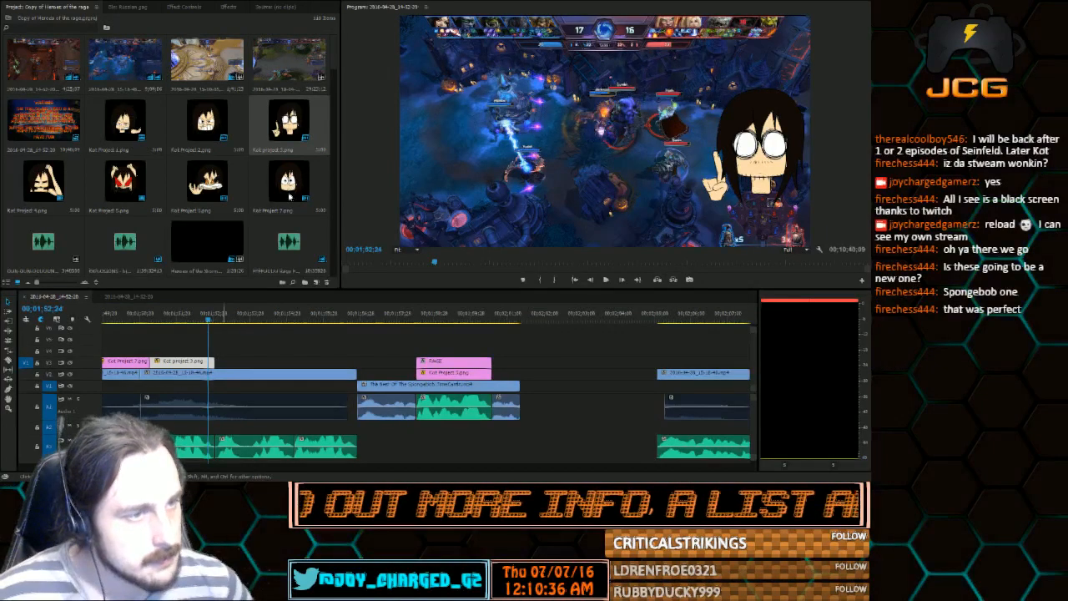
click(243, 319)
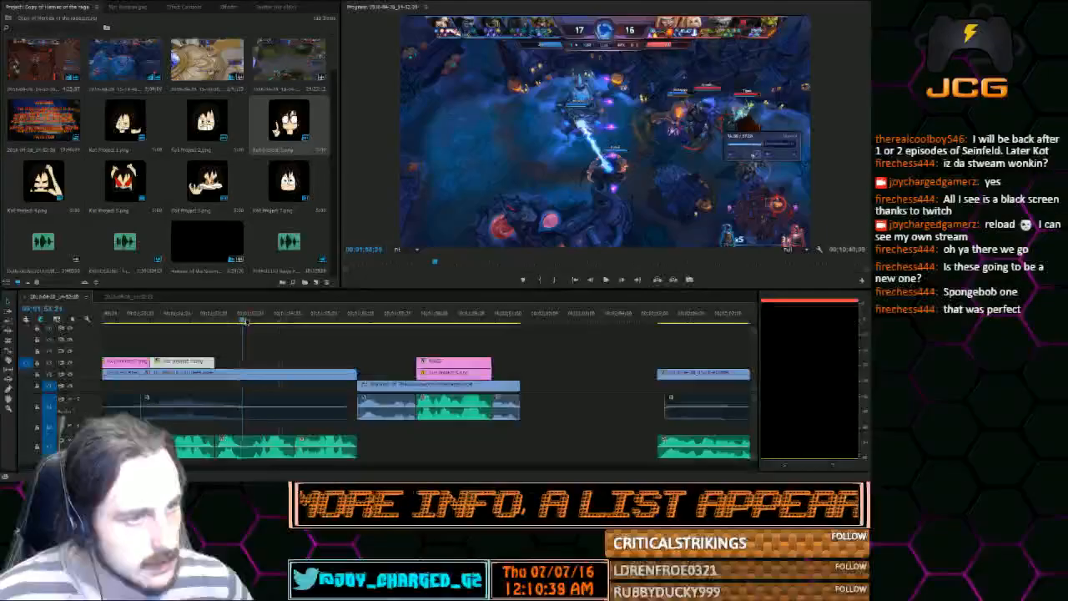
drag(246, 322, 218, 336)
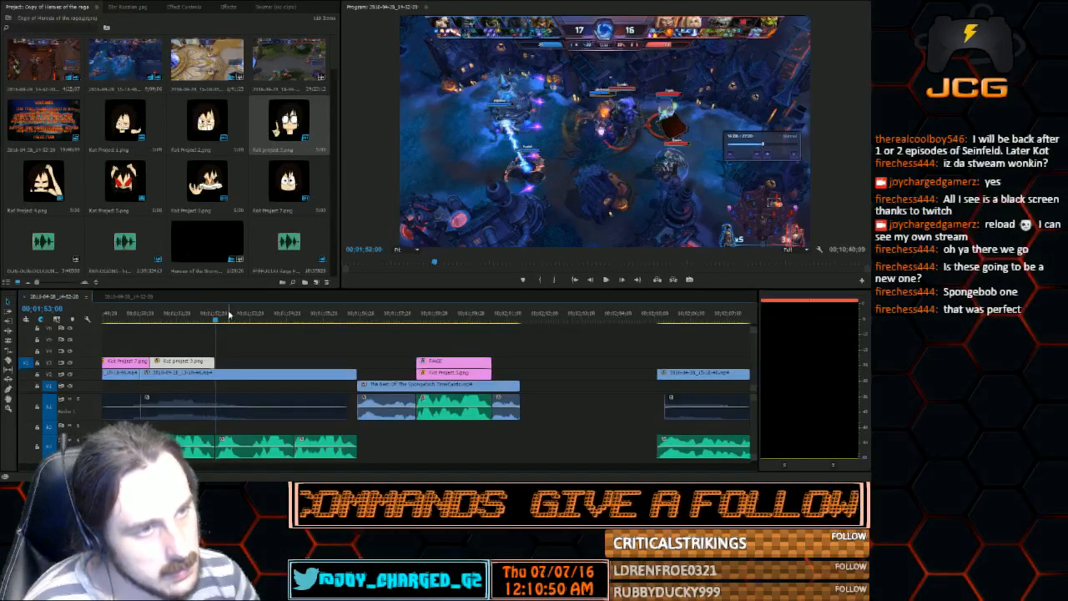
mouse_move(229, 315)
mouse_down()
mouse_move(249, 321)
mouse_move(241, 326)
mouse_up()
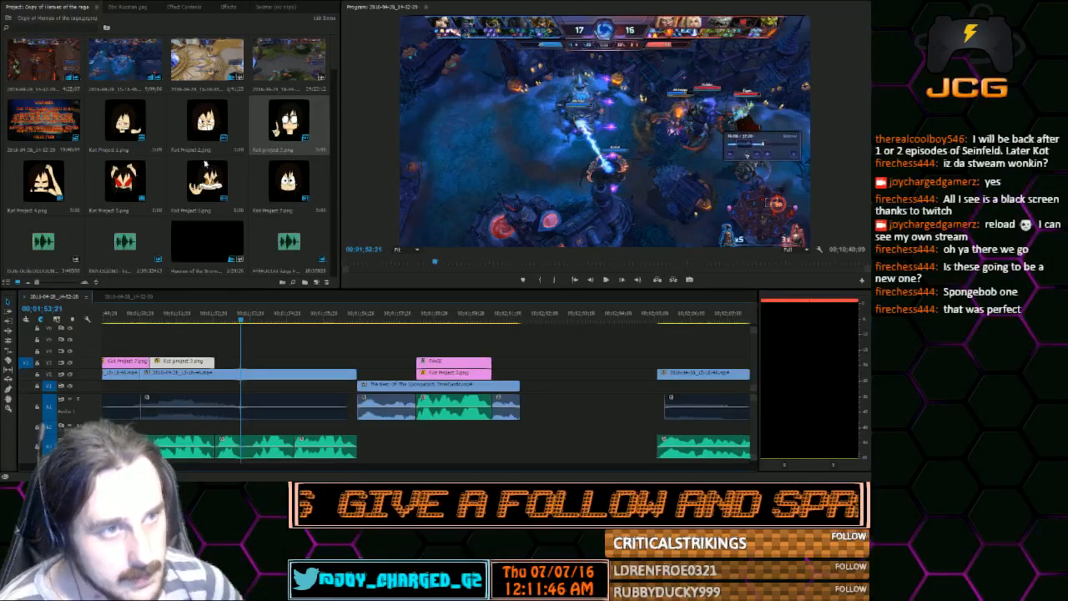
Try Kot Project 1.png directly after Kot Project 3.png, preview it briefly, and delete it
drag(123, 121, 221, 360)
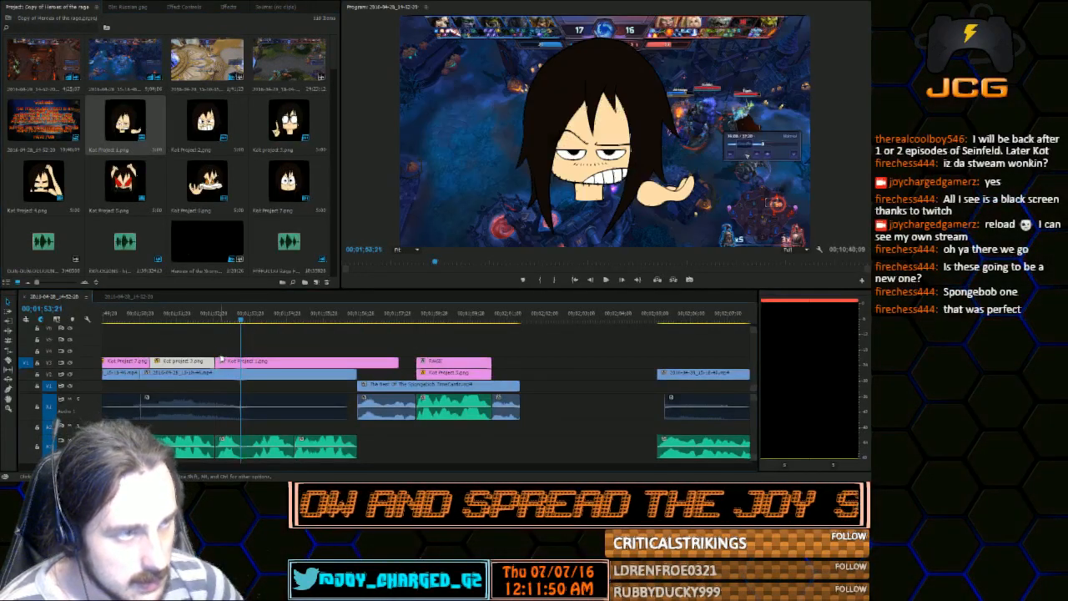
click(210, 319)
key(space)
key(space)
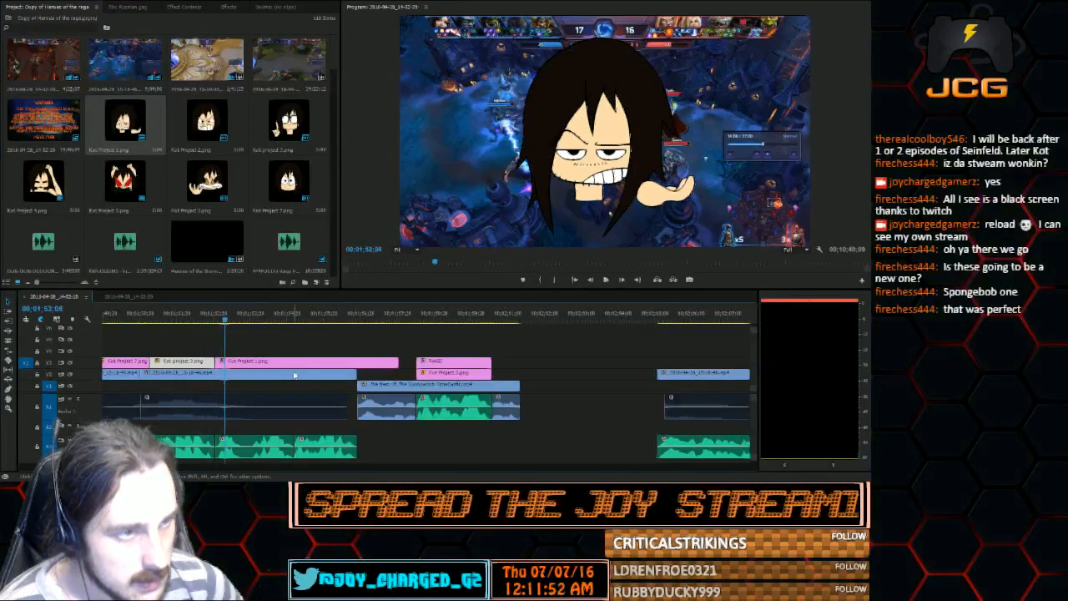
click(294, 361)
key(Delete)
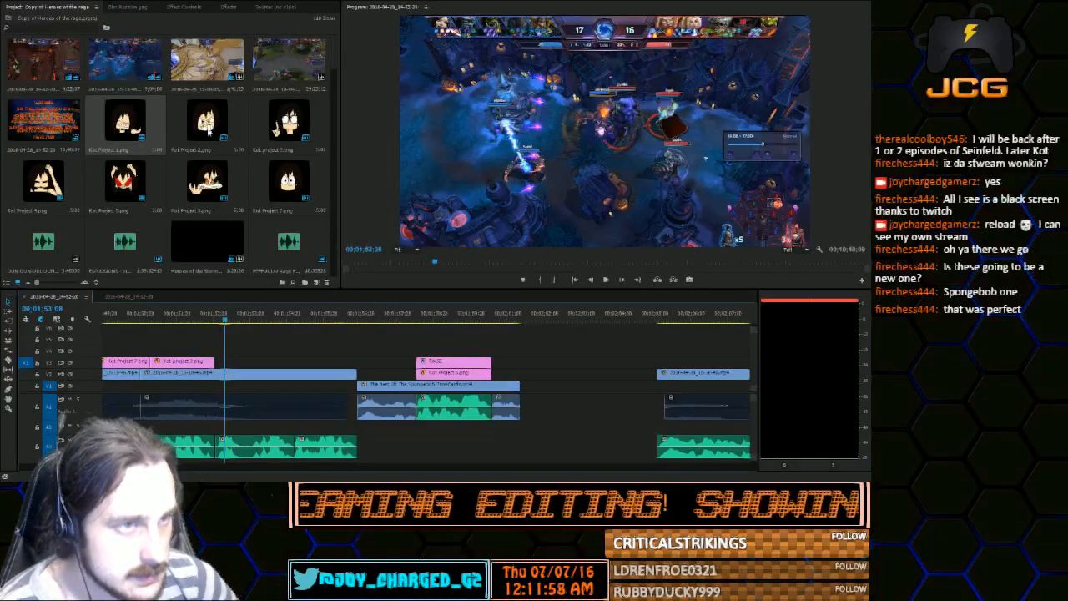
Place Kot Project 2.png one track above Kot Project 3.png from about 00;01;53;00, and extend Kot Project 3.png to the gameplay clip's end
drag(207, 125, 214, 361)
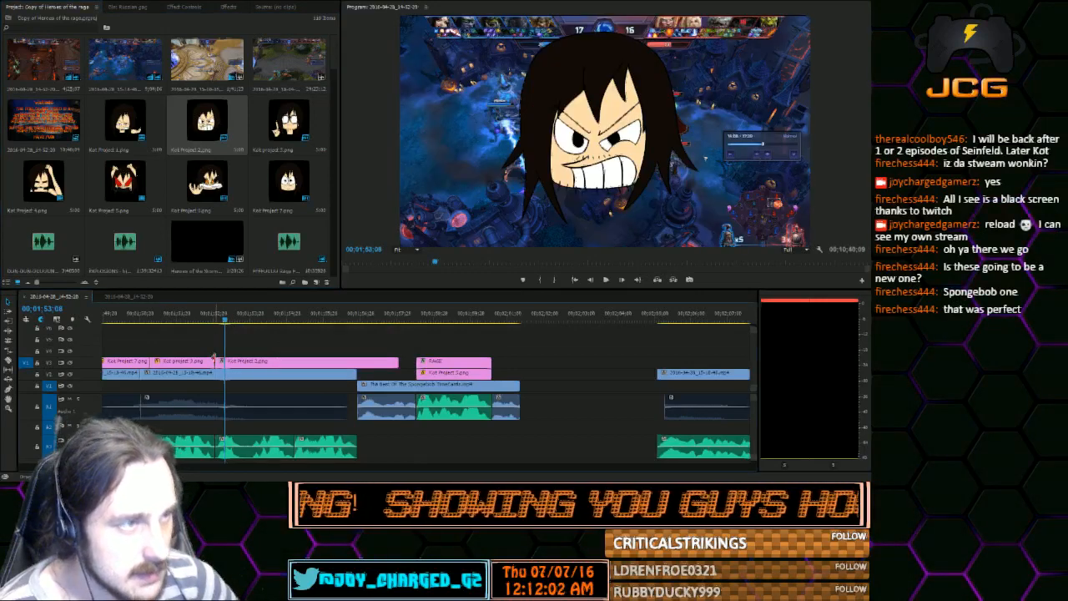
drag(283, 361, 284, 351)
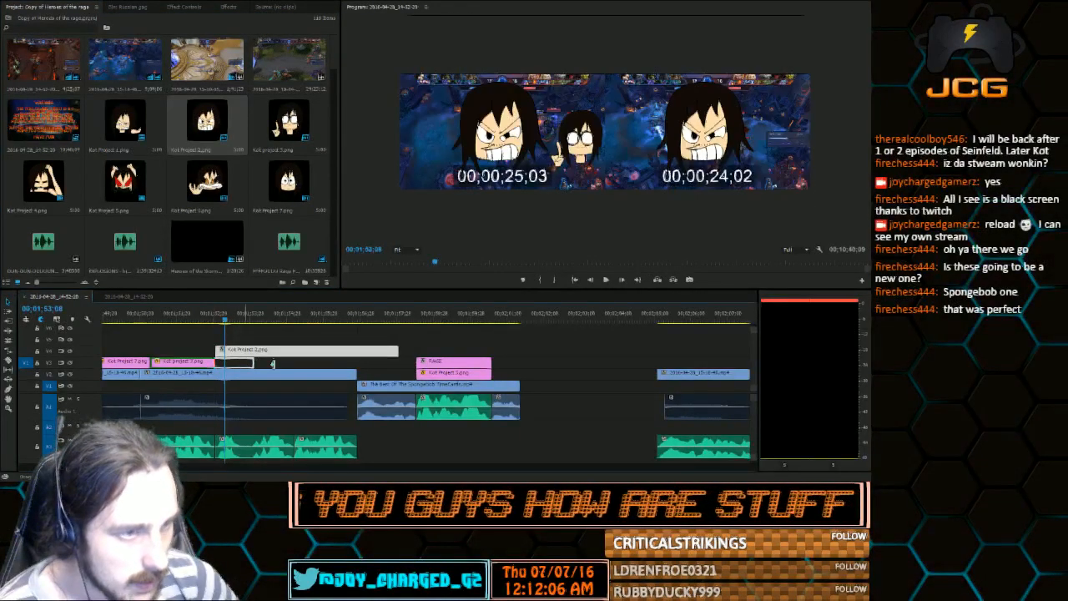
drag(355, 363, 348, 357)
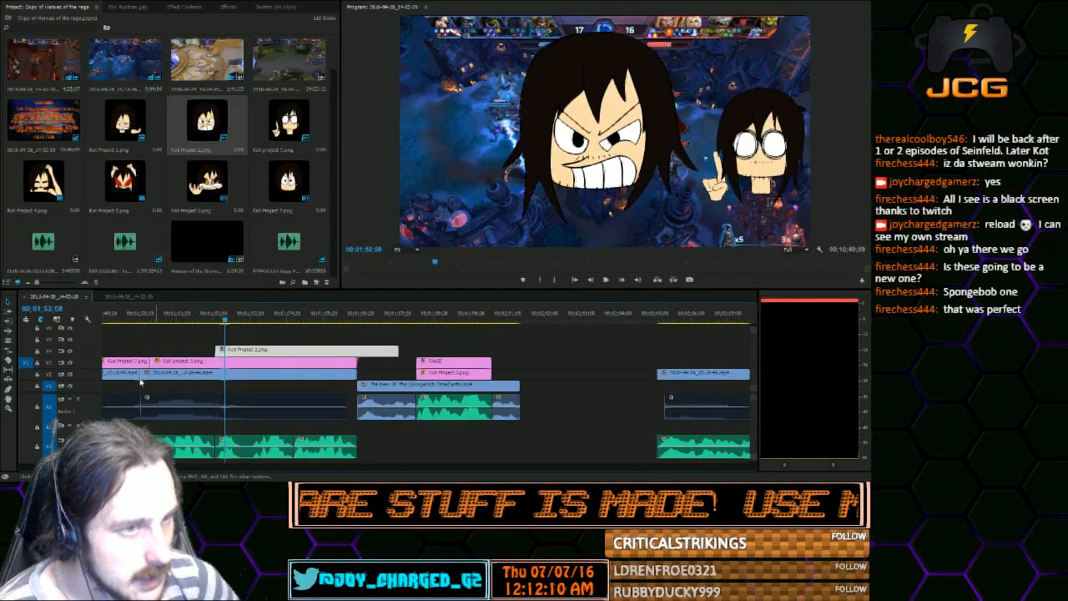
click(8, 361)
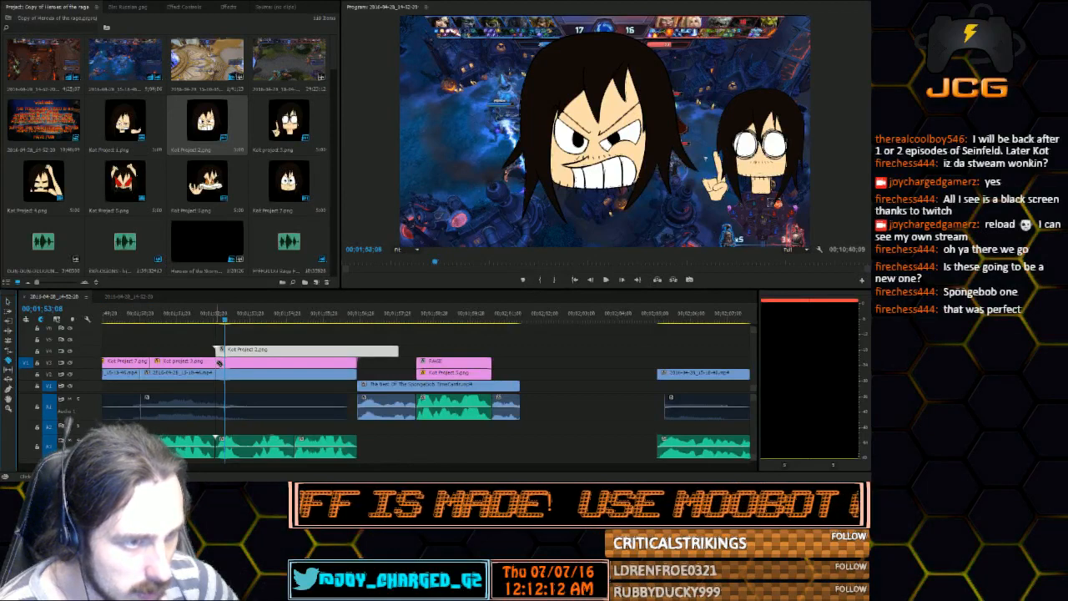
click(220, 362)
click(13, 308)
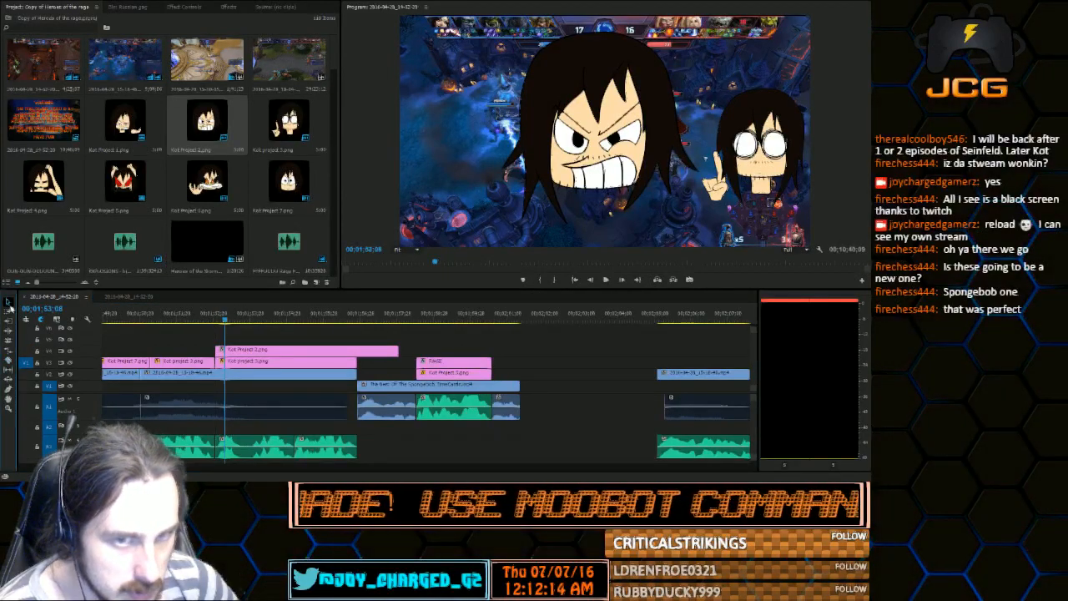
key(ctrl+z)
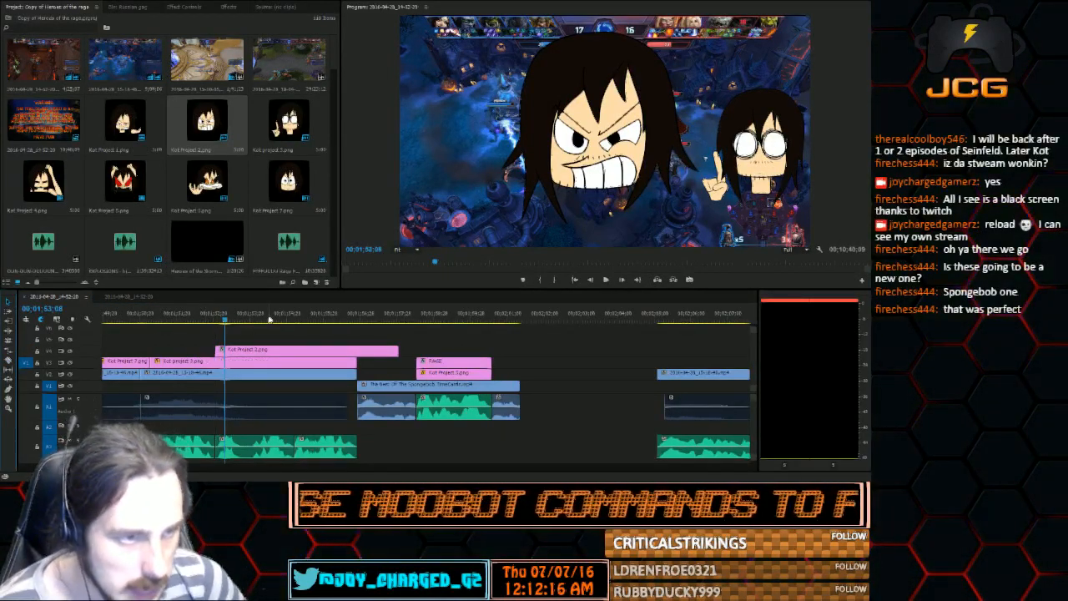
Split Kot Project 3.png at 00;01;54;01 and trim Kot Project 2.png above it to run from that cut to the gameplay clip's end
drag(227, 318, 255, 330)
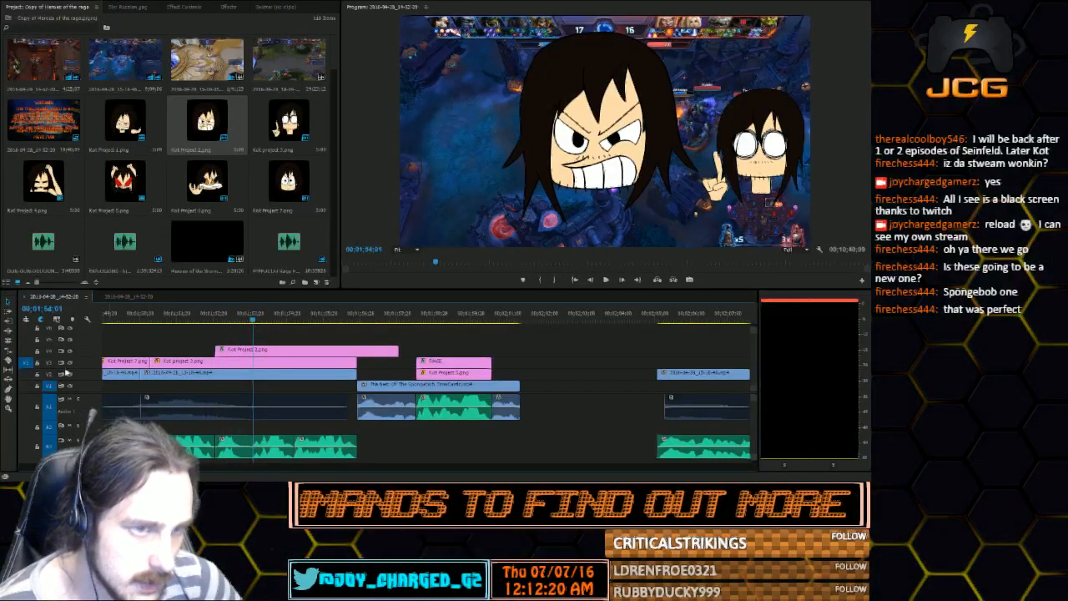
click(9, 360)
click(253, 361)
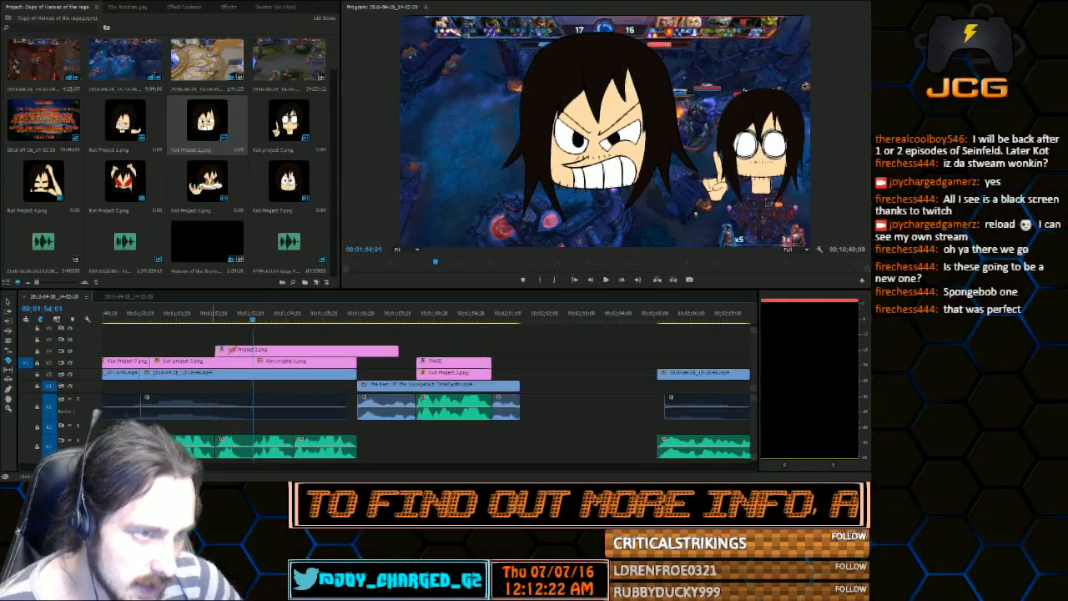
click(9, 301)
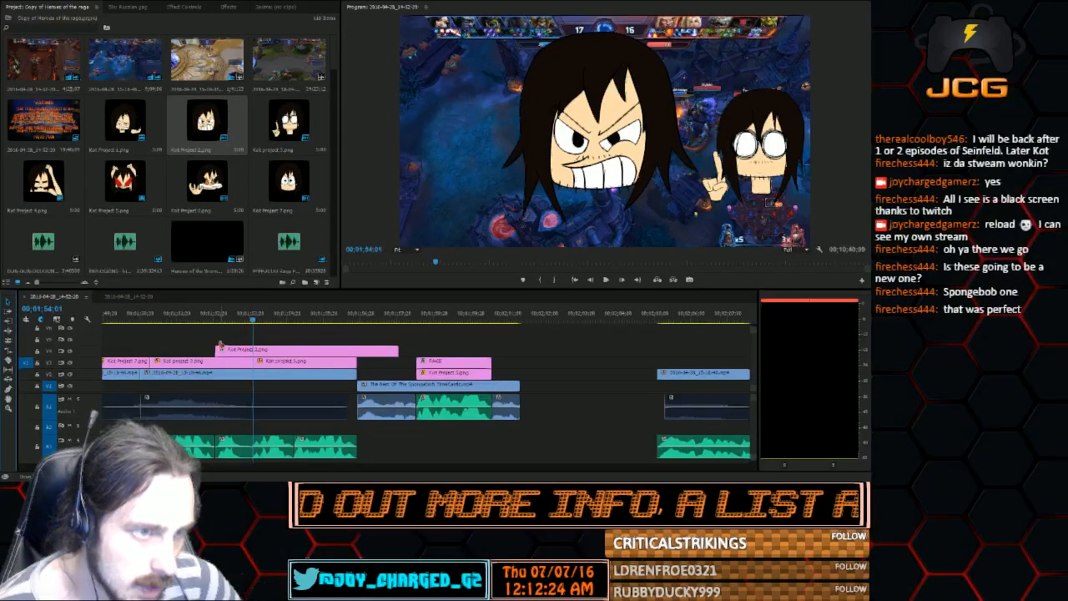
drag(220, 345, 253, 349)
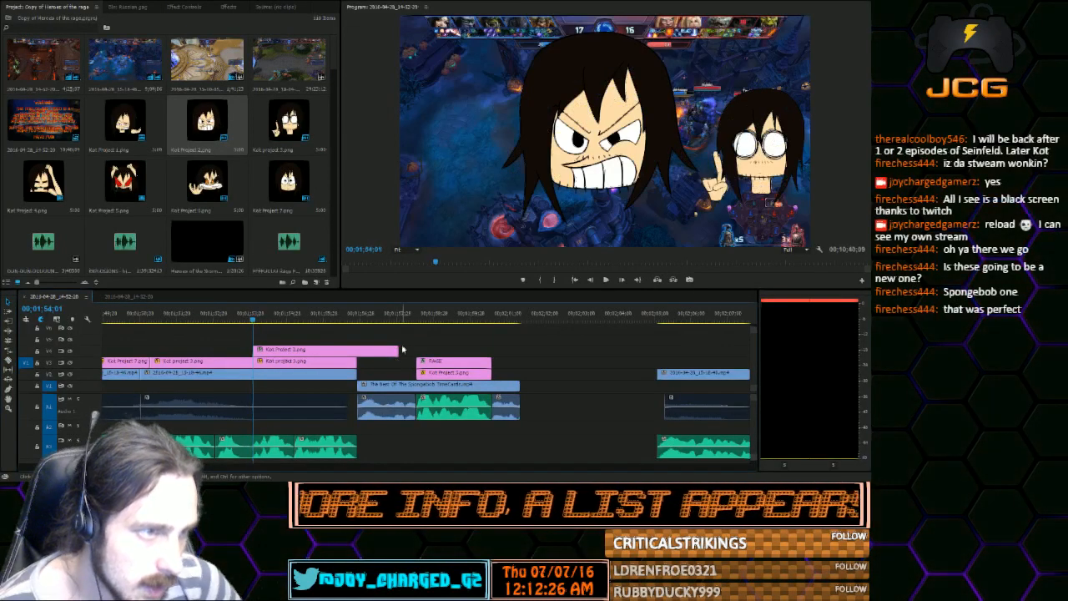
drag(398, 349, 354, 350)
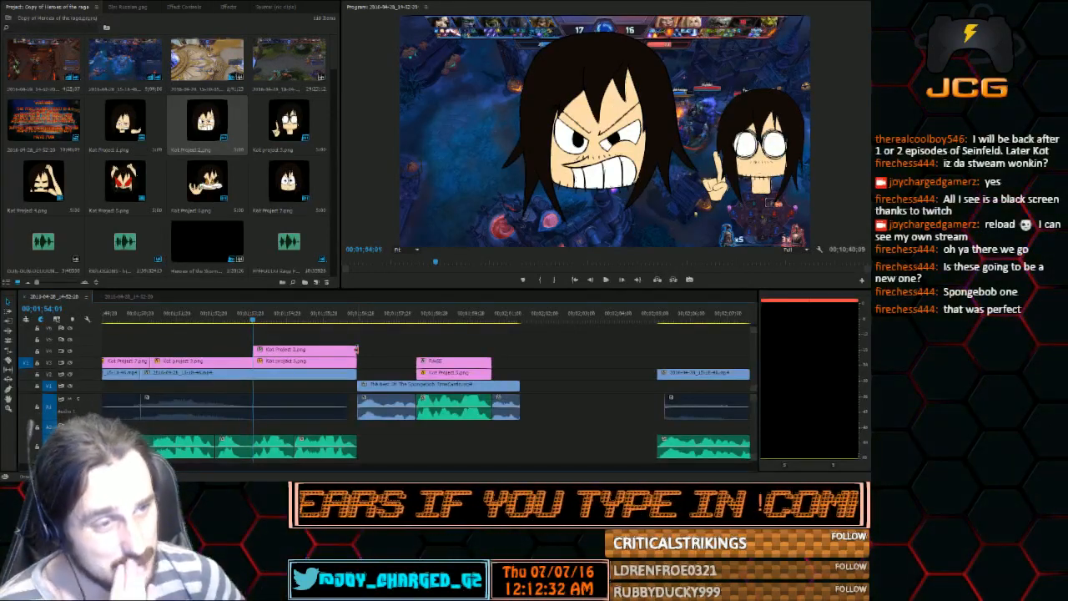
Shrink Kot Project 2.png in the frame and move it over the smaller glasses-wearing Kot character
double_click(607, 144)
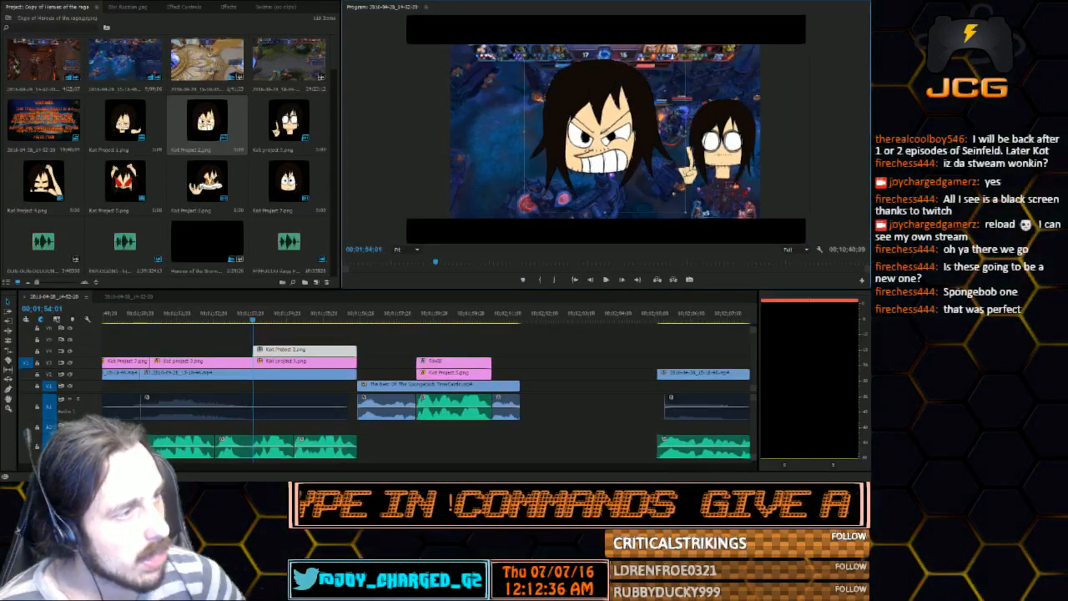
drag(607, 144, 690, 143)
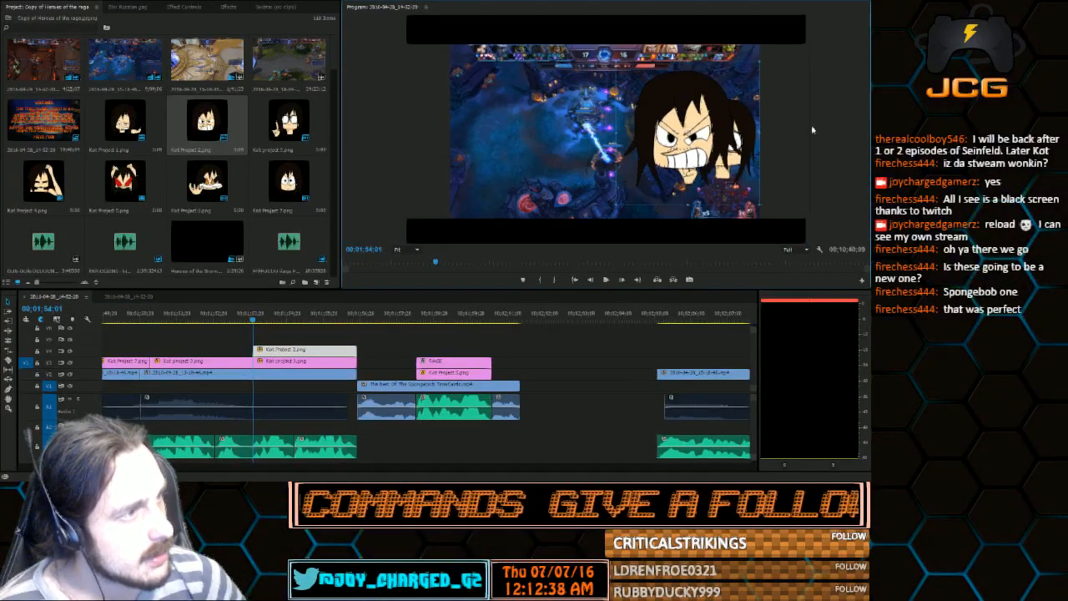
drag(758, 133, 743, 135)
drag(723, 146, 761, 159)
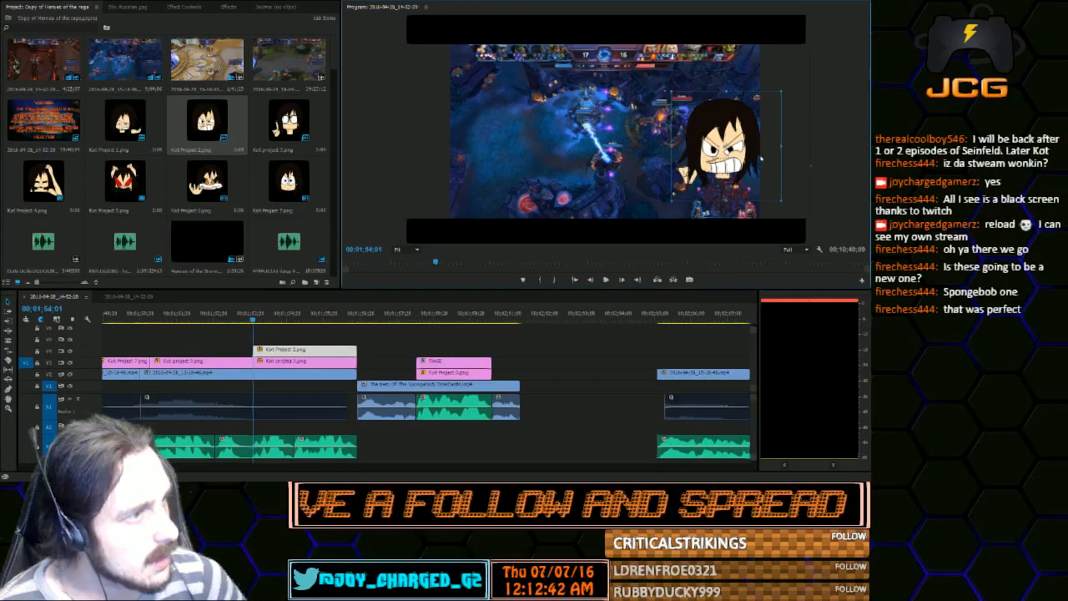
click(859, 156)
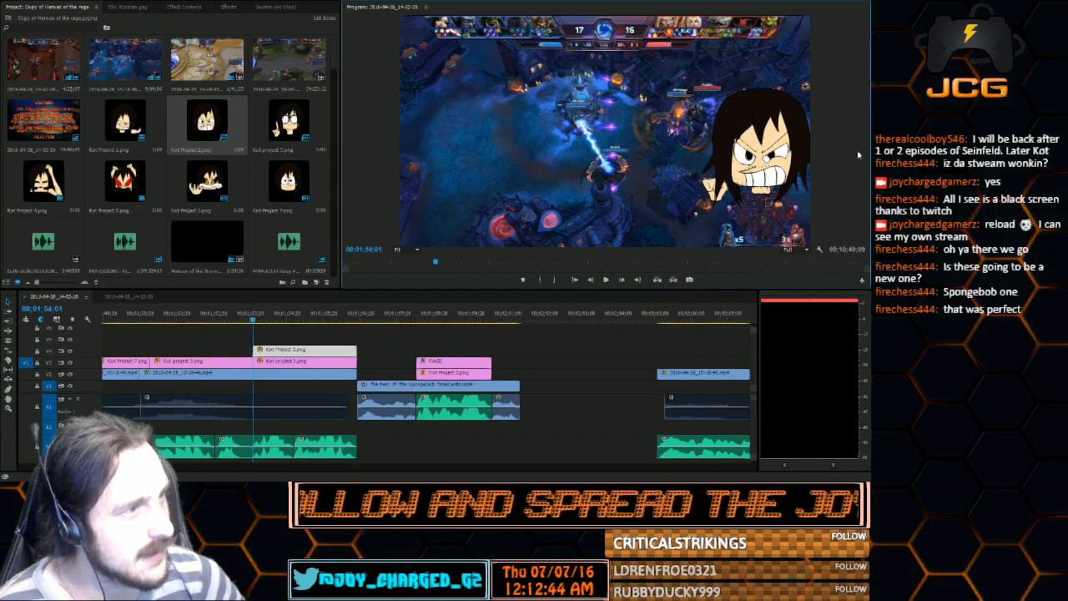
Replace the second part of Kot Project 3.png with Kot Project 2.png on the same track, and play the section
click(322, 364)
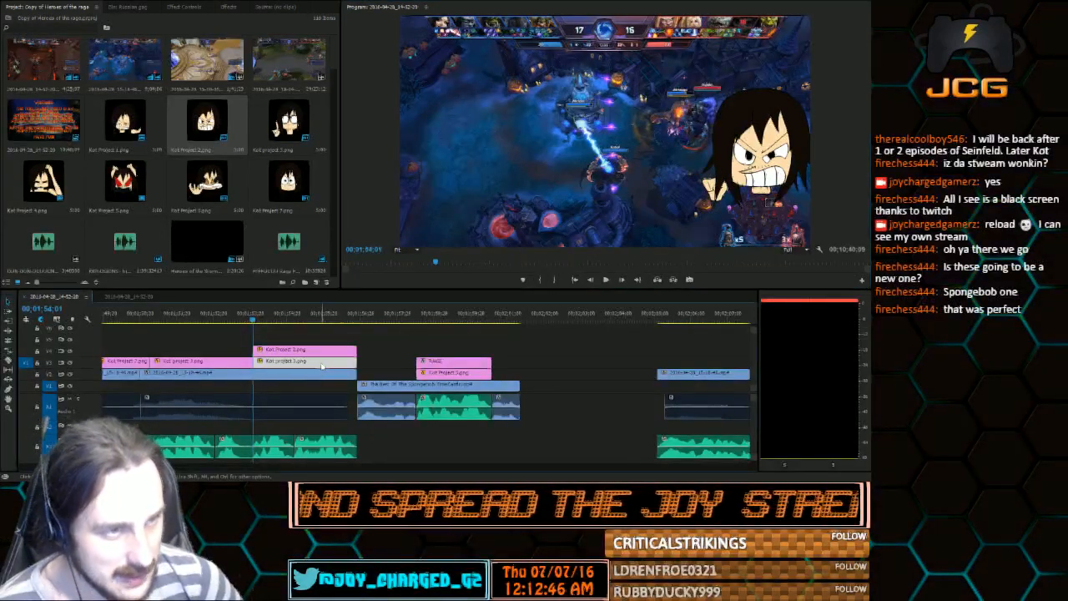
key(Delete)
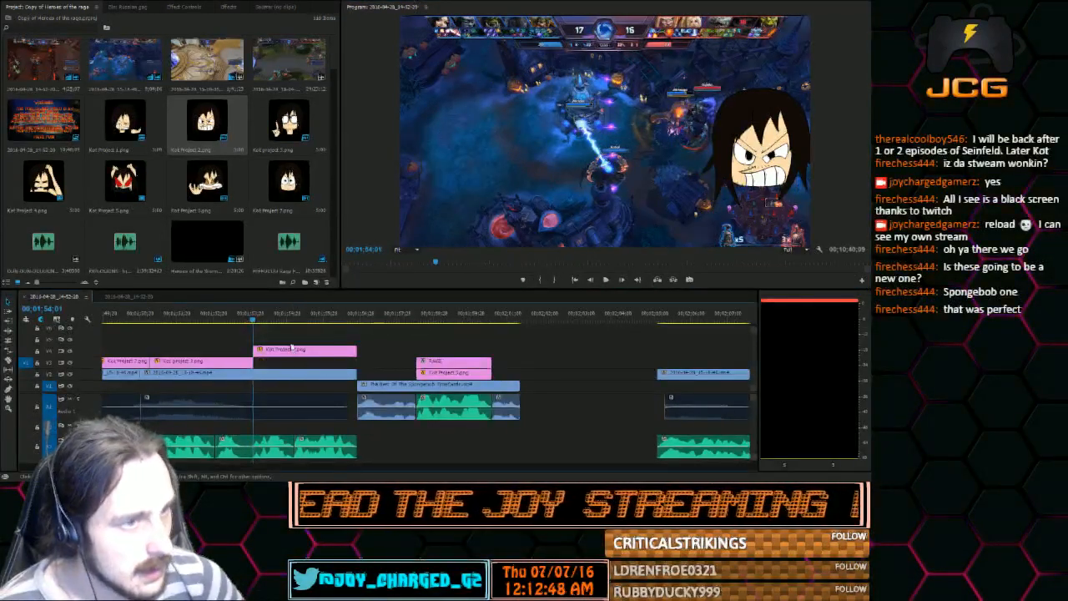
drag(291, 349, 291, 361)
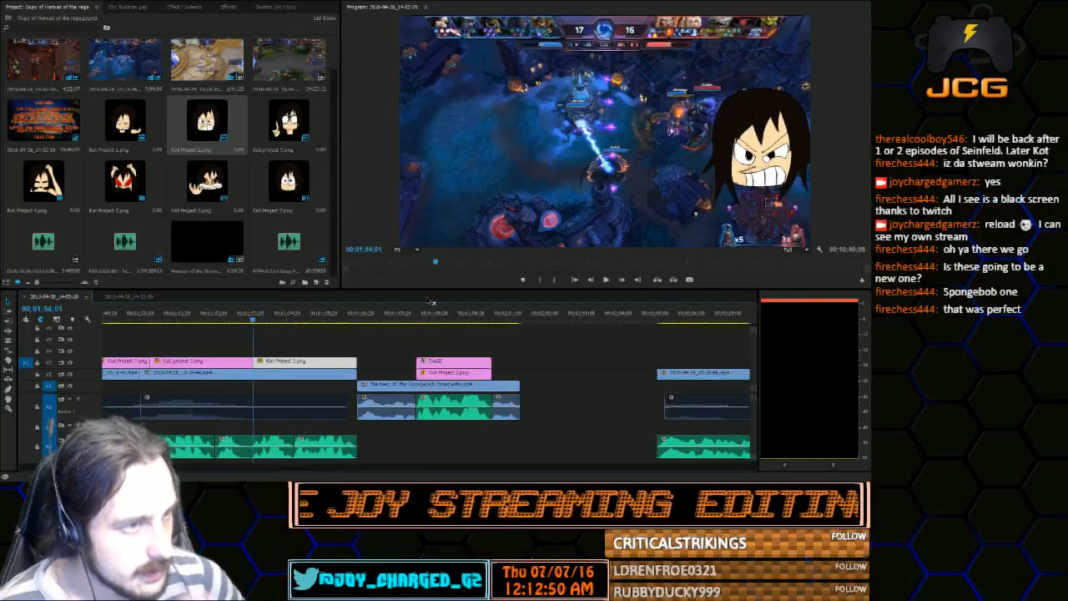
click(606, 280)
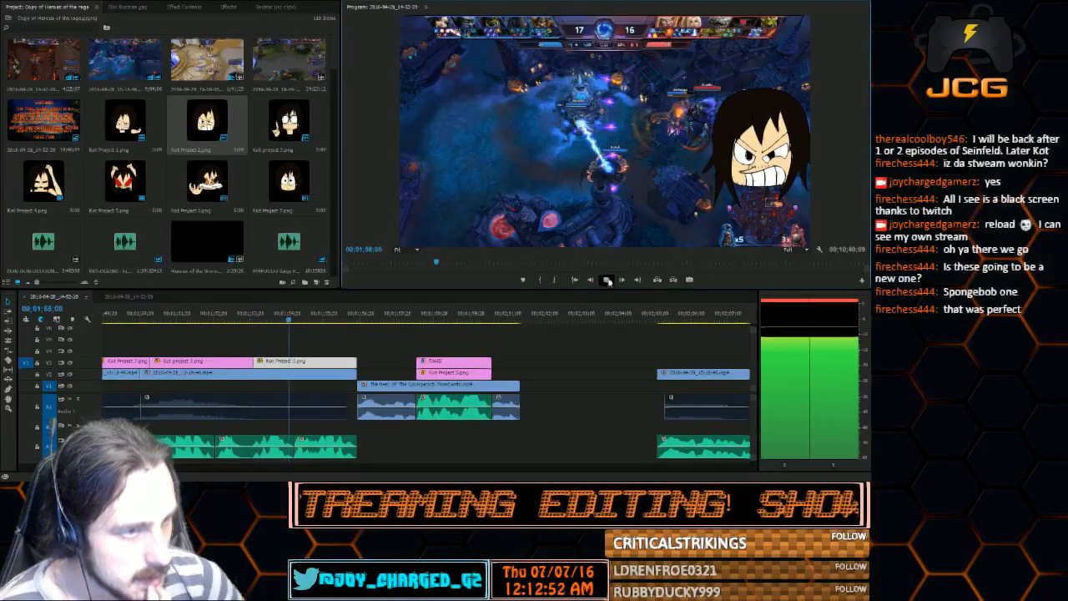
click(608, 282)
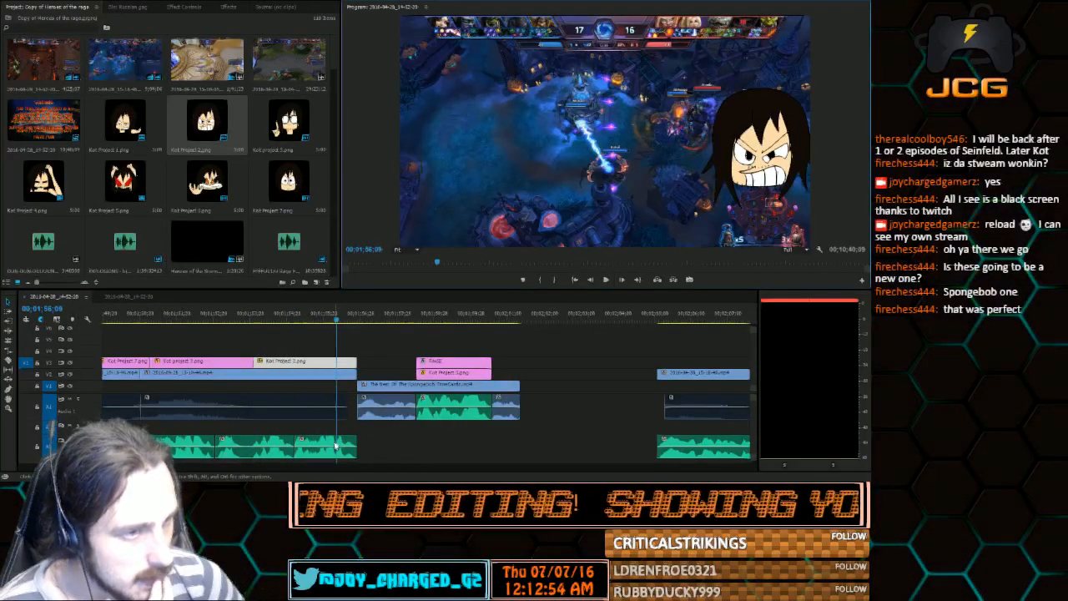
Move the last voice clip under the gameplay slightly later, and shift the SpongeBob time card, RAGE title and their accompanying clips later
drag(336, 445, 363, 445)
drag(378, 336, 423, 402)
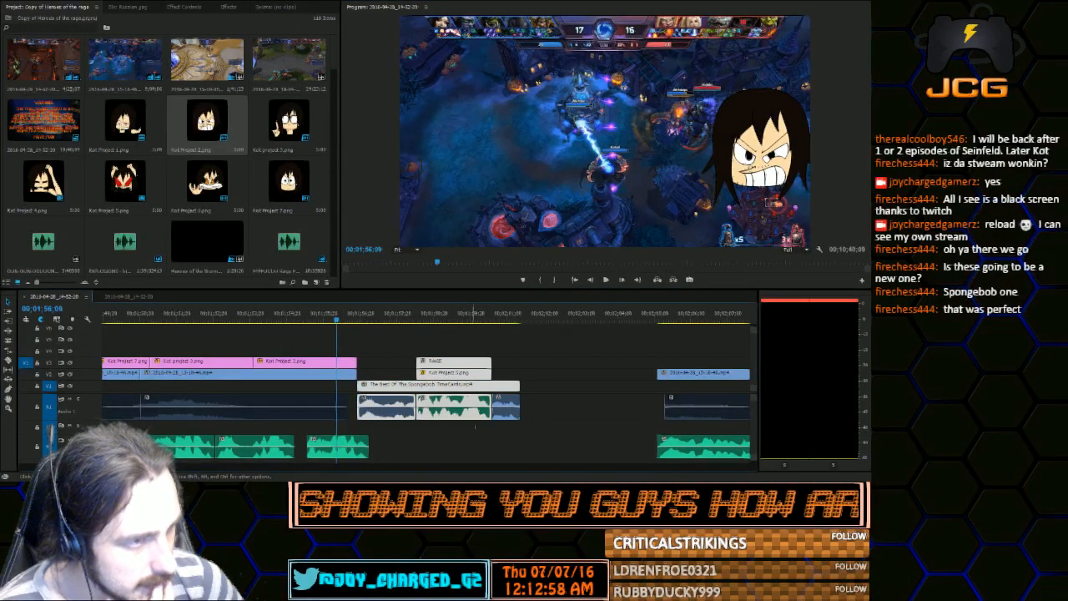
drag(475, 426, 510, 429)
drag(455, 362, 482, 362)
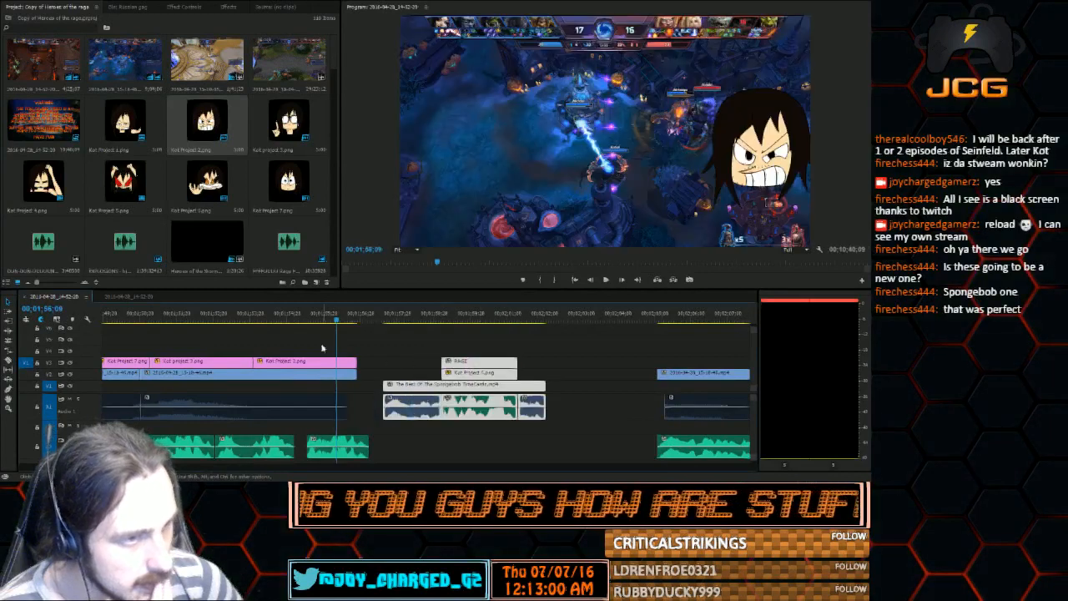
Extend the preceding voice clip to meet the moved one, and lengthen the gameplay and Kot Project 2.png to cover the voice audio's end
drag(280, 314, 295, 314)
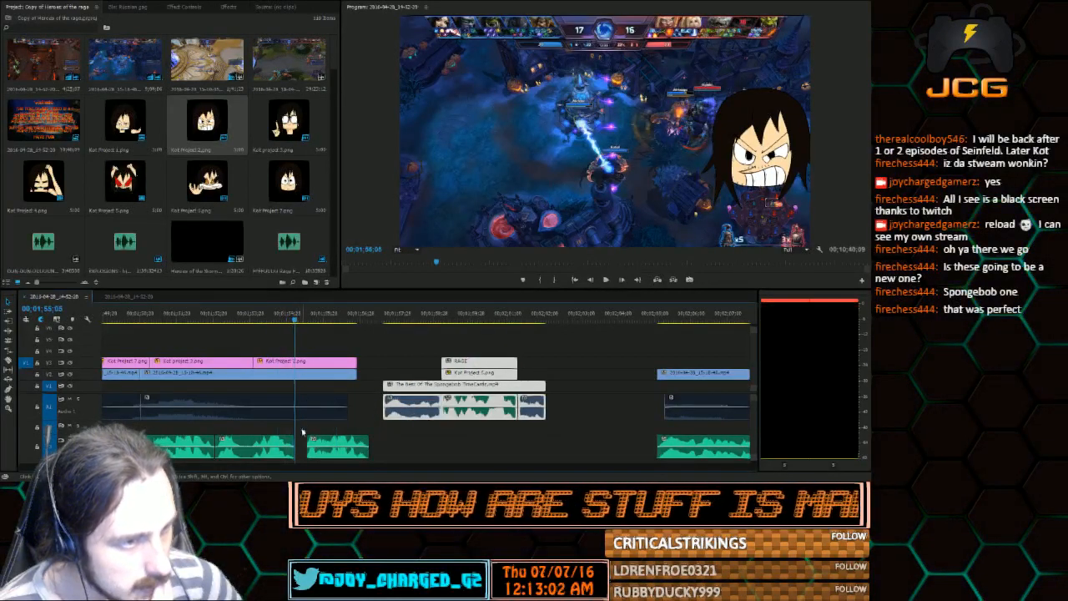
drag(294, 442, 306, 443)
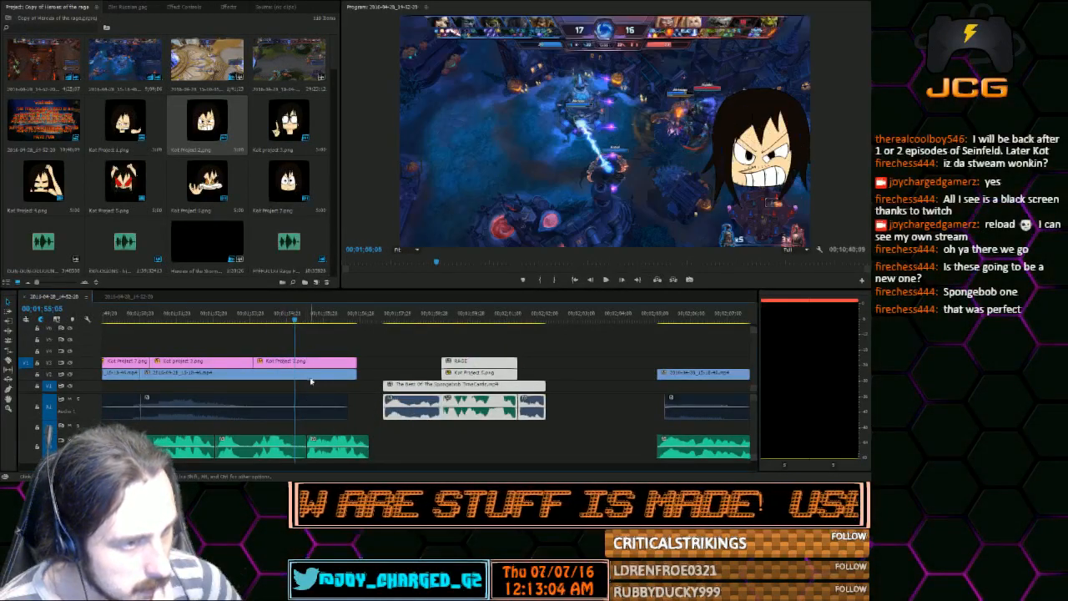
drag(293, 327, 305, 331)
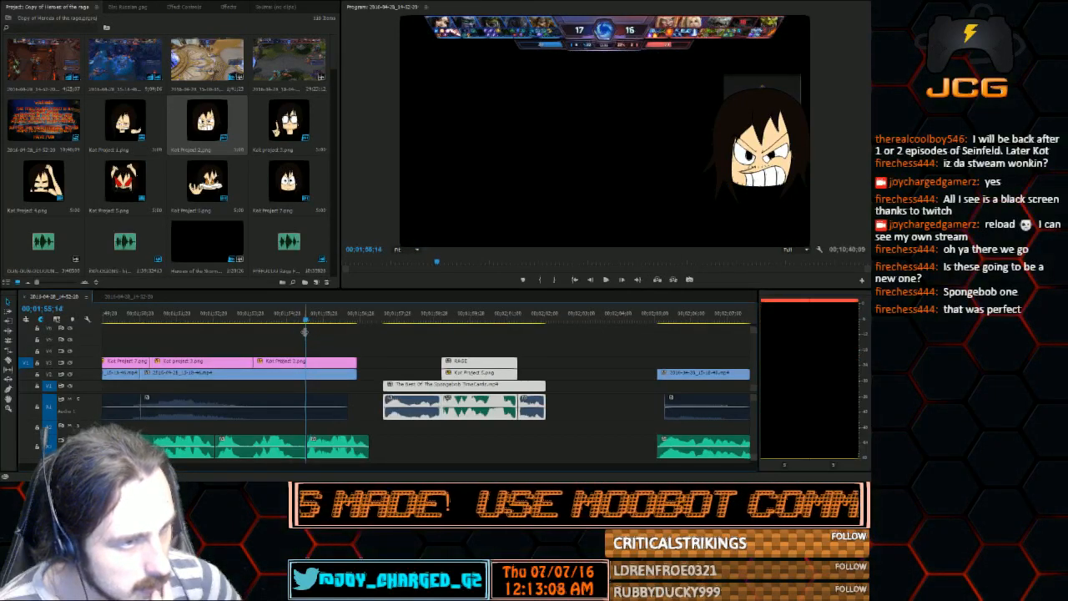
drag(350, 406, 372, 361)
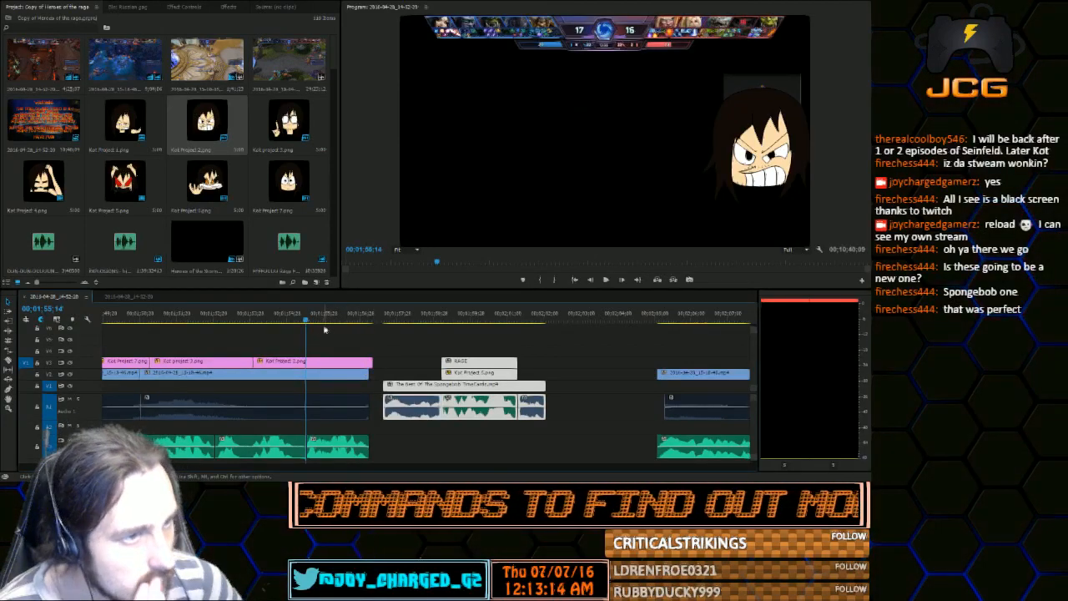
Play and scrub through the extended gameplay section from about 00;01;55;14 to its end
click(317, 319)
key(space)
click(310, 319)
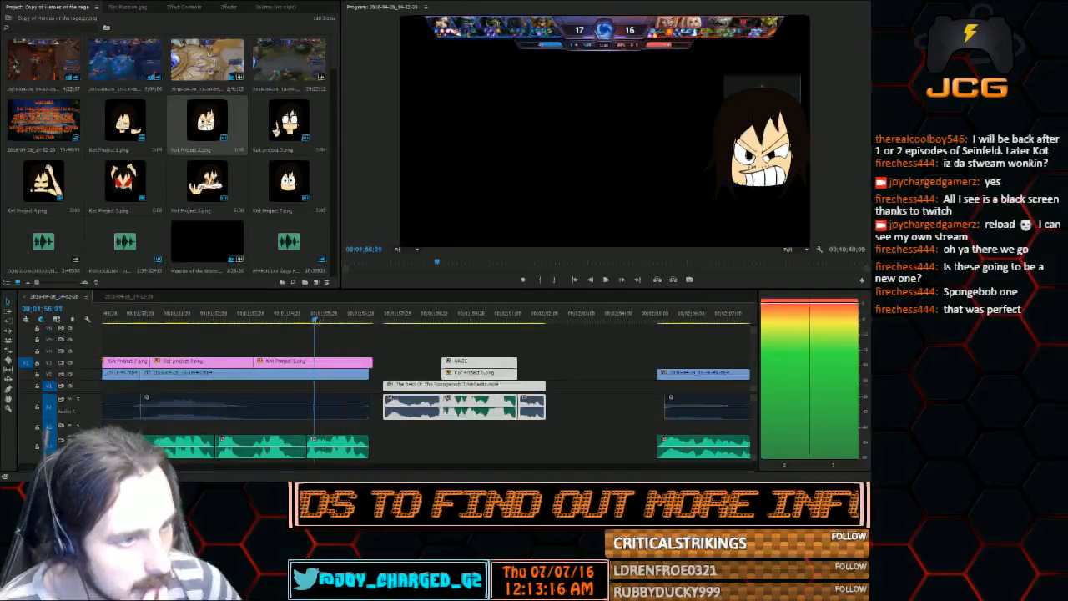
drag(312, 321, 355, 320)
key(space)
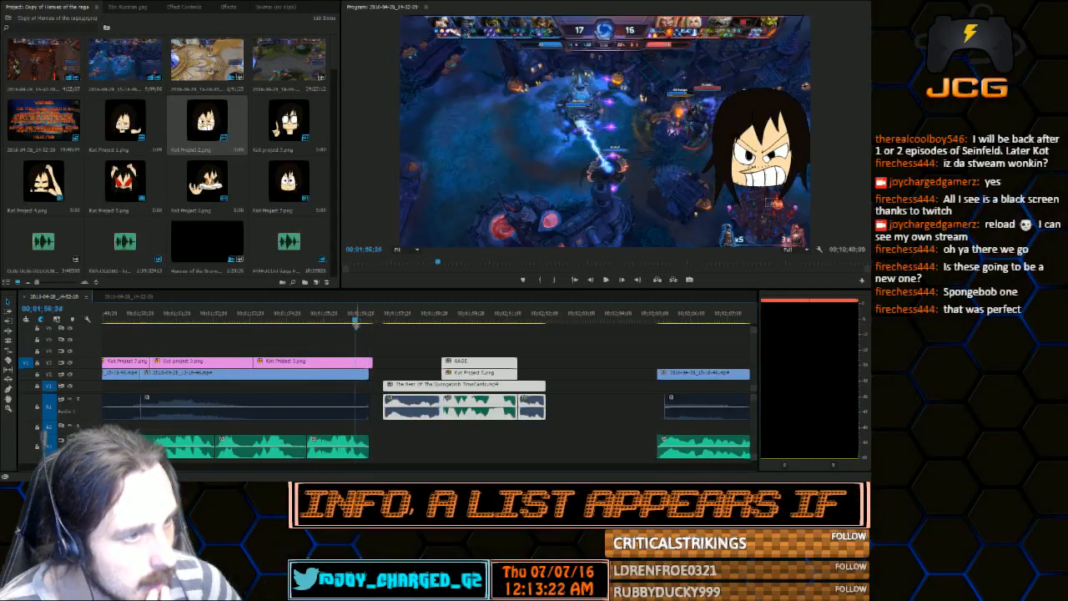
Trim Kot Project 2.png to the gameplay clip's end and close the gap before the SpongeBob time card
drag(369, 364, 368, 365)
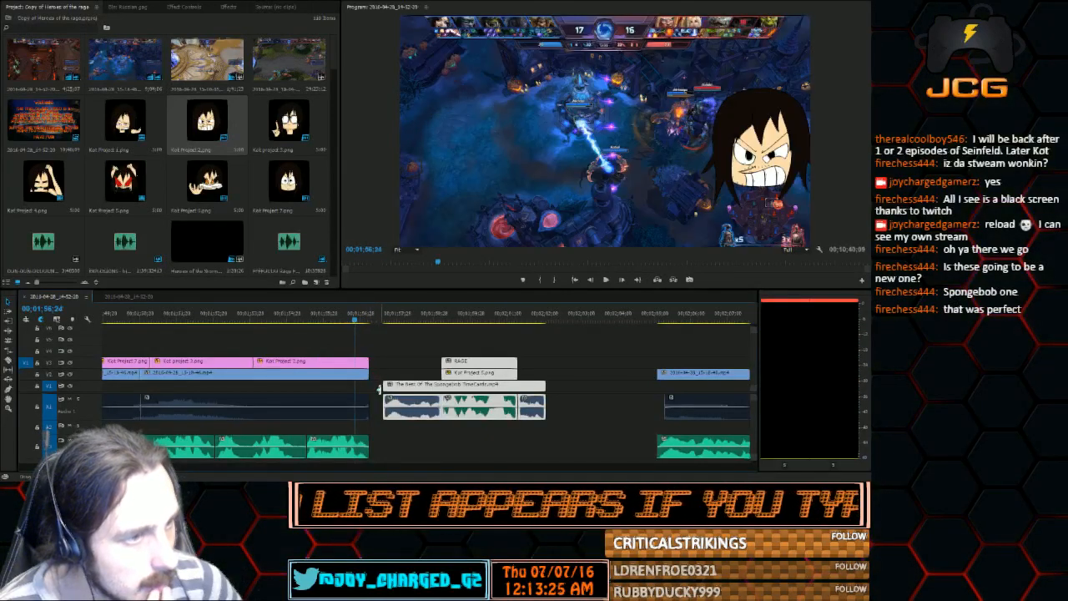
click(376, 390)
click(372, 384)
click(376, 405)
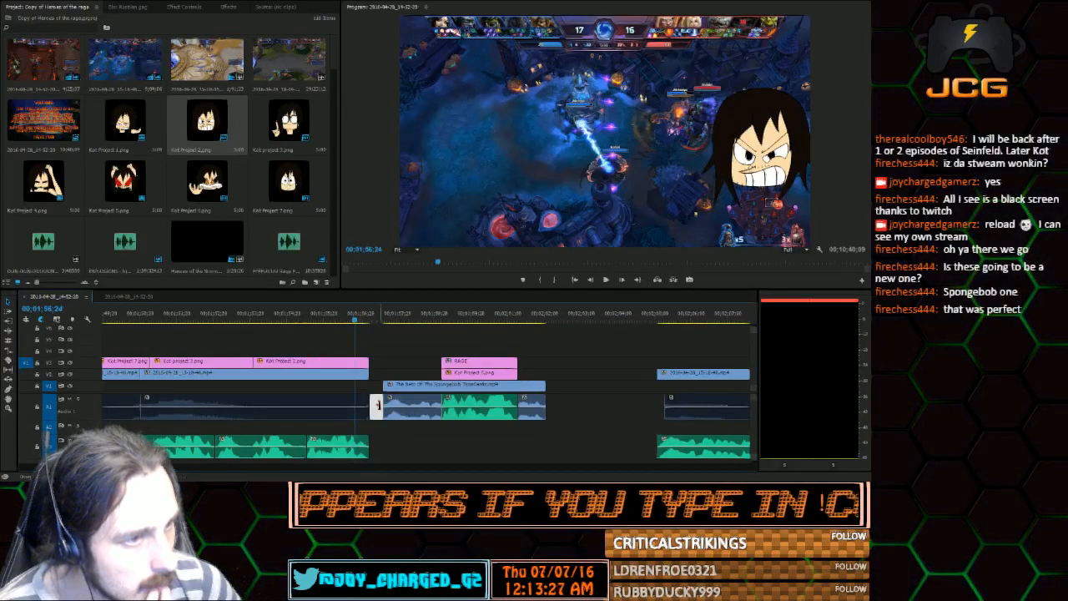
key(Delete)
Split Kot Project 2.png at 00;01;55;15 and place Kot Project 6.png one track above its second part, ending with the gameplay clip
drag(315, 320, 308, 321)
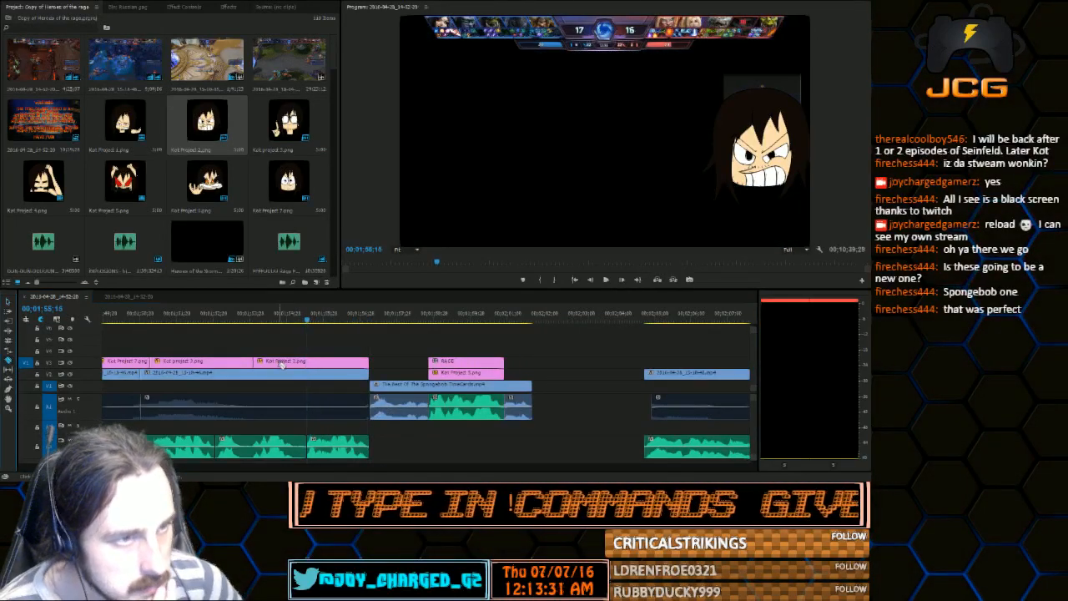
click(307, 362)
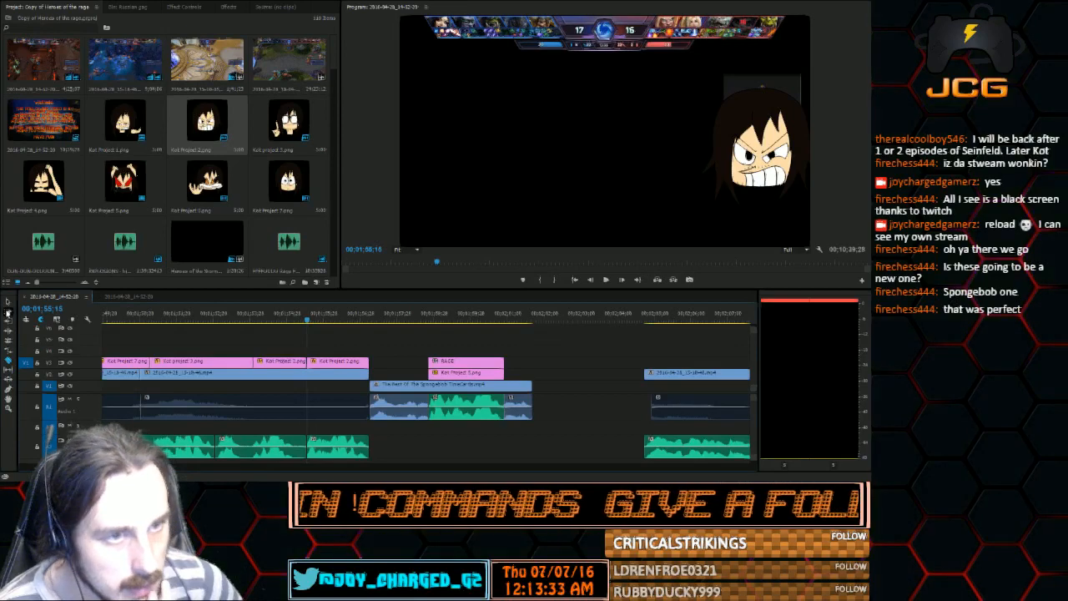
click(8, 302)
drag(213, 202, 368, 350)
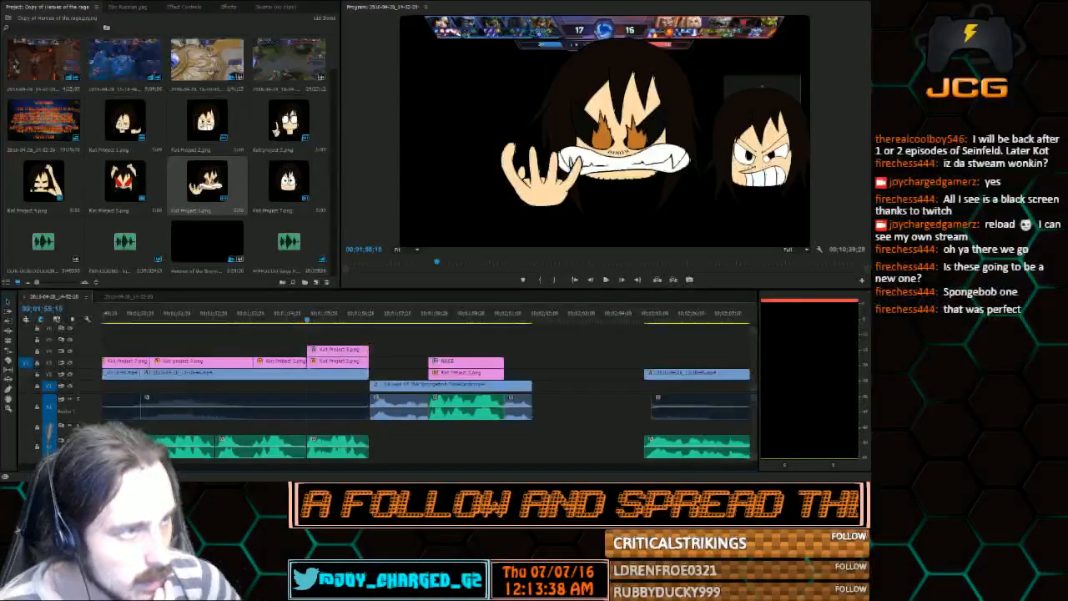
Shrink Kot Project 6.png in the frame and position it over the smaller Kot character
click(658, 138)
drag(687, 131, 820, 146)
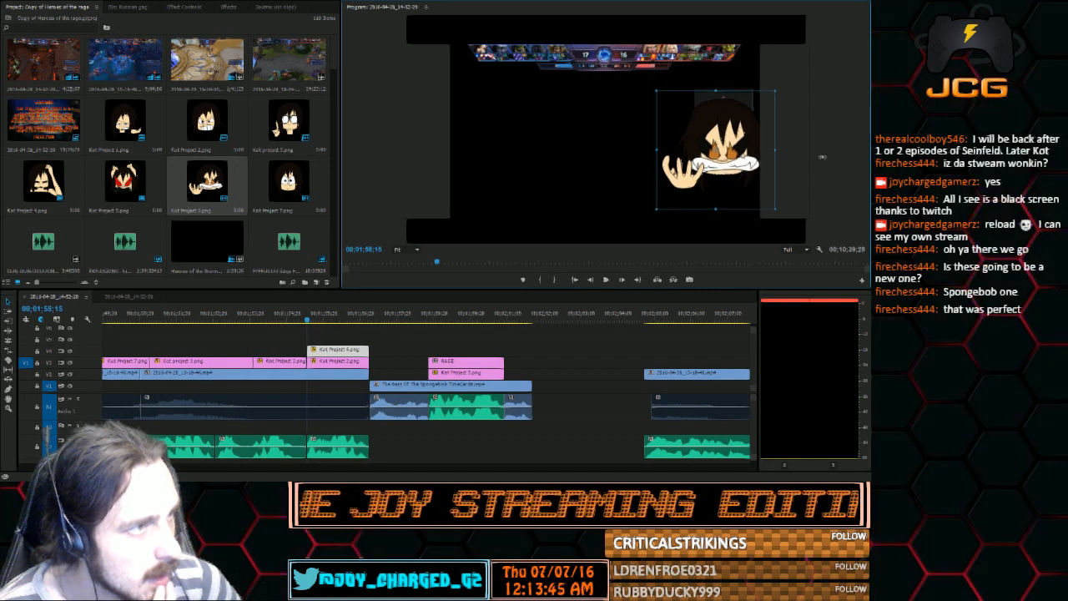
drag(775, 150, 749, 146)
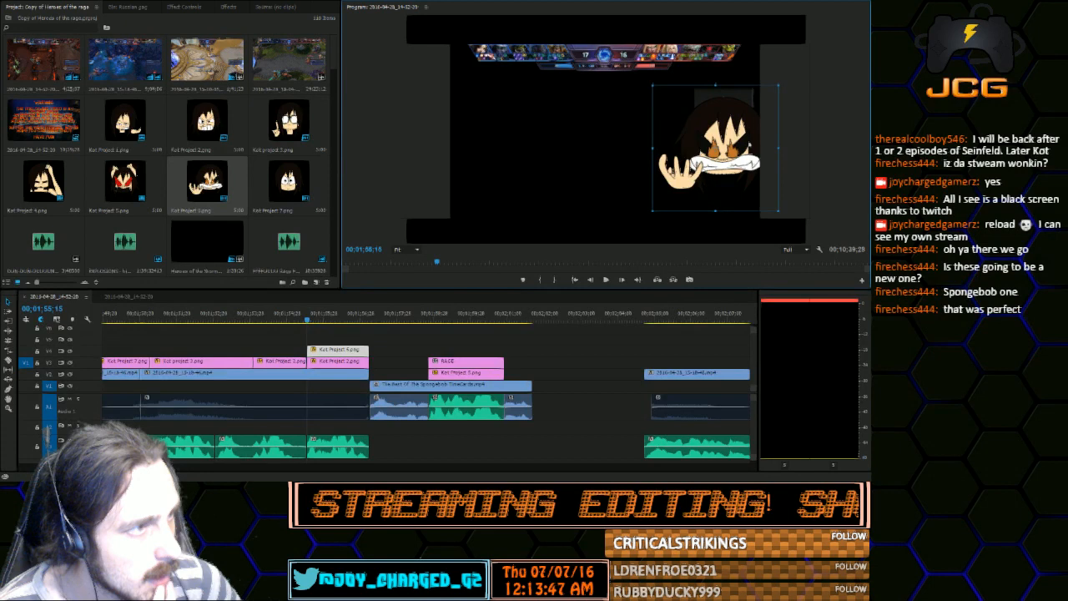
Replace the second part of Kot Project 2.png with Kot Project 6.png on the same track, and play the section
click(336, 361)
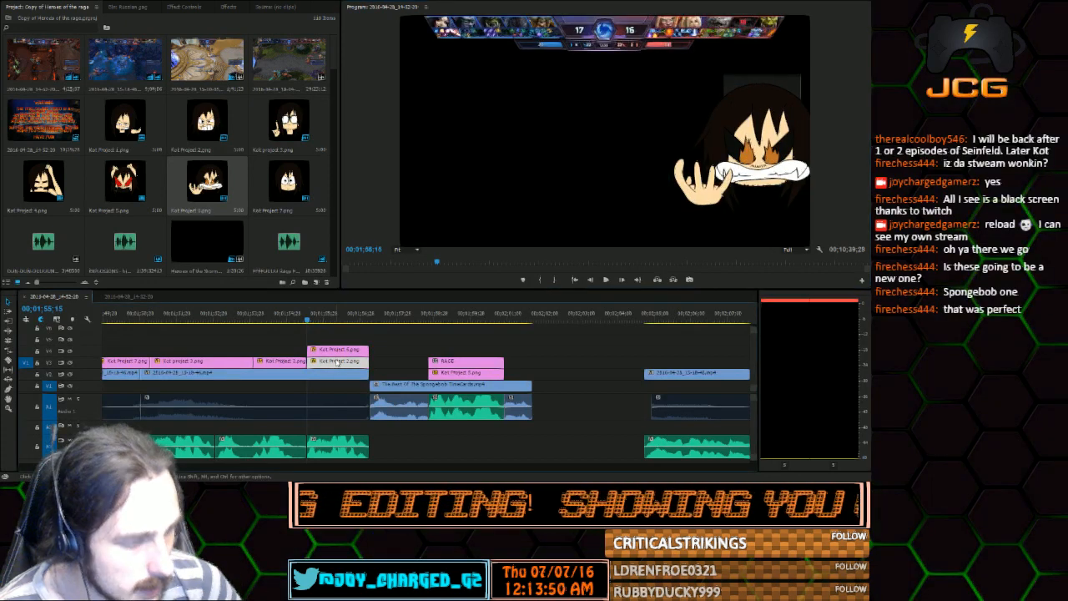
key(Delete)
drag(333, 350, 333, 362)
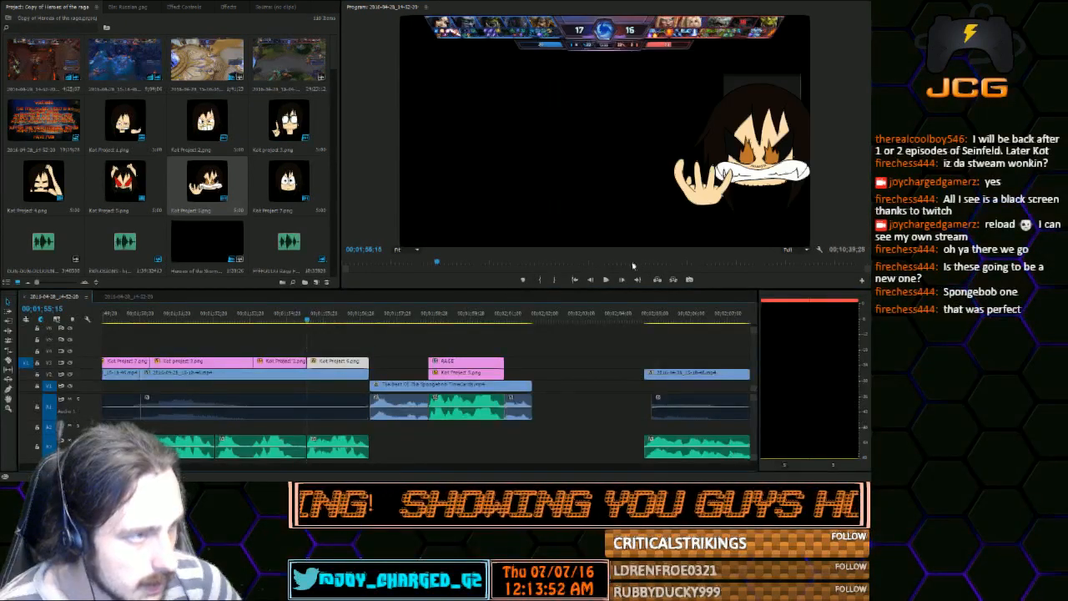
click(609, 283)
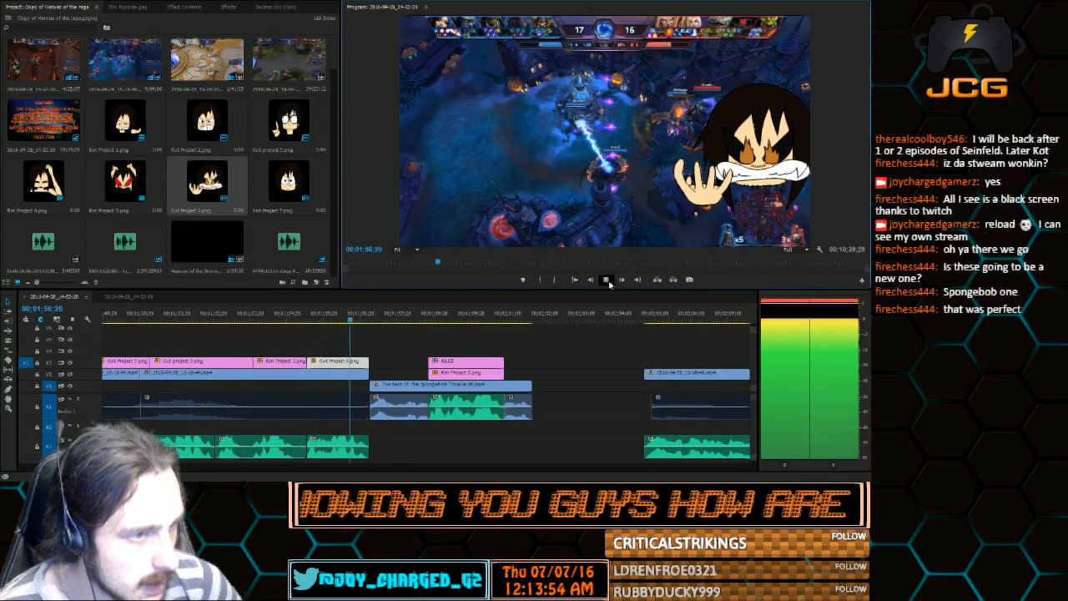
Play the section from the start of Kot Project 6.png through the SpongeBob time card, and scrub the empty gap after it
click(306, 314)
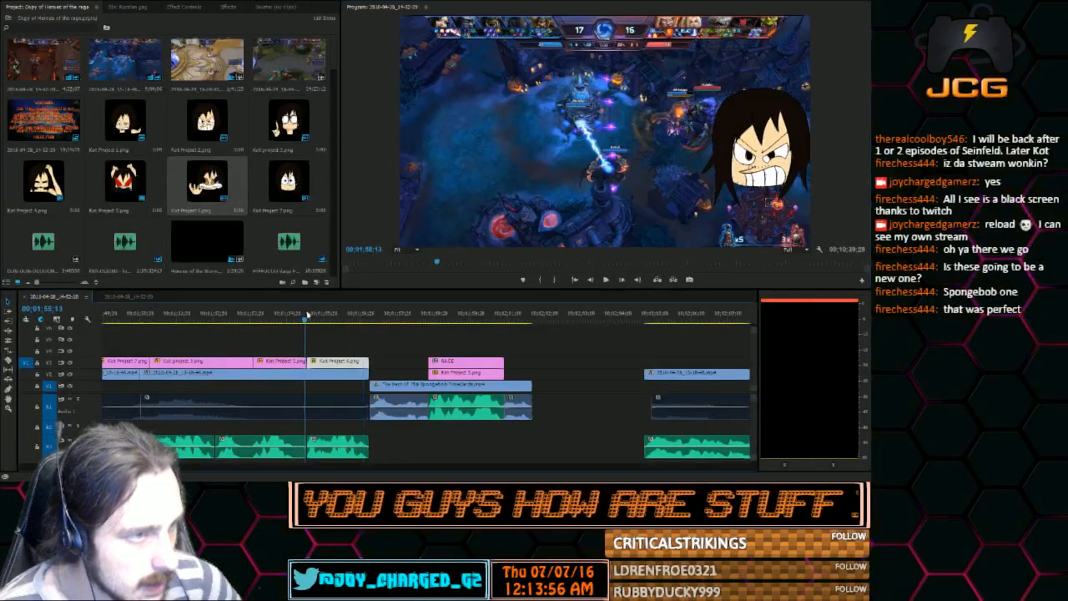
click(607, 280)
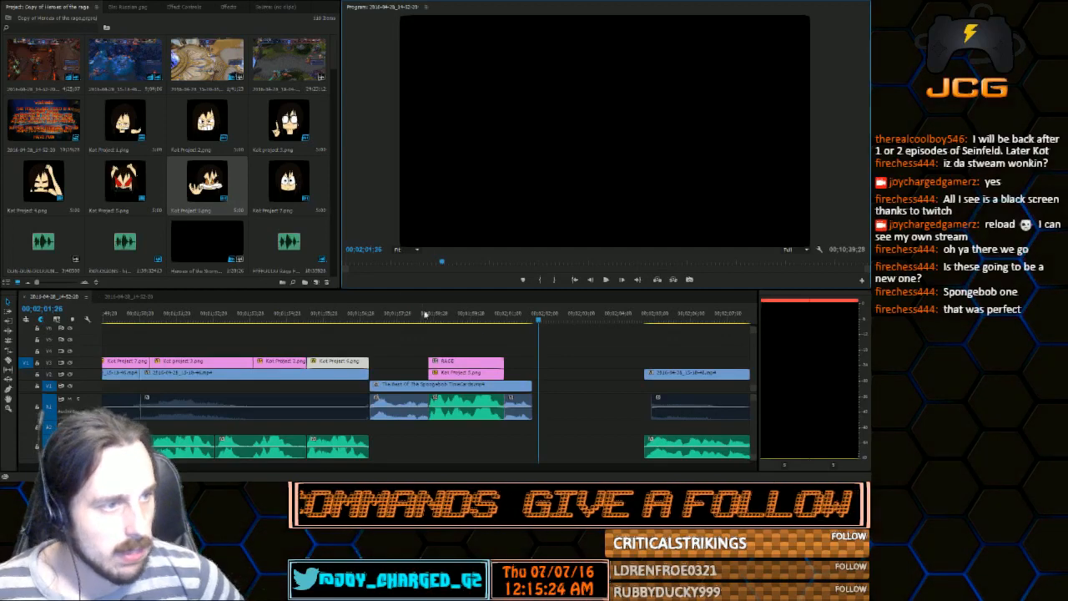
click(478, 313)
drag(479, 312, 568, 309)
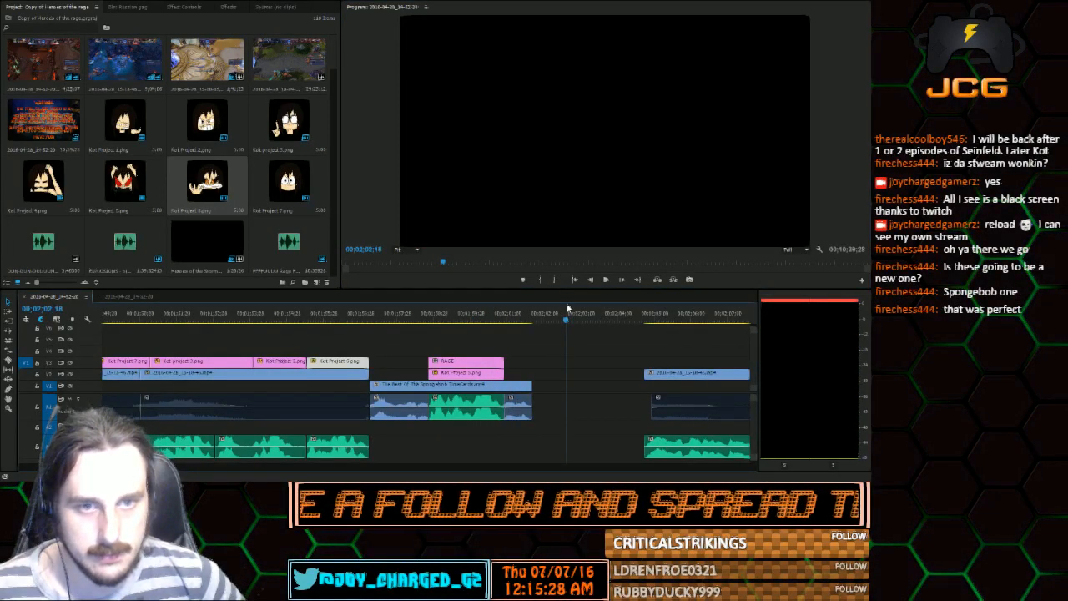
drag(567, 311, 615, 317)
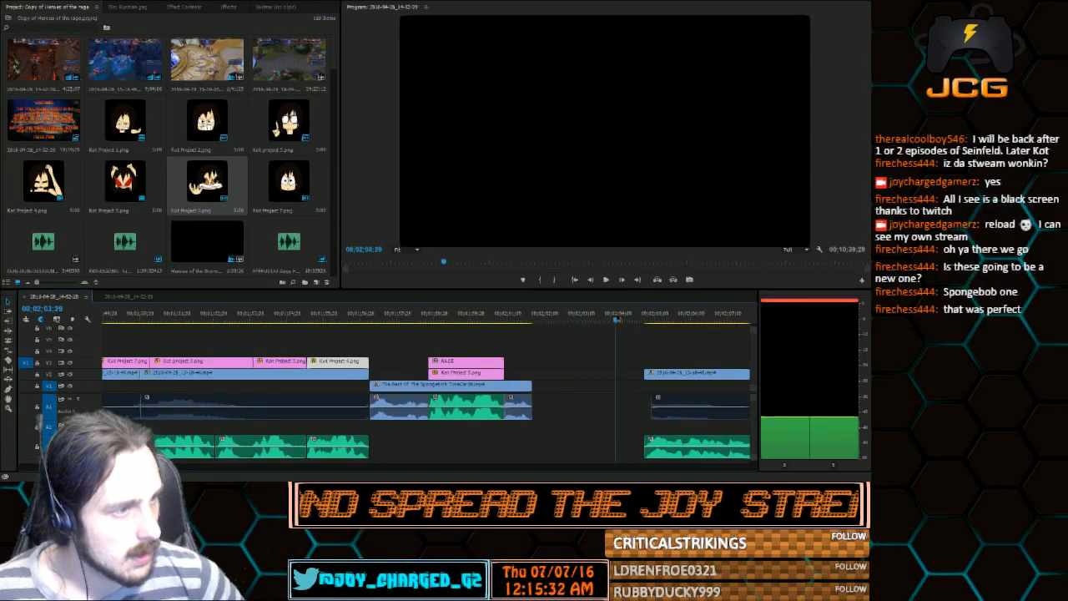
Survey the unfinished clips after the SpongeBob time card and play the short gameplay clip with its voice audio
drag(679, 404, 671, 406)
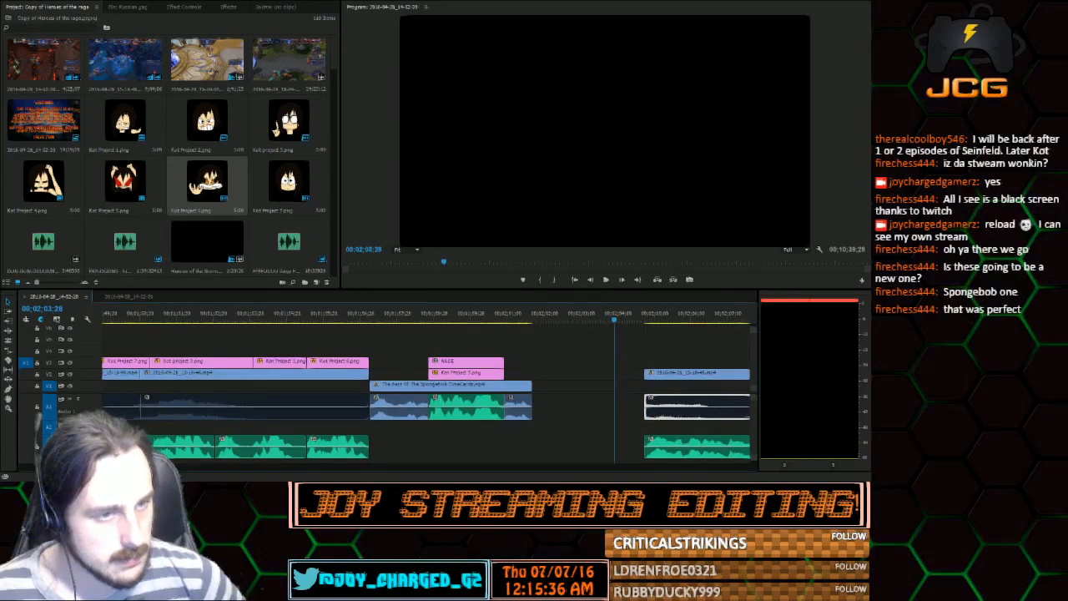
key(minus)
key(minus)
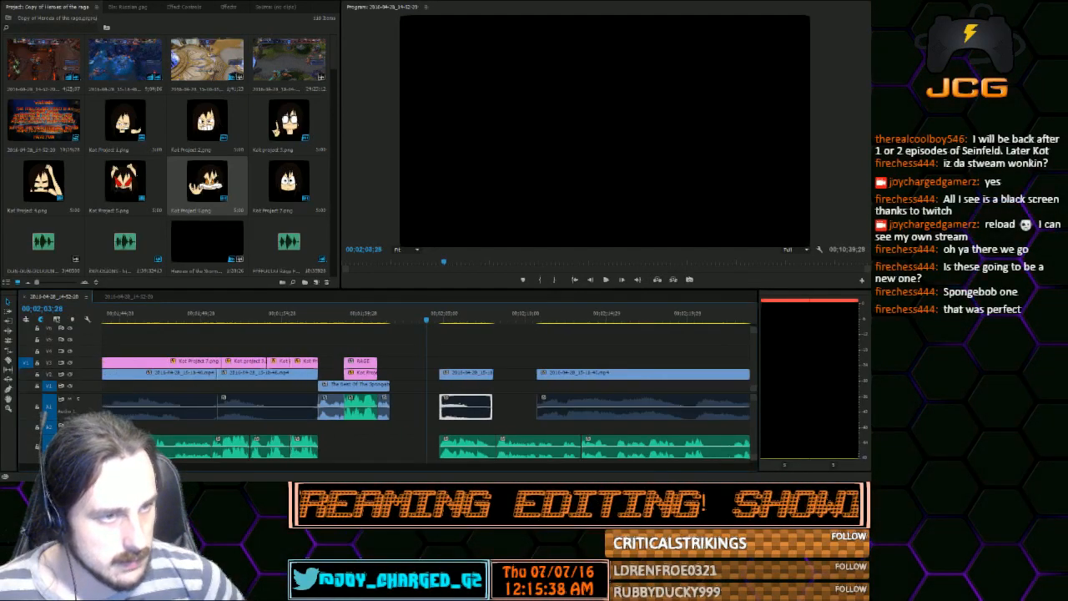
key(minus)
key(minus)
key(minus)
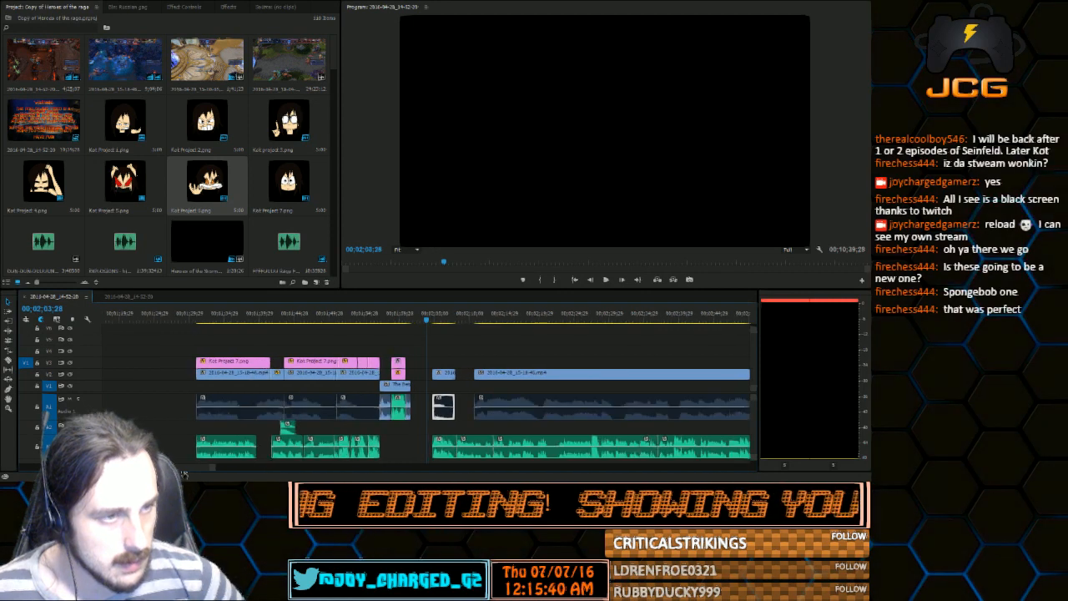
drag(183, 474, 186, 476)
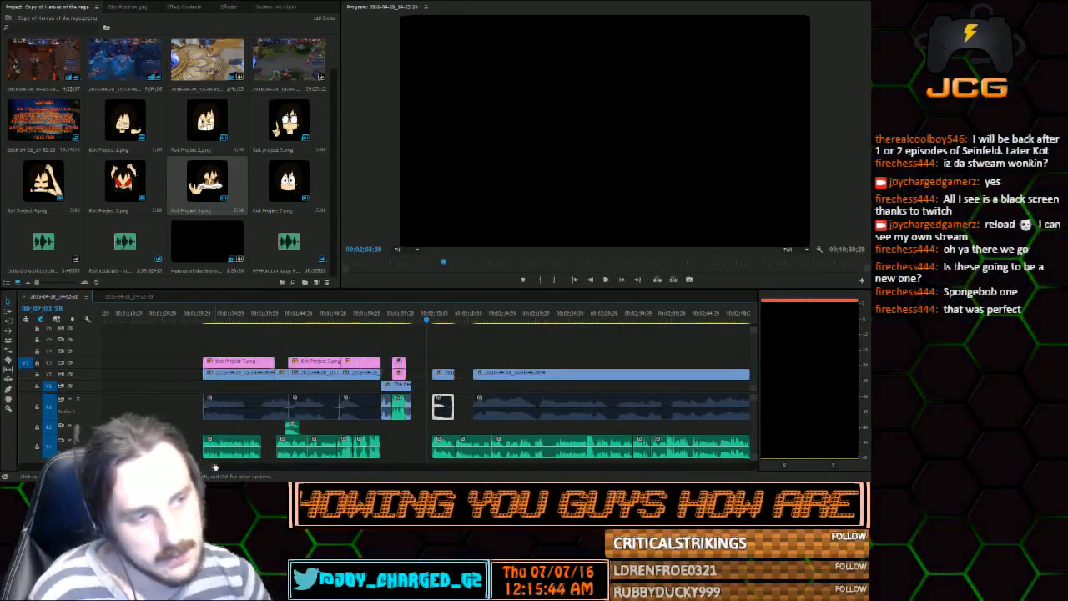
drag(215, 467, 186, 469)
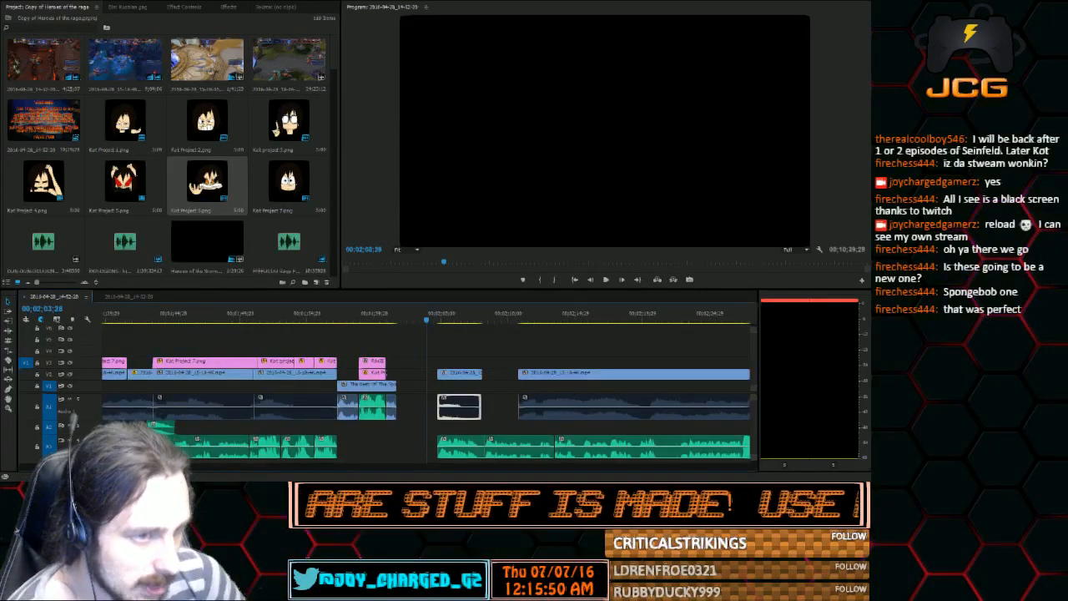
scroll(425, 392, down, 10)
scroll(425, 392, up, 7)
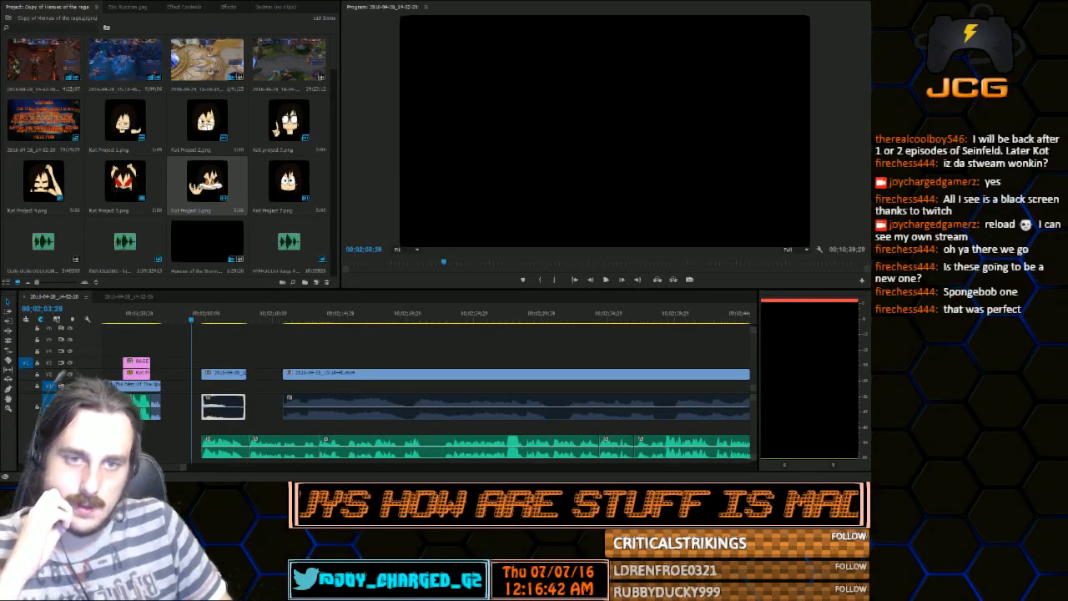
click(205, 316)
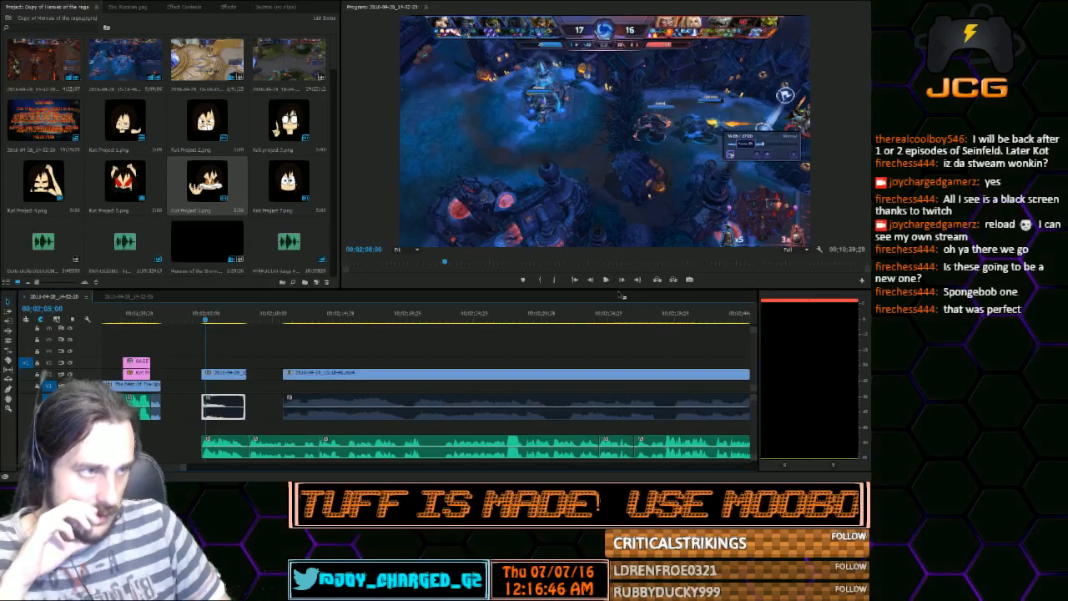
click(607, 280)
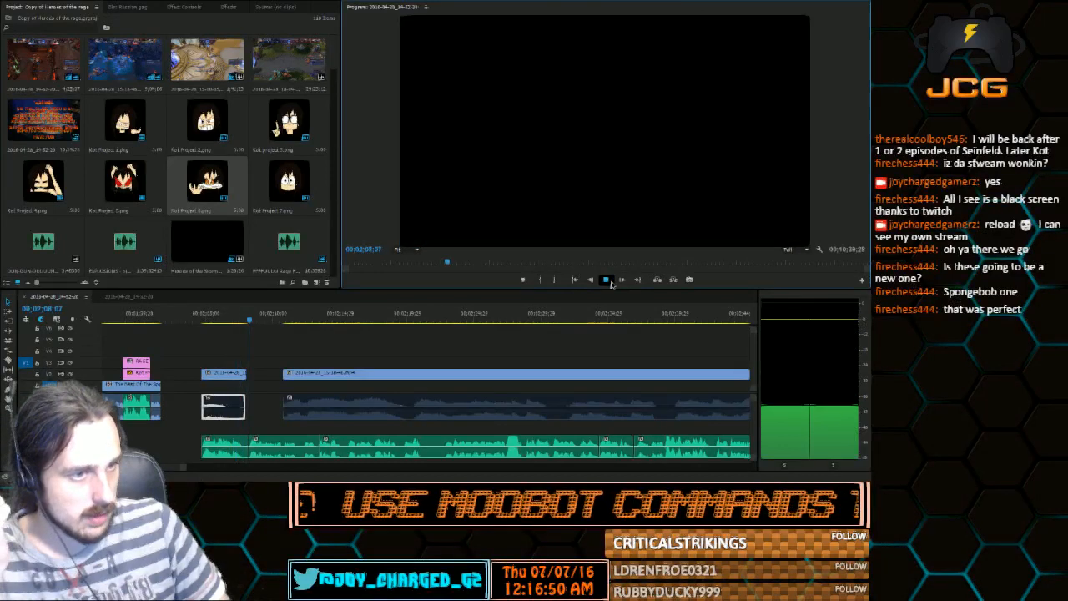
click(608, 281)
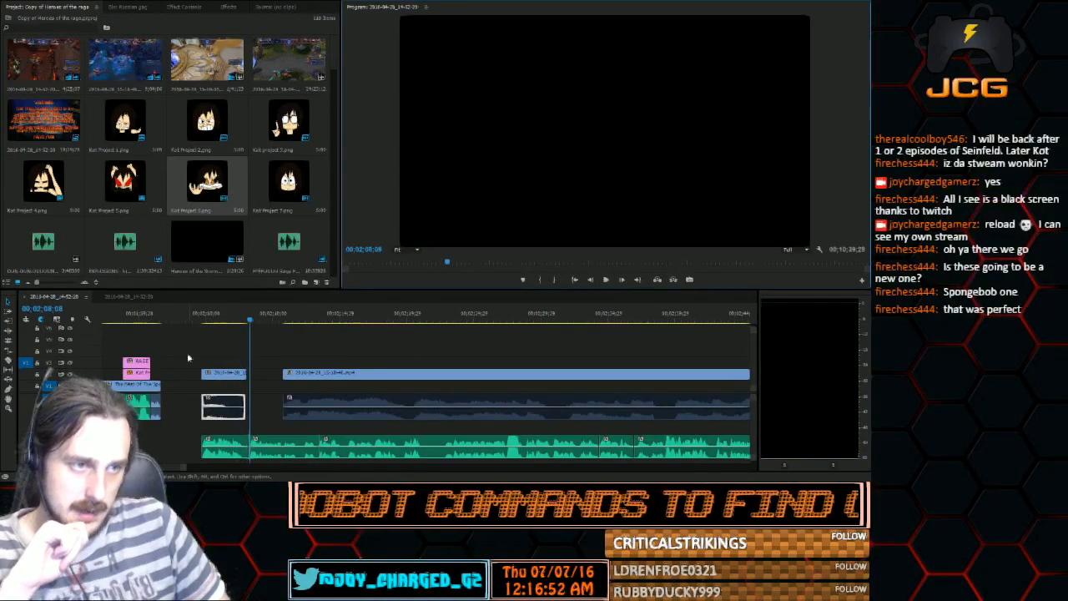
Lower the short gameplay clip to V1, join it and its voice clip to the time card's end, and close the voice gap
drag(219, 374, 214, 385)
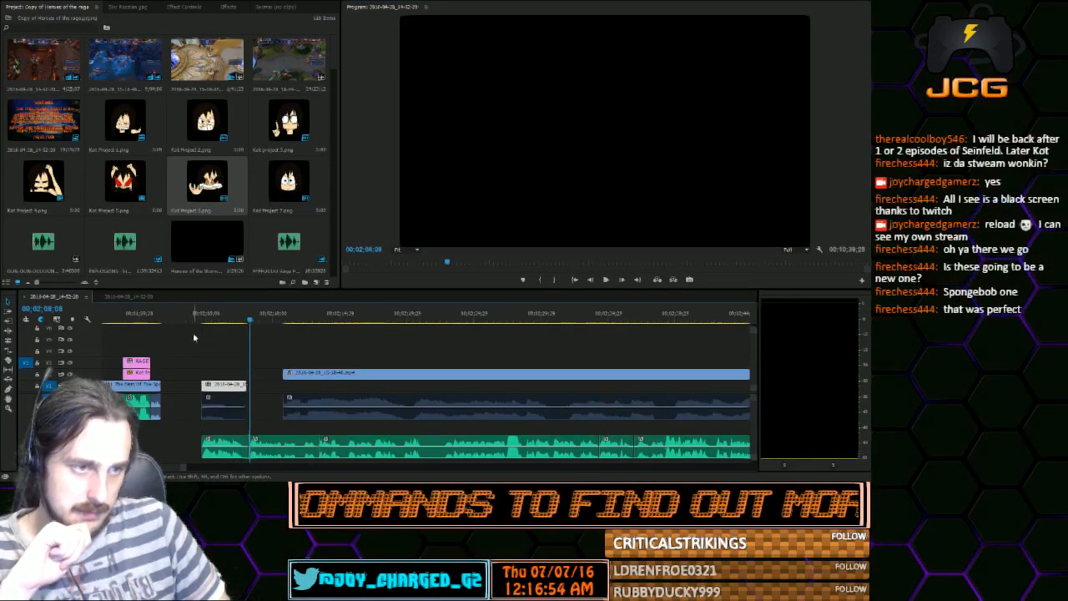
drag(193, 337, 237, 452)
drag(223, 389, 189, 388)
click(235, 445)
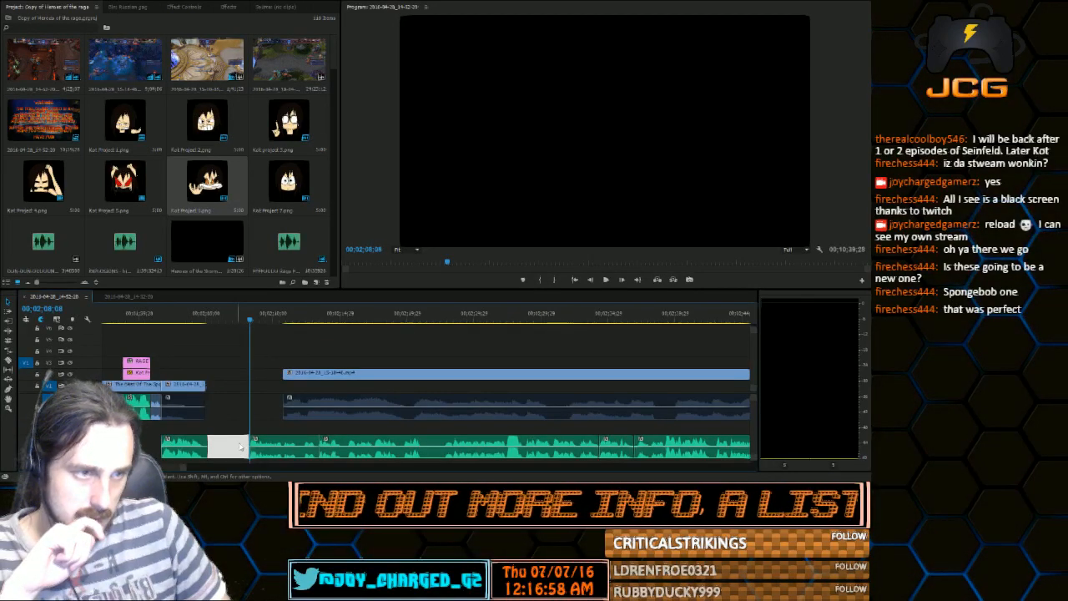
key(Delete)
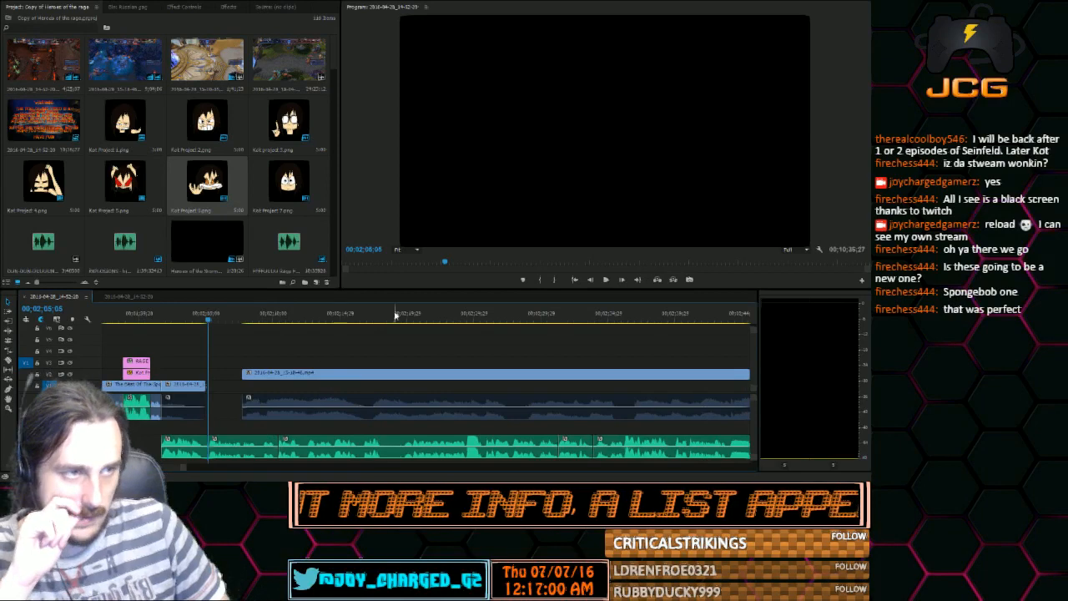
Play the voice audio past the short gameplay clip, and move the long gameplay clip earlier to start at 00;02;05;07
mouse_move(209, 320)
mouse_down()
mouse_move(236, 325)
mouse_move(209, 332)
mouse_up()
click(607, 281)
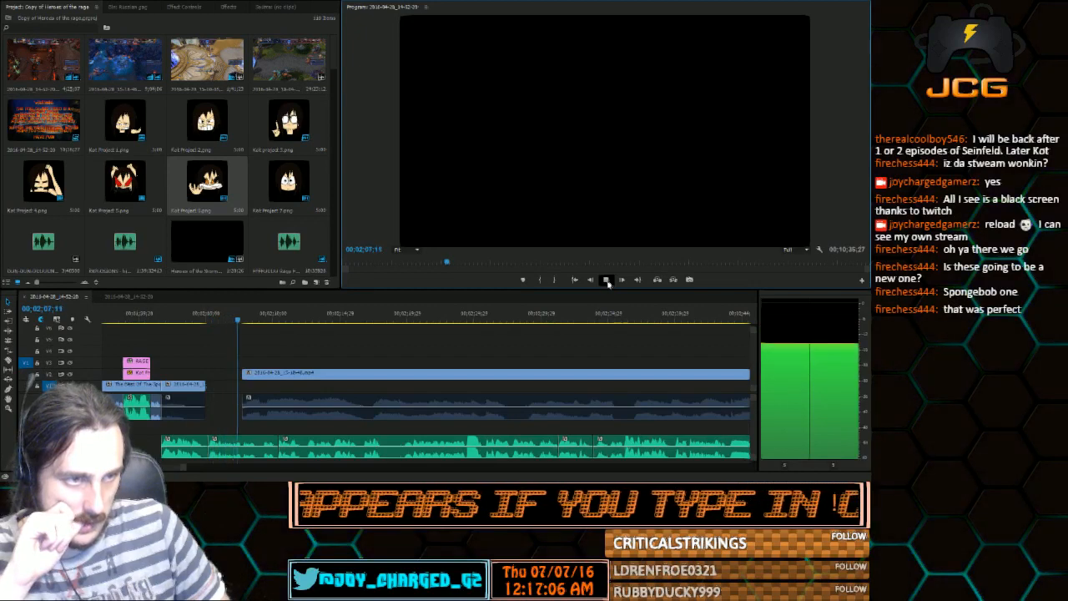
mouse_move(194, 321)
mouse_down()
mouse_move(171, 325)
mouse_move(209, 325)
mouse_up()
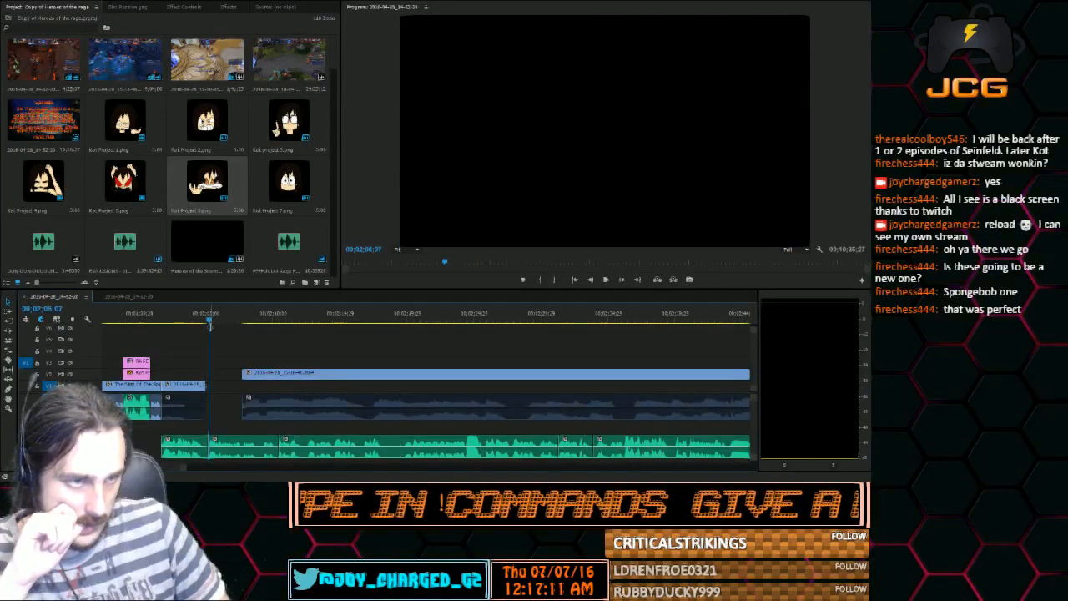
click(247, 373)
drag(262, 375, 223, 346)
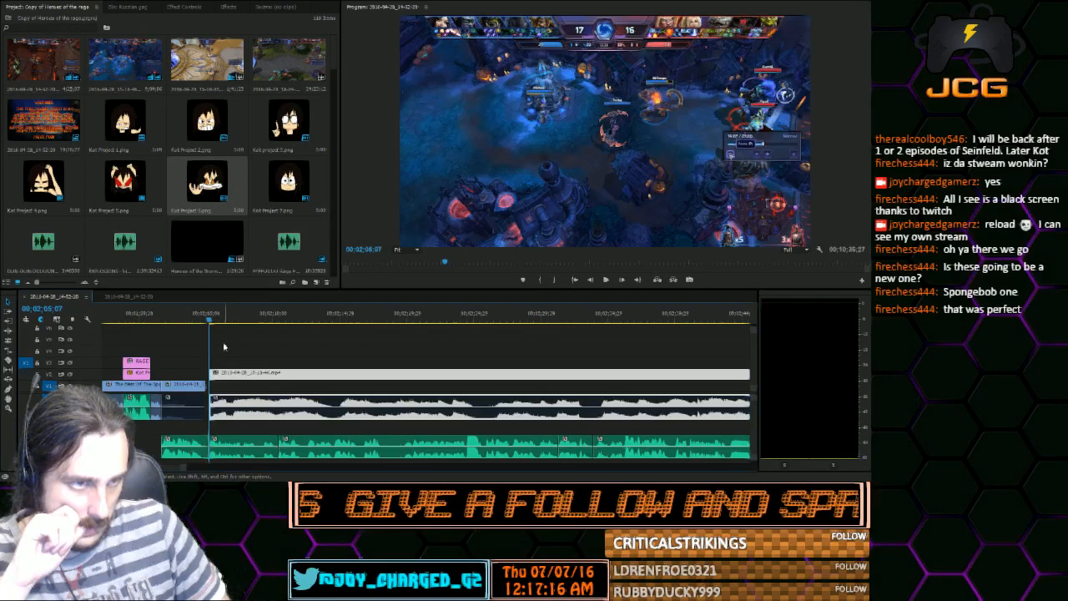
Lower the long gameplay clip to V1 and place it directly against the end of the short gameplay clip
click(172, 325)
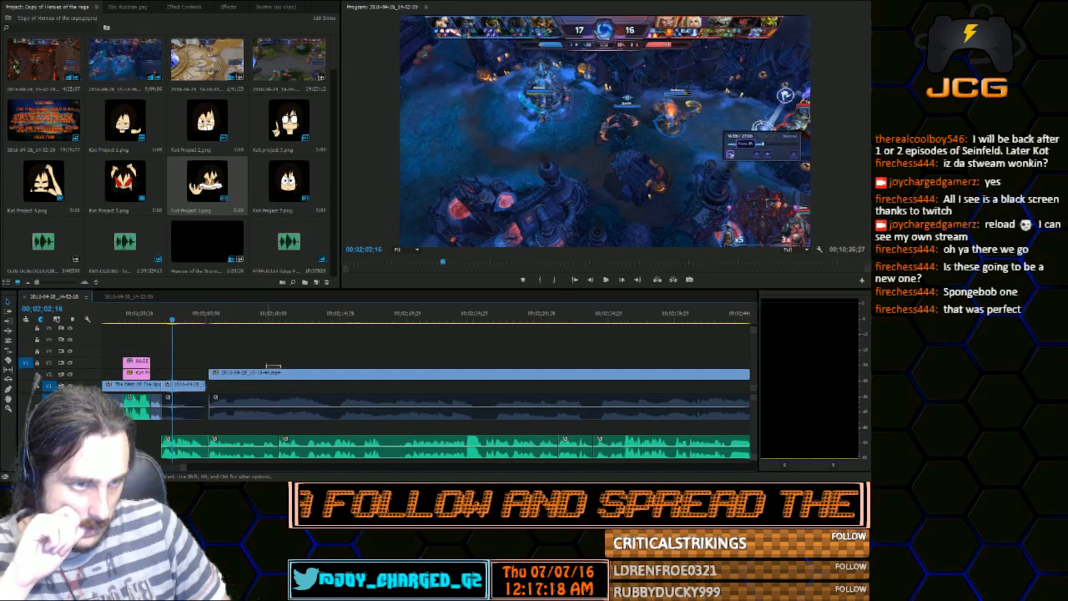
click(271, 374)
drag(252, 377, 243, 388)
click(240, 341)
alt+click(240, 375)
Play the joined gameplay clips with the voice audio, and scrub back to the start of the short clip
click(193, 320)
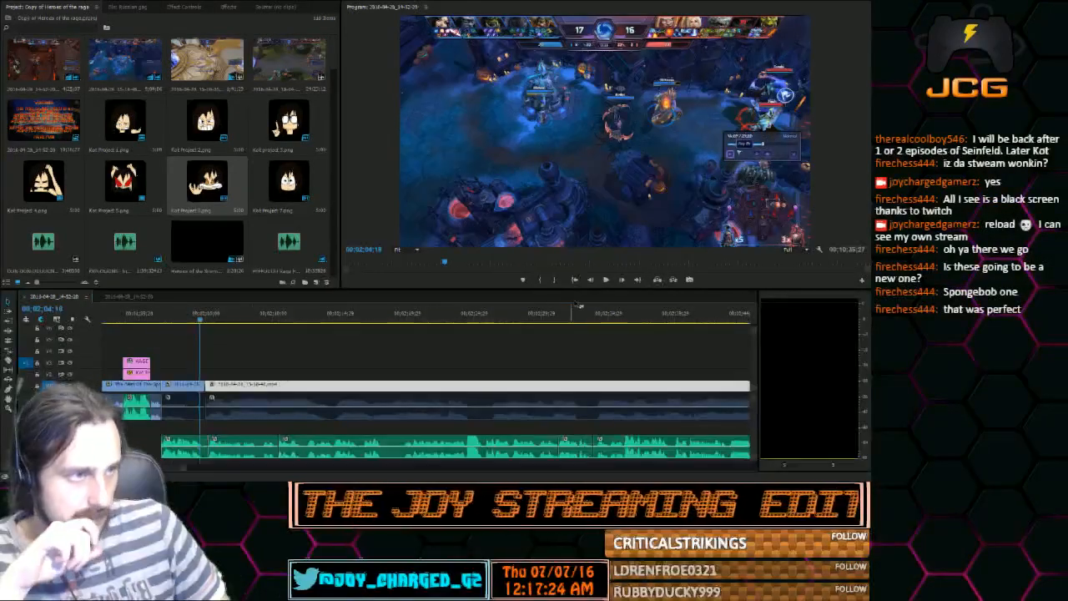
click(606, 279)
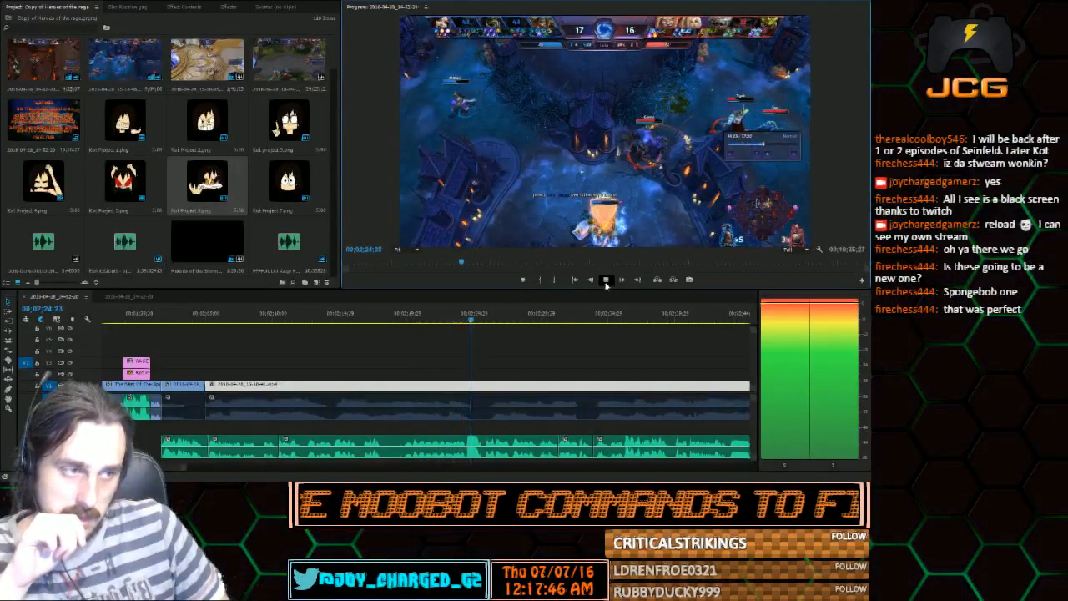
click(606, 280)
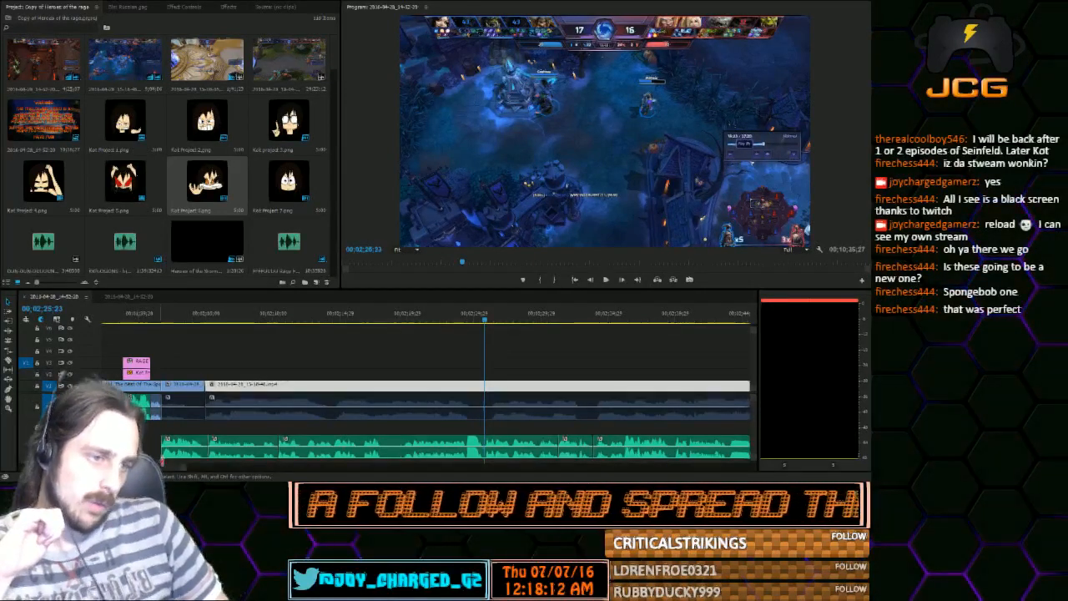
drag(184, 468, 191, 468)
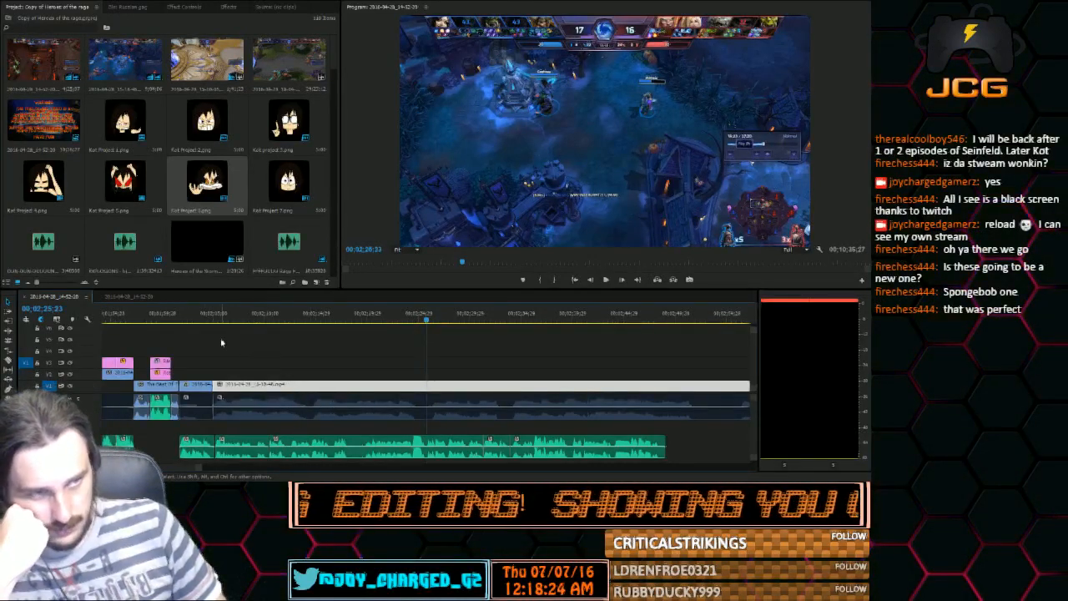
drag(215, 312, 247, 318)
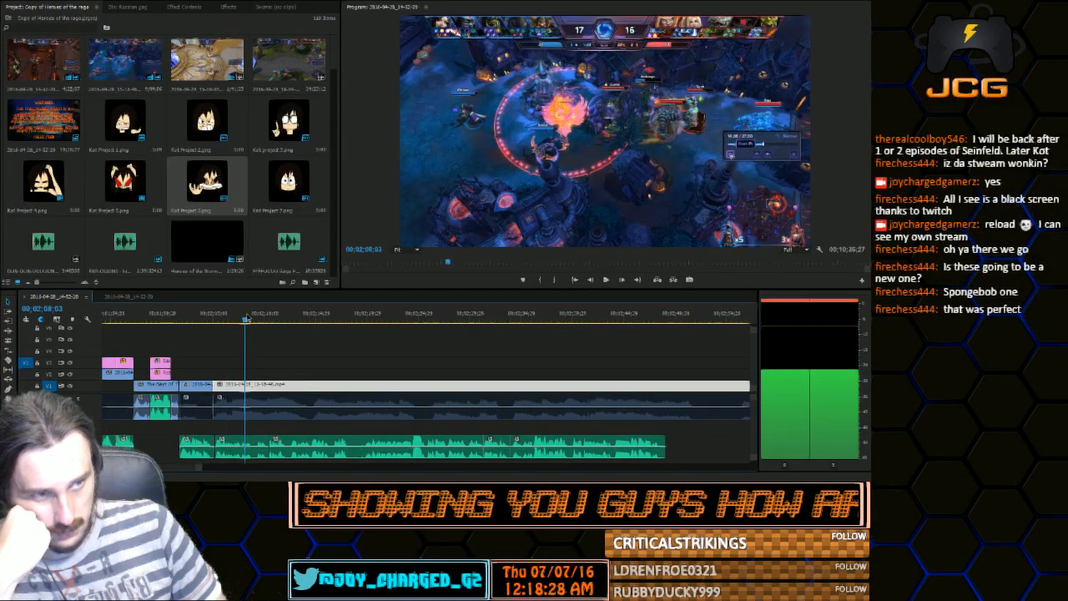
drag(247, 318, 218, 317)
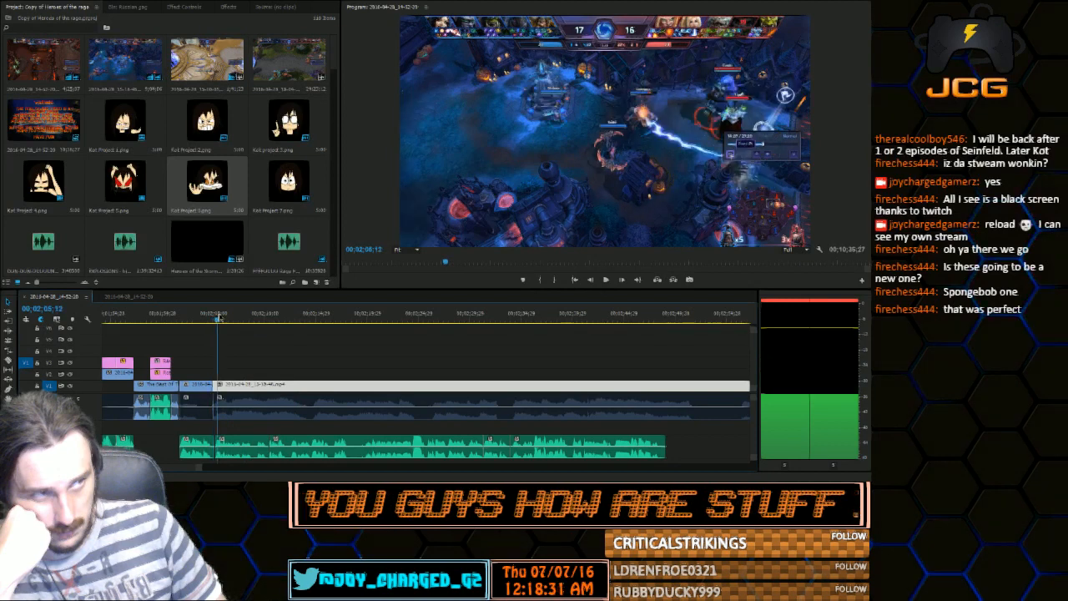
drag(218, 317, 185, 322)
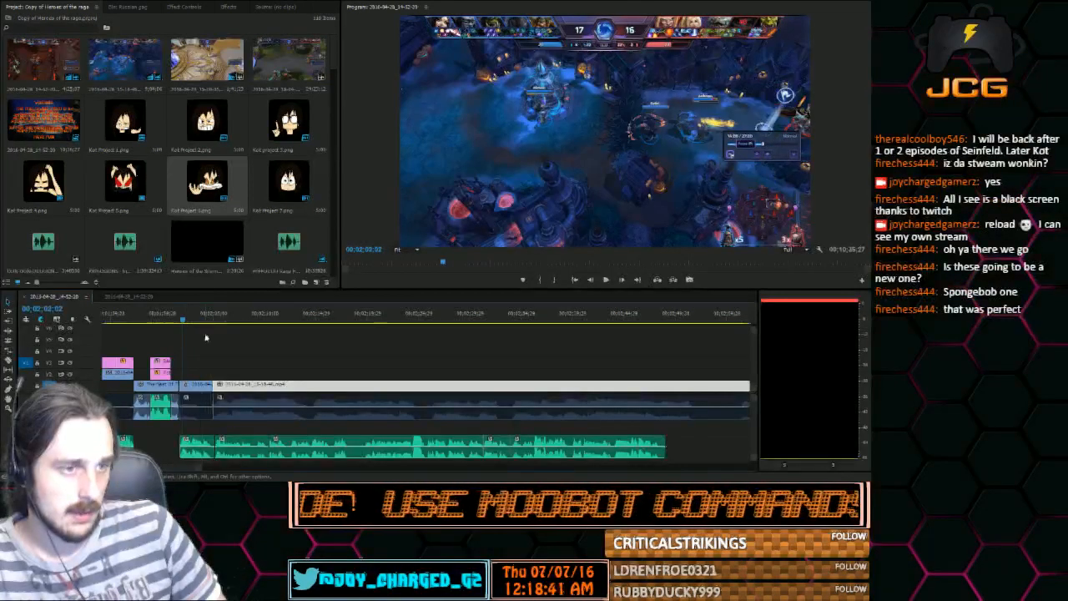
Move both V1 gameplay clips later together, leaving an empty space after the SpongeBob time card
drag(194, 361, 251, 421)
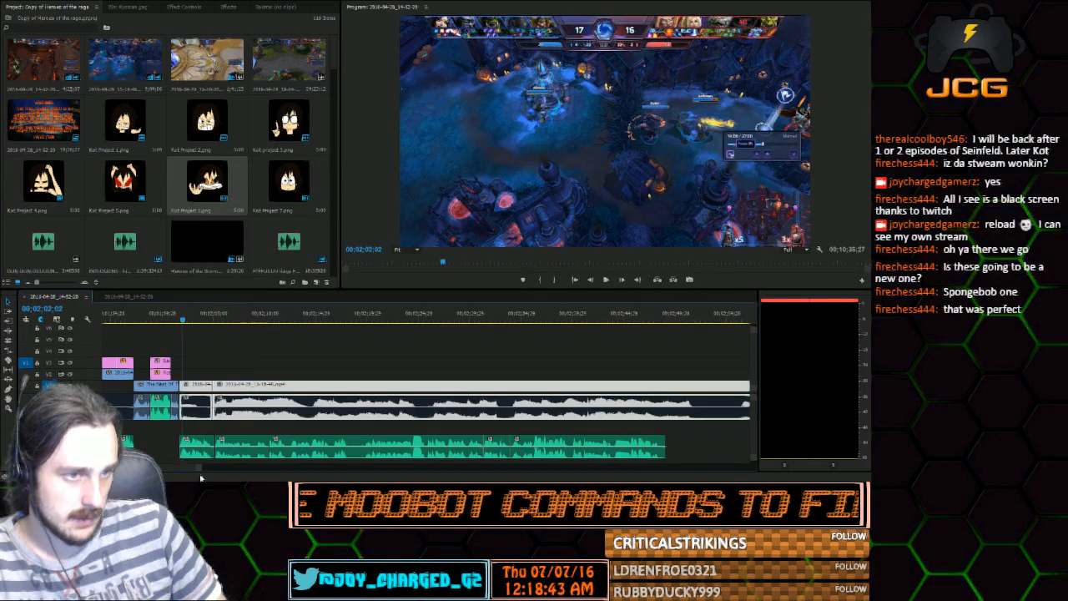
drag(199, 468, 277, 469)
drag(463, 393, 479, 394)
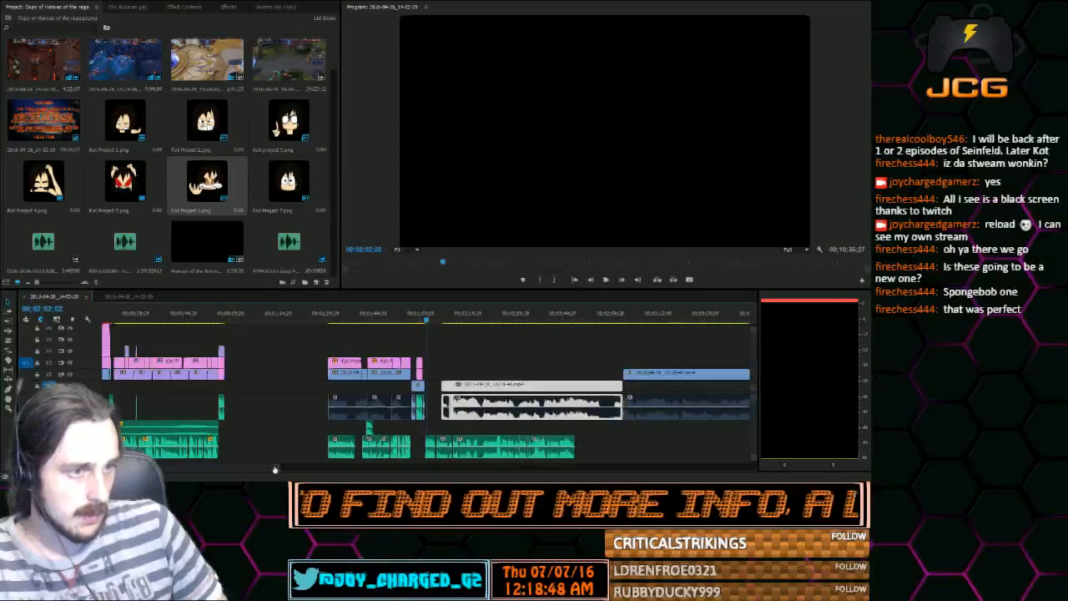
Move only the short gameplay clip earlier so it starts together with the second voice clip after the time card
drag(275, 469, 207, 468)
click(508, 355)
click(555, 387)
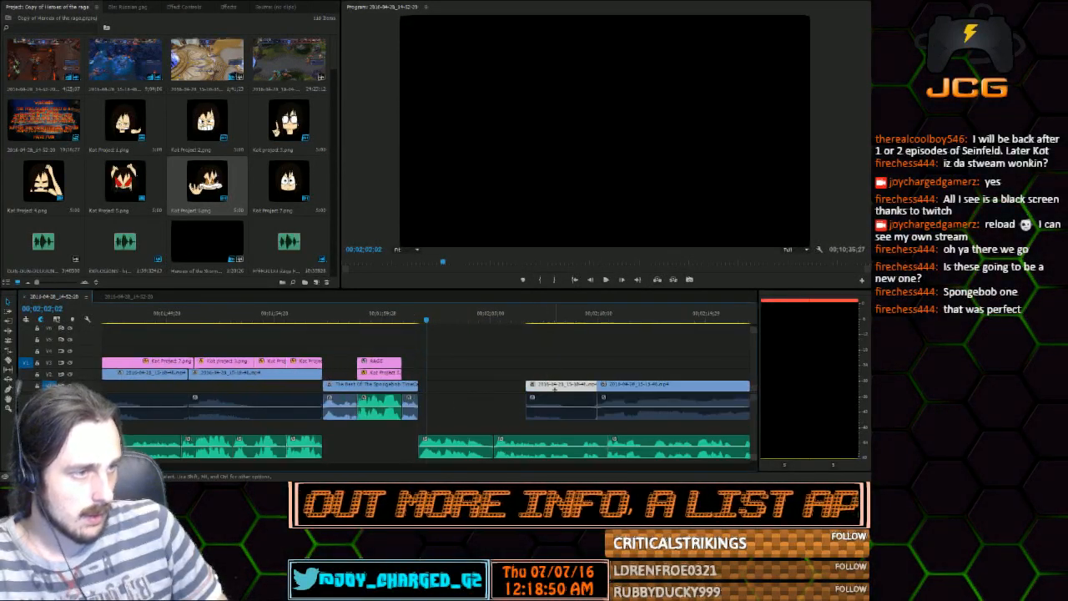
drag(538, 388, 507, 388)
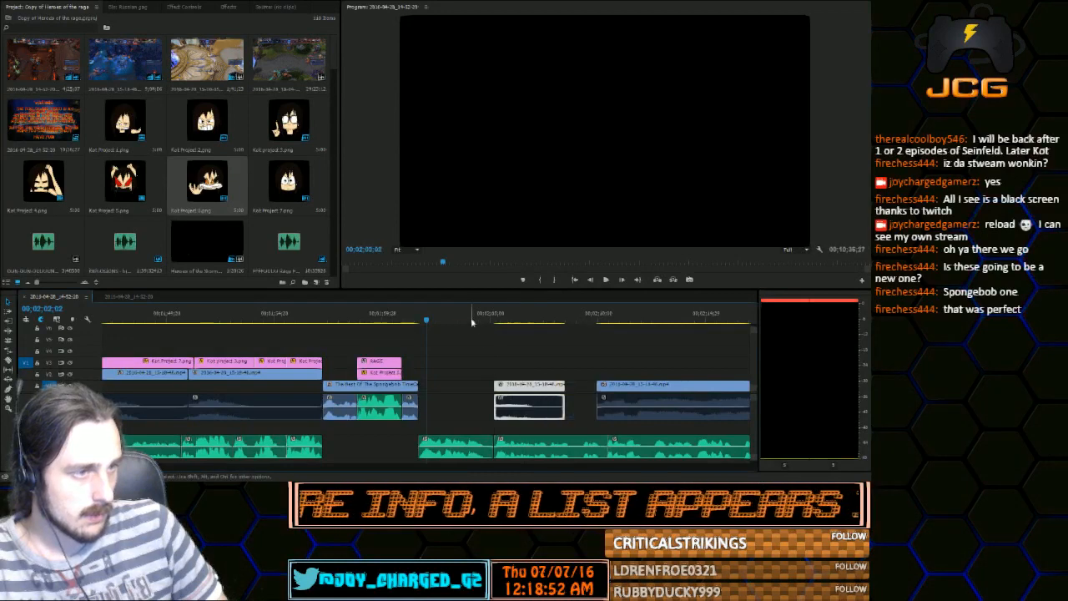
Move the long gameplay clip against the short clip's end, and play across the join with the voice audio
click(507, 322)
drag(509, 323, 596, 389)
click(540, 319)
key(space)
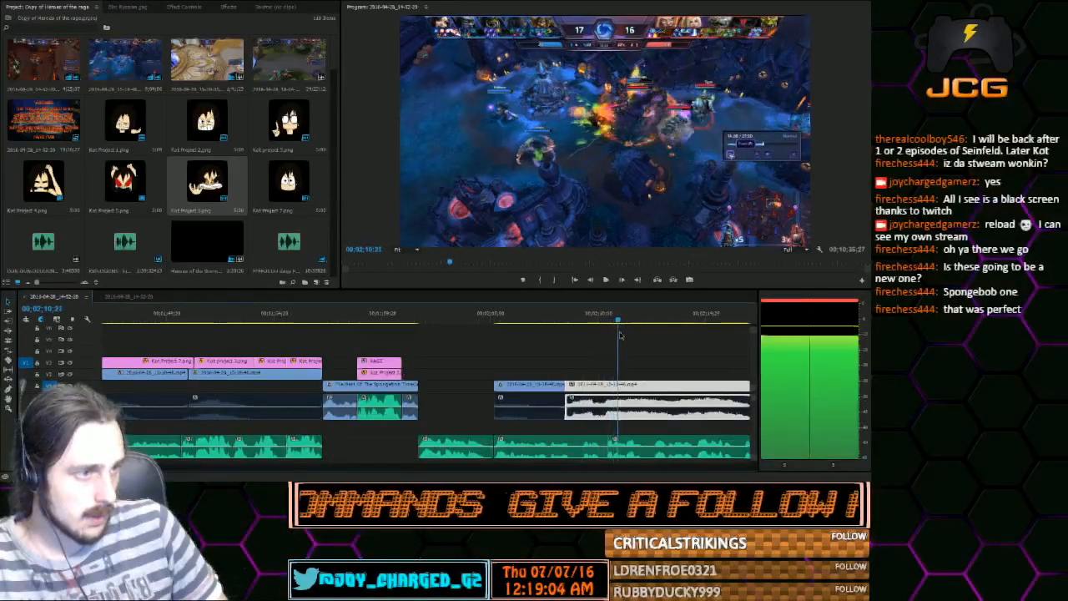
key(space)
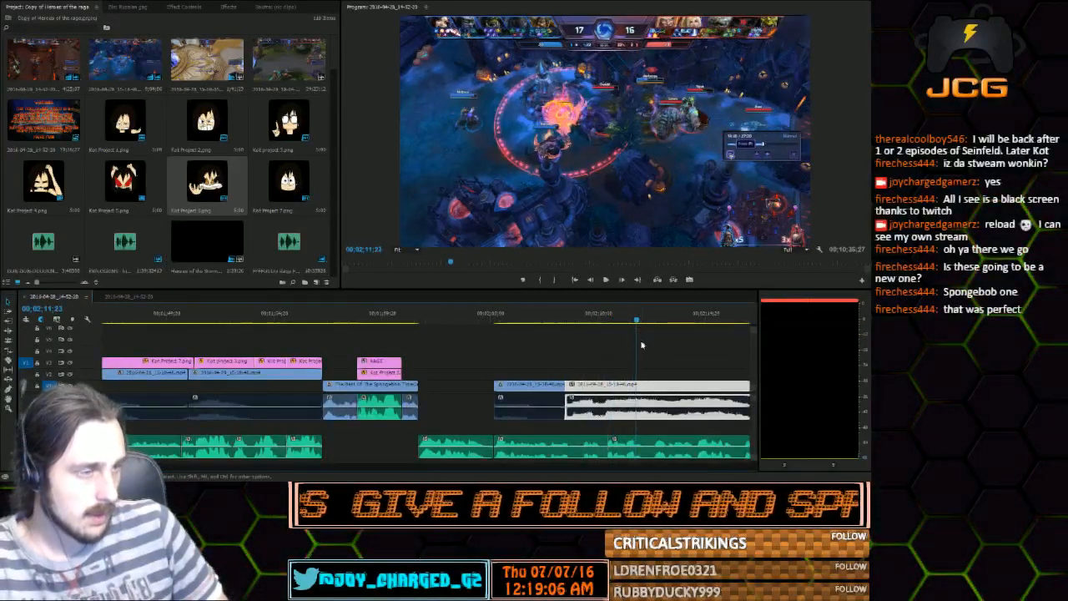
Try moving the long gameplay clip to start at 00;02;11;23, and undo the move
drag(594, 388, 669, 389)
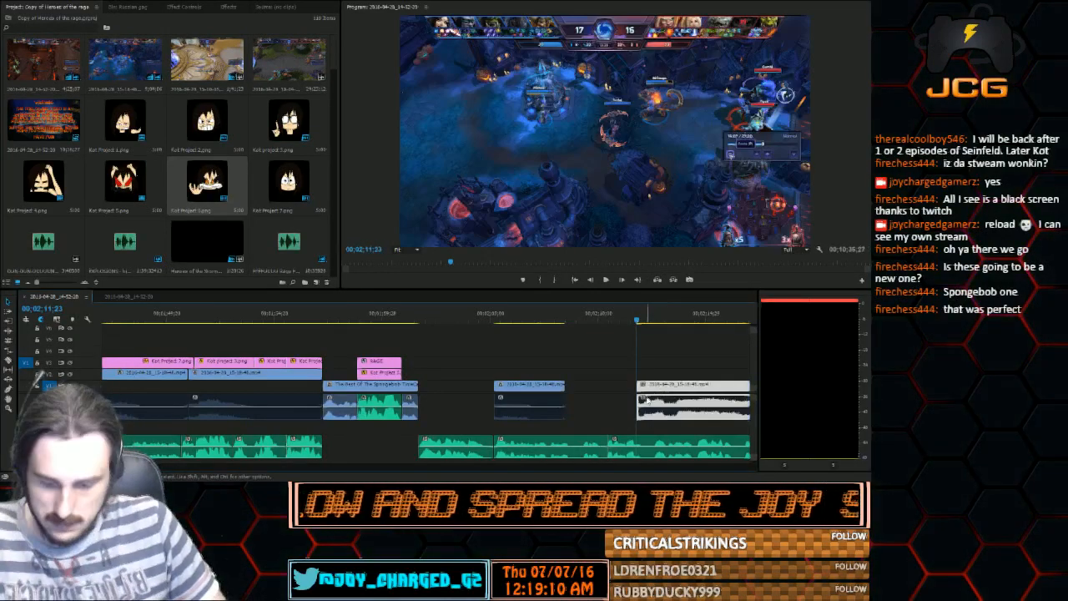
key(ctrl+z)
key(minus)
key(minus)
key(minus)
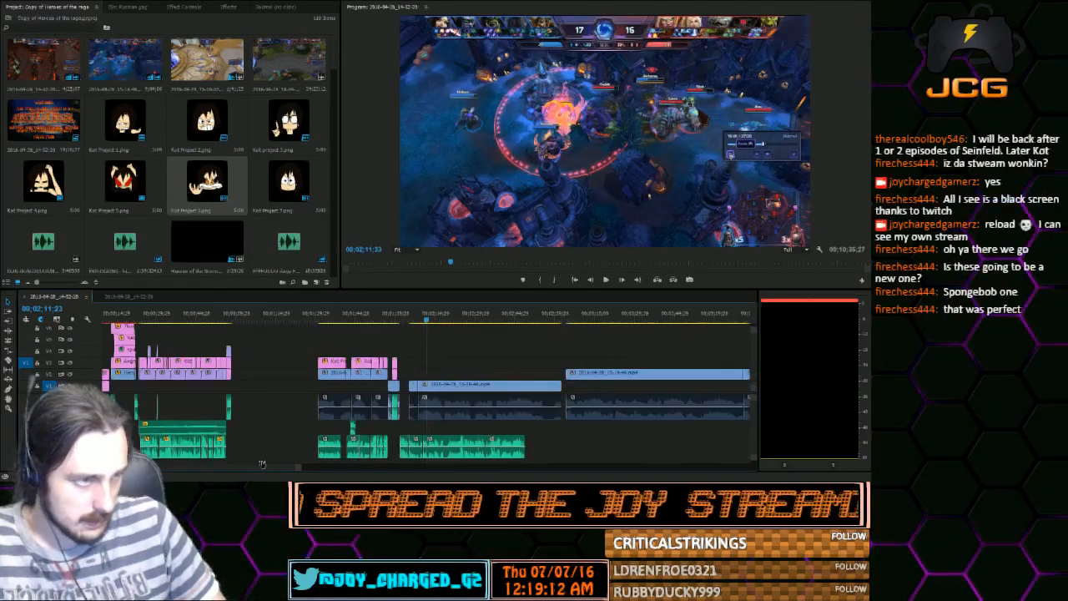
Select all the V2 gameplay clips following the long V1 clip and move them later together, widening the gap between them
key(minus)
key(minus)
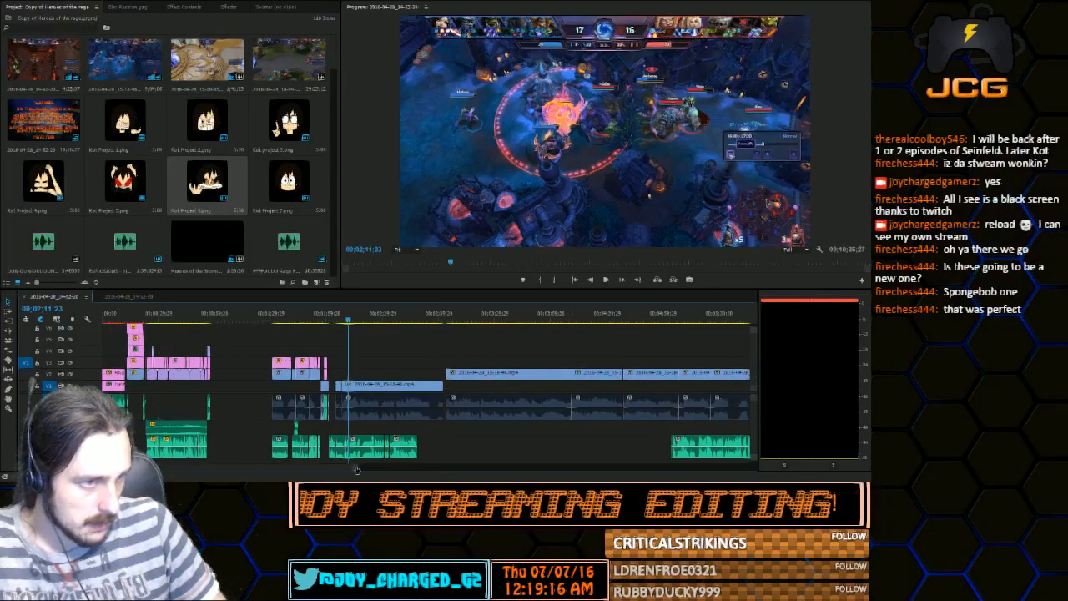
key(minus)
drag(553, 415, 415, 375)
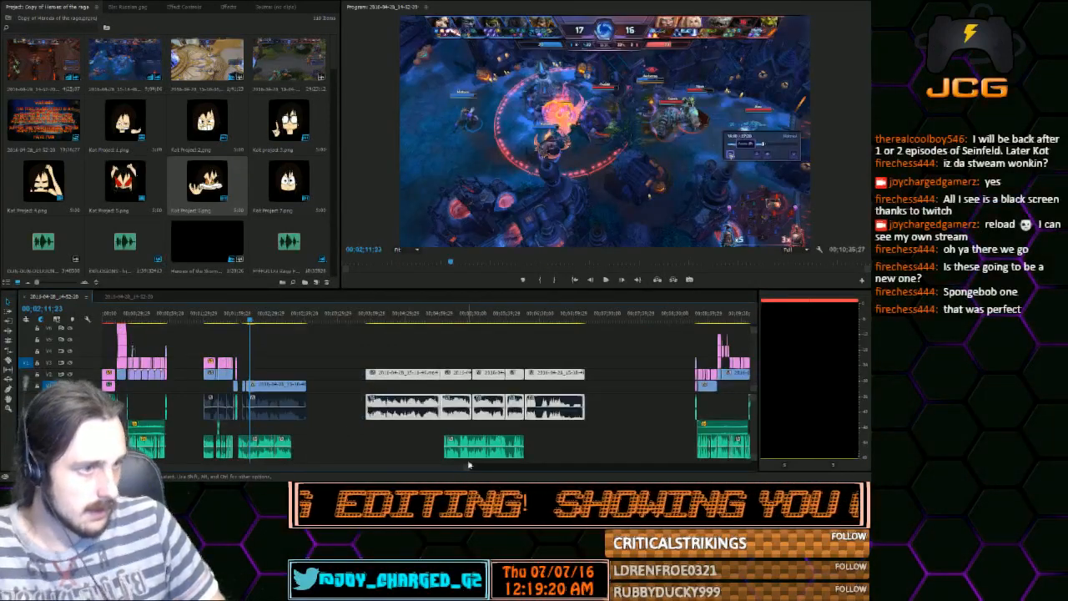
Move the long V1 gameplay clip later to start with the third voice clip after the time card, and play its opening
key(equal)
key(equal)
key(equal)
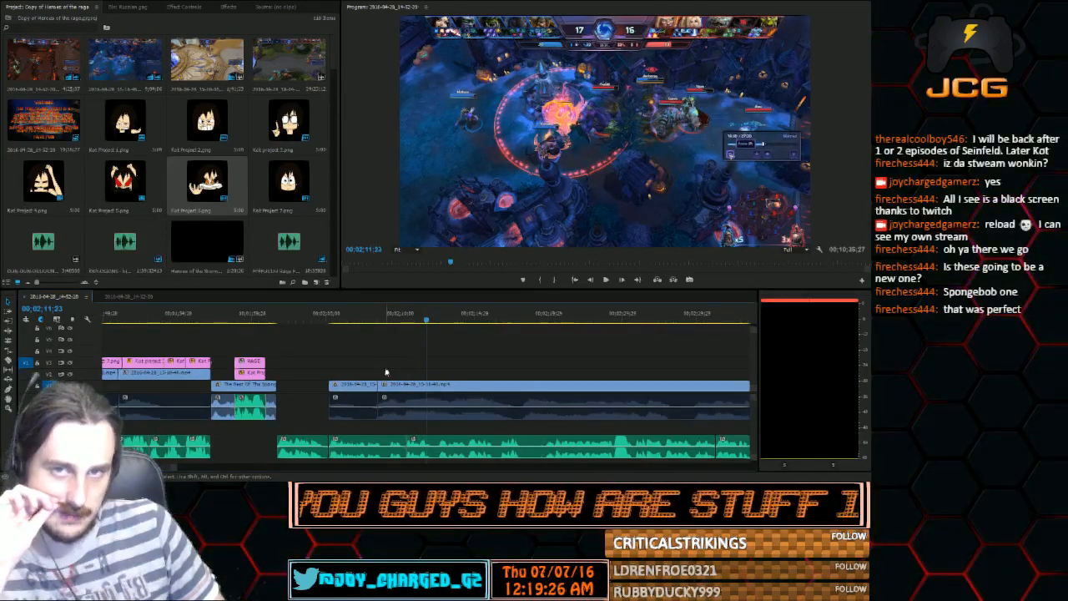
drag(344, 320, 434, 326)
click(411, 385)
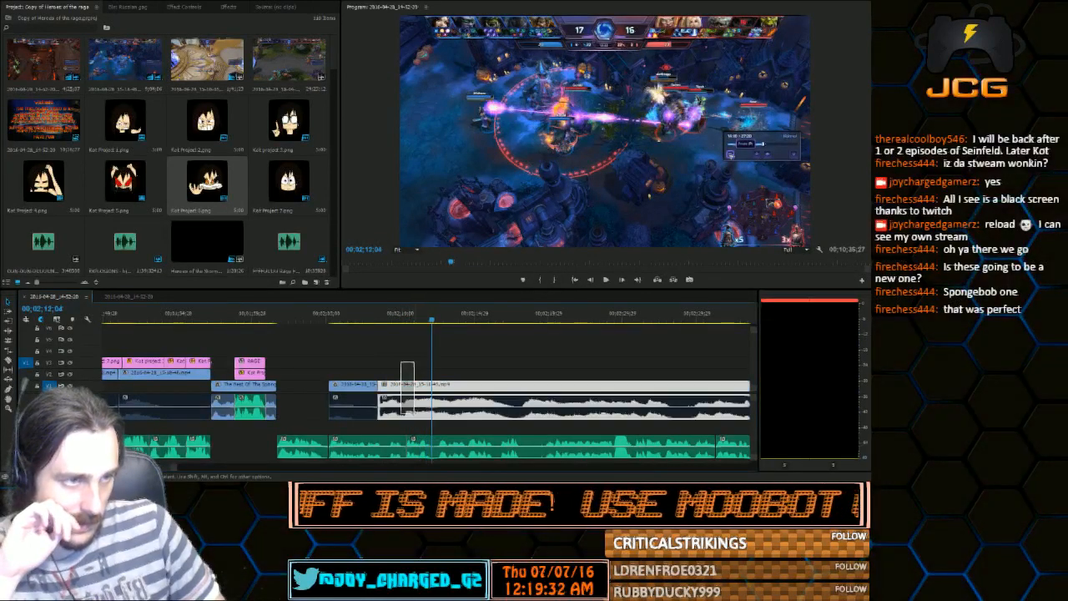
drag(412, 385, 441, 389)
click(409, 320)
click(610, 280)
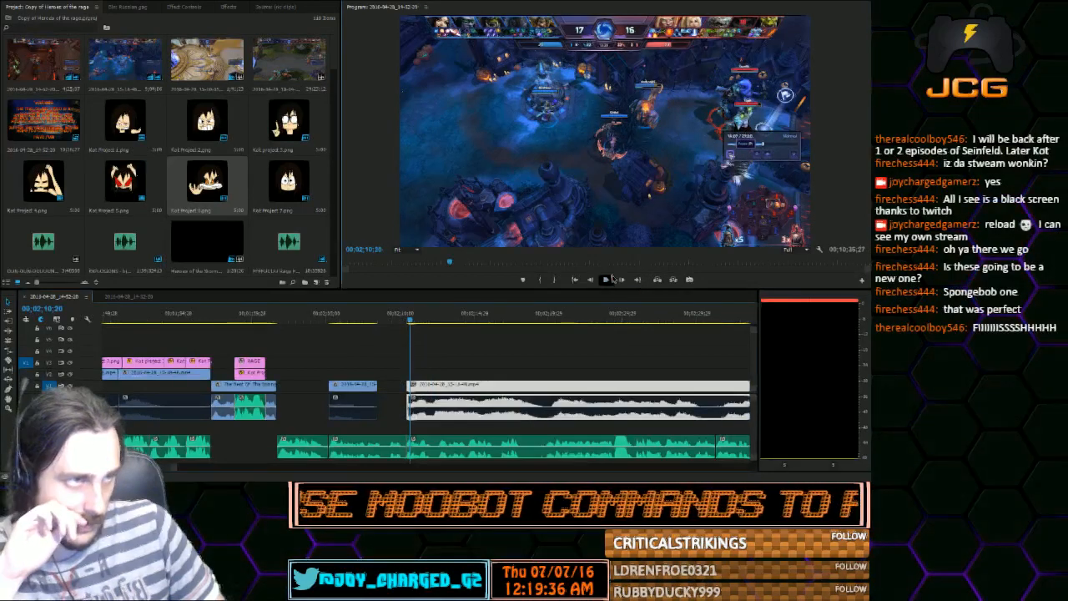
click(612, 279)
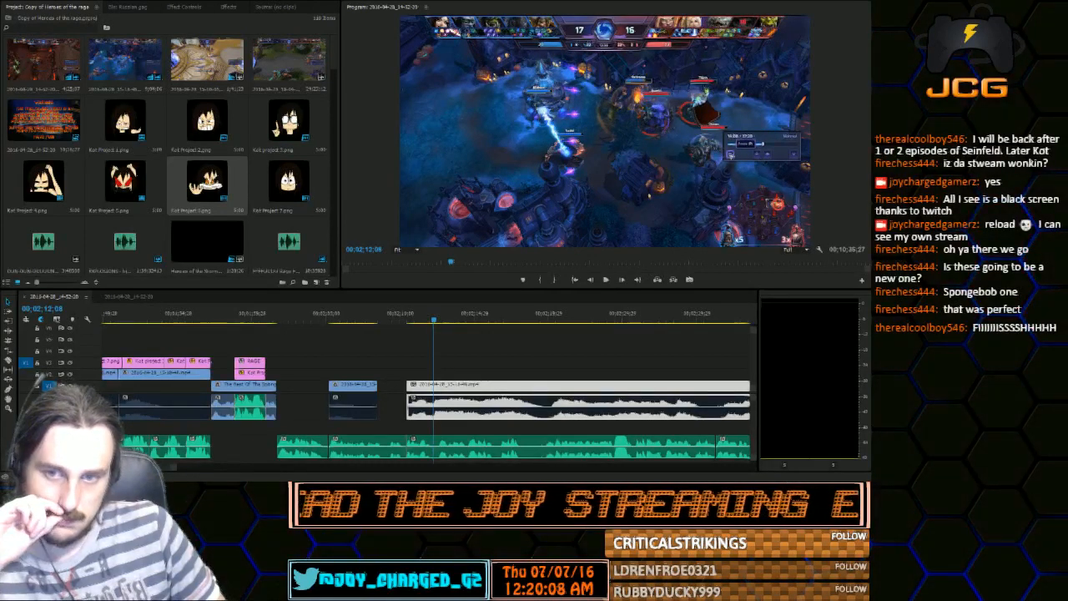
Play the short gameplay clip and the gap following it to check how the voice audio lines up
click(265, 316)
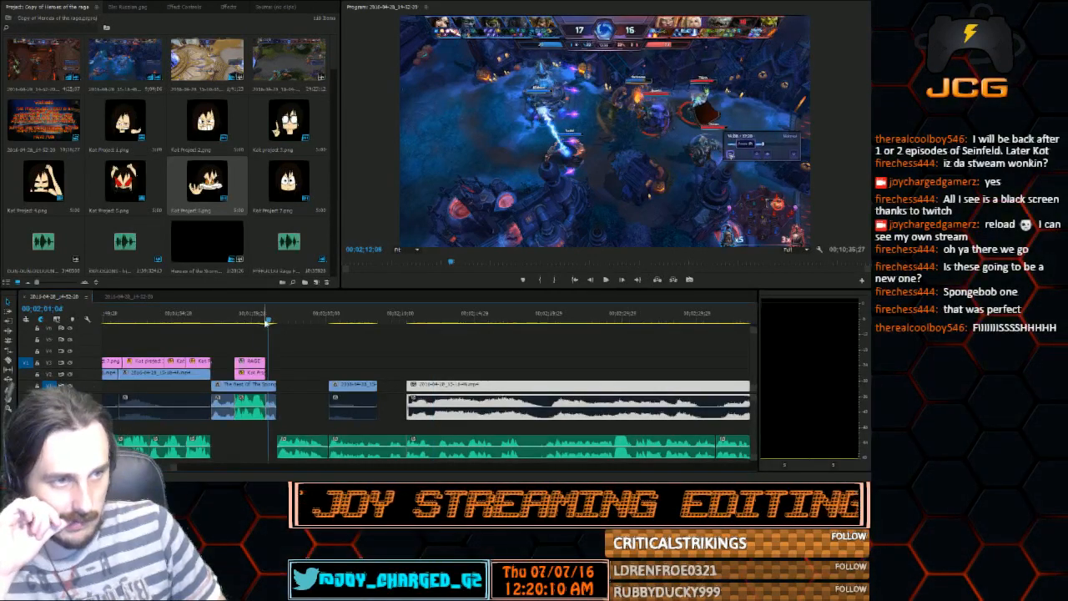
click(334, 316)
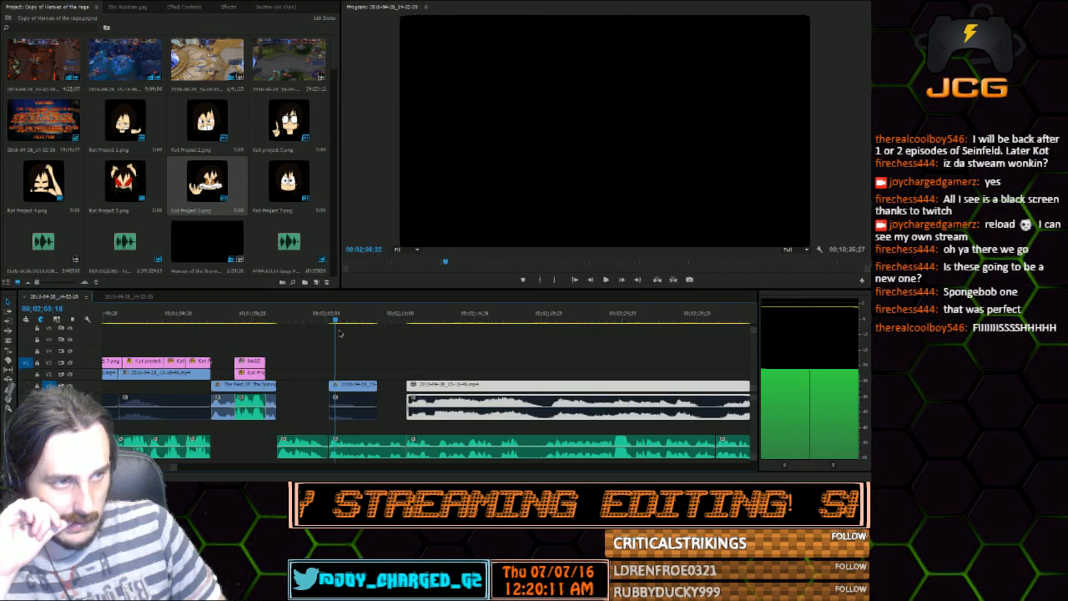
click(382, 317)
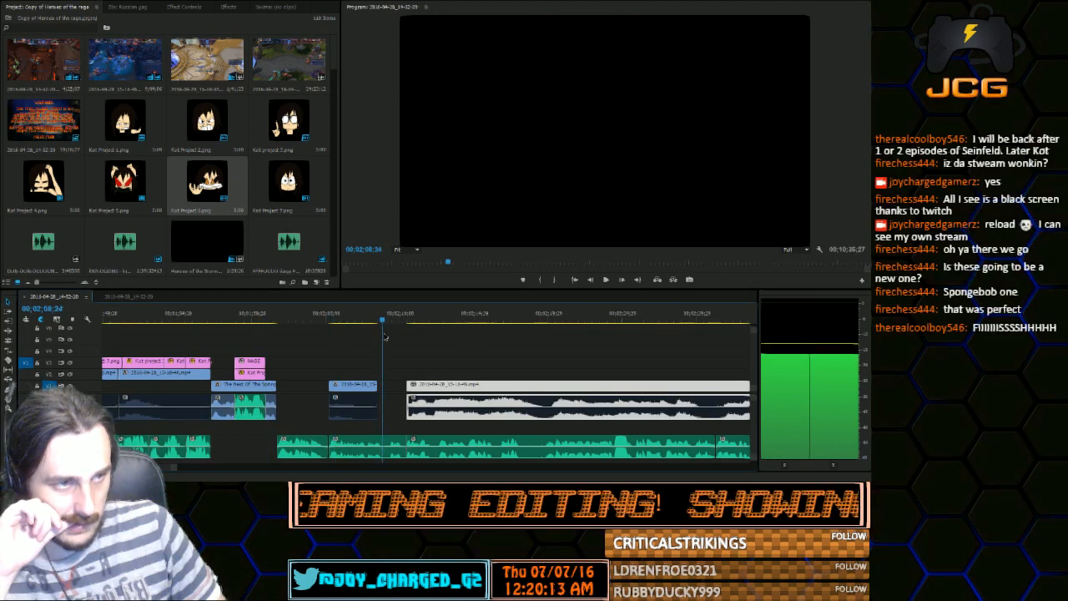
drag(383, 336, 366, 345)
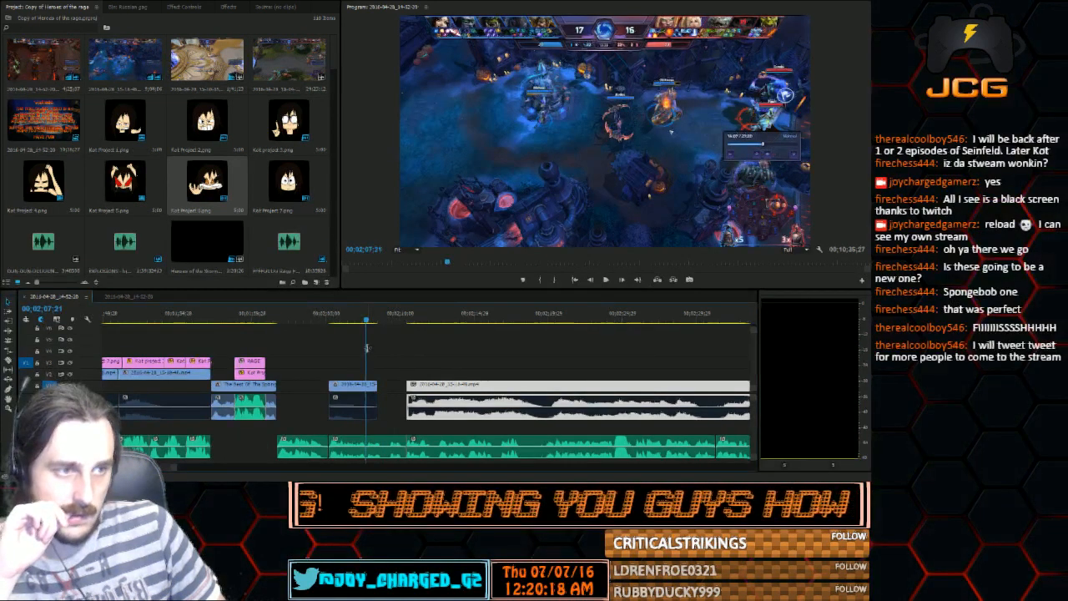
key(space)
click(607, 280)
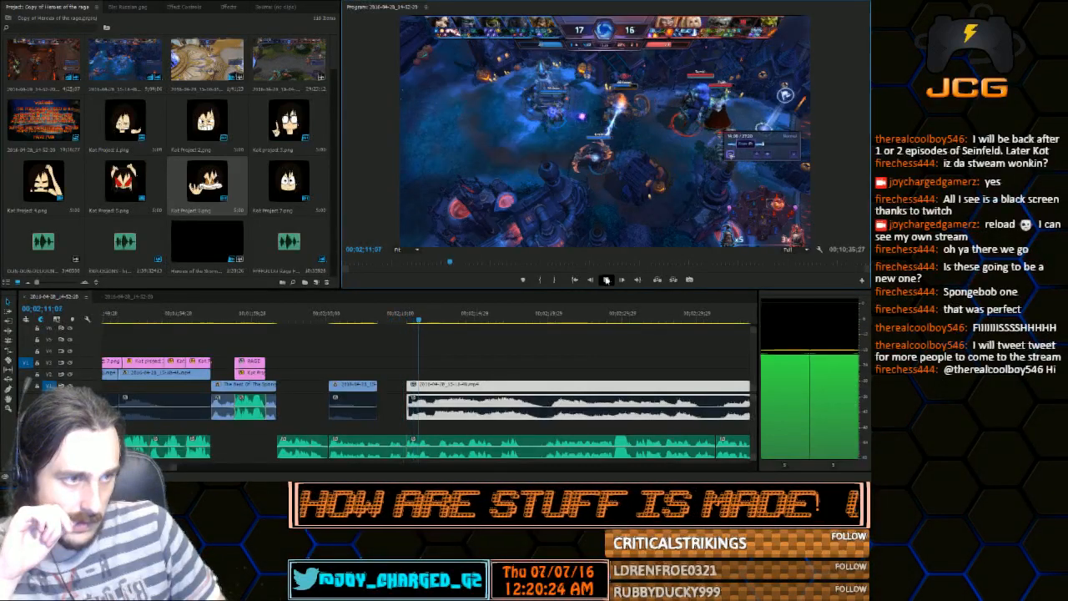
click(606, 279)
click(368, 317)
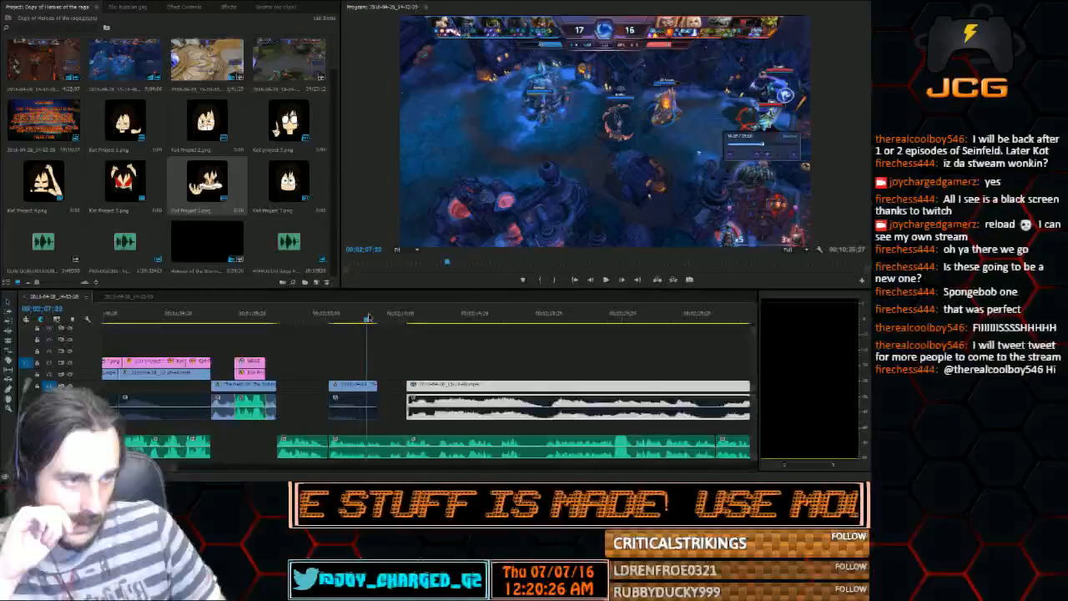
click(608, 280)
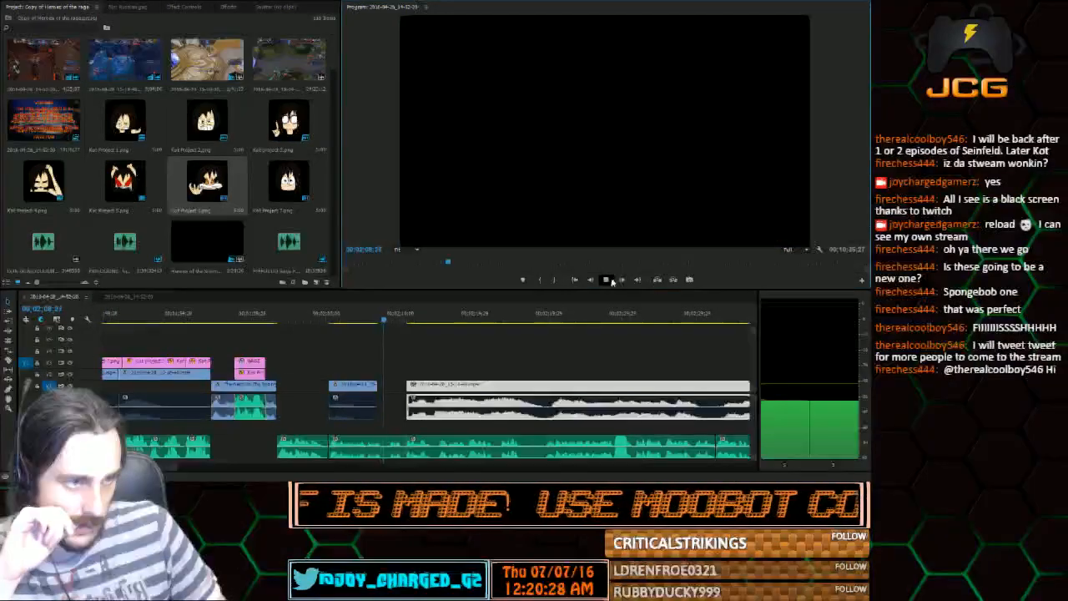
click(607, 280)
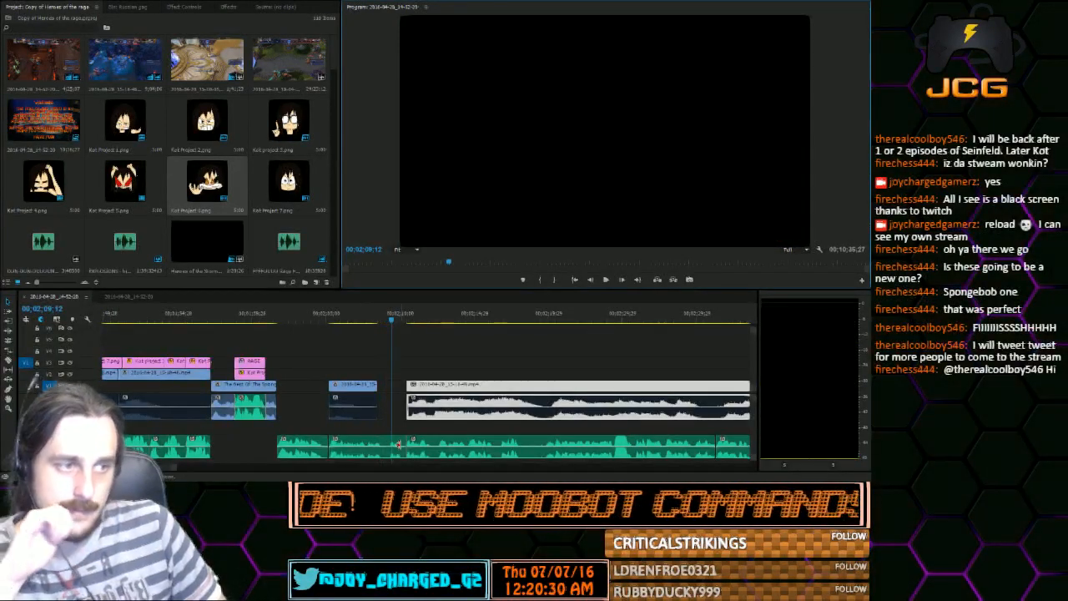
Trim the end of the second voice clip after the time card back to about 00;02;07;24, and play it through
drag(402, 444, 380, 445)
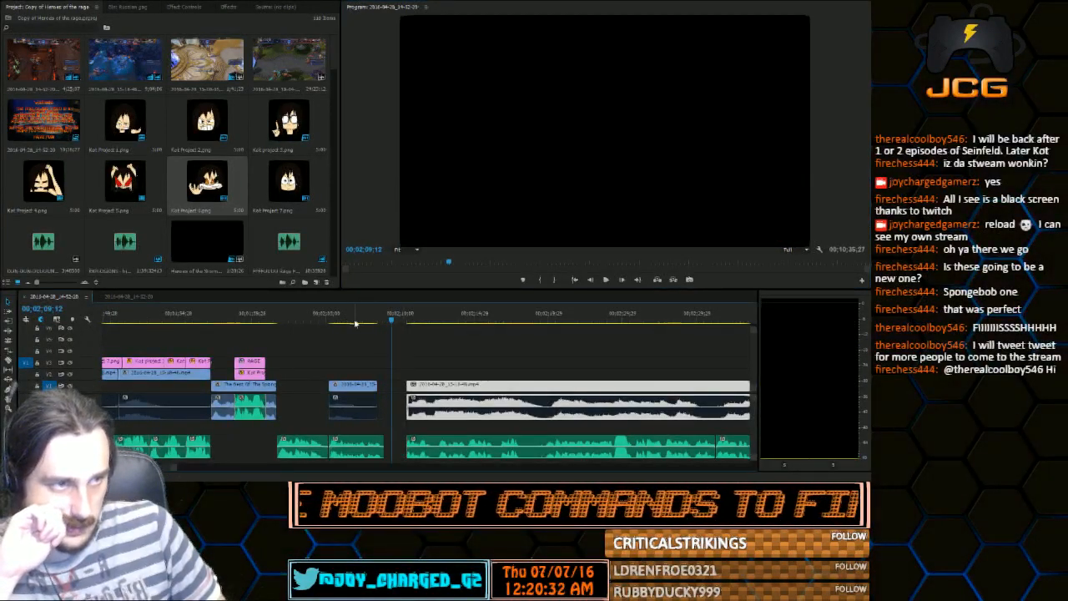
click(357, 321)
click(607, 279)
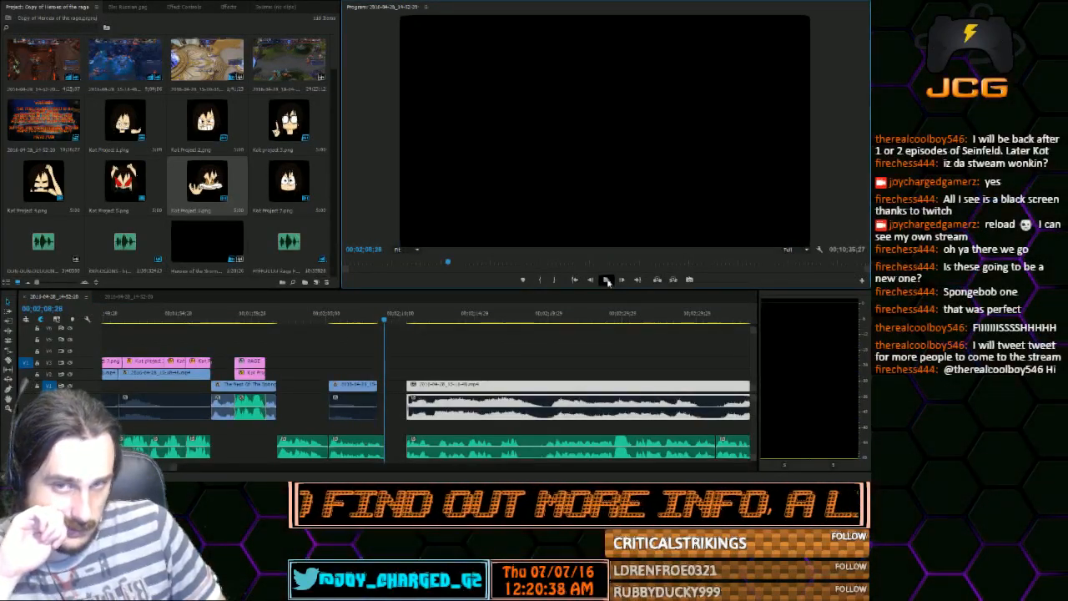
drag(382, 439, 363, 434)
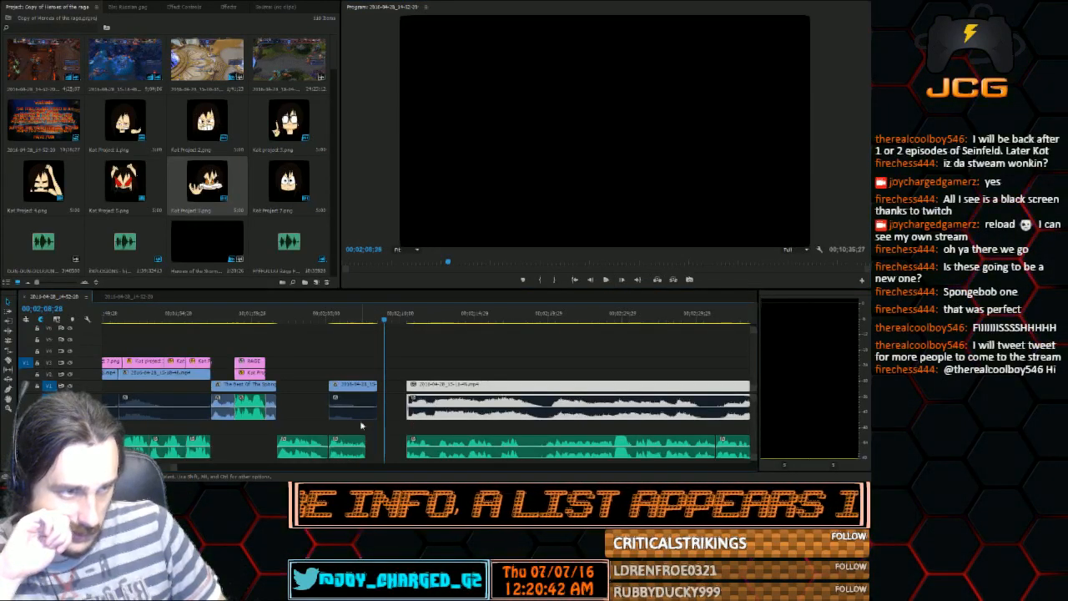
click(335, 314)
click(605, 282)
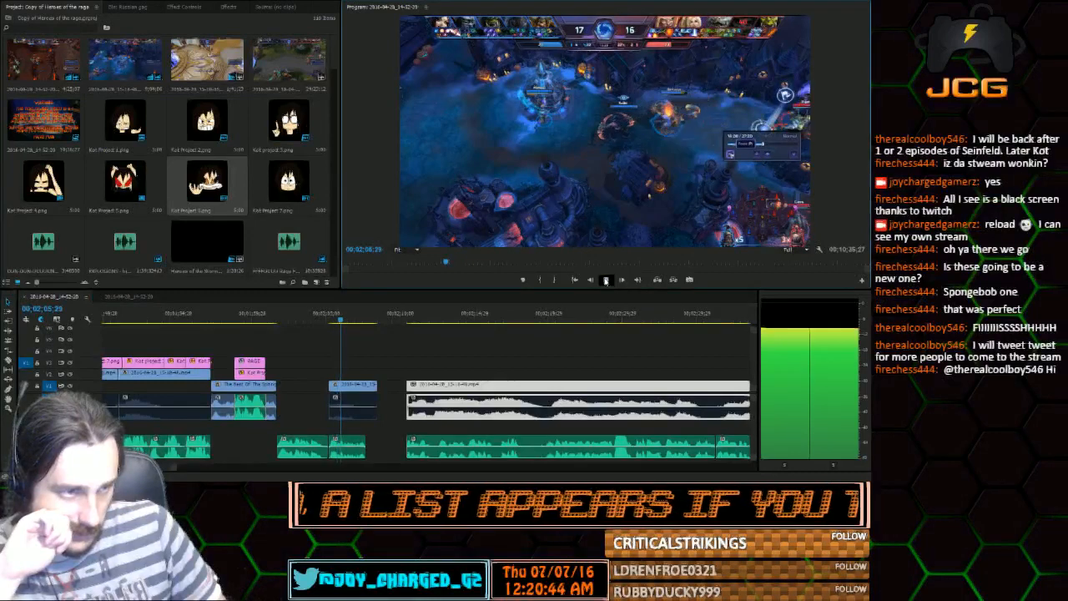
click(607, 281)
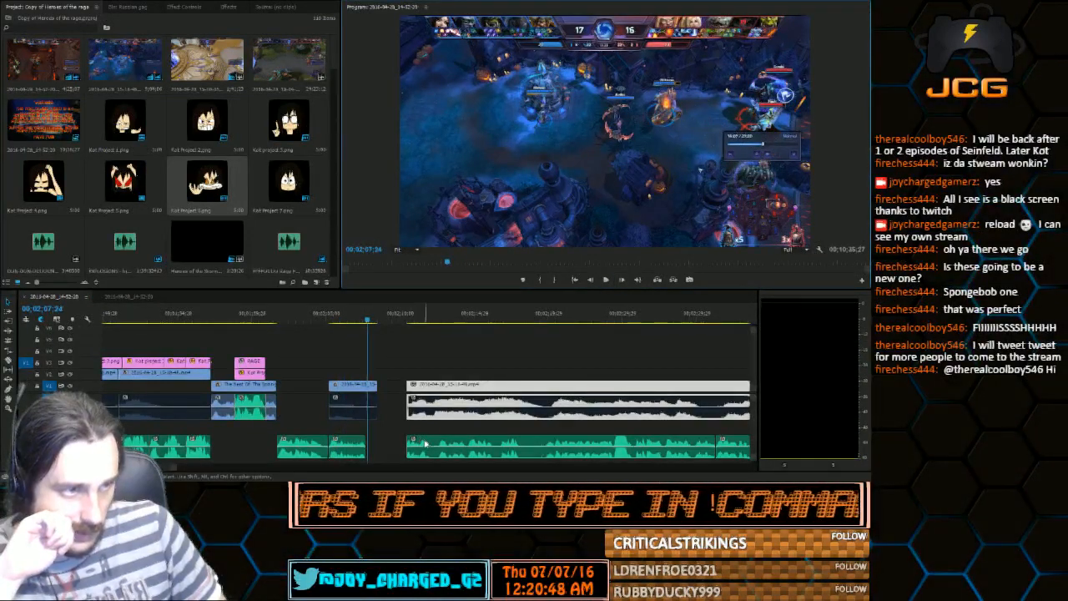
Move the long third voice clip earlier against the trimmed second voice clip's end, and play across the join
drag(426, 446, 404, 445)
click(341, 315)
click(607, 280)
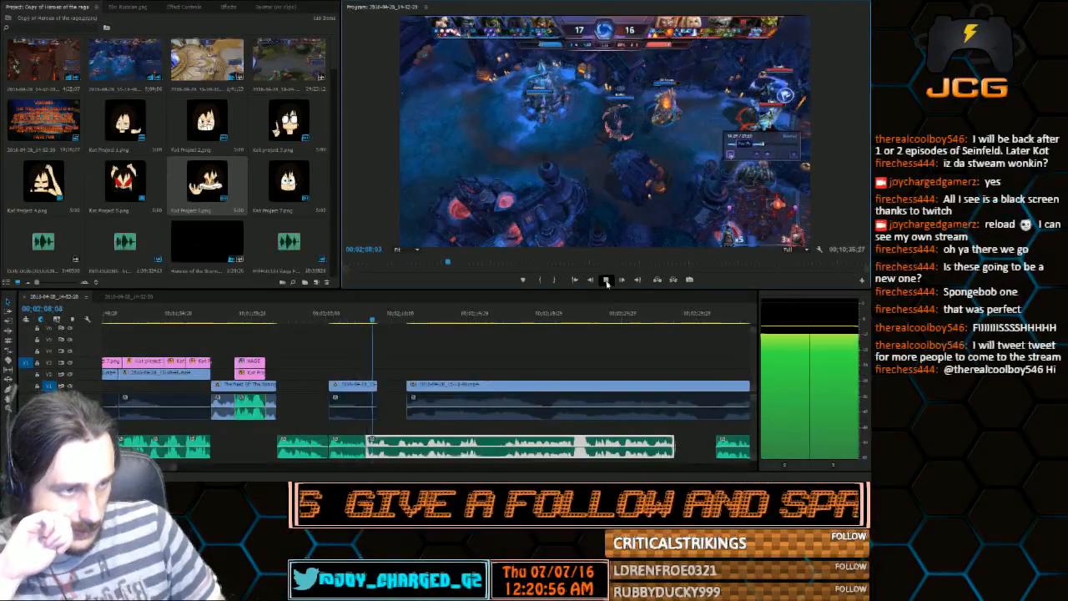
click(608, 284)
Fine-tune the long voice clip's audio slightly later while keeping it against the second voice clip, and play across the join
drag(178, 469, 177, 470)
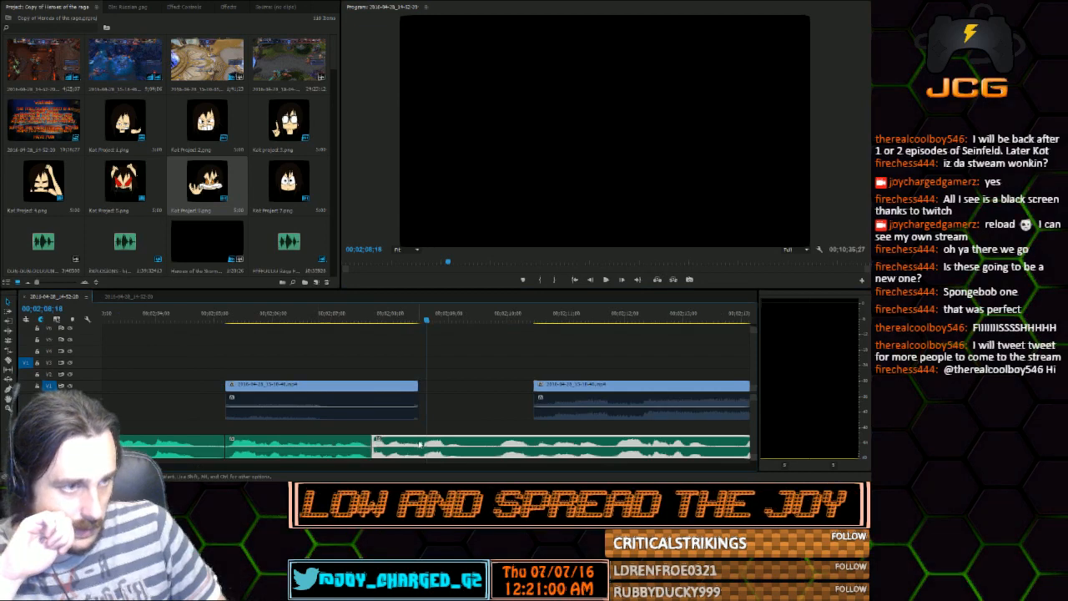
drag(416, 444, 383, 446)
click(343, 320)
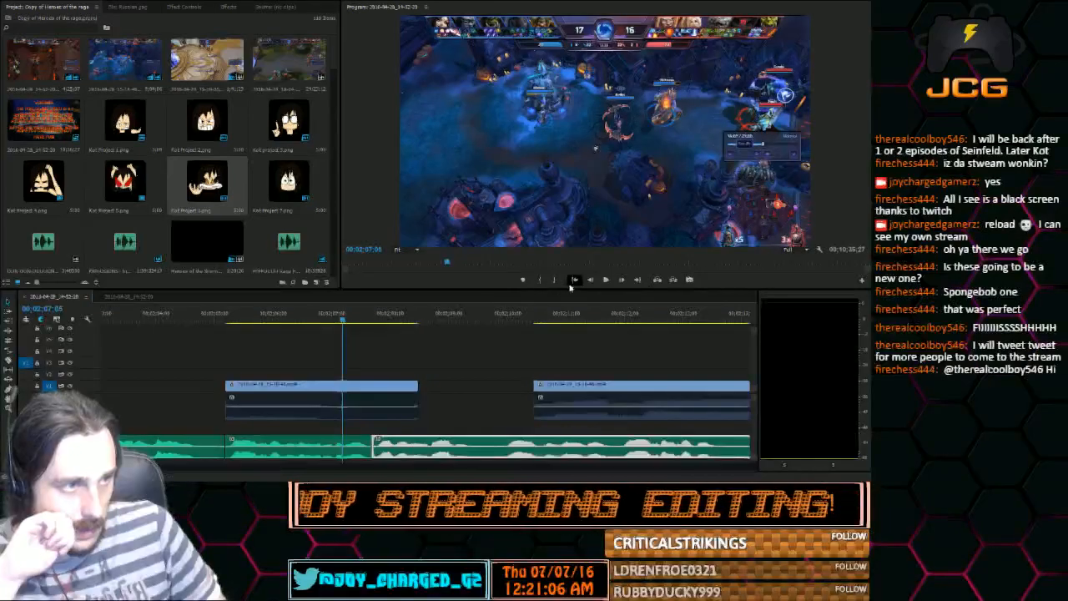
click(605, 280)
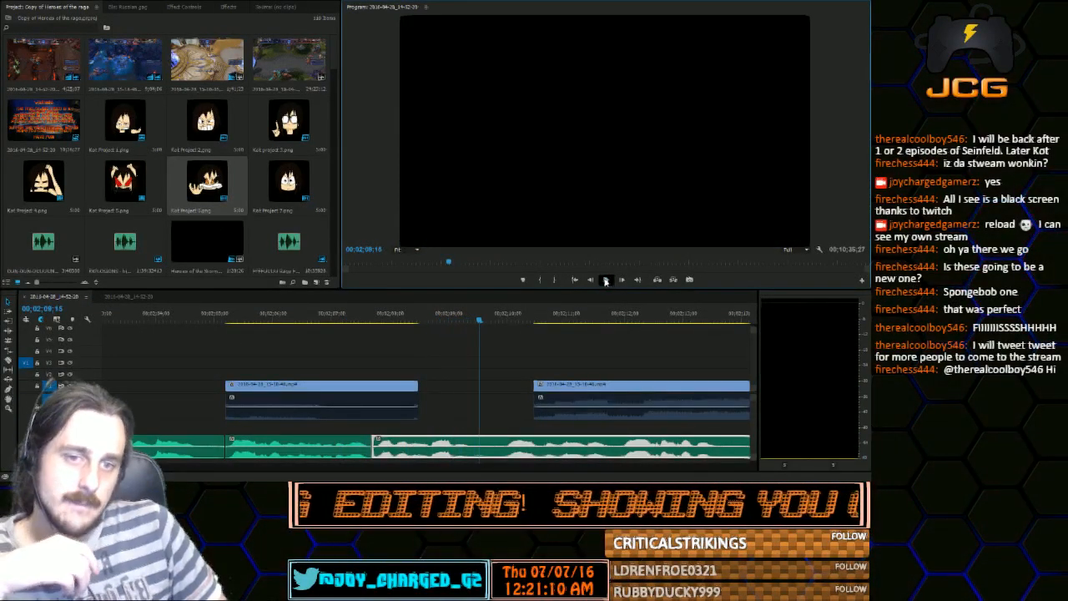
click(605, 279)
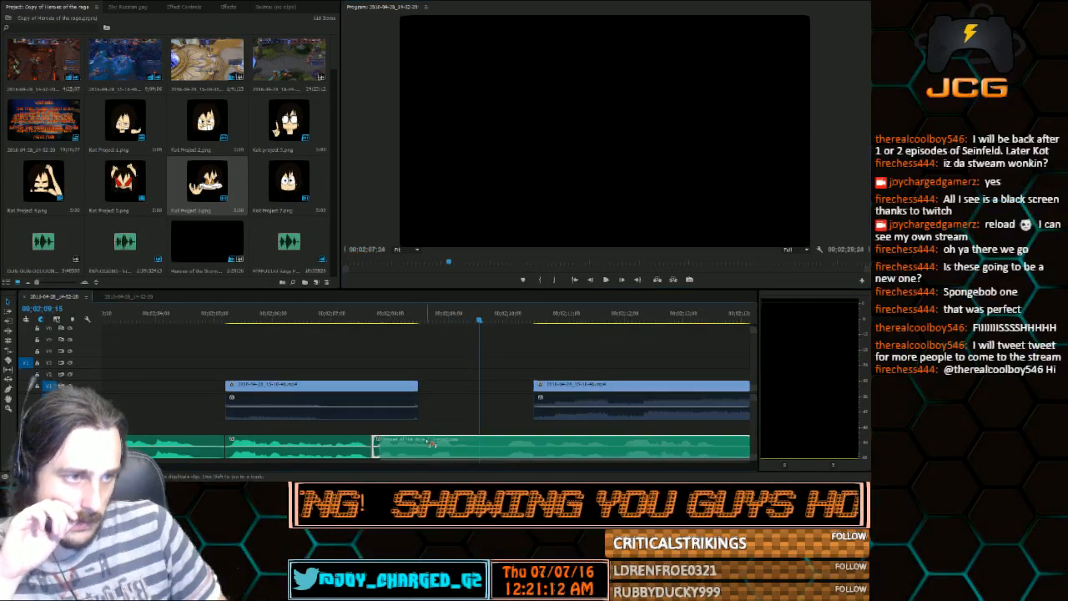
mouse_move(375, 443)
mouse_down()
mouse_move(384, 442)
mouse_move(375, 443)
mouse_up()
click(352, 321)
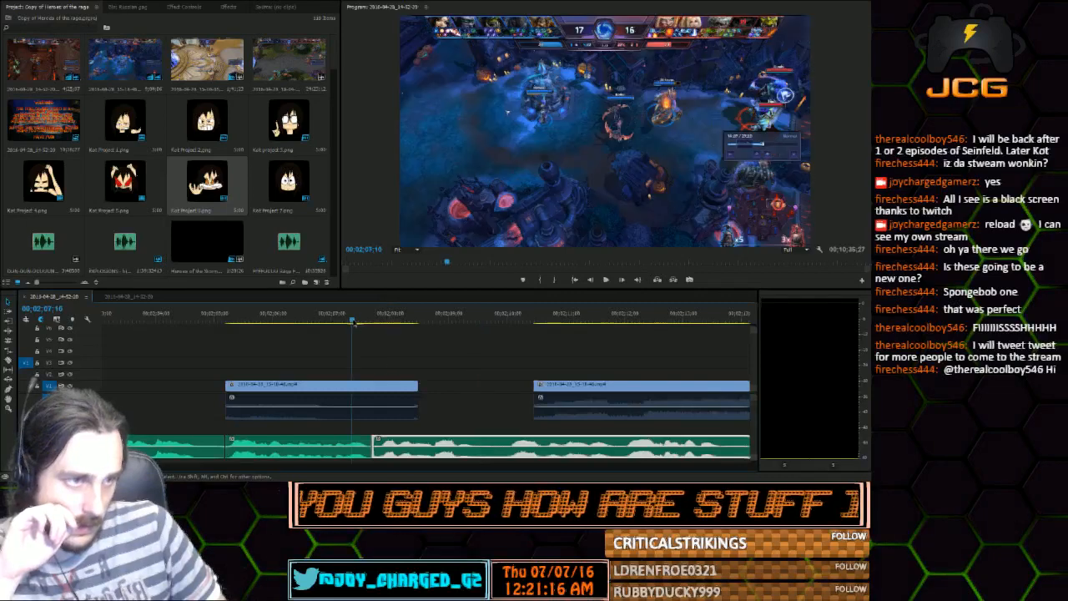
click(604, 280)
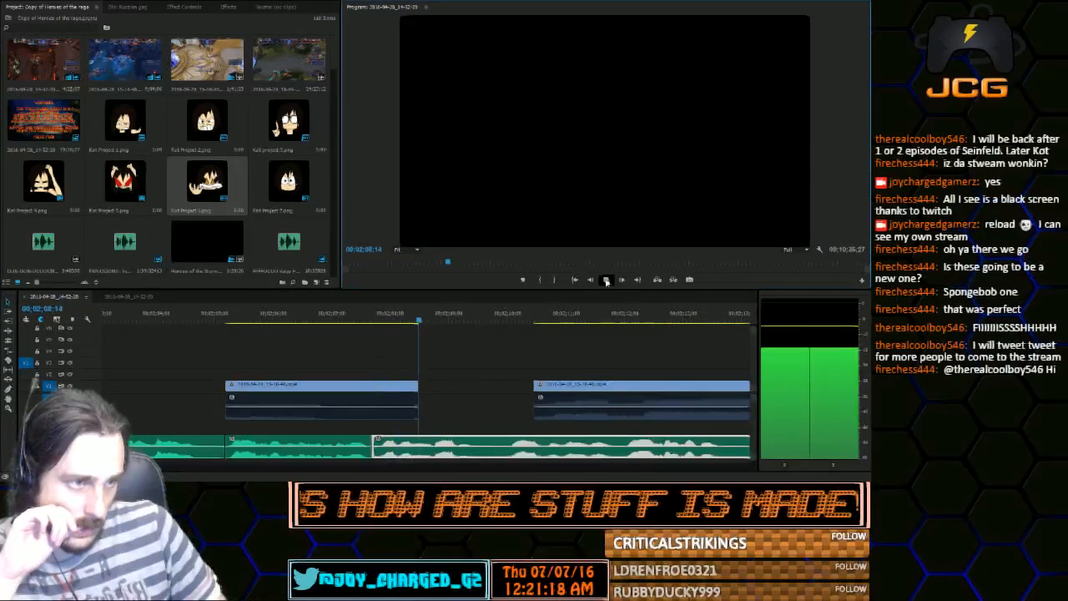
click(606, 280)
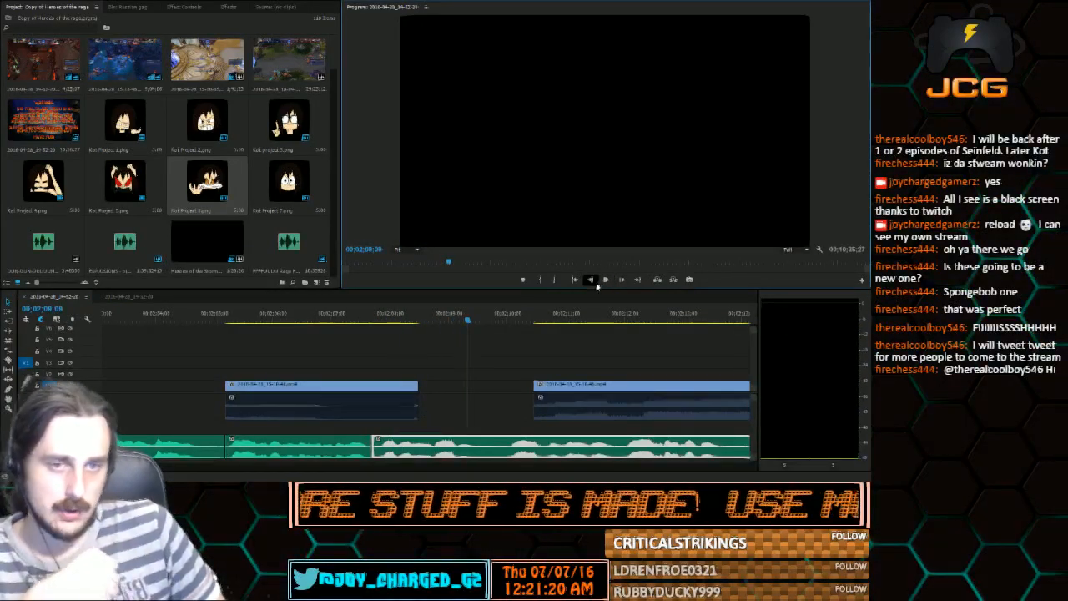
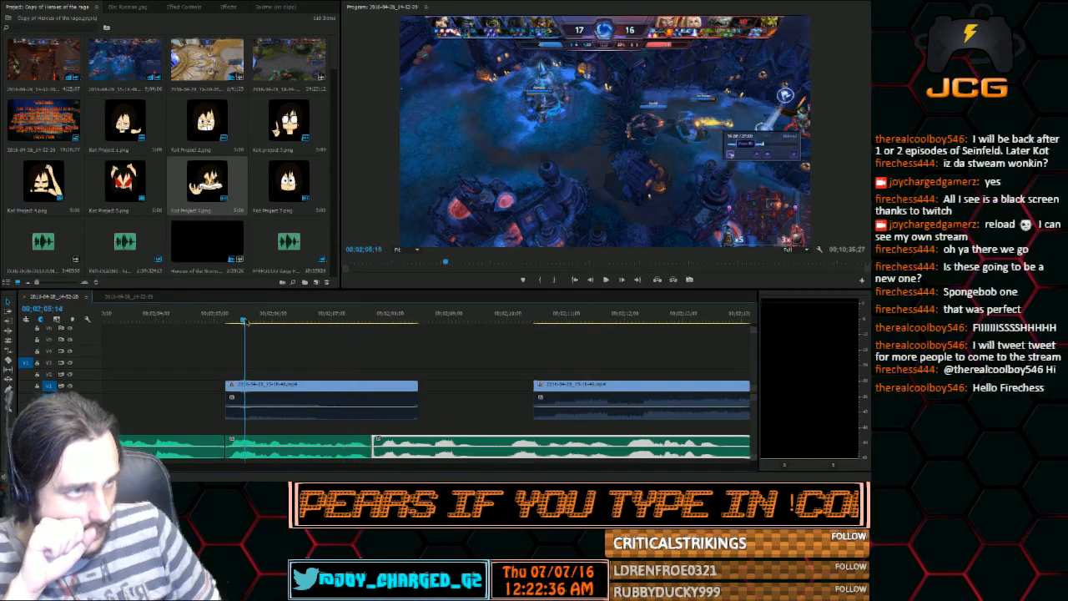
Play the short gameplay clip after the time card and trim its end back to 00;02;07;22, where the second voice clip ends
key(space)
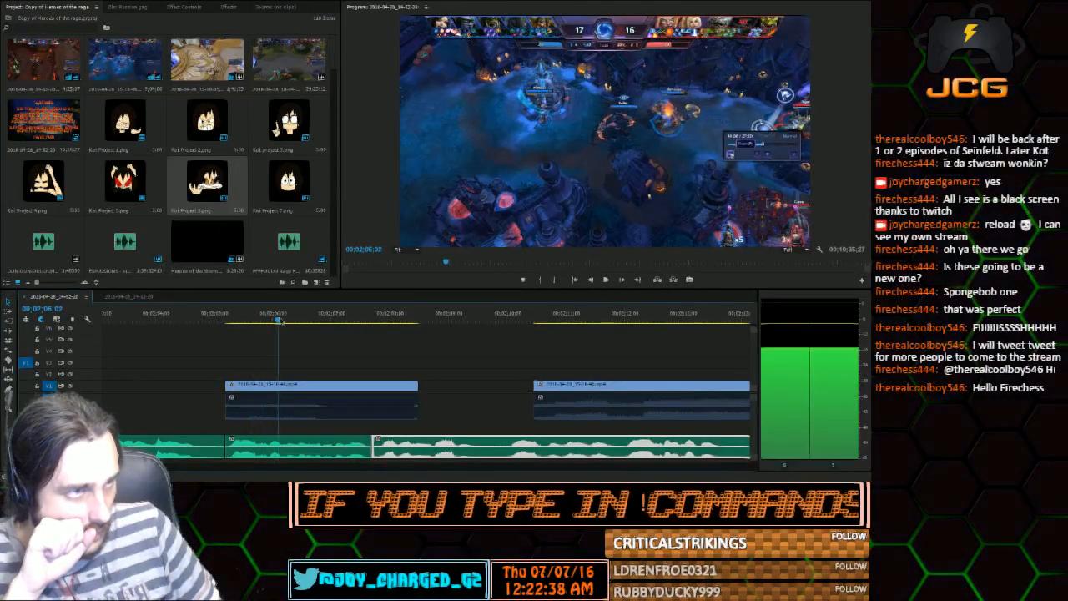
drag(334, 320, 377, 319)
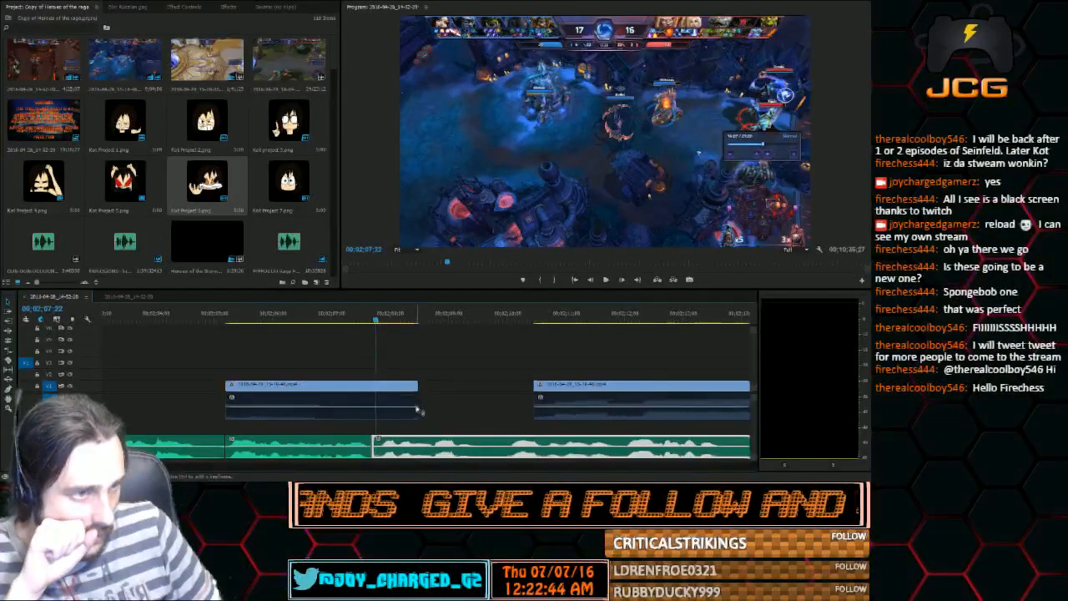
drag(417, 407, 375, 388)
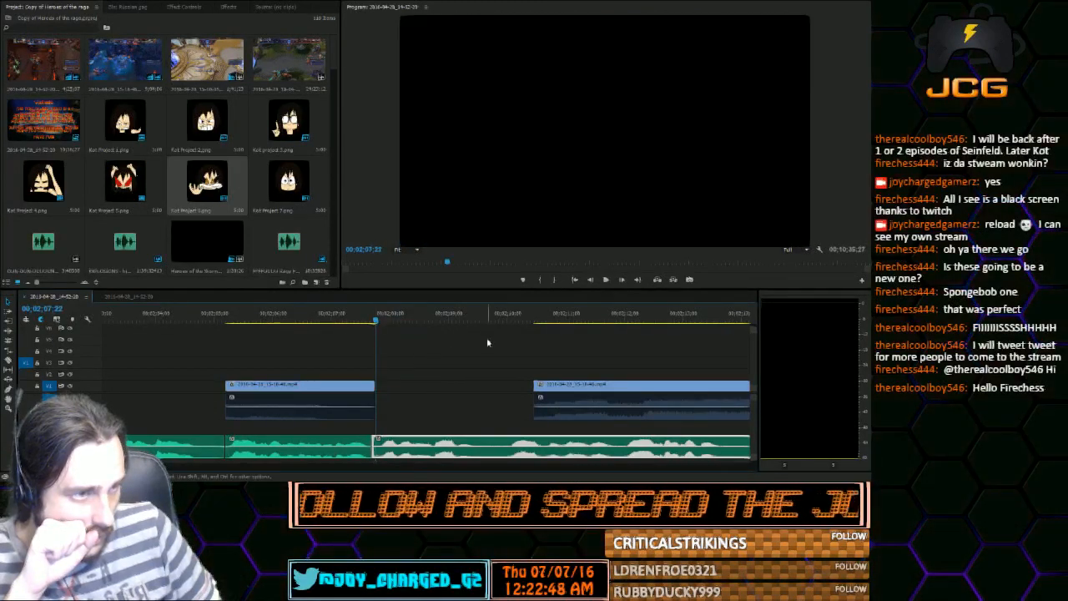
Move the following long gameplay clip earlier against the trimmed gameplay clip's end, and play across the join
click(540, 388)
drag(540, 388, 384, 386)
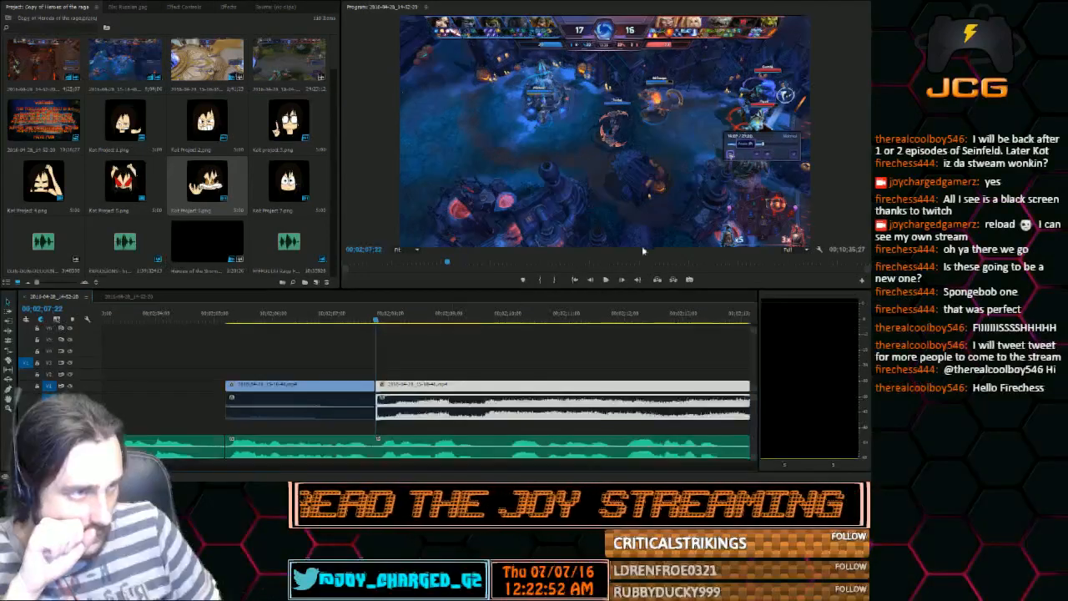
click(606, 280)
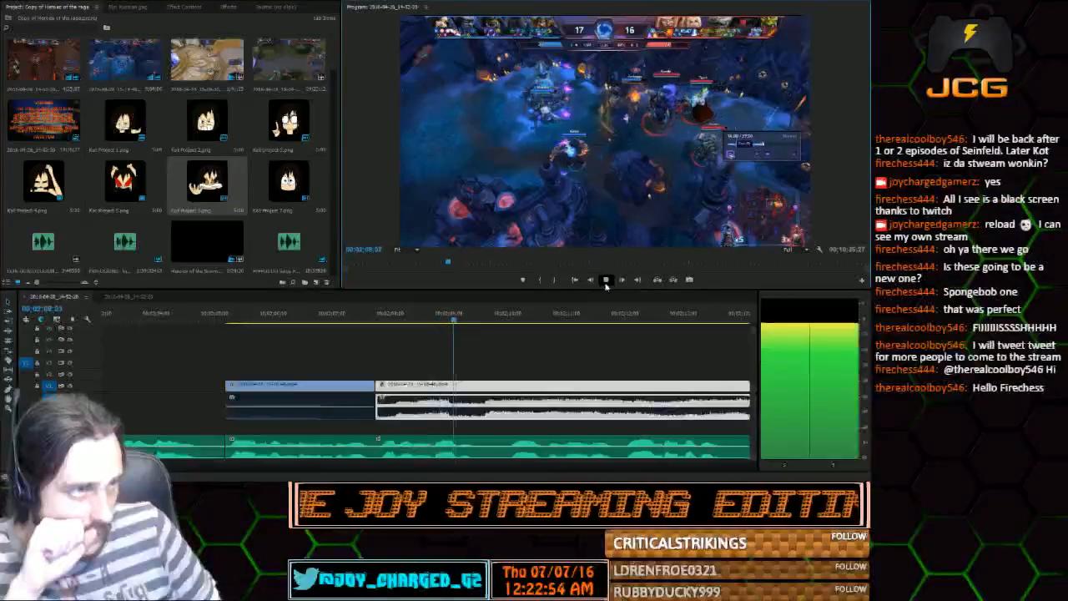
click(605, 280)
click(381, 319)
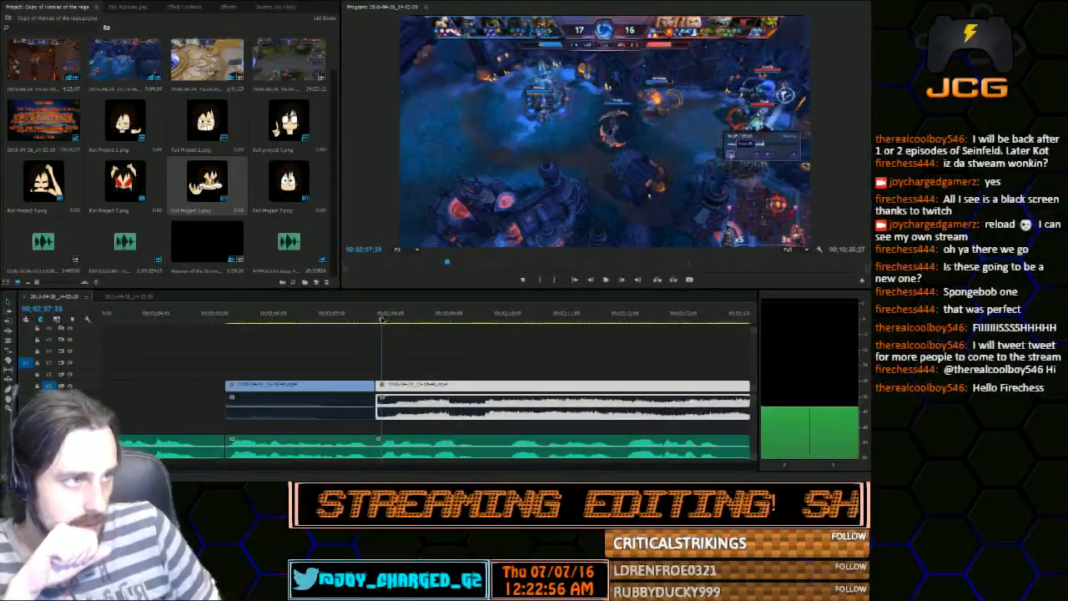
drag(383, 320, 382, 320)
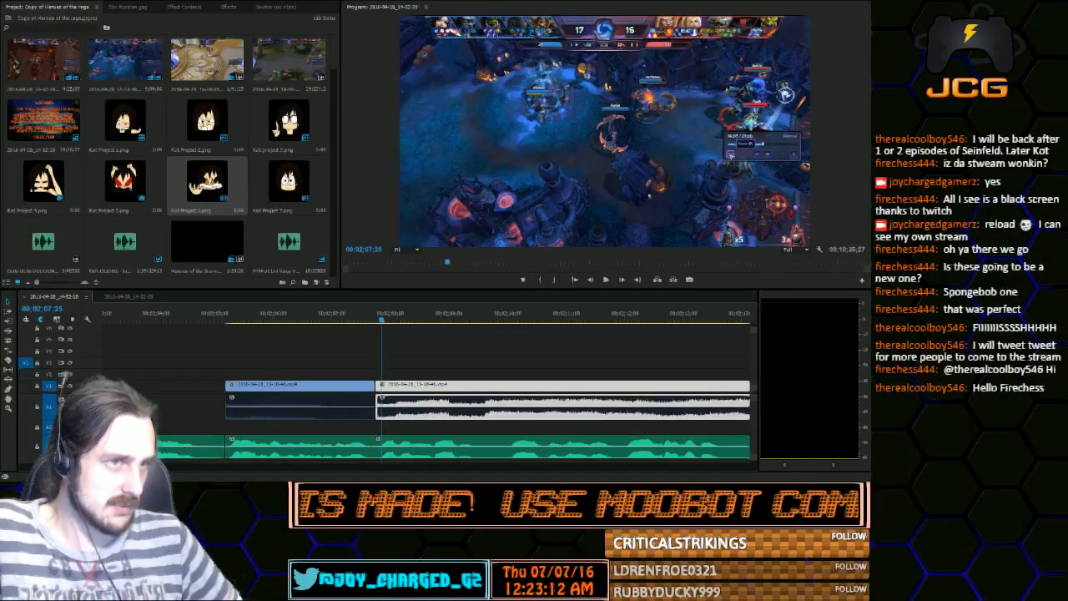
drag(386, 320, 780, 354)
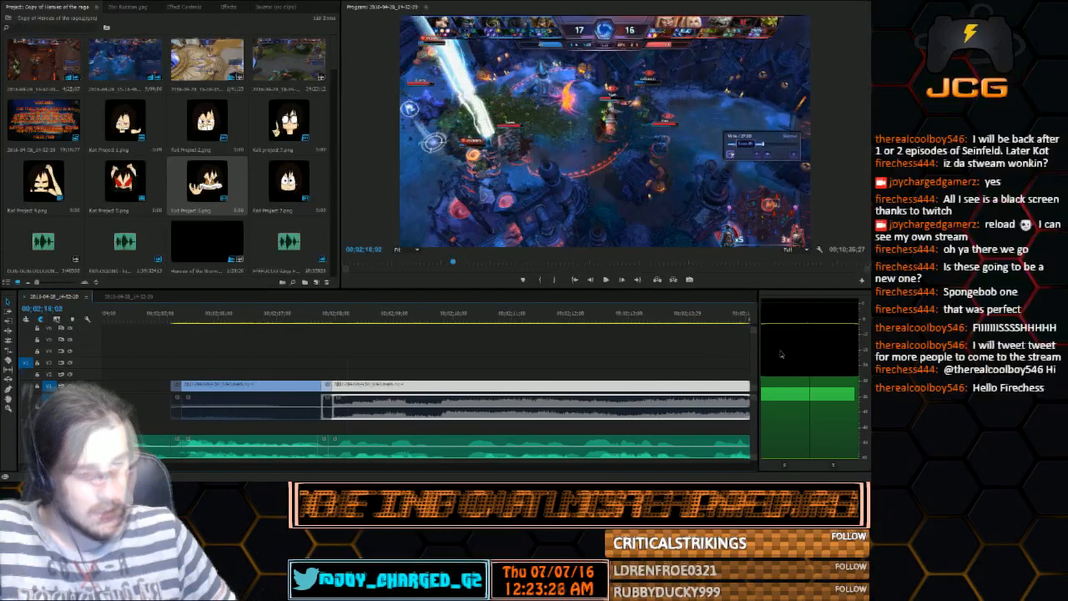
drag(780, 354, 348, 332)
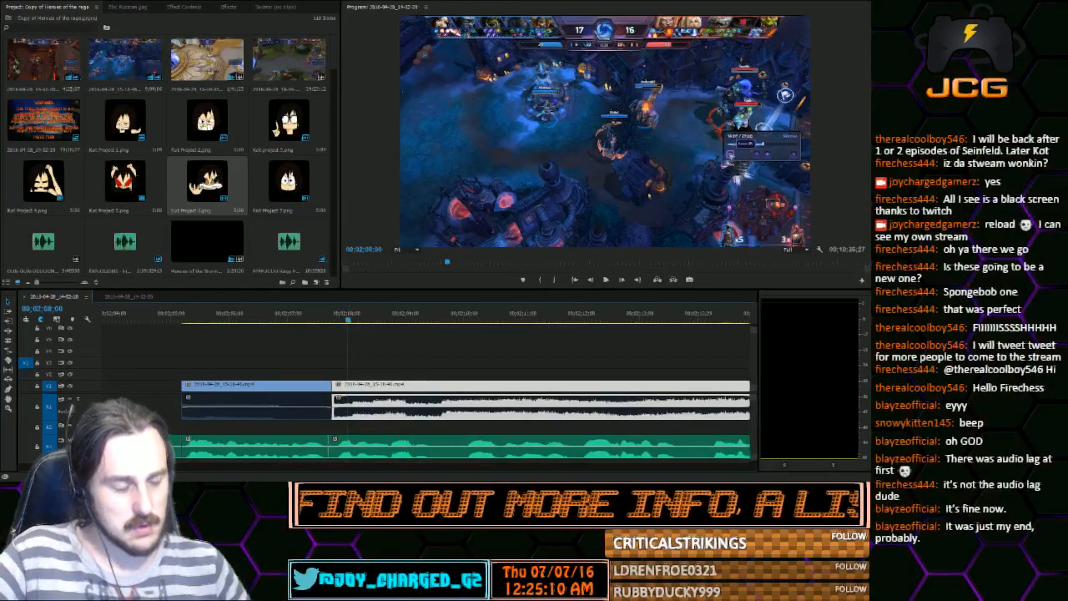
Switch to the other, more fully edited sequence and play its first gameplay section up to about 00;00;42;05
drag(204, 467, 413, 464)
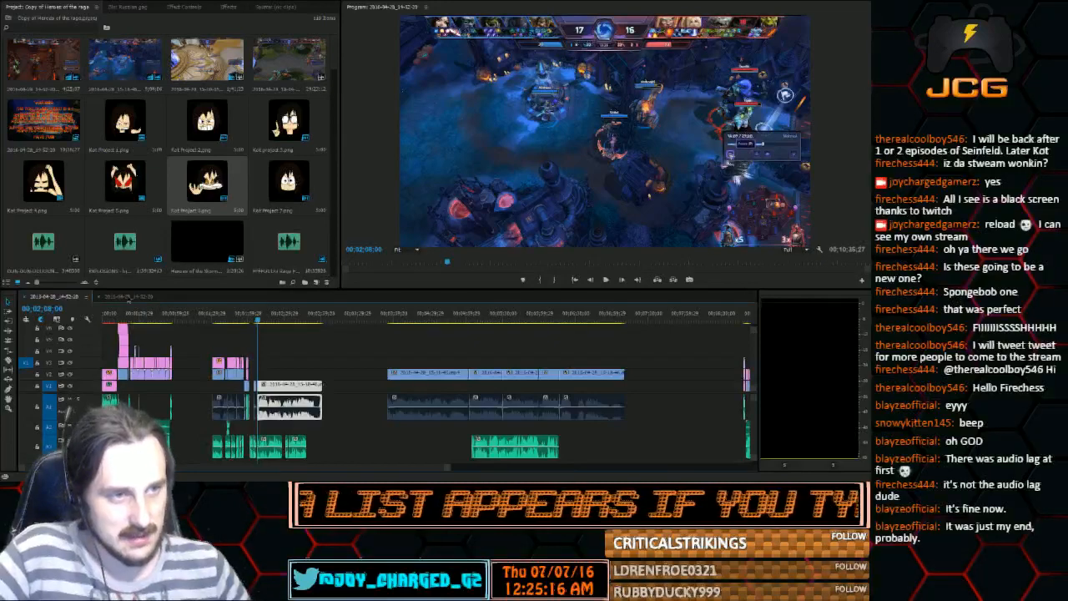
click(129, 298)
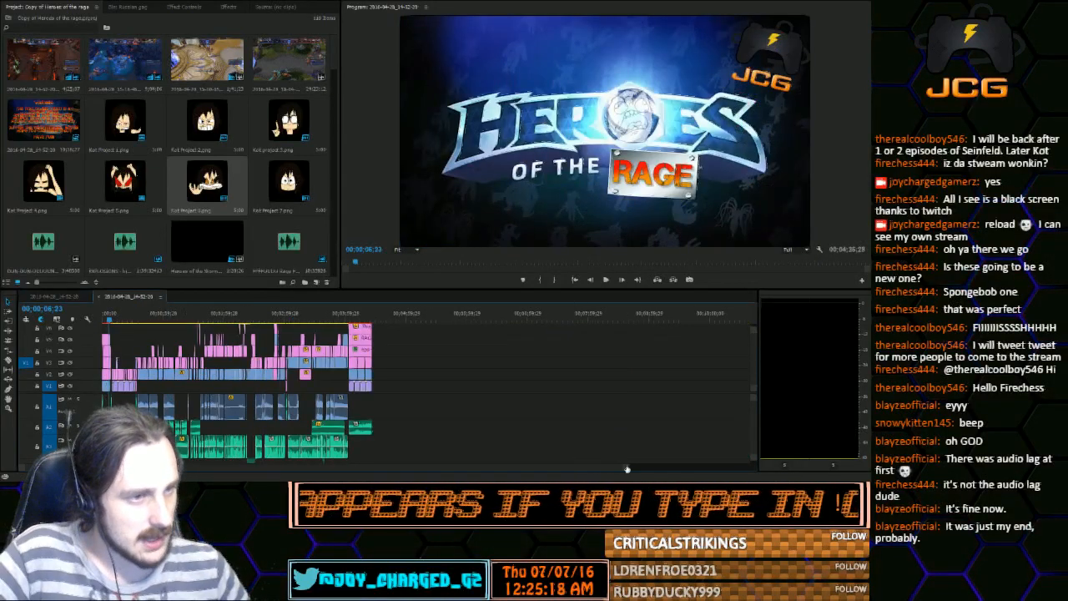
drag(627, 469, 490, 446)
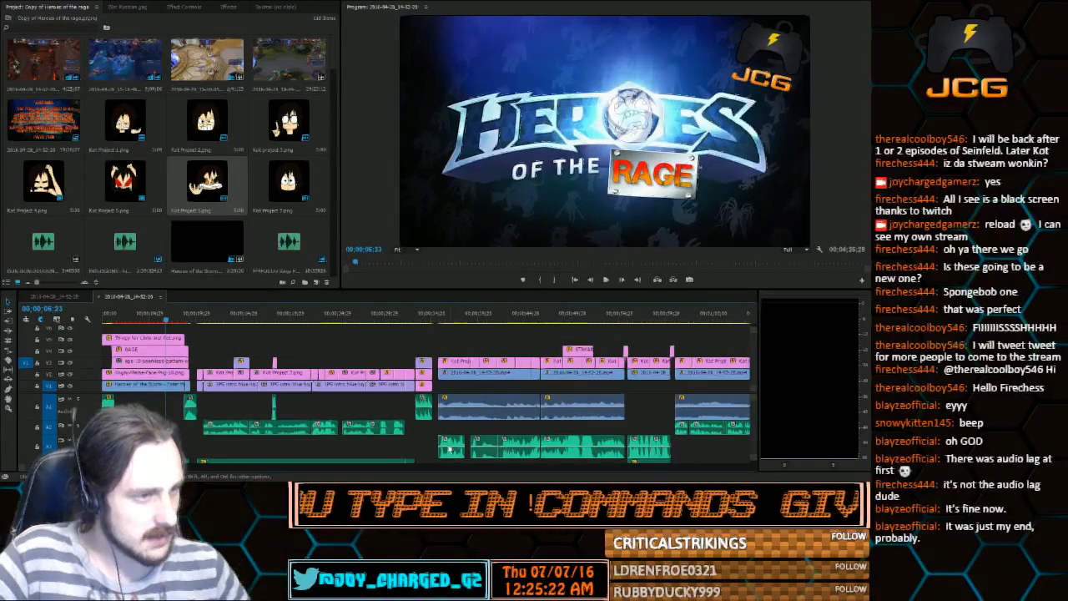
click(451, 319)
click(605, 279)
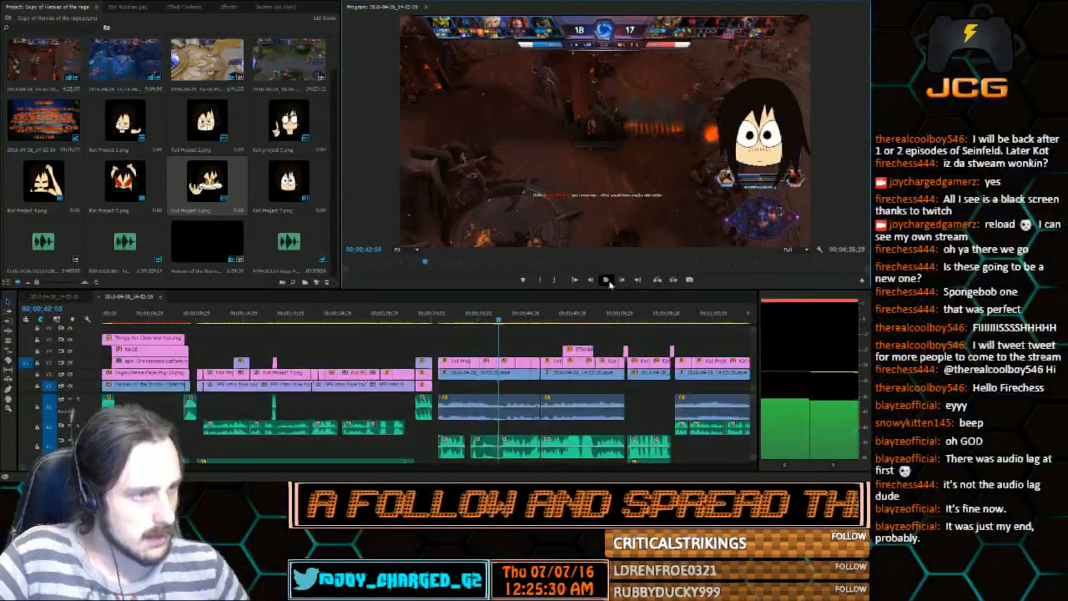
click(606, 280)
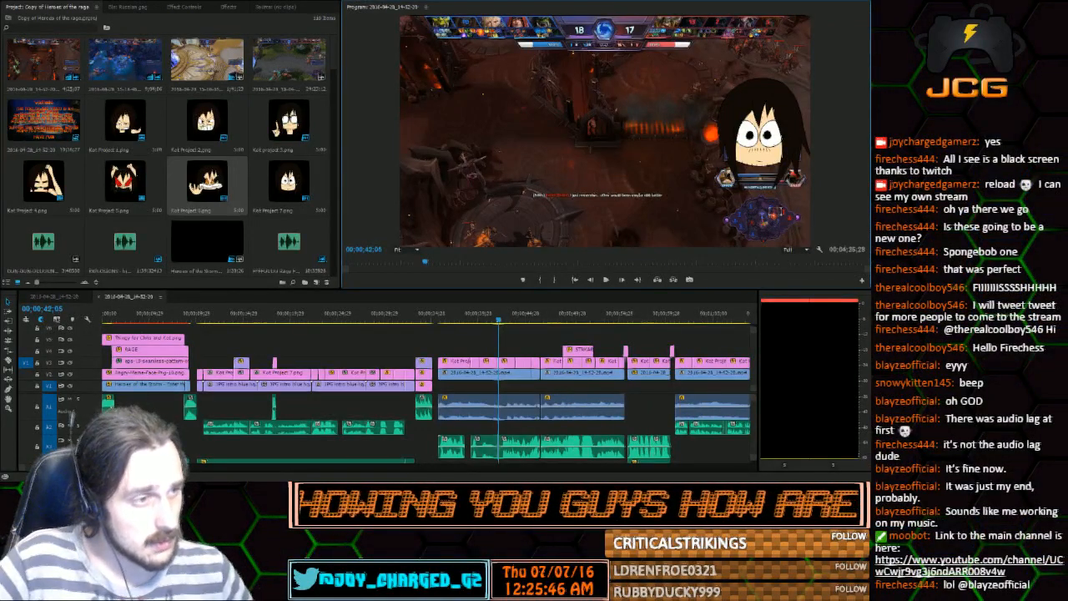
Look through the rest of the edited sequence's timeline, and preview the moments around 00;02;30;06 and 00;02;22;01
key(minus)
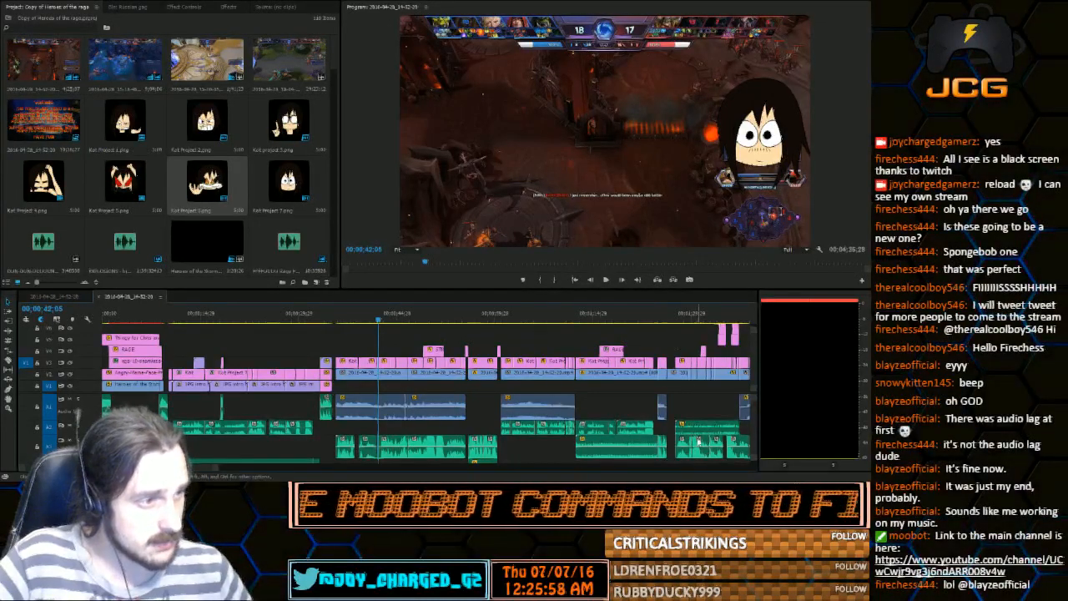
scroll(375, 400, down, 5)
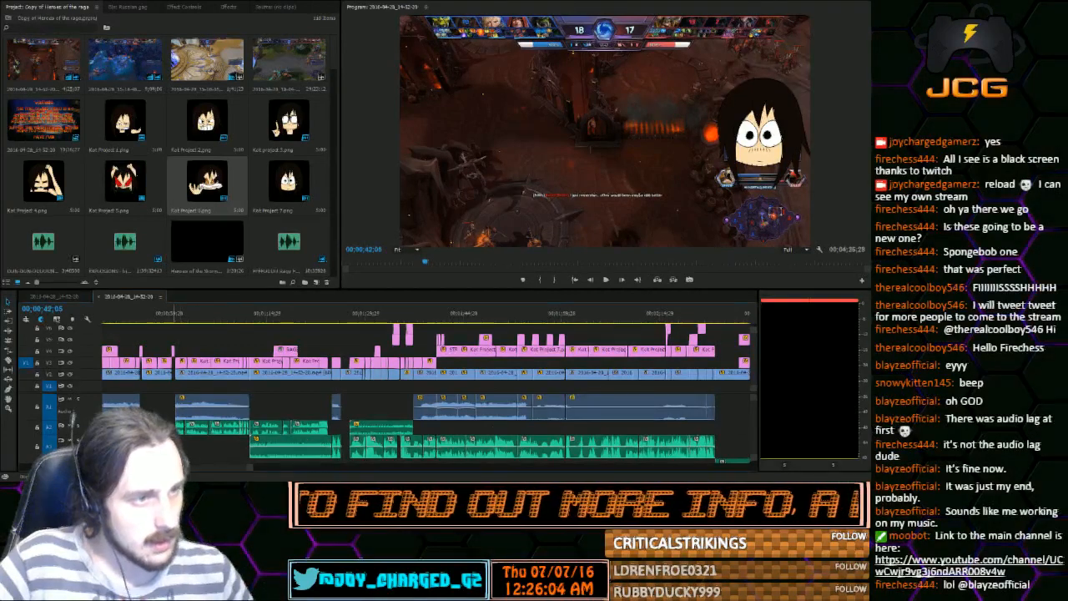
scroll(302, 466, down, 5)
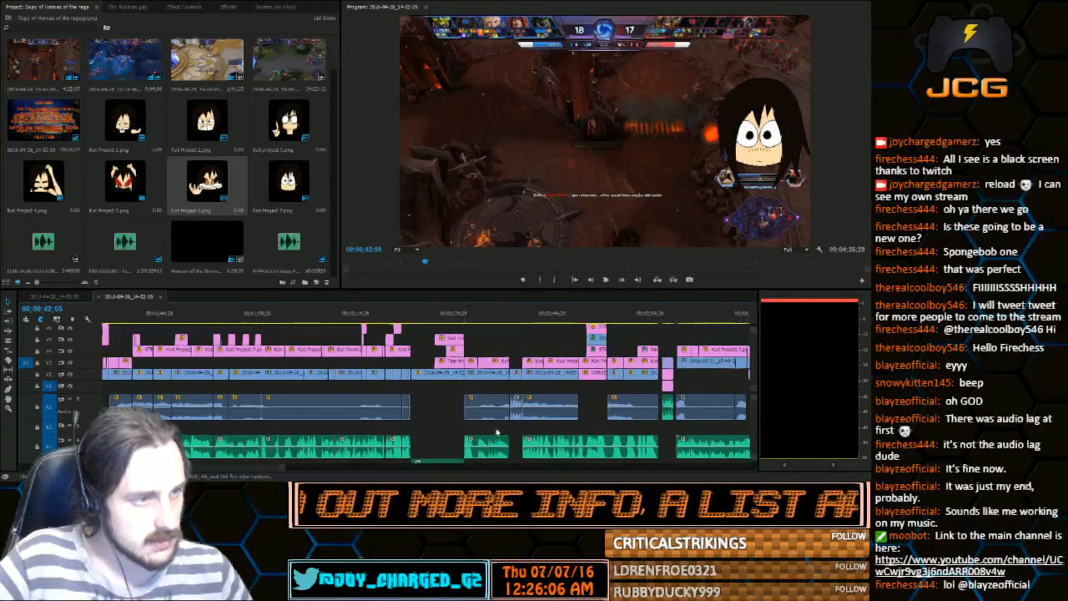
scroll(218, 468, down, 5)
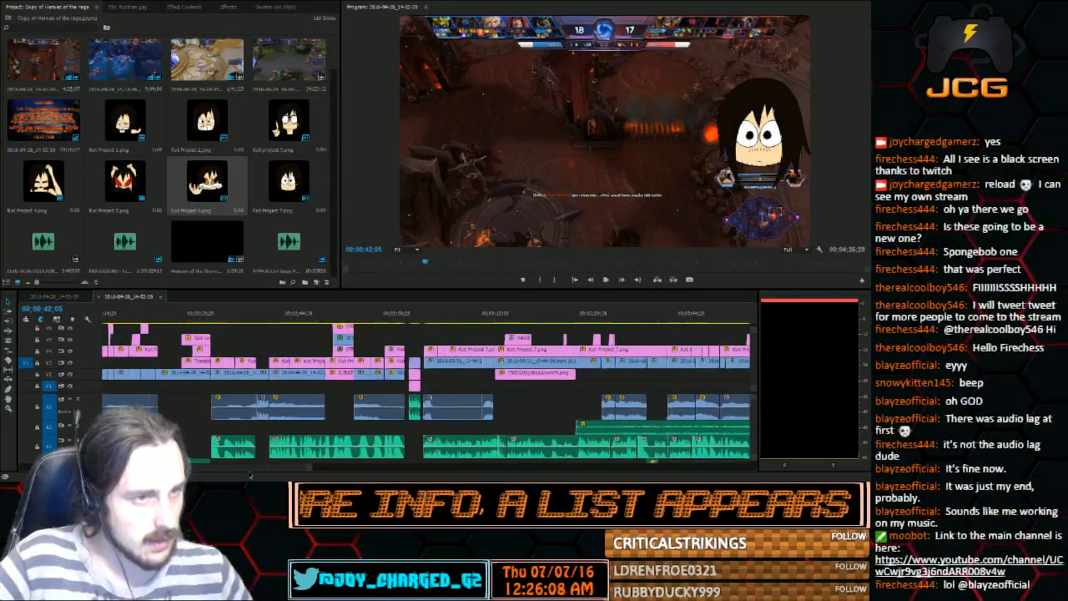
scroll(249, 474, down, 1)
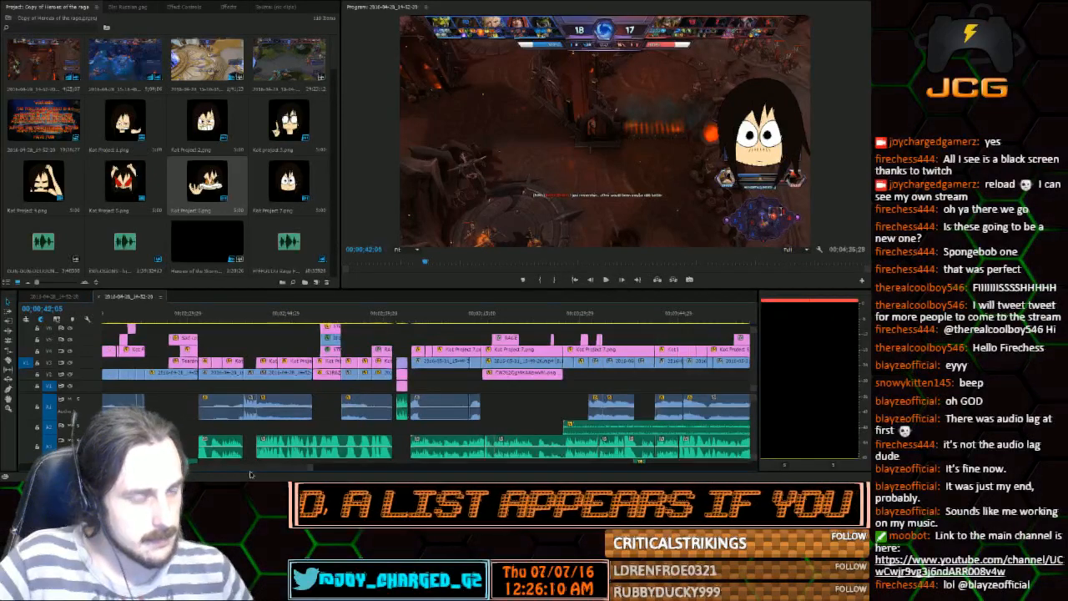
scroll(249, 474, down, 3)
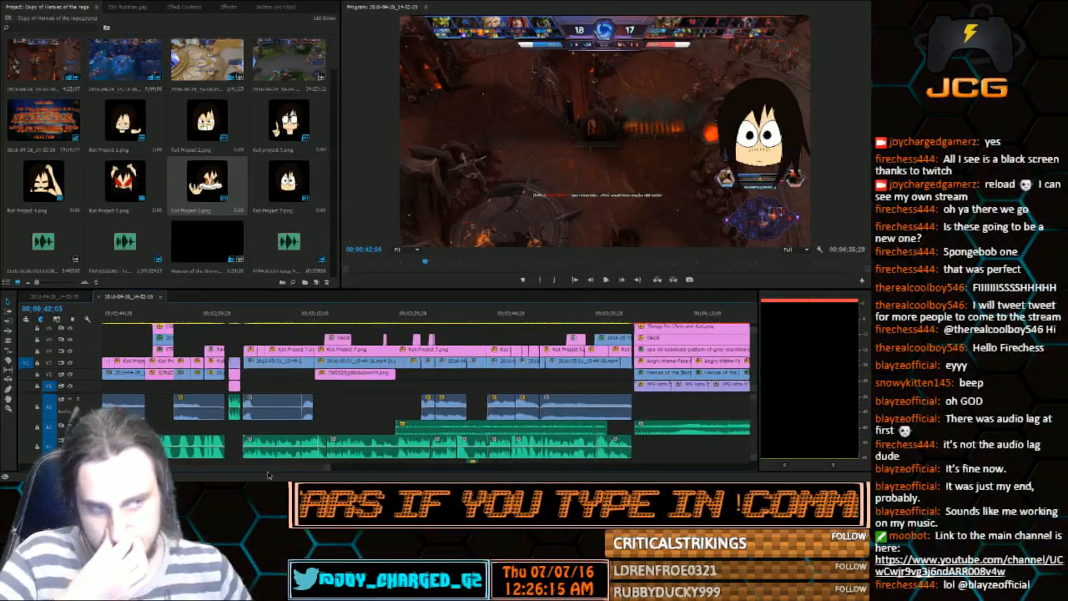
scroll(268, 476, down, 1)
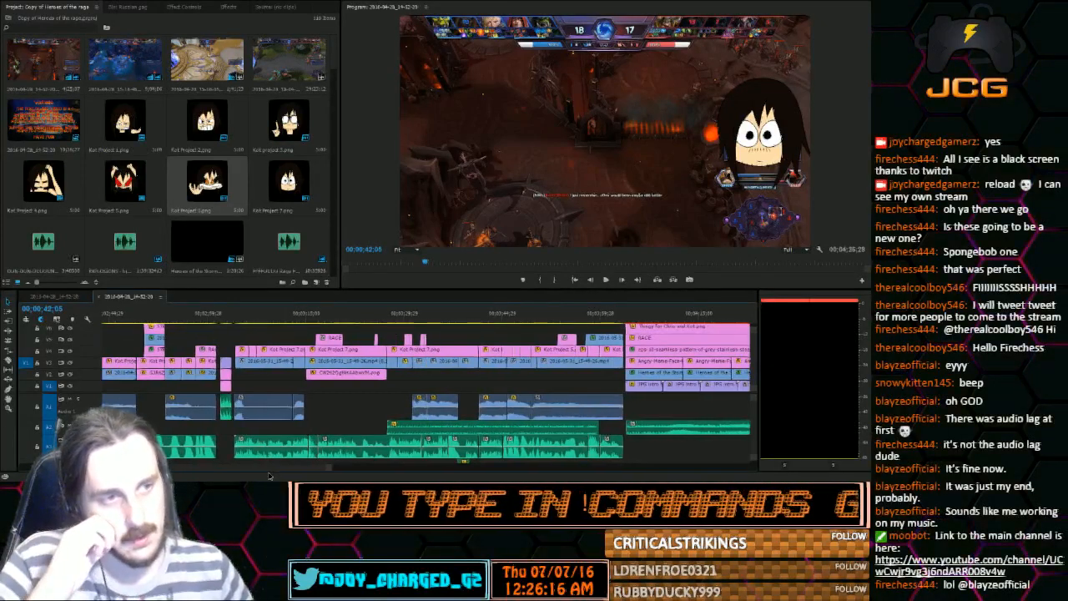
scroll(268, 476, down, 3)
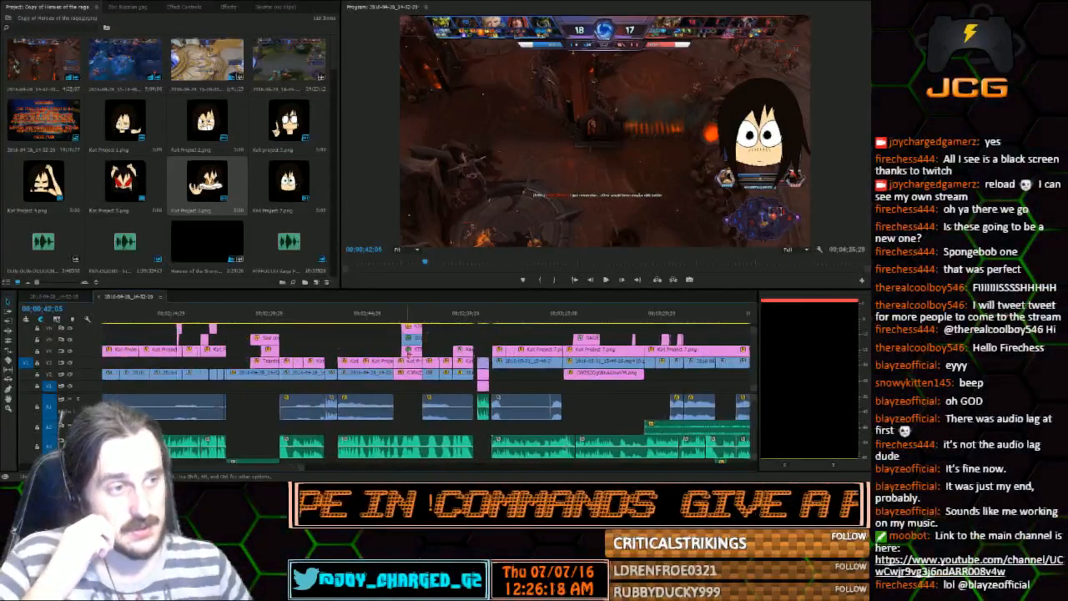
drag(408, 322, 269, 334)
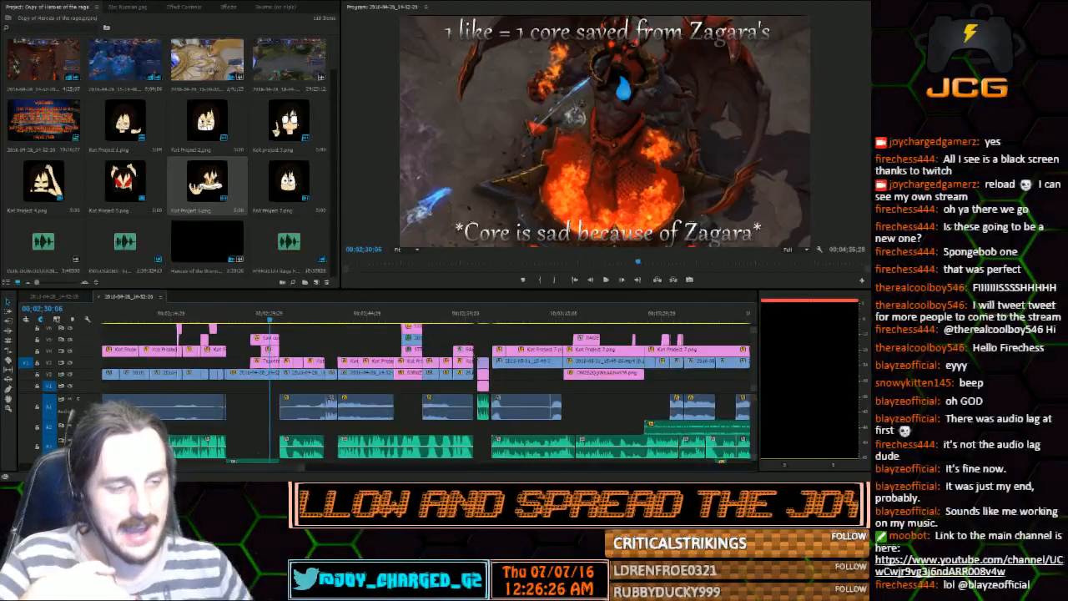
click(211, 319)
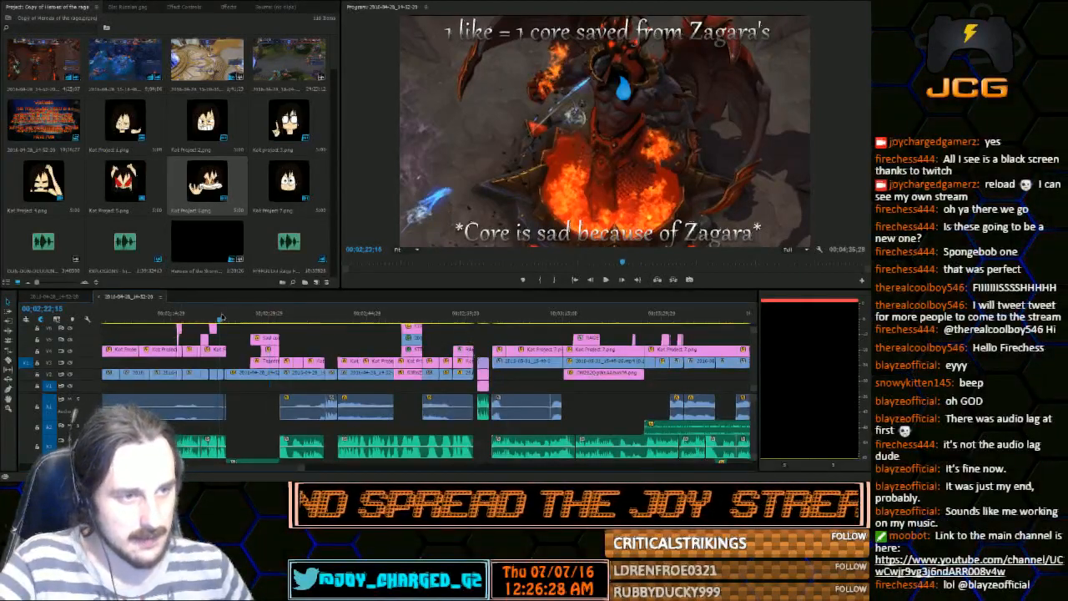
click(217, 318)
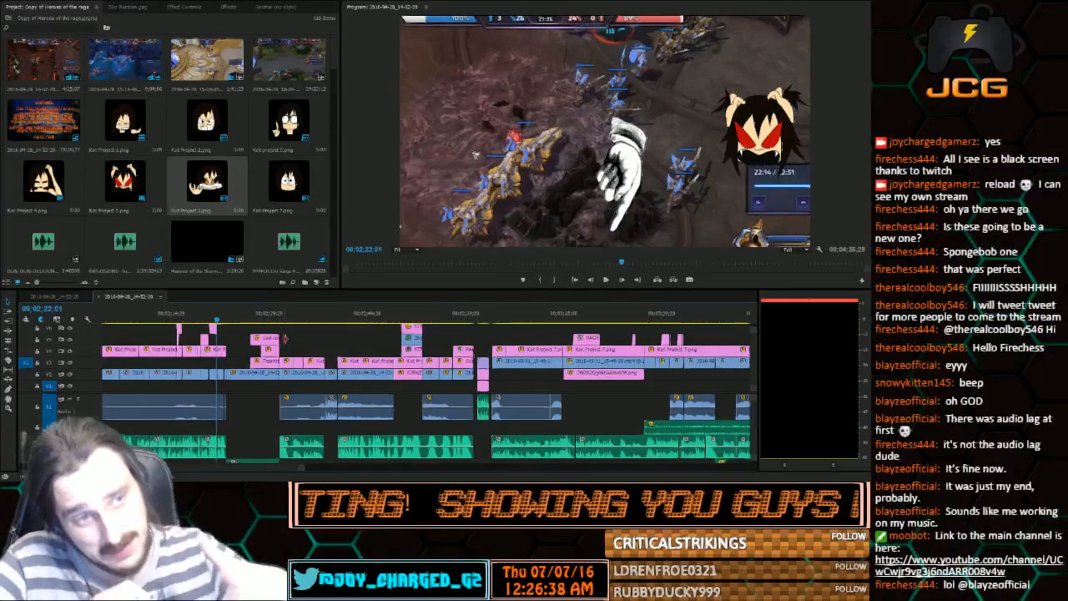
Return to the unfinished sequence, look over its whole timeline, and scrub into the long gameplay clip to 00;02;20;03
click(73, 296)
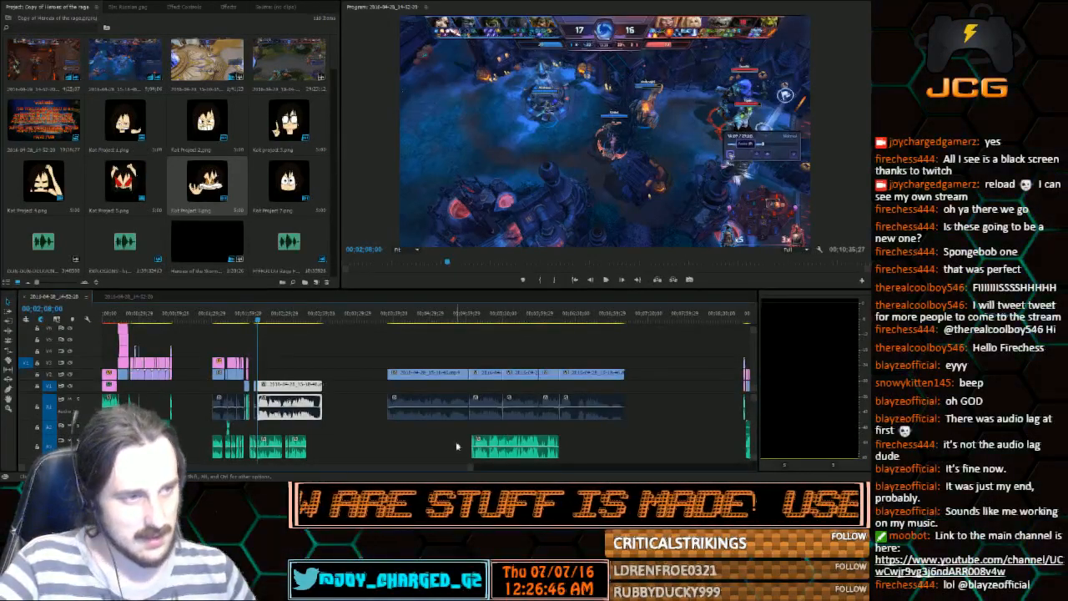
drag(468, 473, 565, 440)
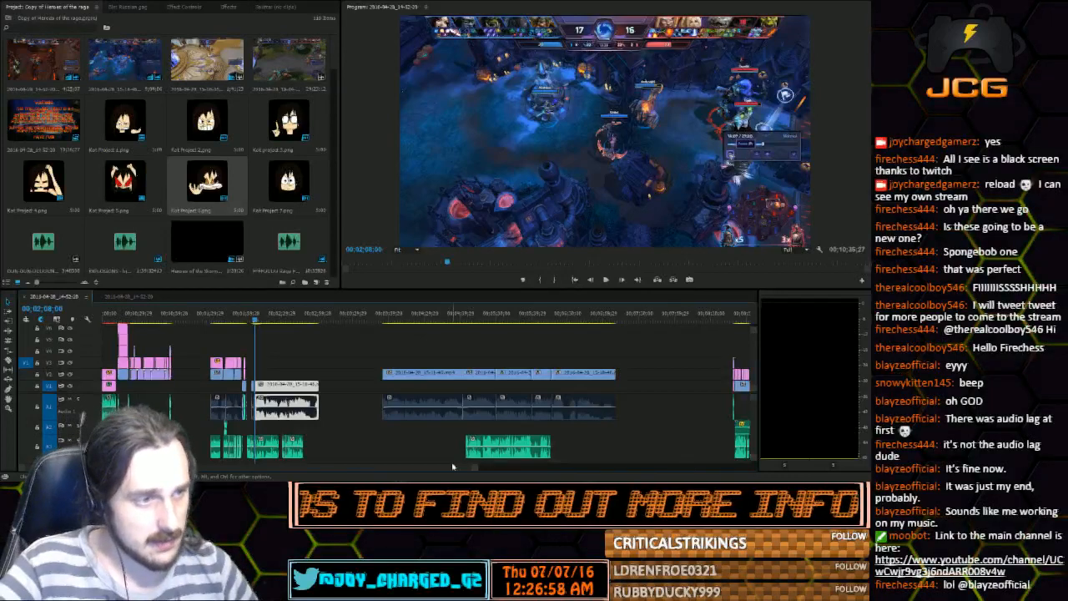
scroll(419, 469, right, 5)
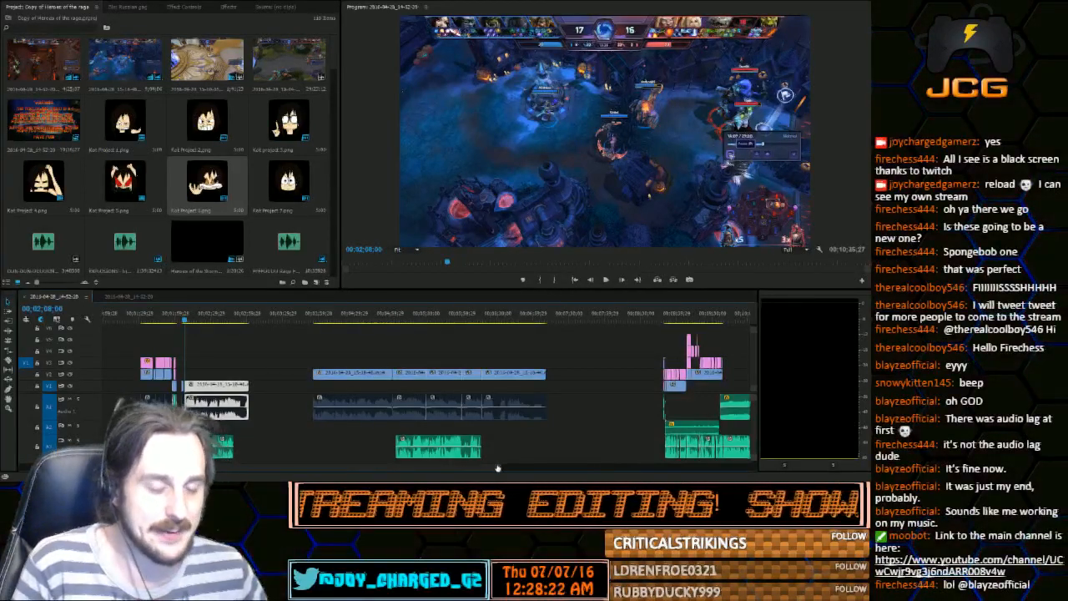
drag(498, 468, 632, 452)
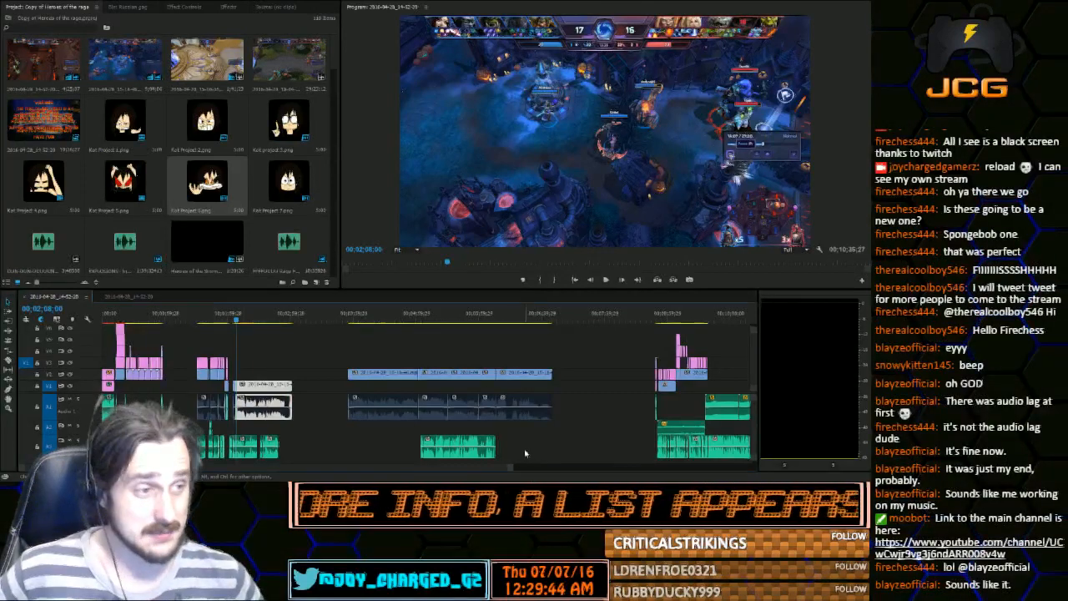
drag(511, 468, 410, 463)
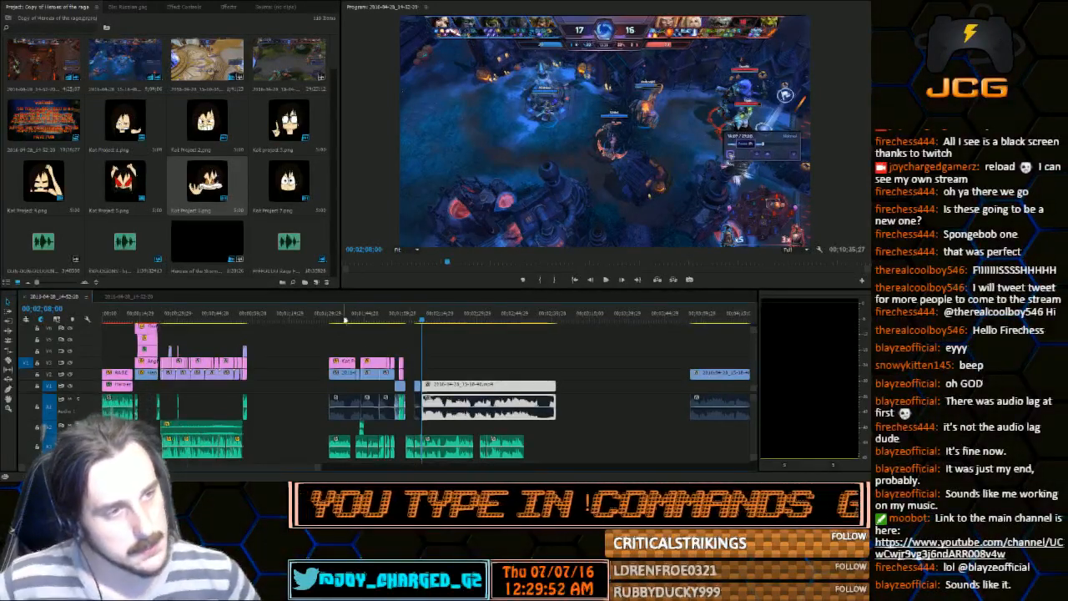
drag(330, 320, 452, 336)
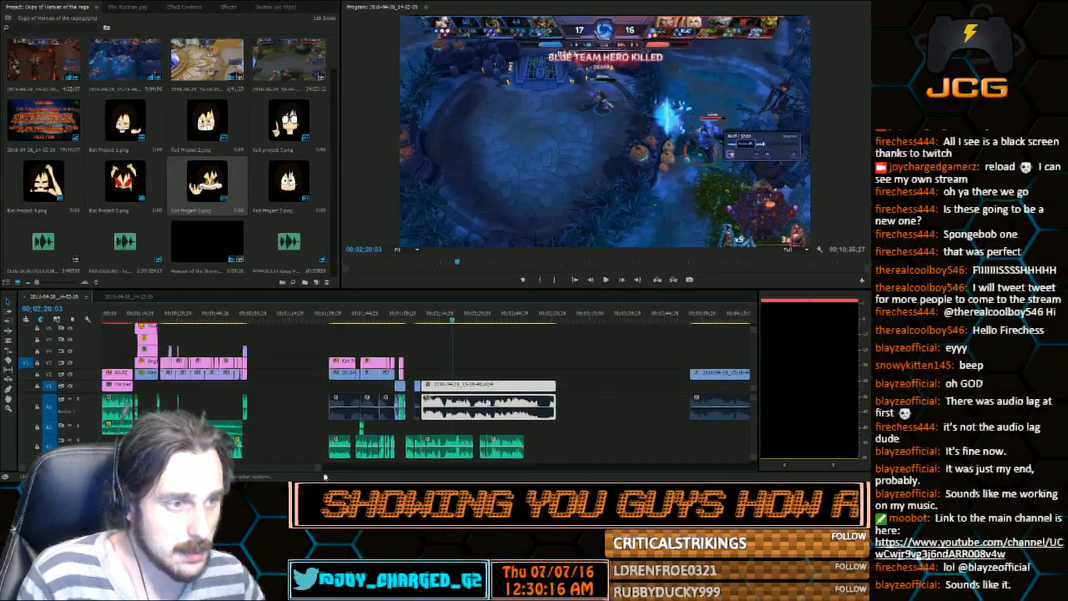
Play the unfinished section from the start of the voice audio after the time card, at 00;02;01;29
drag(317, 467, 258, 466)
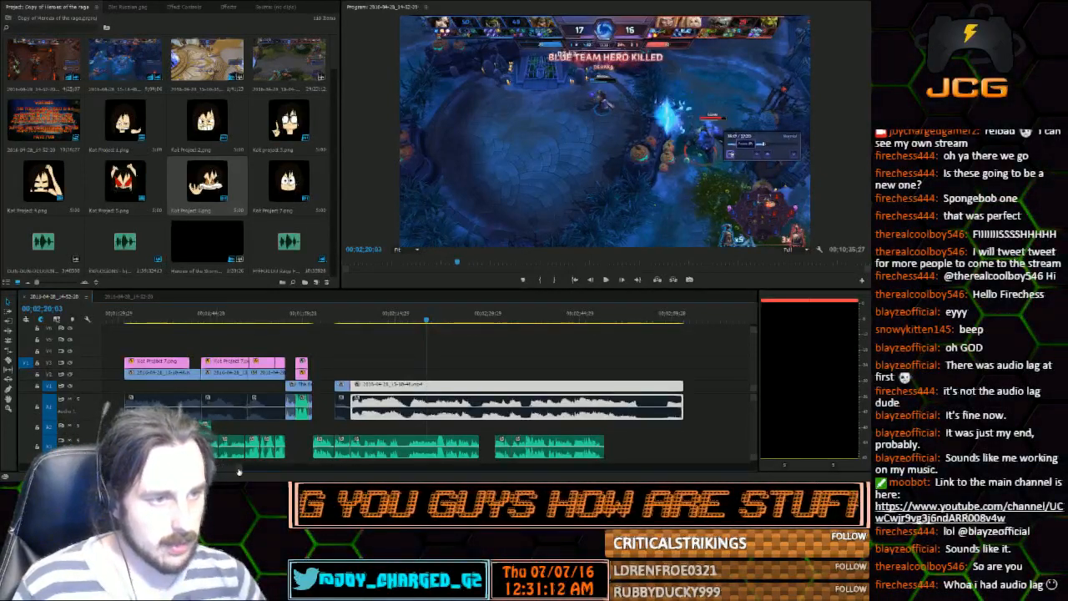
mouse_move(238, 473)
mouse_down()
mouse_move(273, 471)
mouse_move(219, 474)
mouse_up()
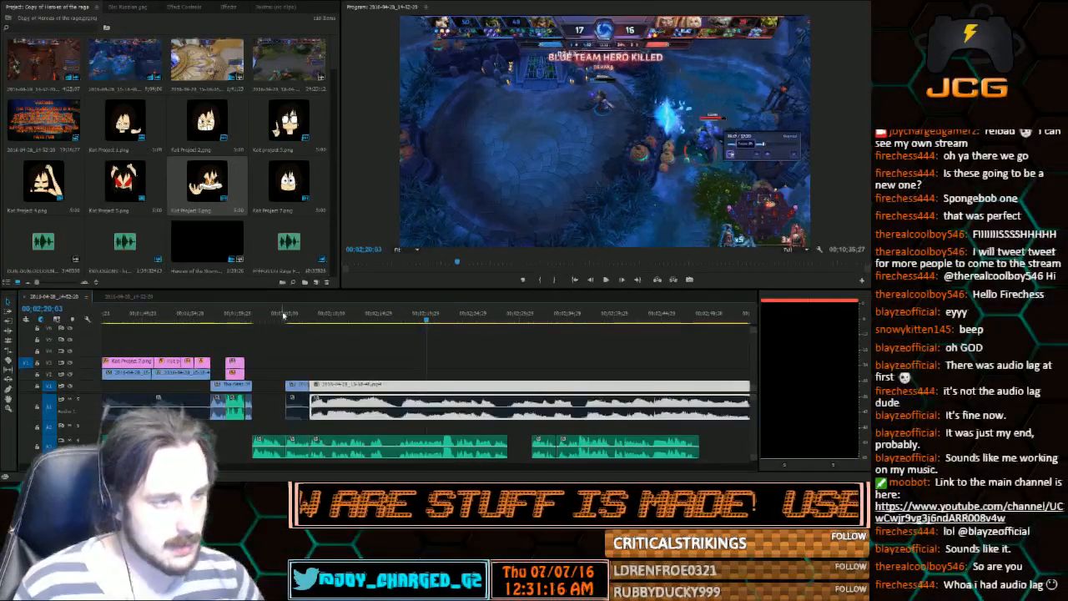
drag(280, 321, 254, 324)
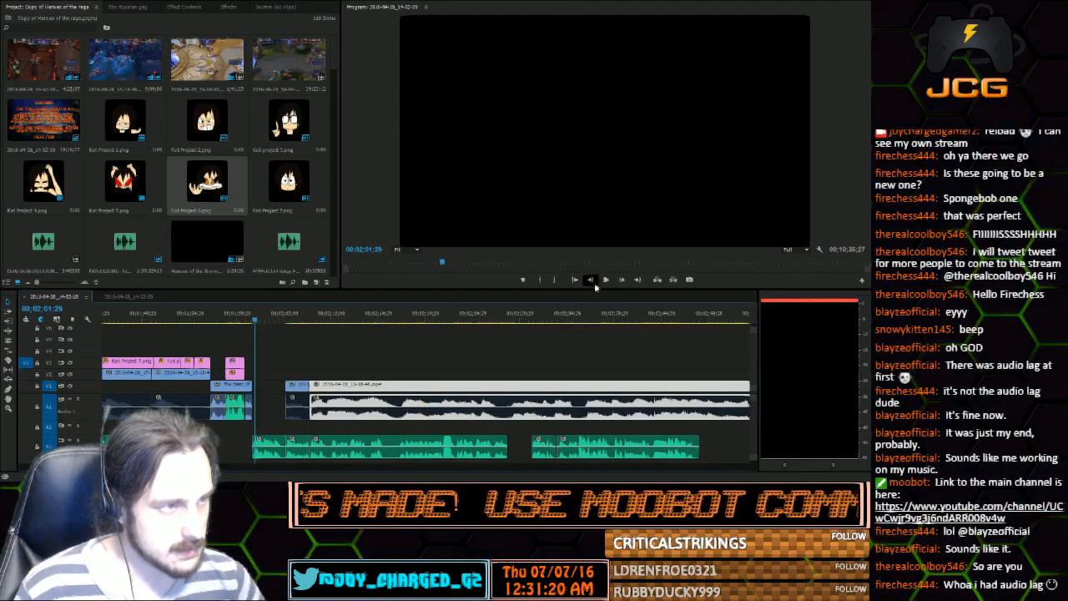
click(605, 281)
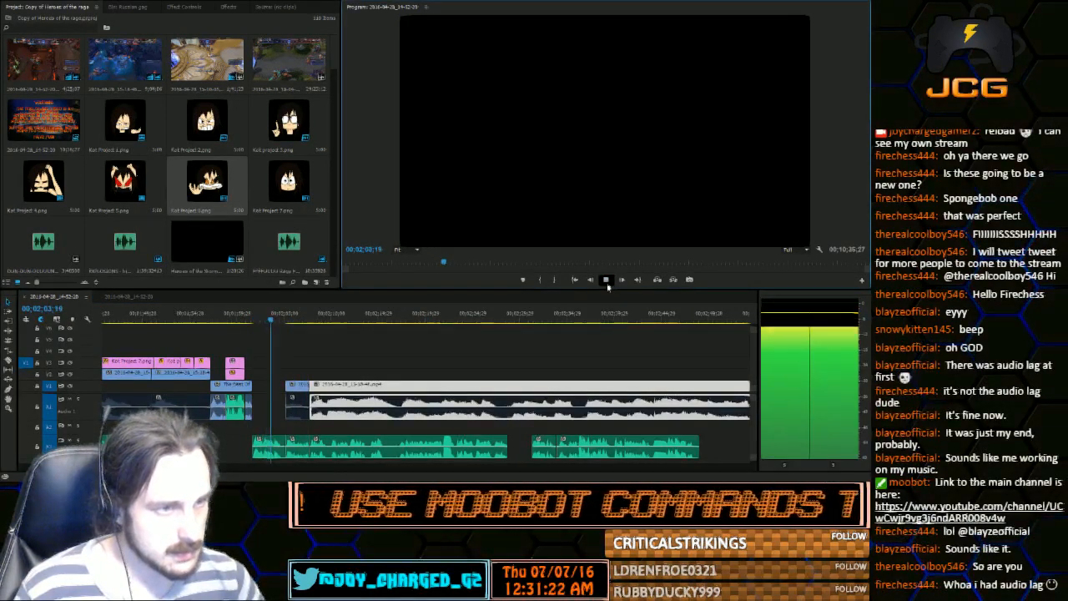
Stop playback and split the short gameplay clip's video near its start, at 00;02;05;06
click(607, 280)
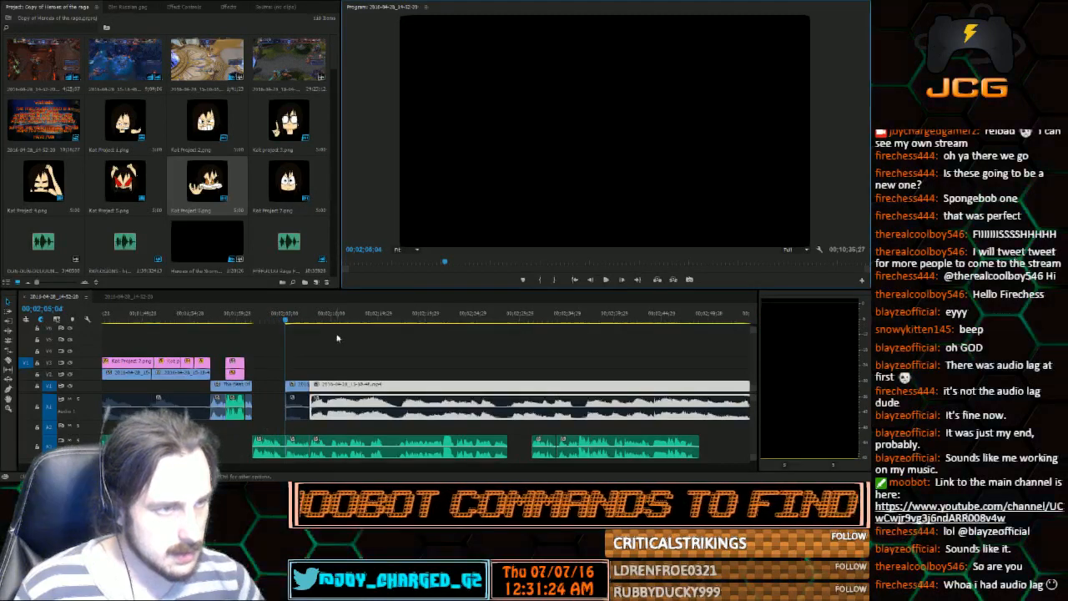
drag(286, 324, 287, 321)
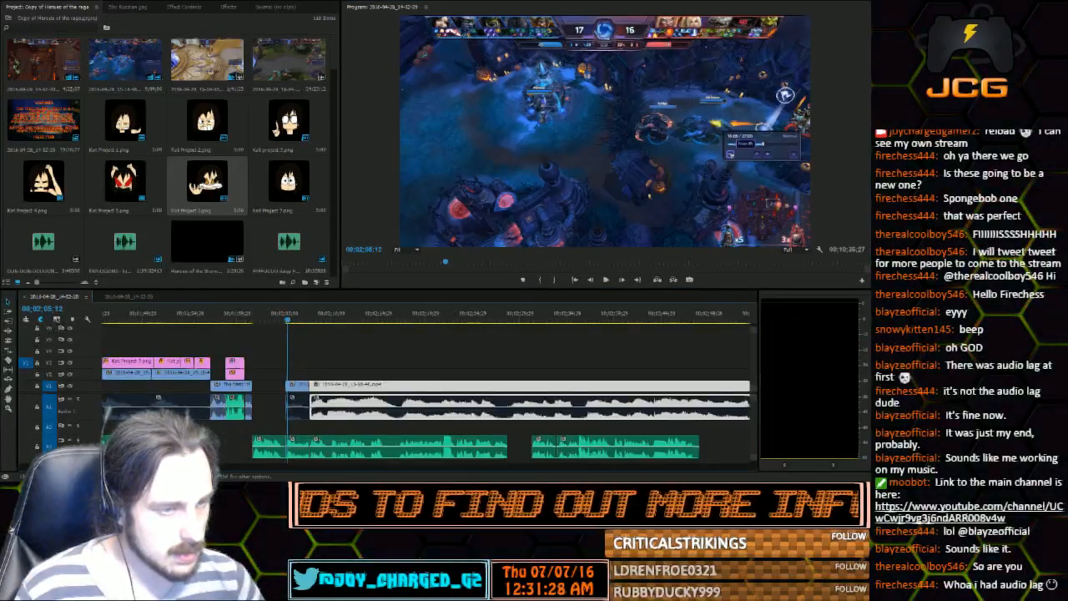
key(equal)
key(equal)
key(equal)
key(equal)
key(equal)
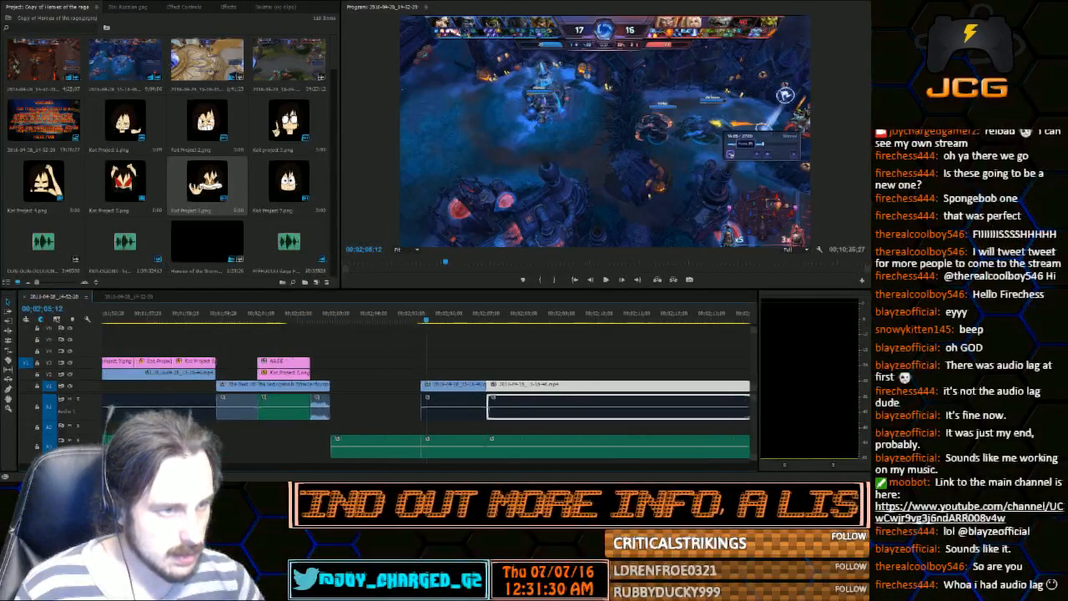
click(351, 321)
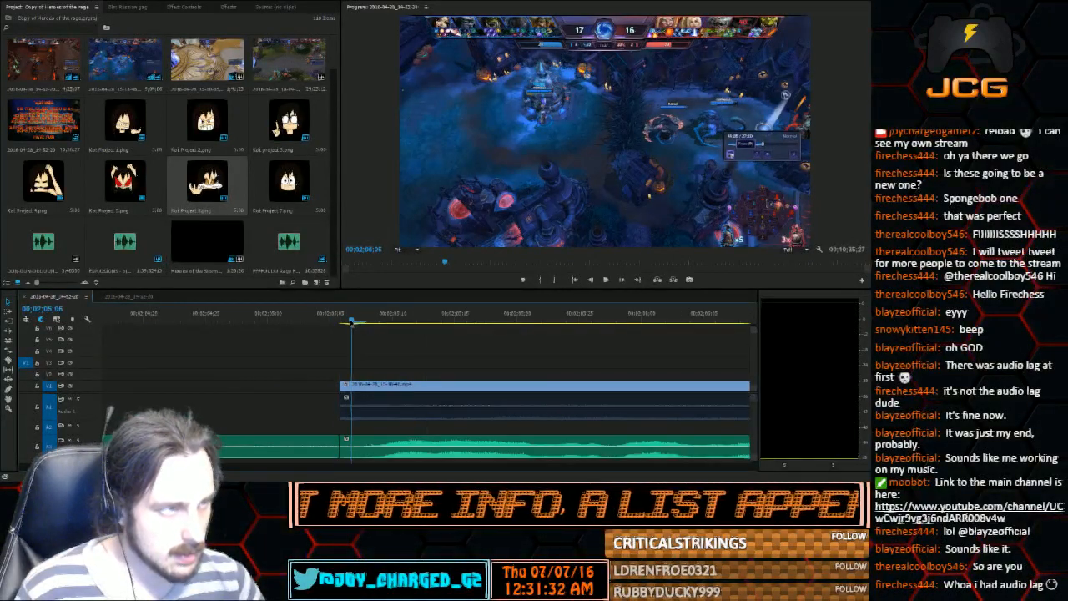
click(8, 360)
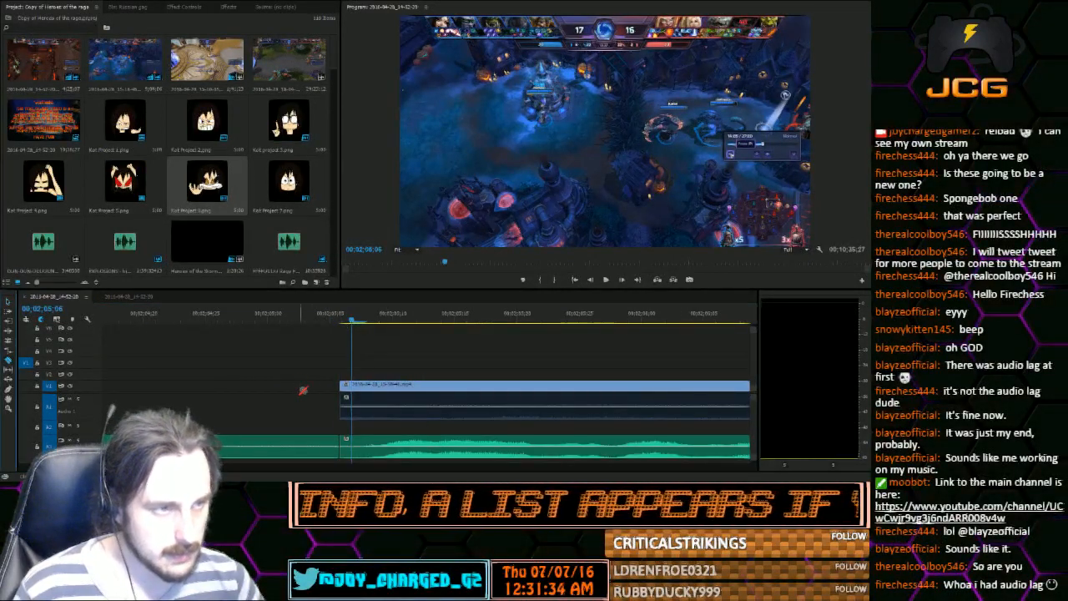
click(351, 386)
click(8, 301)
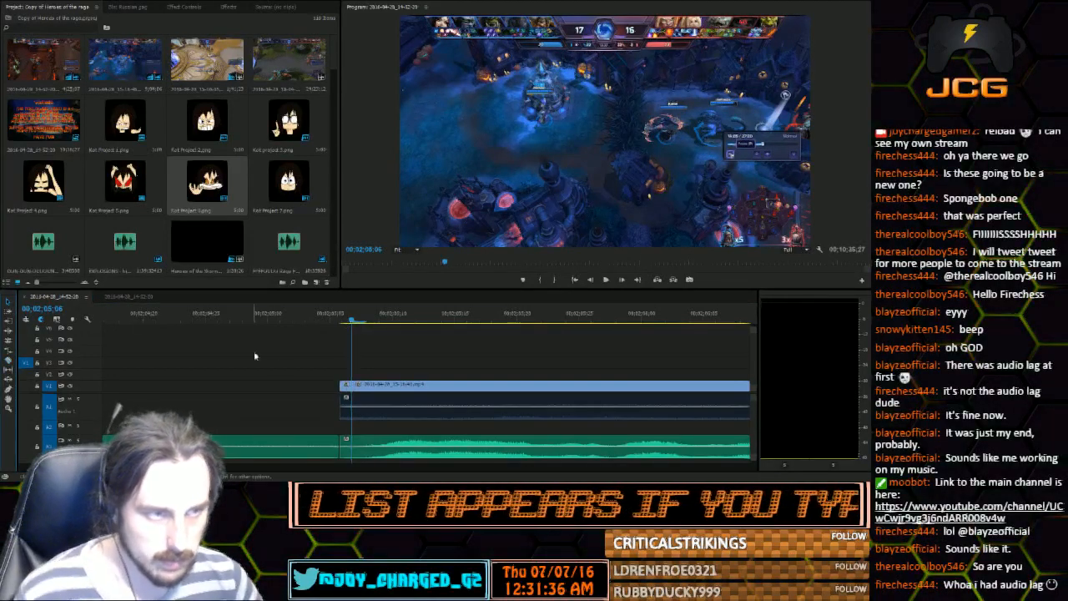
Copy the split-off gameplay sliver into the gap before the clip, and extend the copy's end to meet the gameplay
key(ctrl+c)
click(203, 315)
key(ctrl+v)
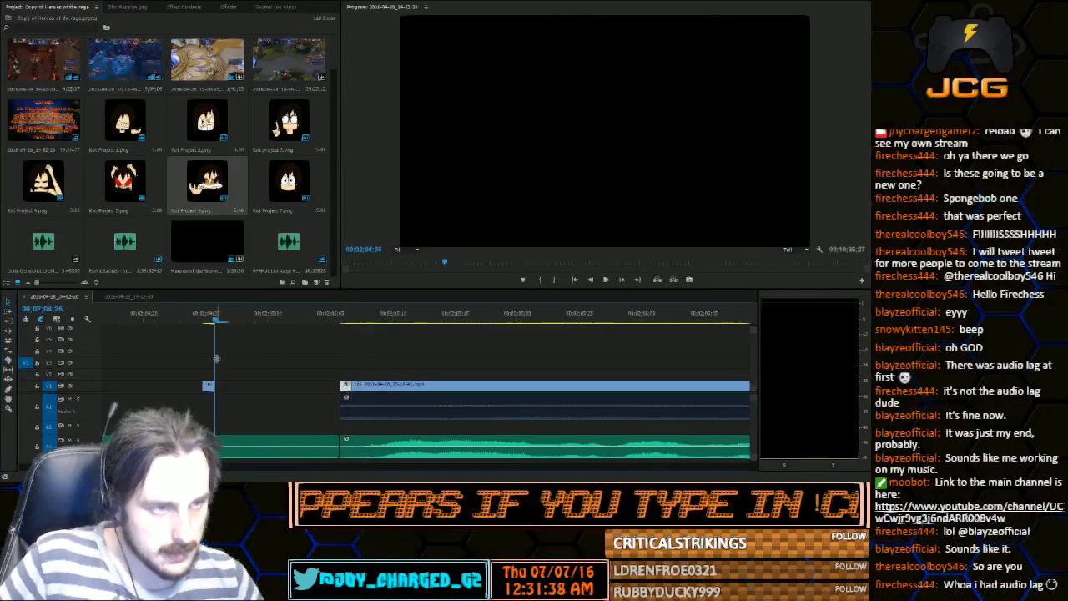
click(208, 386)
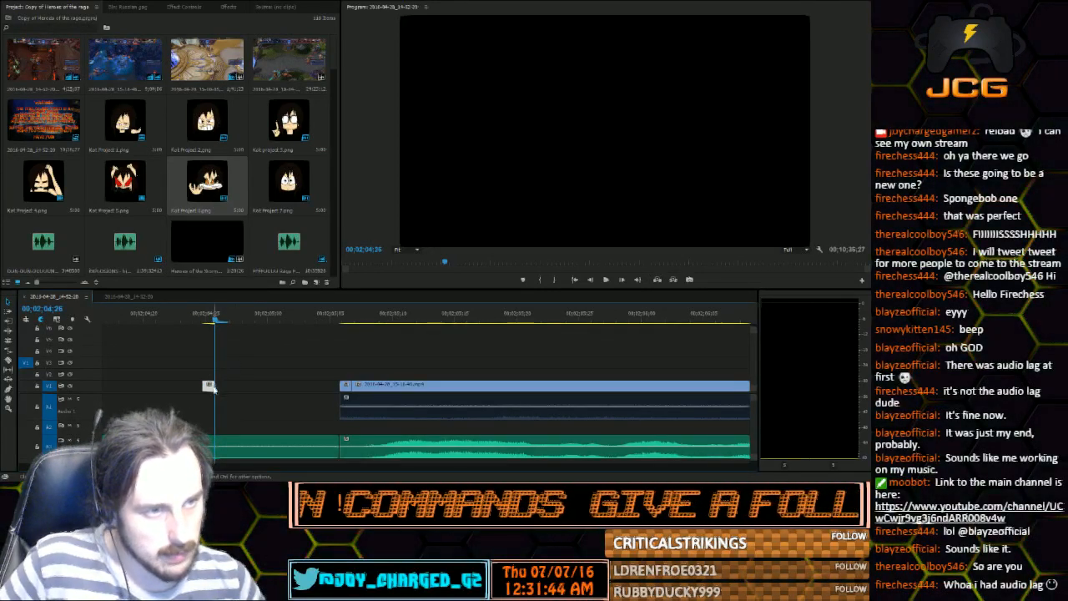
drag(217, 387, 341, 385)
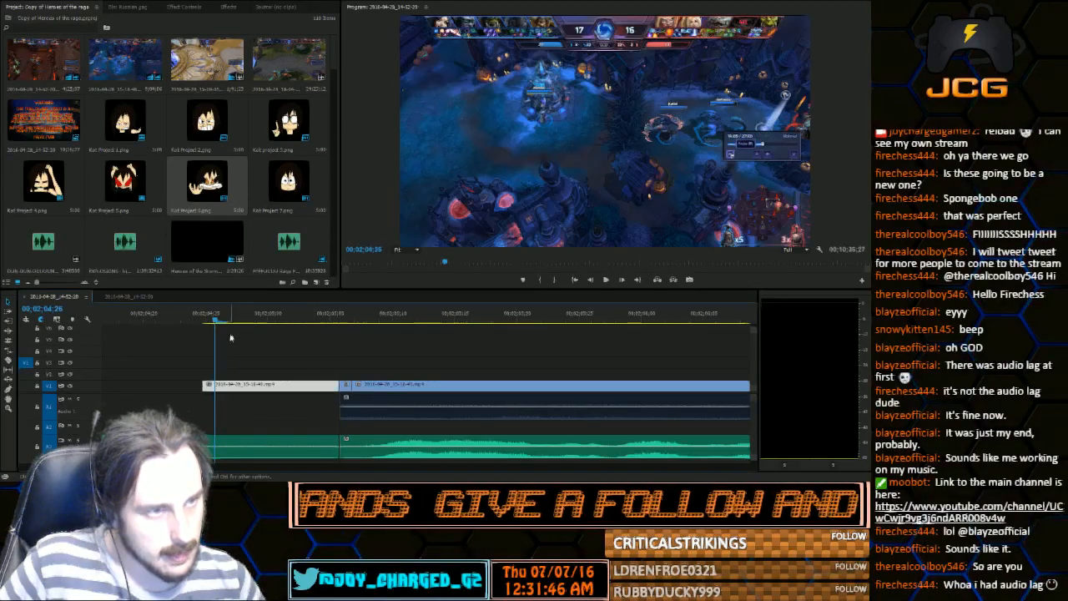
Check the copied still at 00;02;05;00 and extend its start back to the end of the SpongeBob time card
click(232, 317)
drag(232, 317, 264, 317)
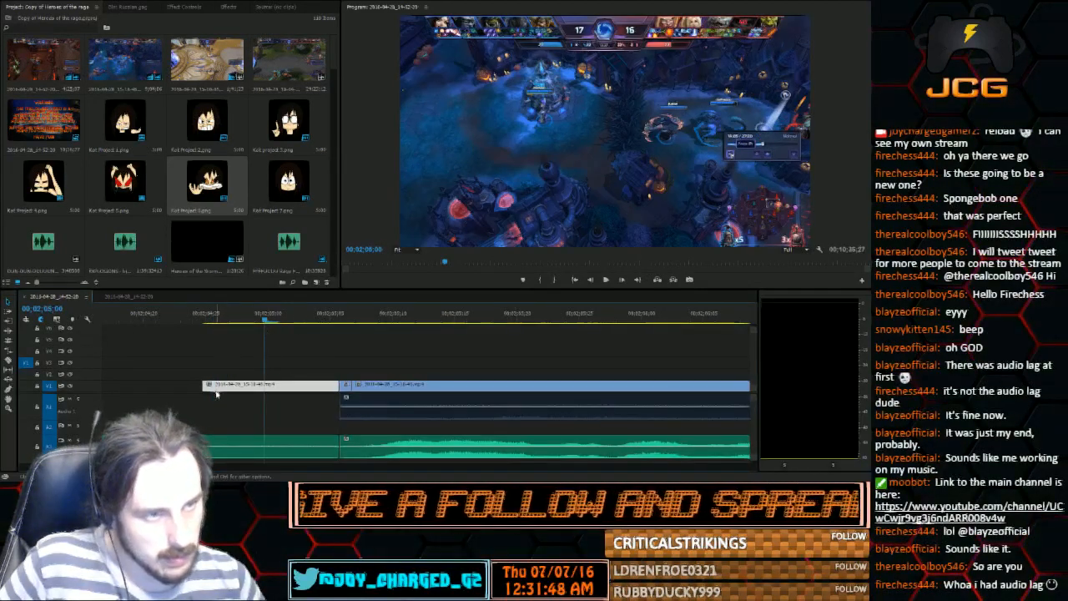
drag(204, 385, 103, 385)
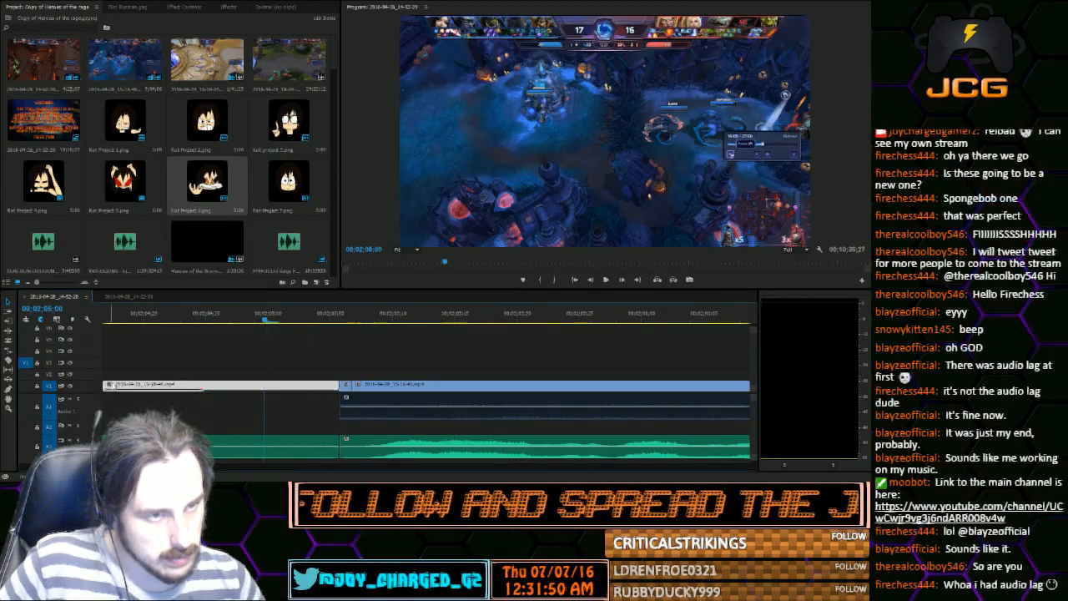
key(minus)
key(minus)
key(minus)
key(minus)
key(minus)
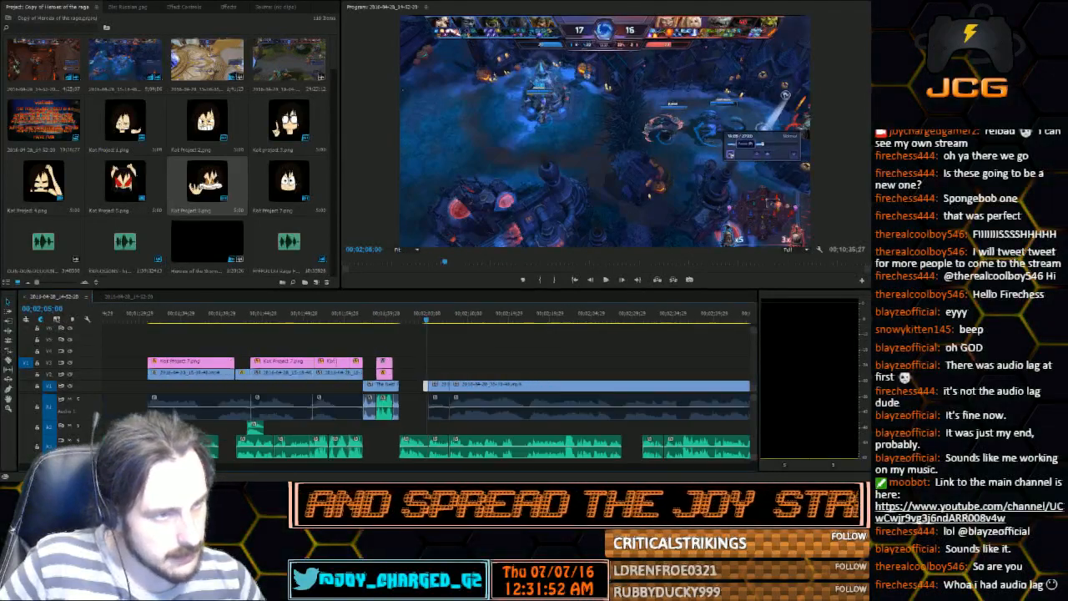
key(equal)
key(equal)
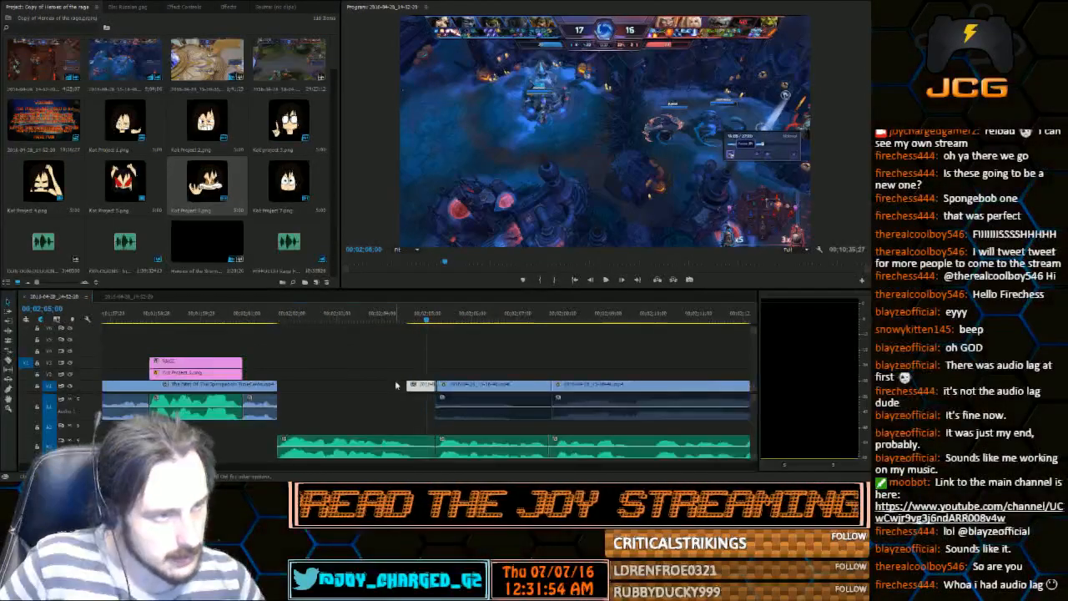
drag(405, 385, 278, 385)
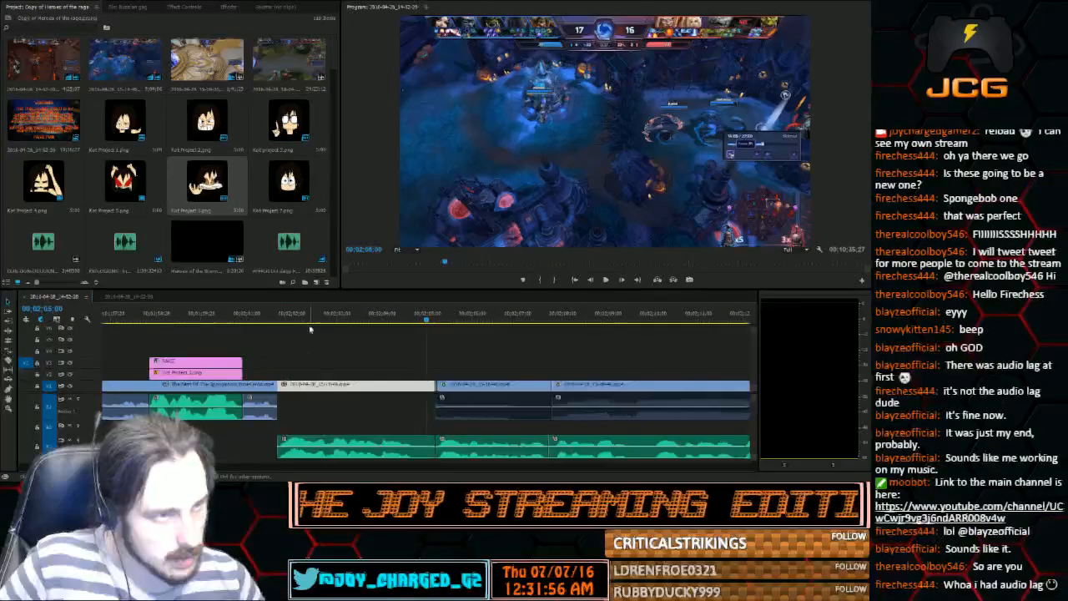
Play from the end of the time card across the extended still, and scrub on to 00;02;04;22
click(265, 319)
key(space)
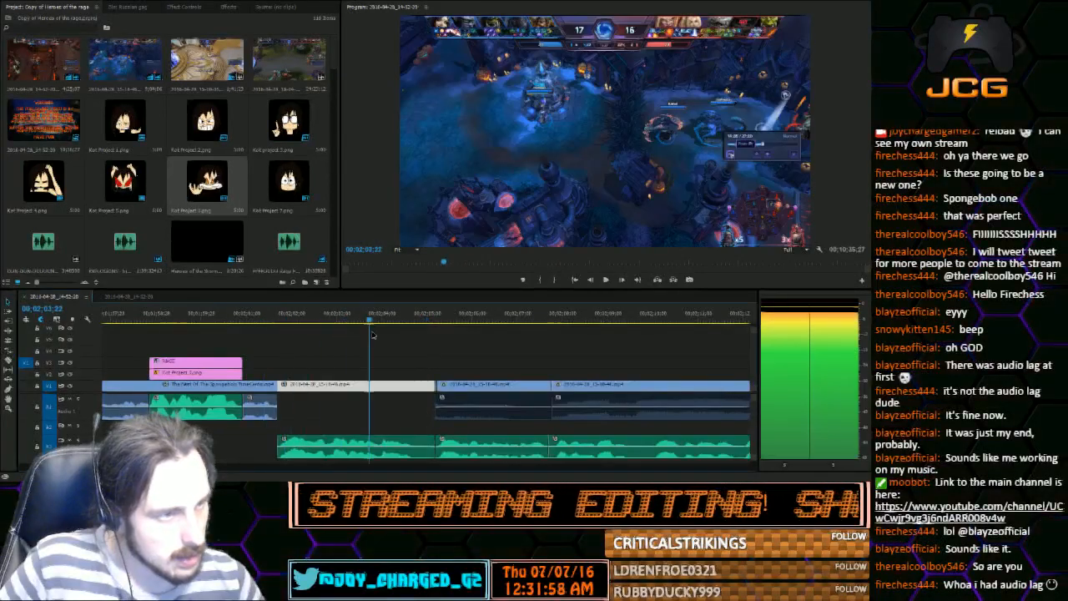
key(equal)
key(equal)
key(equal)
key(equal)
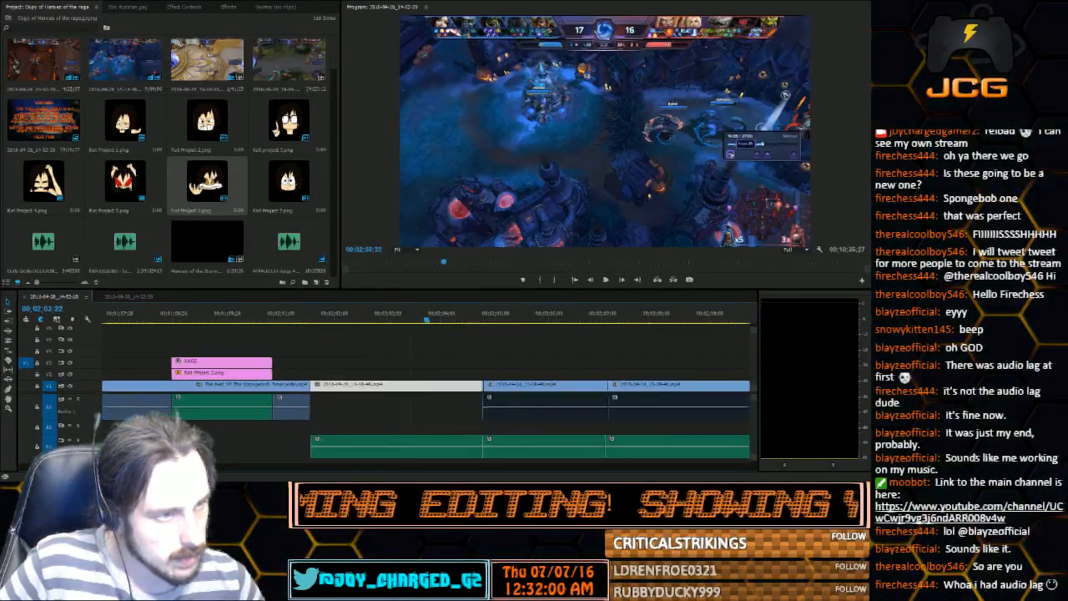
key(minus)
key(minus)
key(minus)
drag(265, 320, 499, 374)
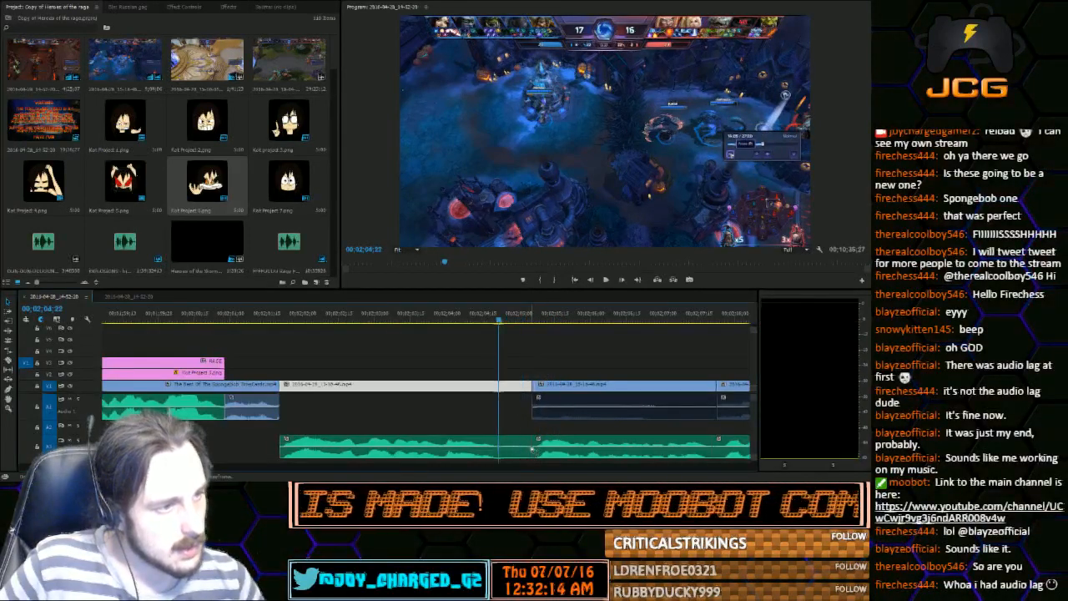
Trim the end of the first voice clip after the time card, shift it against the next voice clip, and play the join
click(530, 445)
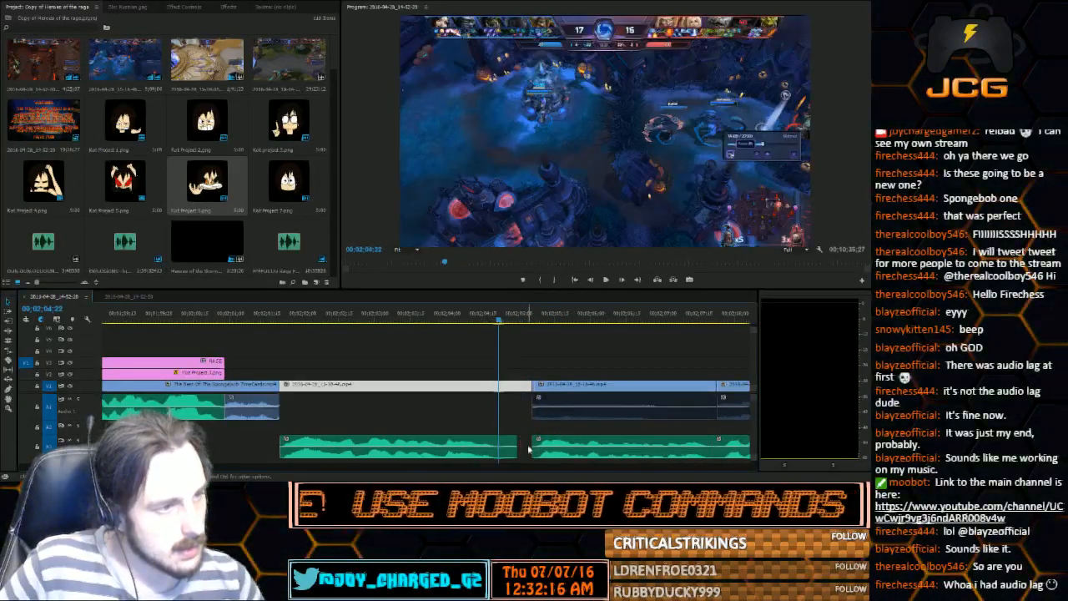
drag(436, 438, 457, 432)
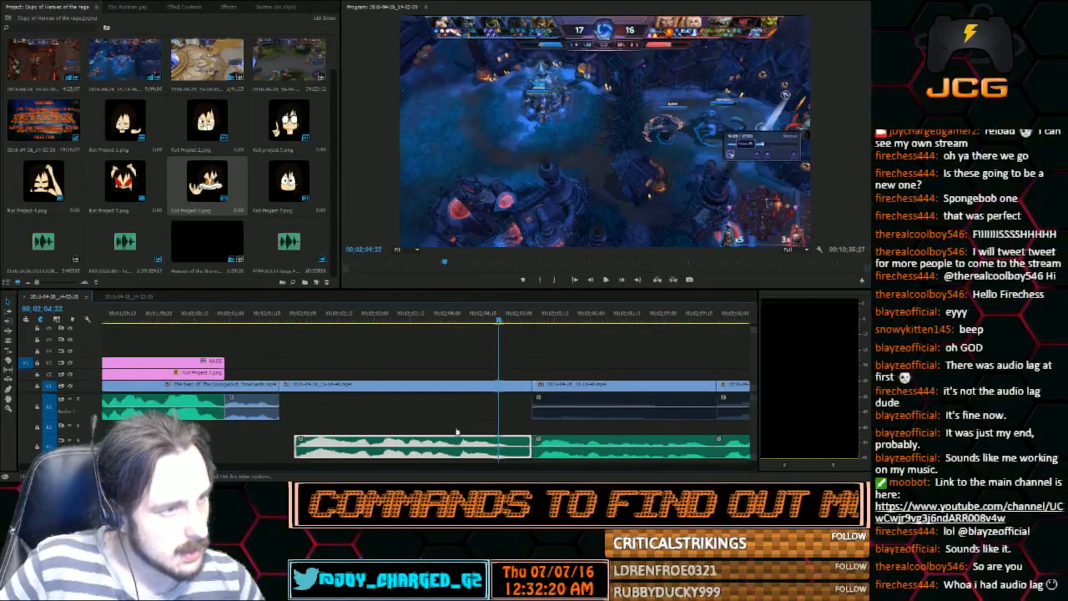
click(606, 279)
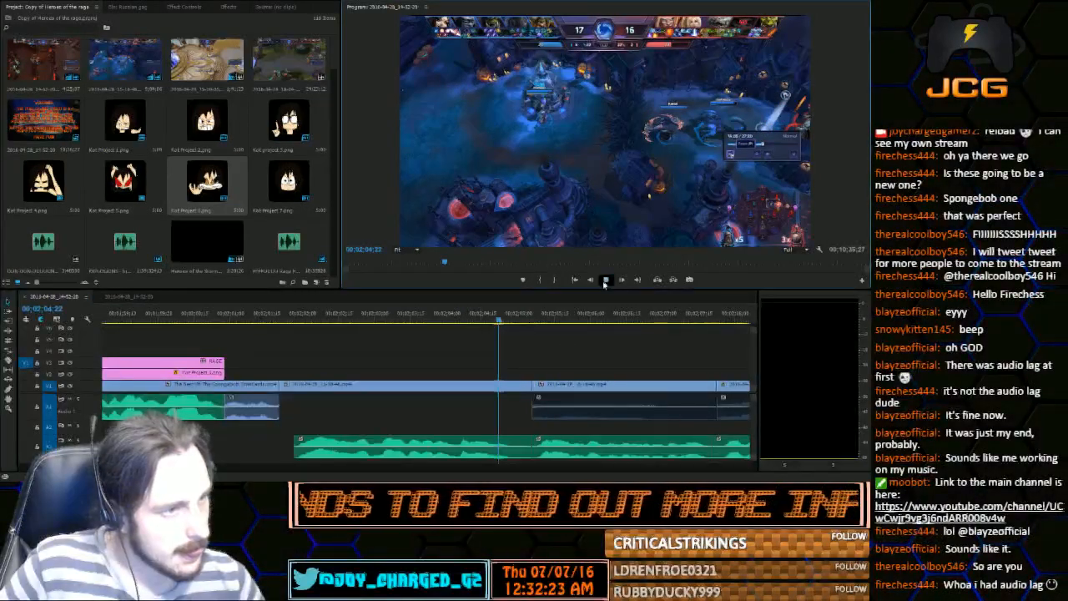
click(605, 279)
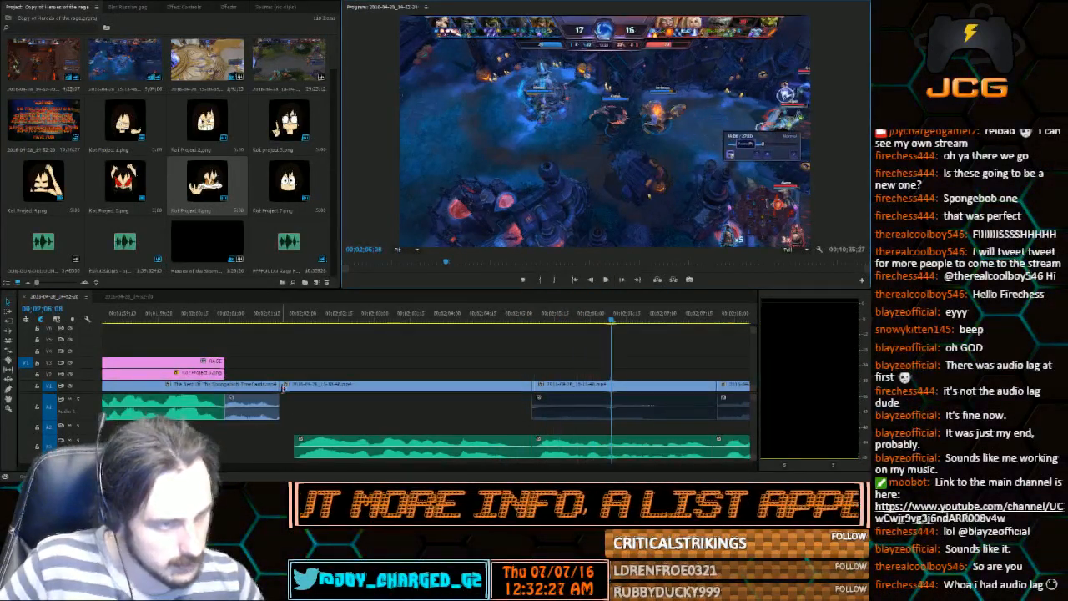
Trim the still's start to the beginning of the voice clip and ripple-delete the gap after the time card
drag(282, 388, 283, 386)
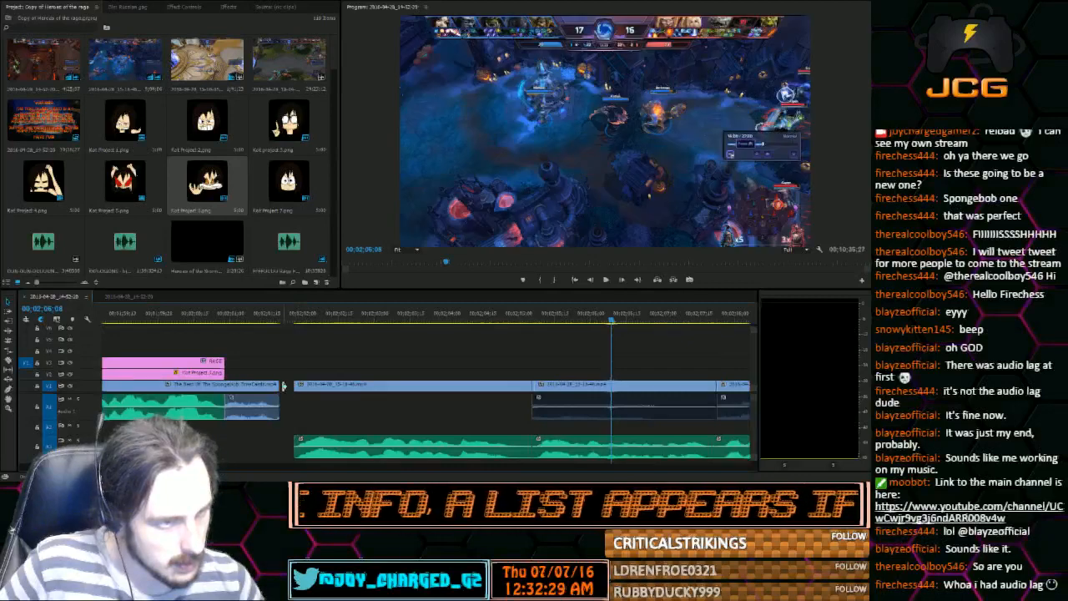
click(294, 374)
click(306, 413)
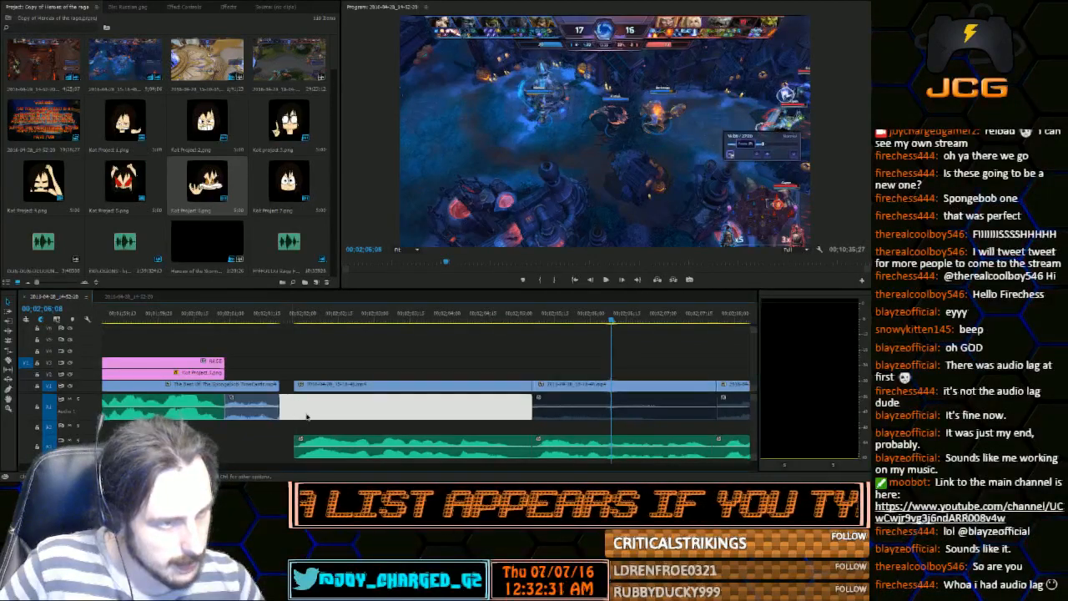
key(Delete)
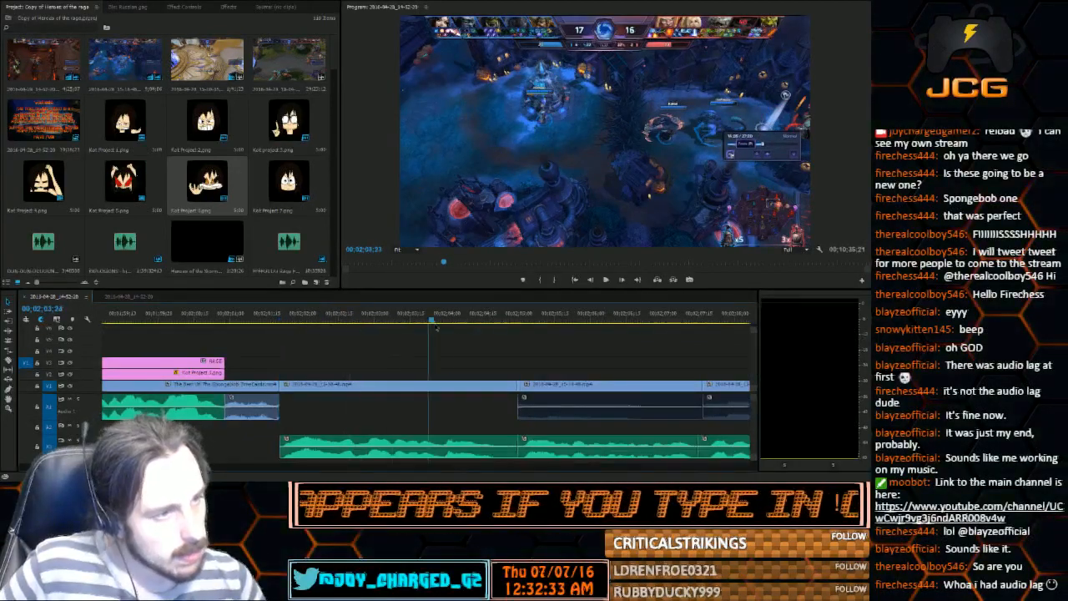
Play and scrub the tightened section, and return the playhead to 00;02;01;23 near the still's start
key(space)
drag(309, 322, 385, 327)
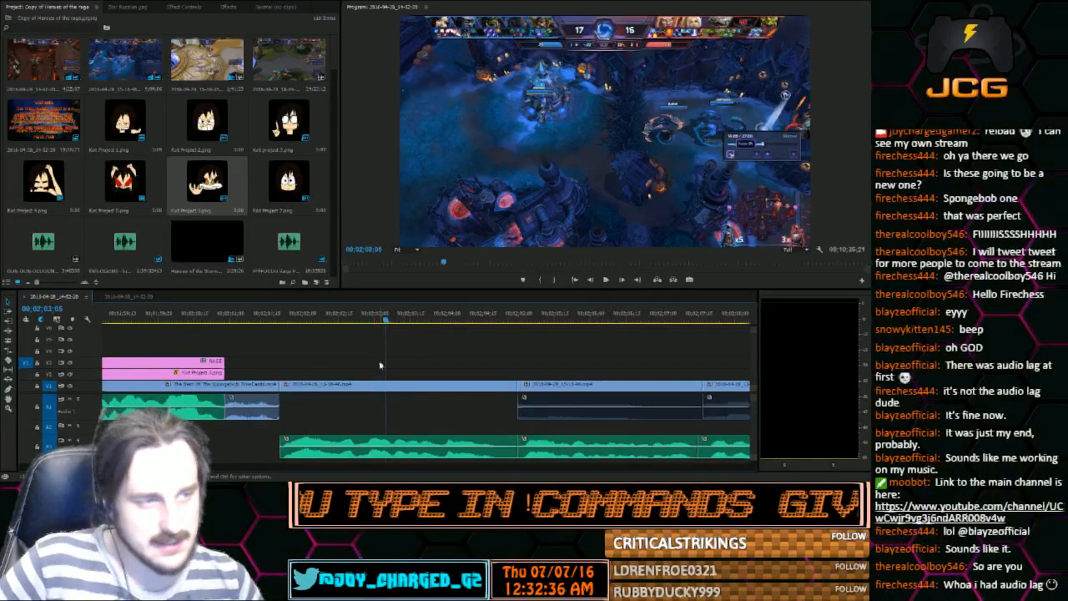
click(407, 321)
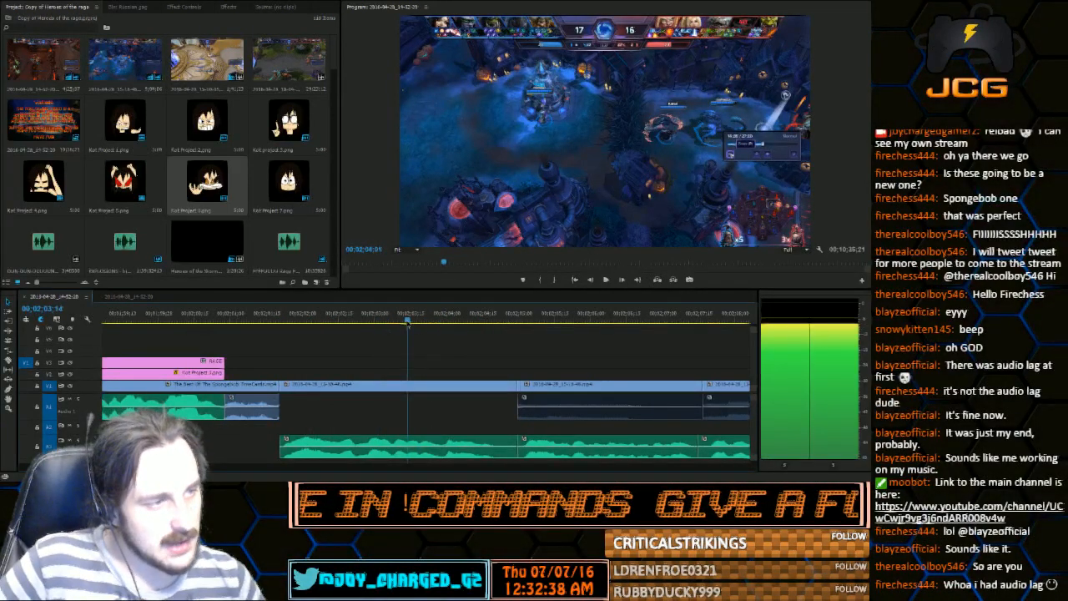
drag(408, 325, 286, 337)
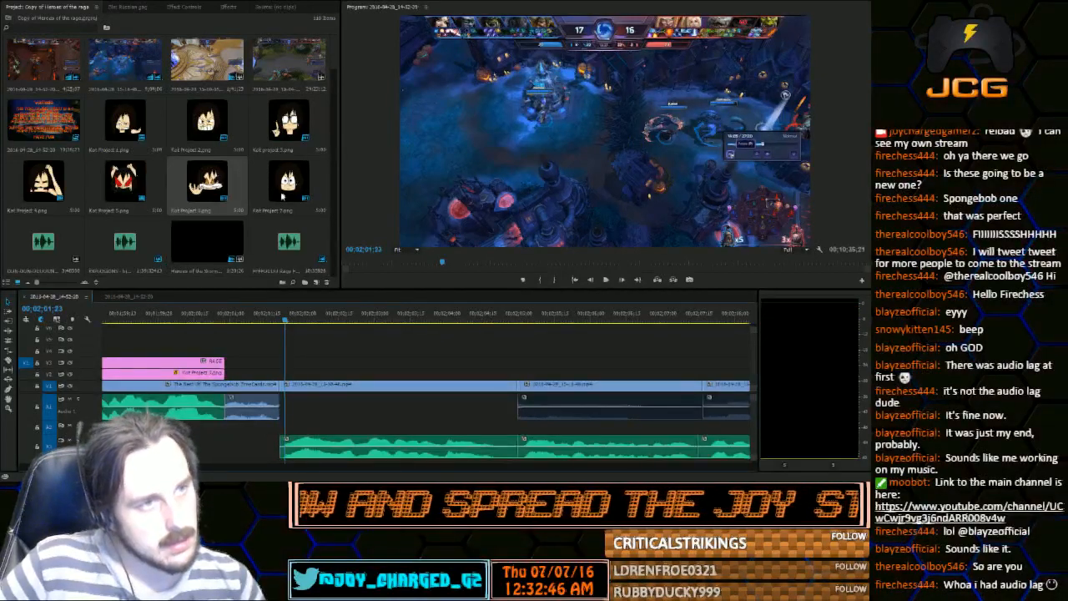
Place the wide-eyed Project 7.png character on V2 above the still, shorten it to about the still's length, and scrub through it
drag(281, 195, 284, 373)
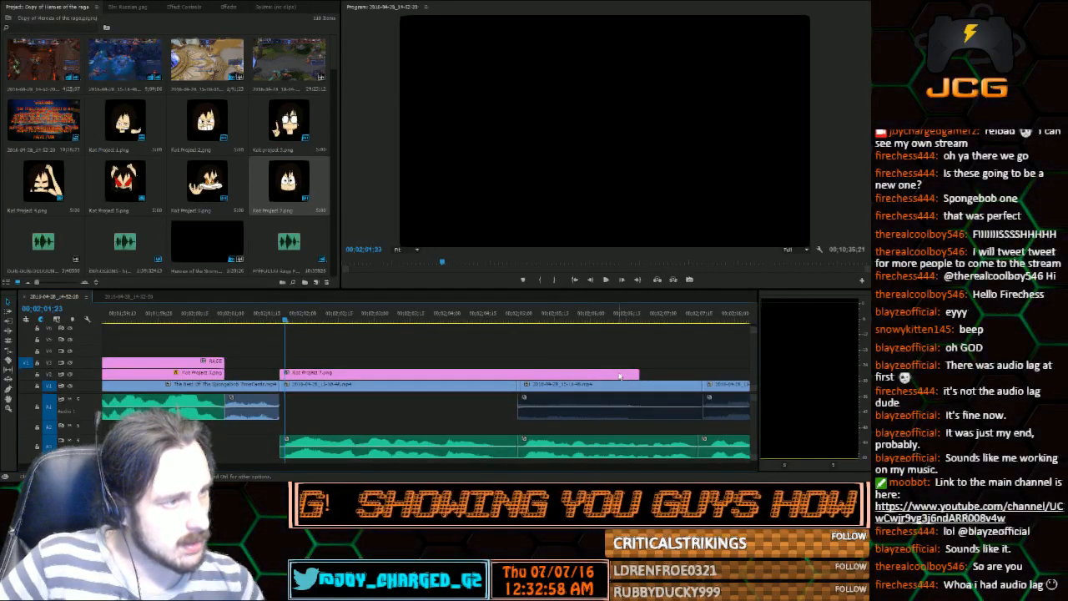
drag(639, 373, 517, 373)
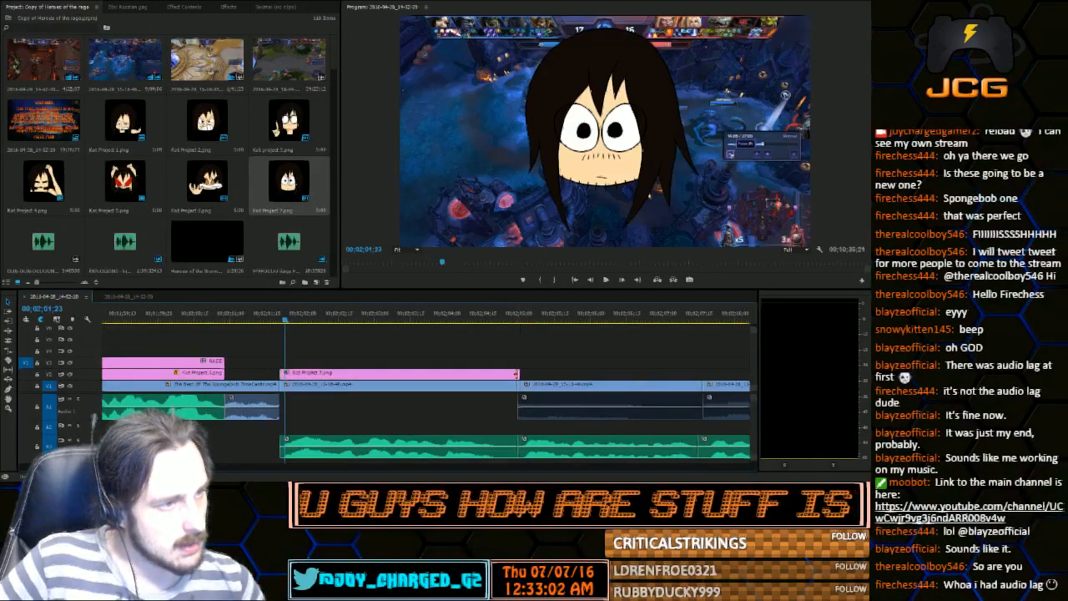
click(315, 318)
drag(304, 313, 511, 319)
Move the character image to the right side of the gameplay frame and scale it down beside the minimap area
double_click(603, 134)
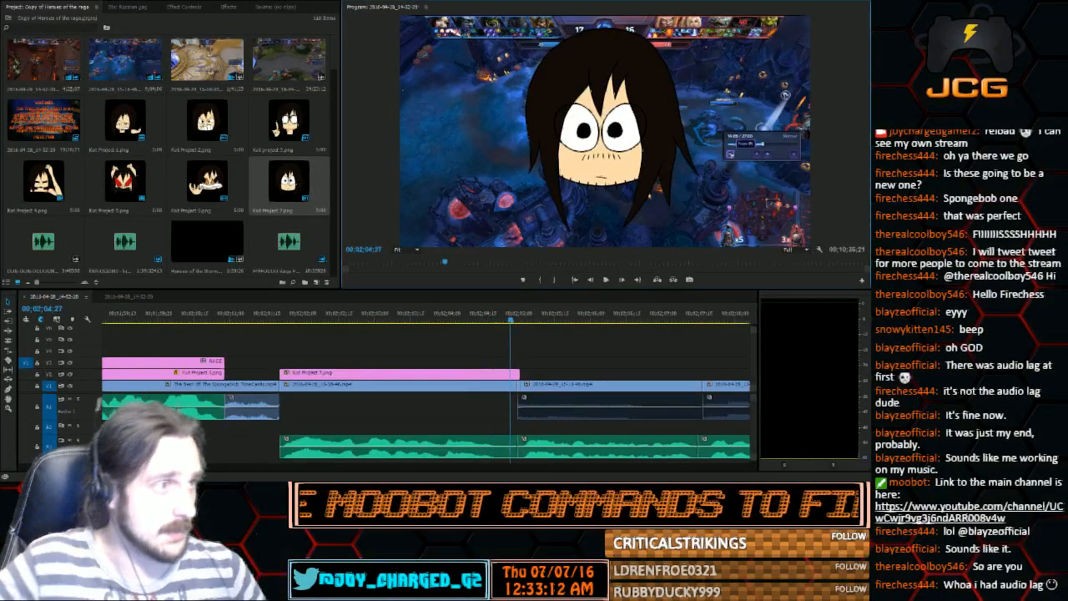
drag(603, 134, 697, 138)
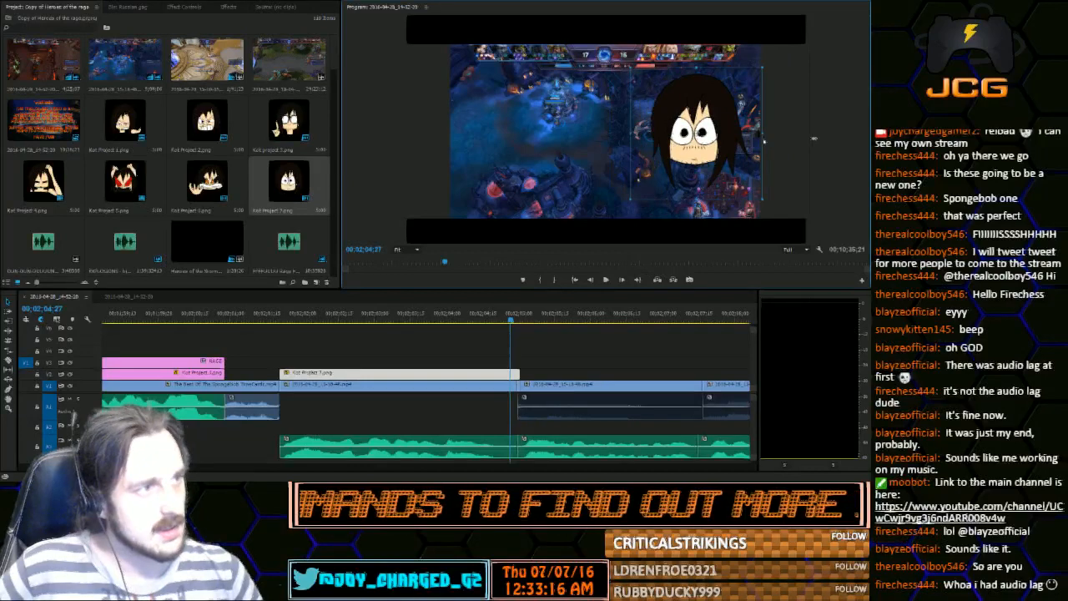
drag(814, 138, 829, 135)
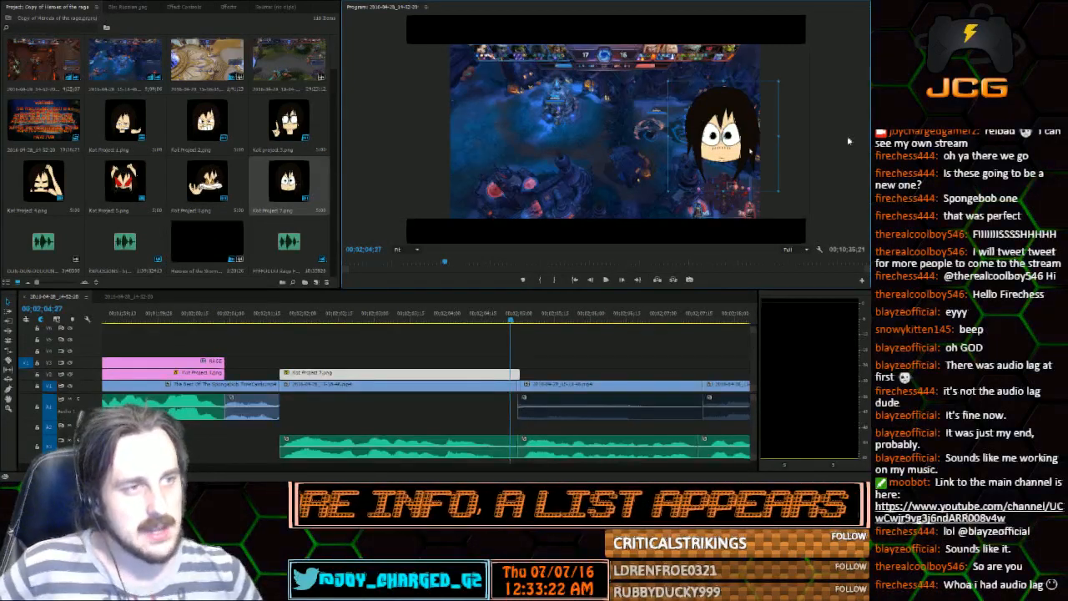
mouse_move(832, 140)
mouse_down()
mouse_move(773, 138)
mouse_move(820, 138)
mouse_up()
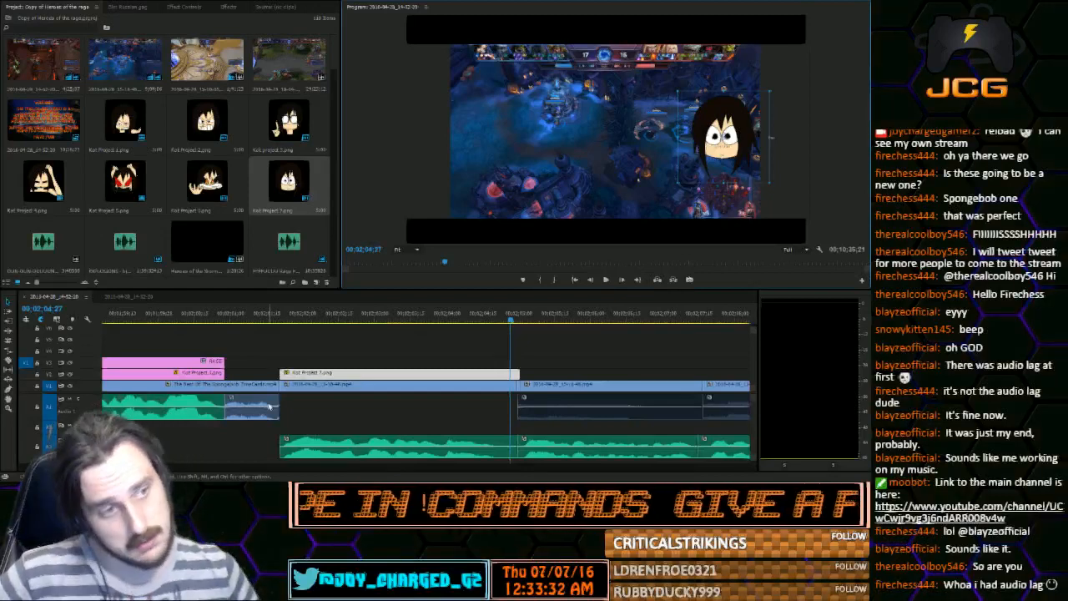
Scrub on to 00;02;06;19 and trim the character image's end to the cut where the moving gameplay starts
drag(504, 329, 633, 367)
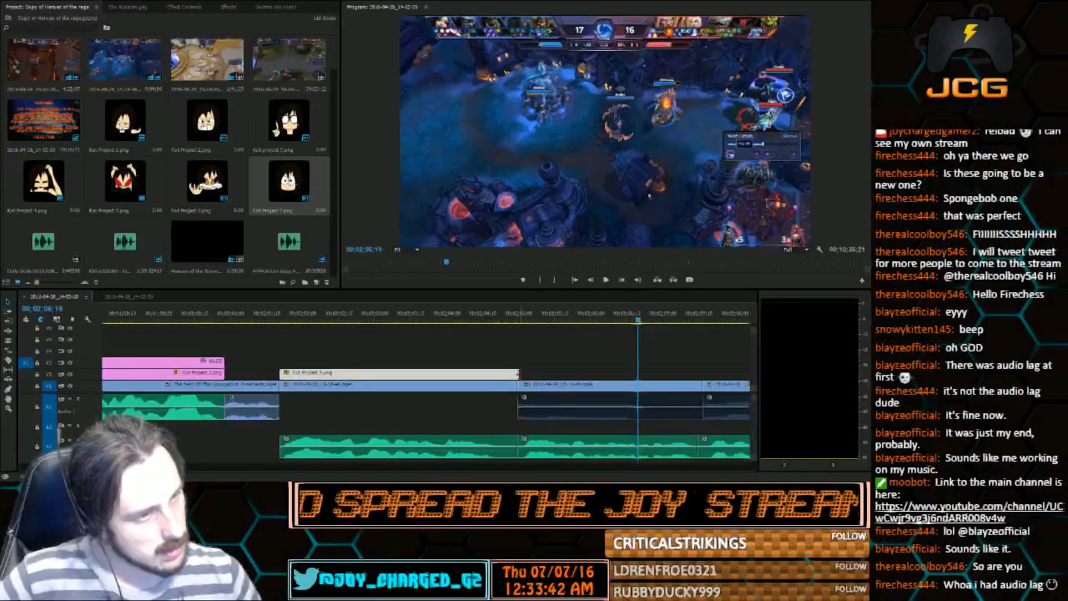
mouse_move(519, 374)
mouse_down()
mouse_move(618, 362)
mouse_move(747, 367)
mouse_move(514, 374)
mouse_up()
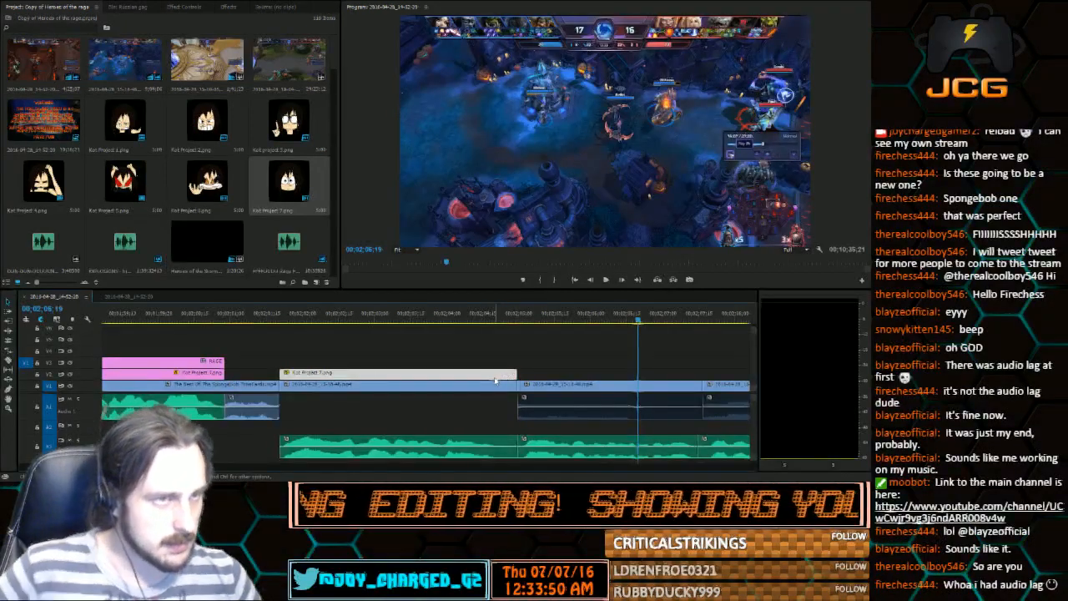
Place the smirking Project 1.png character on V3 above the still, shrink it, and move it to the right side of the gameplay frame
drag(117, 123, 283, 365)
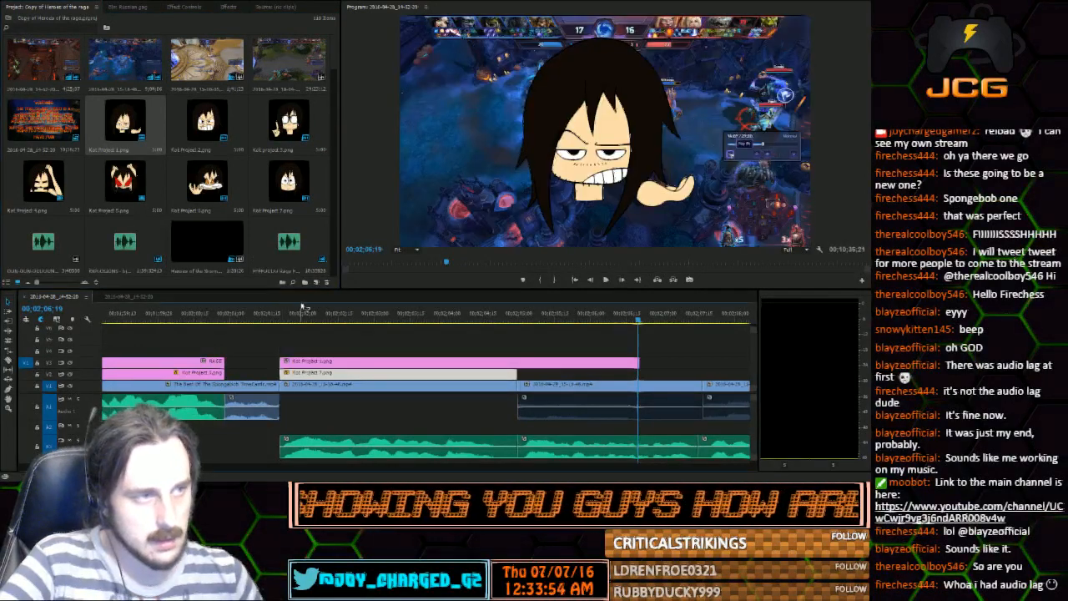
click(293, 323)
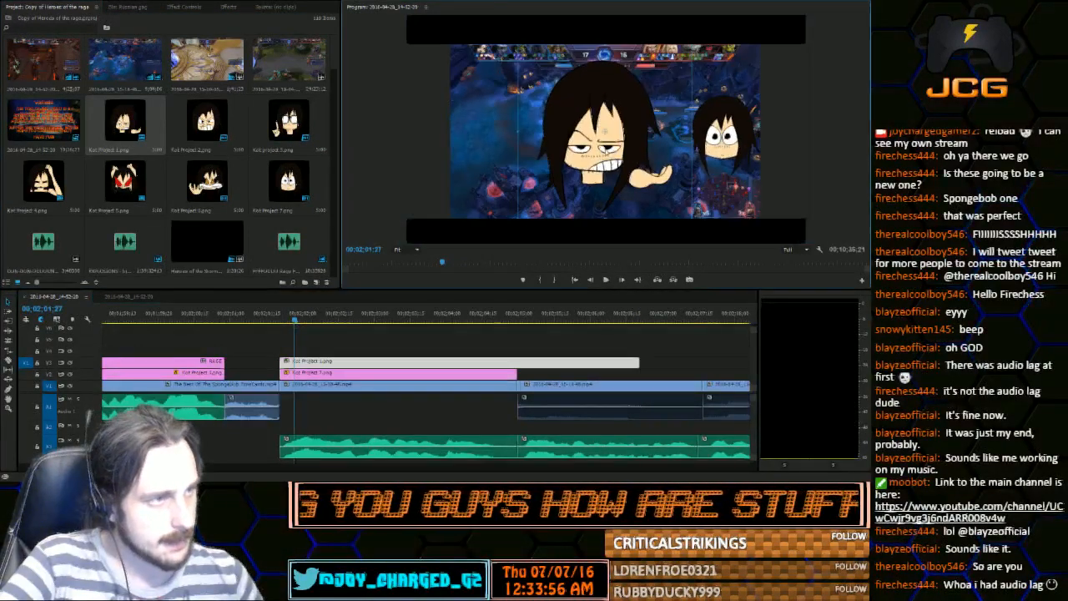
drag(692, 219, 666, 192)
drag(623, 145, 737, 149)
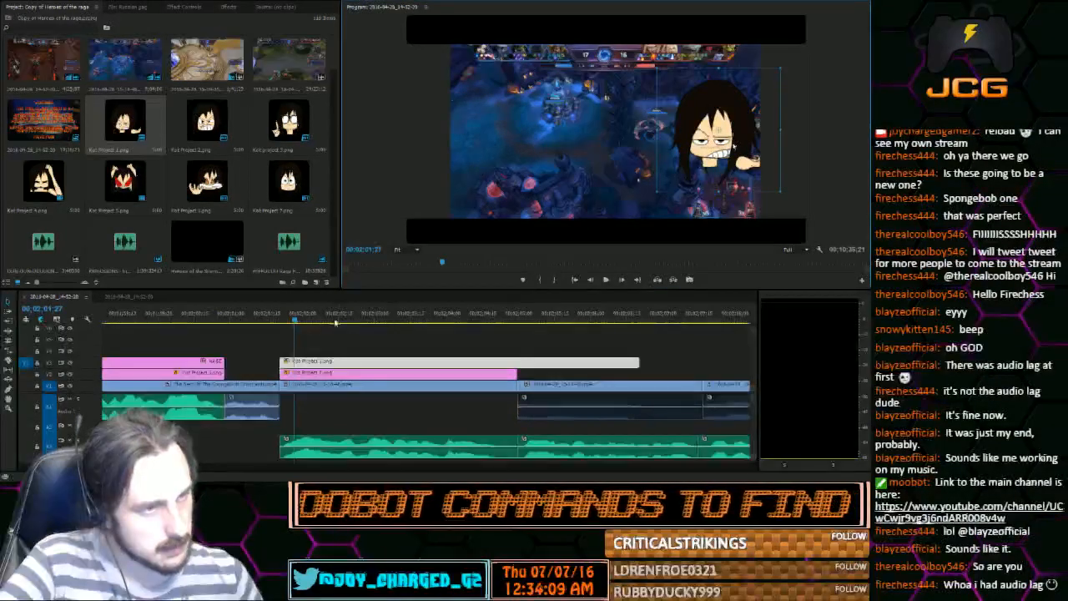
Delete the wide-eyed character clip from above the still and trim the smirking character's end to the still's end
click(320, 374)
key(Delete)
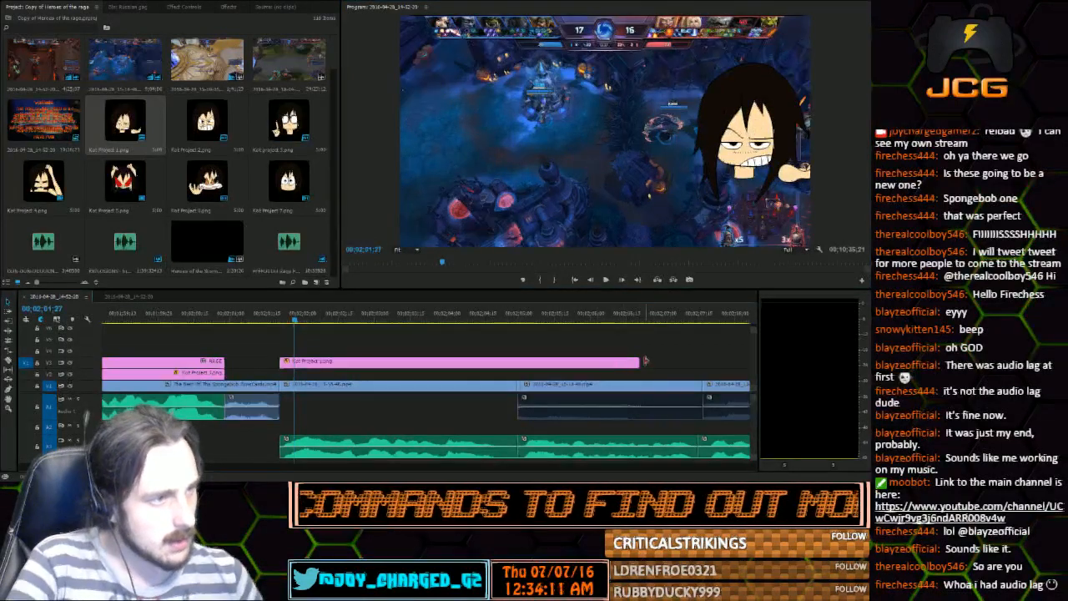
drag(639, 362, 516, 361)
Fine-tune the smirking character's size and position beside the minimap area and lower its clip to V2
click(735, 136)
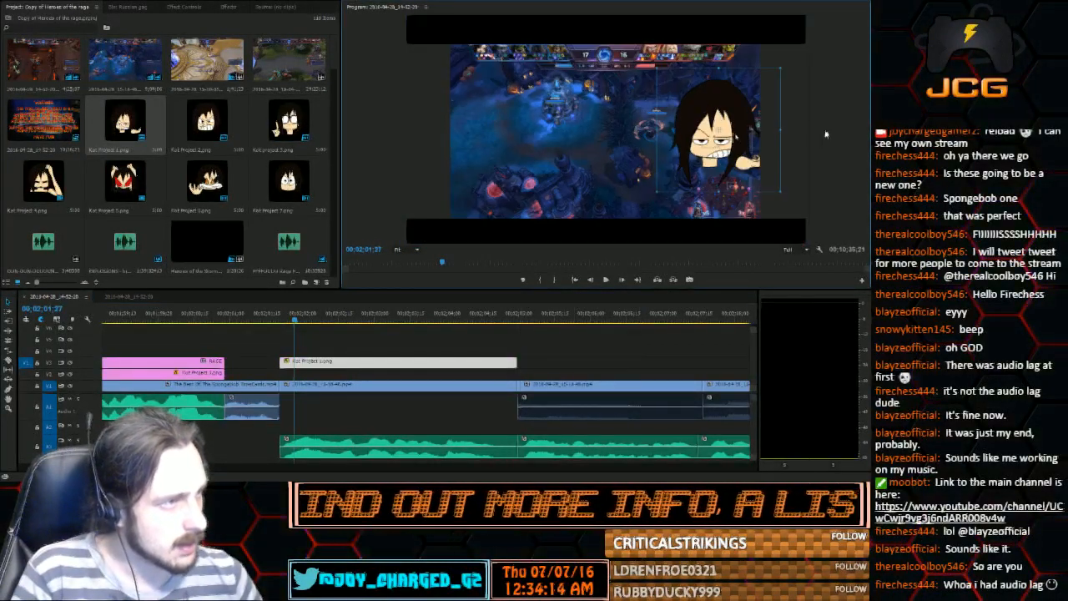
drag(831, 127, 719, 131)
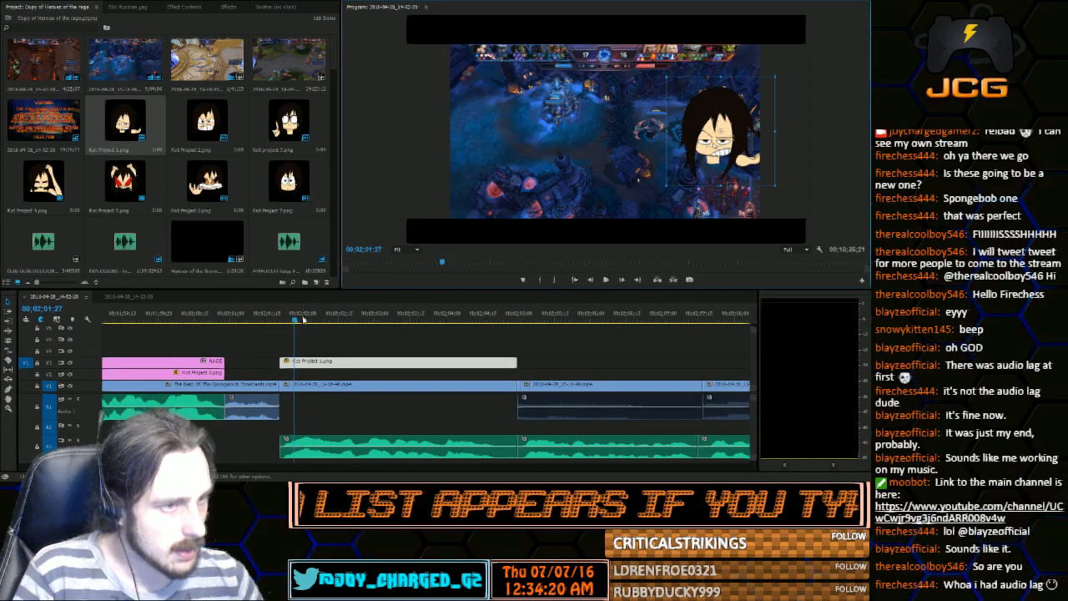
mouse_move(300, 319)
mouse_down()
mouse_move(268, 319)
mouse_move(279, 318)
mouse_up()
drag(326, 363, 325, 375)
Place the wide-eyed Project 7.png directly after the smirking character on V2 and trim its end to the gameplay cut at 00;02;07;16
click(606, 280)
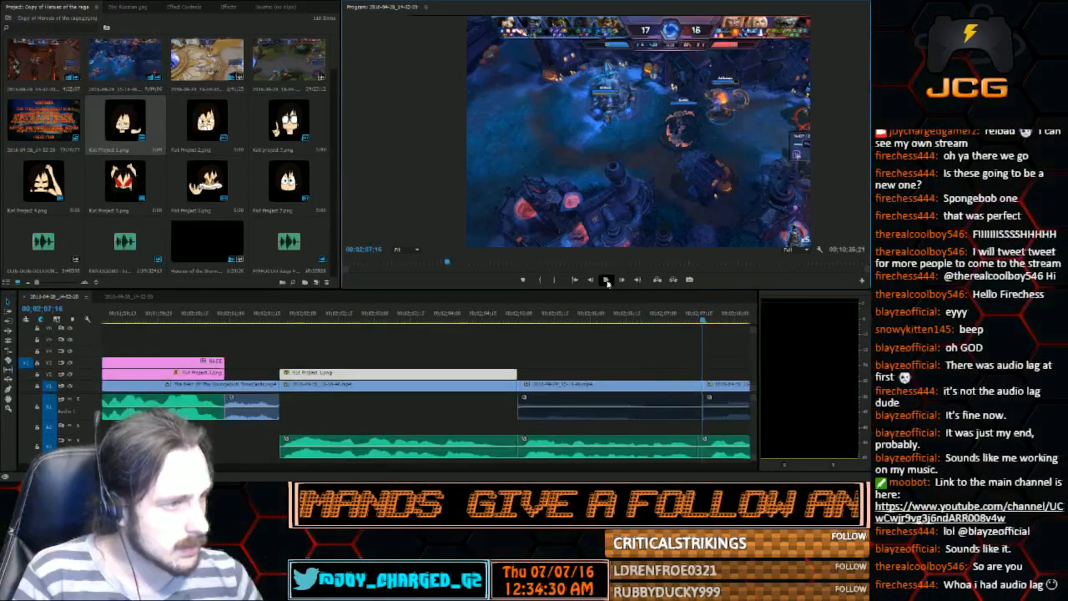
click(607, 281)
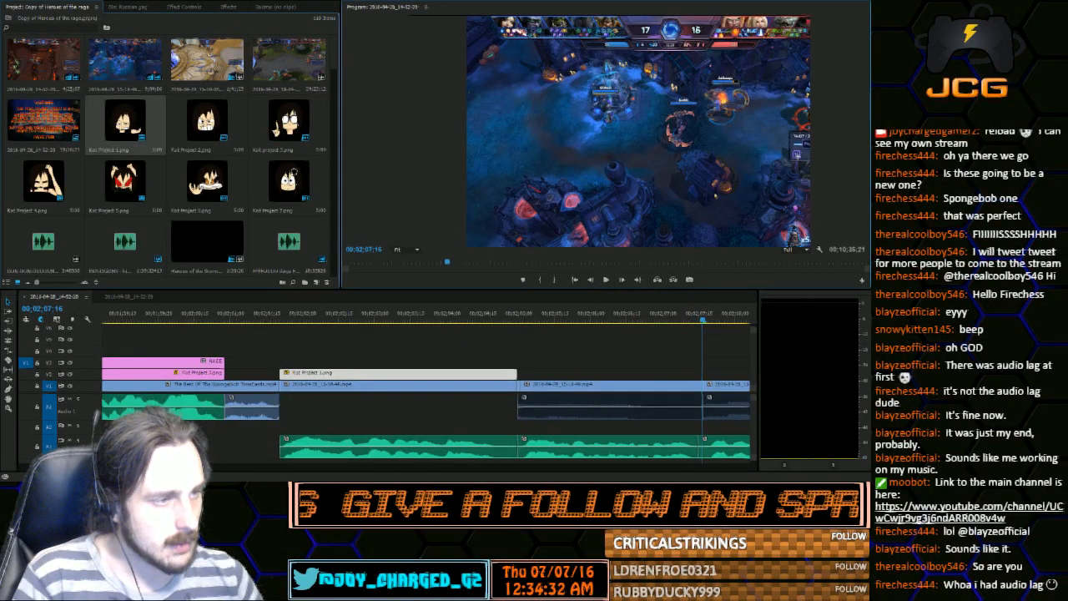
drag(288, 179, 524, 378)
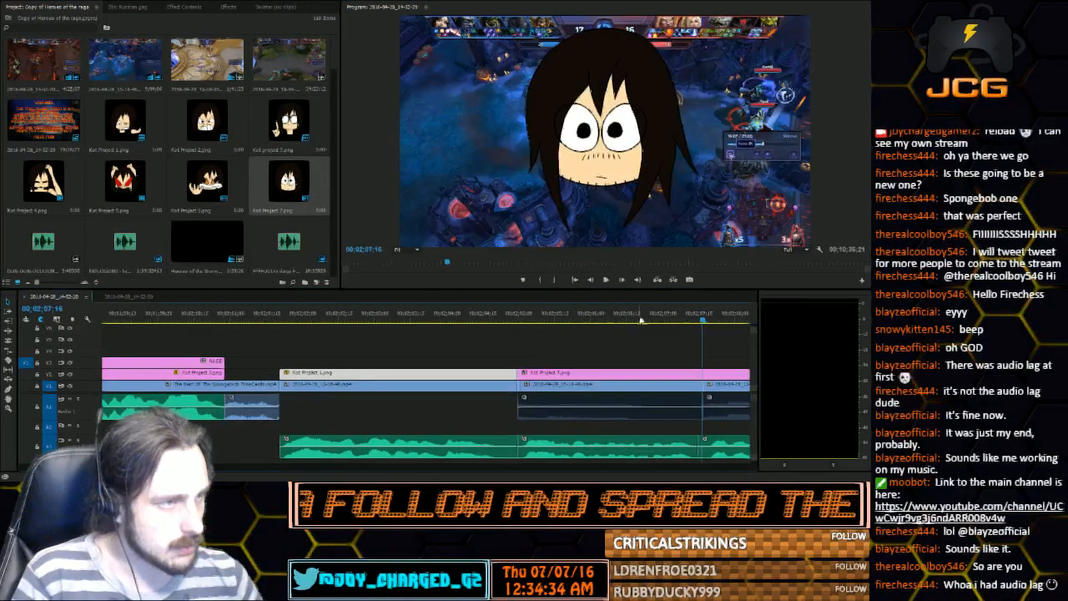
key(minus)
key(minus)
key(minus)
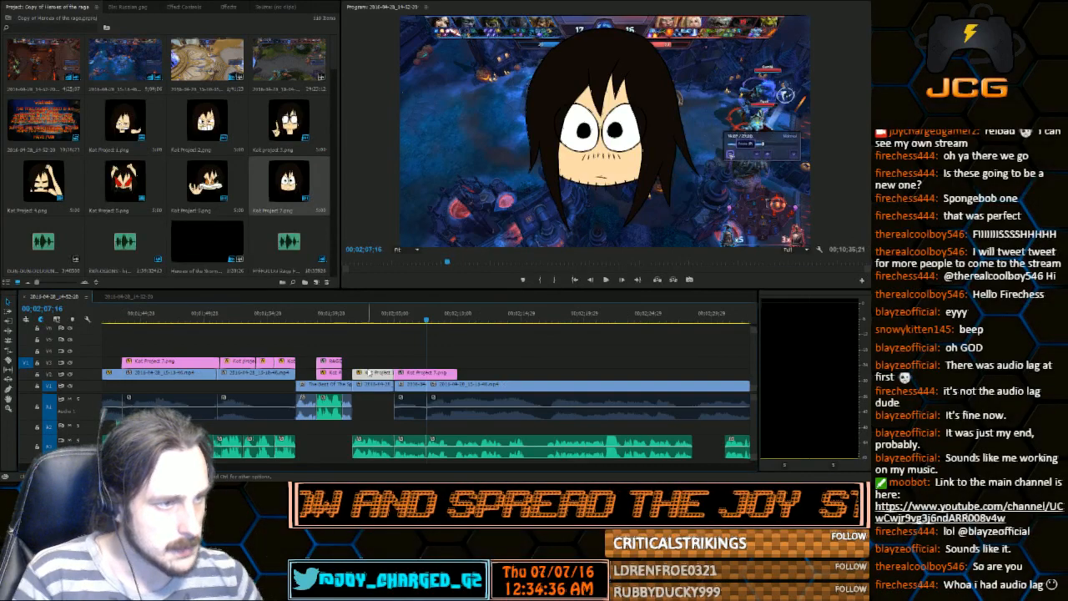
drag(456, 373, 426, 373)
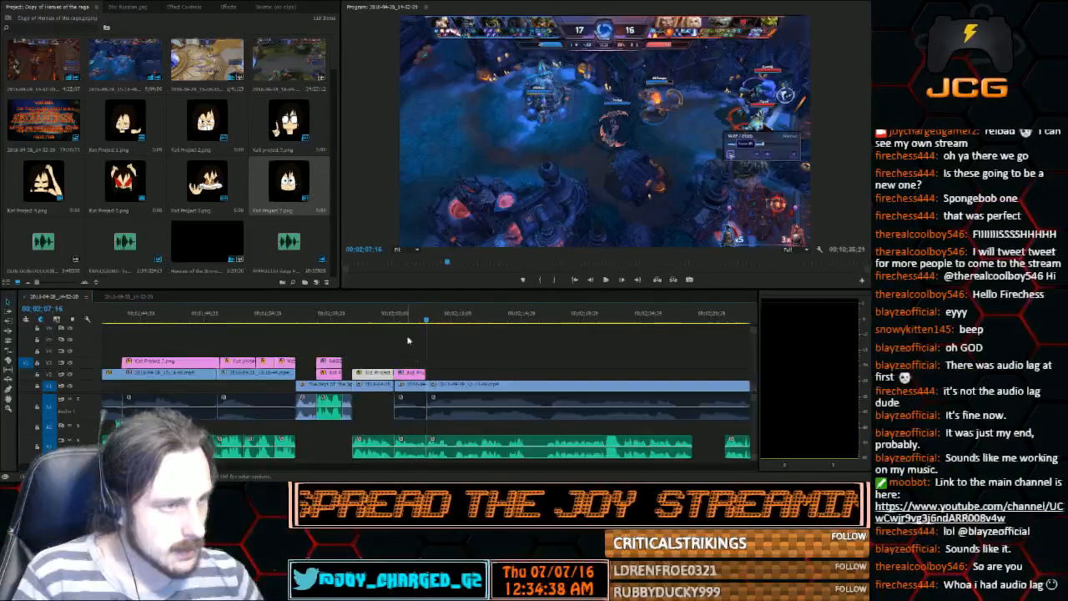
Scale the new wide-eyed character down, move it to the right side of the gameplay frame, and play the section
click(397, 313)
drag(398, 313, 405, 313)
double_click(596, 158)
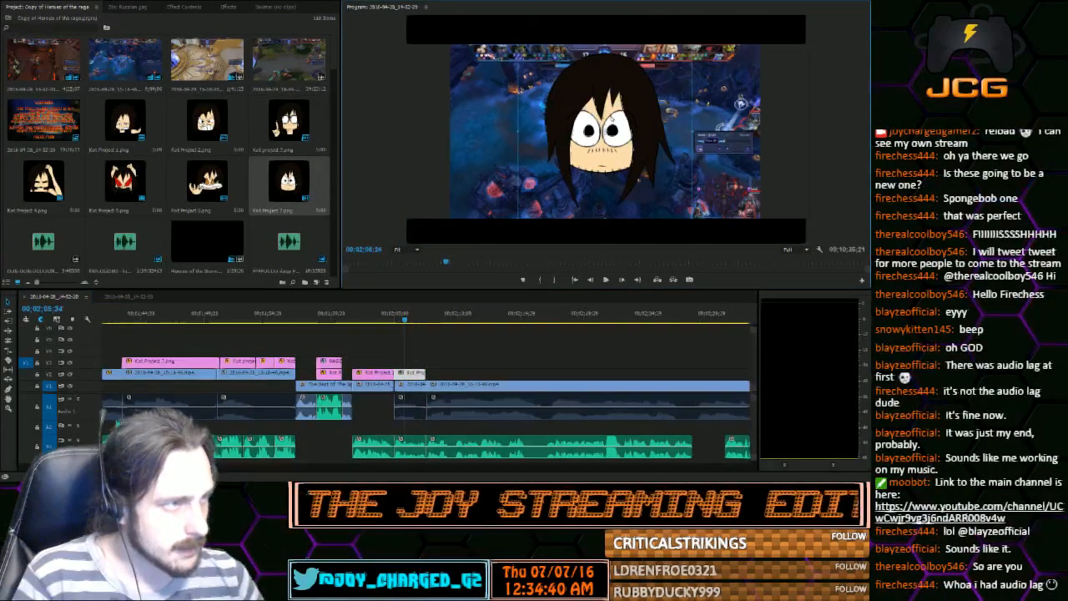
drag(691, 218, 676, 202)
drag(651, 140, 821, 134)
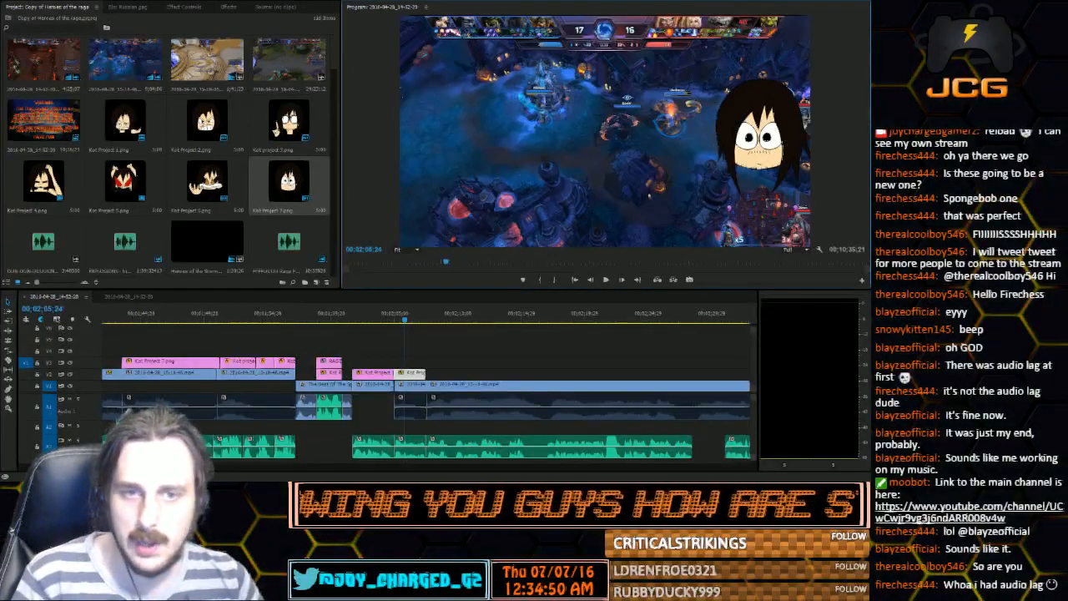
click(608, 282)
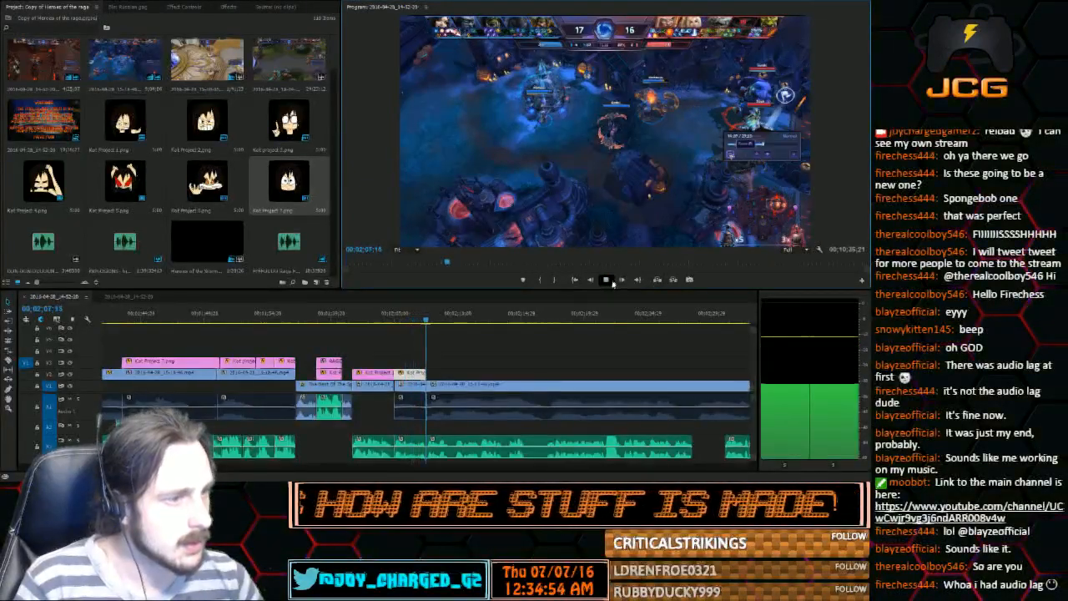
click(610, 281)
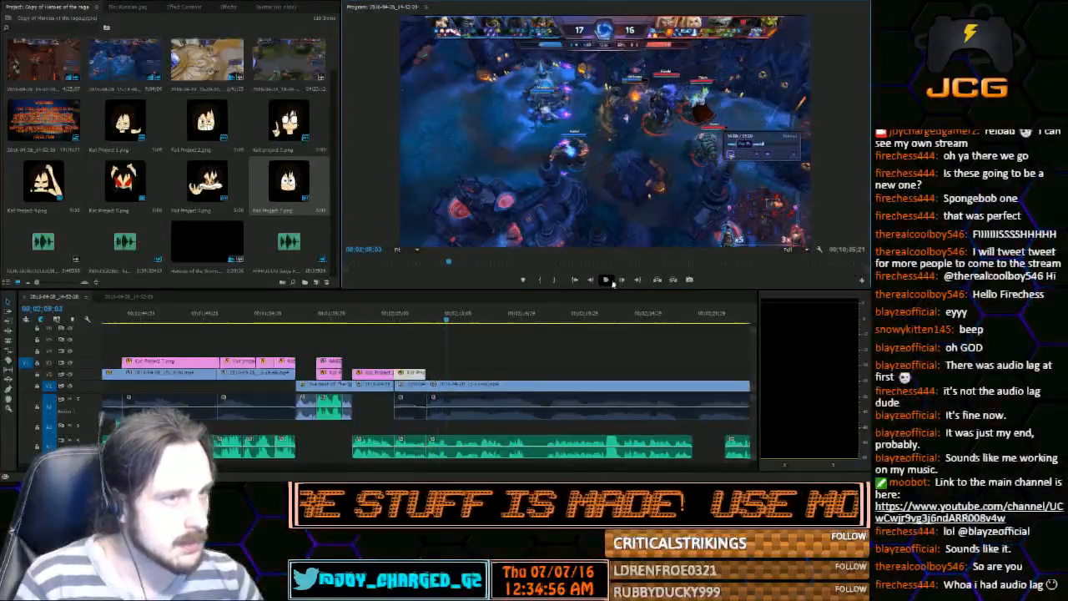
Place another smirking Project 1.png on V2 after the wide-eyed character and align its start with the cut at 00;02;07;16
drag(127, 125, 431, 379)
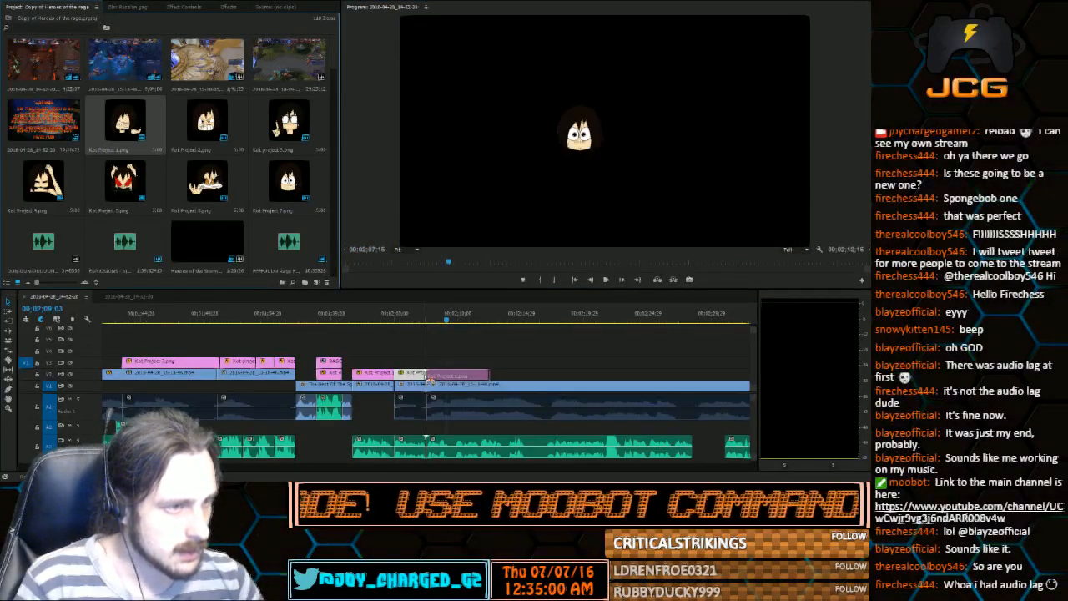
key(=)
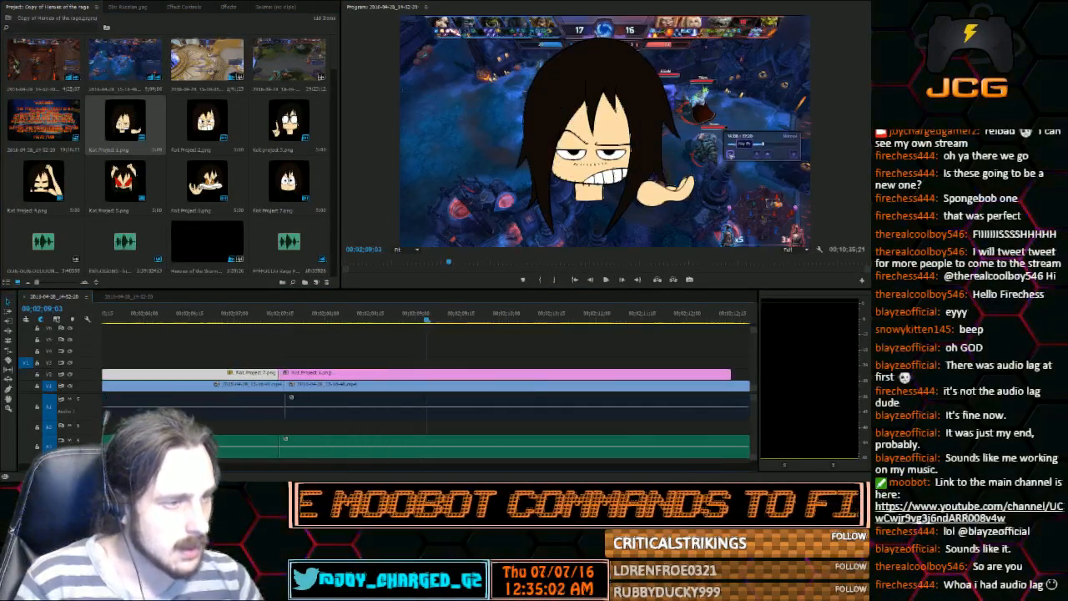
drag(302, 373, 309, 374)
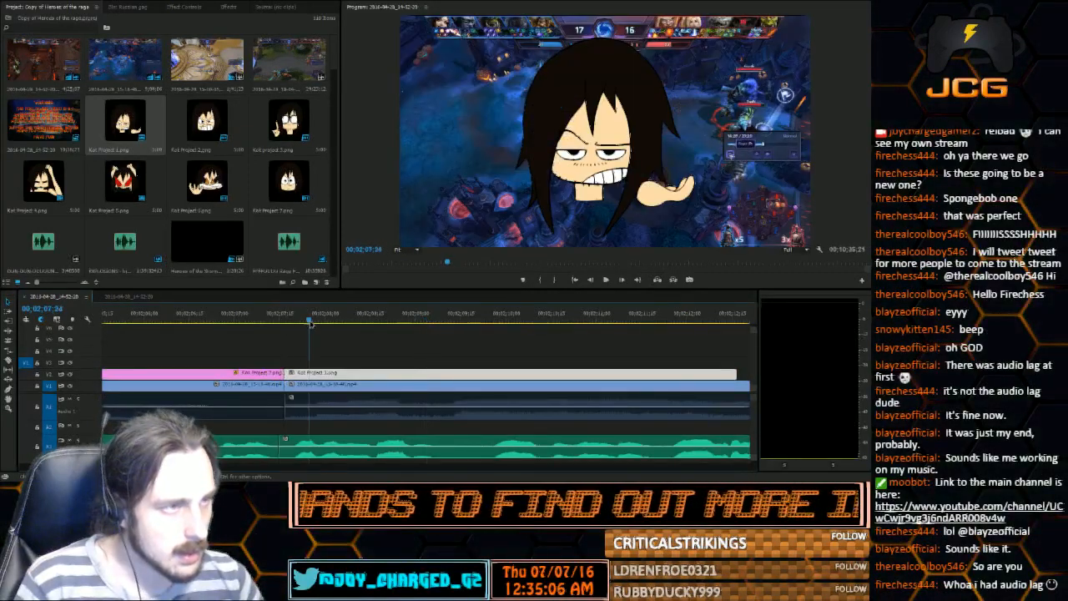
drag(279, 321, 287, 324)
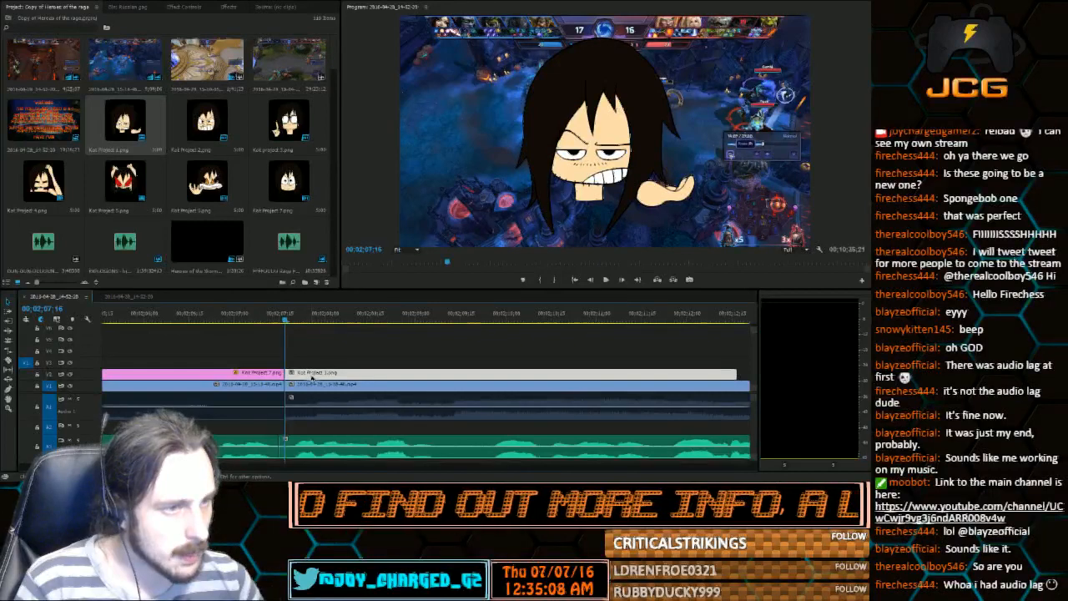
Overlap the two characters using V3, match the smirking one's size and position to the wide-eyed one, and return its clip to V2
mouse_move(311, 377)
mouse_down()
mouse_move(309, 363)
mouse_move(307, 373)
mouse_up()
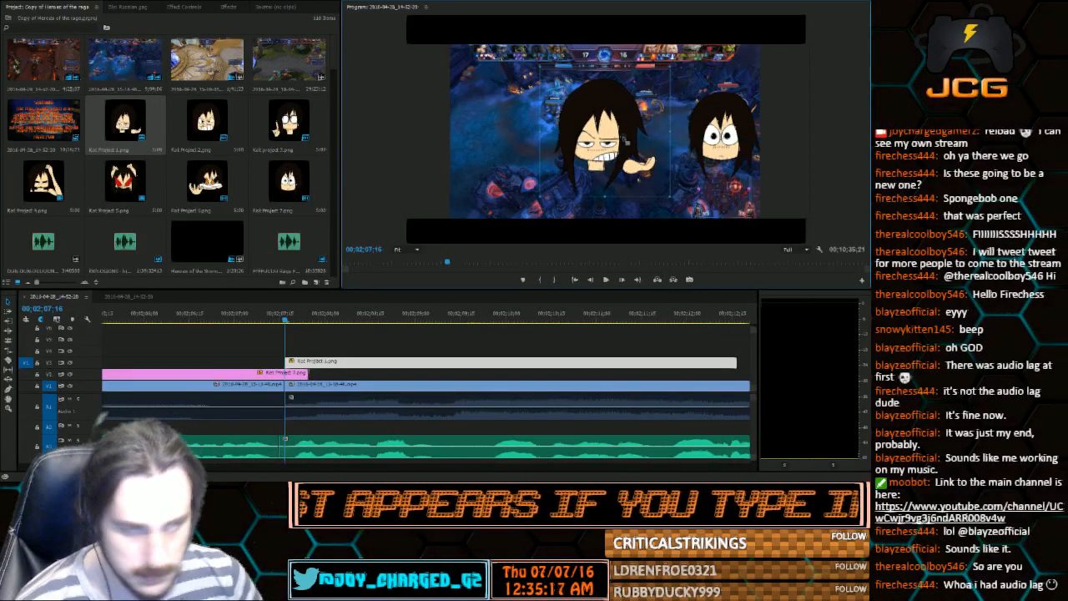
drag(604, 101, 734, 105)
drag(798, 136, 773, 133)
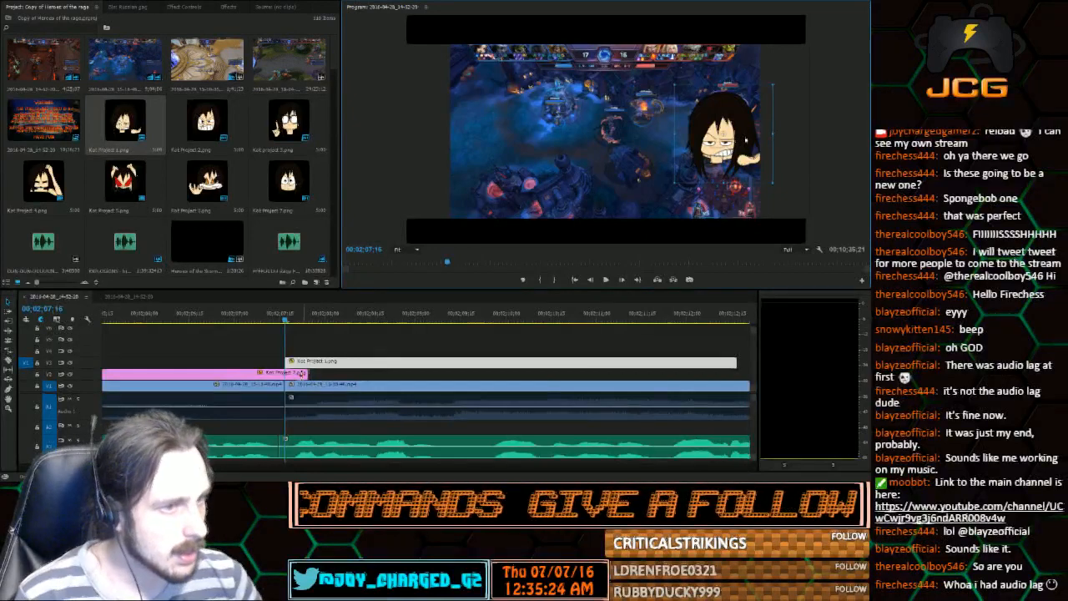
mouse_move(309, 373)
mouse_down()
mouse_move(285, 373)
mouse_move(313, 377)
mouse_up()
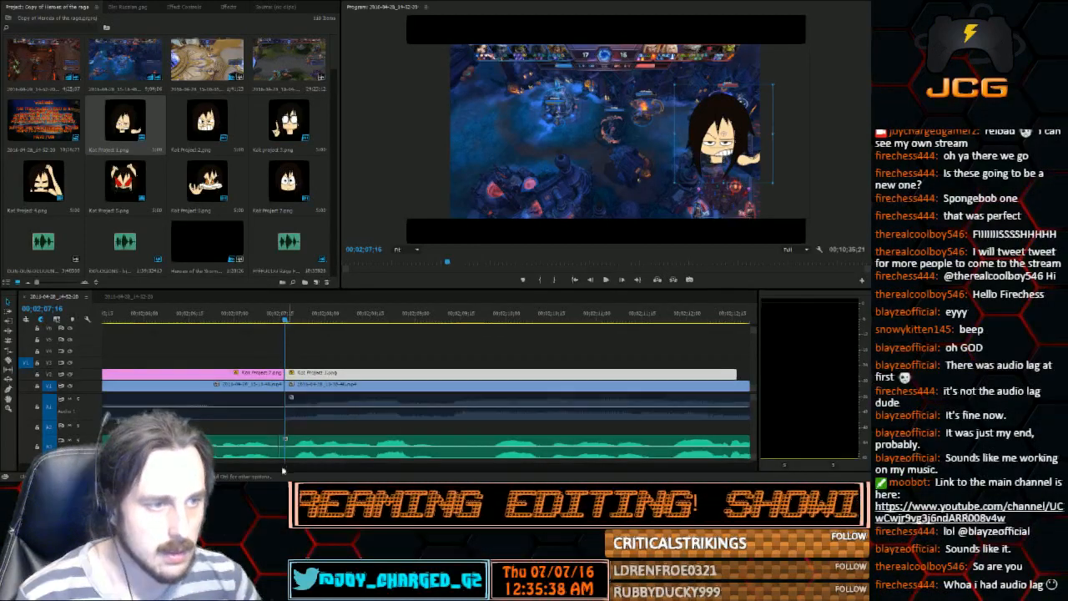
Shift the changeover between the wide-eyed and smirking characters slightly later, to about 00;02;07;19, and play through it
click(606, 280)
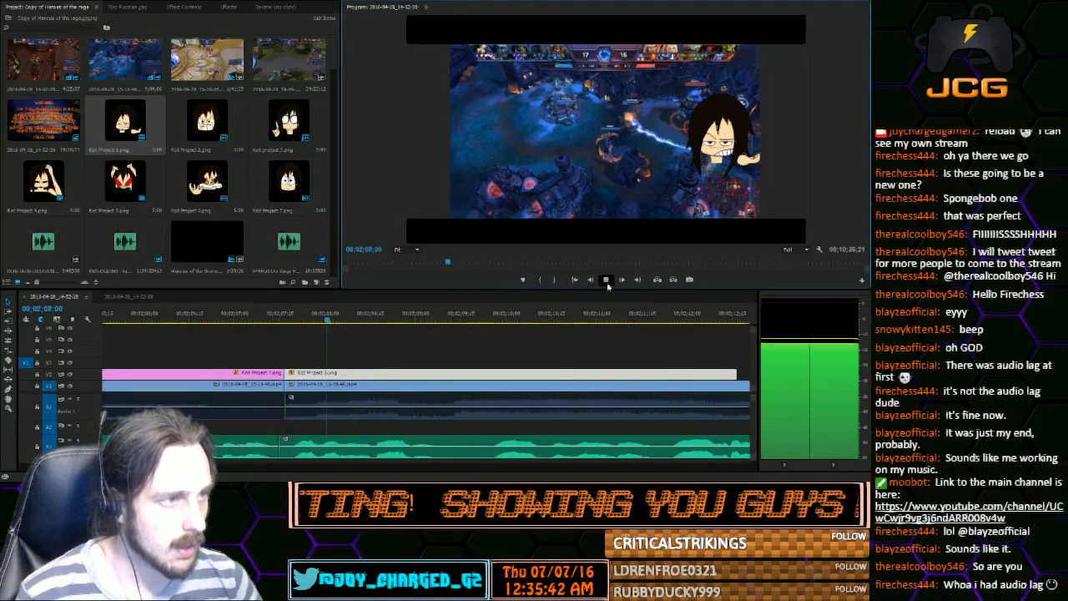
click(607, 280)
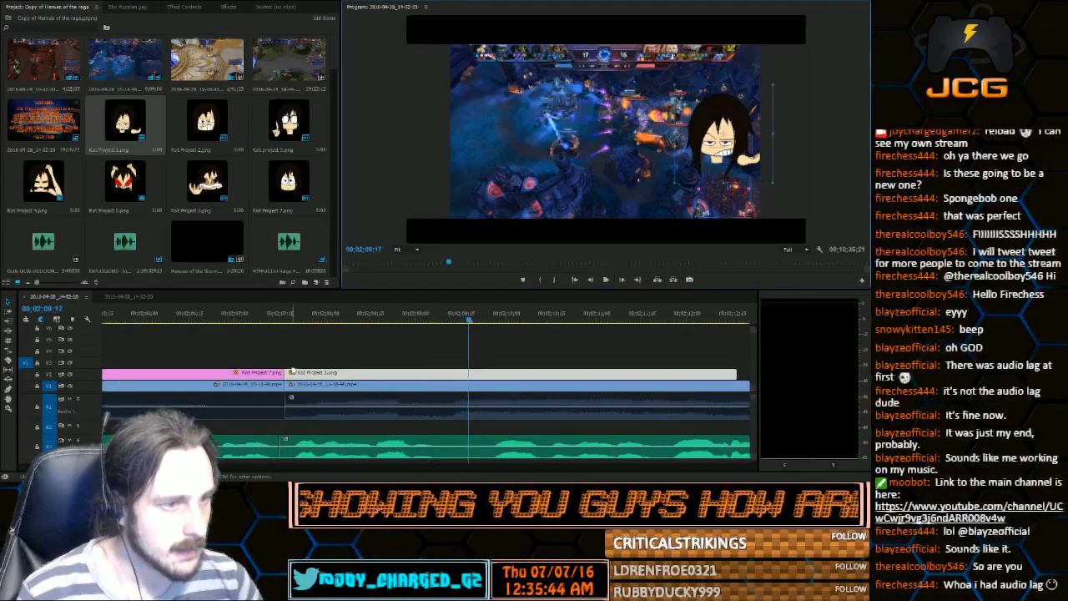
drag(286, 373, 297, 373)
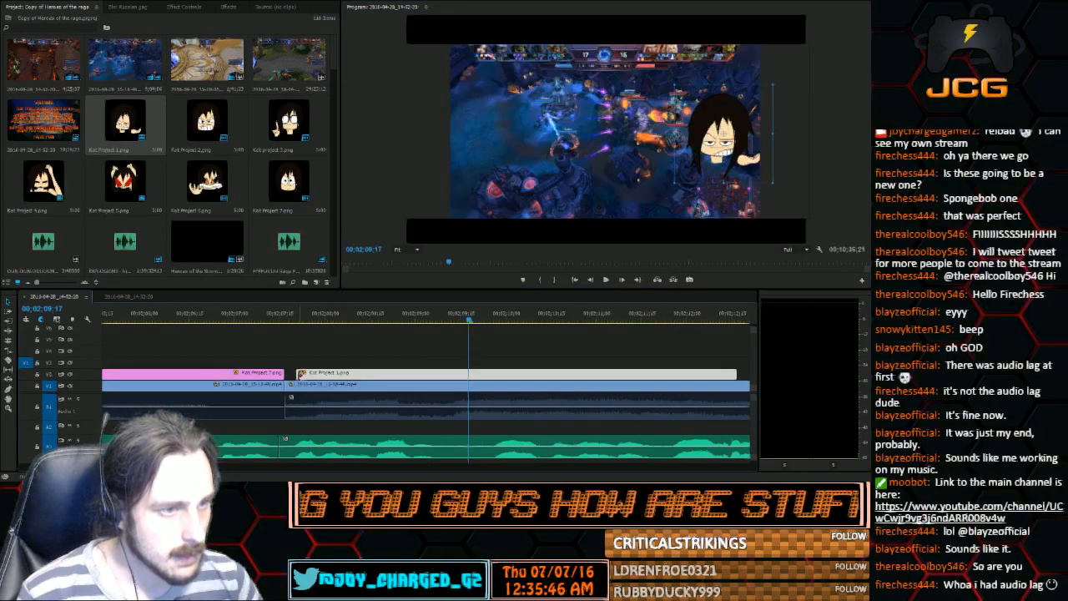
click(294, 316)
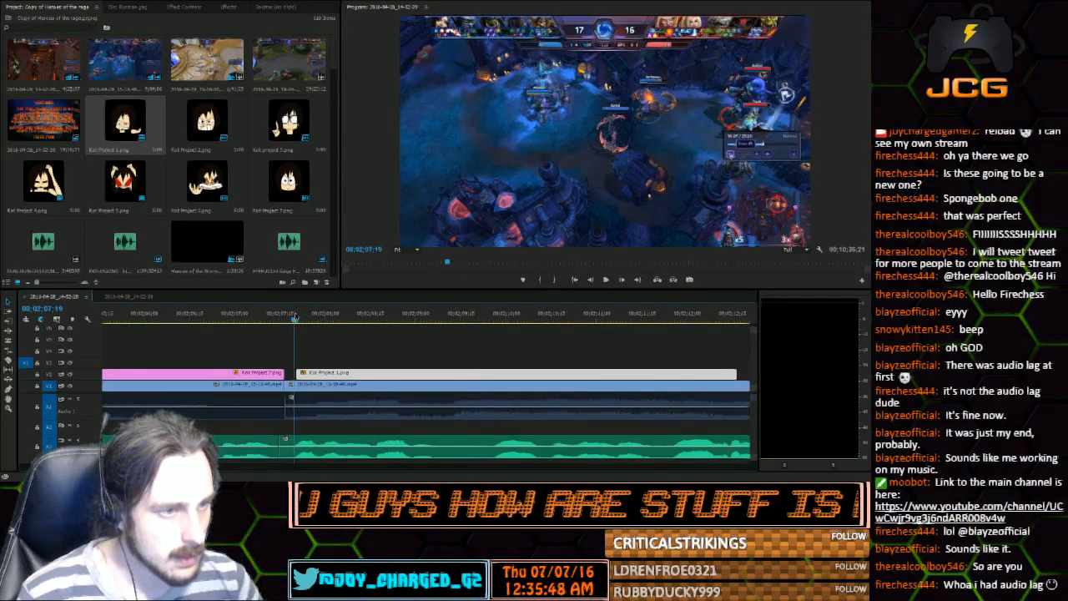
drag(298, 373, 291, 373)
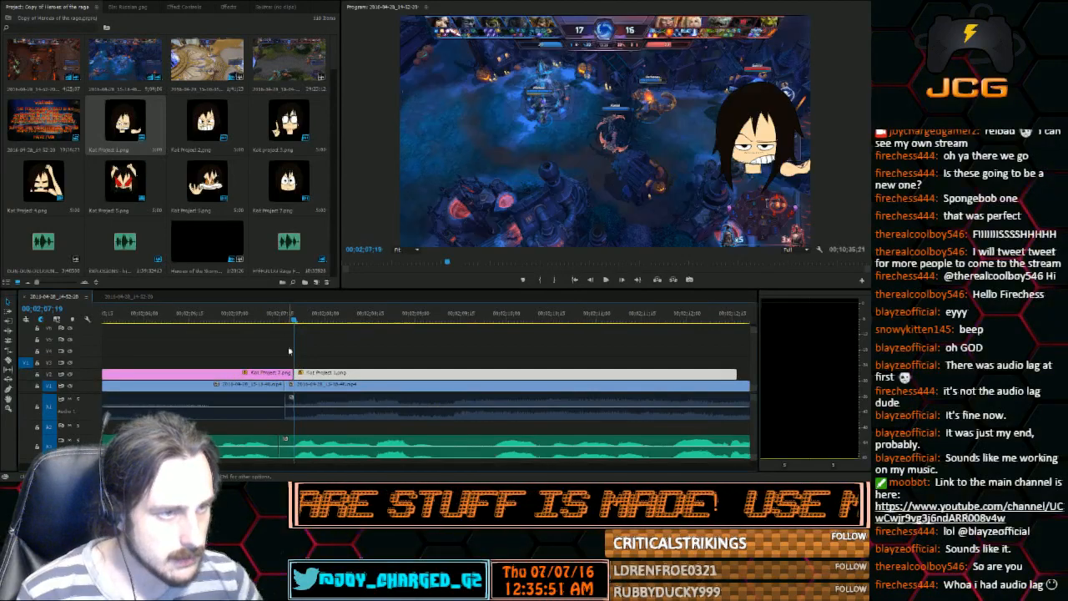
click(606, 280)
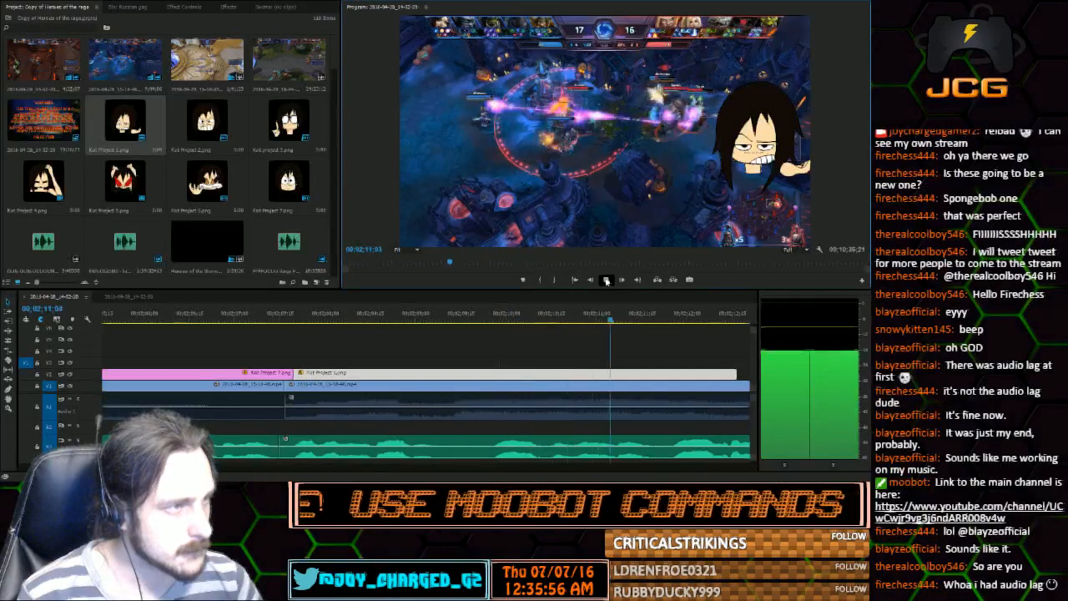
click(606, 280)
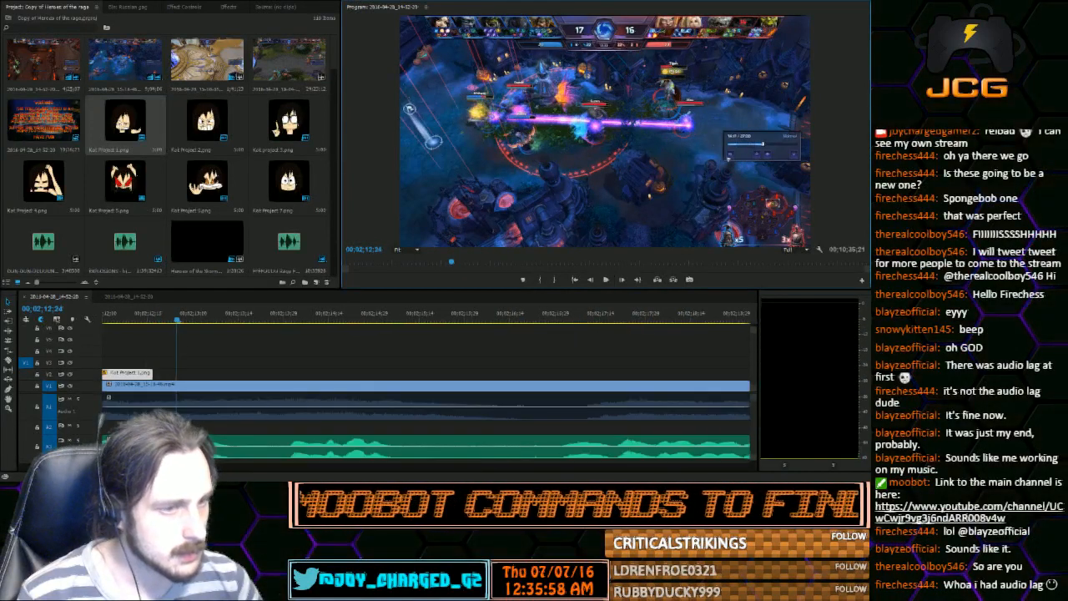
Cut the voice audio at 00;02;16;21 and slightly before it, and delete the short piece between the cuts
key(minus)
key(minus)
key(minus)
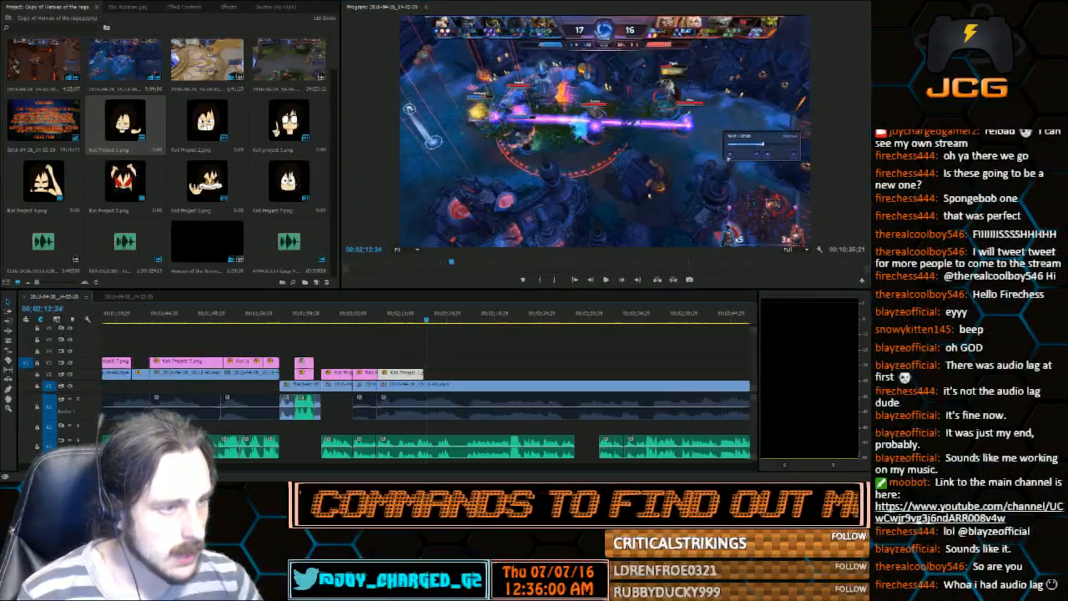
drag(435, 315, 465, 321)
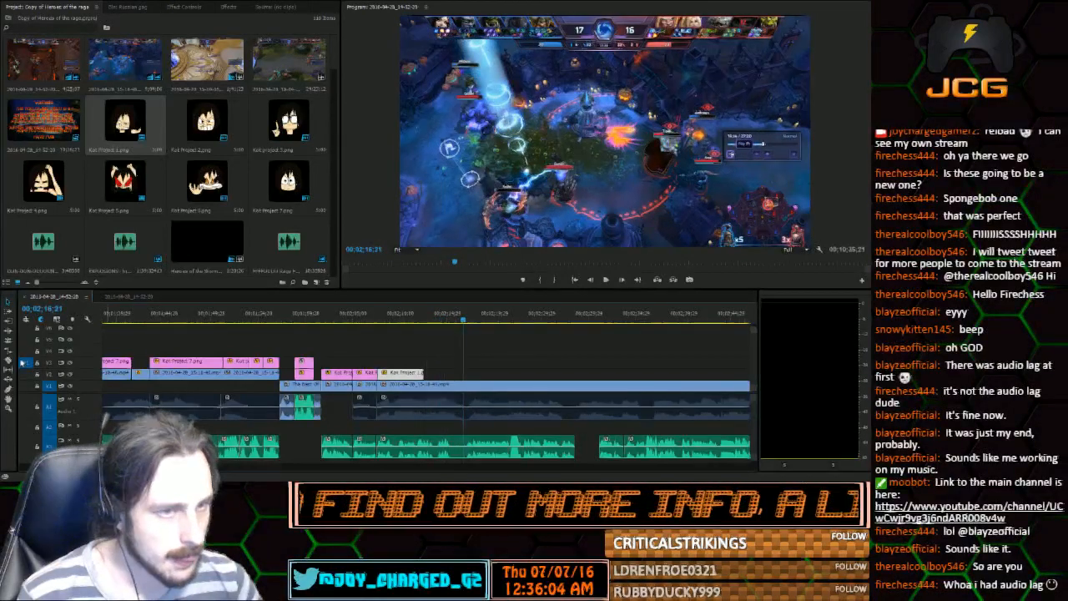
click(11, 360)
click(464, 451)
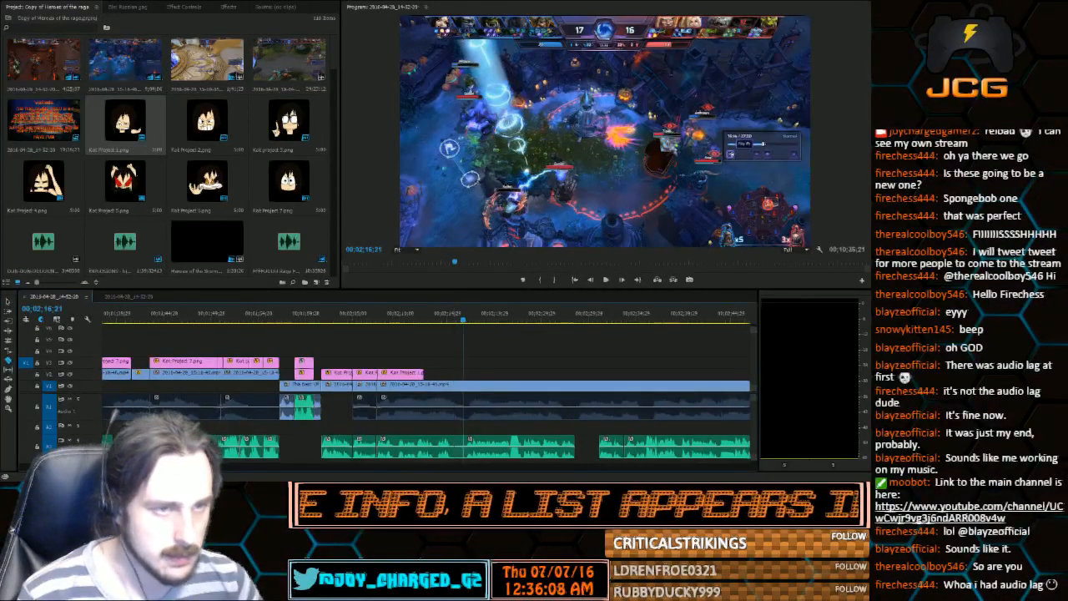
click(458, 449)
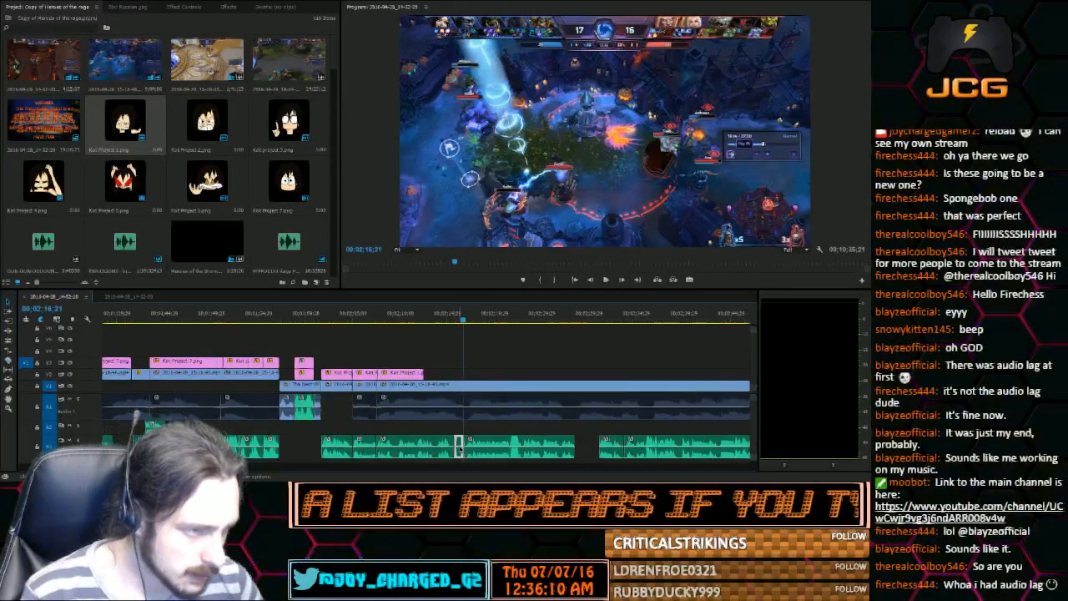
key(Delete)
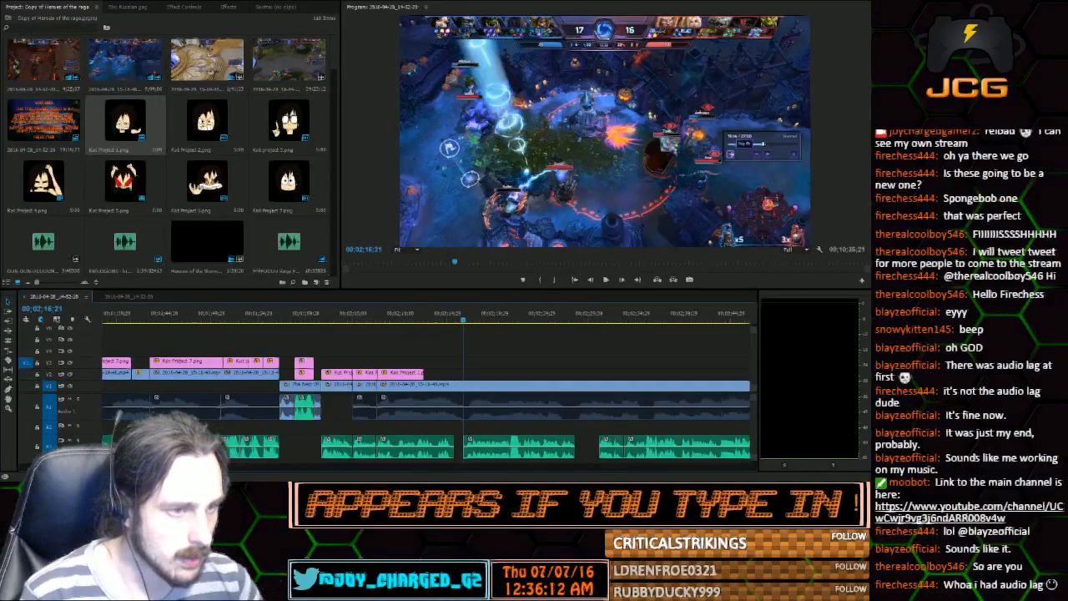
Trim the end of the voice clip to 00;02;15;18 and move the following voice clip back directly against it
key(equal)
key(equal)
key(equal)
click(251, 320)
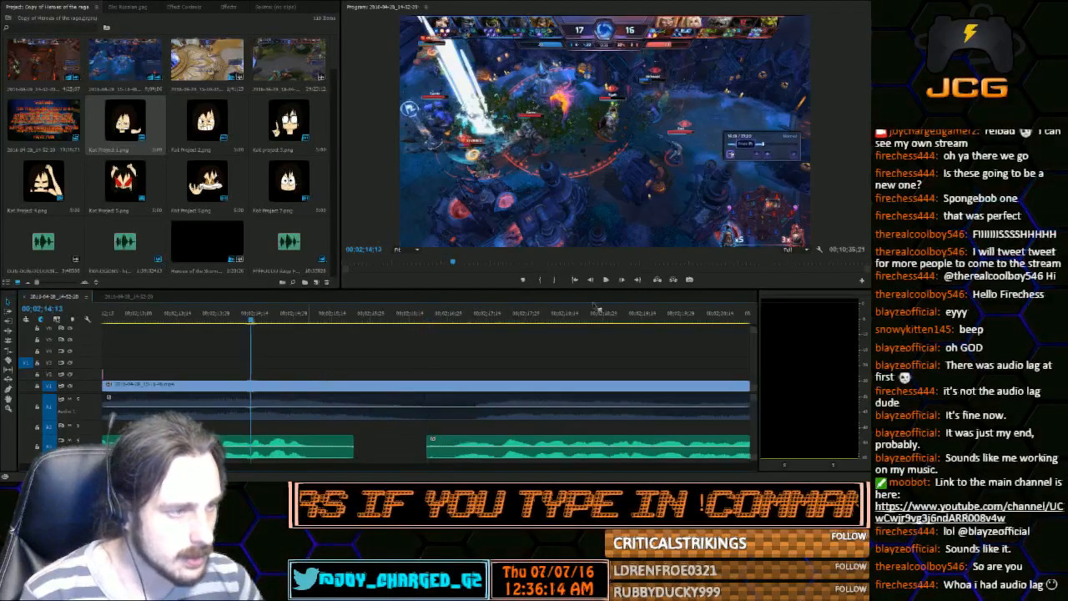
click(604, 284)
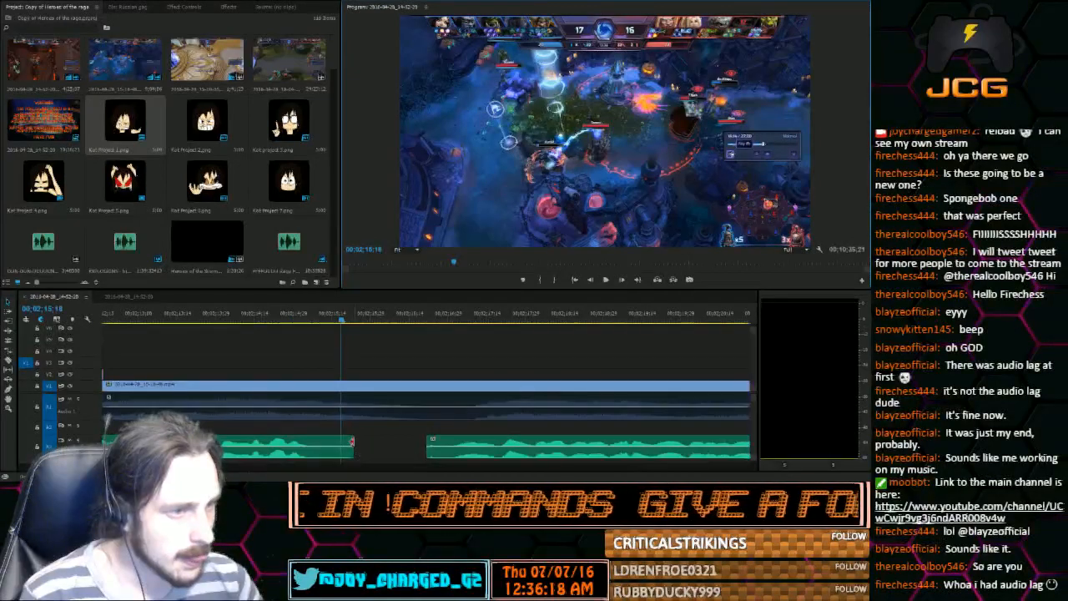
drag(351, 442, 340, 443)
drag(459, 444, 378, 444)
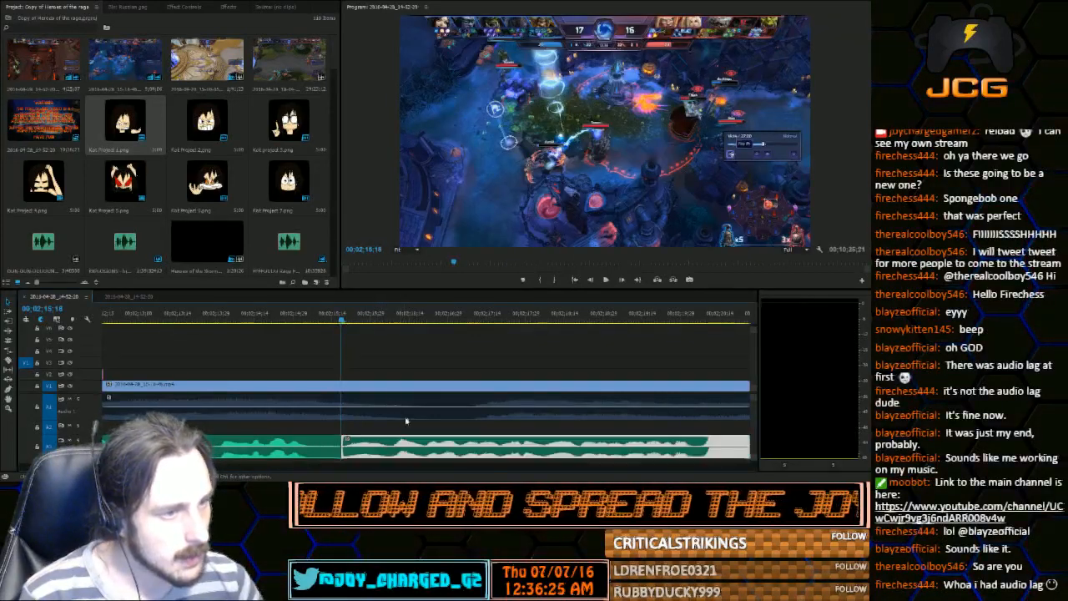
Play the voice audio from the closed gap to the end of the moved clip, listening to its second half again
click(591, 282)
click(606, 284)
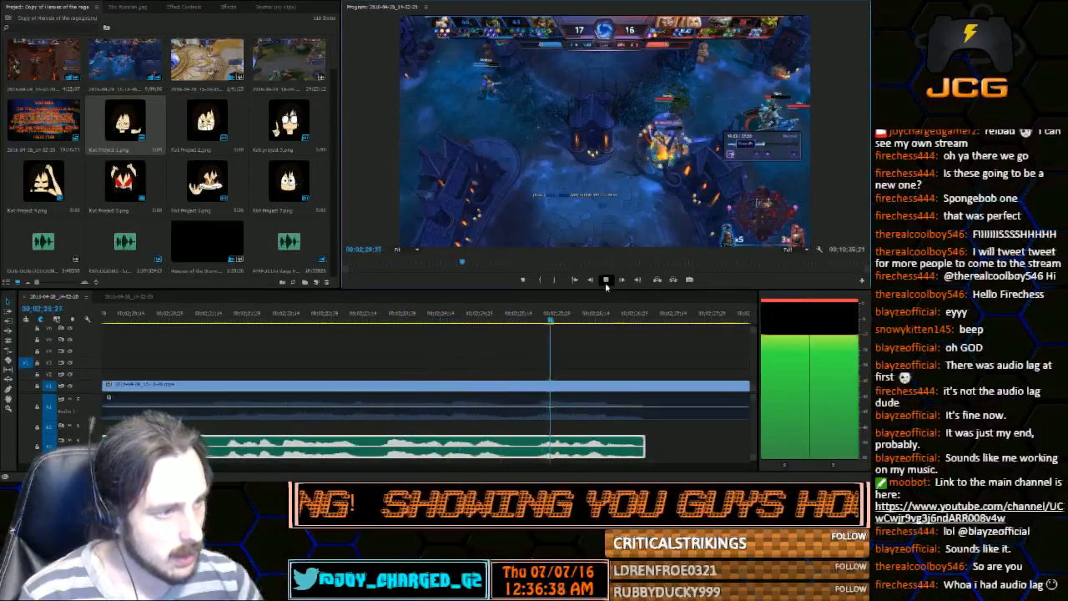
click(605, 283)
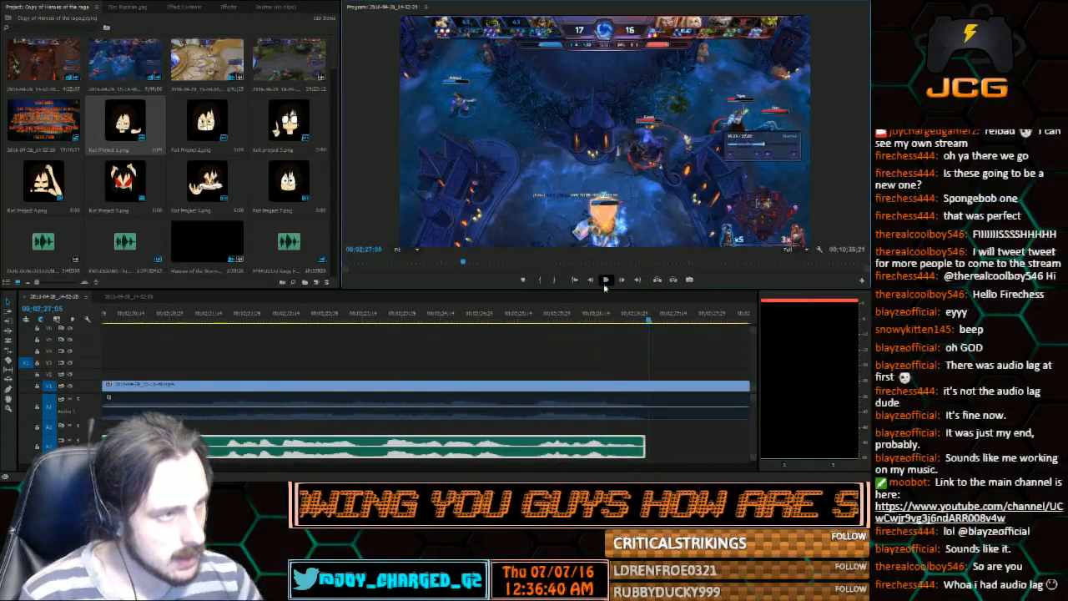
drag(204, 467, 167, 467)
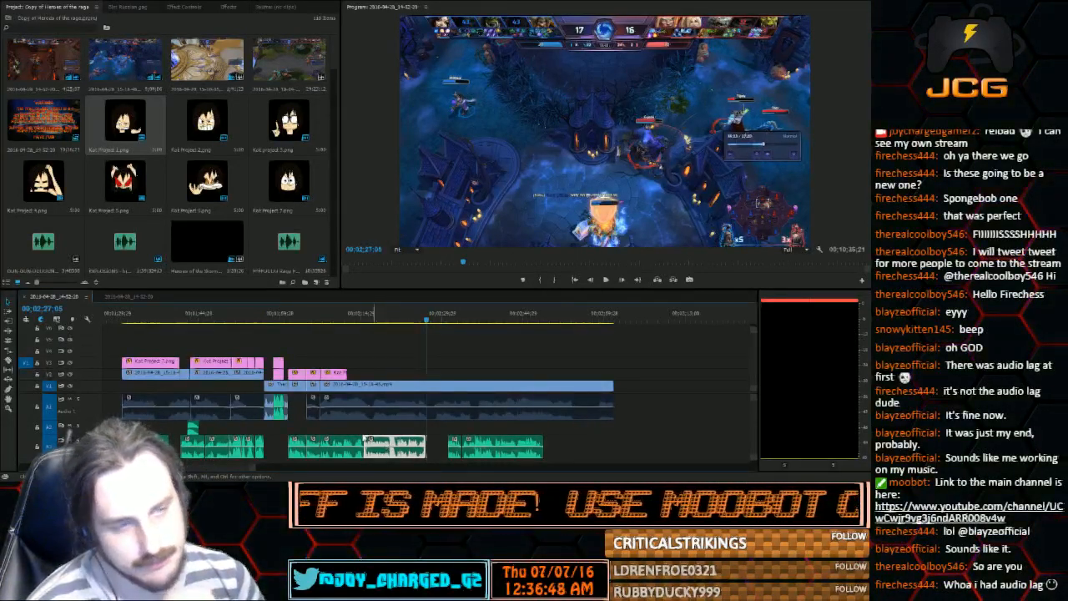
click(374, 320)
drag(373, 326, 365, 325)
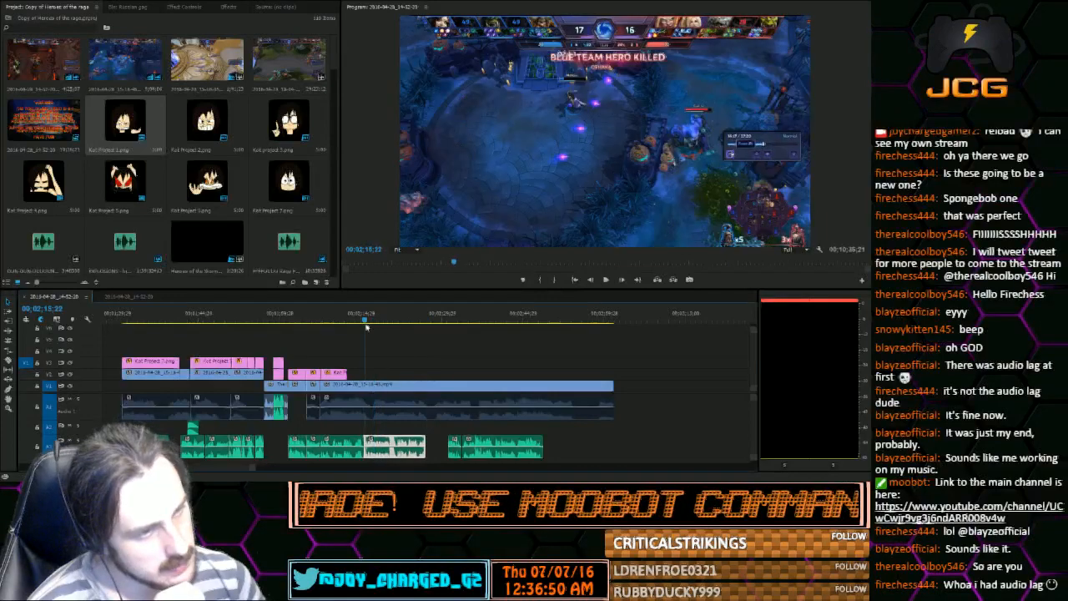
click(607, 282)
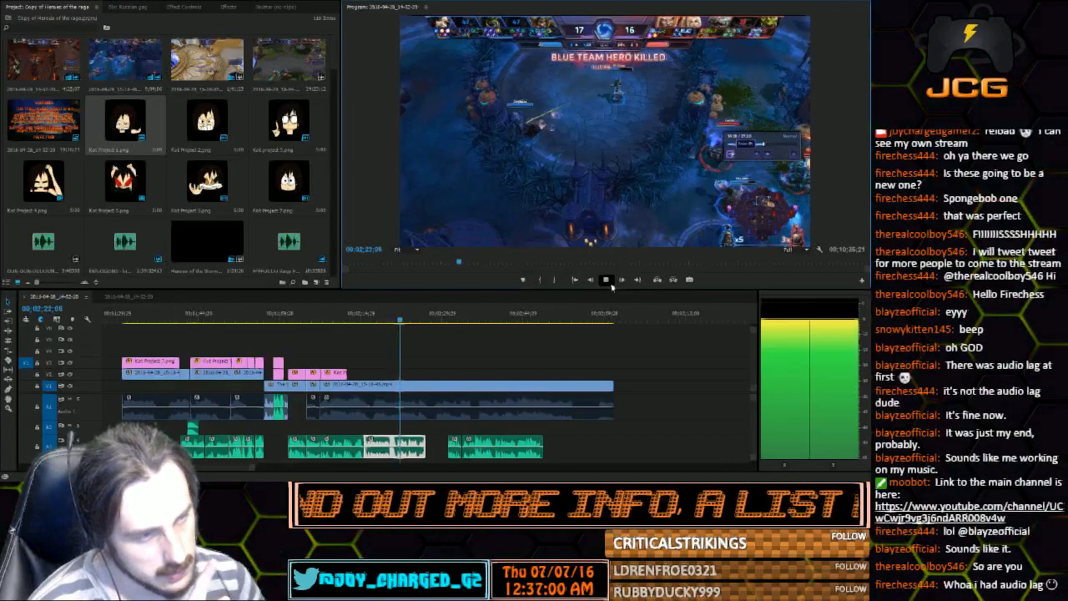
click(610, 284)
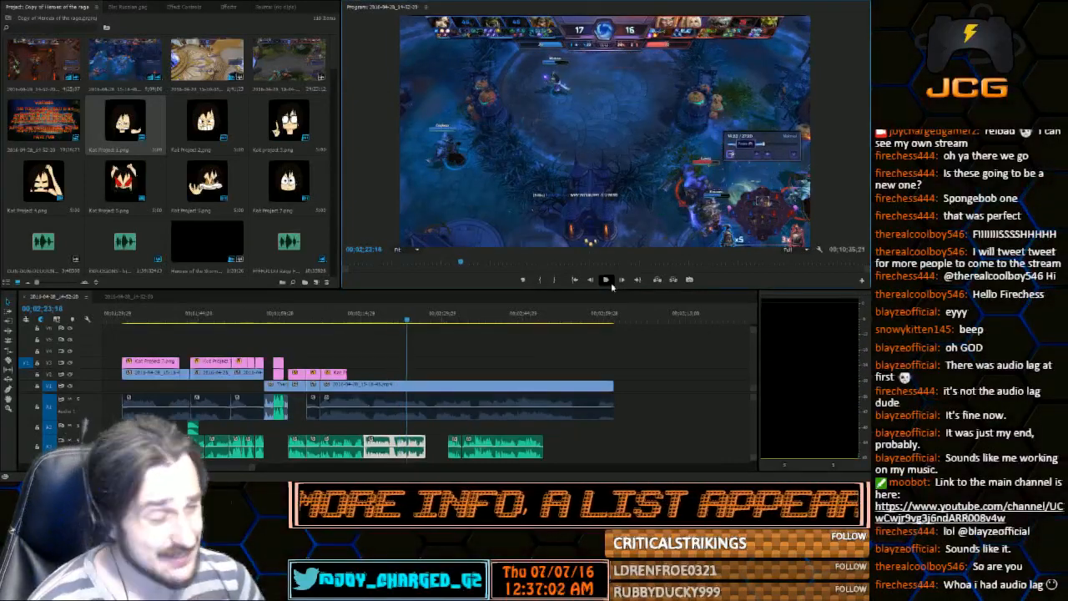
click(610, 283)
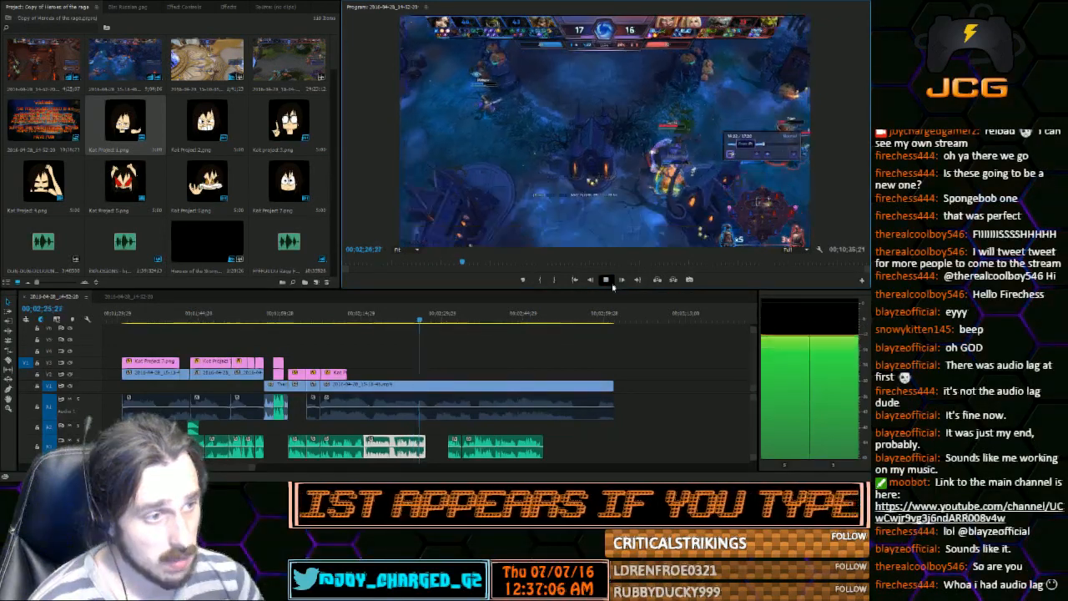
click(613, 285)
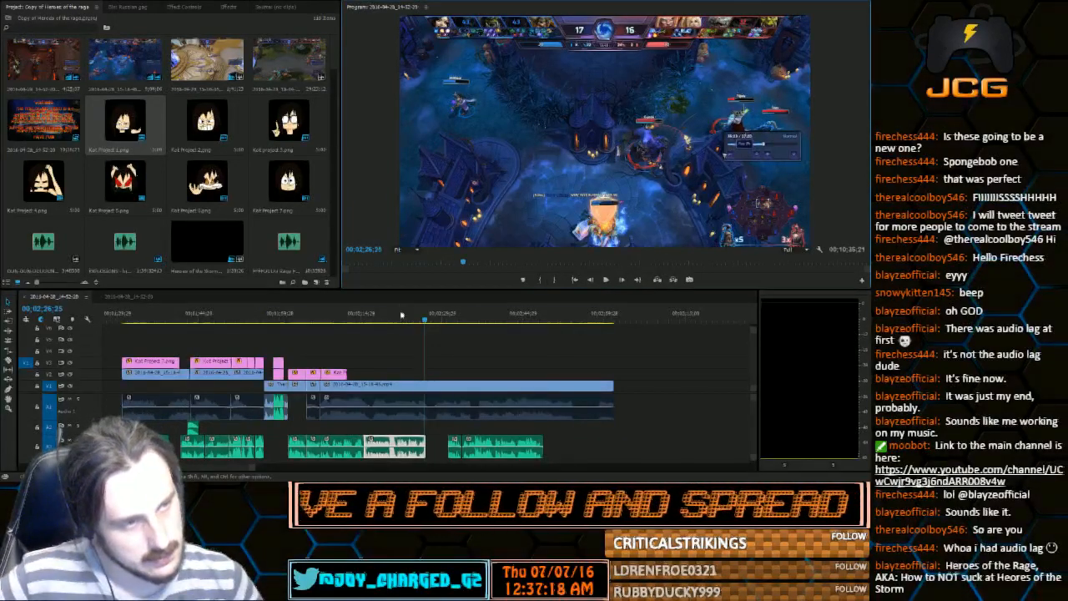
Replay the second half of the moved voice clip from about 00;02;21, and listen to the start of the next voice clip
mouse_move(401, 313)
mouse_down()
mouse_move(432, 318)
mouse_move(397, 323)
mouse_up()
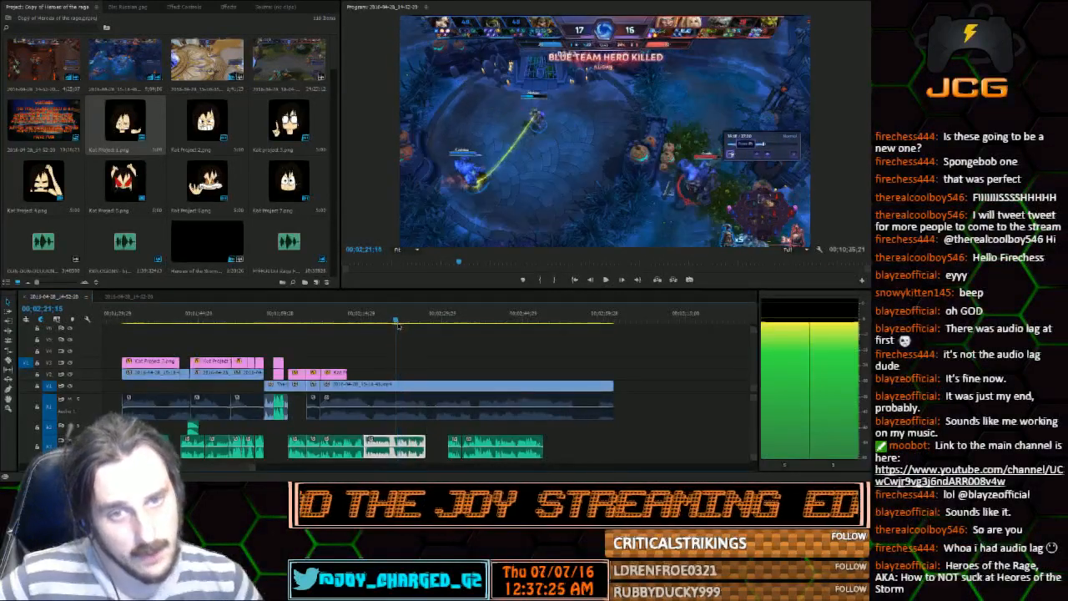
click(605, 280)
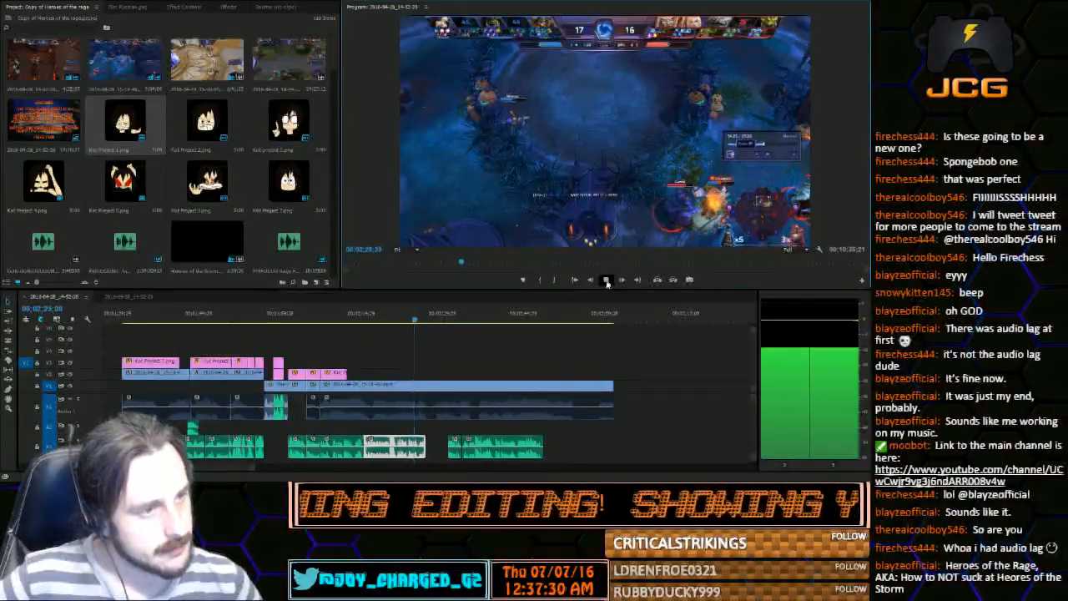
click(606, 281)
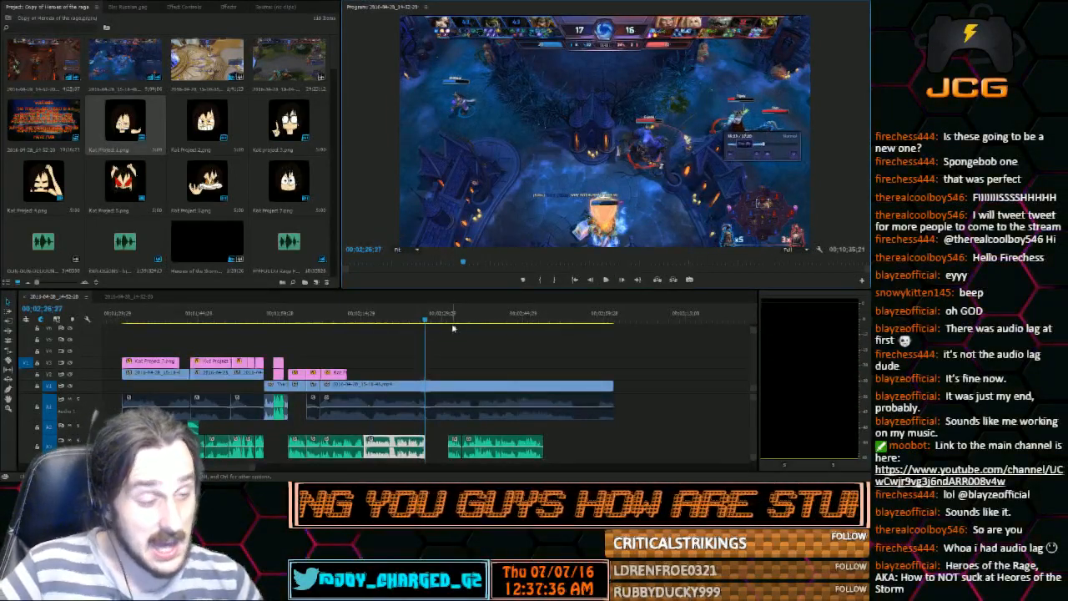
click(396, 314)
key(space)
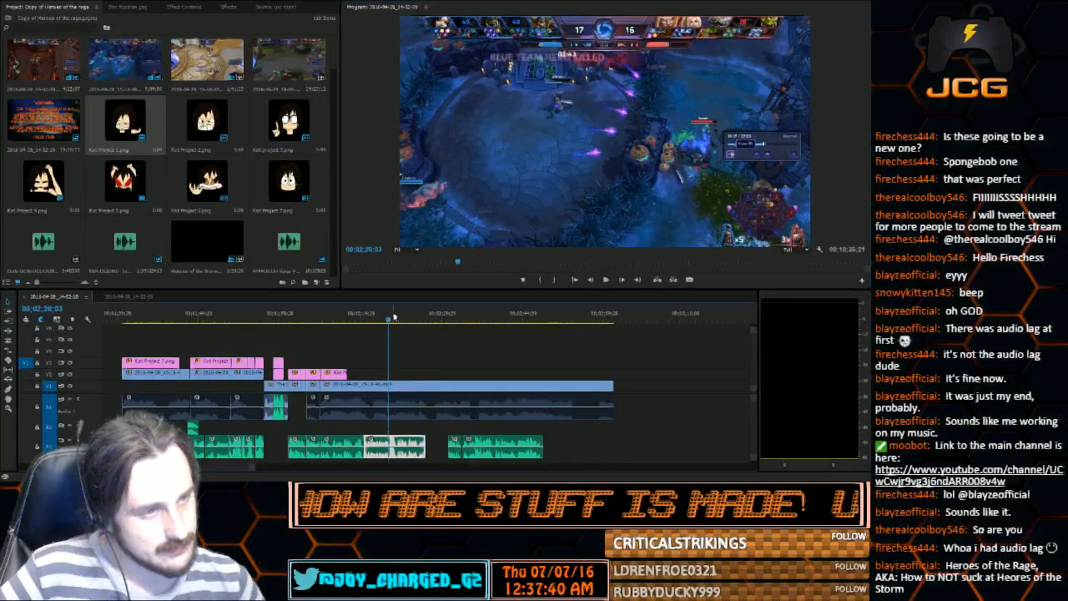
drag(397, 316, 399, 317)
click(612, 280)
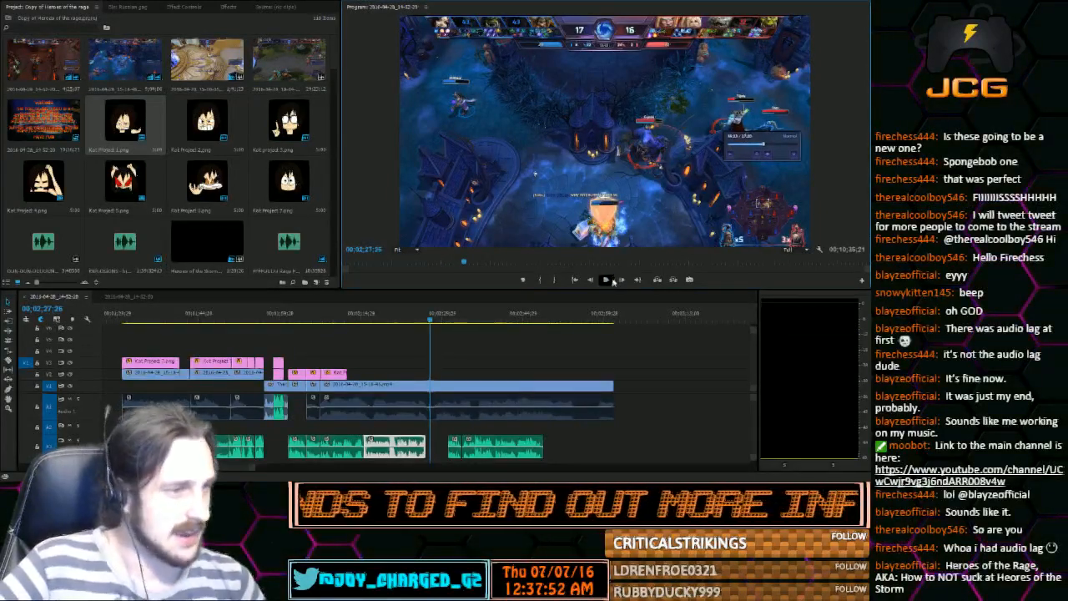
click(449, 318)
click(606, 280)
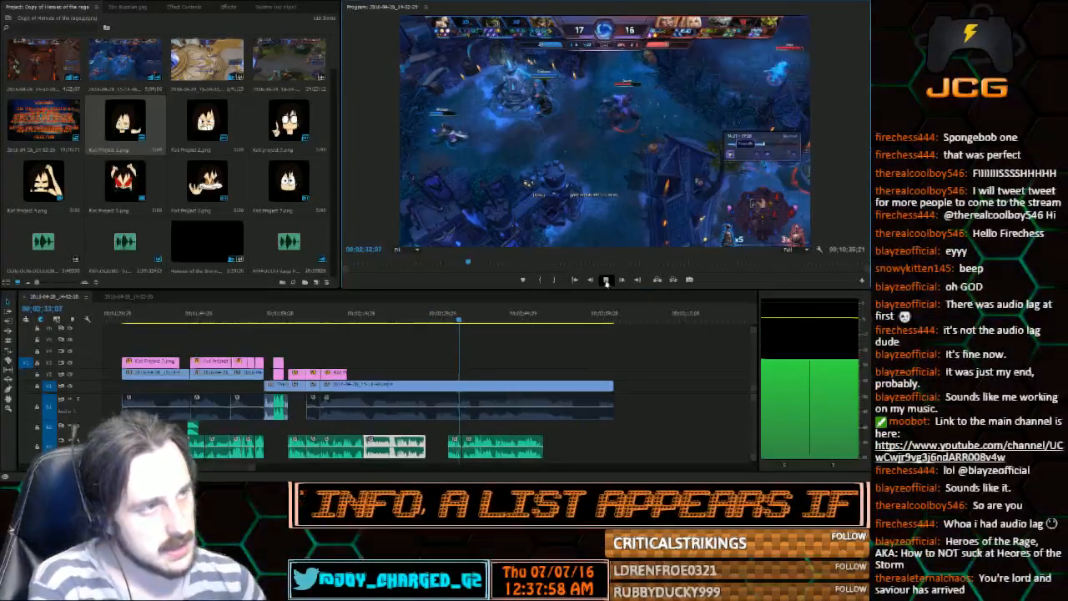
click(605, 280)
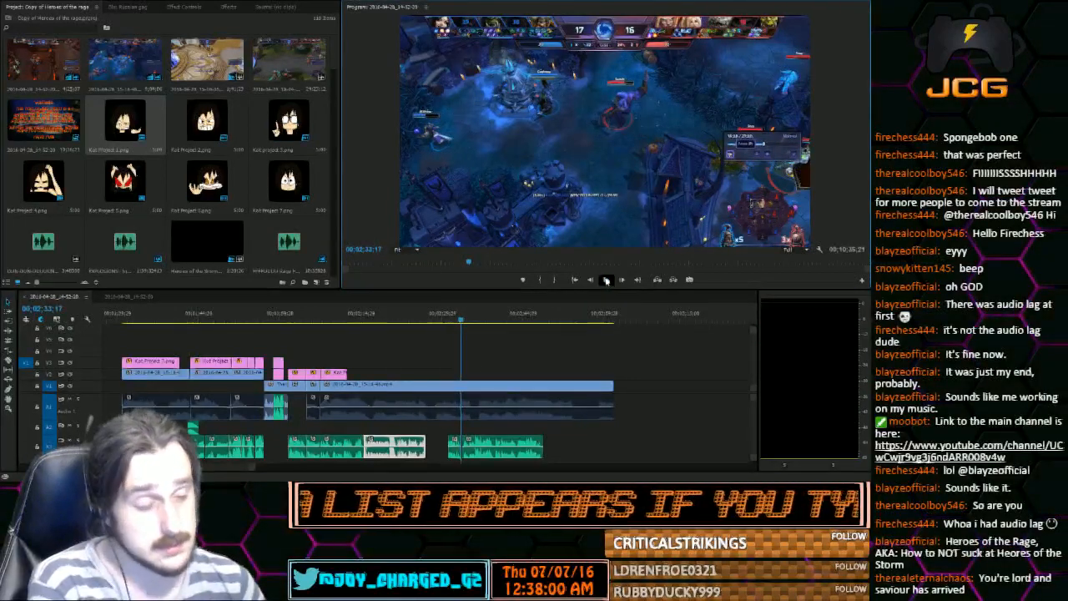
click(606, 280)
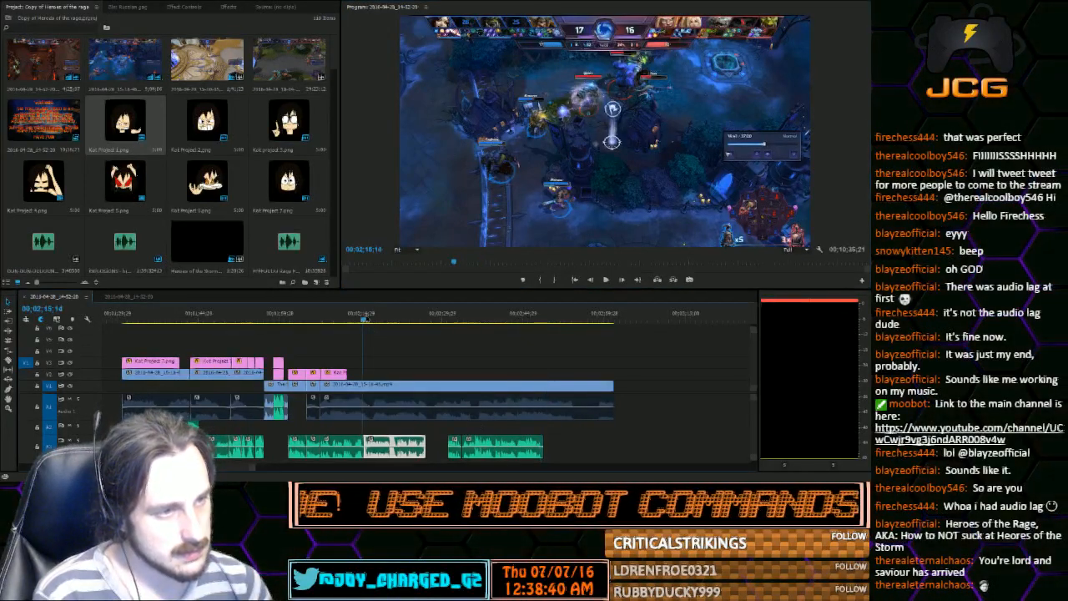
Play from 00;02;15;14 to find where the second phrase starts and split the moved voice clip at 00;02;21;20
click(605, 280)
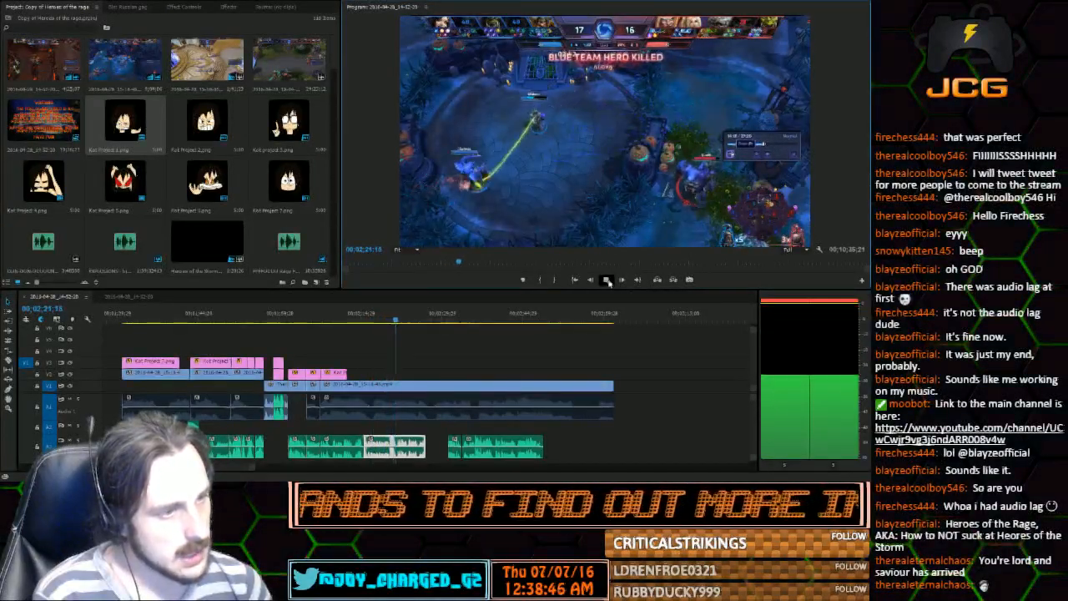
click(606, 280)
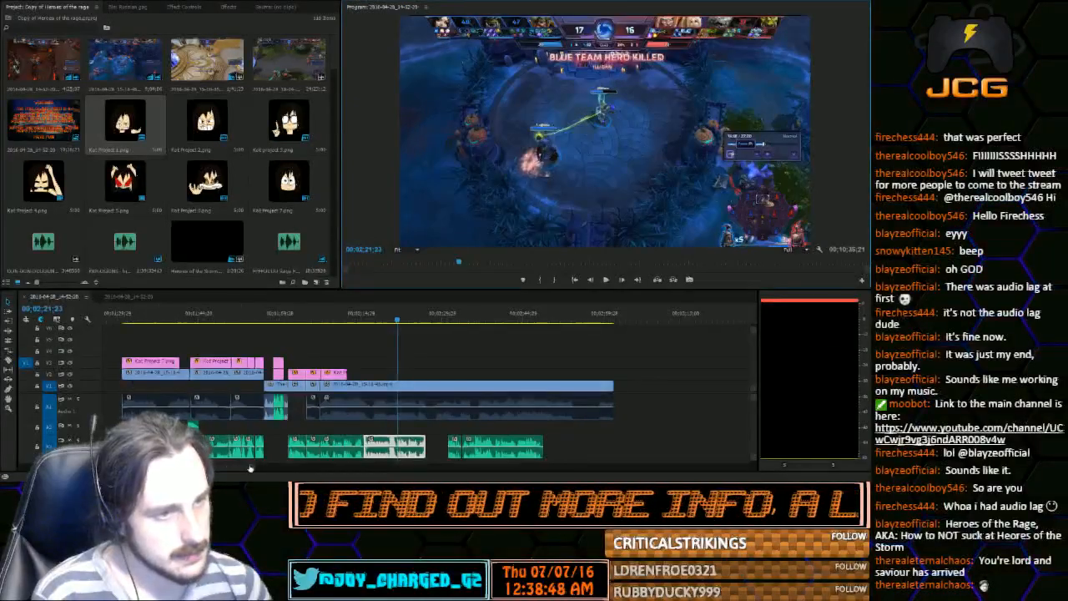
drag(250, 468, 211, 468)
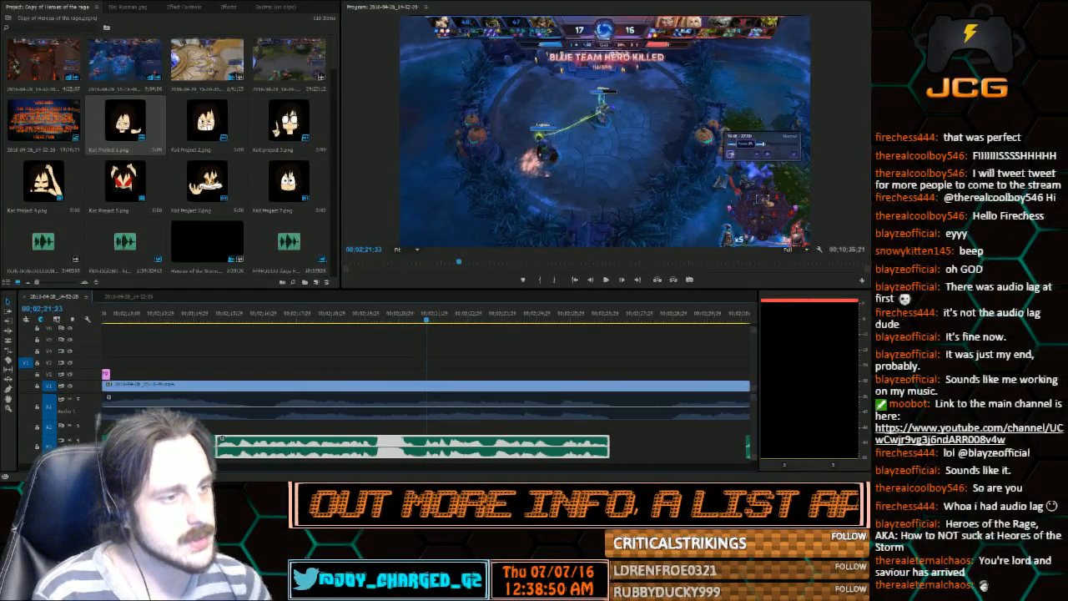
click(424, 313)
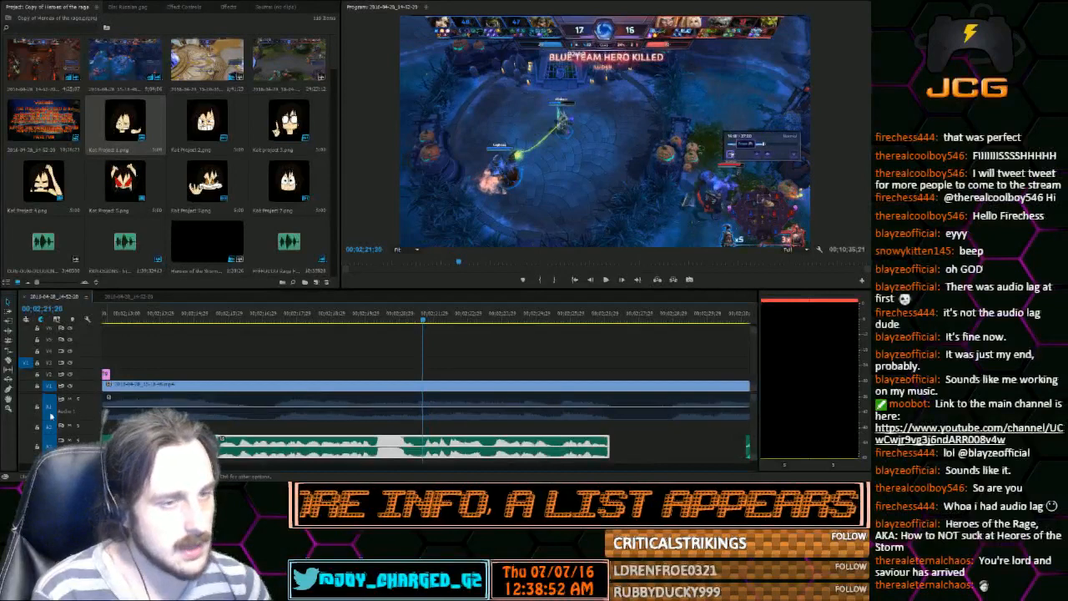
click(8, 362)
click(425, 445)
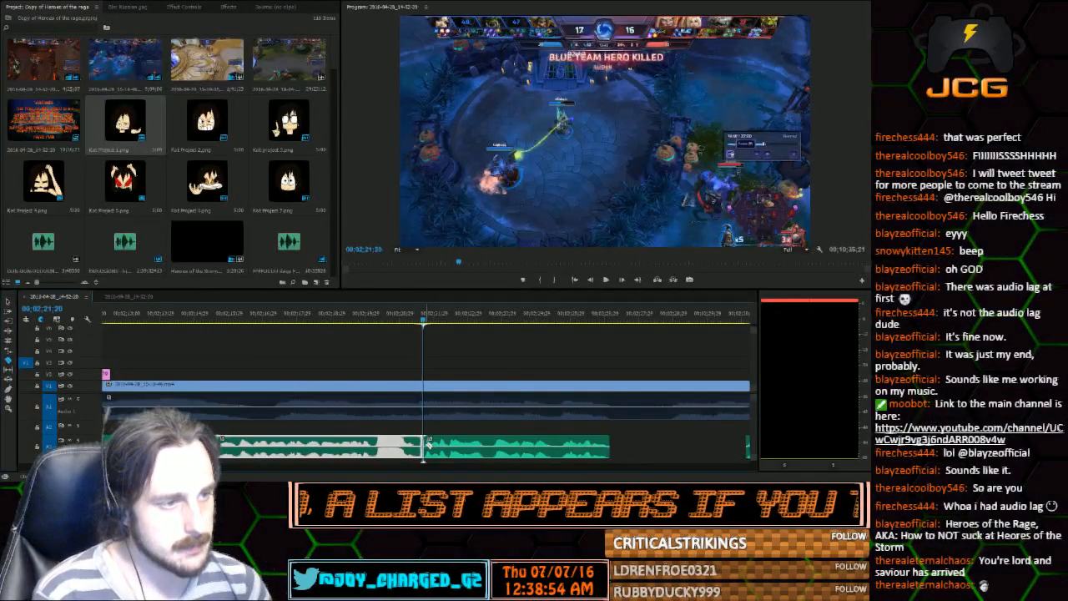
Listen to the voice piece after the cut, replaying the part between about 00;02;23;19 and 00;02;25;17
click(609, 281)
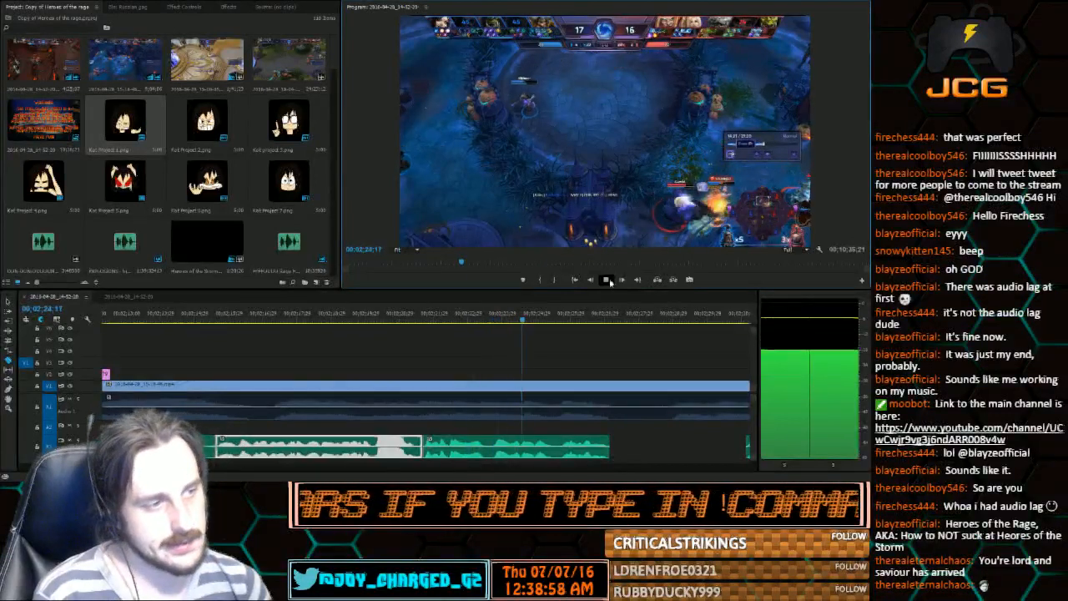
click(608, 280)
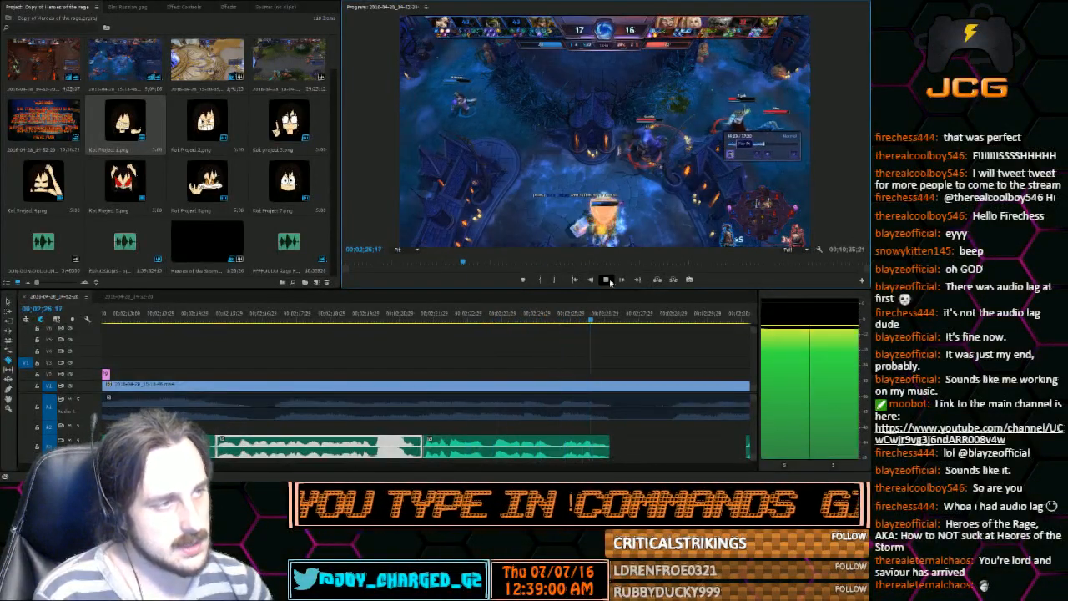
click(6, 302)
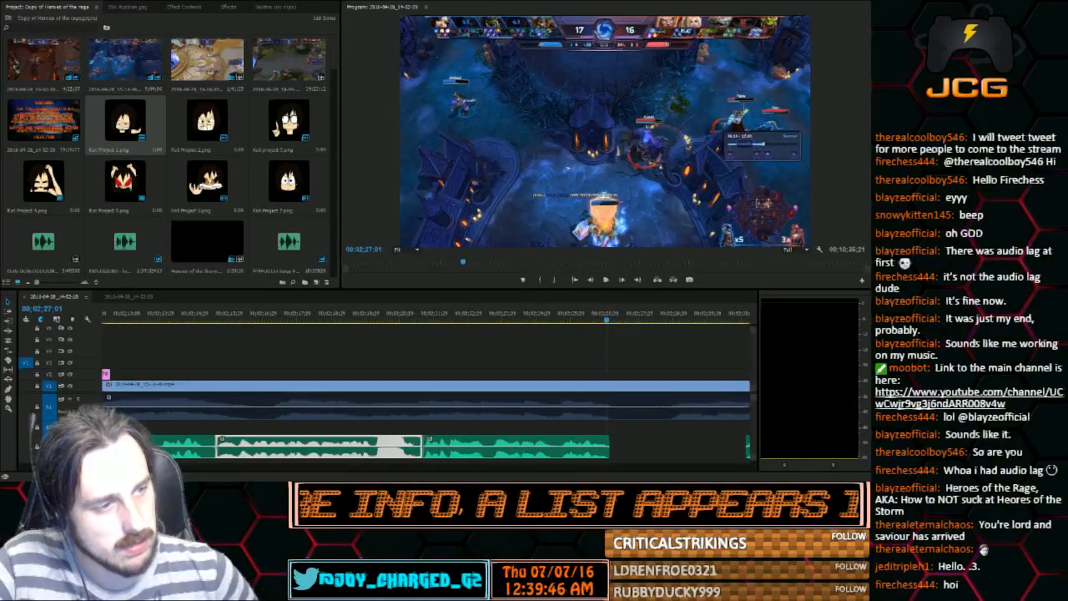
click(489, 315)
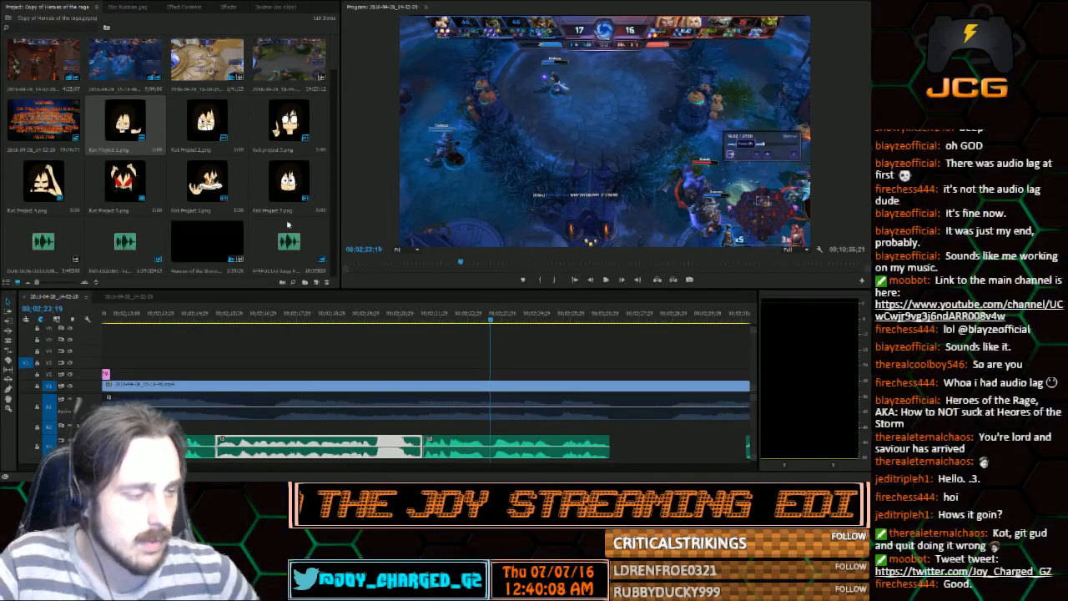
click(606, 281)
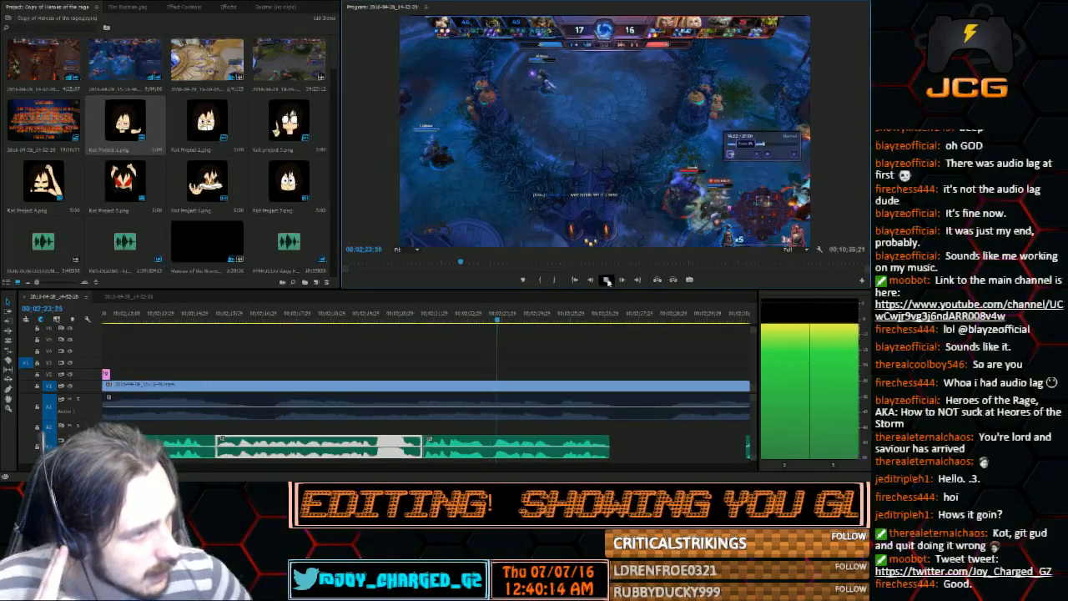
click(606, 281)
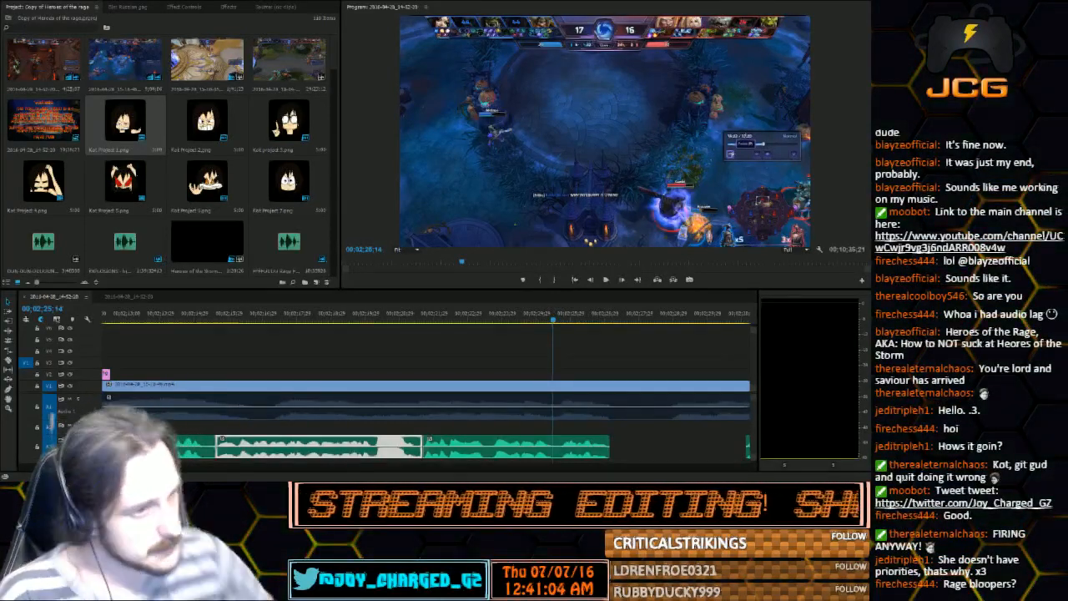
click(482, 315)
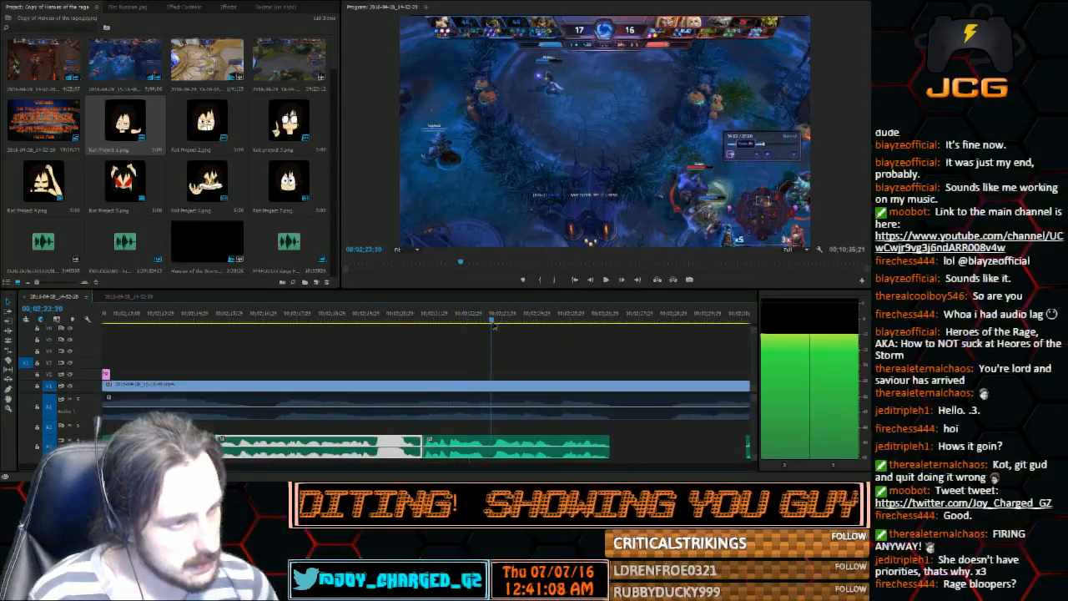
click(606, 280)
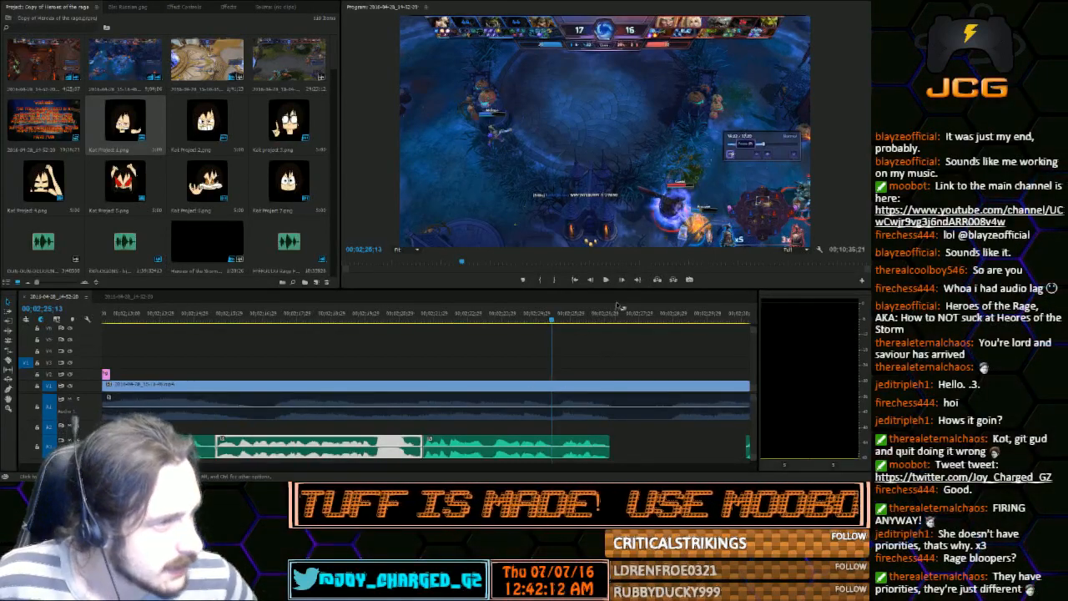
click(605, 279)
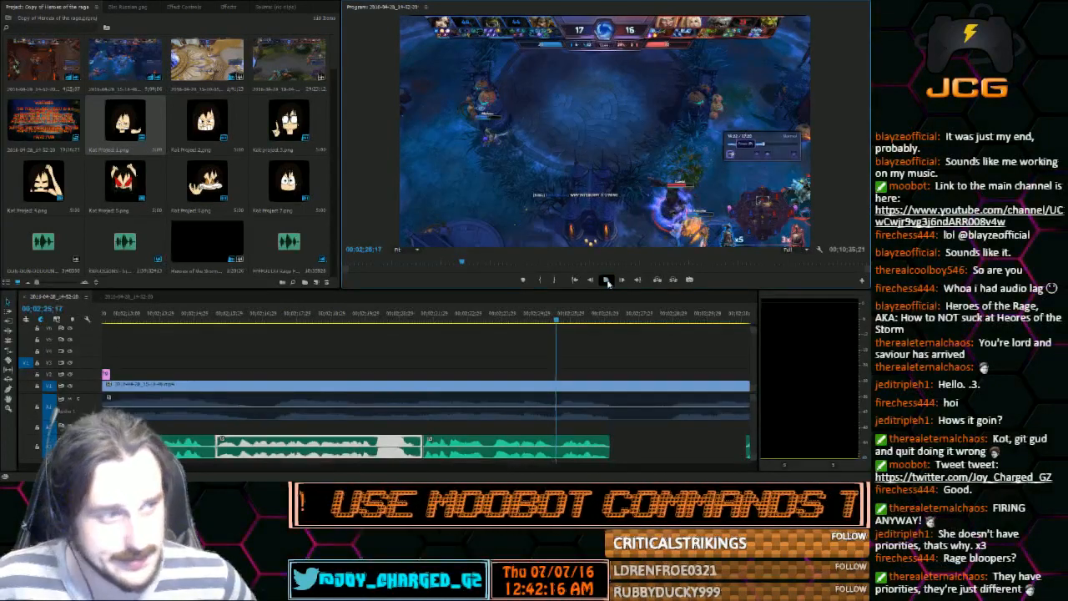
click(607, 281)
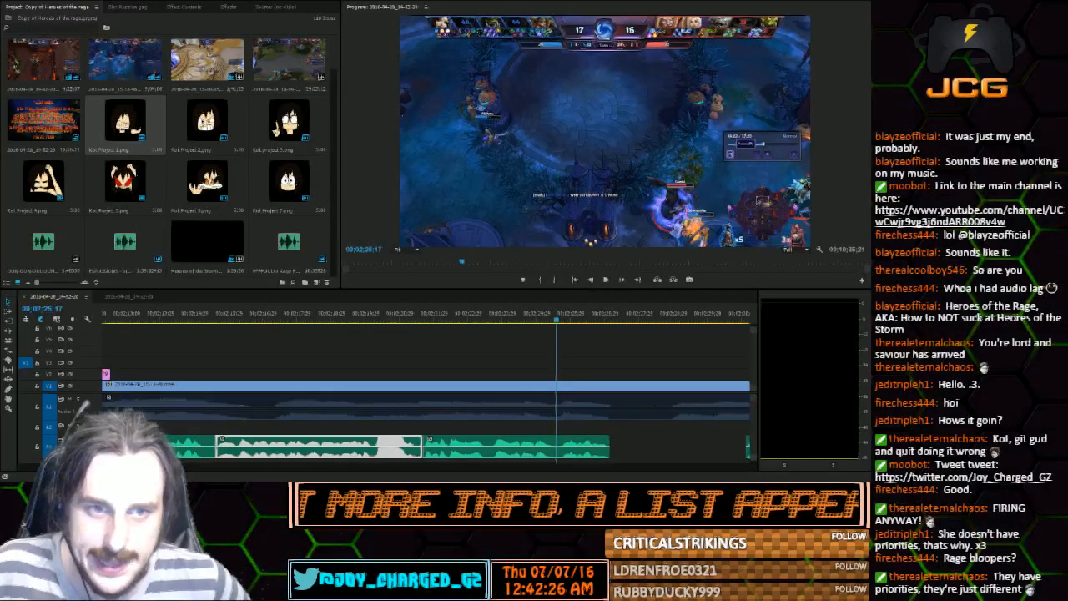
click(605, 280)
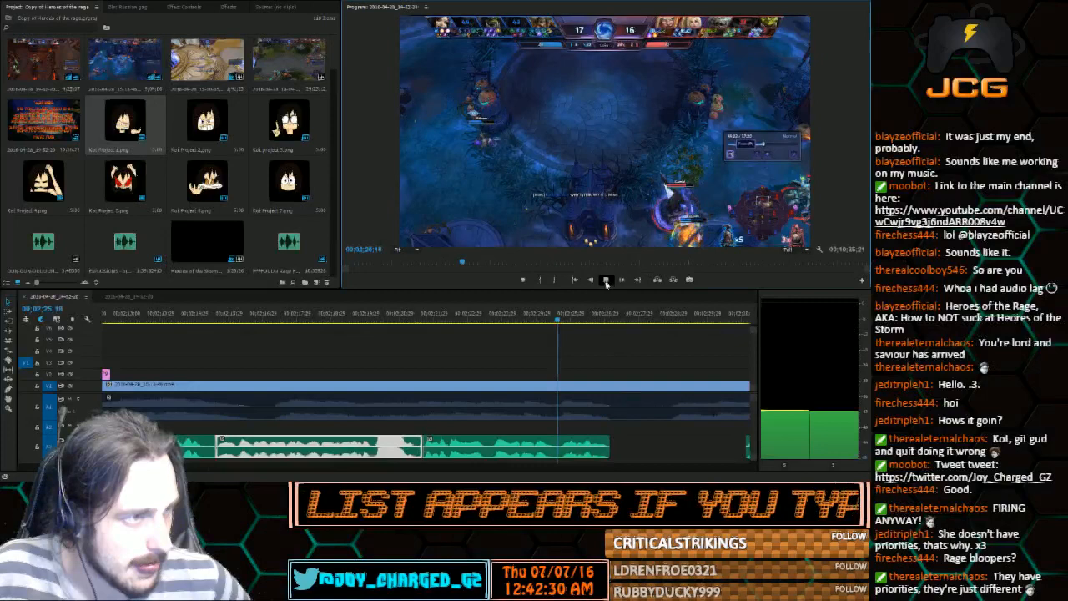
Listen to the start of the voice audio after the gap, from 00;02;31;19 to 00;02;33;11
click(606, 282)
drag(194, 469, 203, 472)
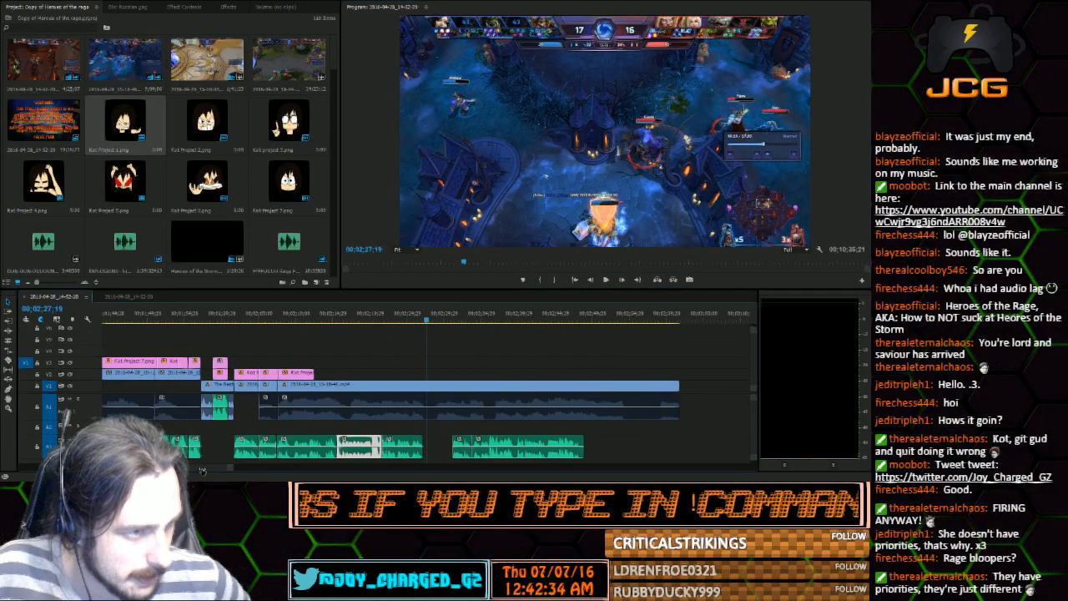
click(459, 315)
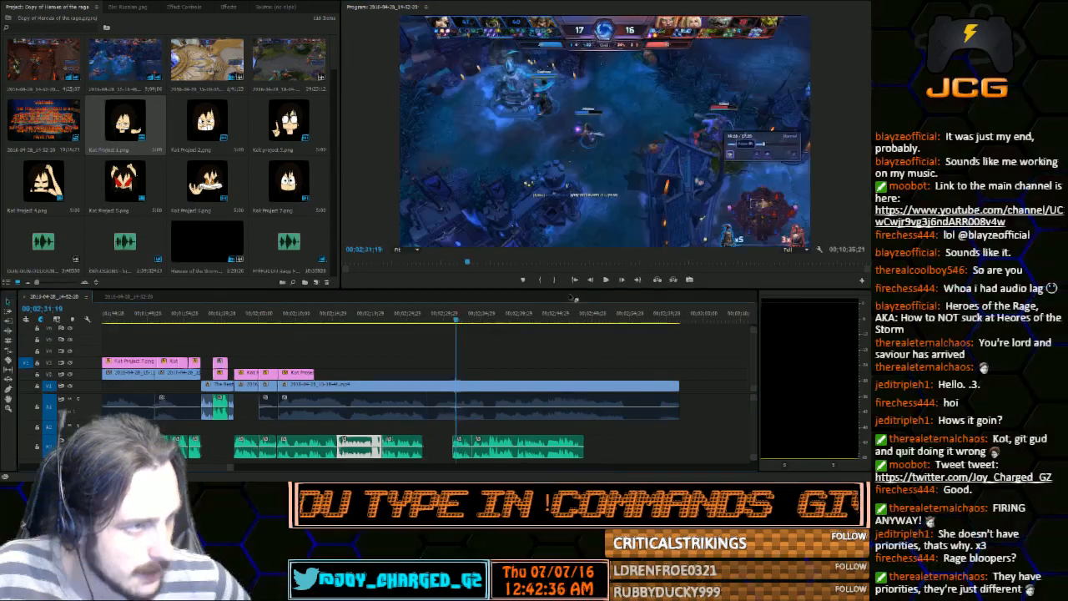
click(607, 279)
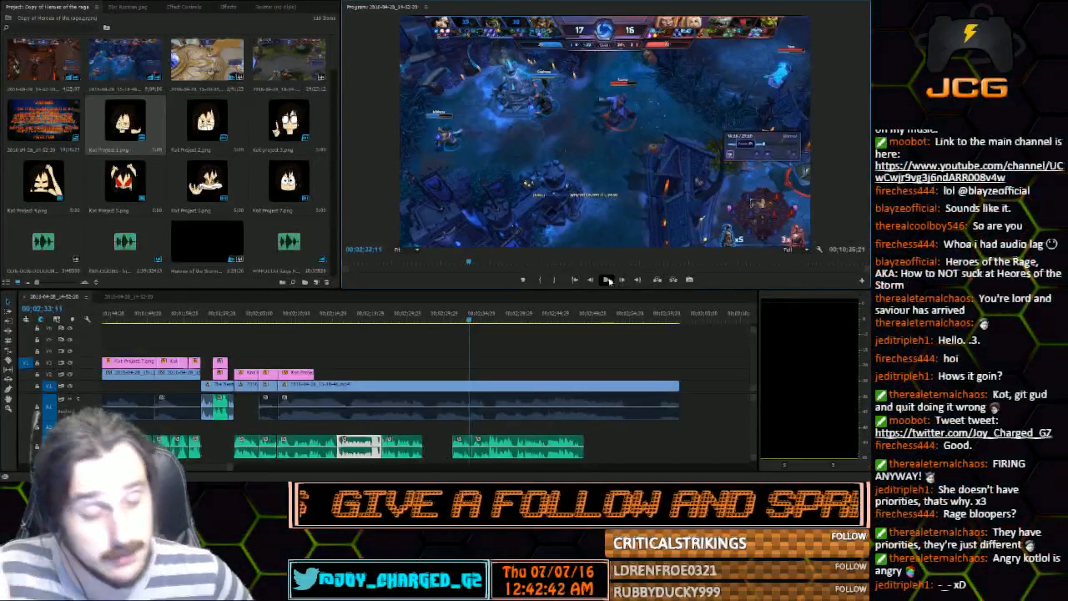
click(607, 280)
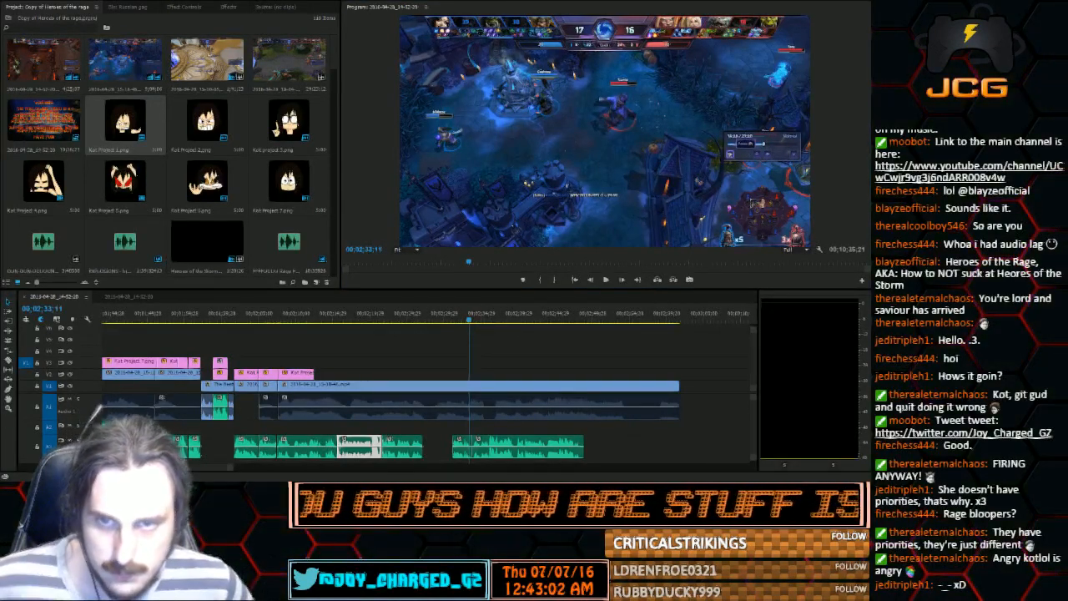
Delete the voice clip just before the gap and place the Li-ming take audio from the project bin there, on the audio track above
scroll(277, 136, down, 5)
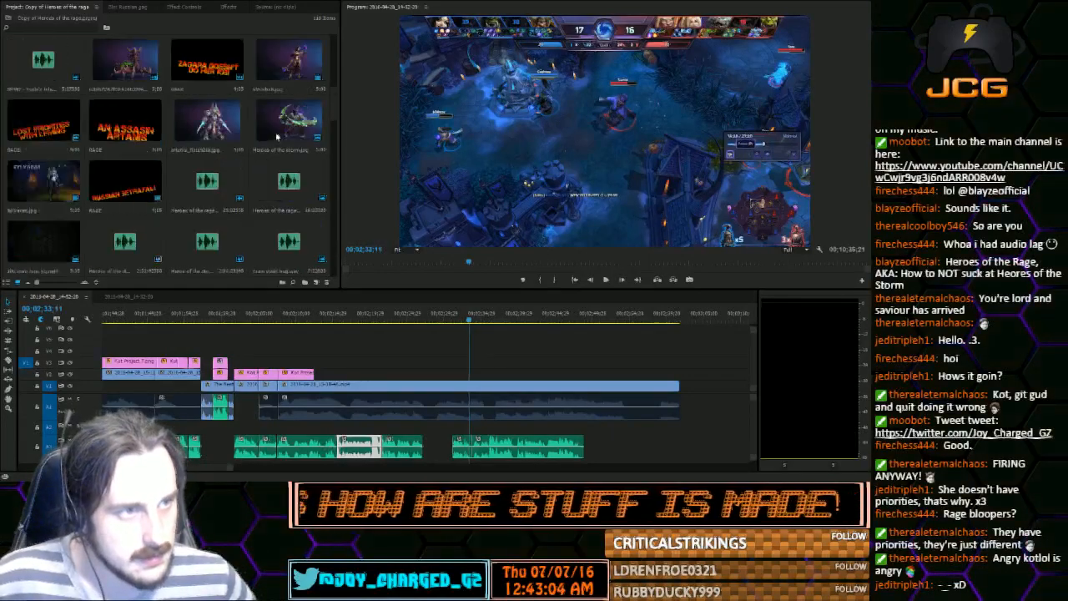
scroll(277, 136, down, 8)
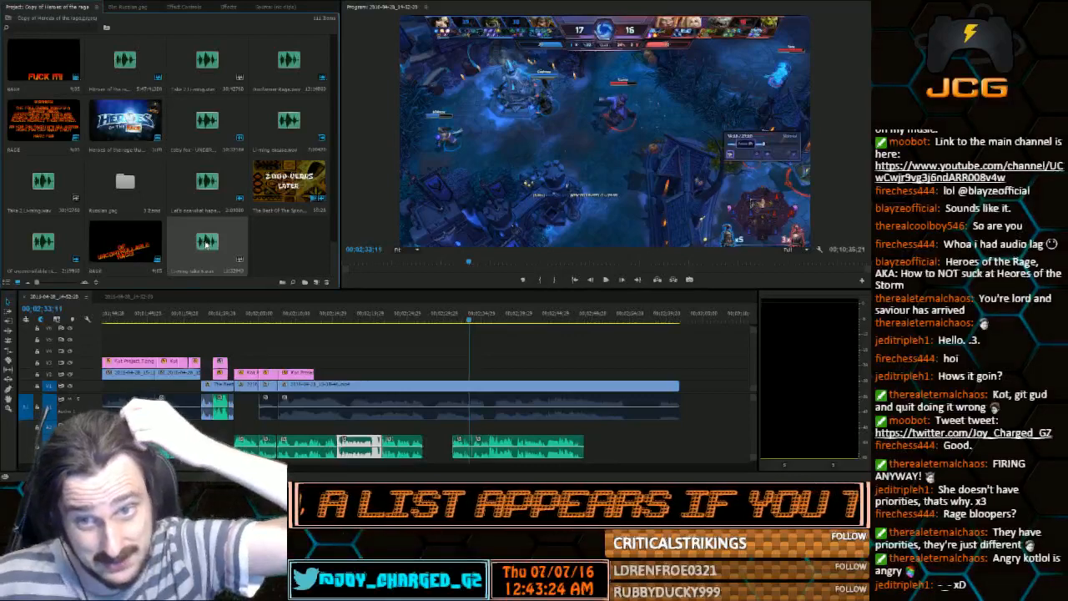
click(408, 447)
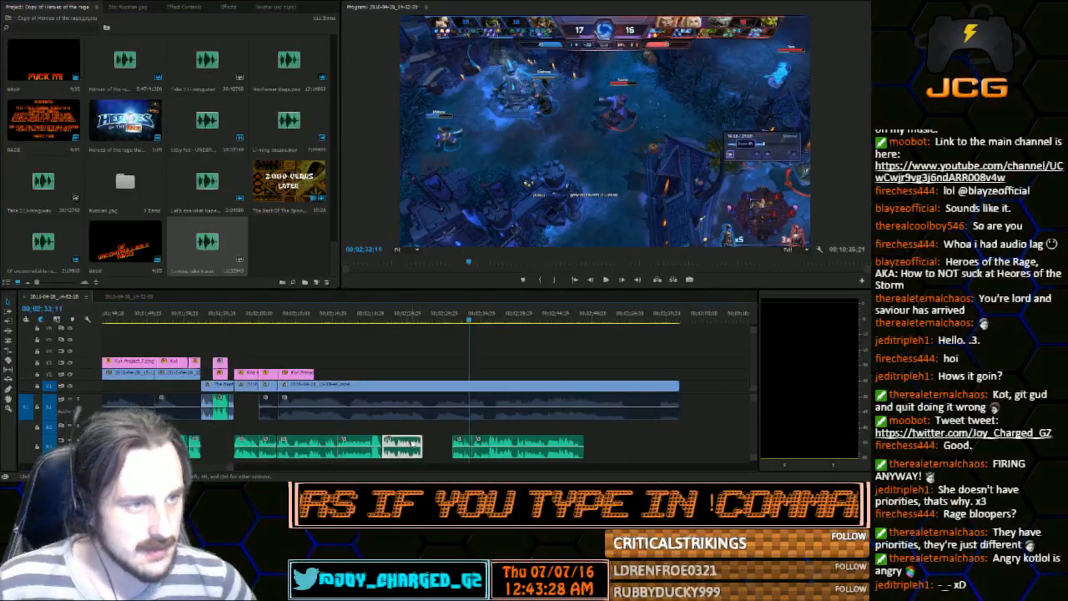
key(Delete)
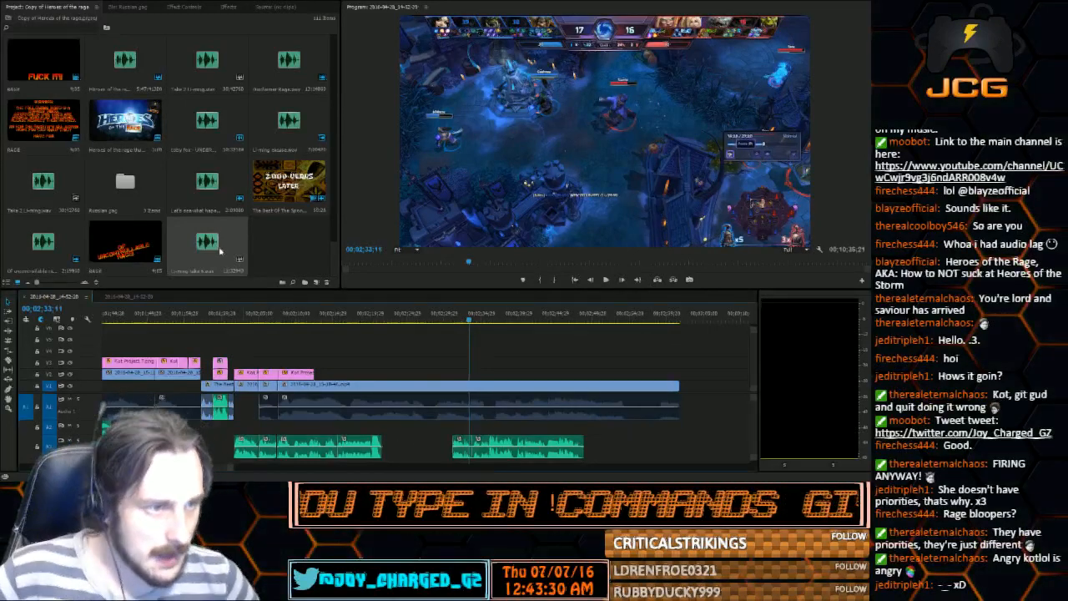
drag(208, 247, 391, 428)
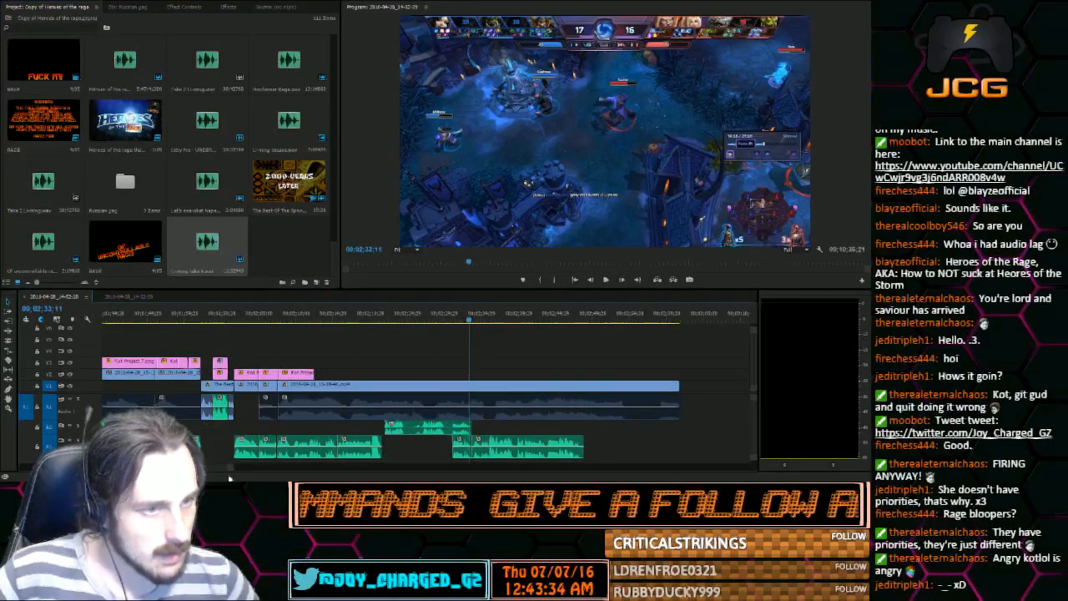
Split the new Li-ming clip around its first quiet stretch and delete that section
drag(232, 468, 220, 468)
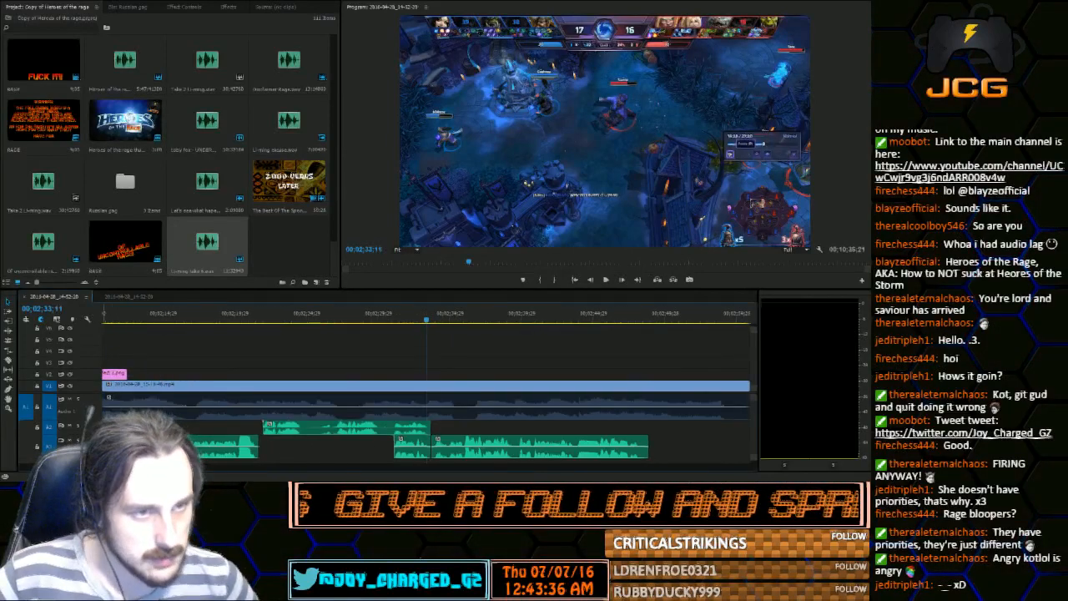
click(10, 363)
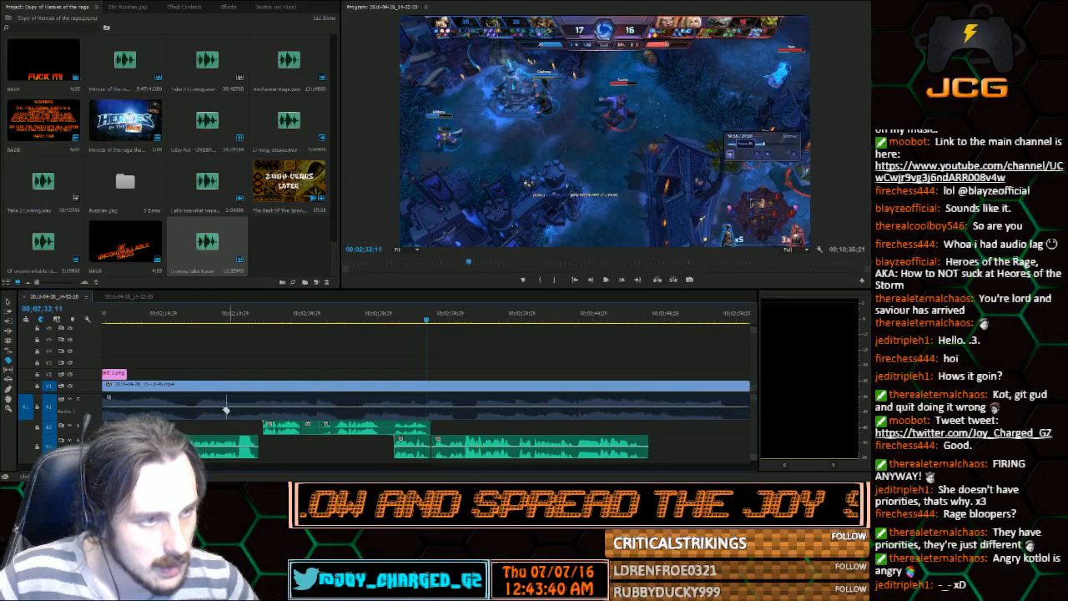
key(v)
click(307, 430)
key(Delete)
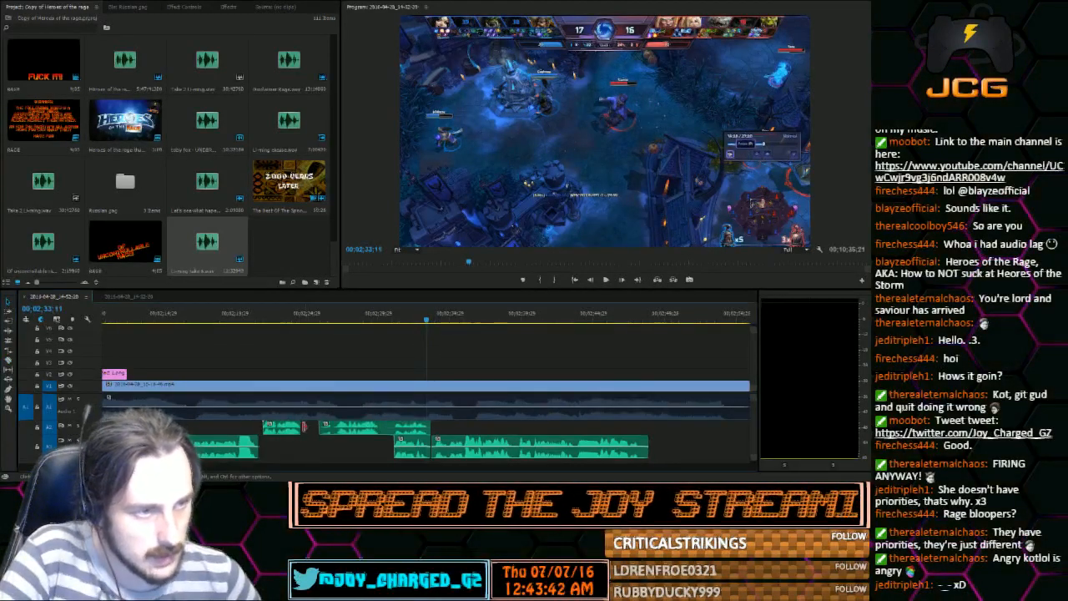
Split the rest of the Li-ming clip around its second quiet stretch and delete that section
click(8, 360)
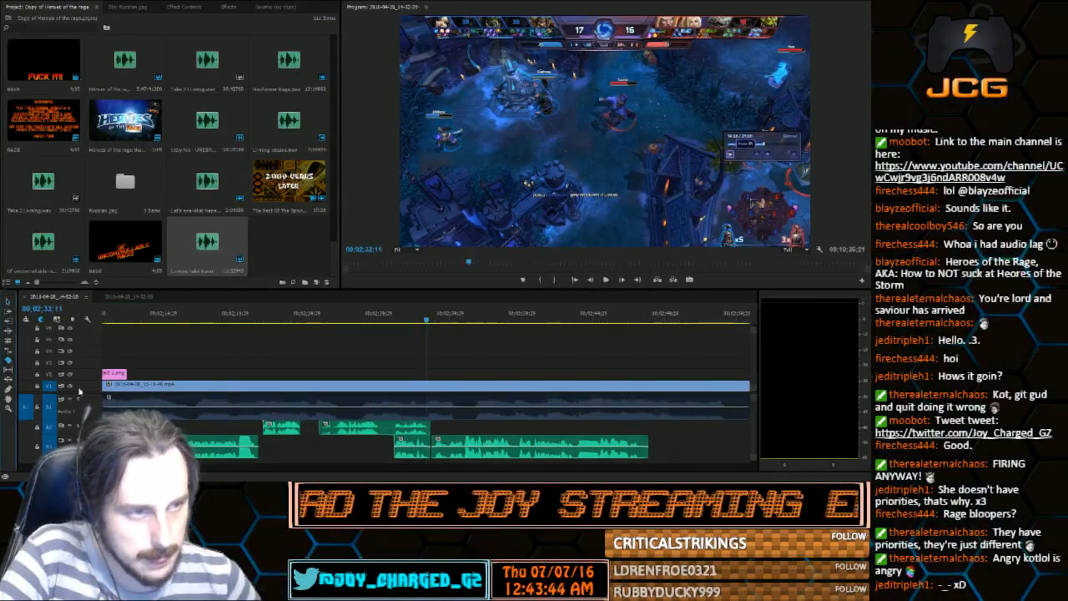
click(384, 428)
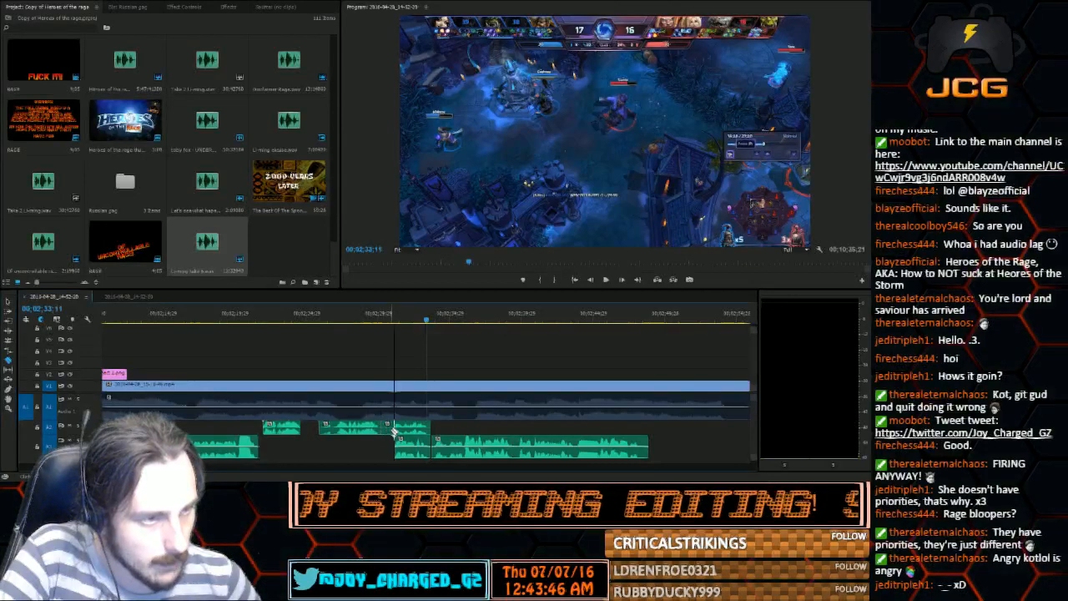
click(8, 301)
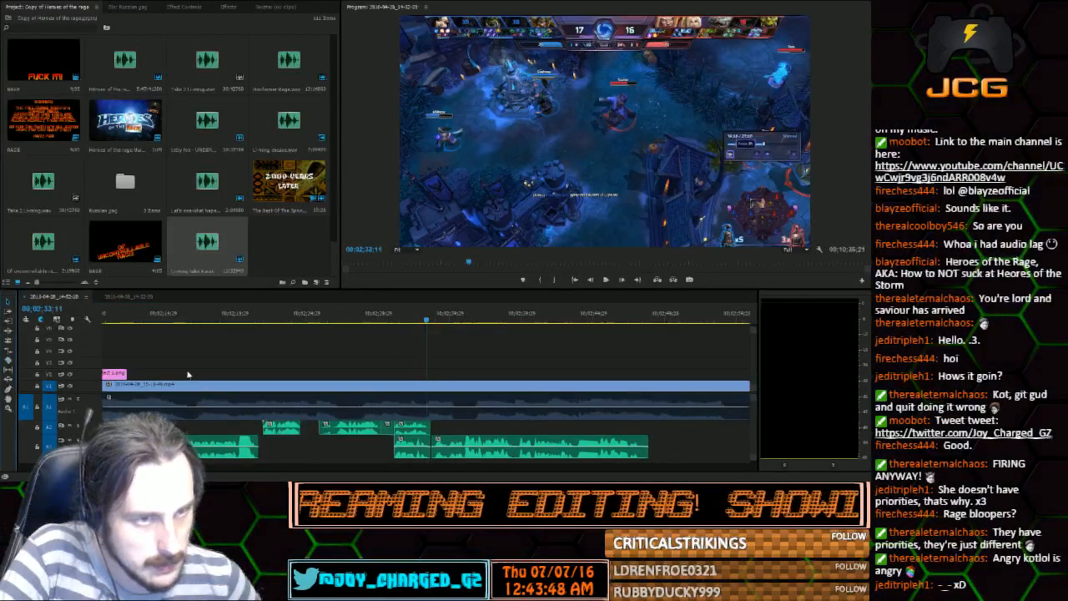
click(388, 429)
key(Delete)
Move the three Li-ming pieces down to the voice track, end to end after the existing voice audio
mouse_move(285, 442)
mouse_down()
mouse_move(276, 450)
mouse_move(355, 448)
mouse_move(287, 444)
mouse_up()
drag(352, 445, 331, 445)
drag(410, 428, 375, 429)
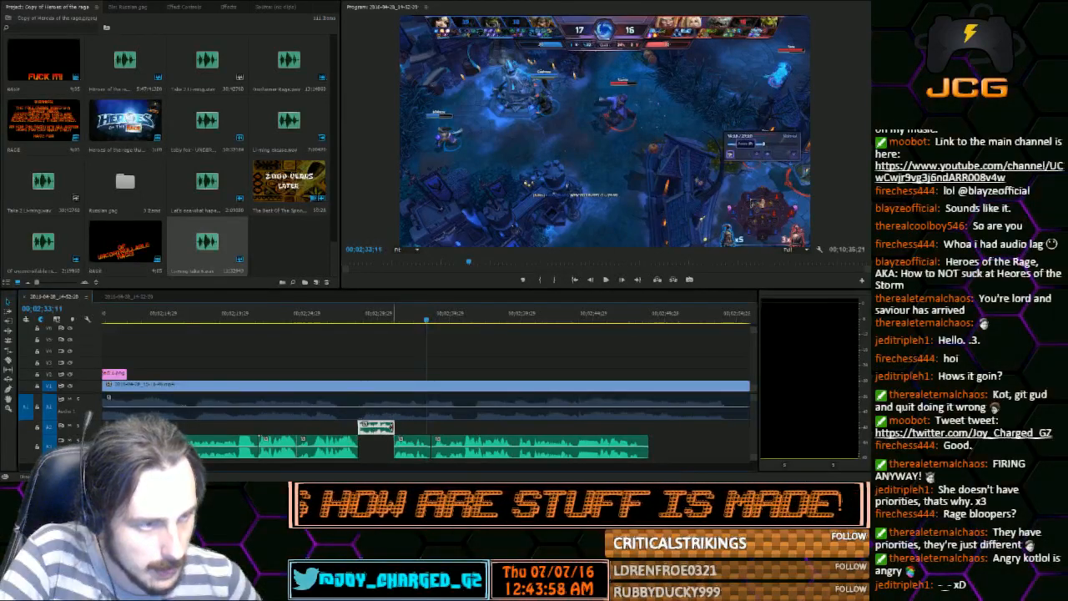
drag(380, 429, 381, 444)
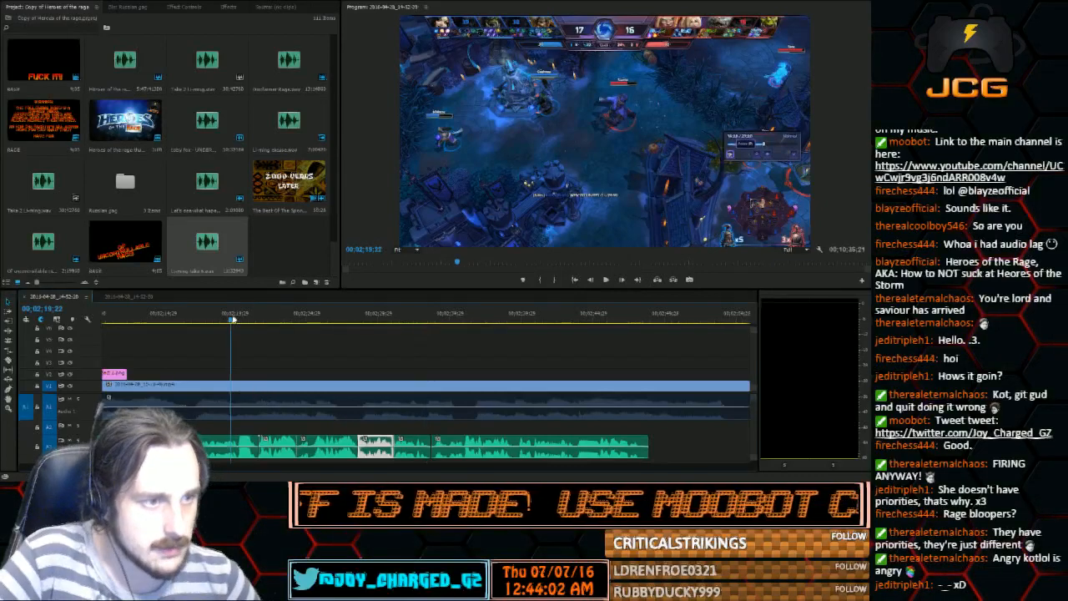
Play the joined pieces from 00;02;19;22, trim the slack around the first two, and close the gaps between all three
click(606, 280)
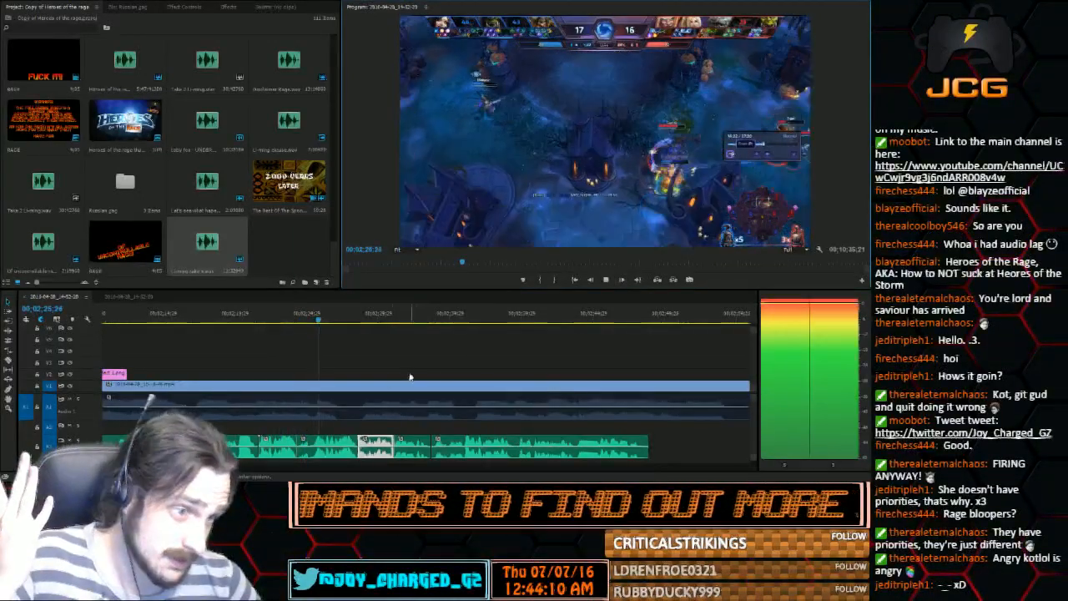
key(space)
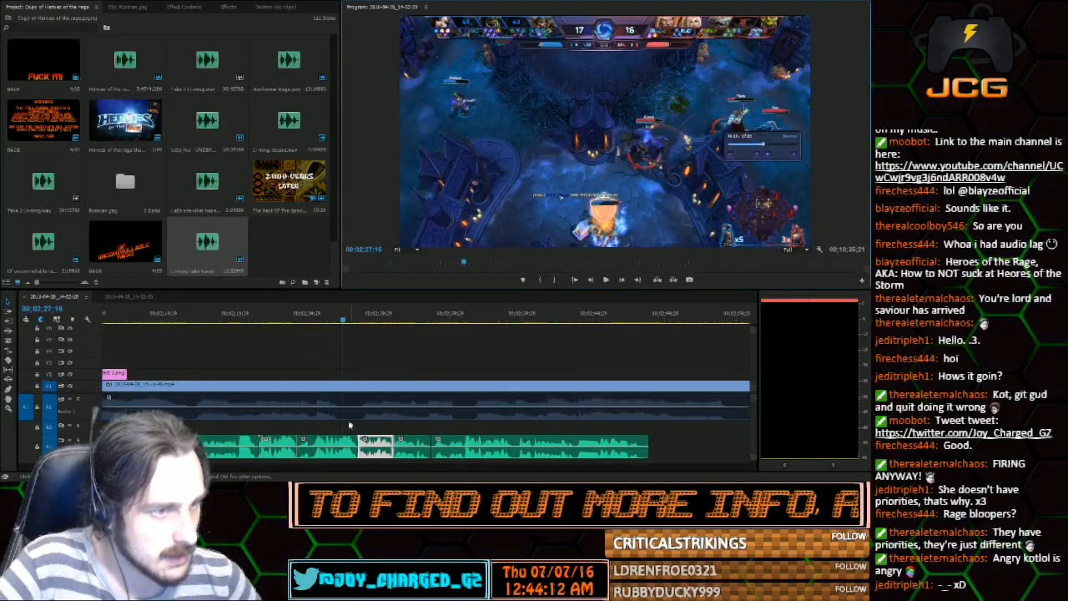
drag(300, 450, 372, 442)
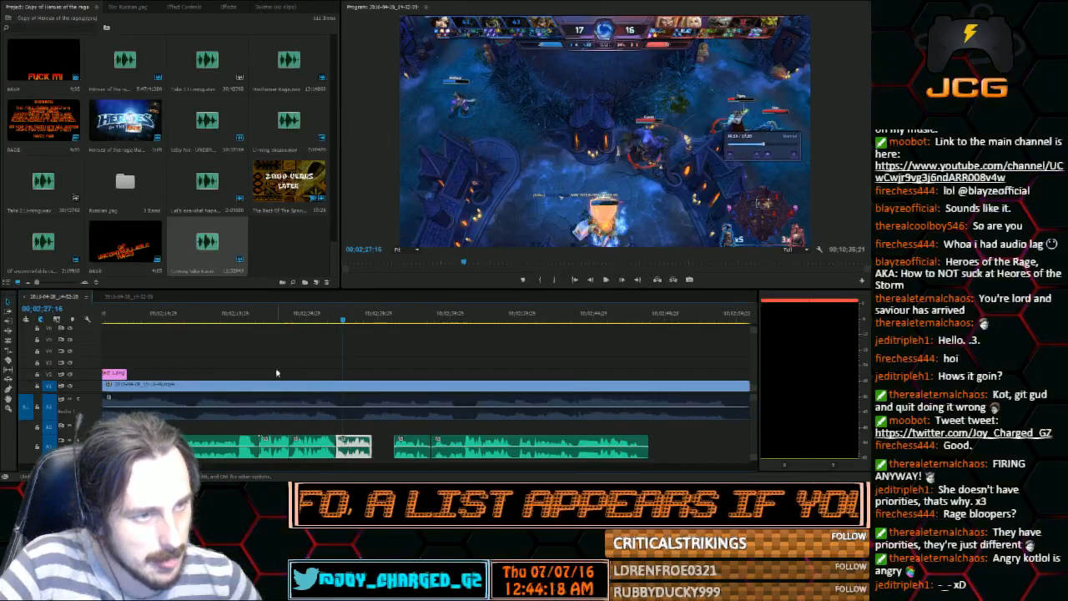
Replay the Li-ming pieces, extend the end of the first one, shift the other two slightly later, and listen from about 00;02;22
click(241, 310)
click(606, 279)
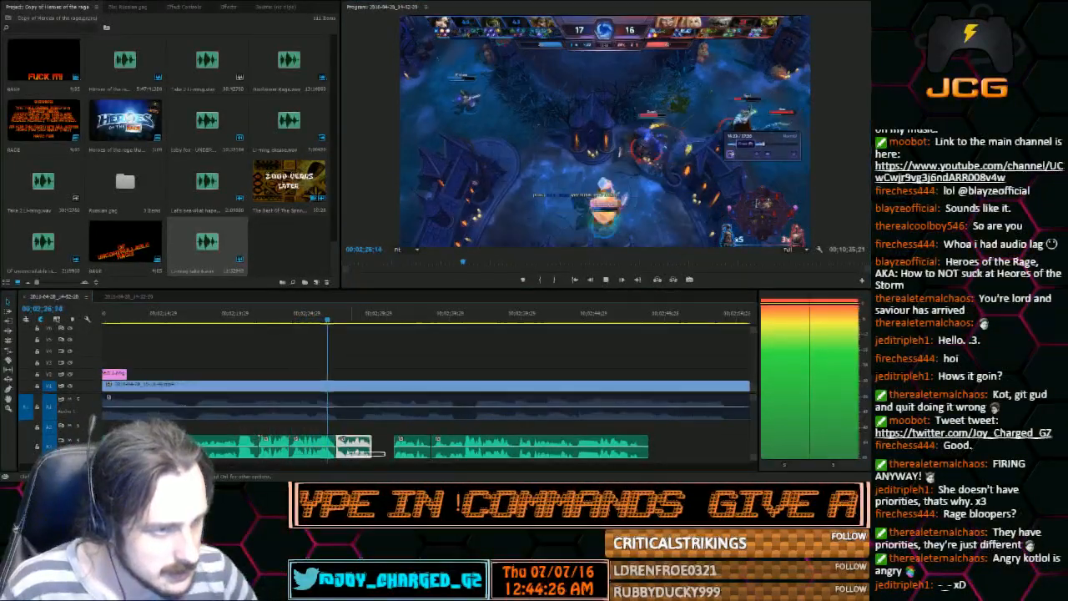
drag(387, 459, 296, 439)
click(269, 319)
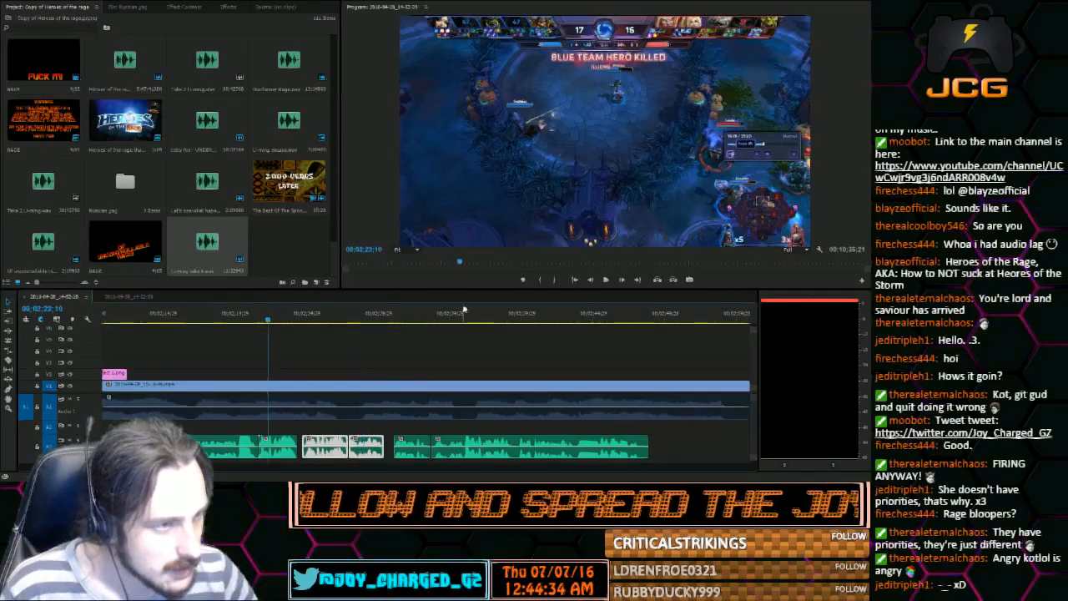
click(605, 282)
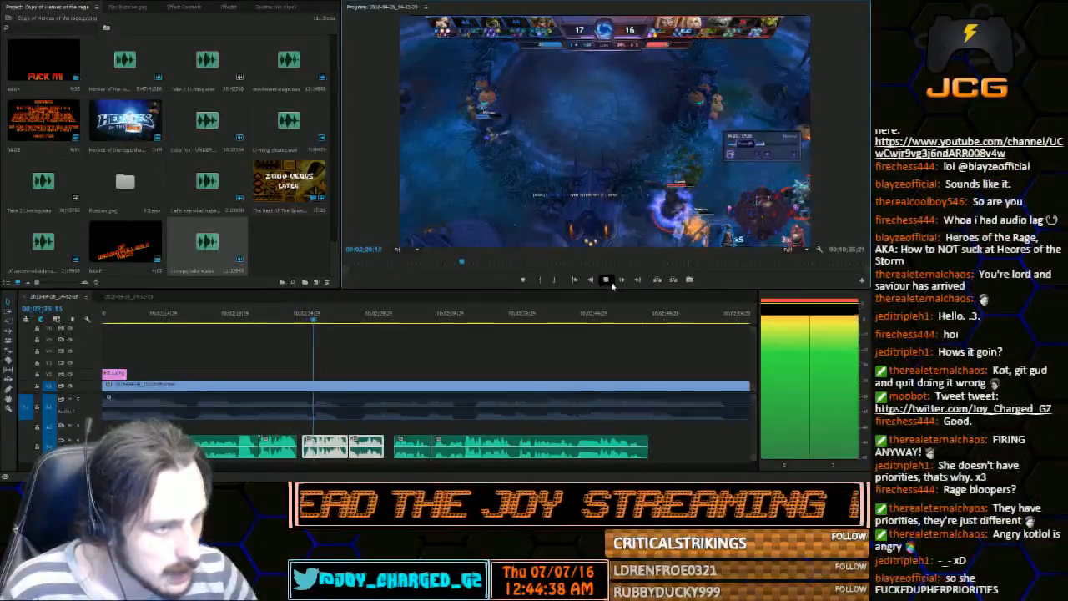
click(607, 280)
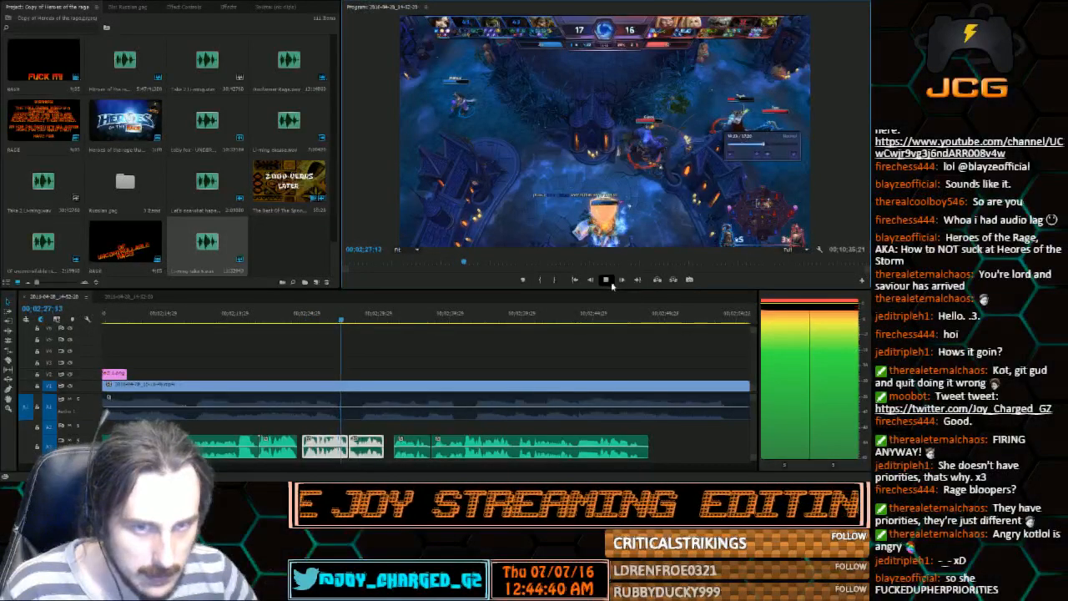
Move the second and third Li-ming pieces earlier to close the small gap after the first piece
drag(296, 449, 296, 449)
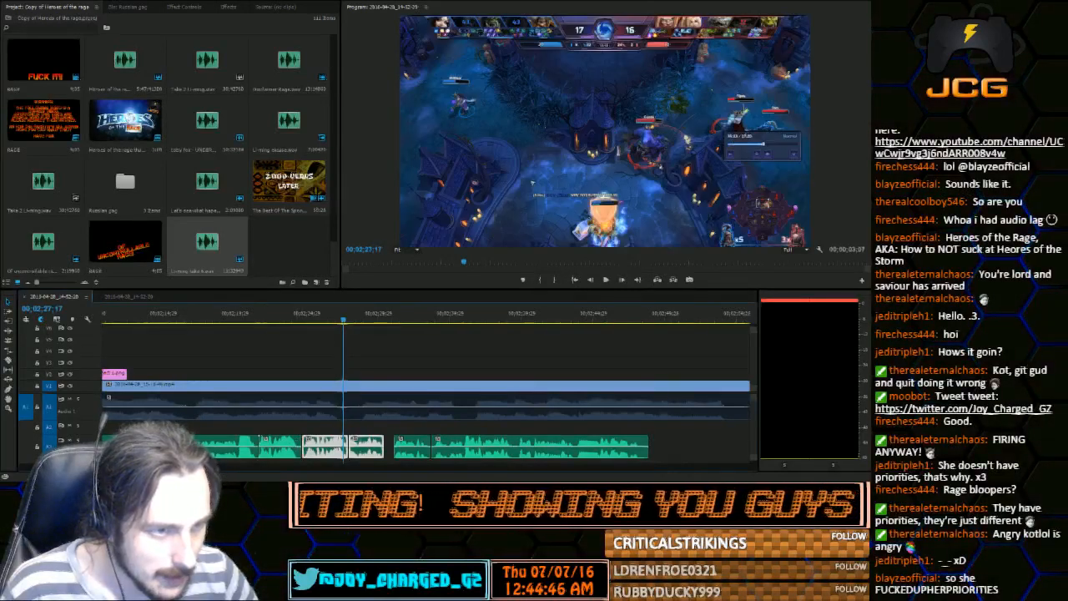
key(equal)
key(equal)
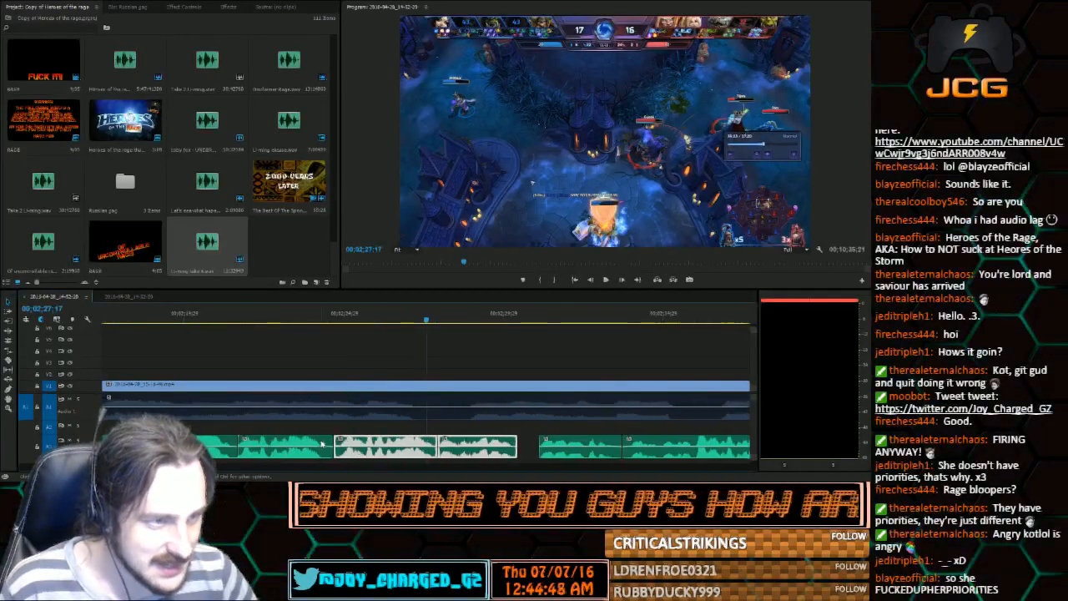
click(328, 446)
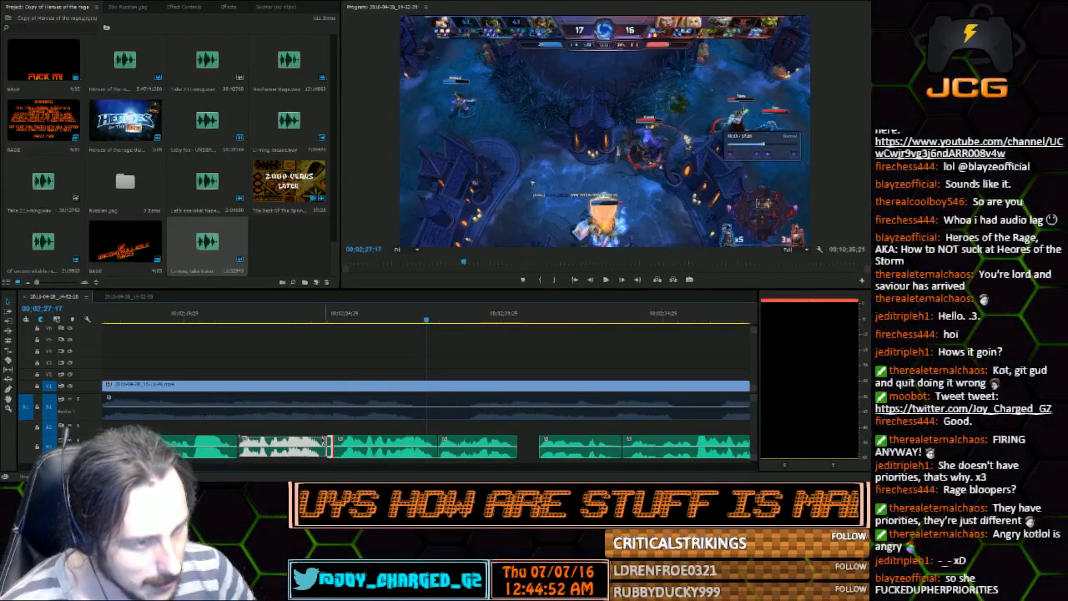
click(342, 434)
drag(456, 452, 401, 446)
Play the tightened Li-ming pieces through to their end at 00;02;30;12
click(296, 317)
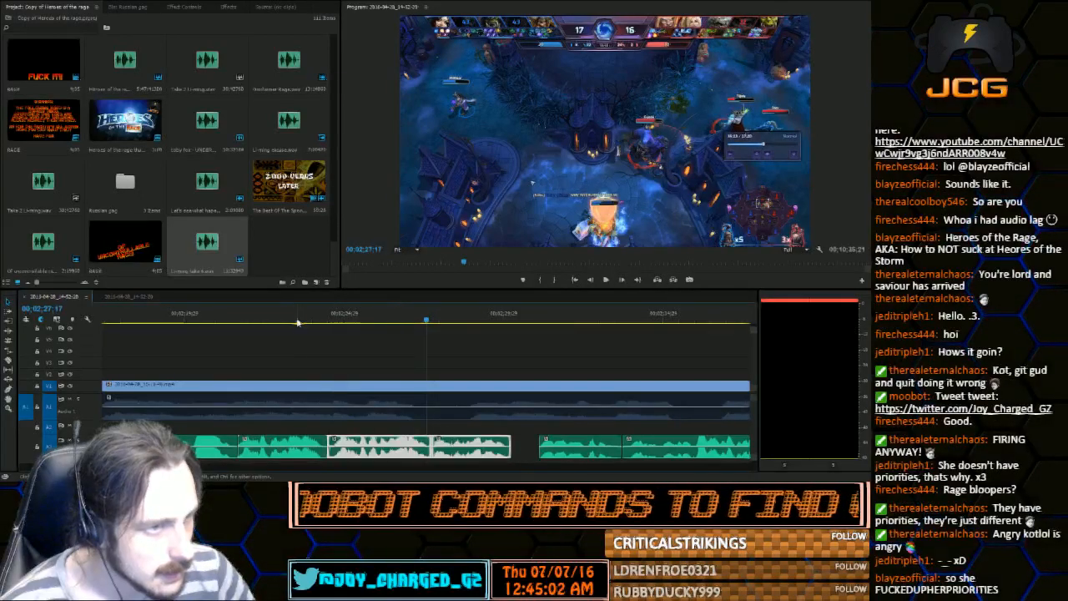
click(607, 279)
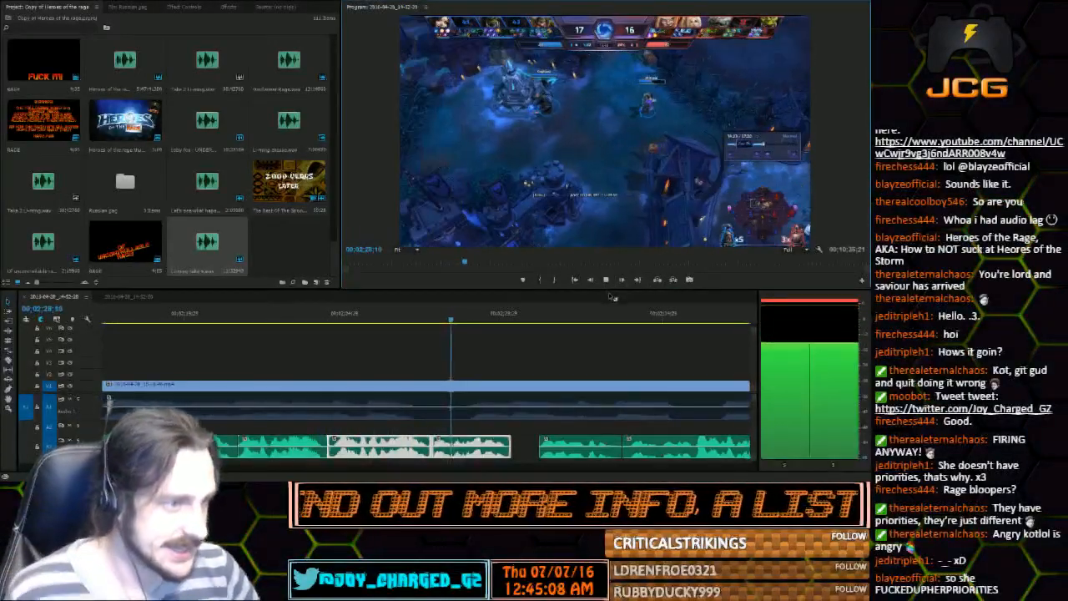
click(607, 281)
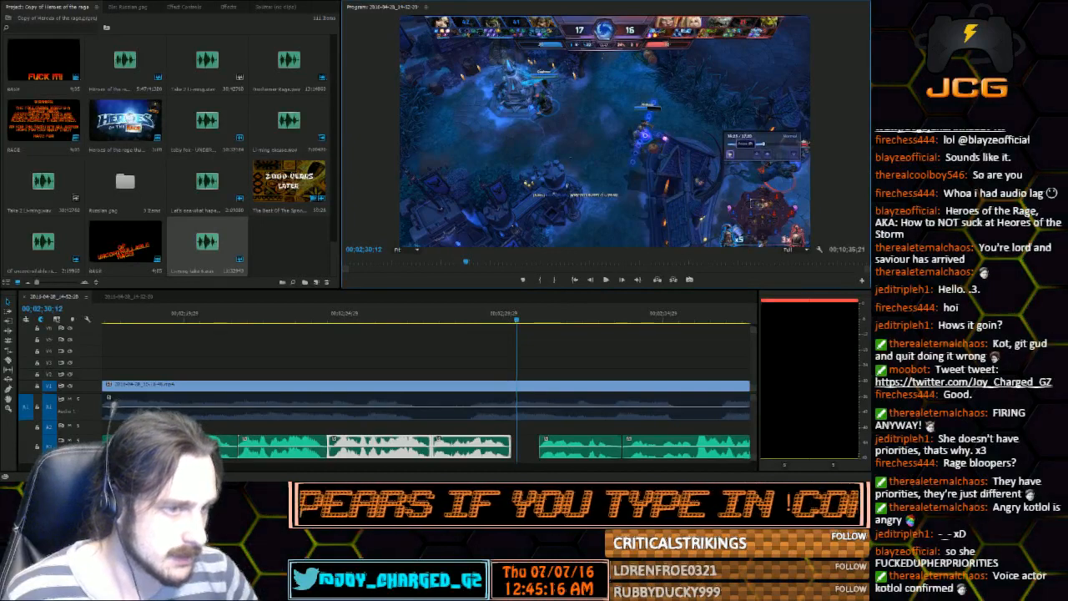
Move the two remaining voice clips earlier so they directly follow the last Li-ming piece
key(minus)
key(minus)
key(minus)
drag(567, 442, 477, 448)
key(equal)
key(equal)
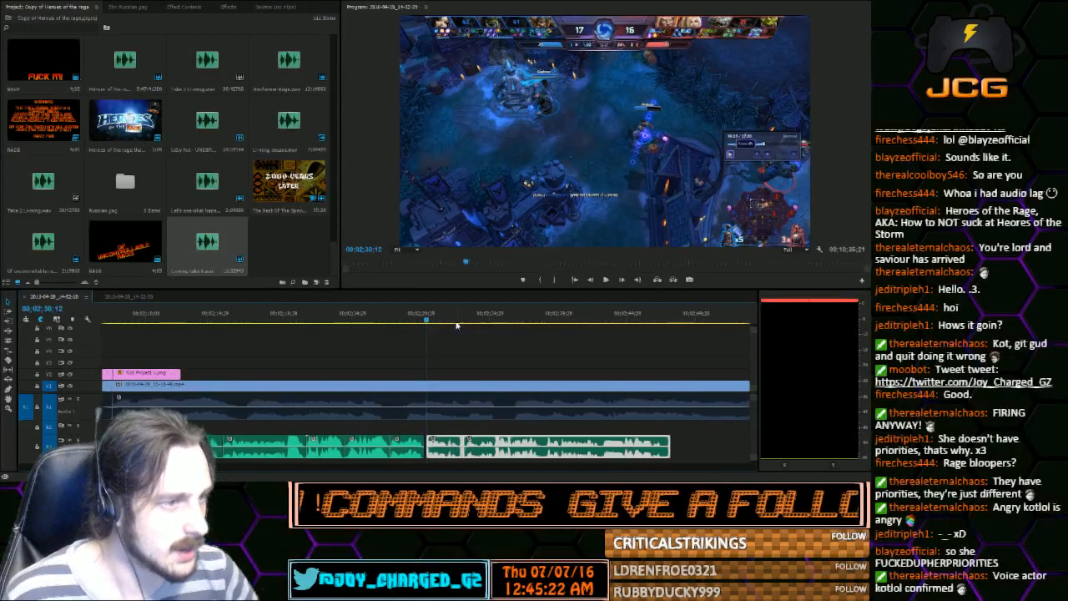
click(392, 318)
drag(593, 441, 591, 444)
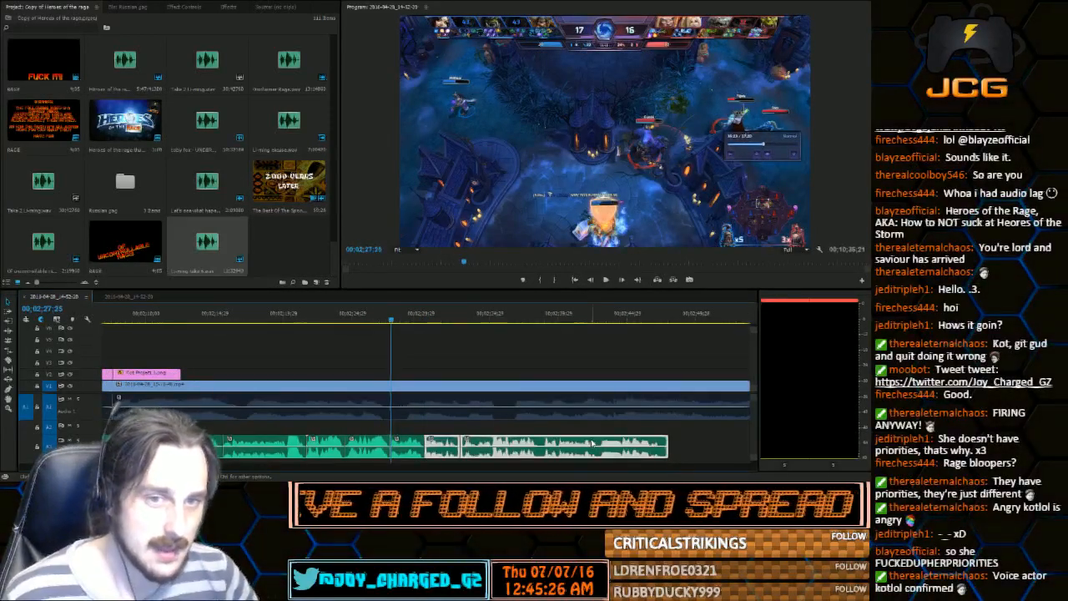
Listen from 00;02;27;25 to 00;02;32;16, readjust the two following voice clips to sit slightly later, and return the playhead to 00;02;29;21
click(610, 282)
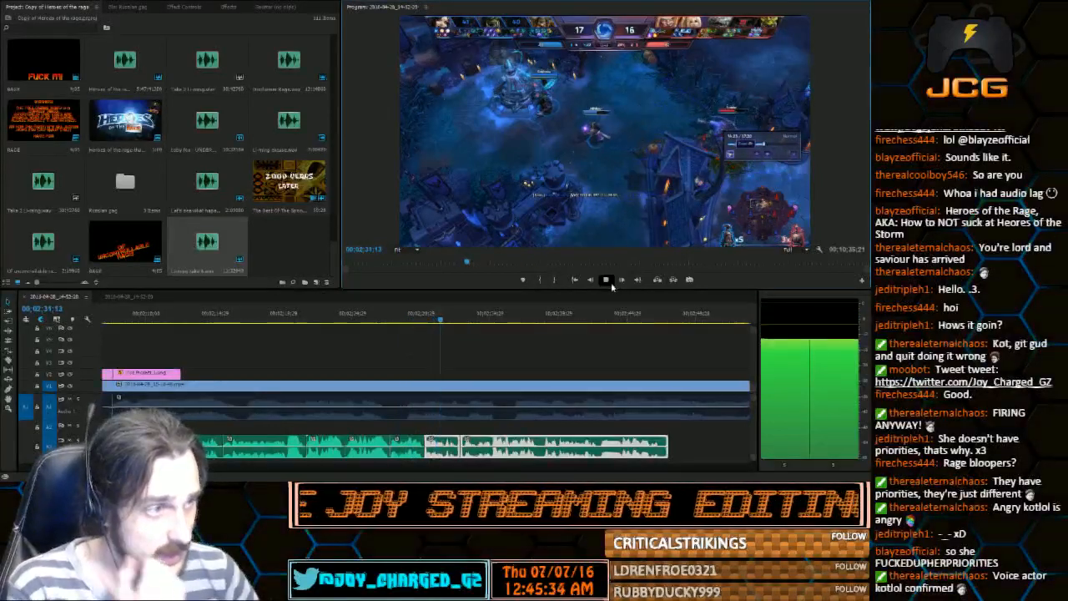
click(609, 282)
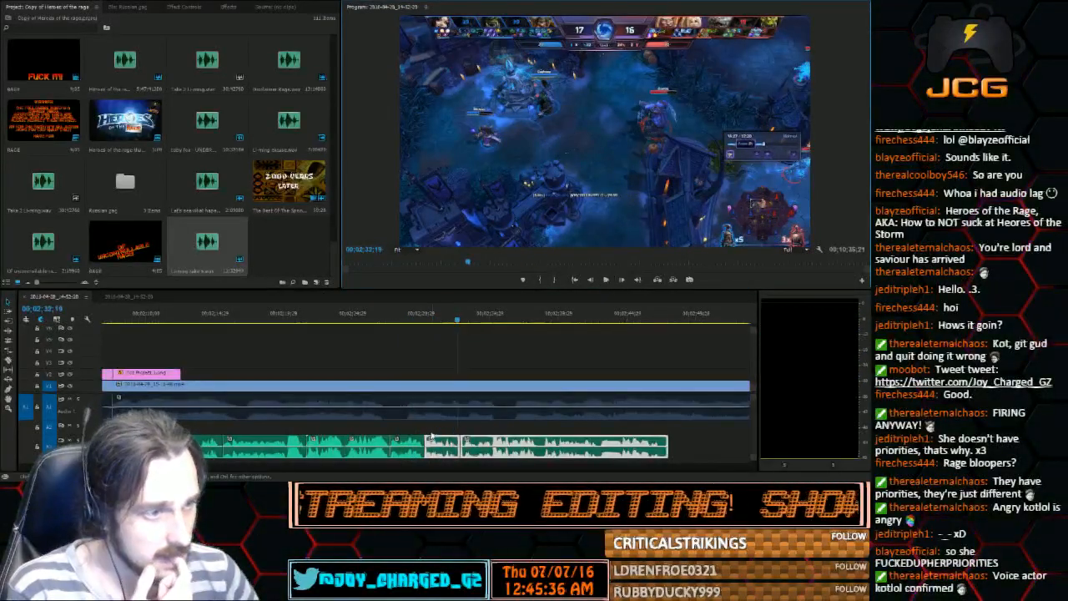
drag(434, 428, 525, 449)
drag(430, 439, 429, 436)
drag(561, 442, 558, 442)
click(419, 321)
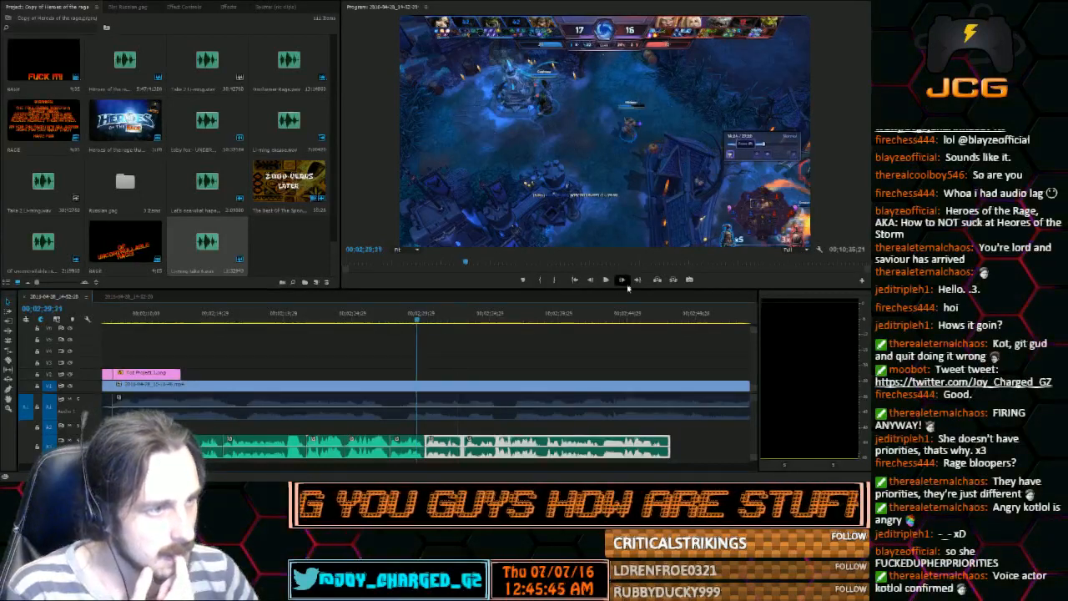
Listen to the arranged voice clips through 00;02;47;19 and recheck the section's opening between 00;02;09;29 and 00;02;14;18
click(608, 282)
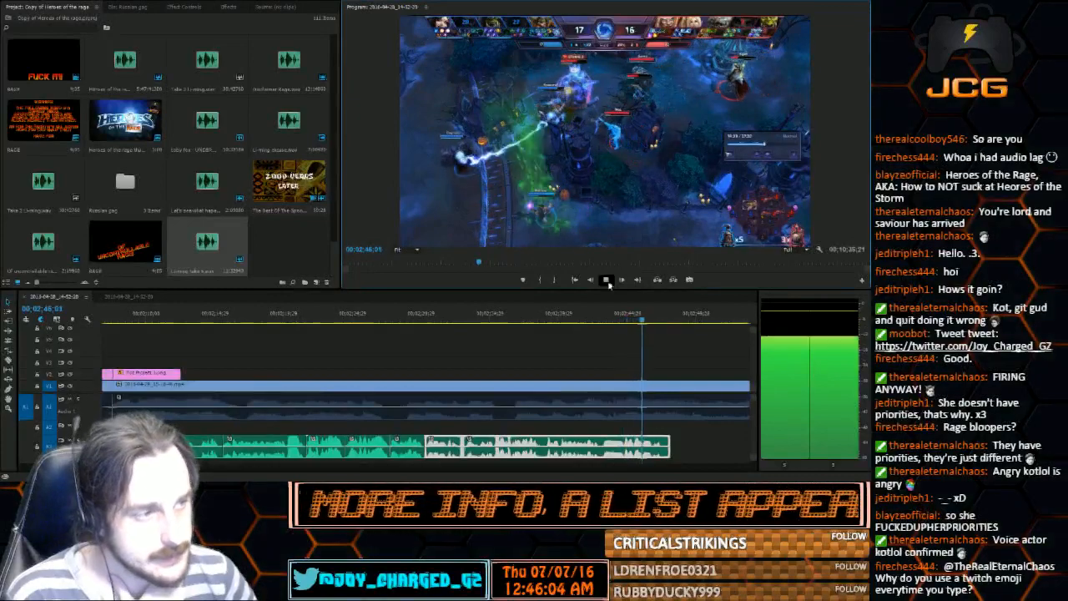
click(607, 280)
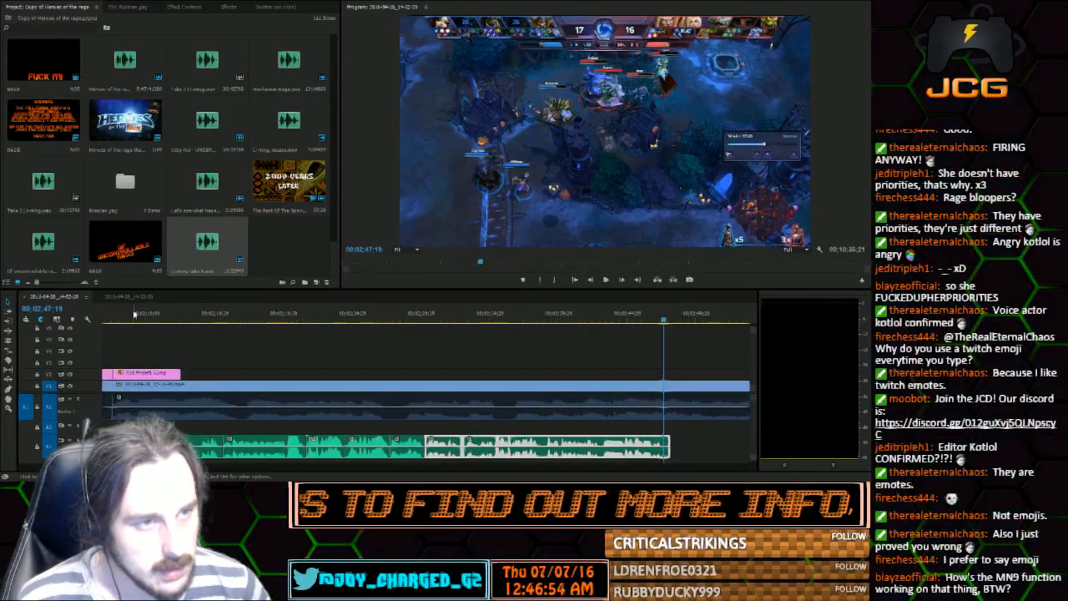
drag(142, 315, 166, 323)
click(606, 280)
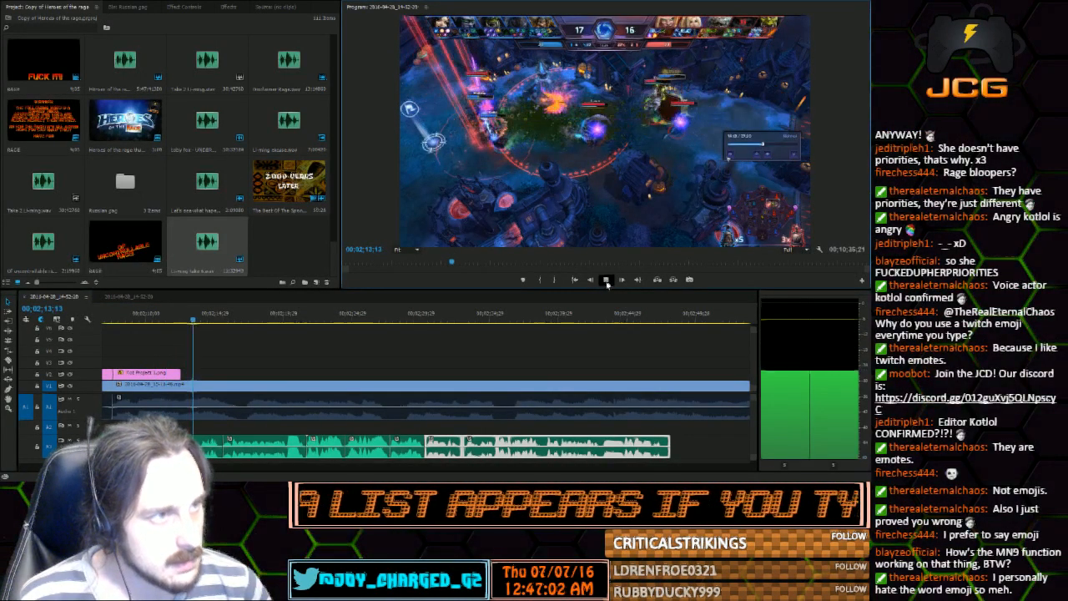
click(605, 280)
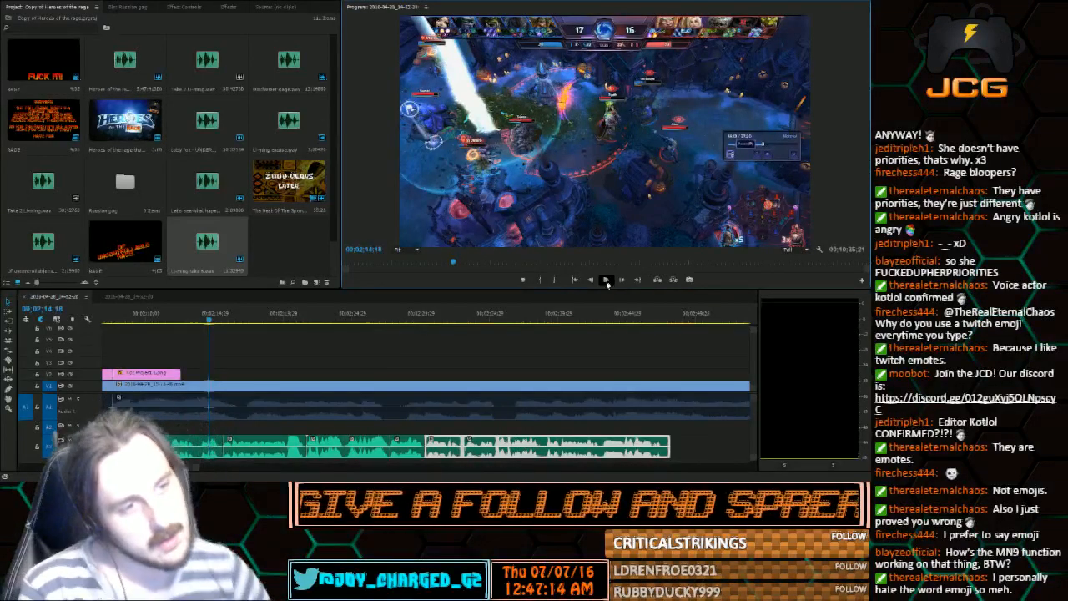
click(606, 280)
click(158, 317)
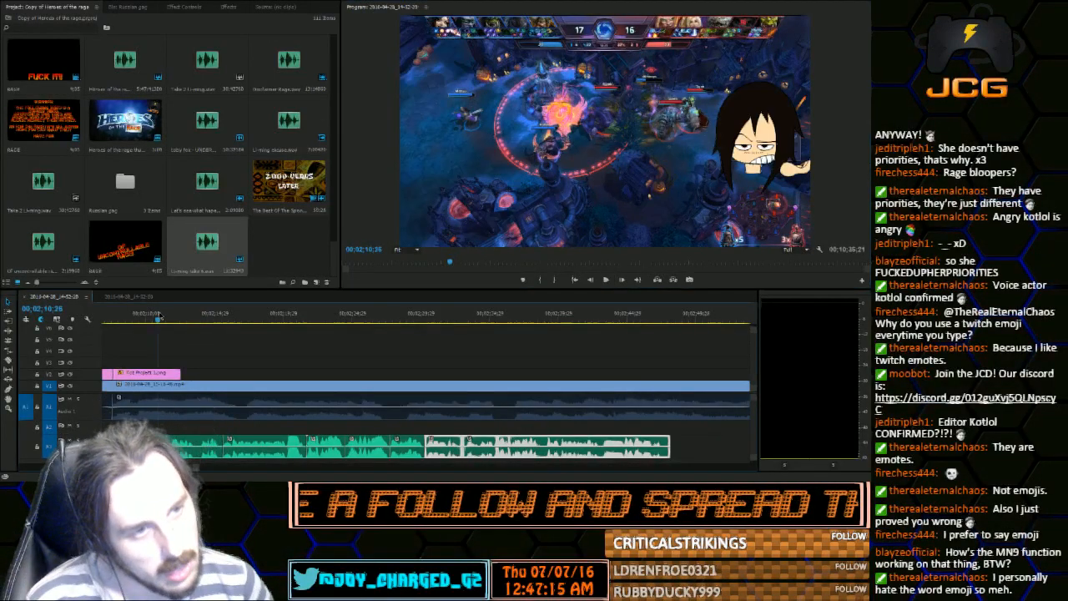
drag(158, 317, 144, 326)
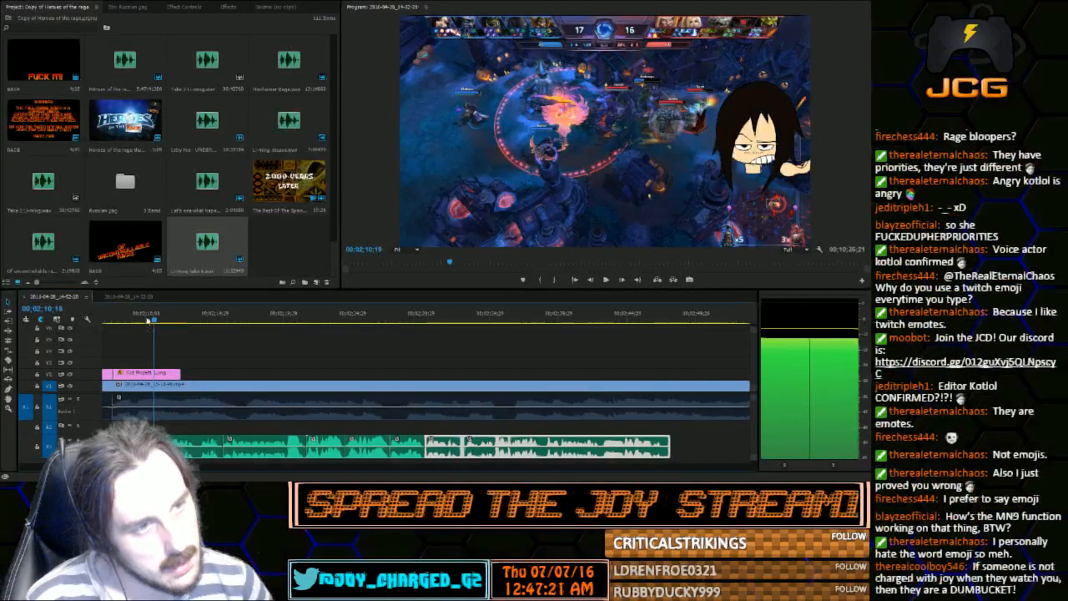
drag(148, 323, 146, 323)
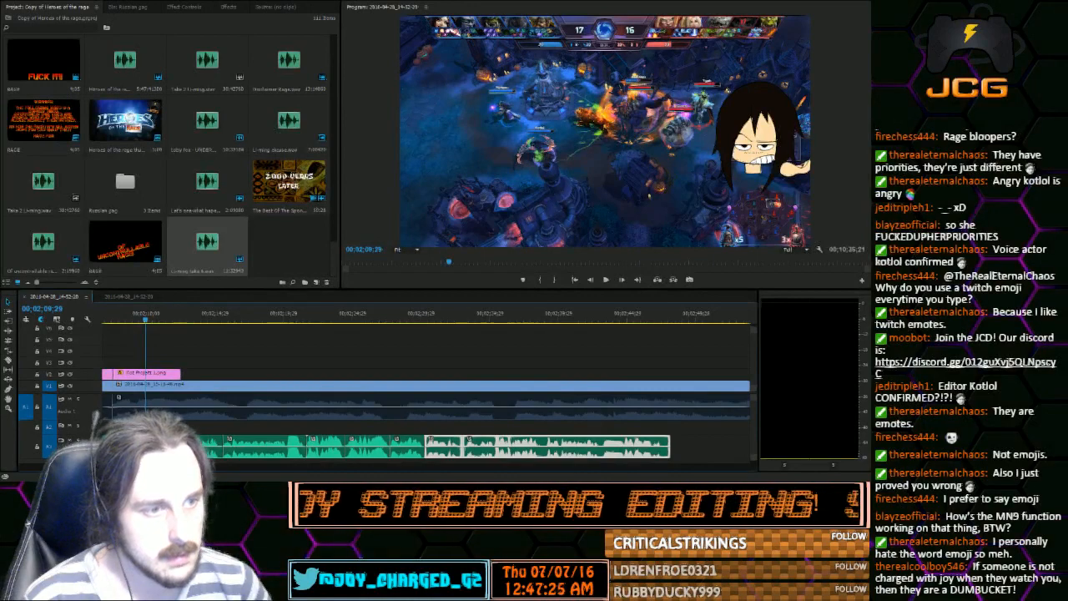
Split the long gameplay clip's video and audio at 00;02;08;00, near the start of the last character image
scroll(188, 324, up, 3)
drag(202, 325, 179, 326)
click(8, 361)
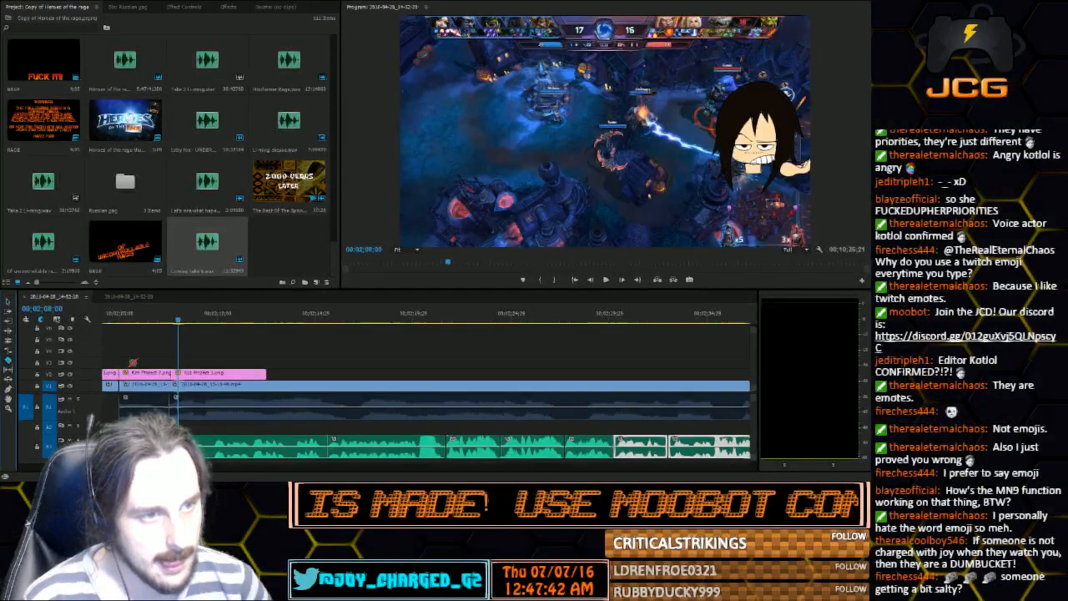
click(183, 385)
key(v)
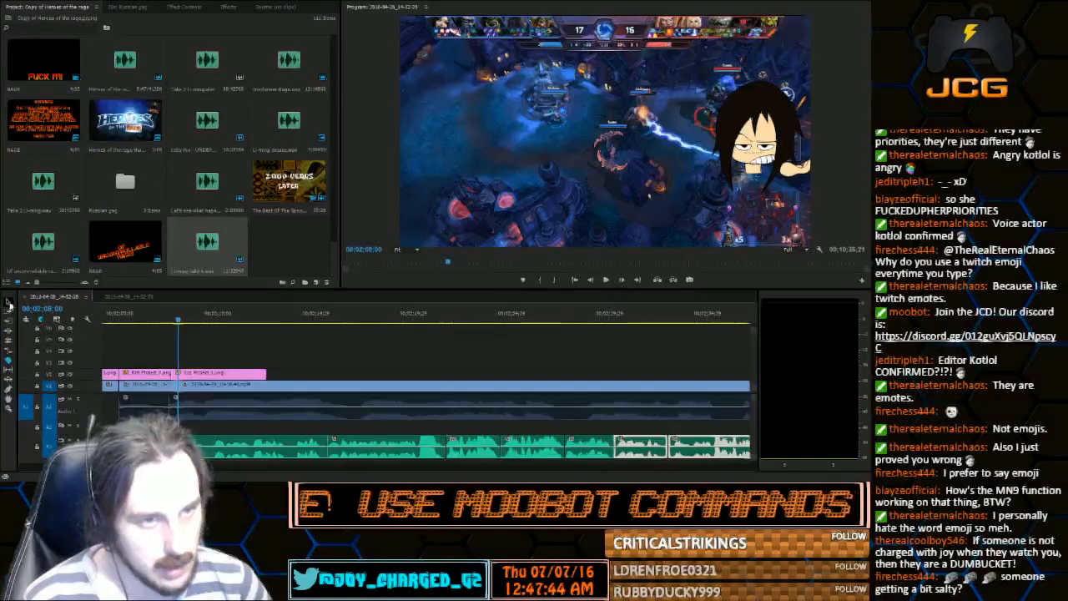
click(198, 386)
drag(198, 386, 213, 389)
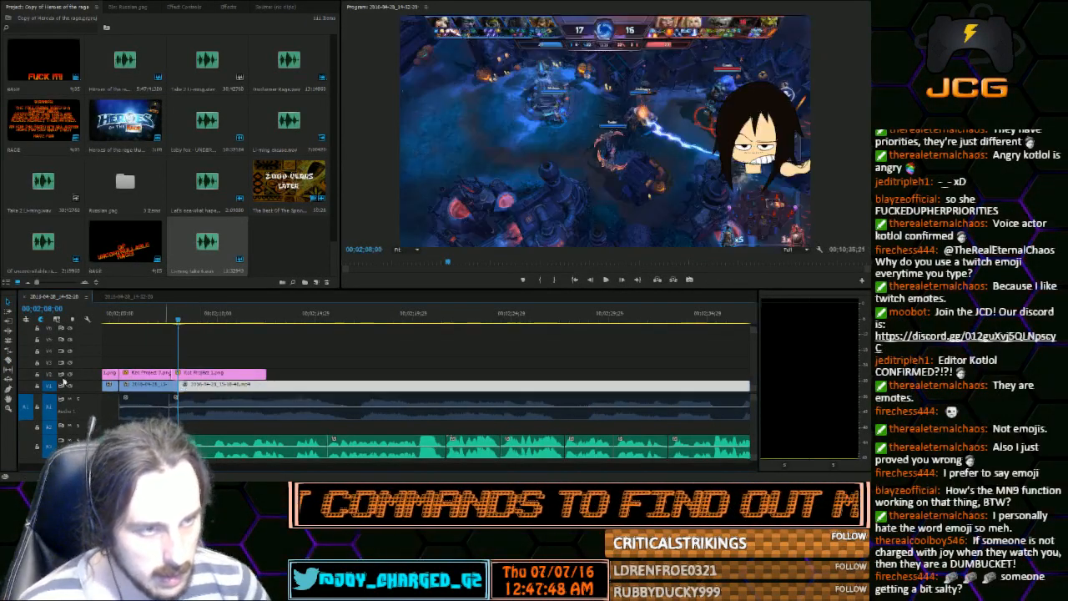
click(9, 360)
click(177, 402)
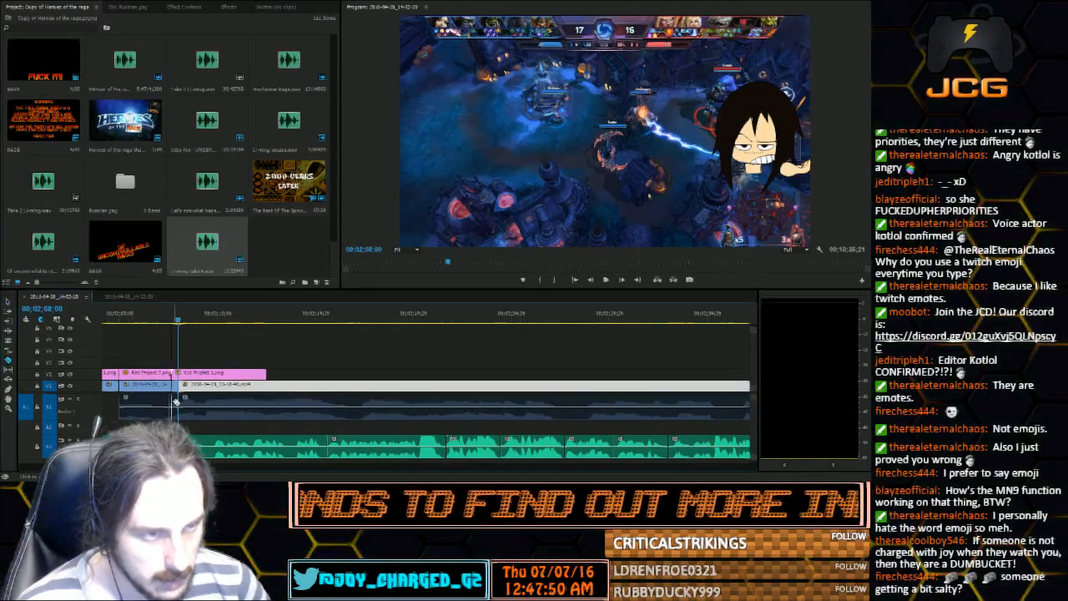
Move the gameplay part after the cut, with its audio, later so it starts at 00;02;21;11
key(backslash)
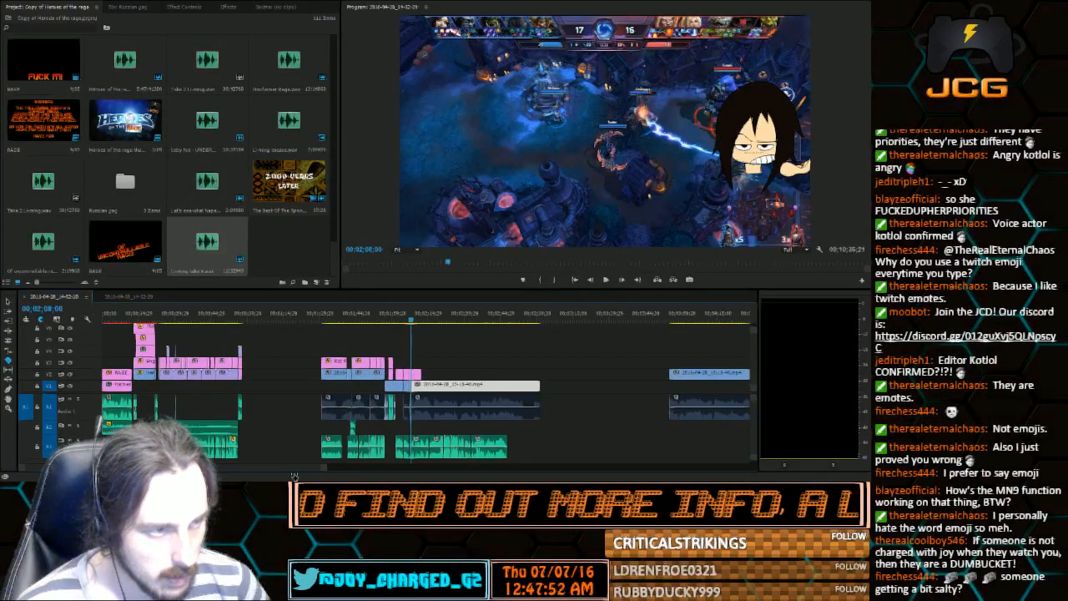
click(8, 300)
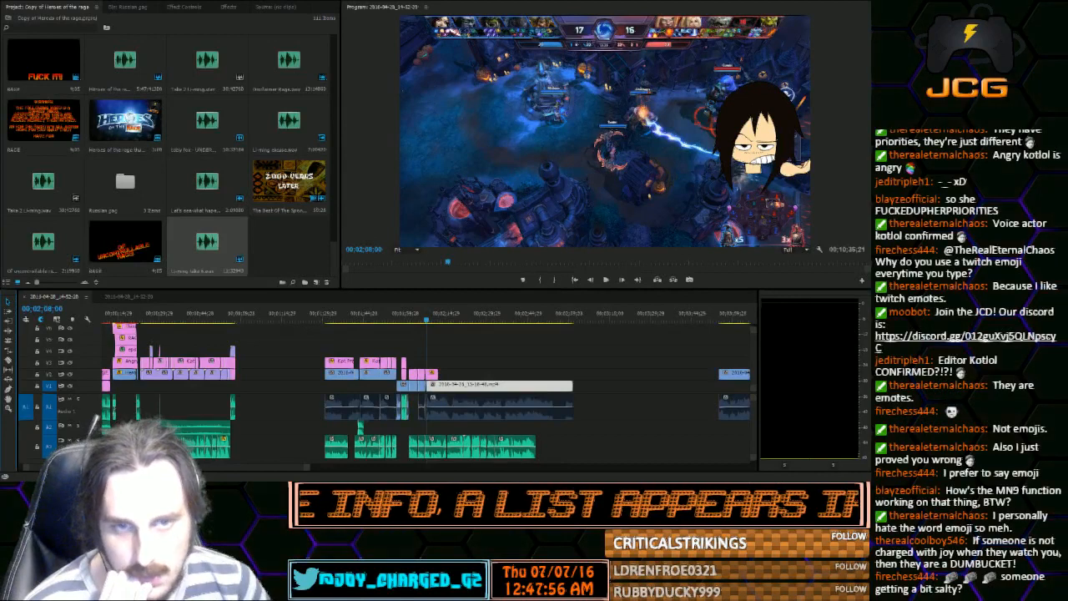
drag(522, 386, 552, 390)
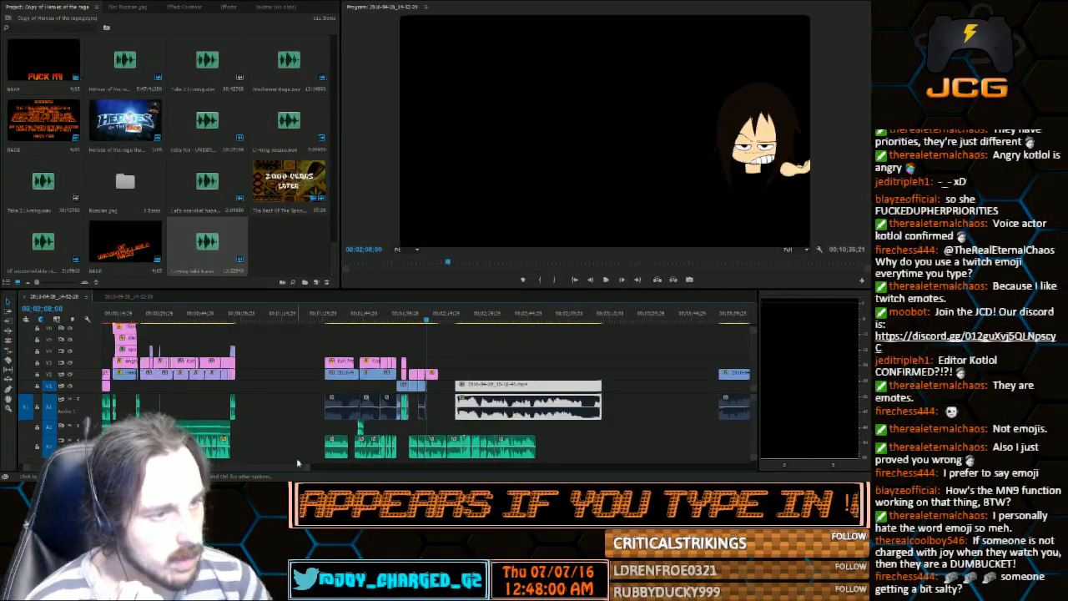
drag(307, 468, 227, 464)
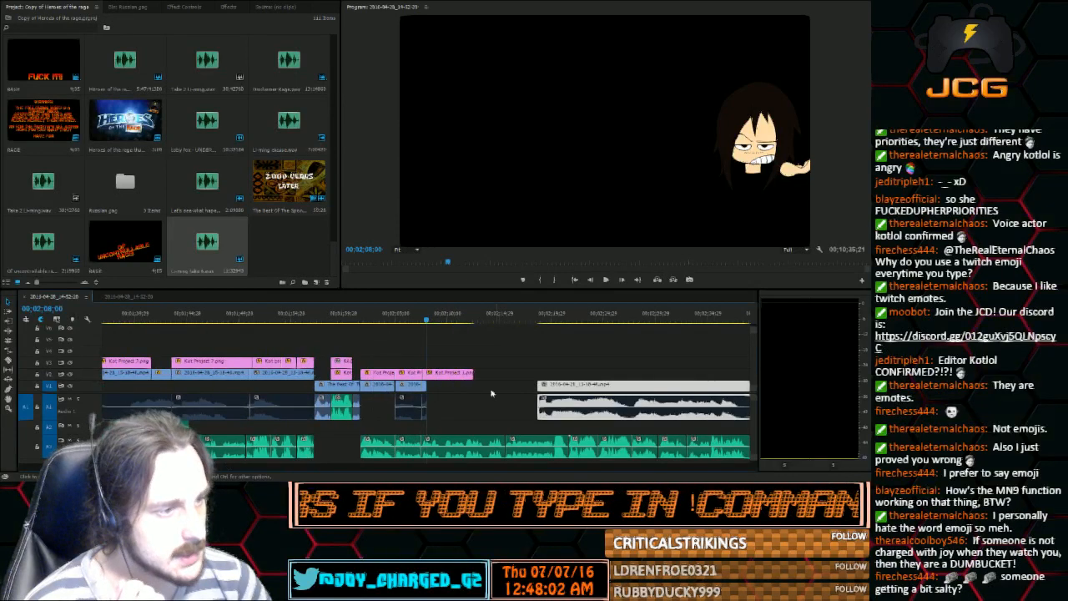
drag(455, 318, 613, 384)
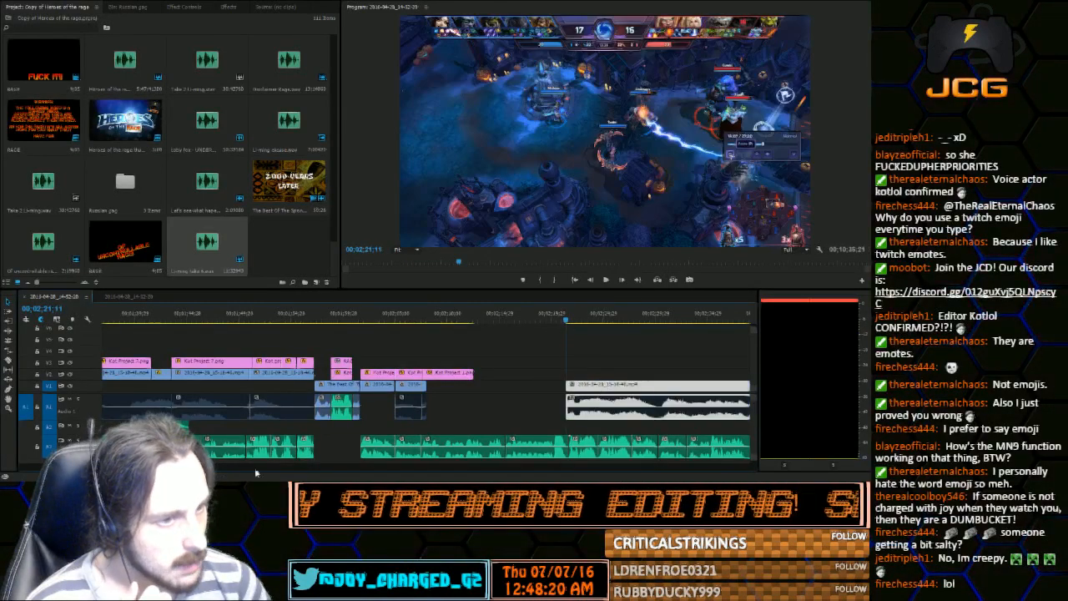
Play the moved gameplay from 00;02;21;11 to 00;02;28;19 and replay it from 00;02;23;18 to find a cut point
key(minus)
key(minus)
key(minus)
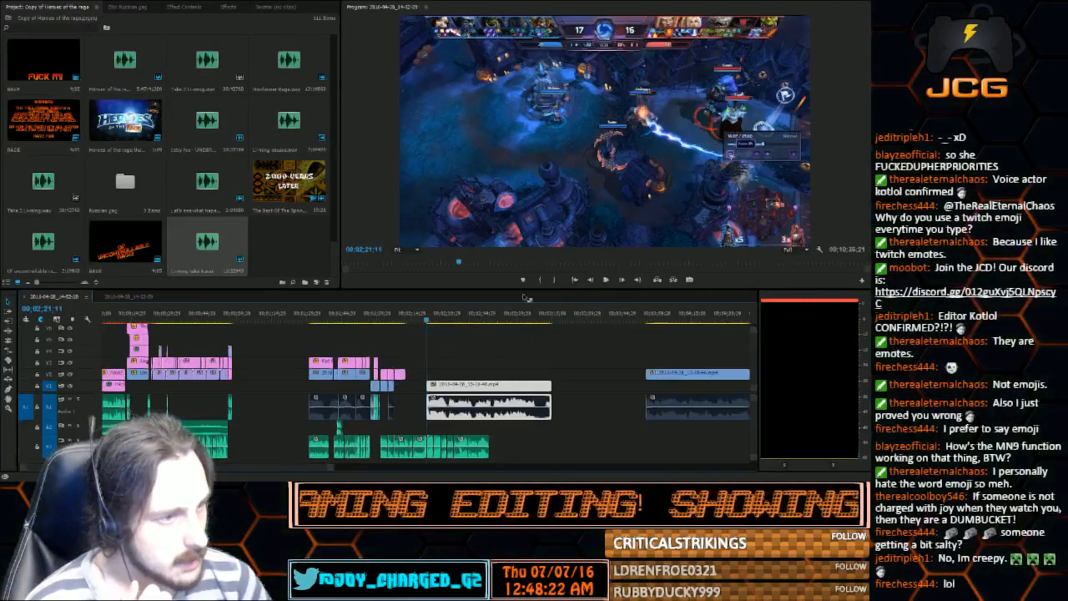
click(605, 279)
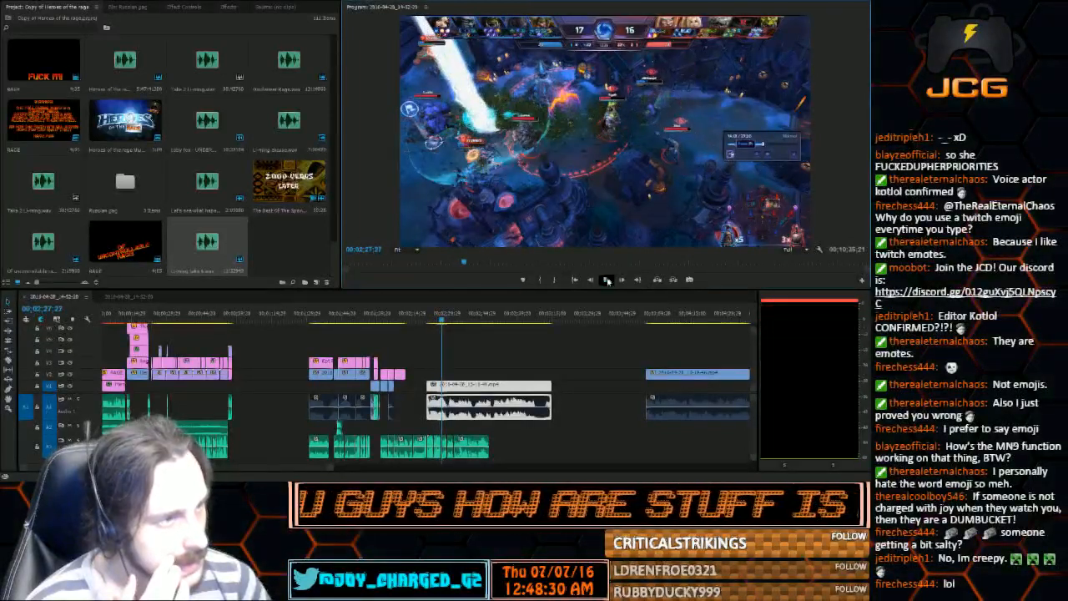
click(607, 280)
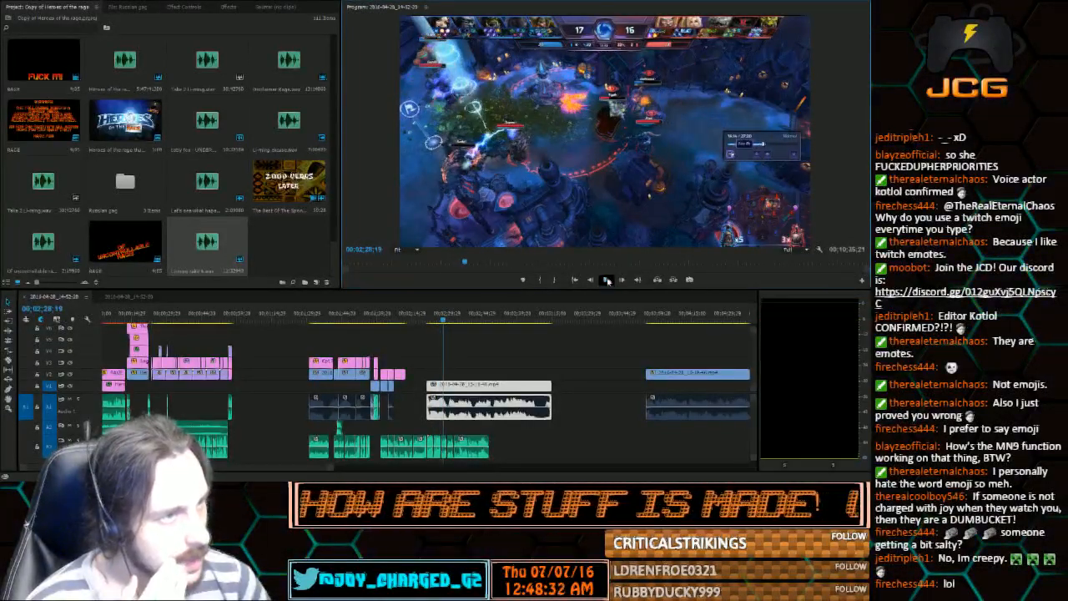
click(431, 321)
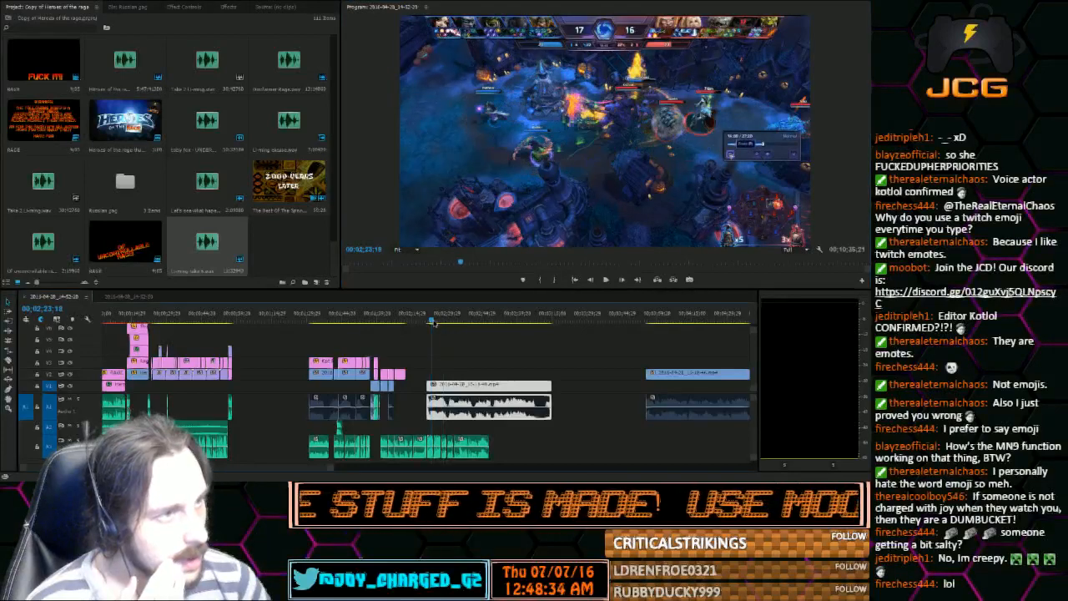
key(space)
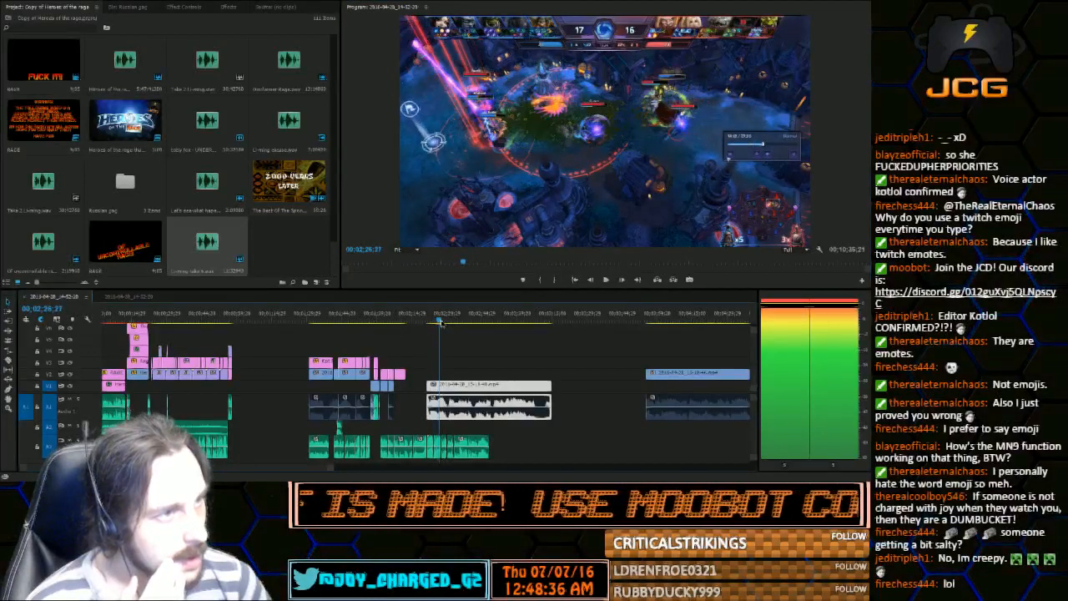
Split the moved gameplay clip's video and audio at 00;02;25;05
click(437, 323)
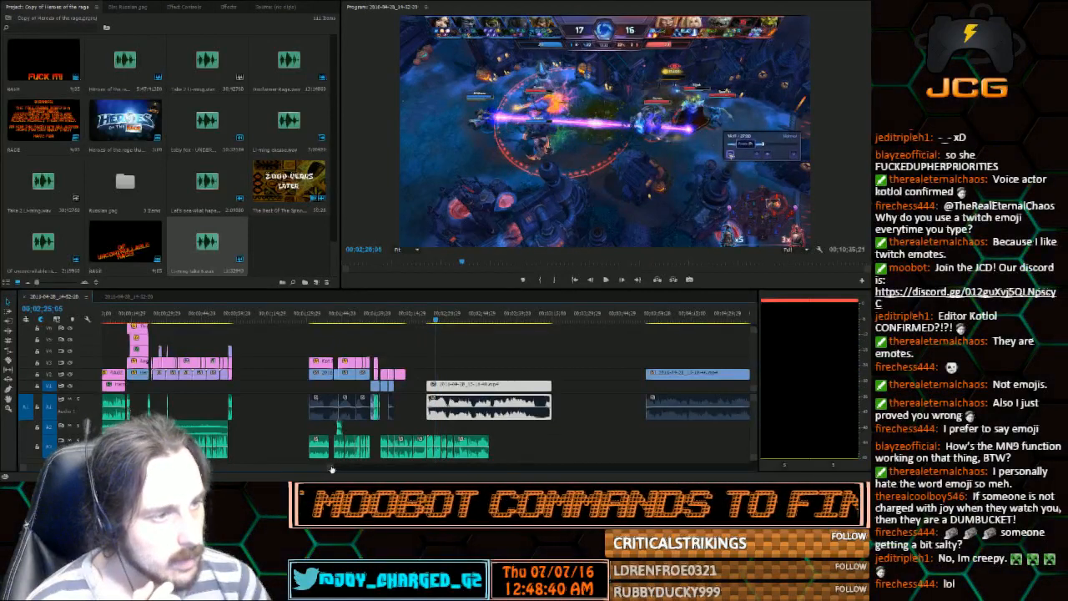
drag(331, 468, 209, 470)
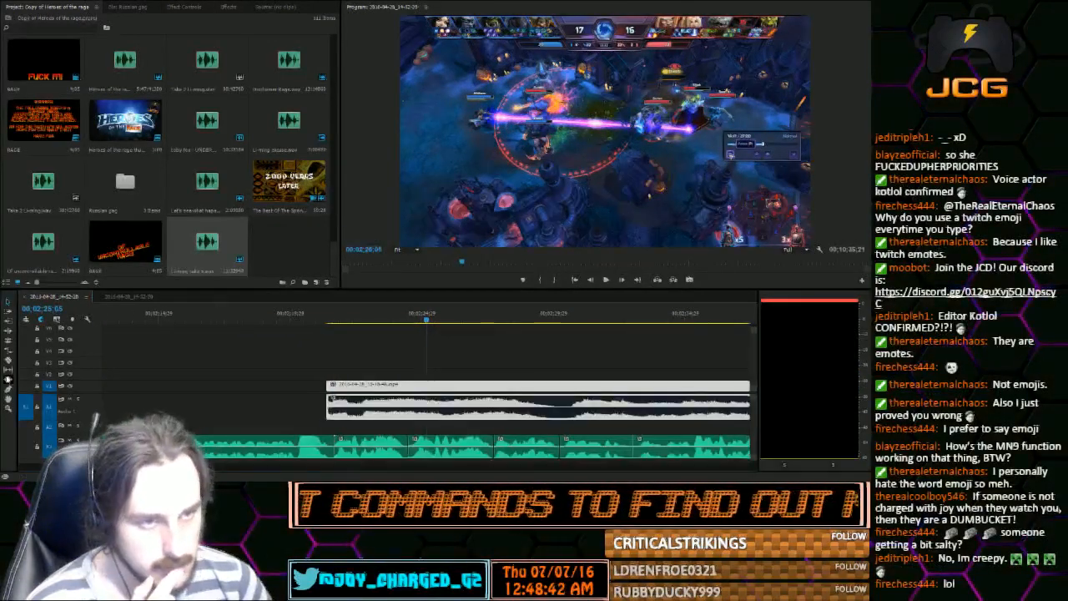
click(9, 360)
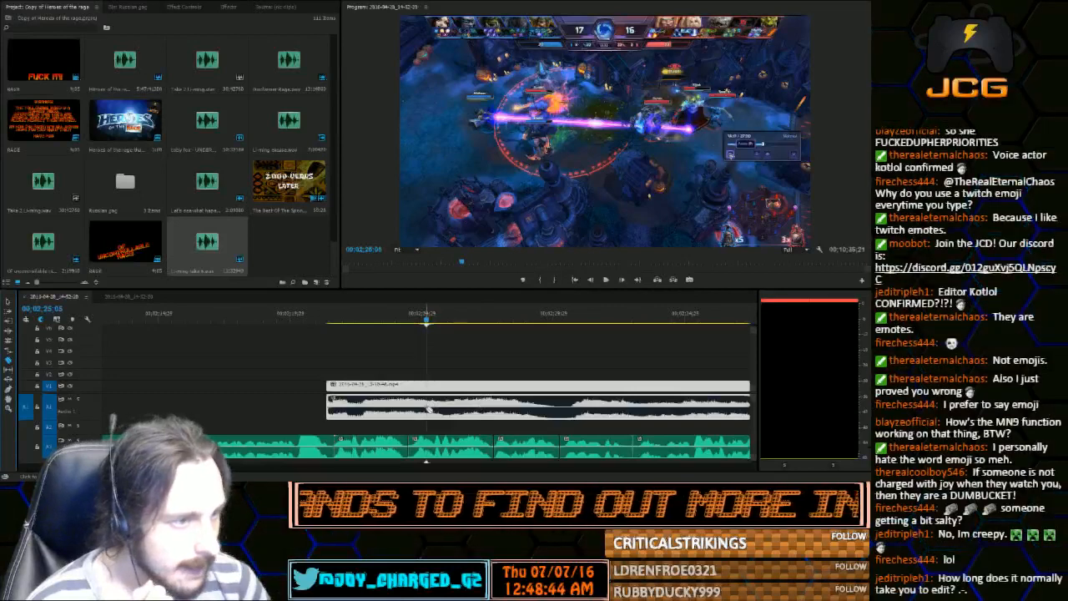
click(427, 407)
click(429, 384)
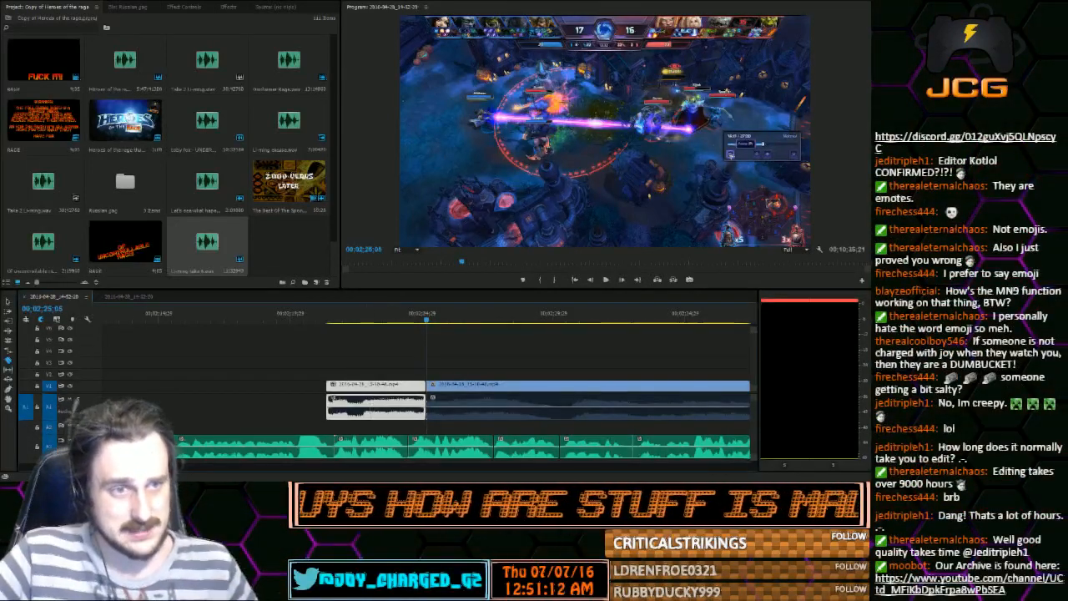
click(9, 301)
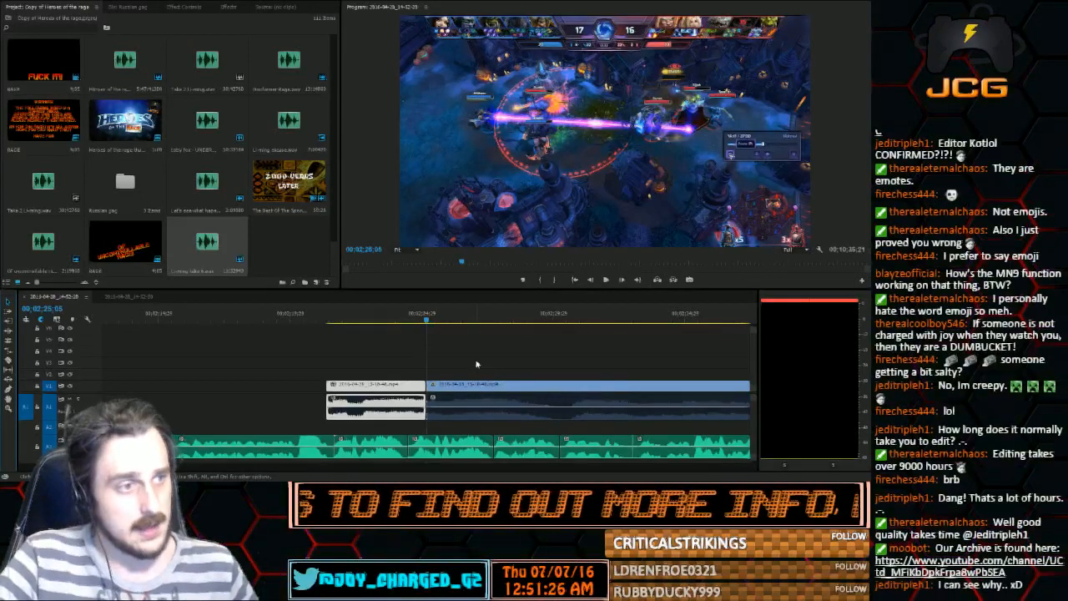
Select the empty gap on the first audio track directly after the short gameplay piece ending near 00;02;08;00
drag(150, 467, 507, 467)
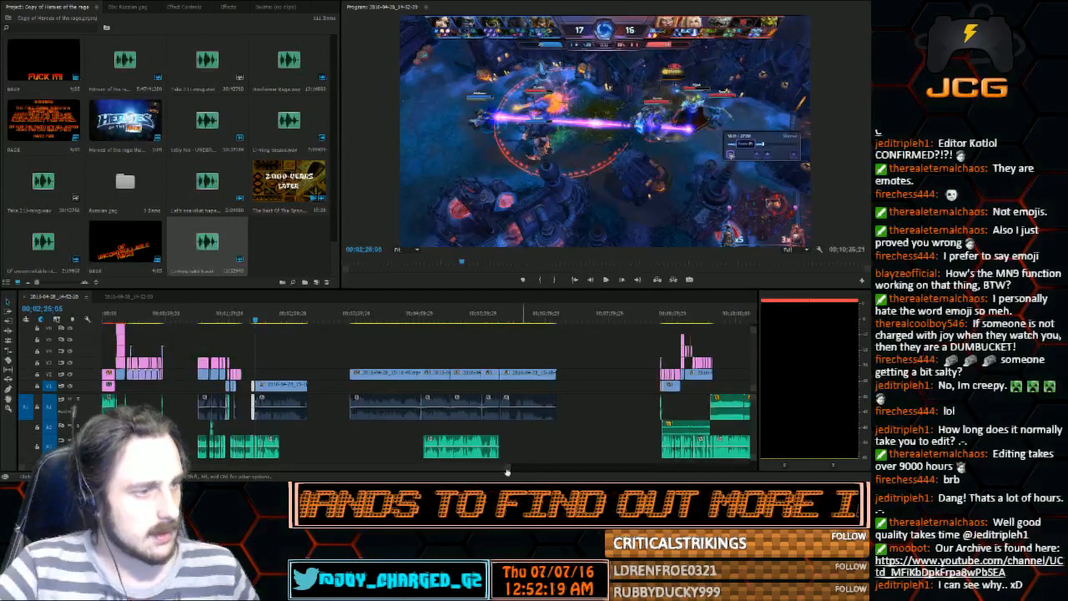
drag(507, 469, 200, 468)
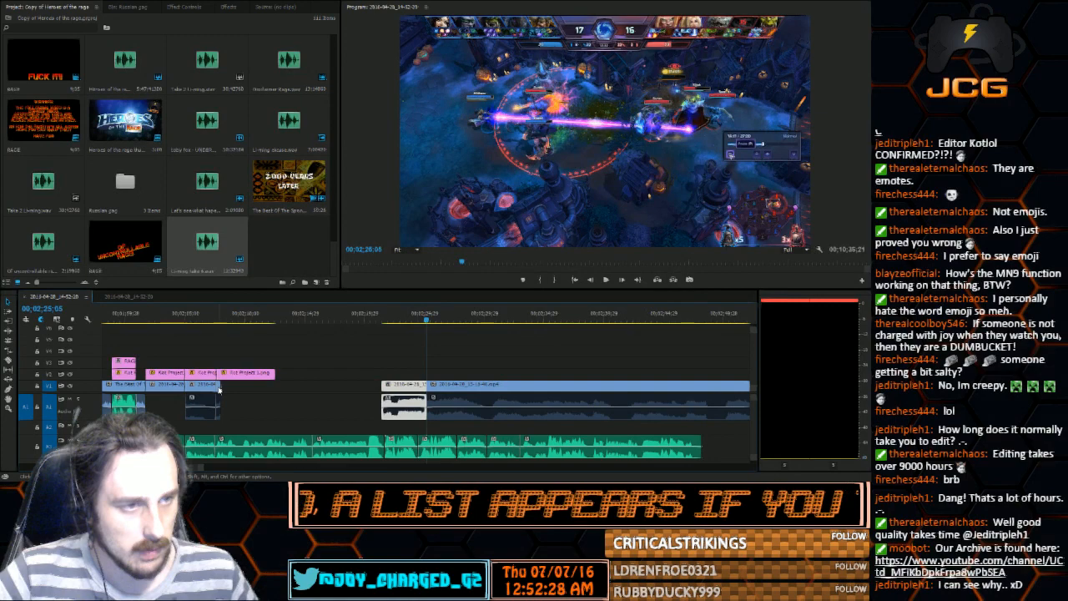
click(219, 426)
drag(202, 469, 177, 469)
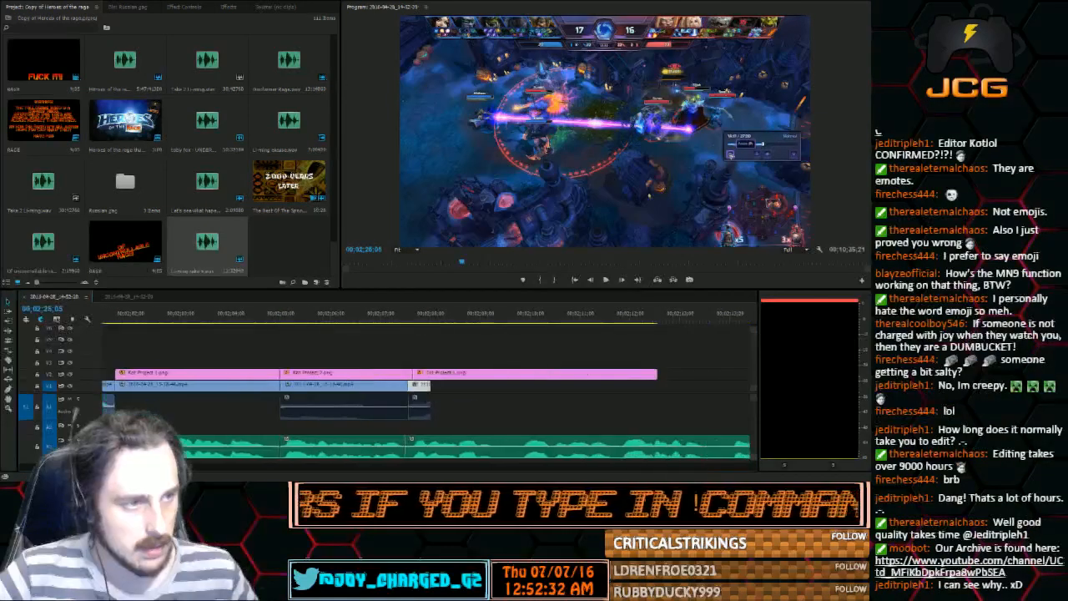
click(520, 414)
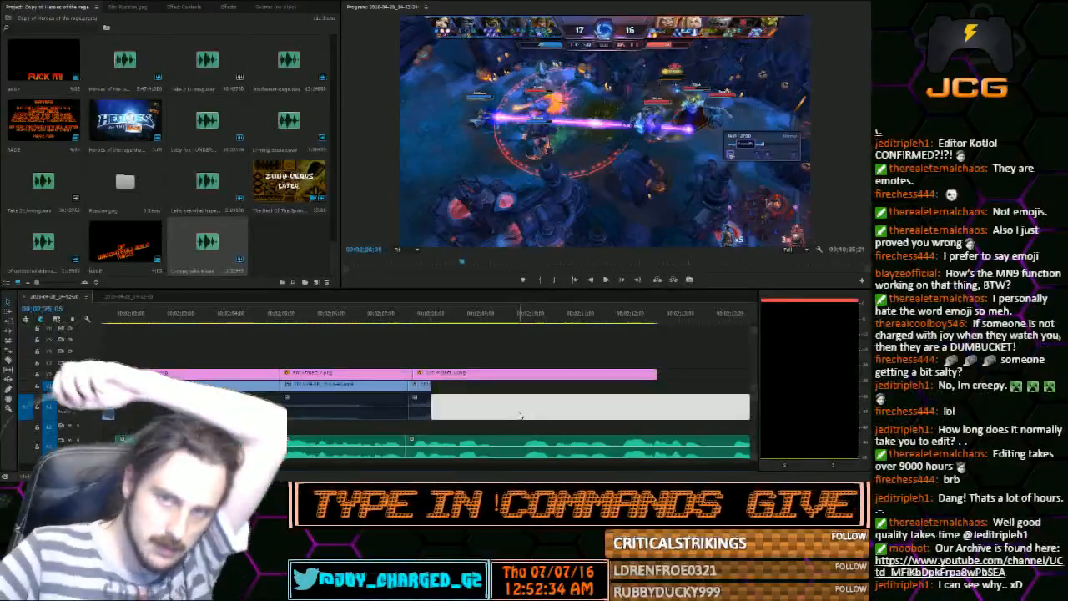
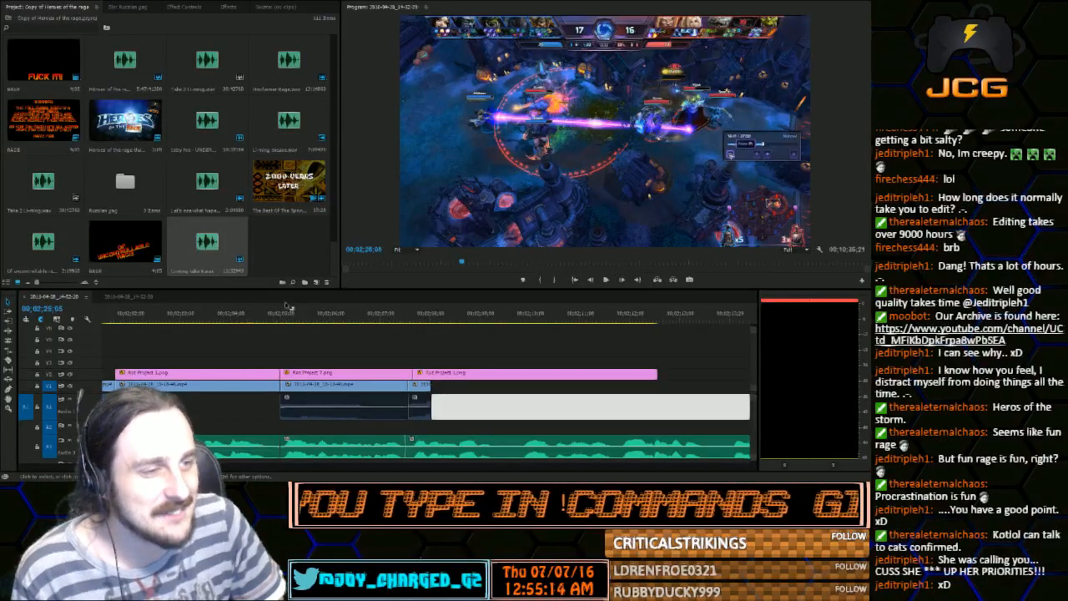
Extend the short gameplay piece ending near 00;02;08;00 by a few frames, then split it at 00;02;07;29 and one frame after
drag(271, 312, 429, 333)
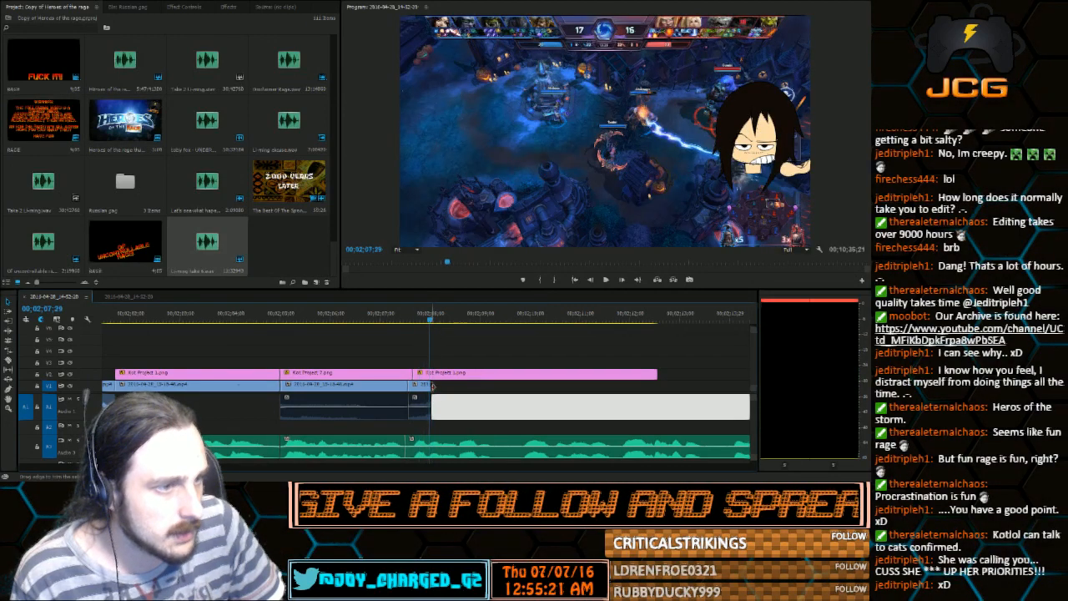
drag(432, 386, 442, 407)
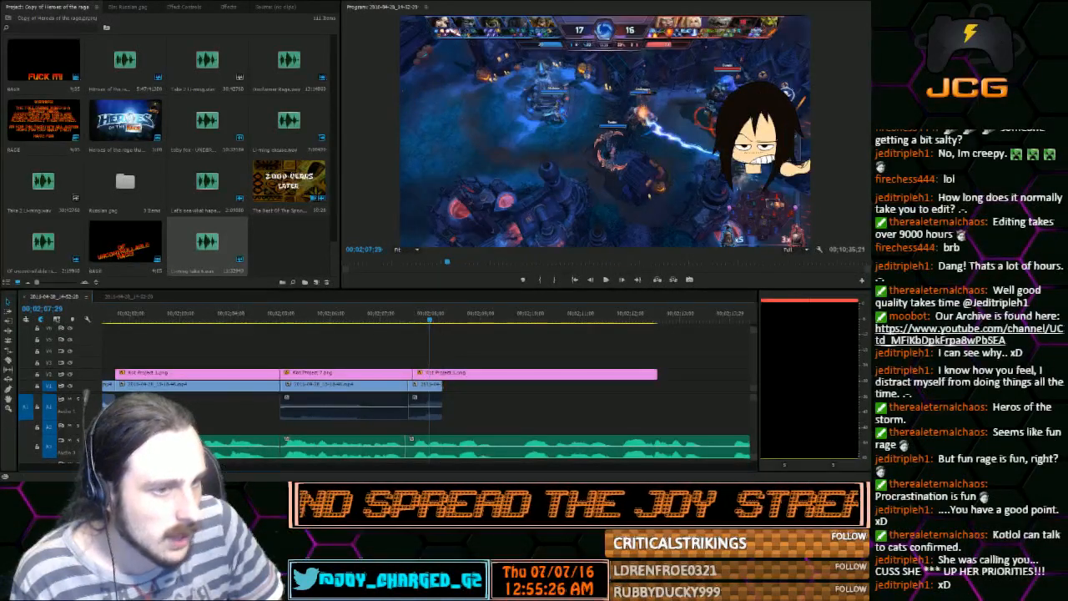
key(equal)
key(equal)
key(equal)
key(equal)
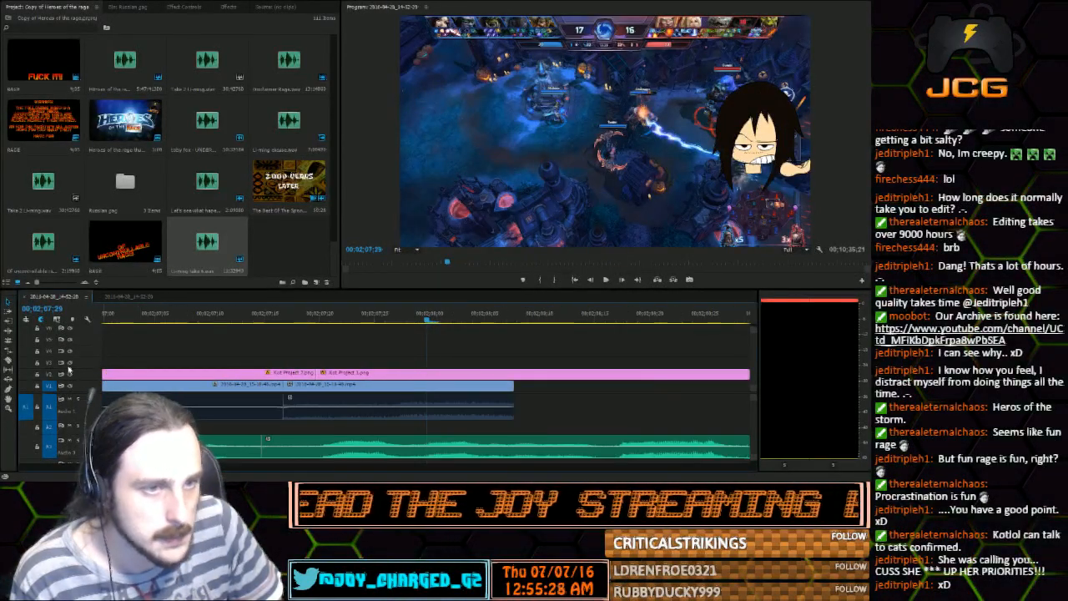
click(9, 360)
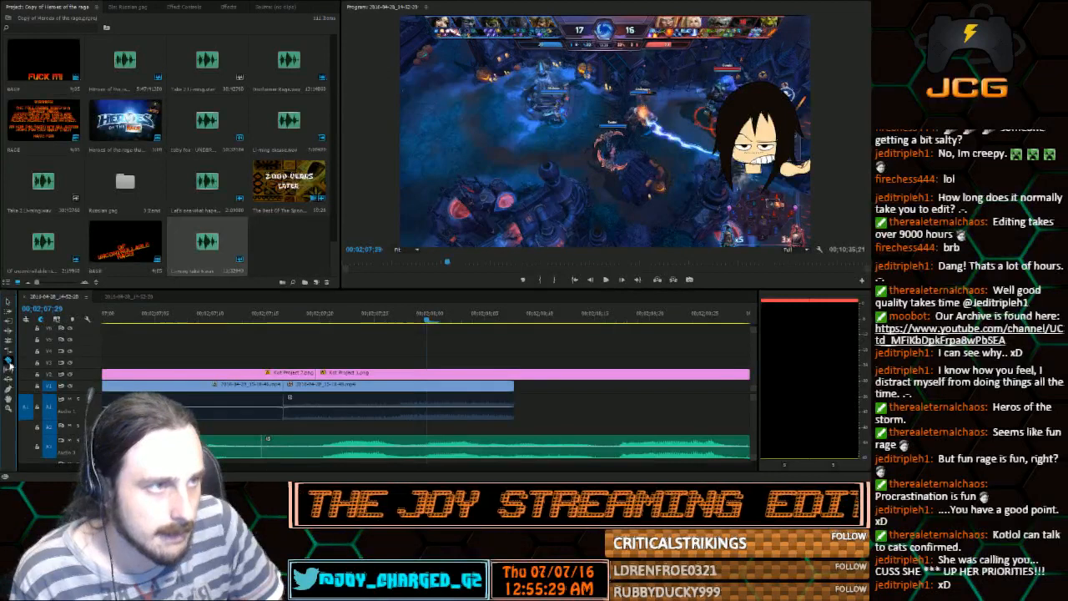
click(426, 384)
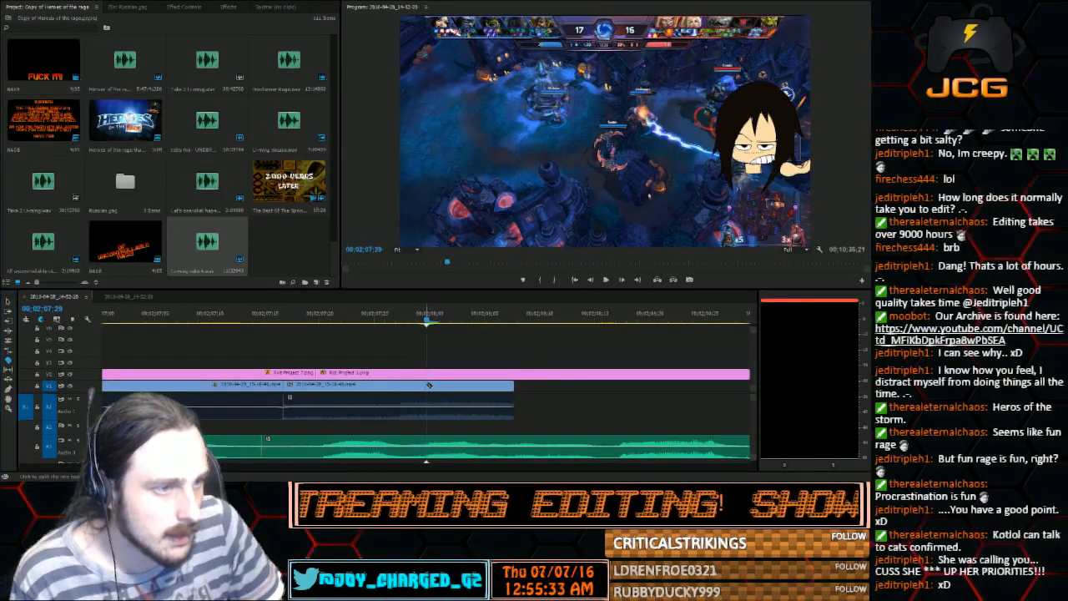
click(436, 407)
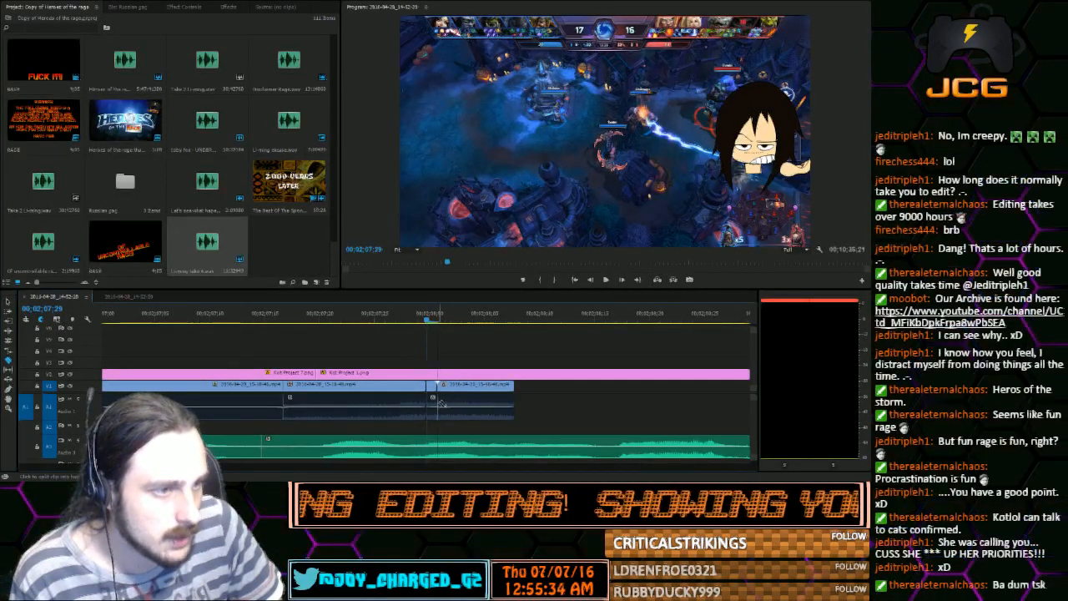
Delete the leftover gameplay video and audio after the one-frame piece at 00;02;07;29
click(9, 302)
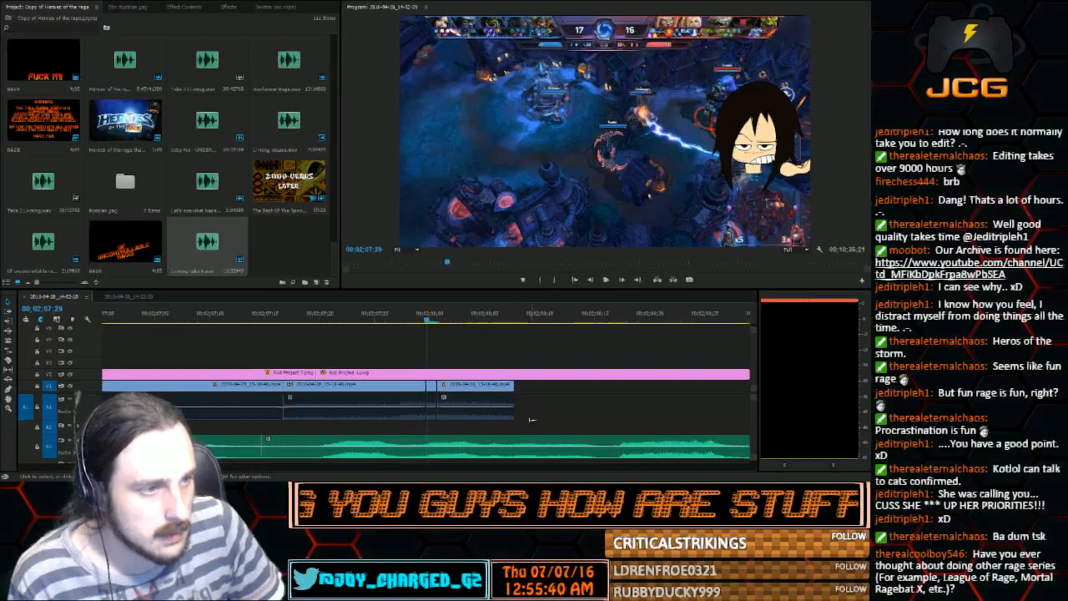
drag(495, 419, 518, 419)
drag(466, 395, 451, 390)
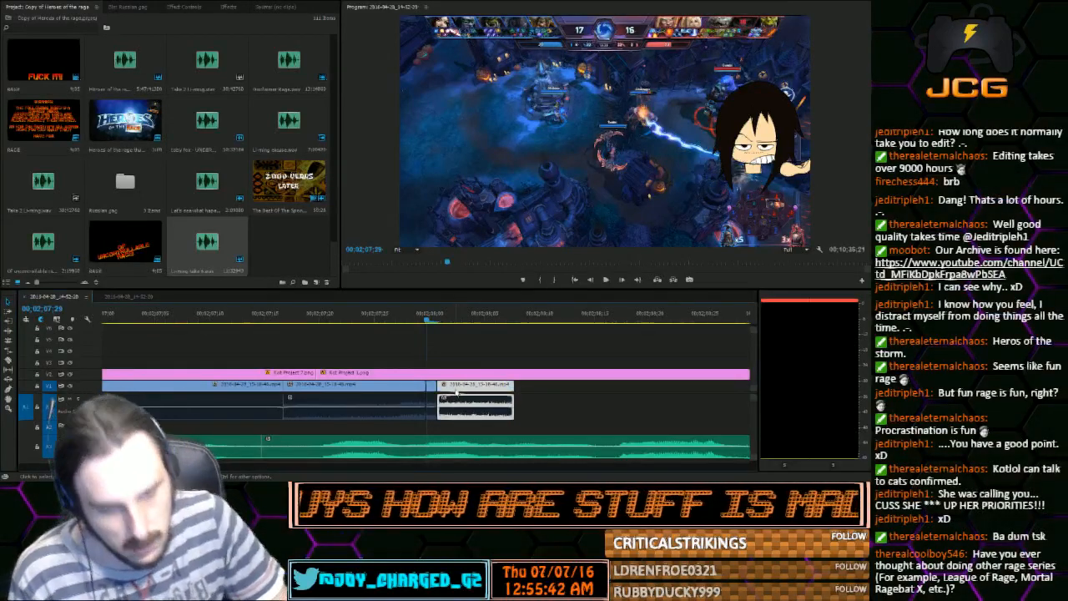
key(Delete)
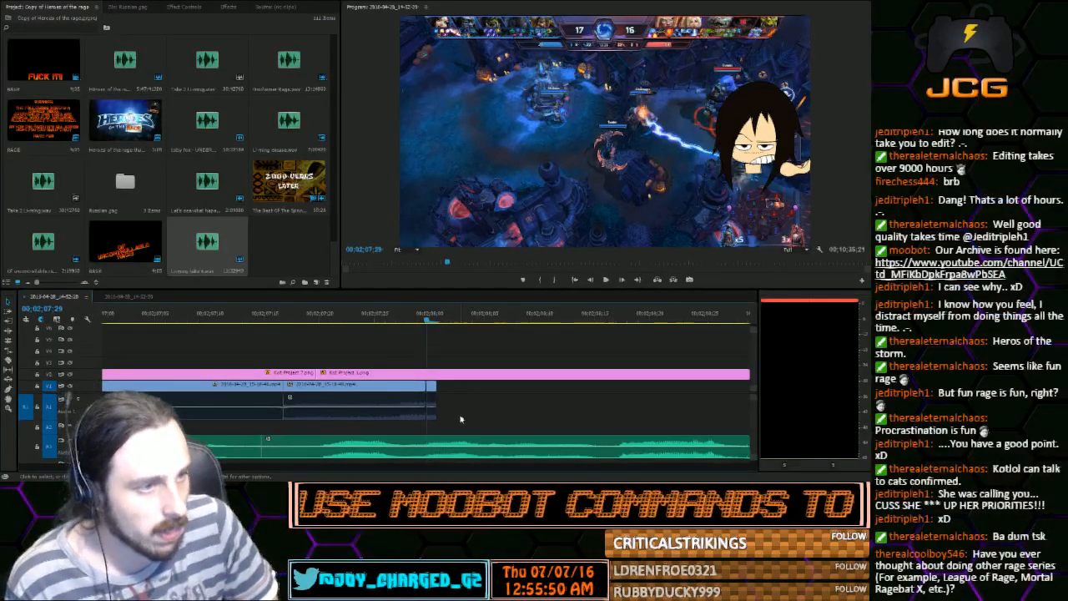
Extend only the video of the one-frame gameplay piece to about 00;02;08;06 and delete its one-frame audio
drag(459, 428, 432, 385)
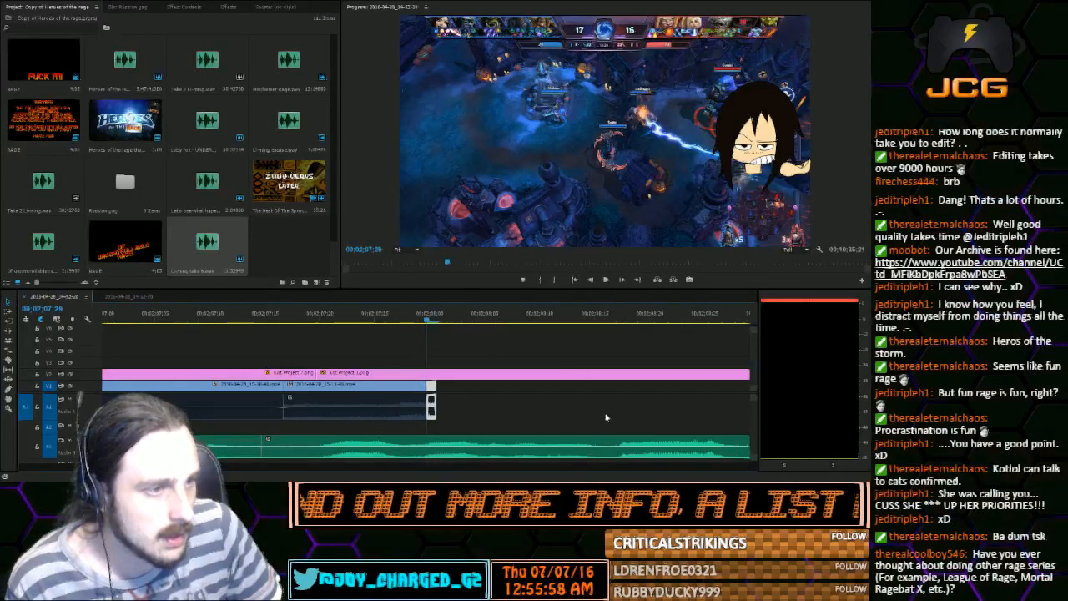
click(453, 405)
click(433, 389)
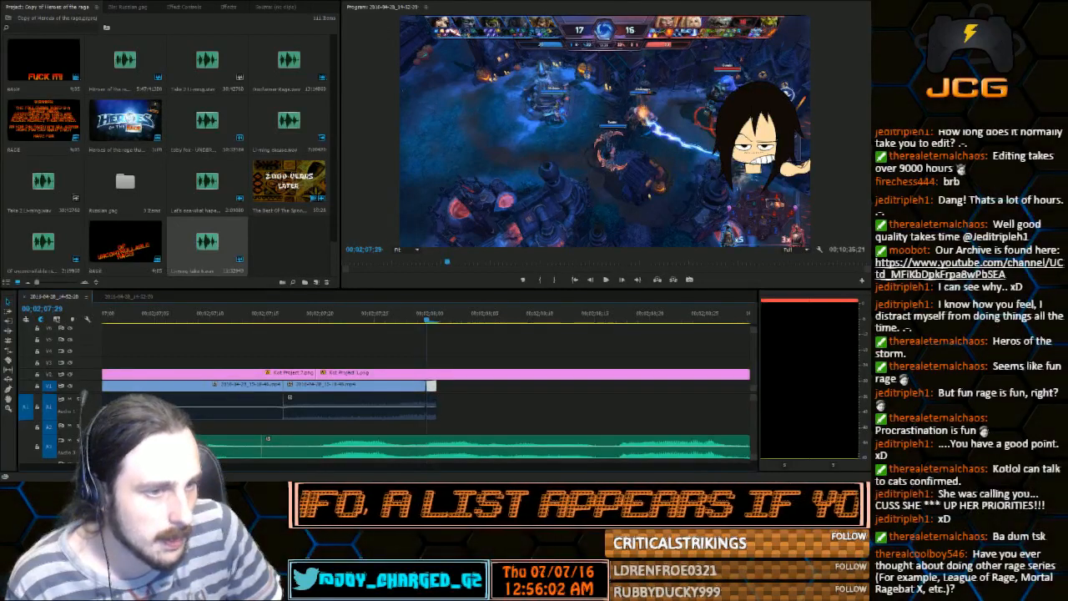
drag(225, 469, 223, 469)
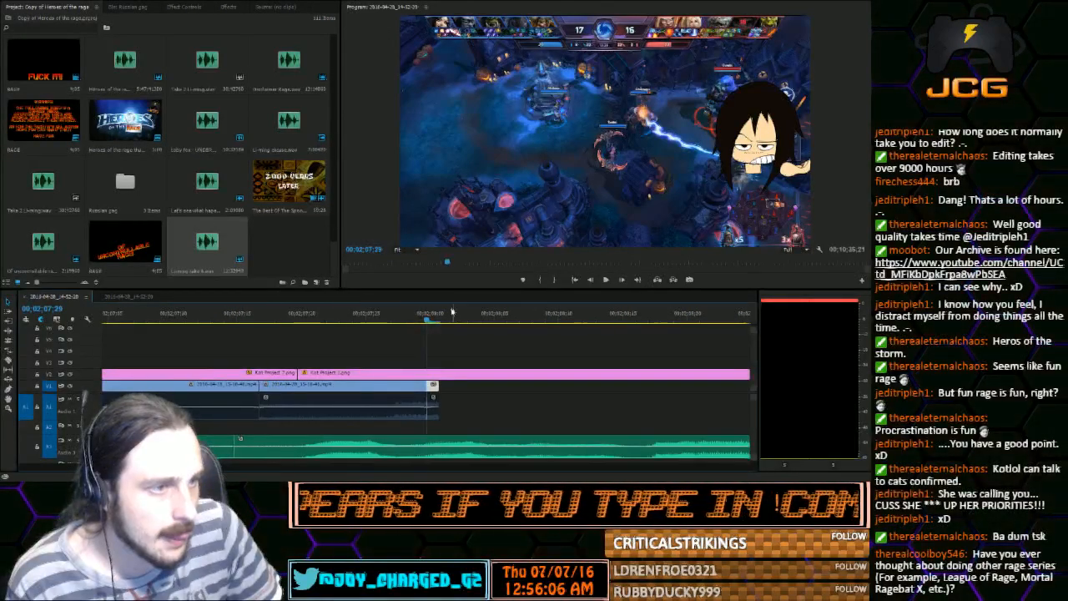
click(415, 314)
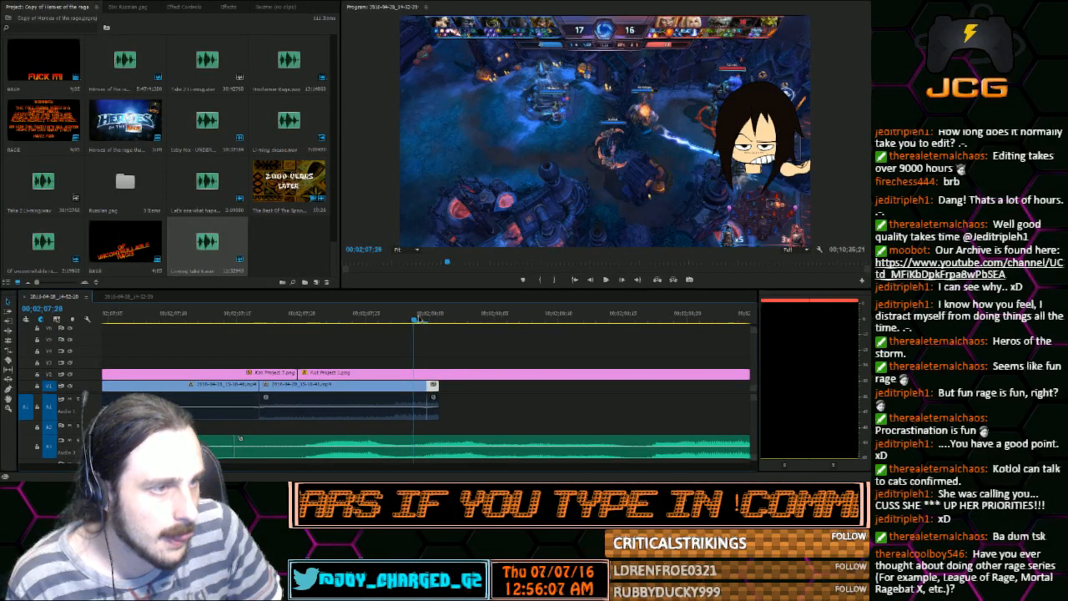
drag(419, 318, 429, 321)
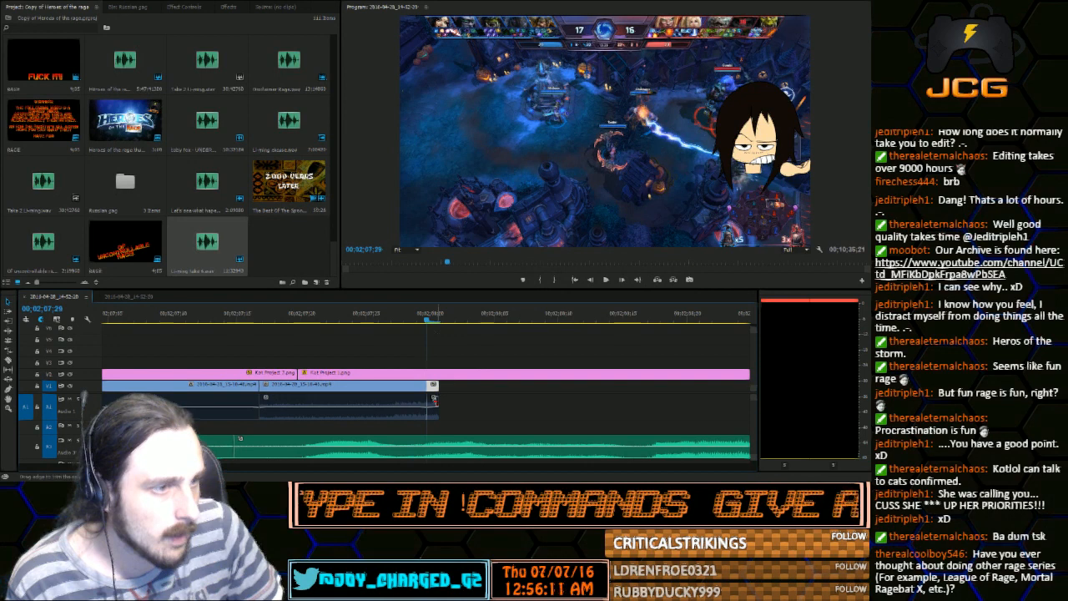
drag(438, 386, 515, 385)
key(Right)
key(Right)
key(Right)
key(Right)
key(Right)
key(Right)
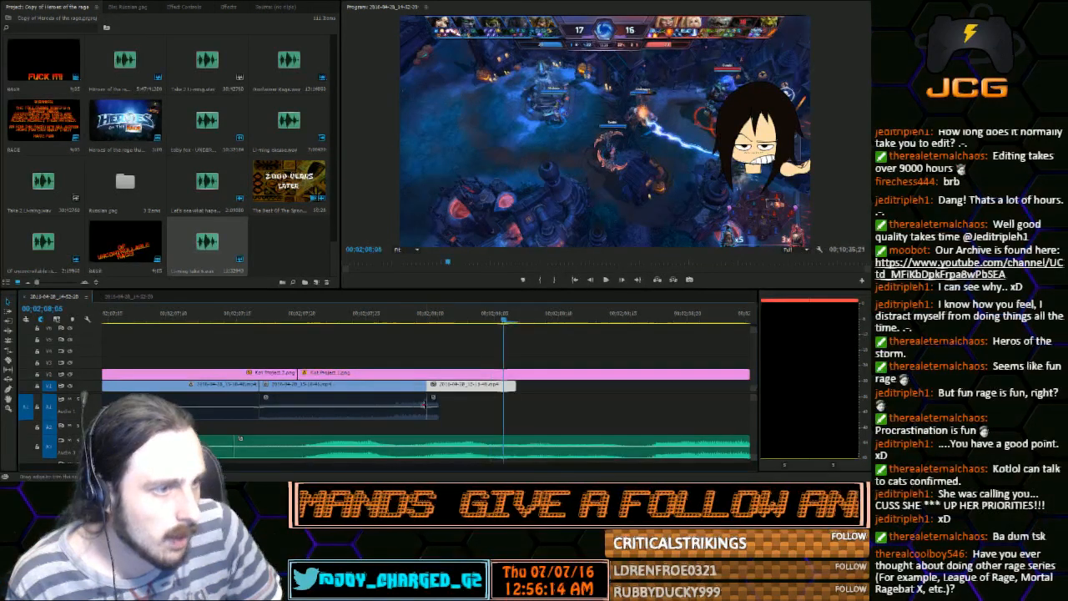
click(434, 409)
key(Delete)
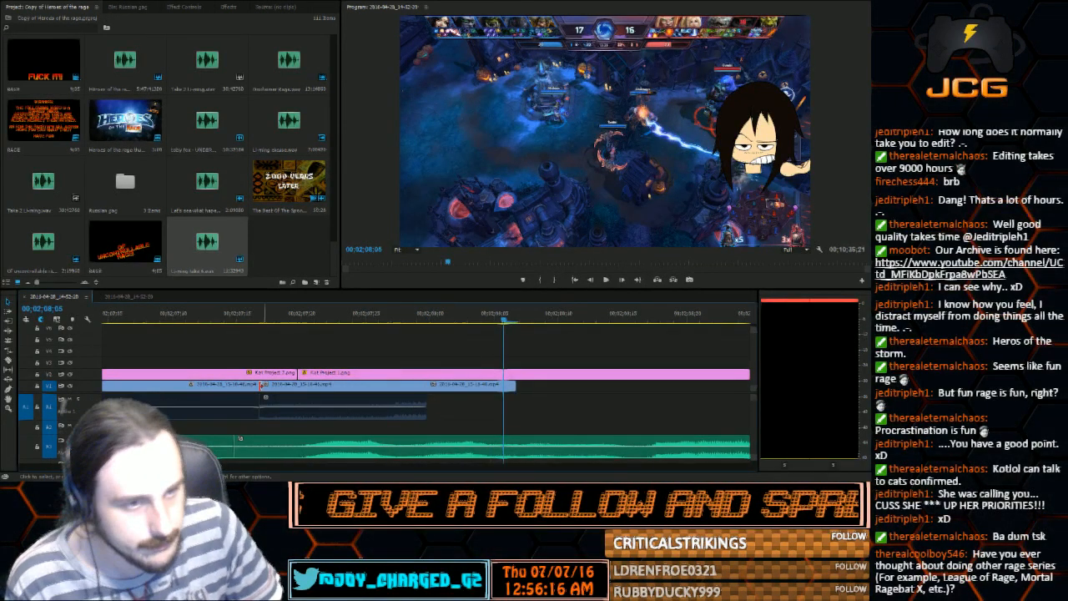
Extend the still gameplay frame on the first video track to the end of the Kot Project image above it
key(minus)
key(minus)
key(minus)
key(minus)
key(minus)
key(minus)
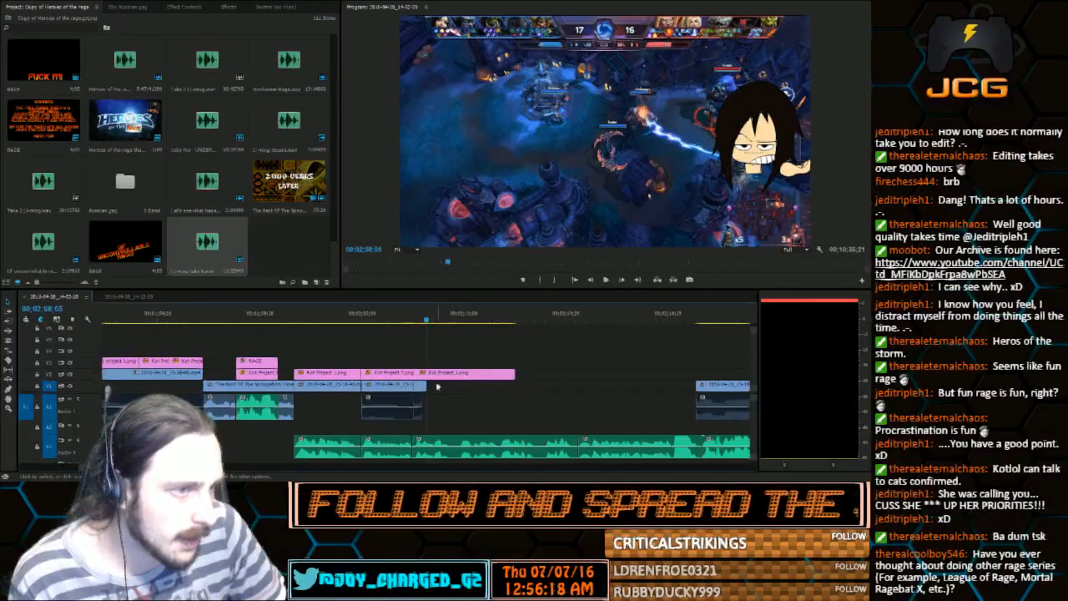
drag(431, 387, 514, 389)
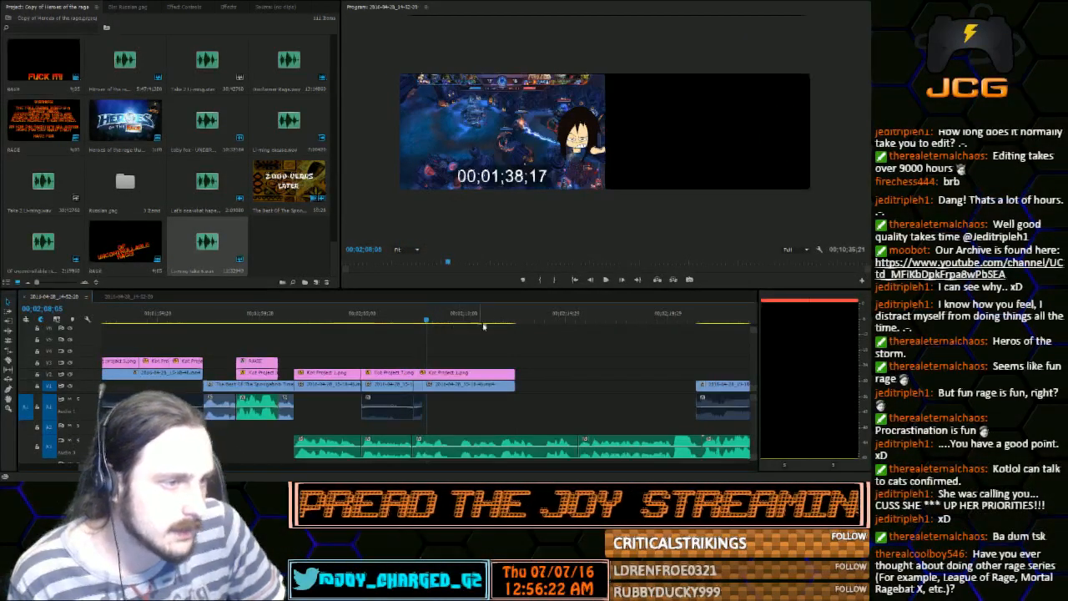
Scrub the still gameplay section to 00;02;09;05 and browse the project bin for the Kot Project character images
drag(420, 319, 453, 327)
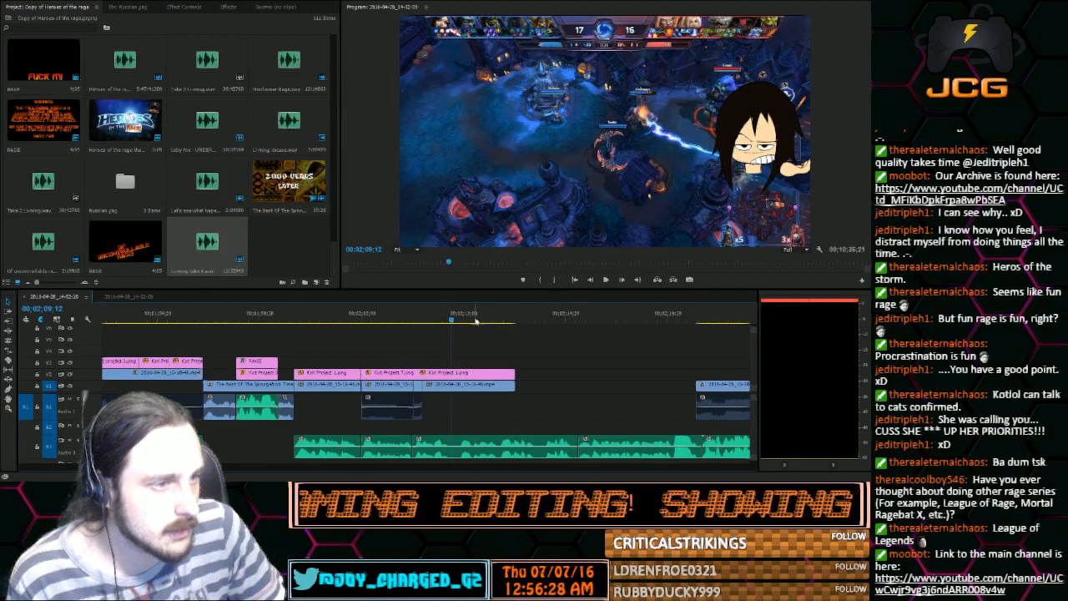
click(447, 320)
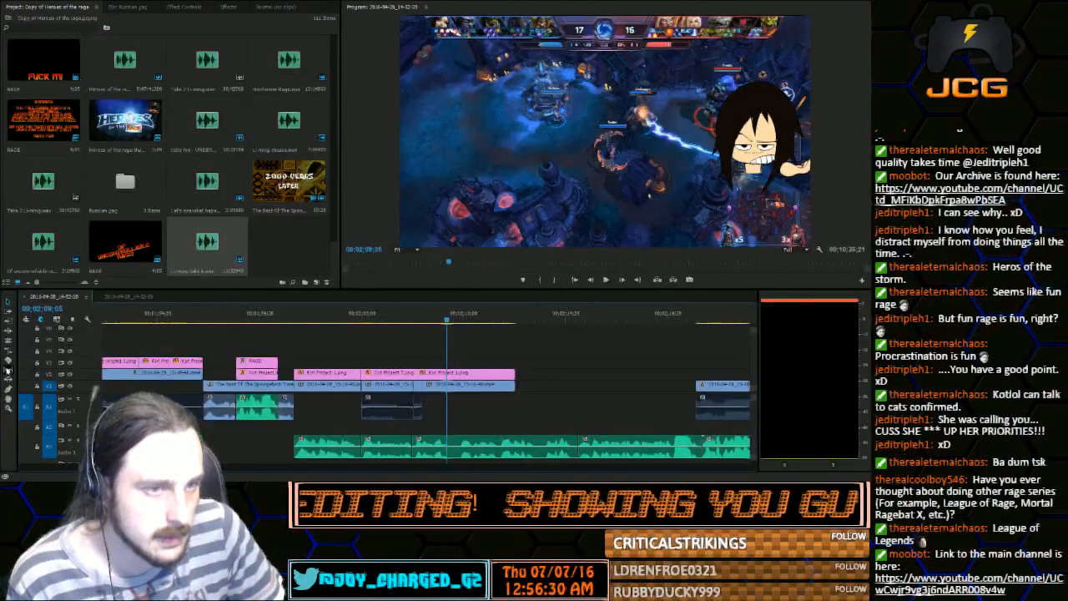
click(8, 361)
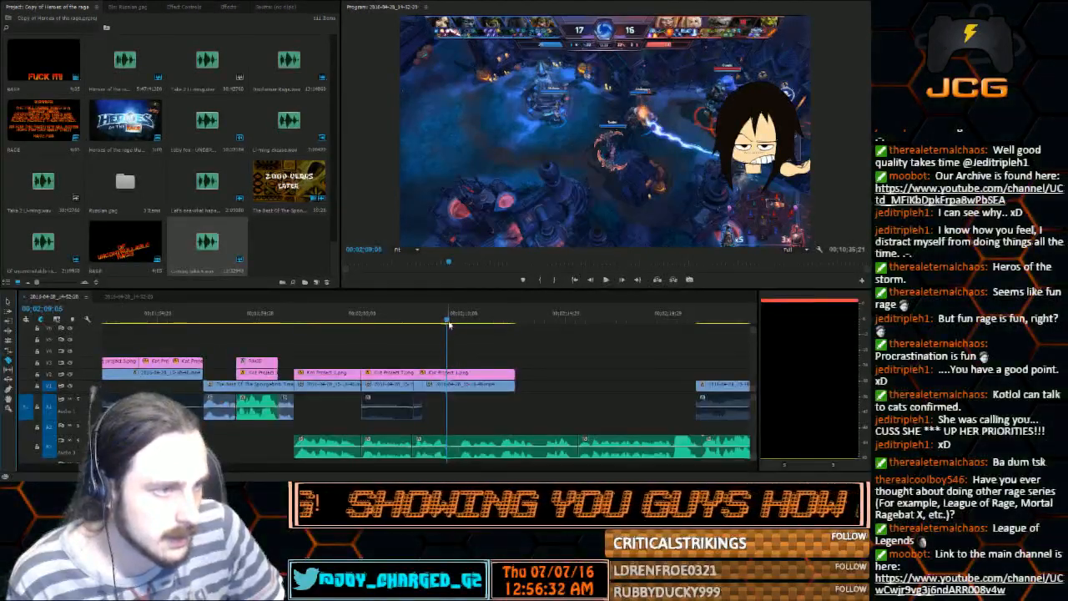
drag(337, 260, 338, 55)
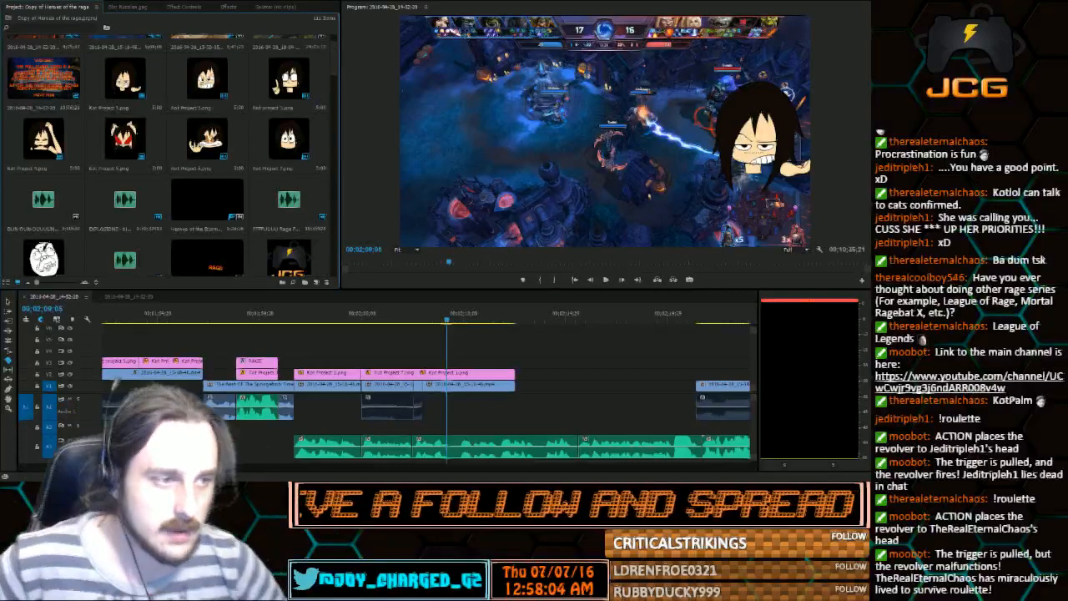
click(8, 300)
Play and scrub the still gameplay section between 00;02;07;25 and 00;02;11;11 to find where to cut it against the voice audio
drag(443, 322, 430, 324)
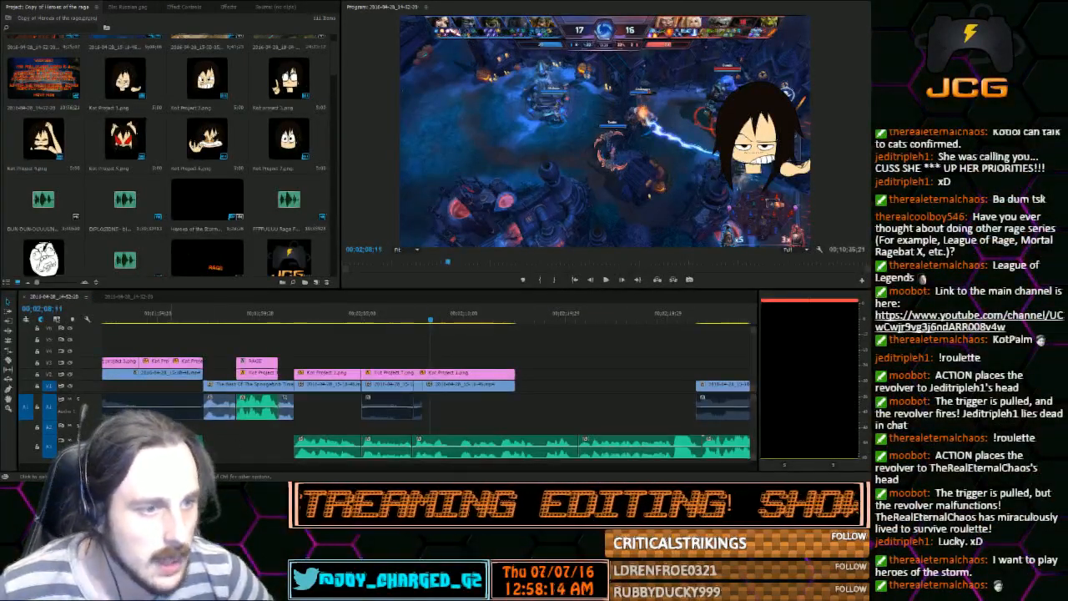
key(minus)
key(minus)
key(equal)
key(equal)
key(equal)
key(equal)
key(equal)
key(equal)
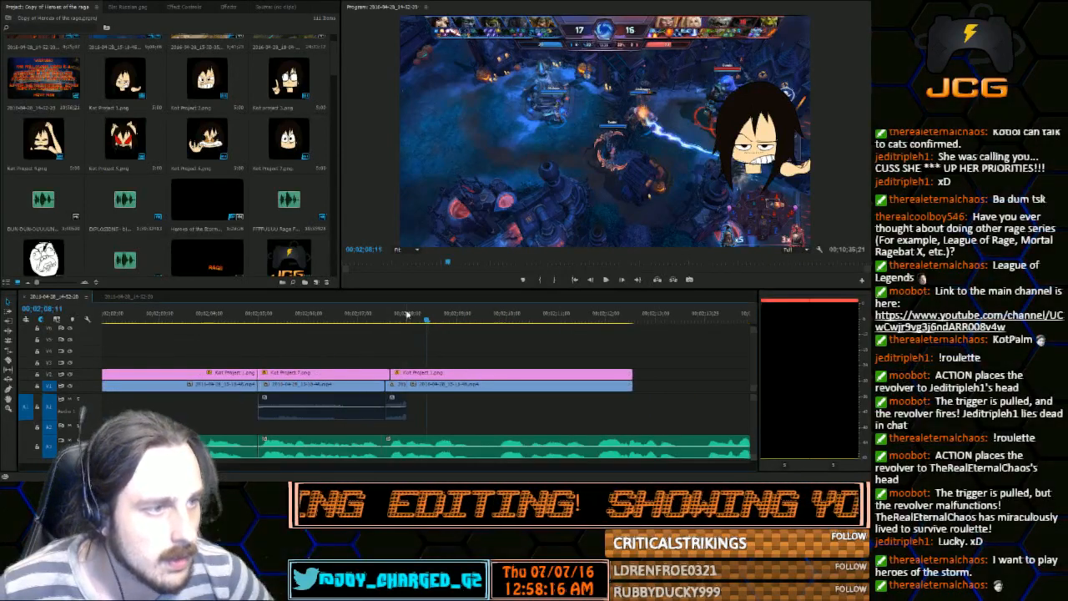
key(space)
click(575, 317)
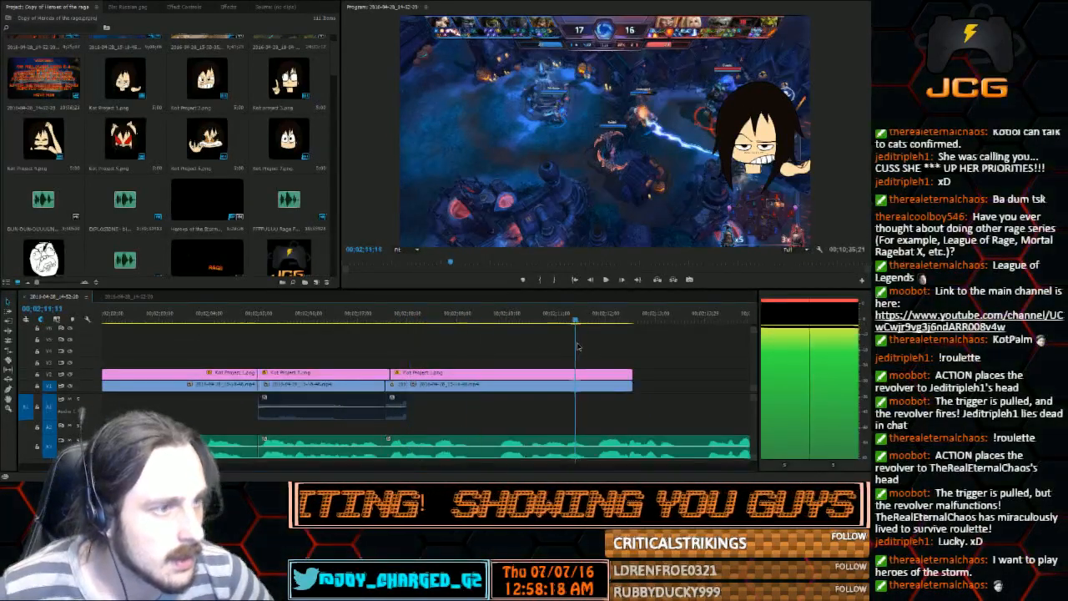
click(424, 318)
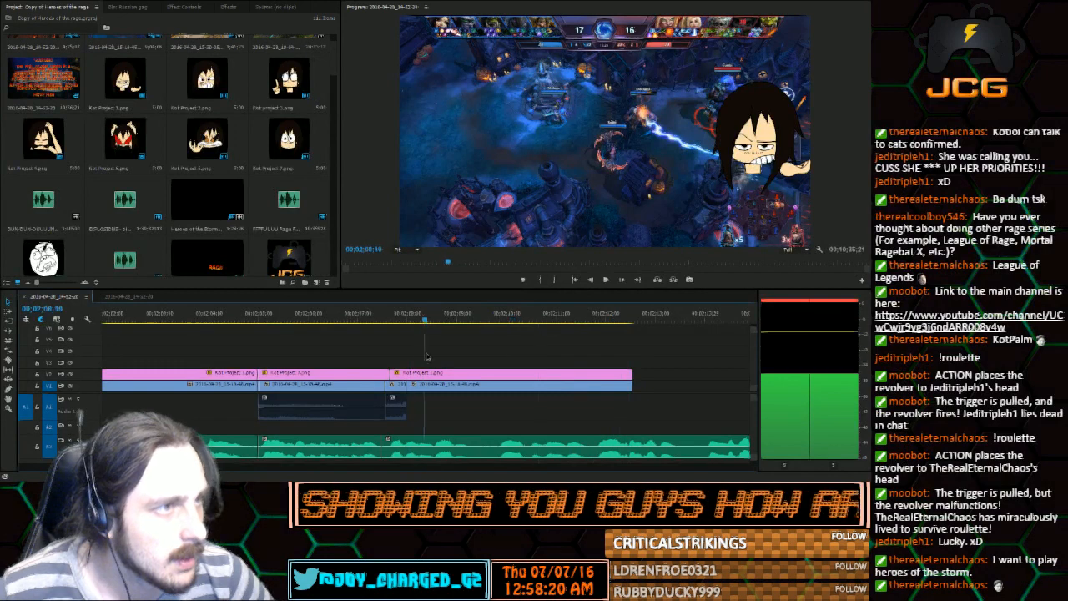
click(399, 363)
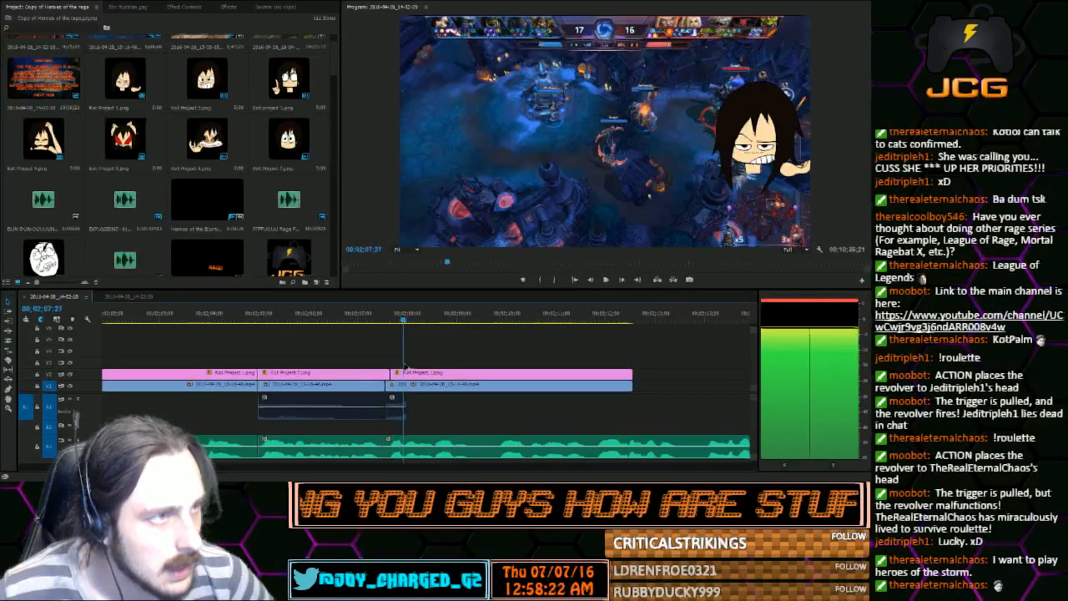
drag(404, 363, 418, 366)
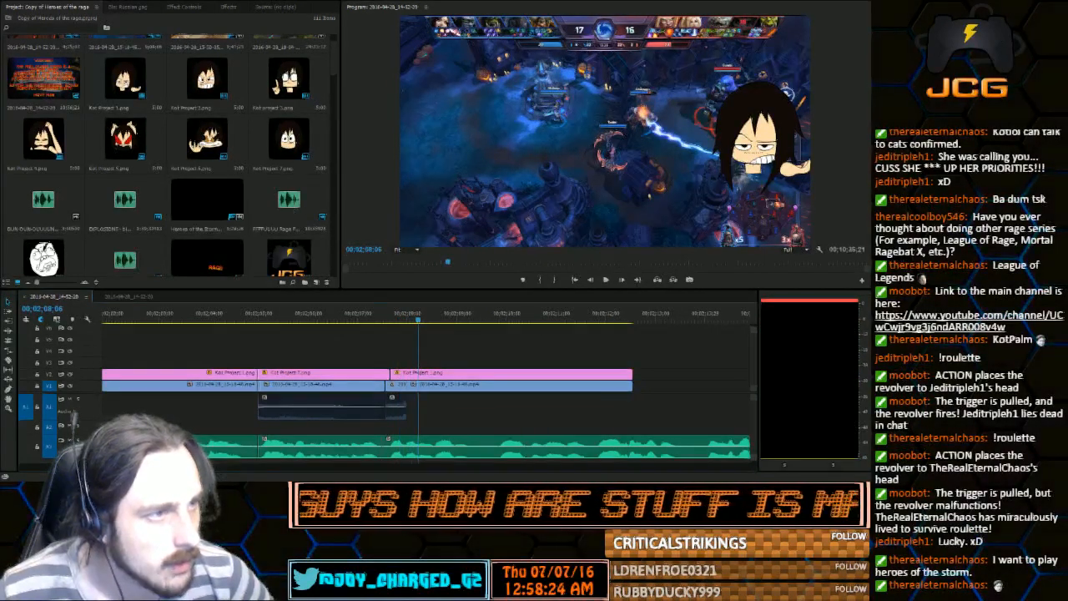
double_click(578, 179)
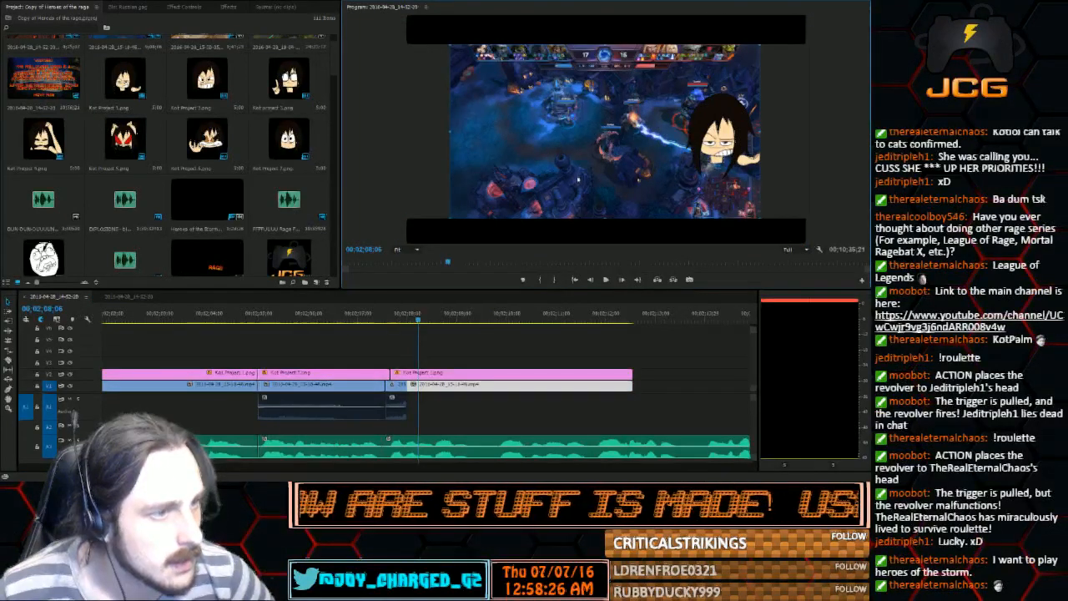
click(400, 319)
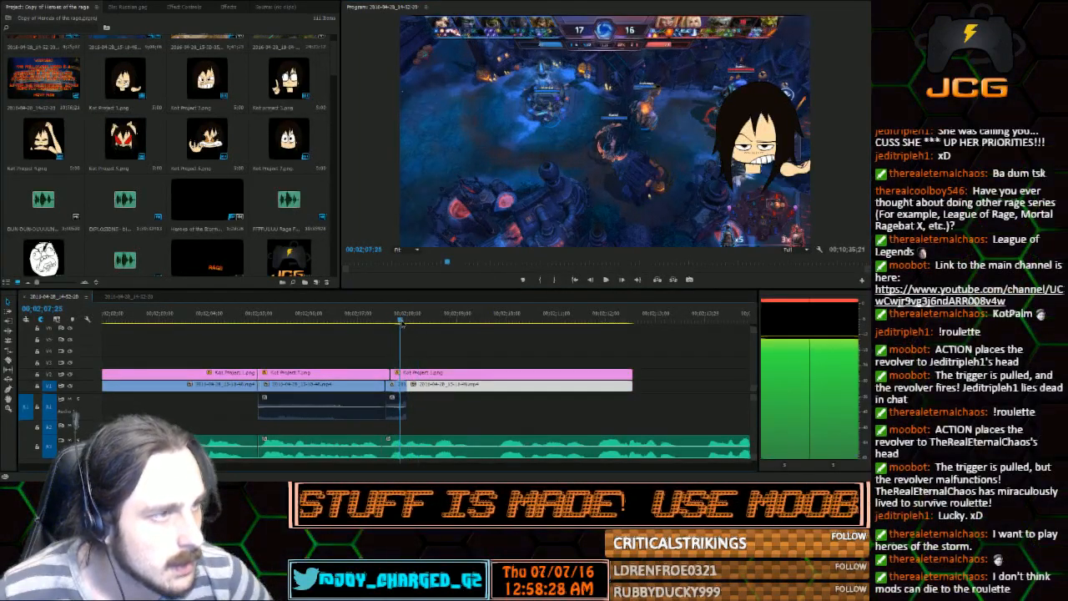
drag(401, 323, 423, 320)
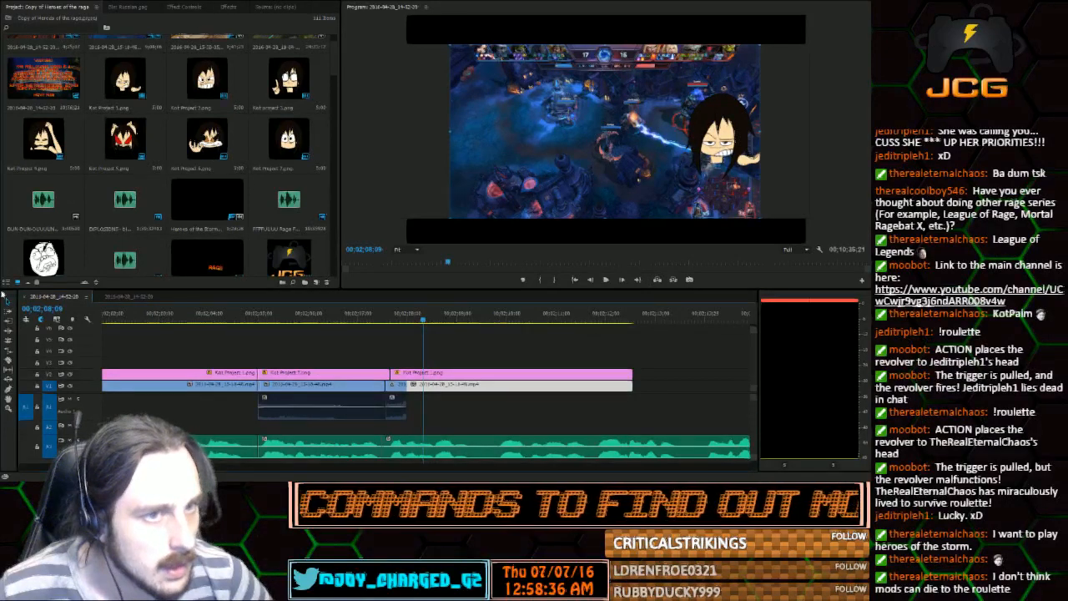
Split the still gameplay clip on the first video track at 00;02;08;09 and at 00;02;09;05
click(9, 361)
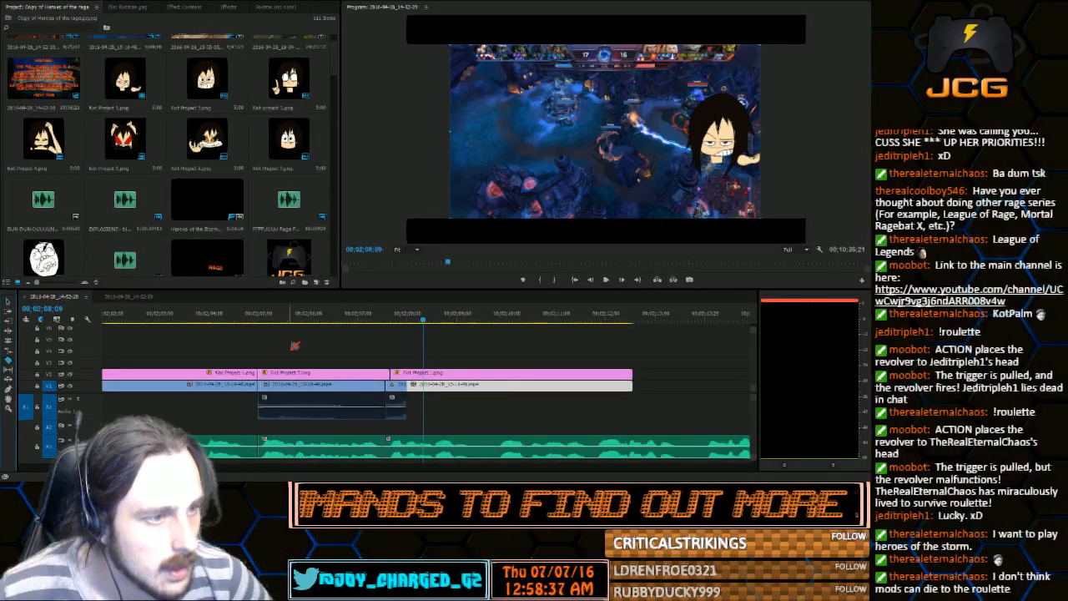
click(424, 386)
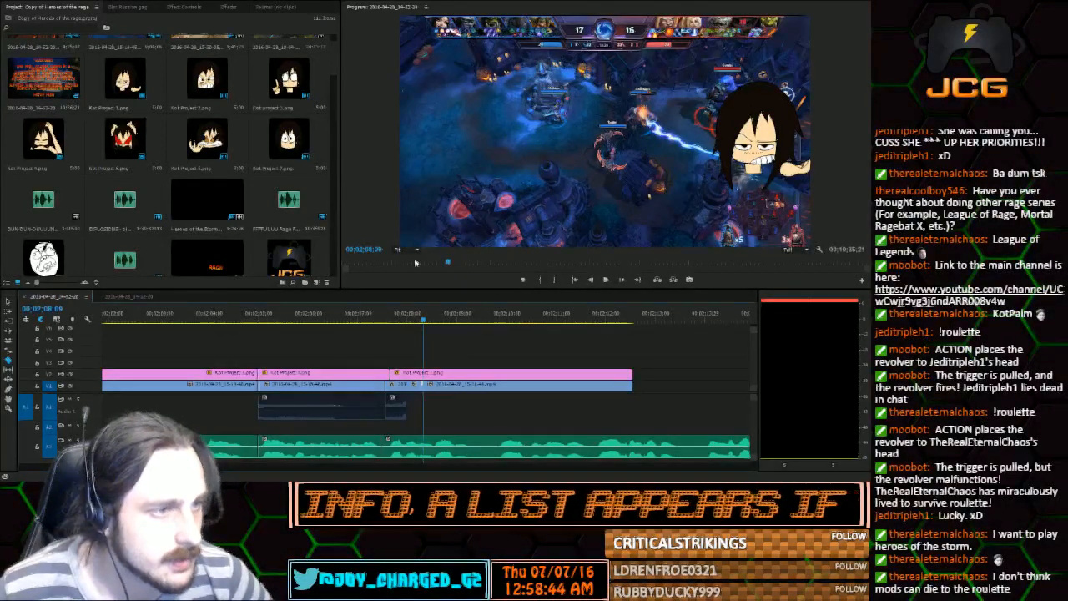
drag(422, 314, 465, 315)
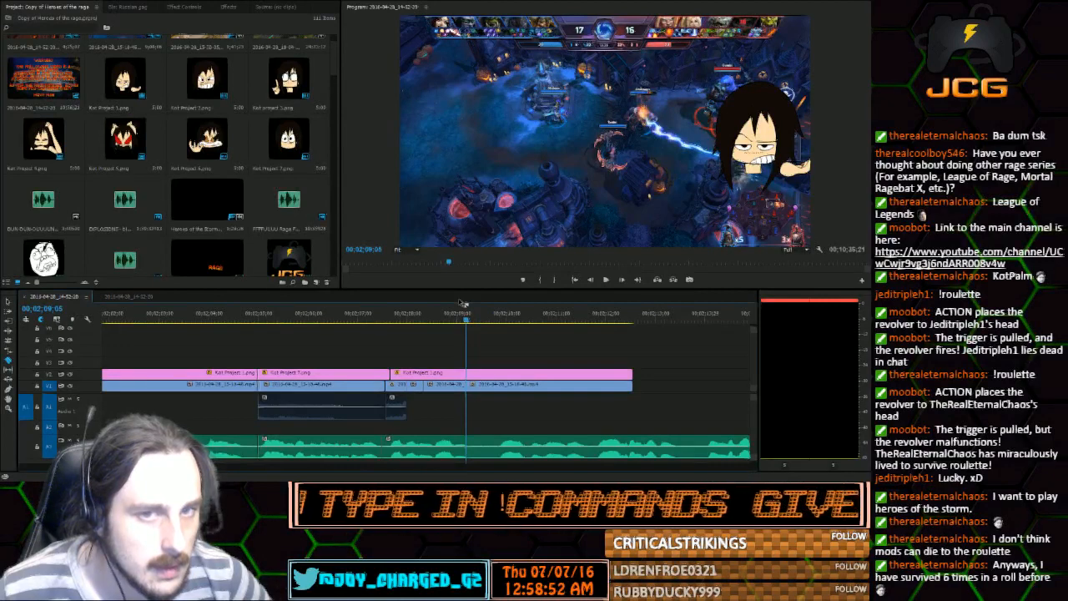
click(8, 303)
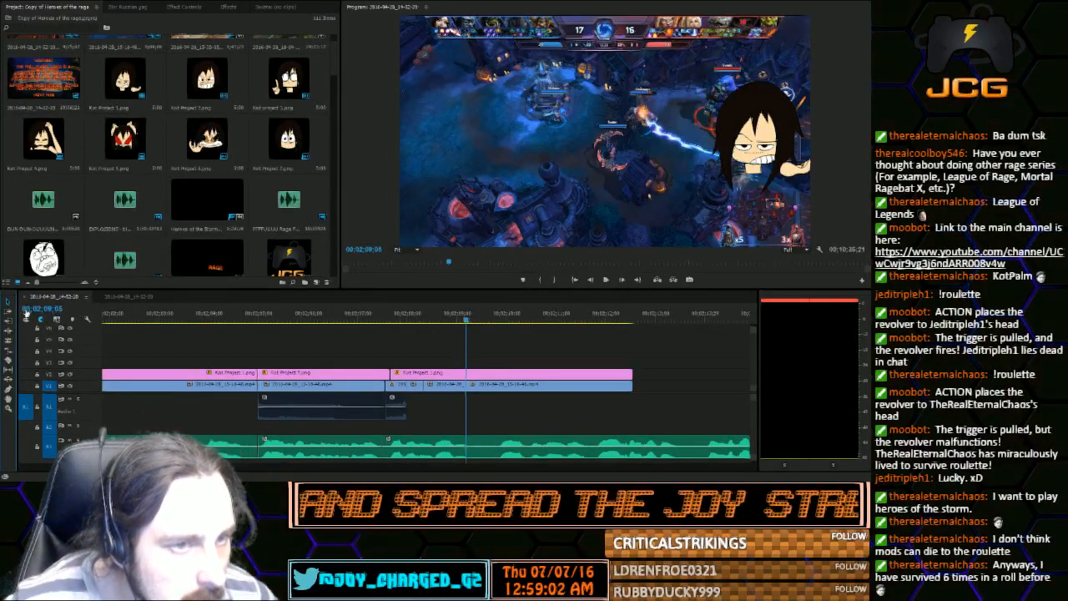
Turn on Scale keyframing at 00;02;08;09 for the short gameplay clip on the first video track
drag(428, 321, 424, 322)
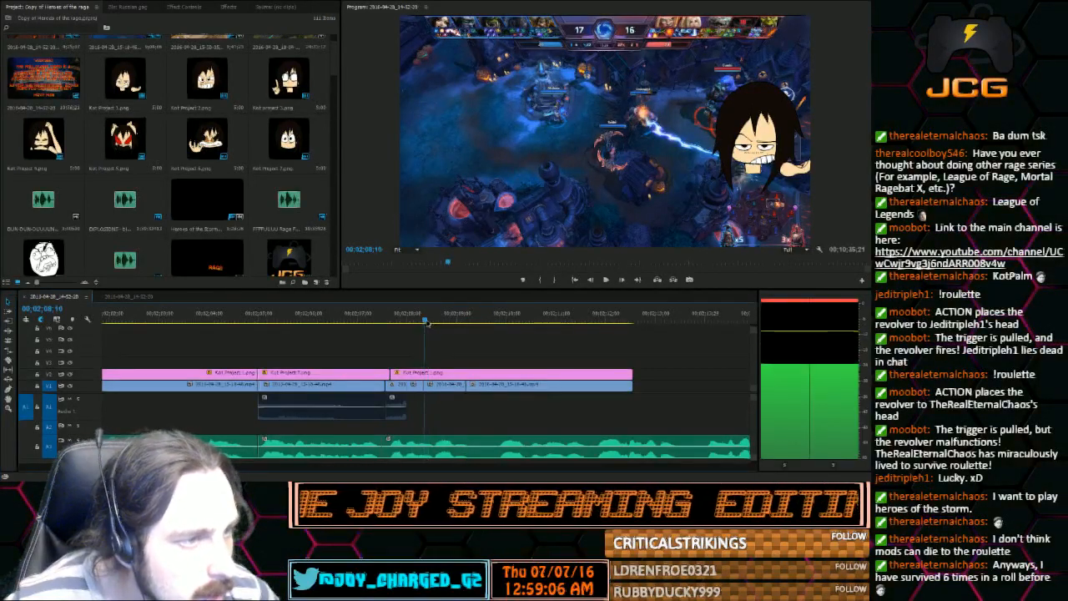
click(186, 7)
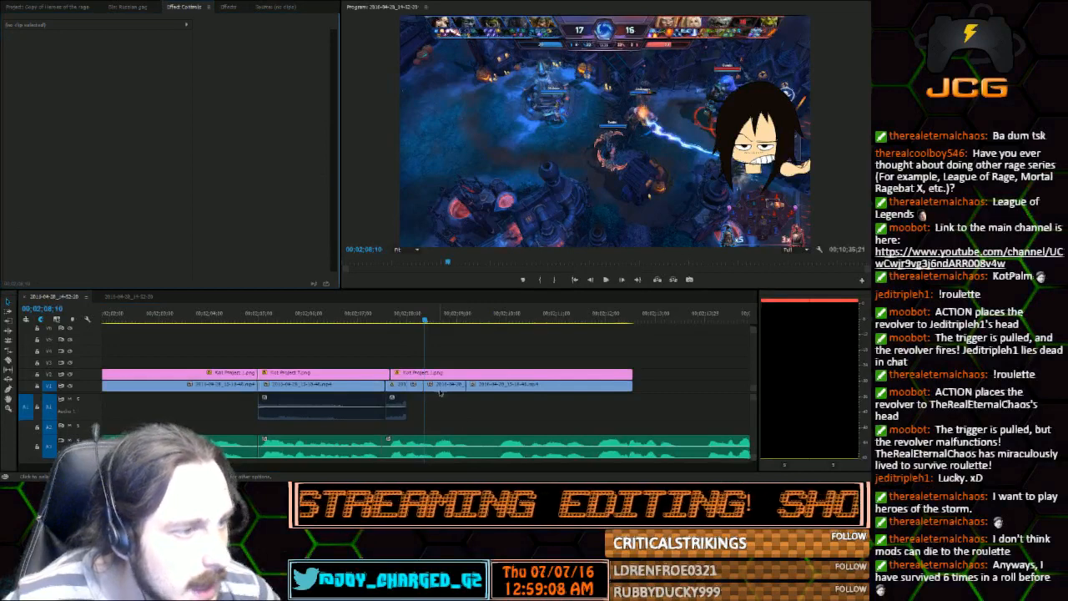
click(446, 384)
click(590, 280)
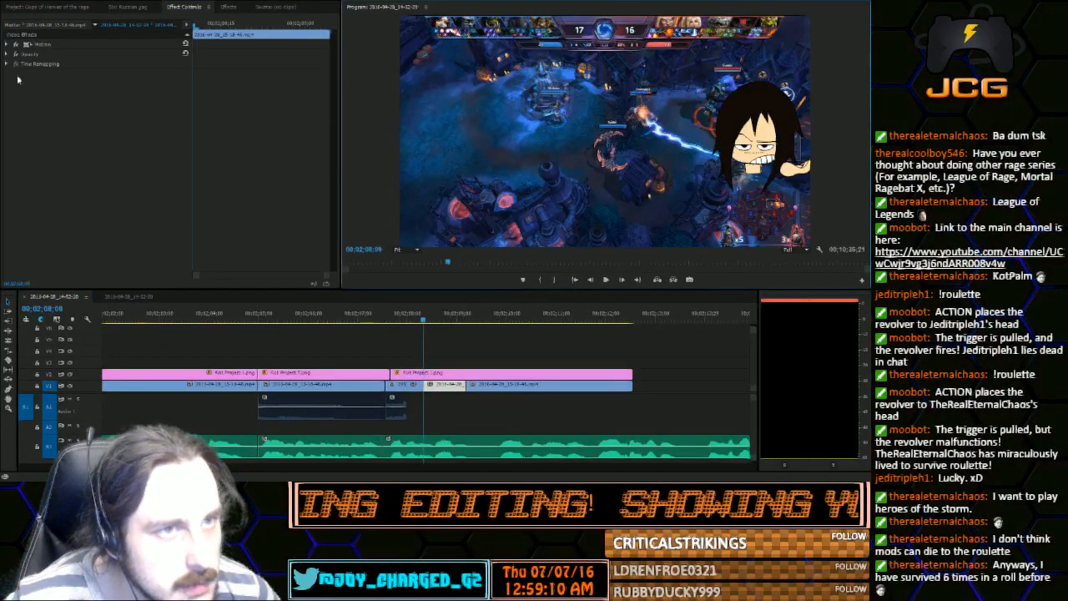
click(18, 44)
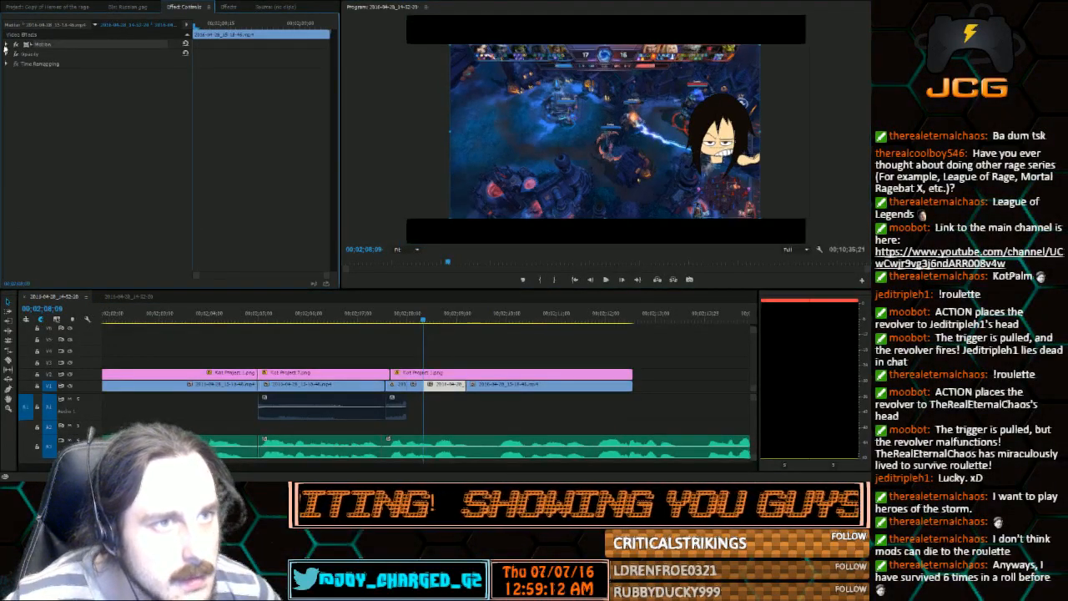
click(7, 44)
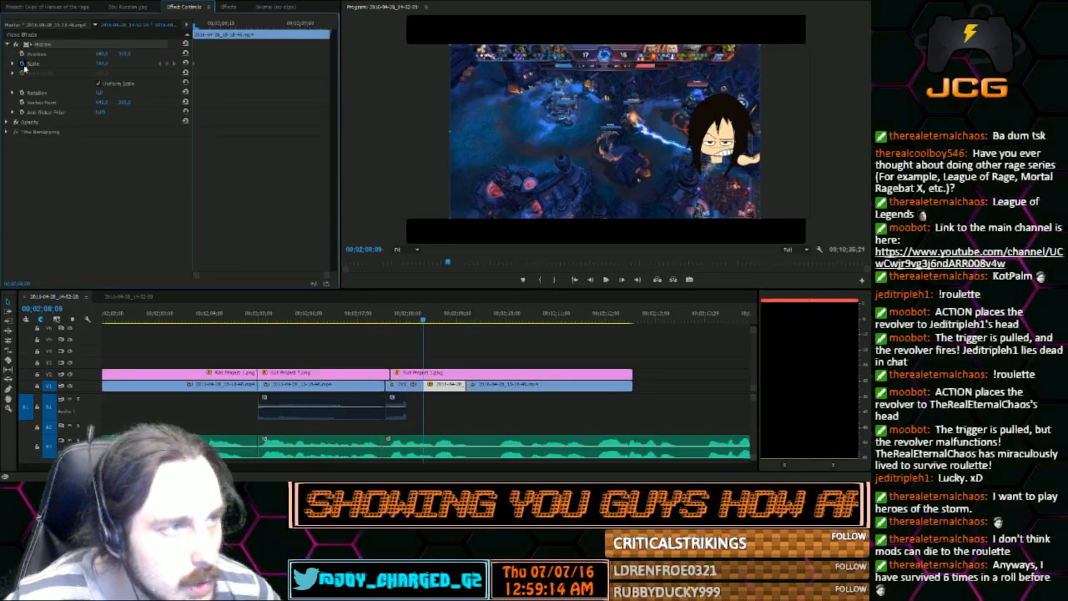
Add an enlarged Scale keyframe to the short gameplay clip at 00;02;08;20 to create a zoom-in on the fight
drag(420, 318, 441, 324)
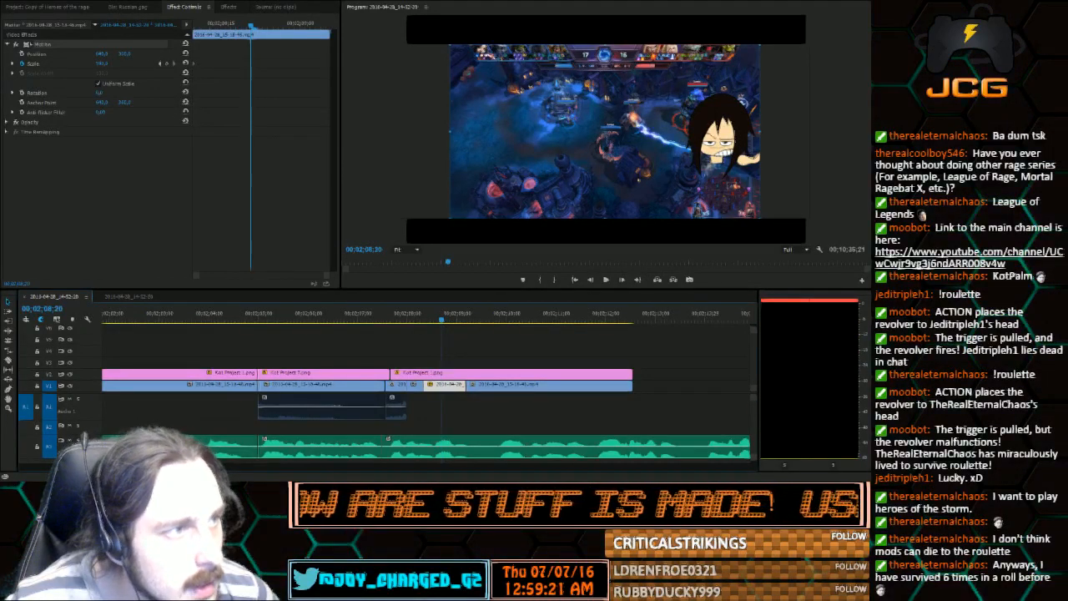
drag(761, 131, 867, 130)
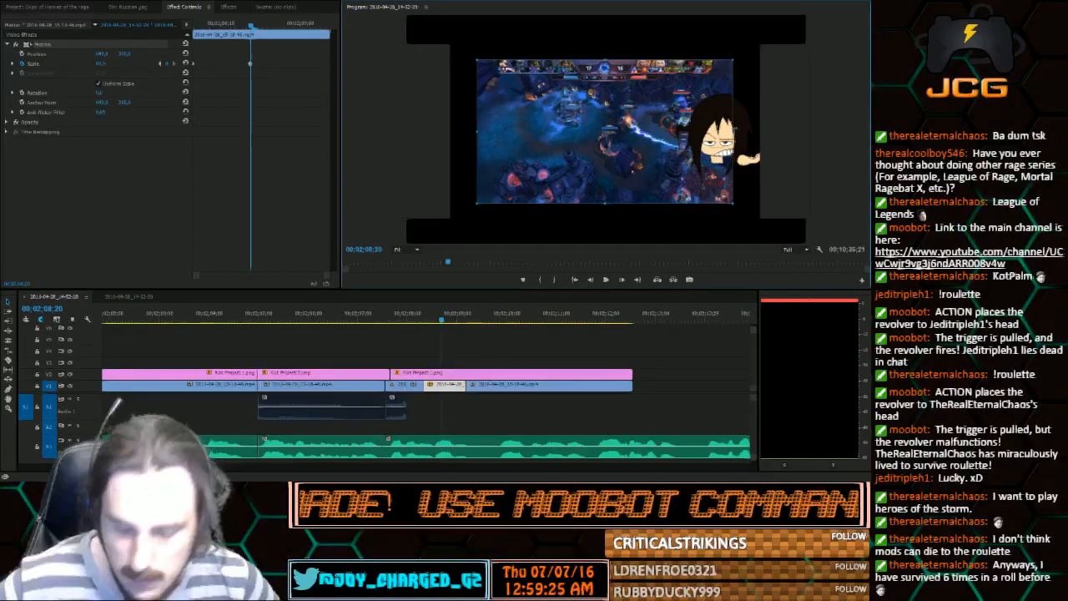
key(ctrl+z)
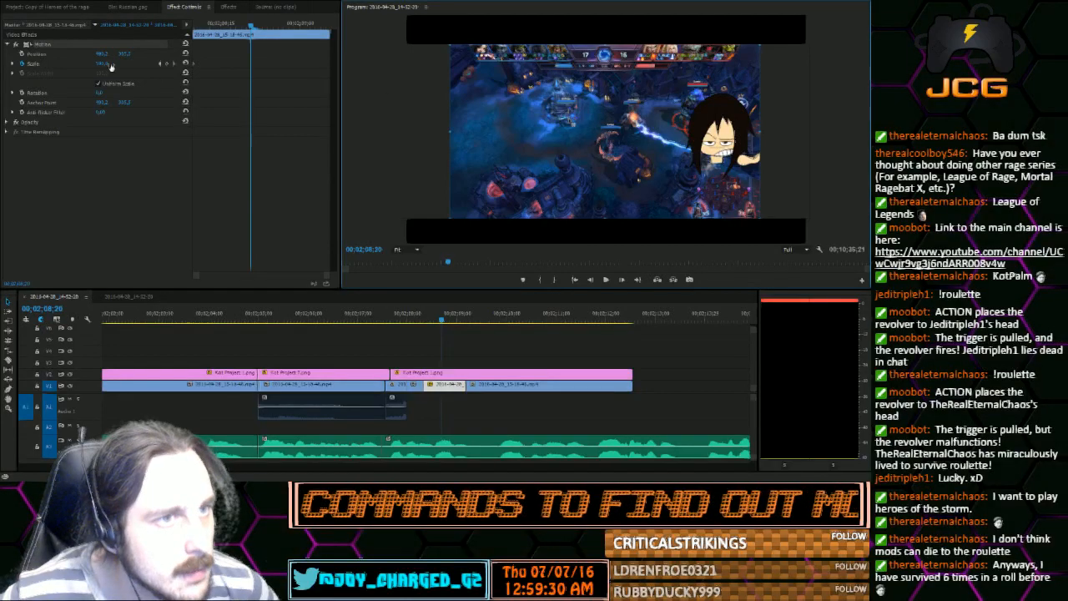
drag(106, 64, 310, 64)
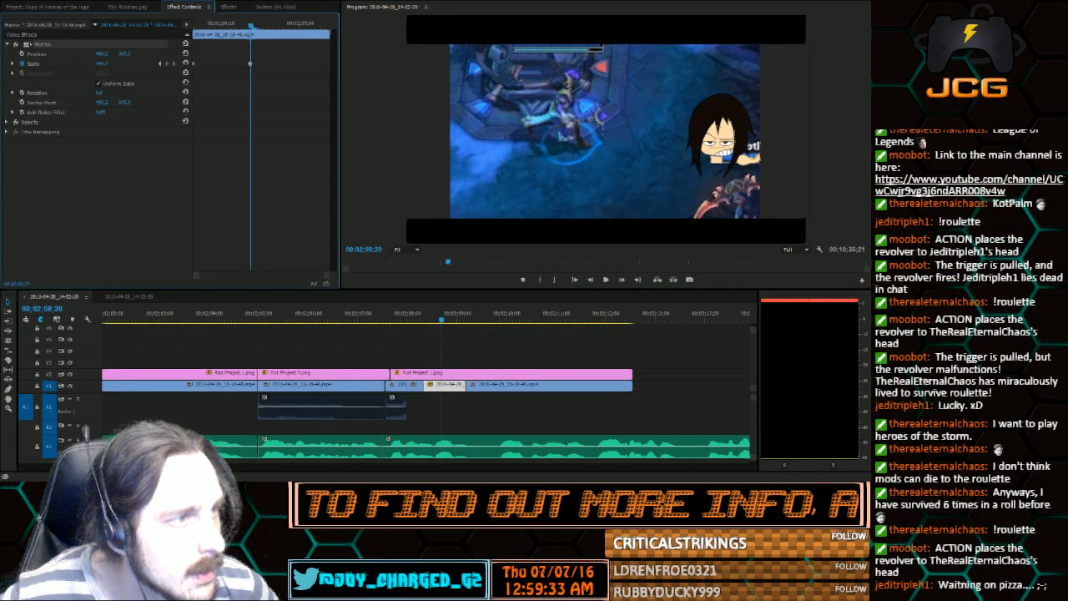
drag(310, 64, 190, 64)
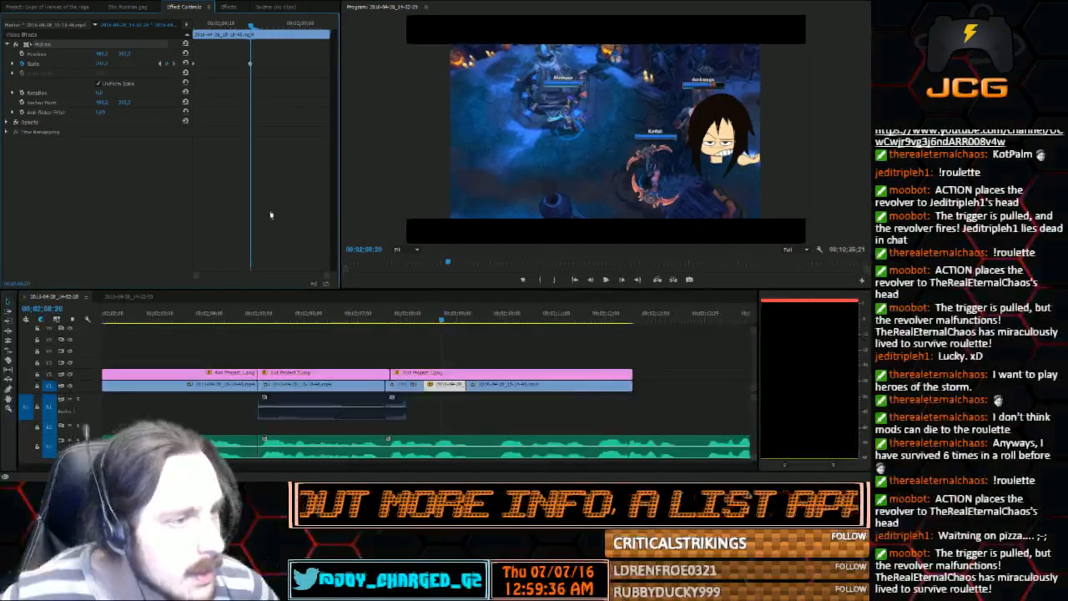
Play and scrub the gameplay zoom against the voice audio to check its timing and length
click(606, 279)
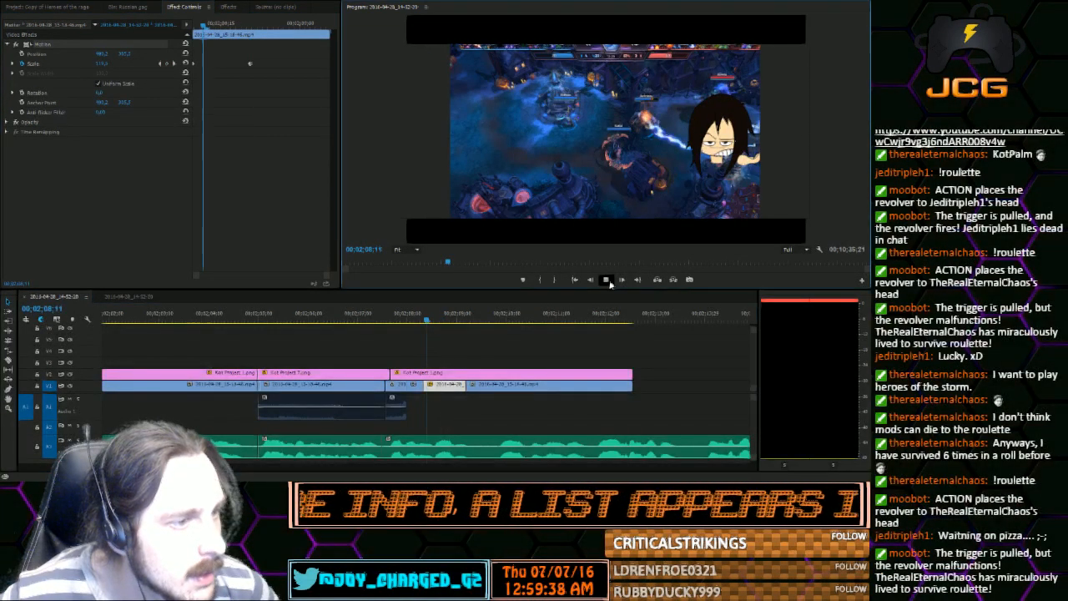
click(608, 282)
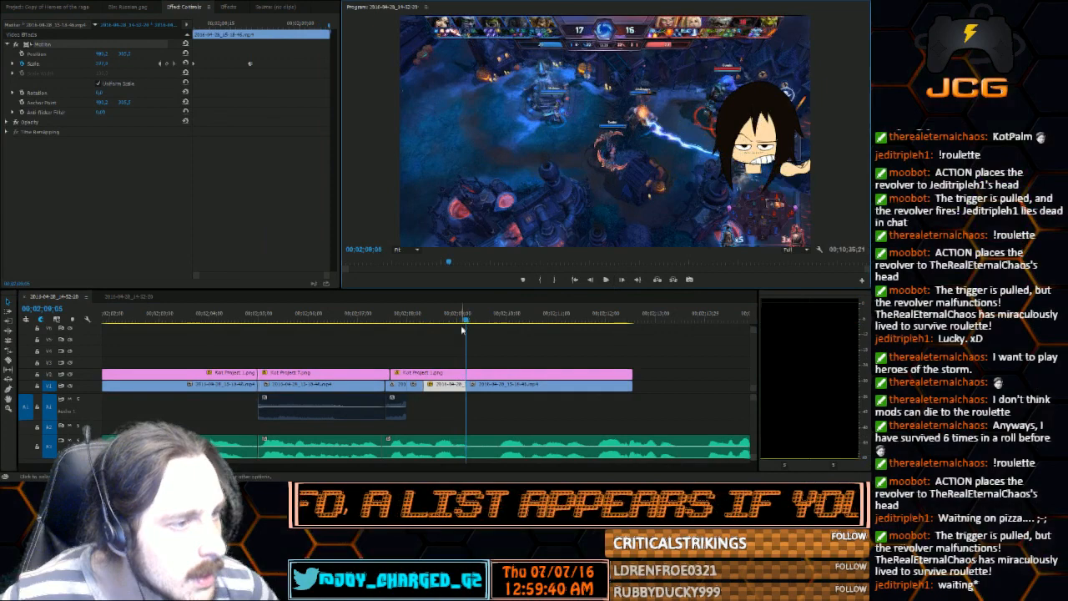
click(428, 319)
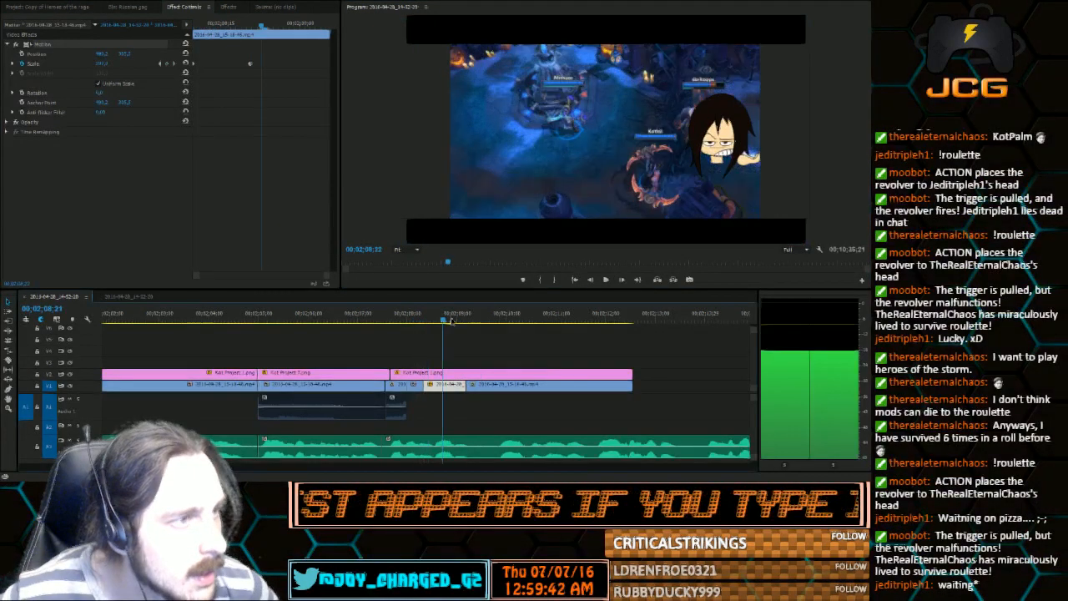
click(499, 320)
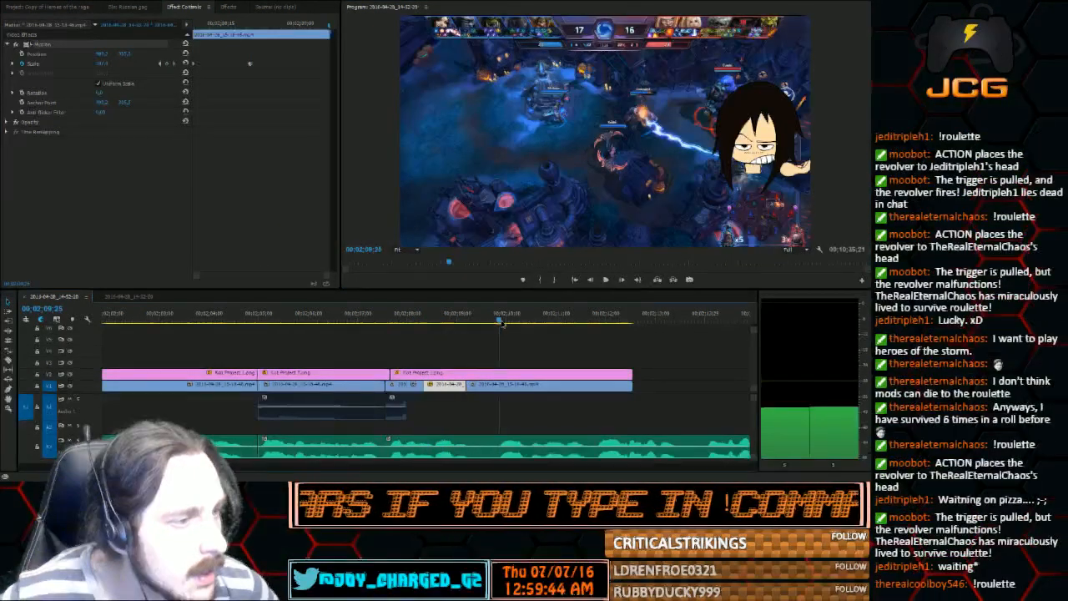
click(444, 321)
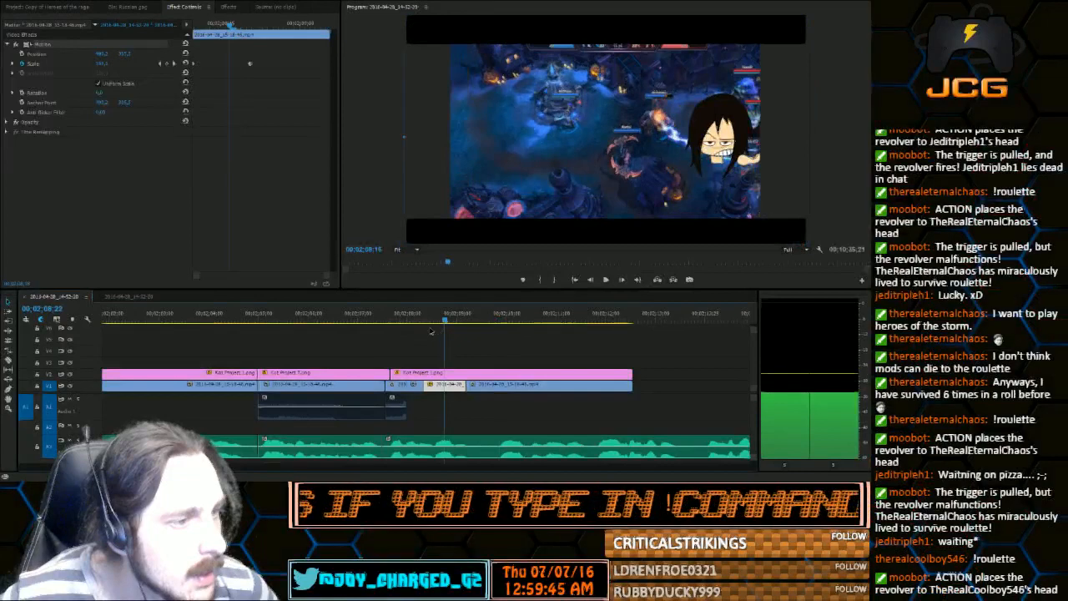
mouse_move(430, 332)
mouse_down()
mouse_move(439, 336)
mouse_move(395, 339)
mouse_move(448, 341)
mouse_up()
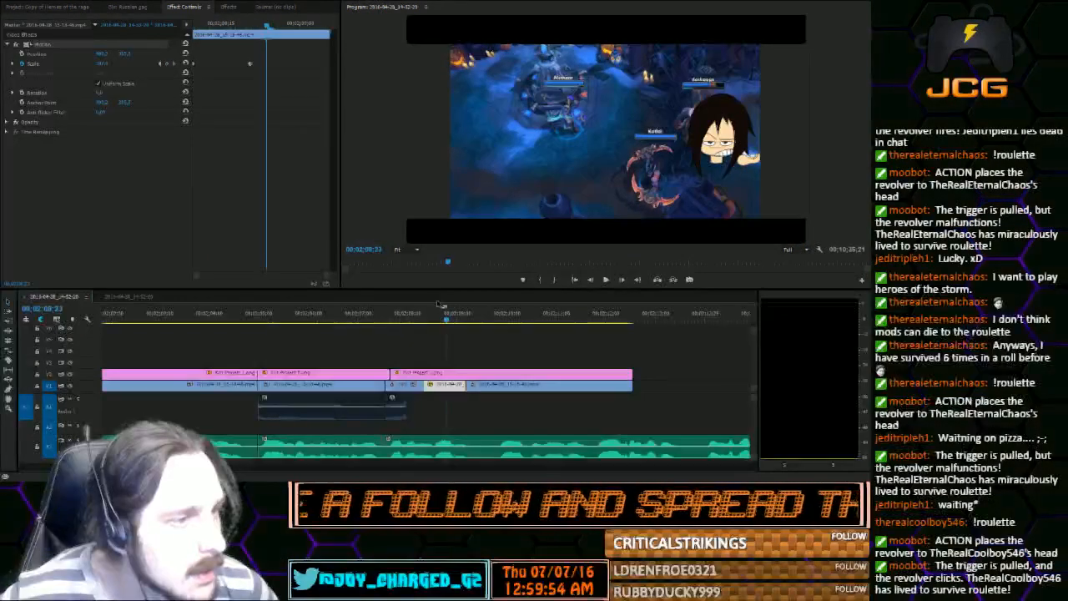
Roll the cut between the zoomed gameplay clip and the following still gameplay clip to 00;02;09;29
click(467, 321)
drag(468, 321, 506, 321)
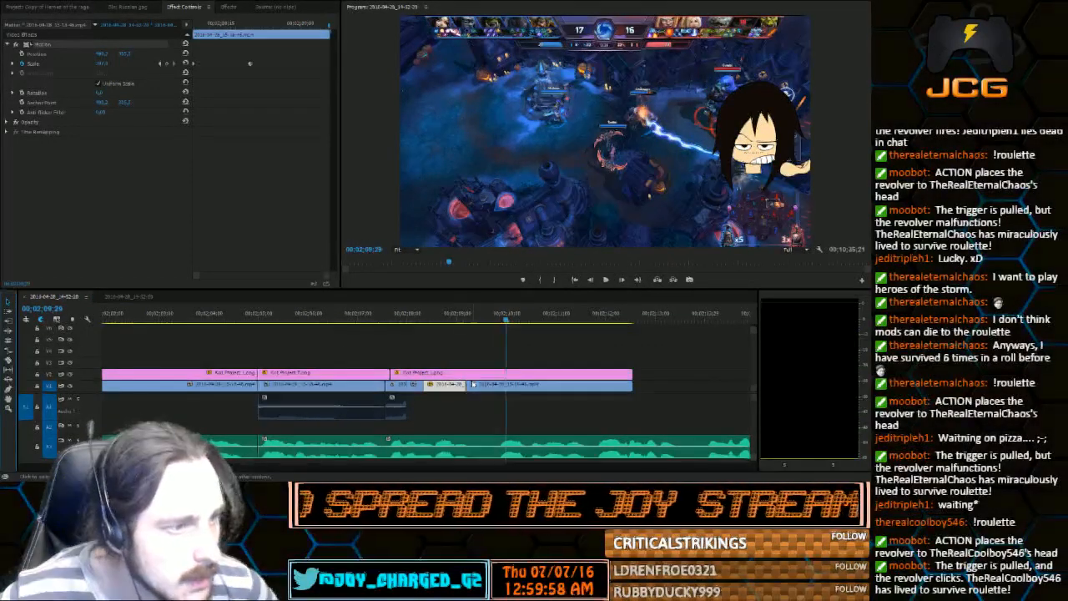
drag(473, 385, 506, 385)
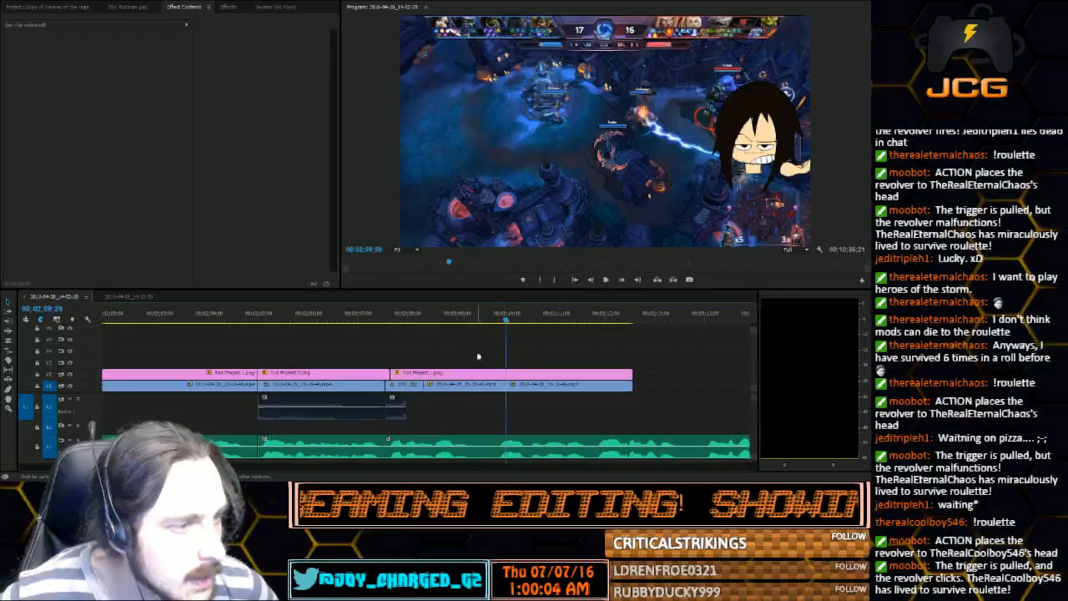
Play the lengthened zoom section and the following voice audio up to 00;02;14;24, browsing the project bin in between
click(419, 314)
click(605, 280)
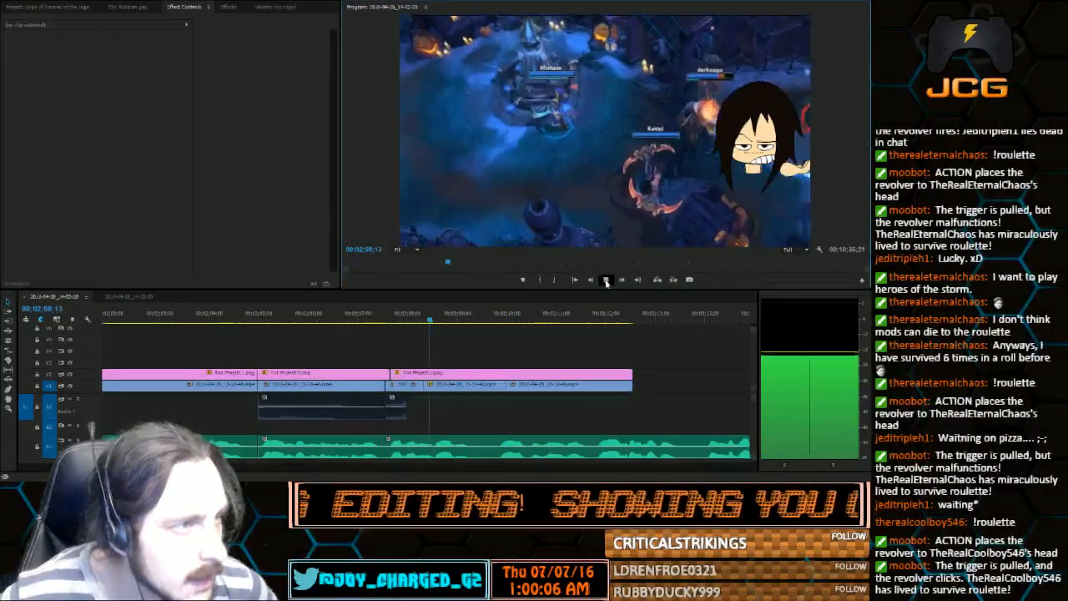
click(36, 6)
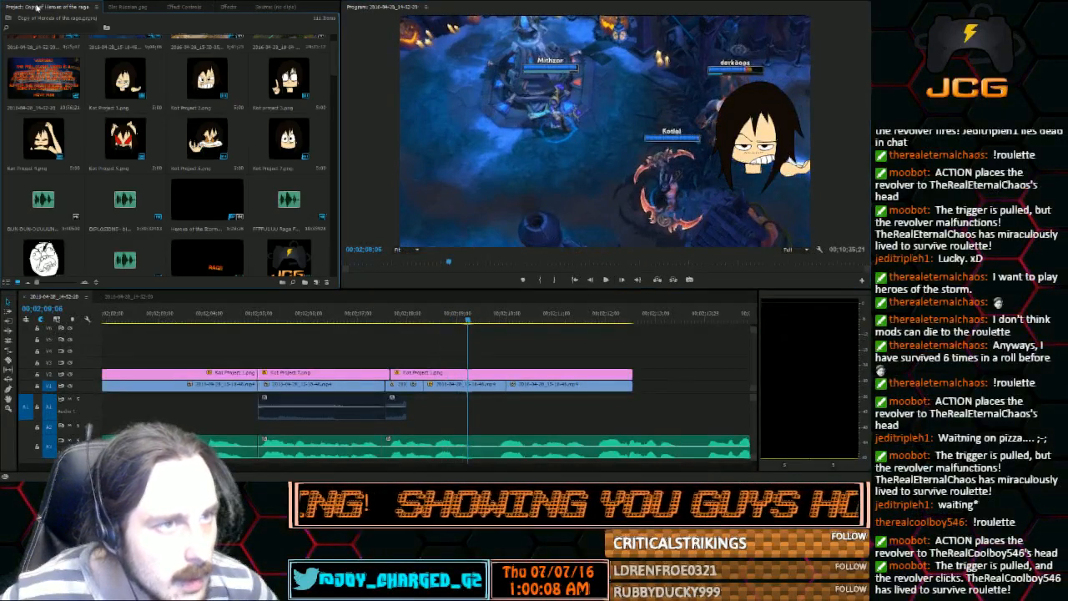
scroll(150, 197, down, 3)
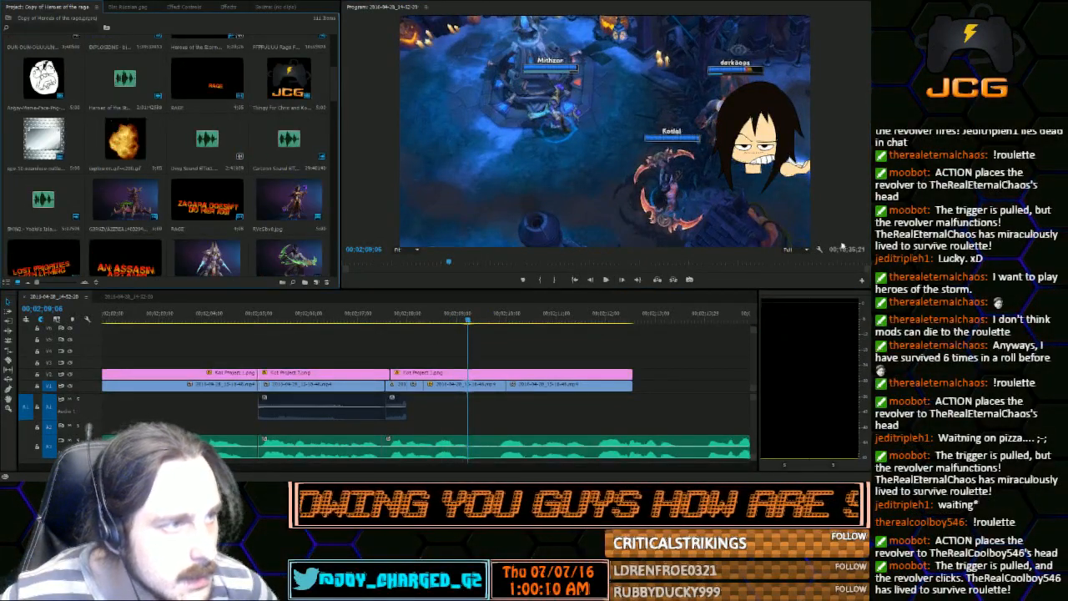
click(606, 280)
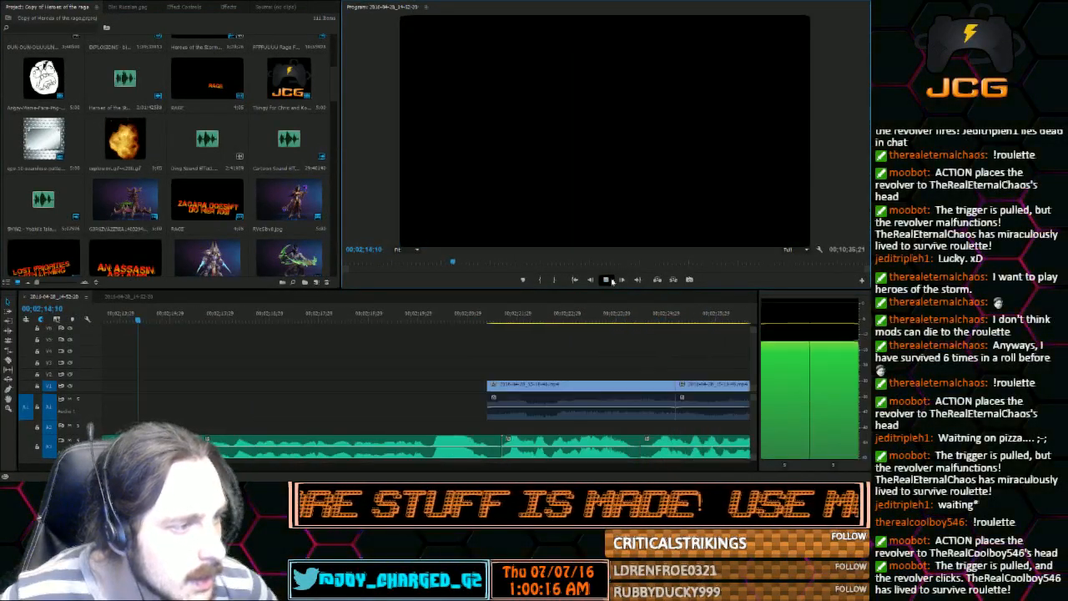
click(607, 281)
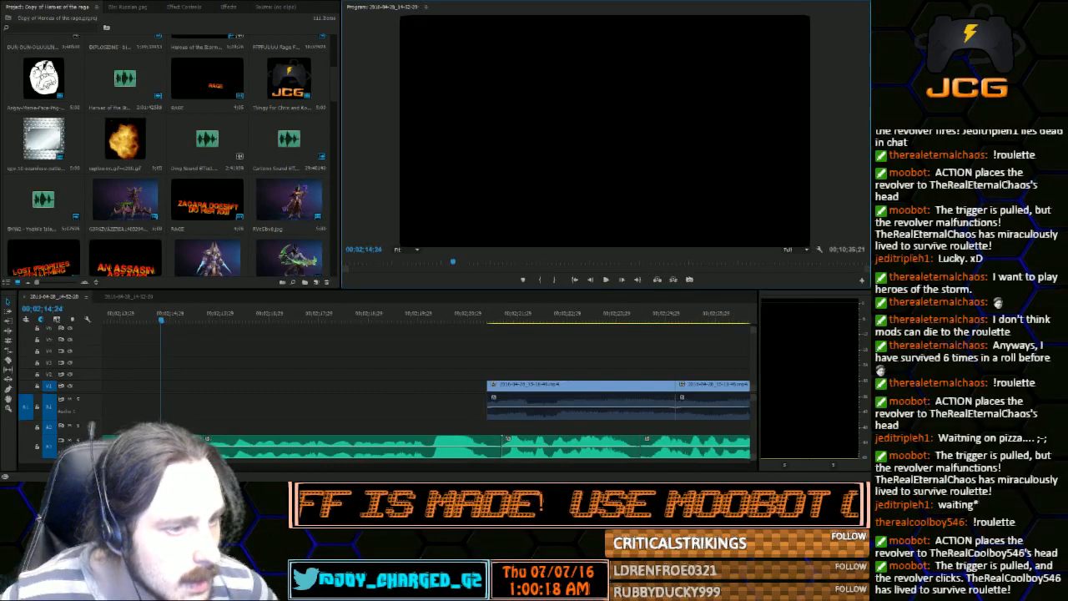
Move the later gameplay and voice clips further along the timeline, and extend the Kot Project image and still gameplay through the current voice audio
key(minus)
key(minus)
key(minus)
key(minus)
key(minus)
key(minus)
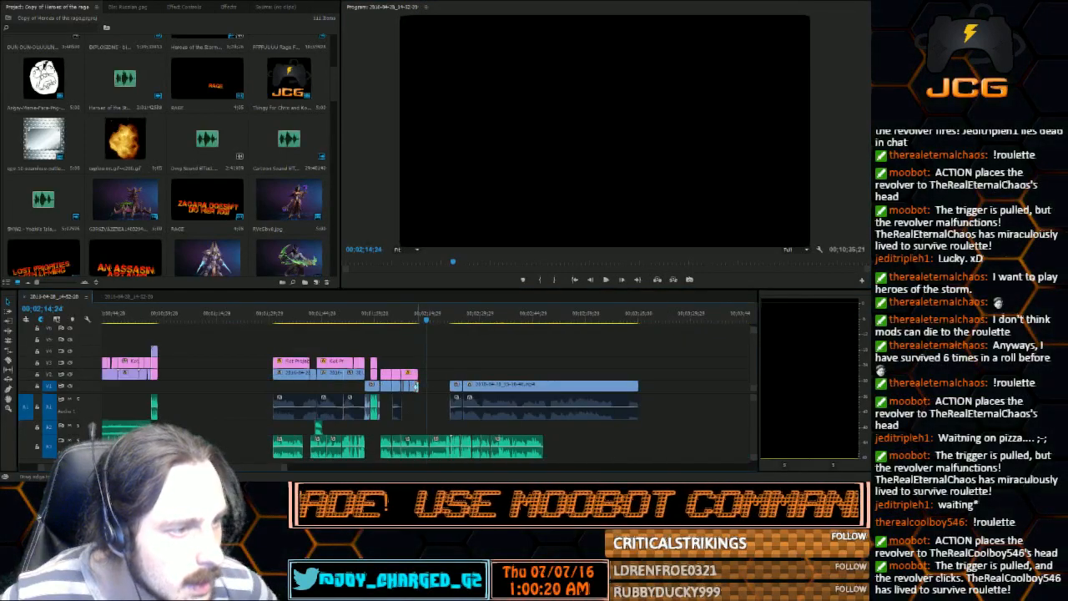
drag(416, 386, 633, 453)
drag(537, 389, 578, 390)
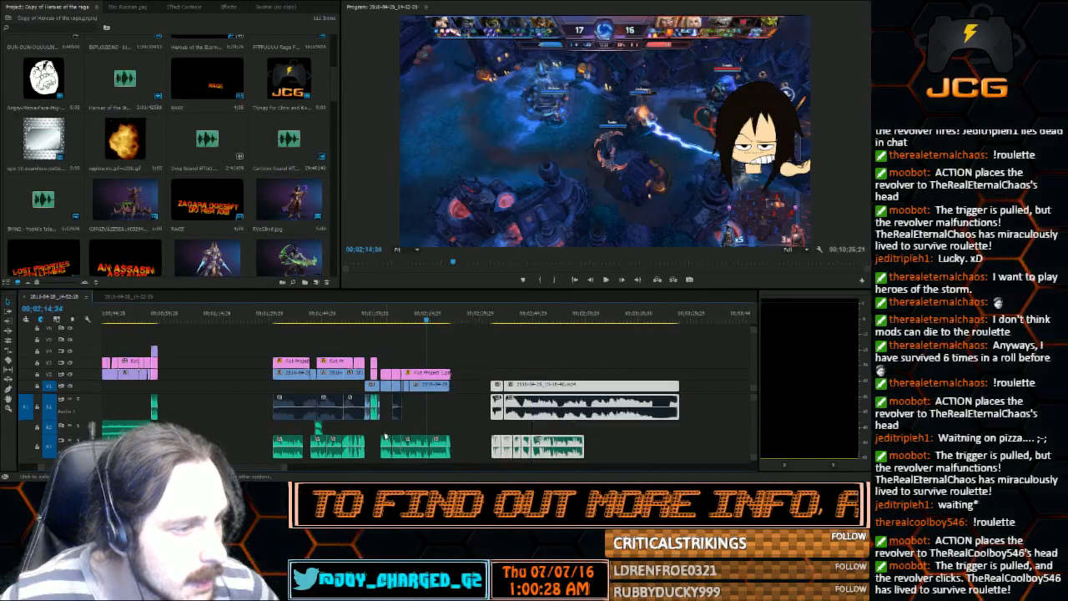
Scrub the extended still gameplay section to 00;02;11;20 to find where the voice audio needs an extra image
drag(286, 468, 201, 468)
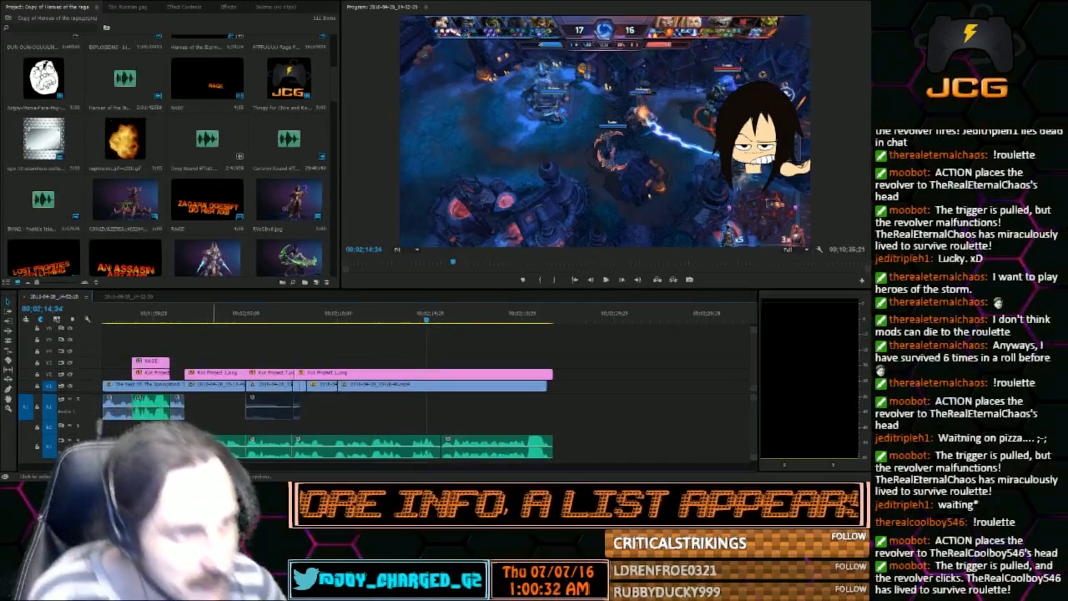
click(328, 321)
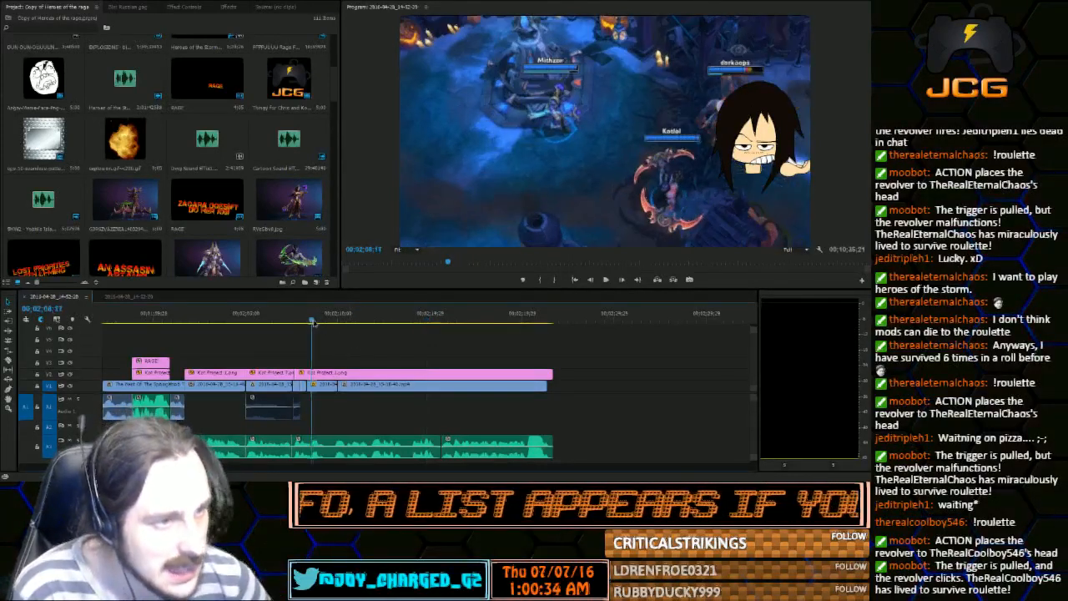
drag(329, 327, 369, 339)
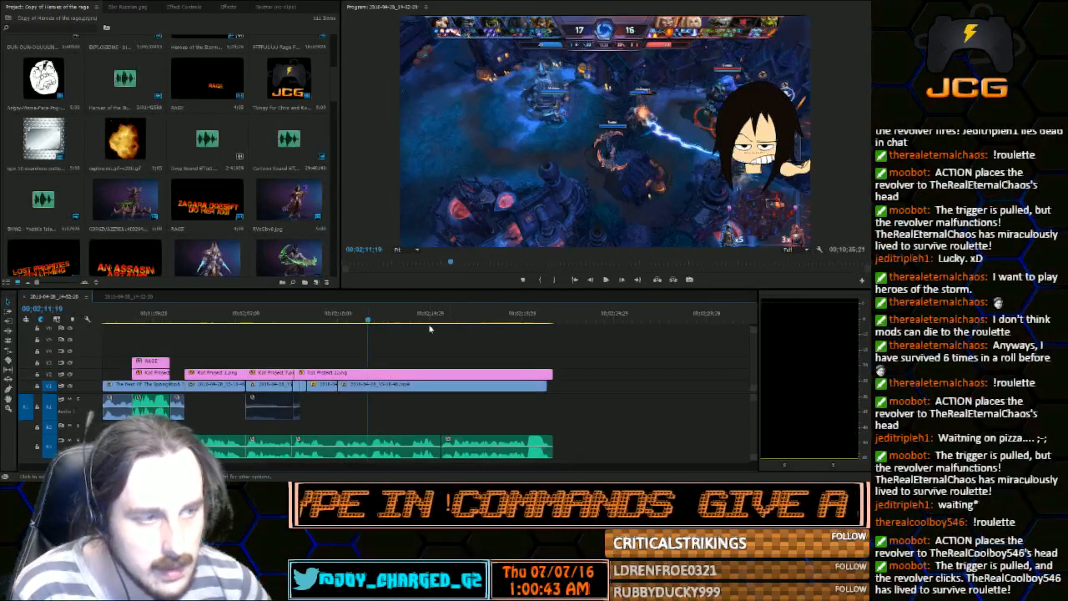
mouse_move(367, 320)
mouse_down()
mouse_move(314, 320)
mouse_move(368, 324)
mouse_up()
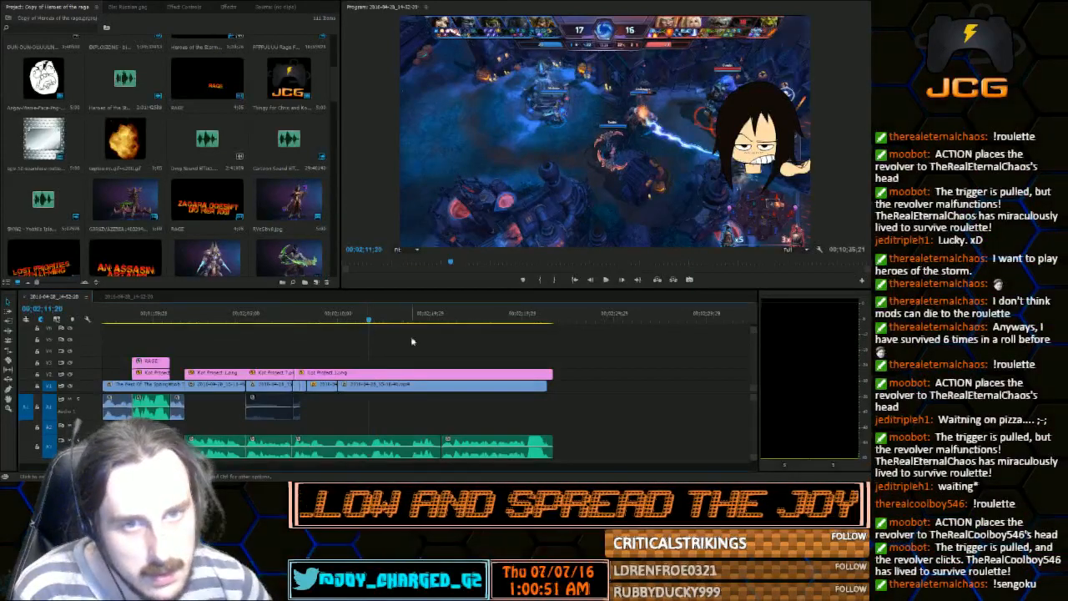
Look through the project bin for a suitable image and import the green thumbs-up picture into the project
scroll(196, 191, down, 5)
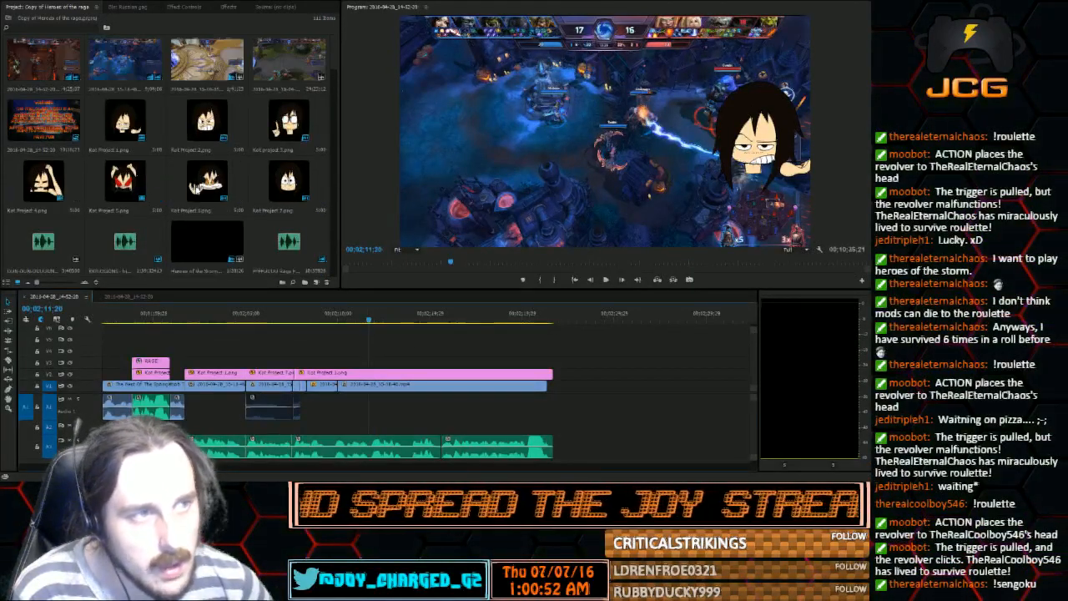
scroll(197, 191, down, 8)
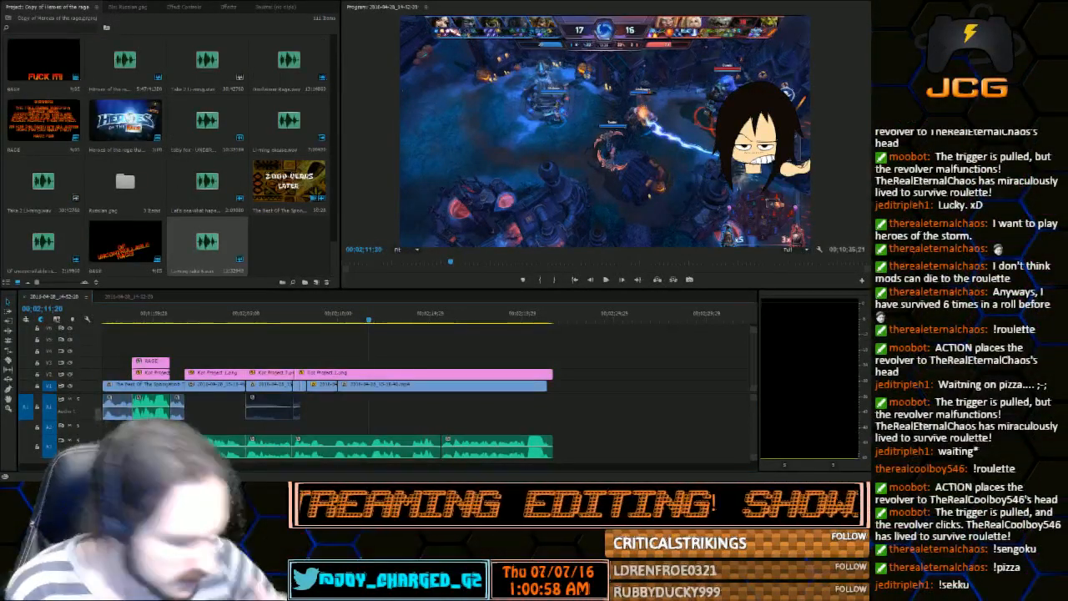
key(alt+Tab)
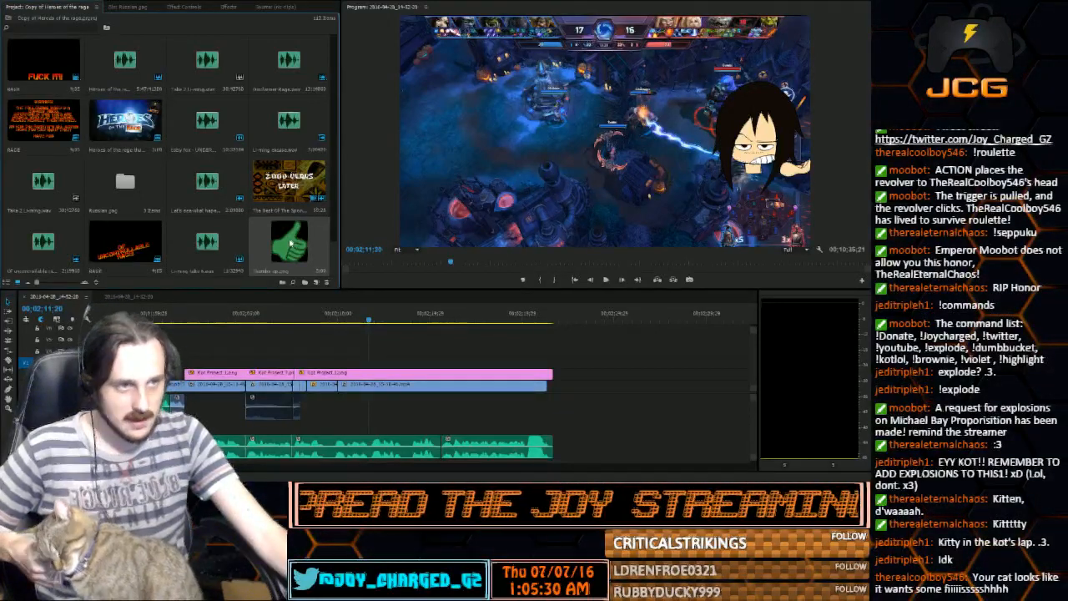
Place the thumbs-up image on the third video track at 00;02;11;24, then shrink it and position it beside the character over the gameplay
mouse_move(378, 318)
mouse_down()
mouse_move(387, 320)
mouse_move(372, 321)
mouse_up()
drag(292, 243, 386, 360)
double_click(596, 181)
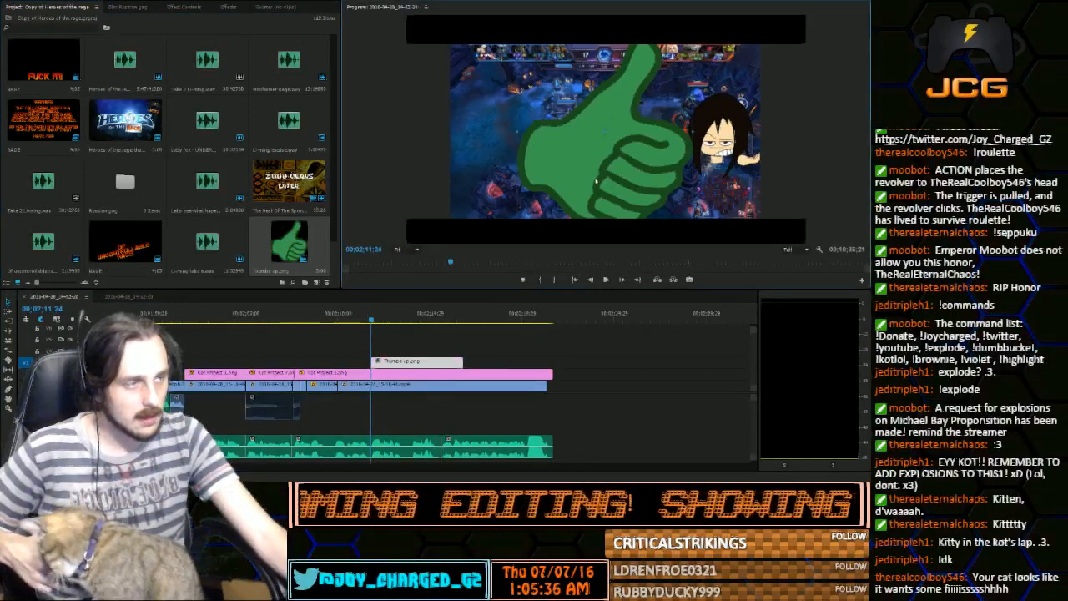
drag(596, 181, 573, 159)
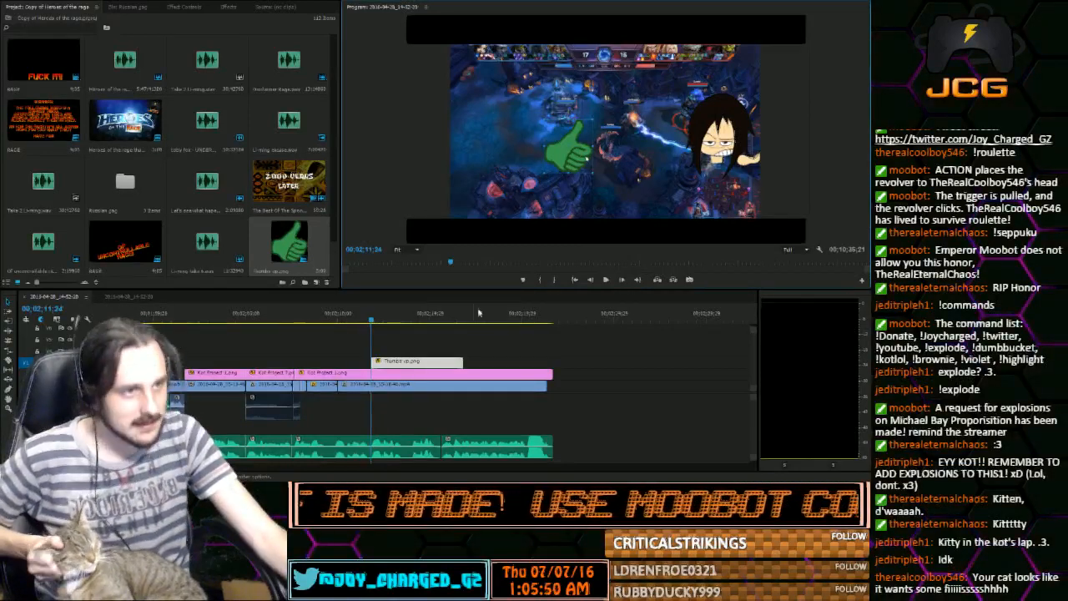
key(=)
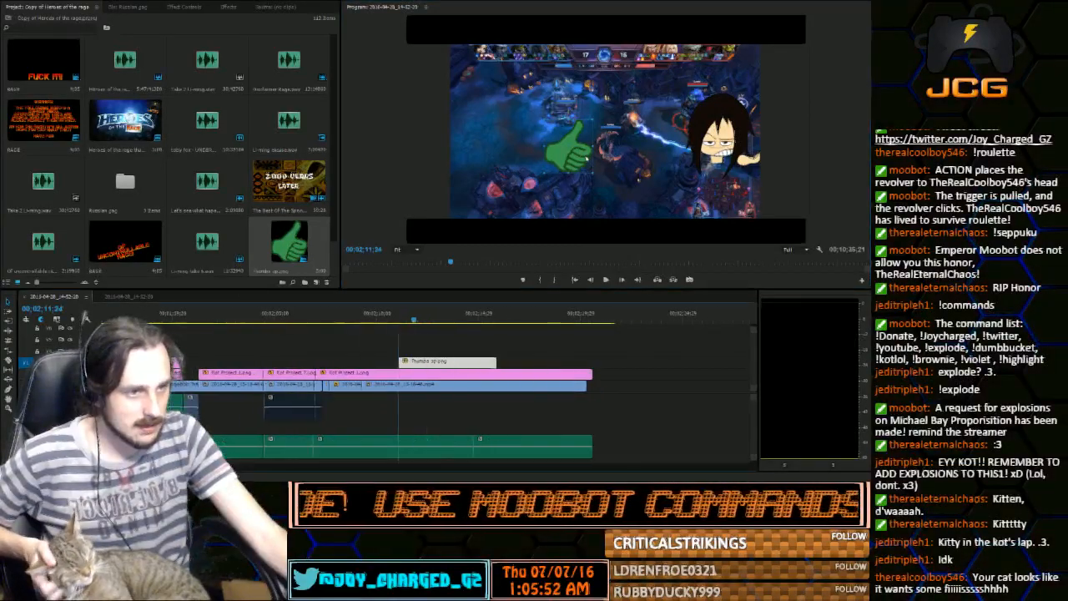
Move the thumbs-up clip to start at 00;02;12;13 and shorten it to about one and a half seconds
drag(430, 318, 454, 319)
drag(473, 319, 450, 327)
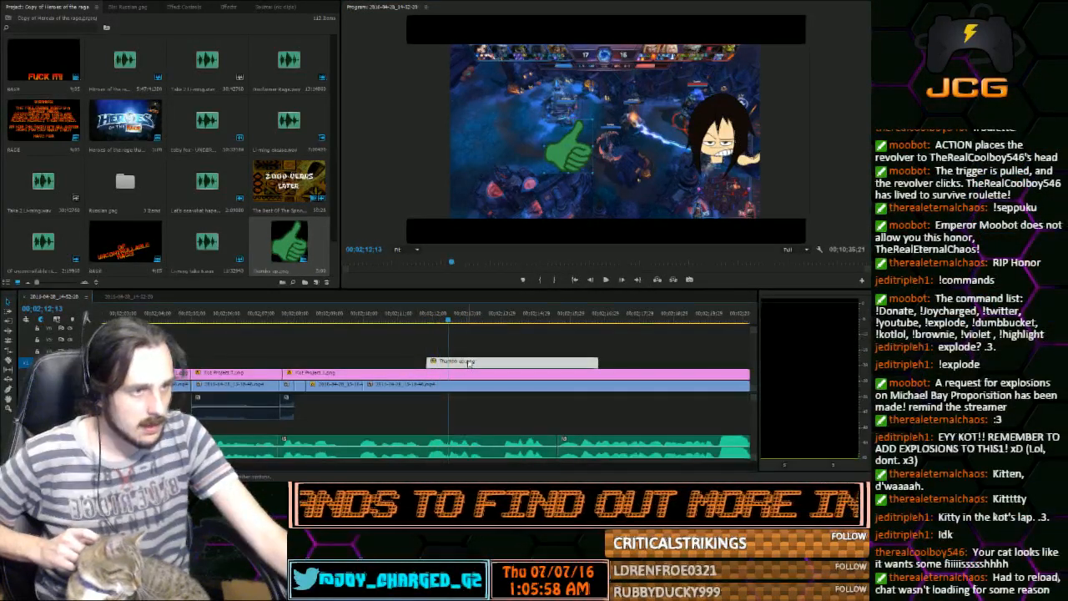
drag(469, 365, 491, 365)
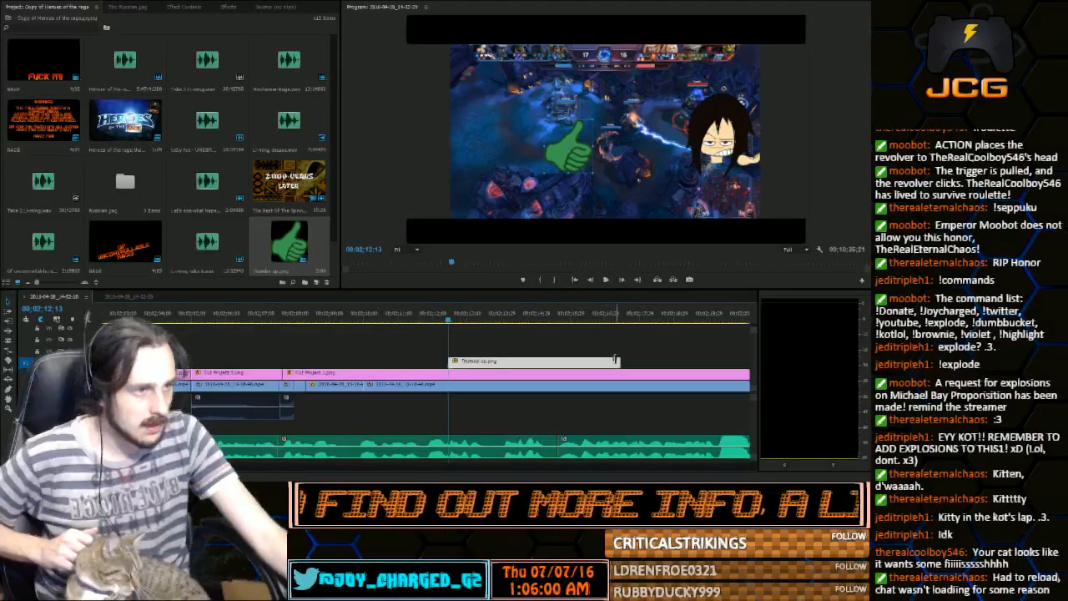
drag(619, 362, 499, 362)
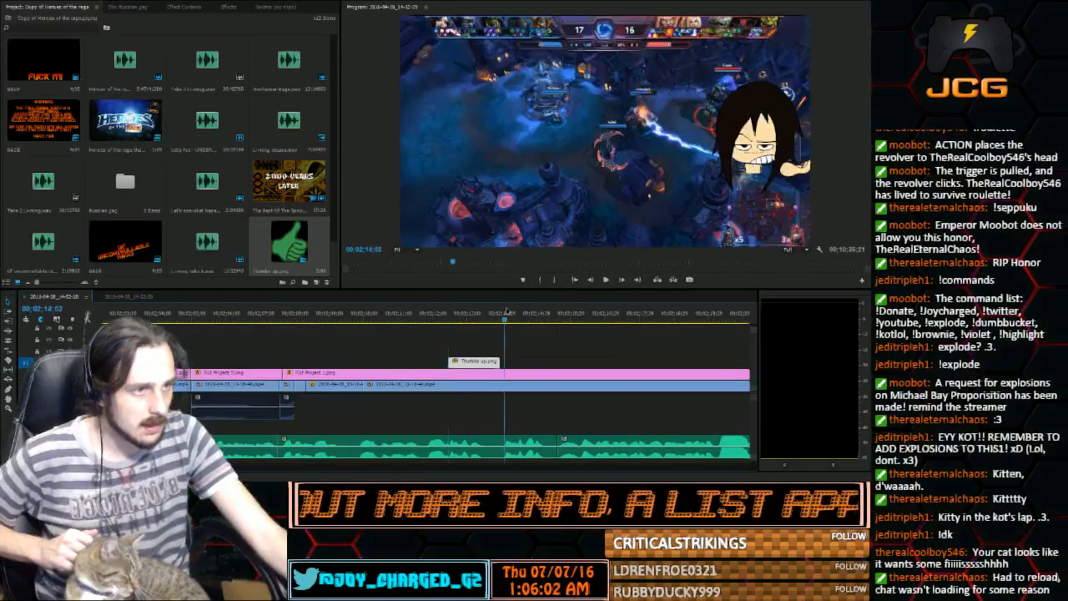
Play the voice audio past the thumbs-up clip and shift the clip's start to 00;02;13;12, keeping it short
key(space)
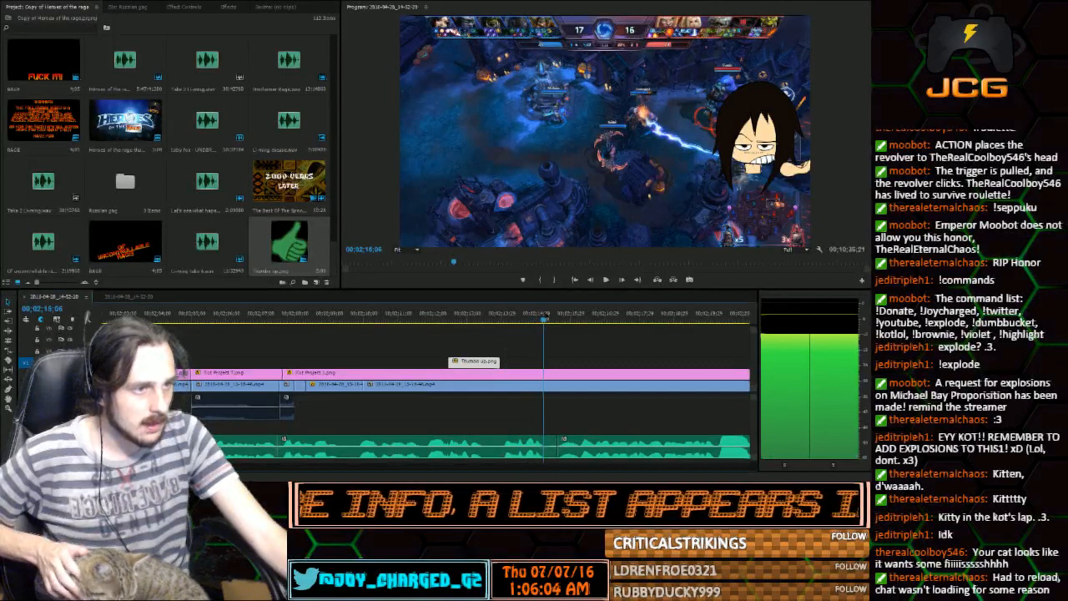
drag(591, 321, 546, 325)
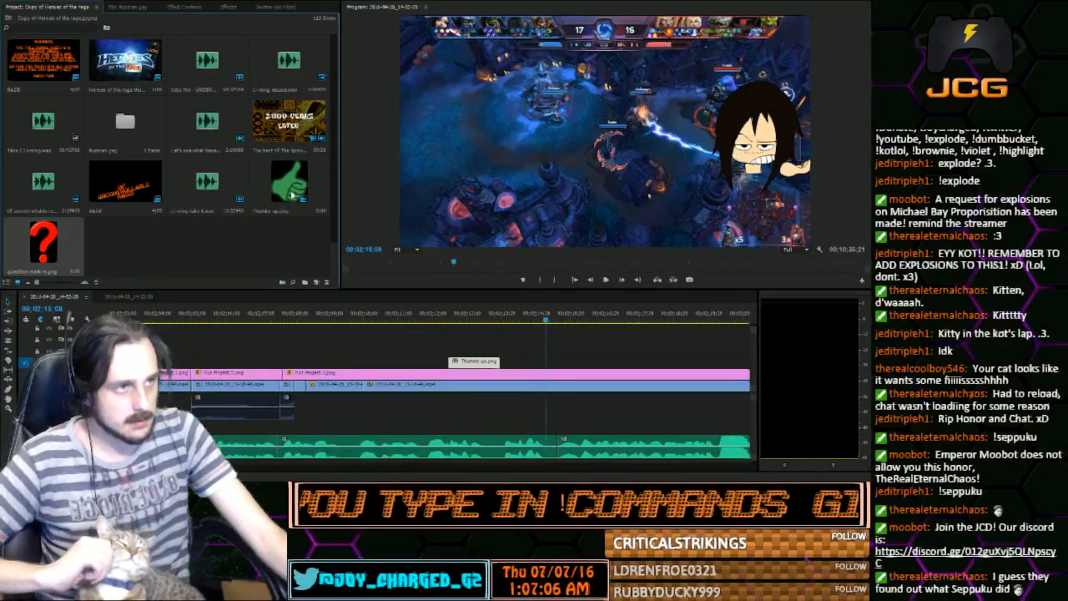
drag(453, 318, 505, 361)
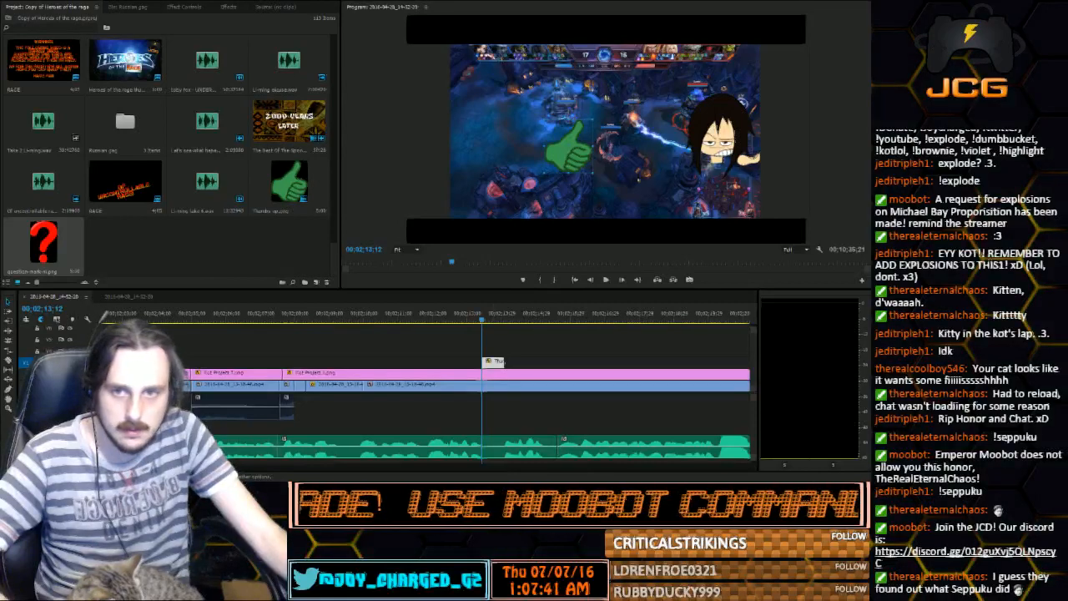
Place the ding sound effect under the thumbs-up clip at 00;02;13;12, shorten it to roughly the clip's length, and preview the section
drag(189, 282, 184, 274)
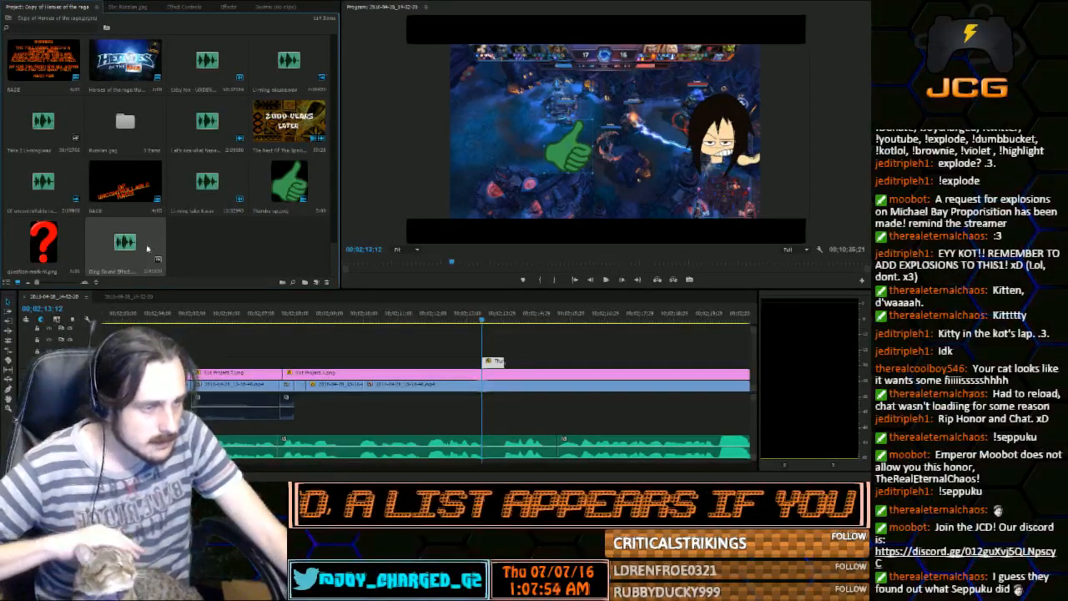
drag(147, 248, 490, 406)
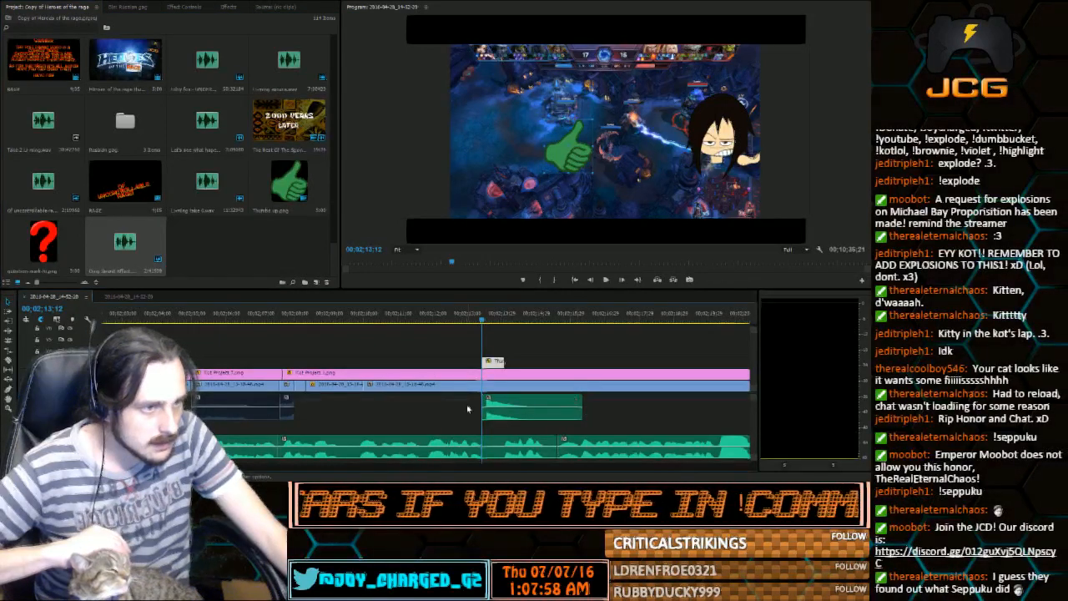
drag(483, 408, 487, 408)
drag(574, 405, 506, 407)
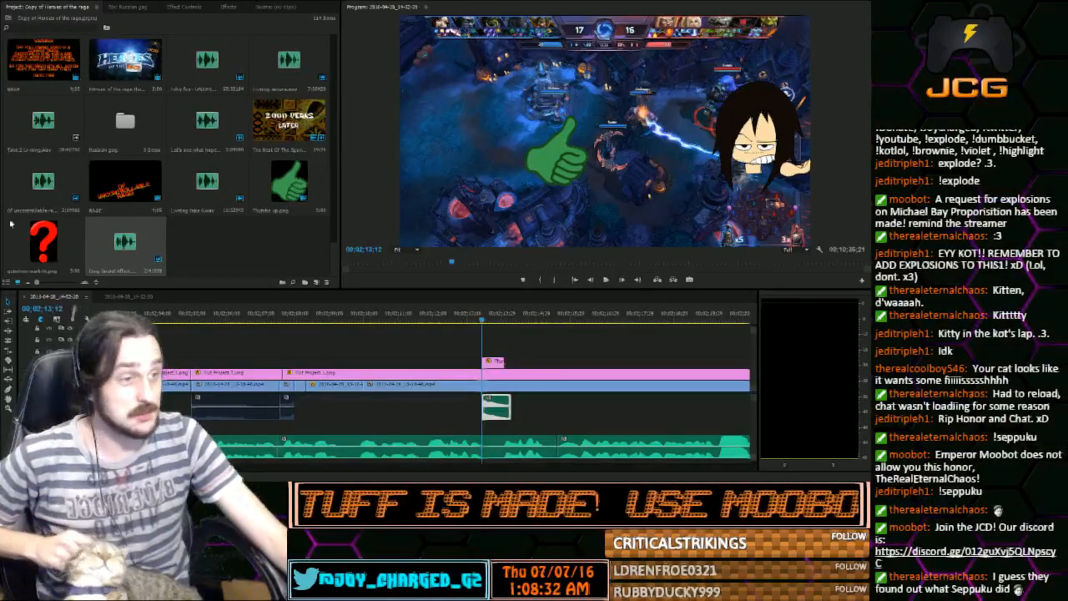
drag(461, 318, 464, 319)
click(607, 281)
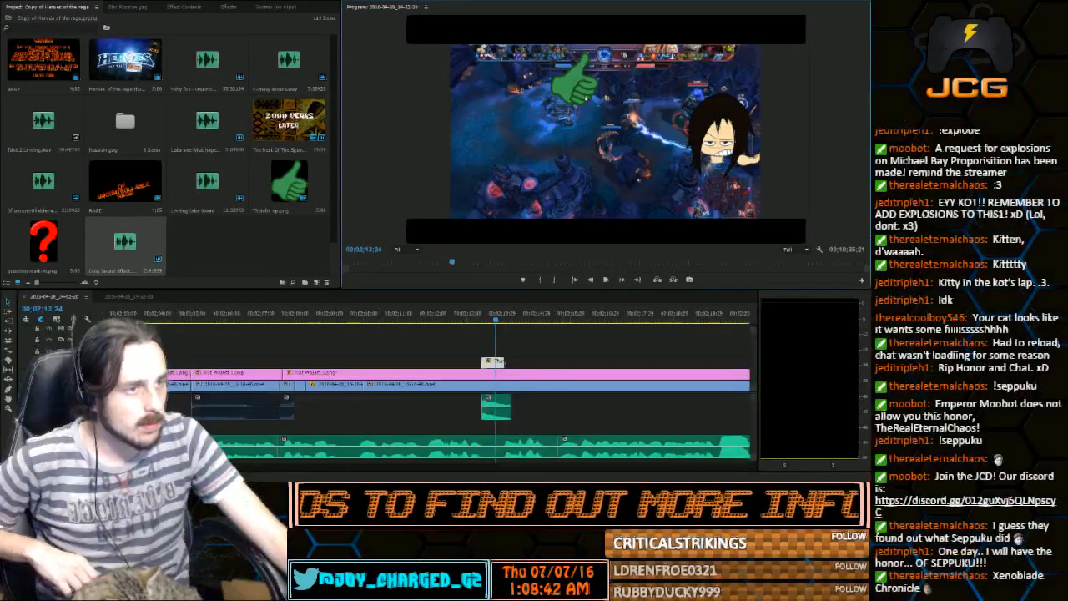
Split the gameplay clip at 00;02;12;22 and again where the next voice clip begins
click(461, 318)
drag(452, 320, 458, 319)
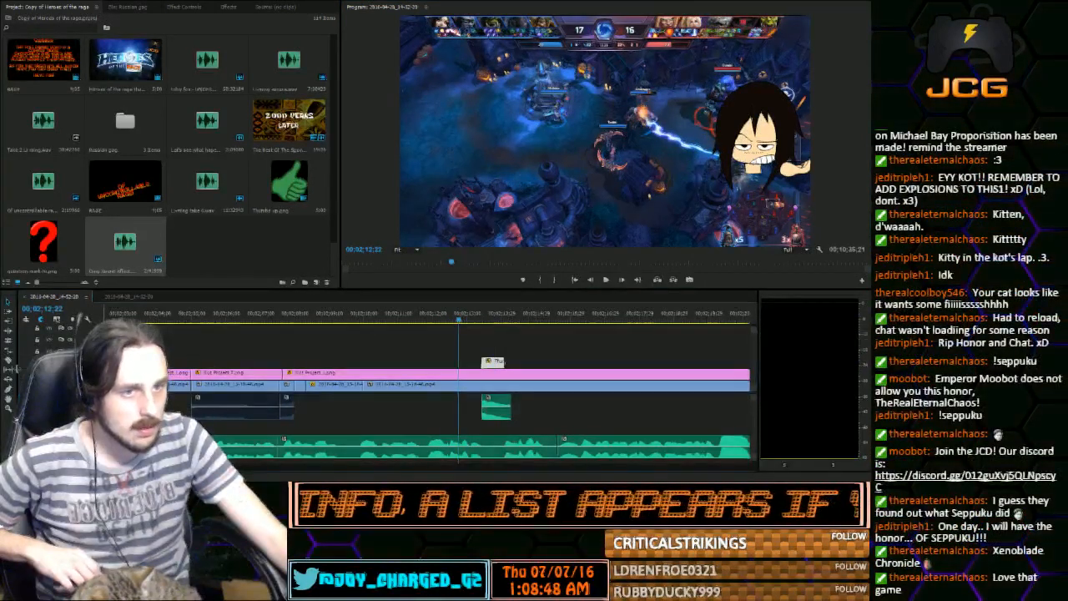
click(8, 361)
click(459, 388)
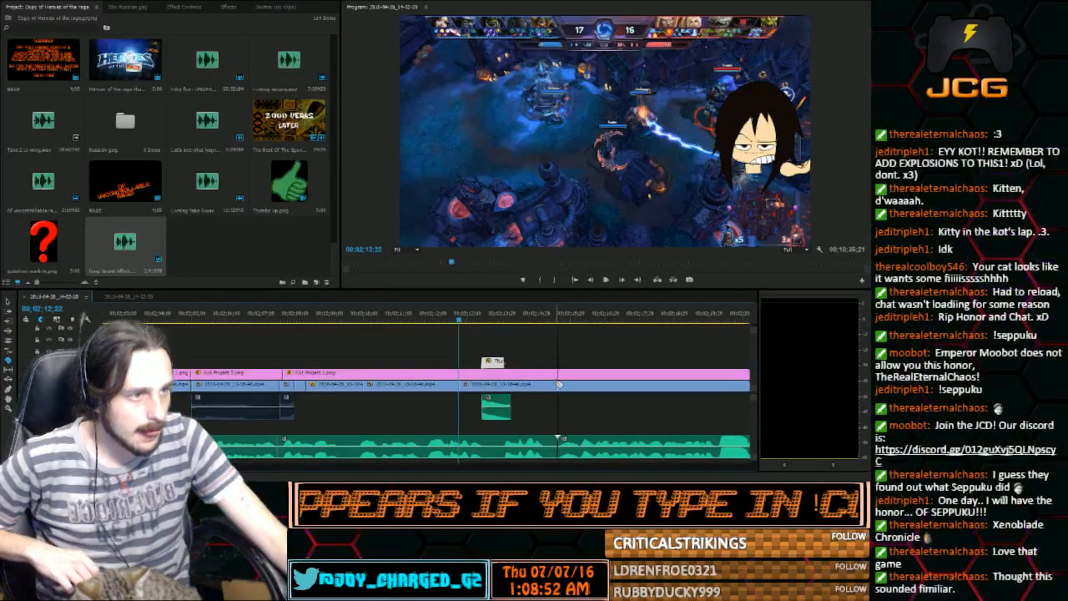
click(558, 384)
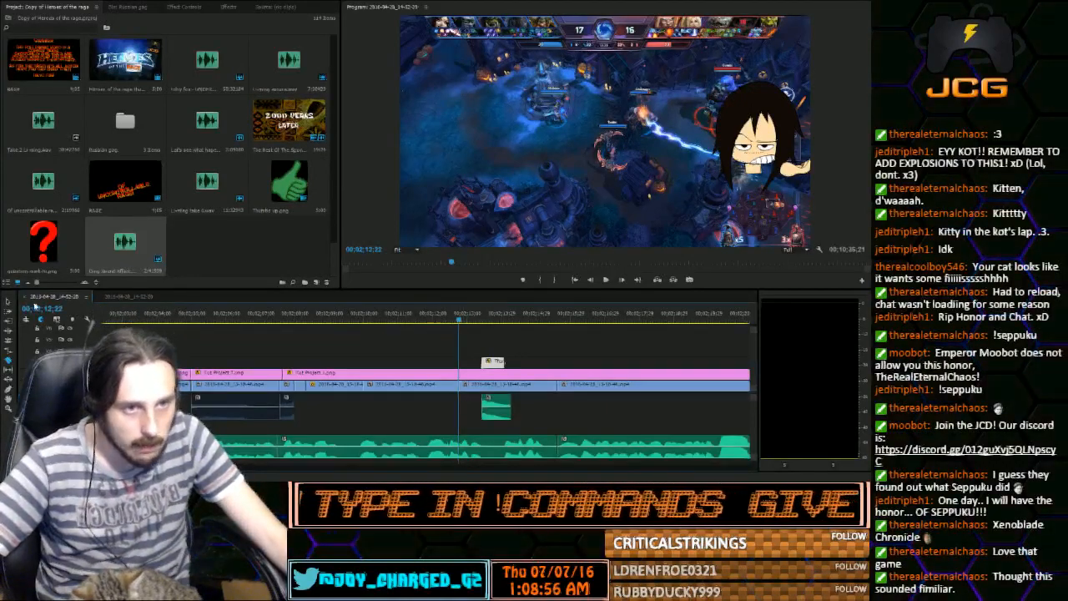
click(12, 301)
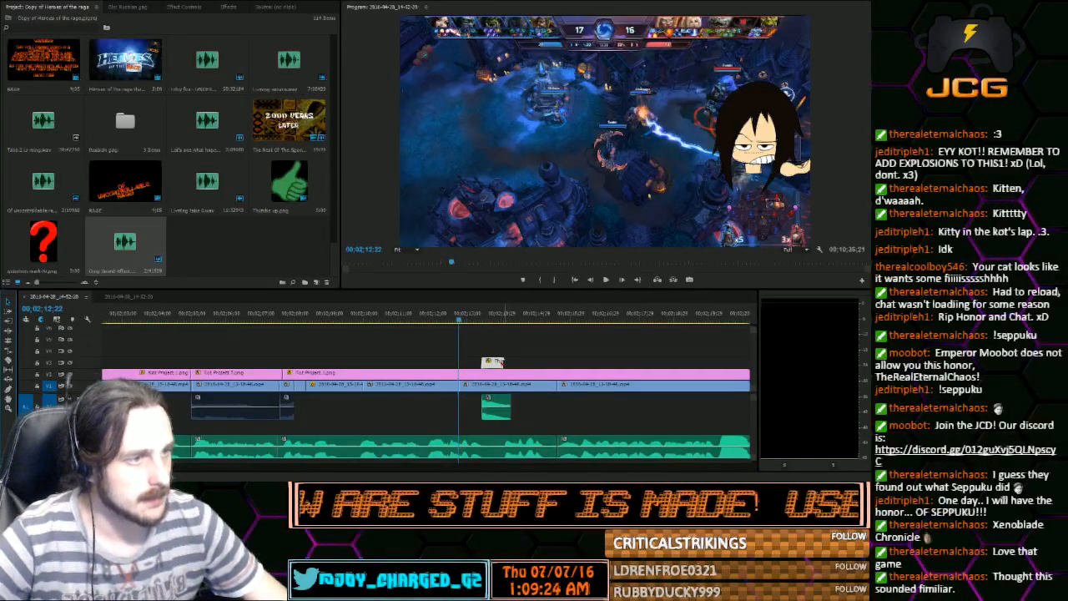
Move the split gameplay clip's anchor point onto the hero by the upper tower and start scale keyframing at 00;02;12;22
mouse_move(460, 324)
mouse_down()
mouse_move(507, 330)
mouse_move(459, 326)
mouse_up()
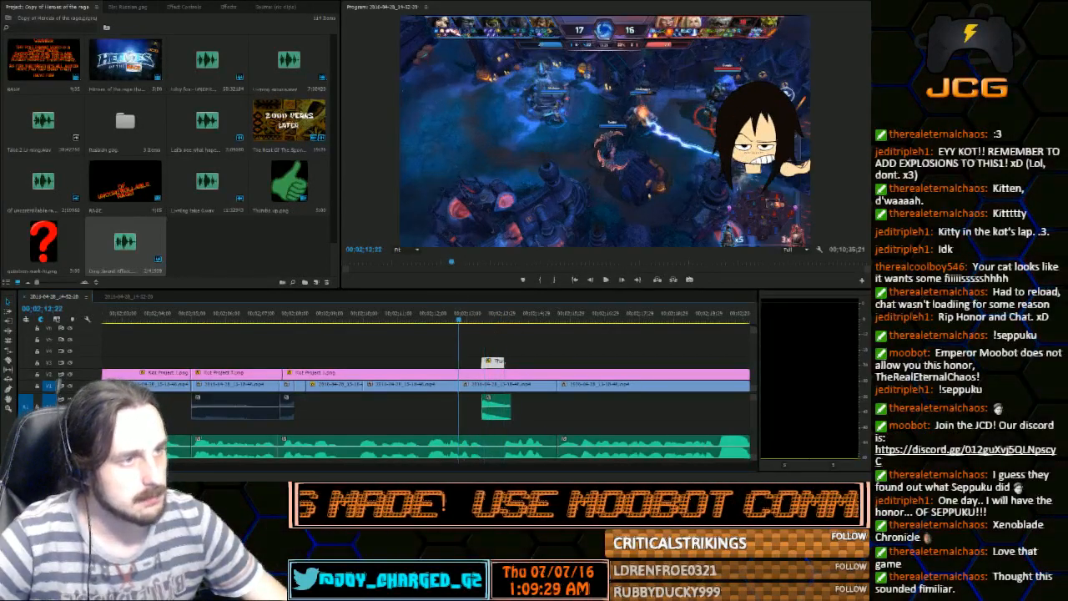
click(469, 386)
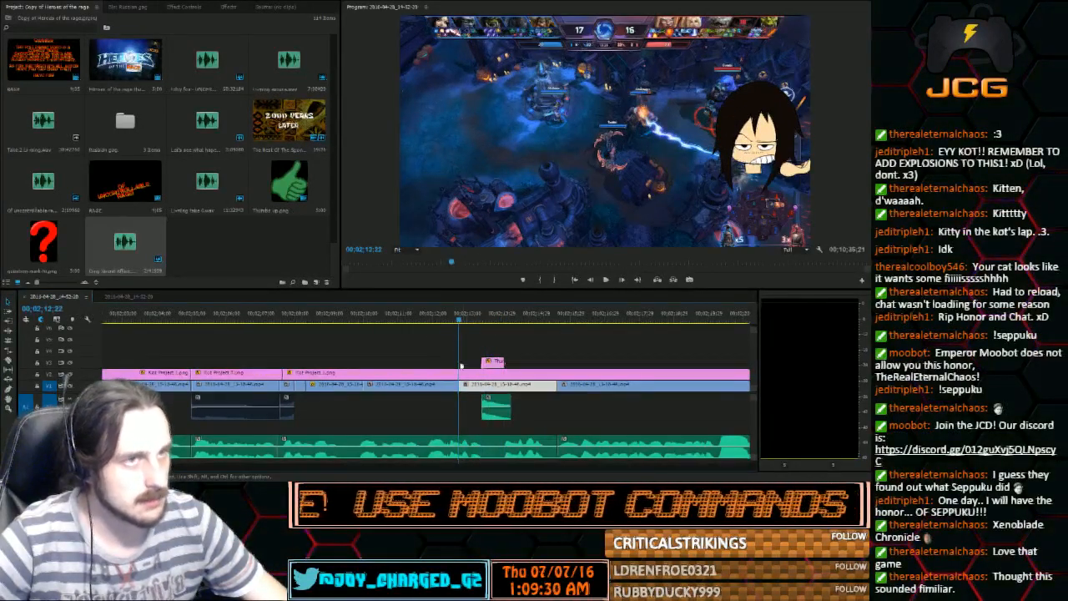
click(190, 7)
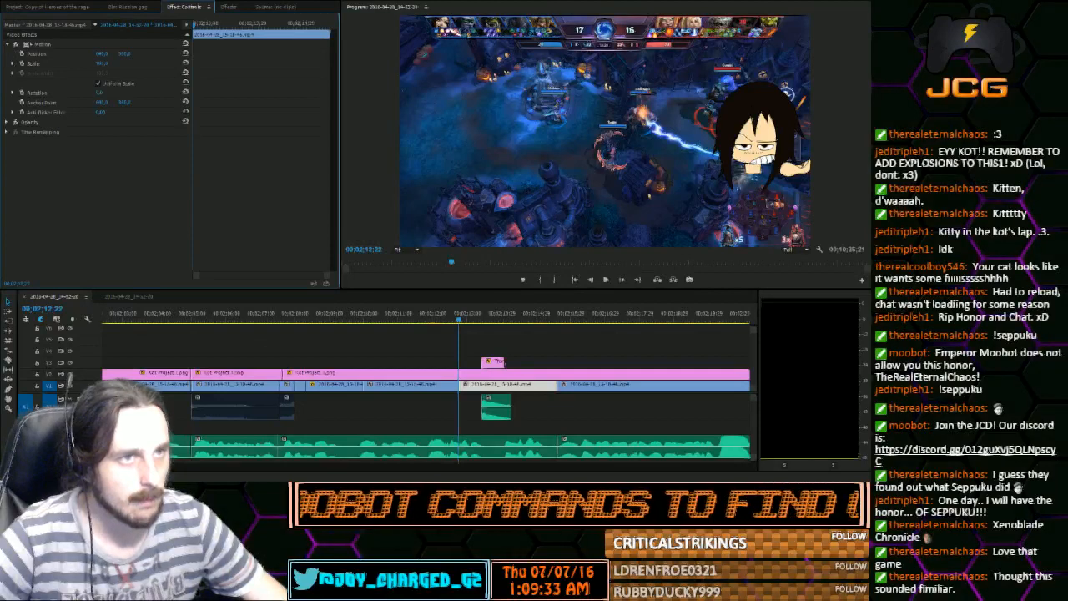
double_click(557, 149)
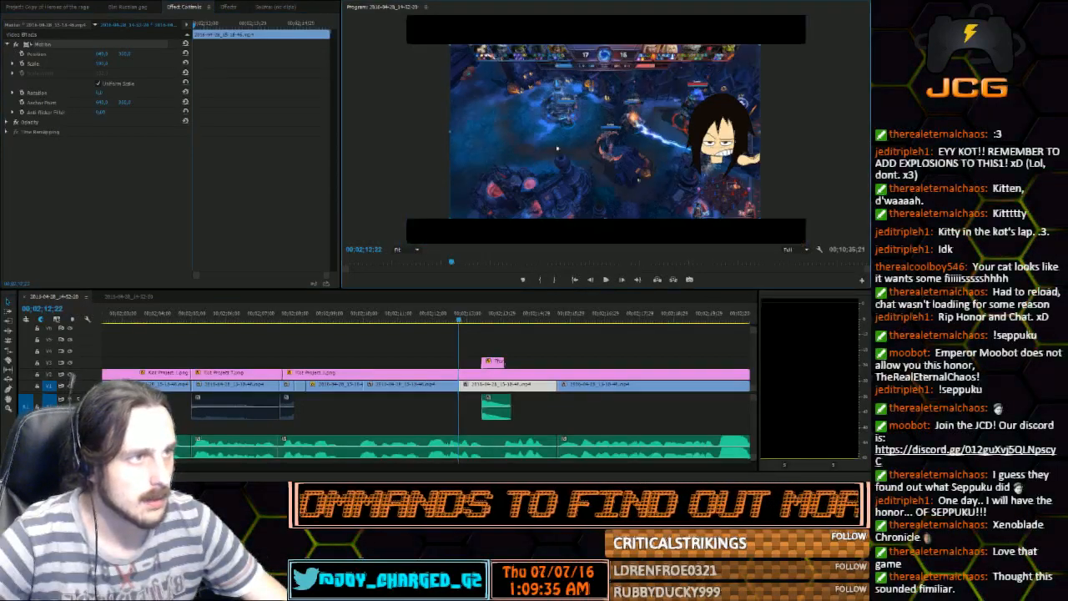
drag(605, 131, 567, 131)
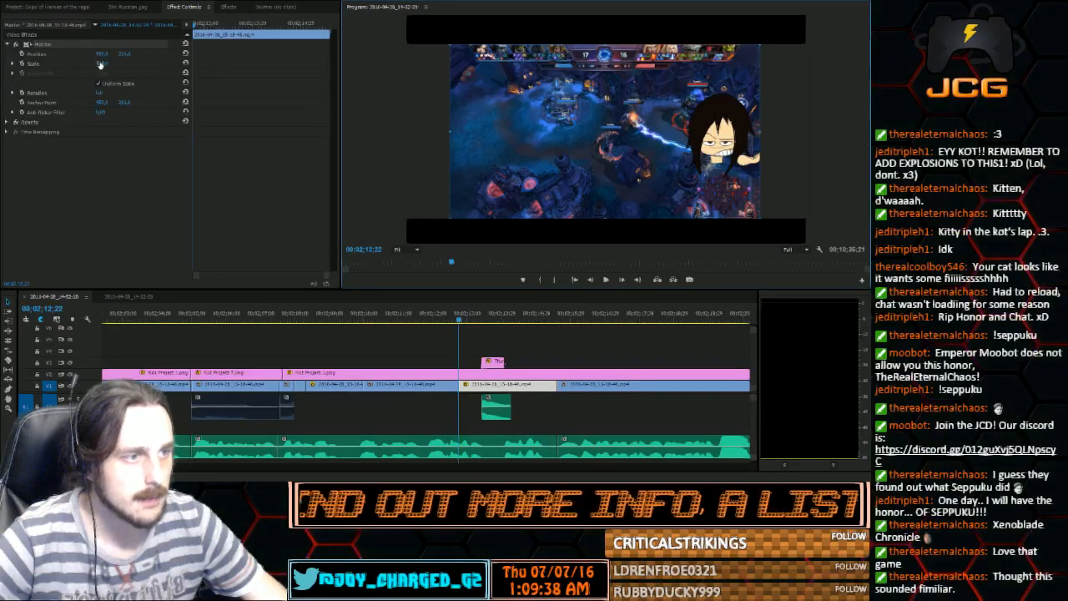
click(22, 64)
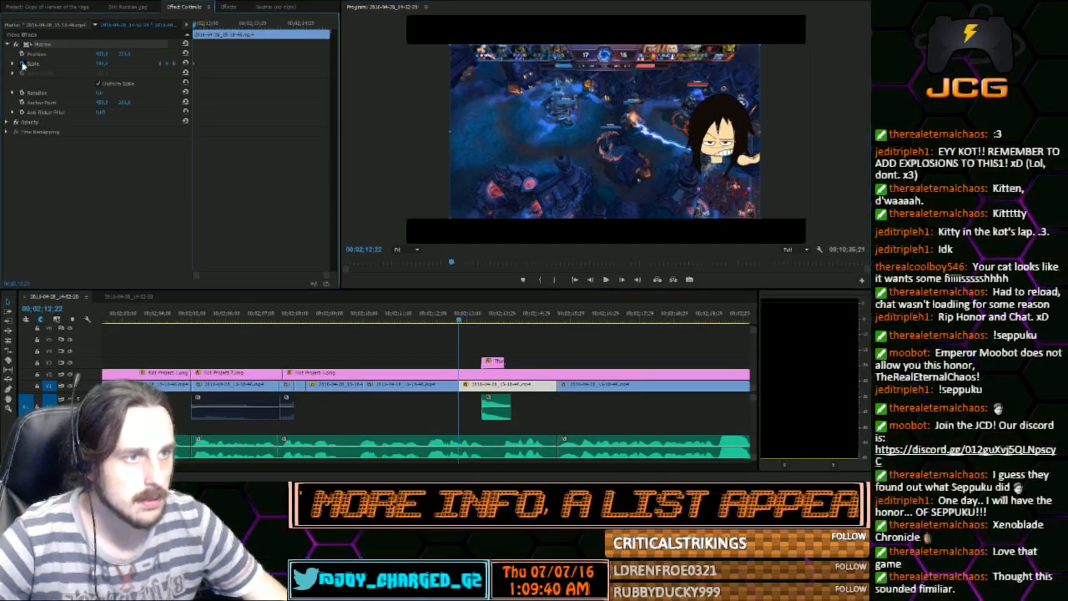
Advance to 00;02;13;10 and enlarge the gameplay's scale there so the clip zooms in closely on the hero
click(622, 279)
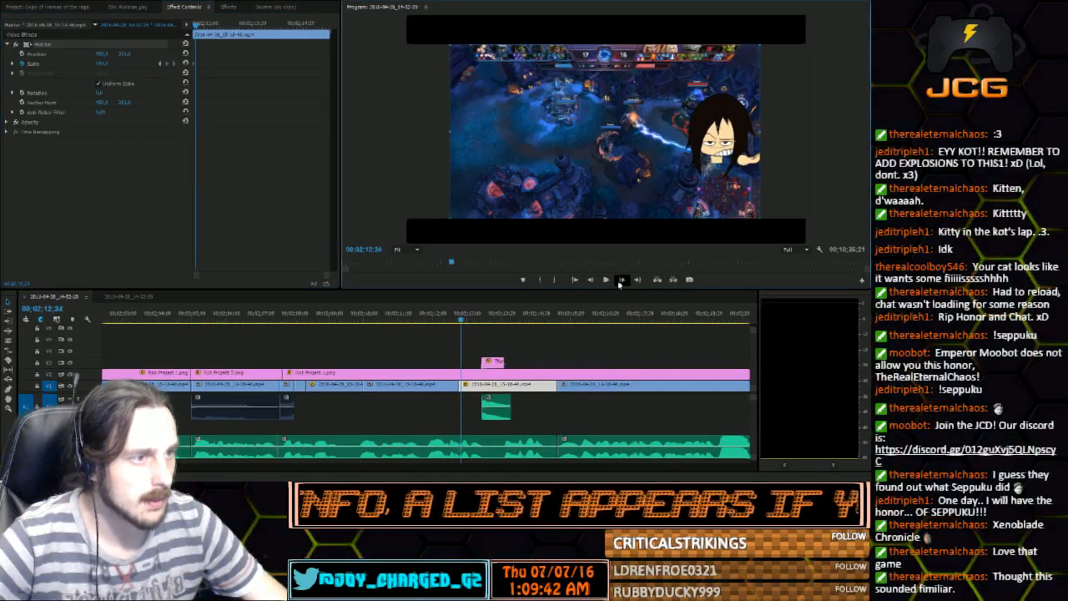
click(622, 279)
click(621, 279)
click(622, 281)
click(622, 282)
click(622, 281)
click(621, 282)
click(622, 281)
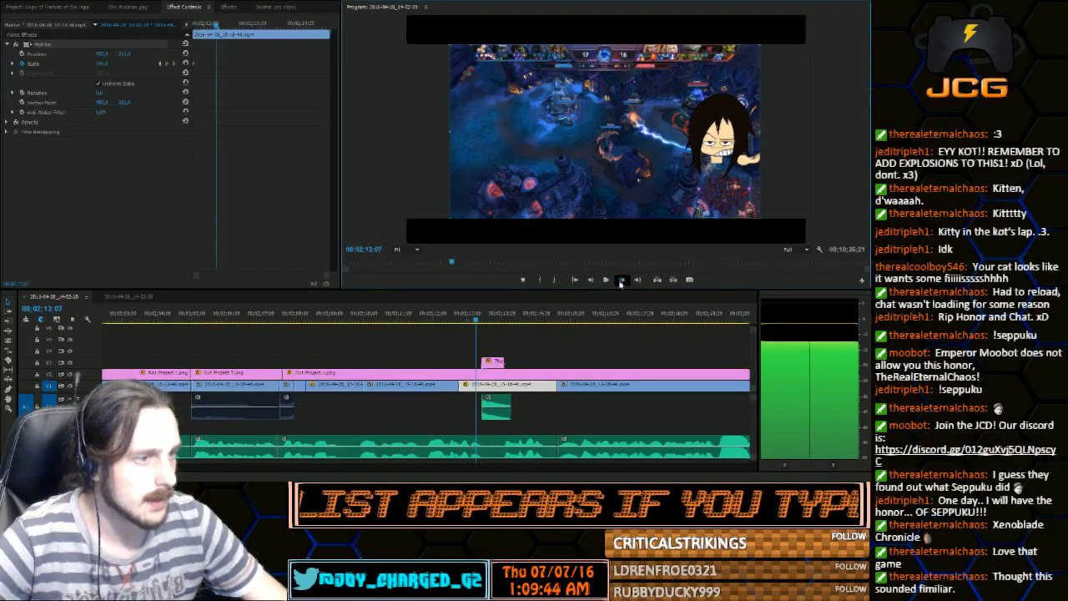
click(621, 281)
click(622, 281)
click(622, 281)
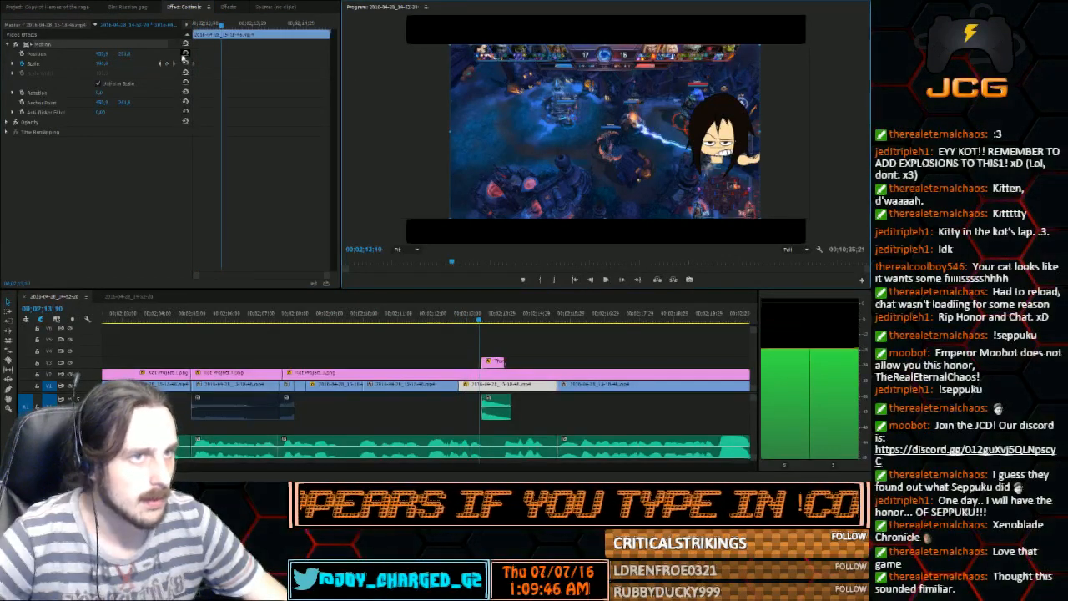
drag(102, 65, 247, 64)
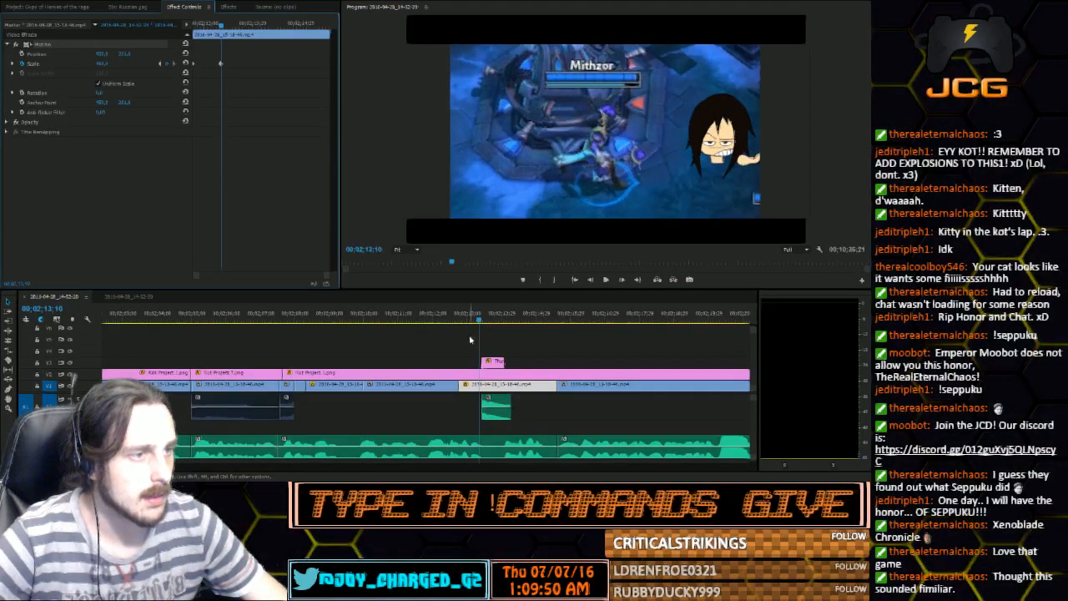
Trim the end of the ding sound slightly and extend the thumbs-up clip to about 00;02;15;07
drag(479, 321, 495, 322)
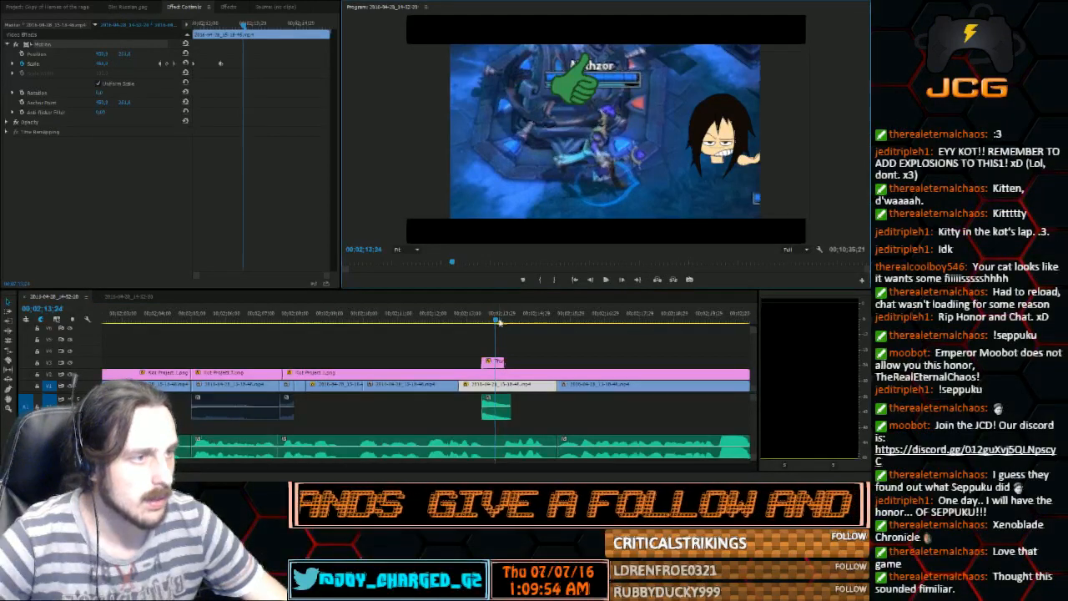
drag(499, 322, 514, 326)
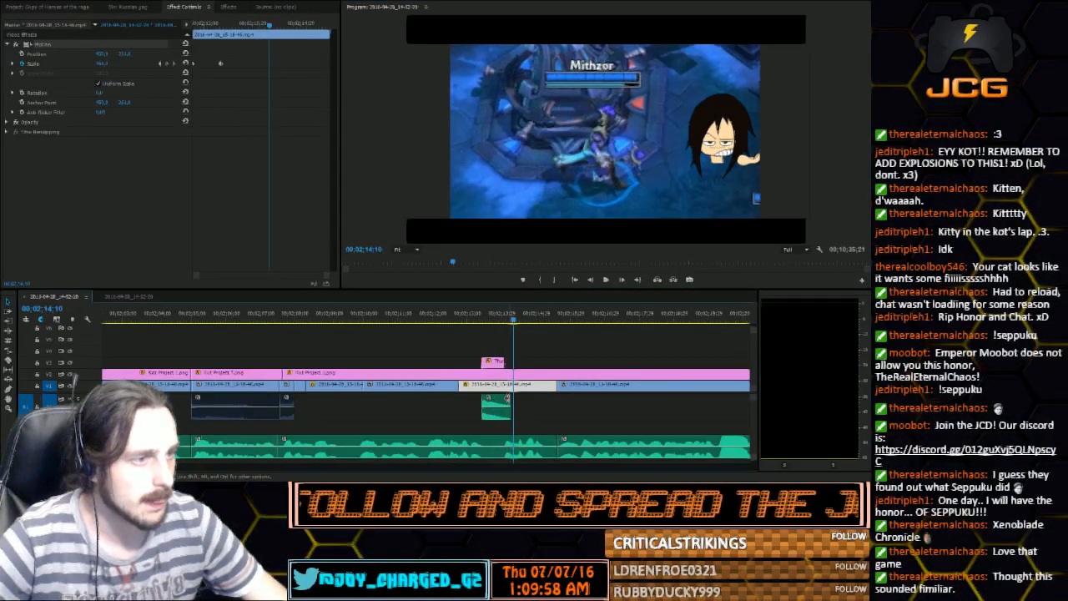
drag(507, 397, 504, 399)
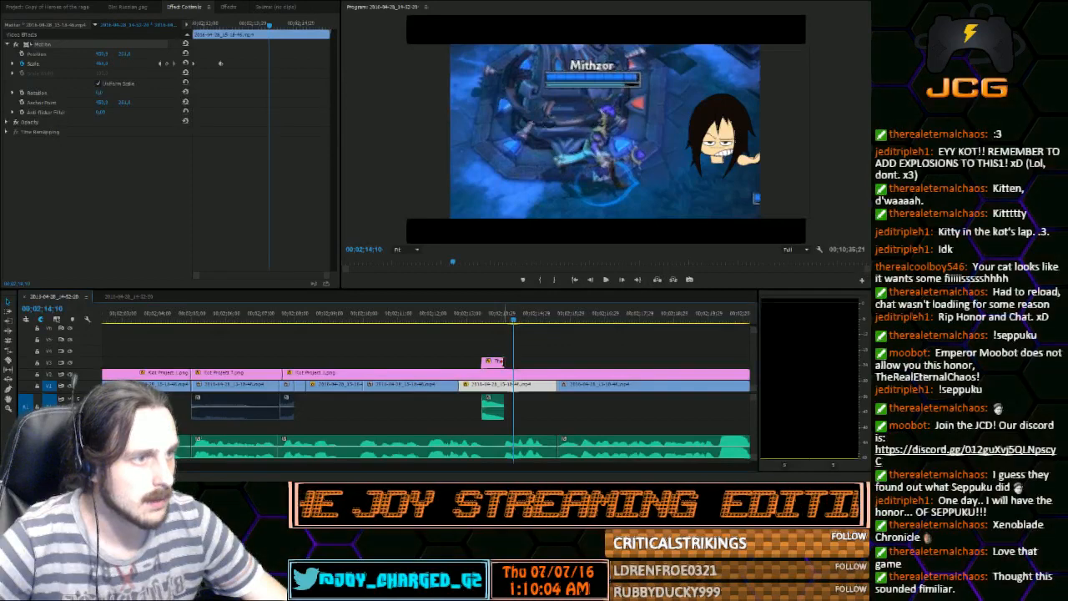
drag(502, 362, 513, 362)
drag(512, 362, 524, 362)
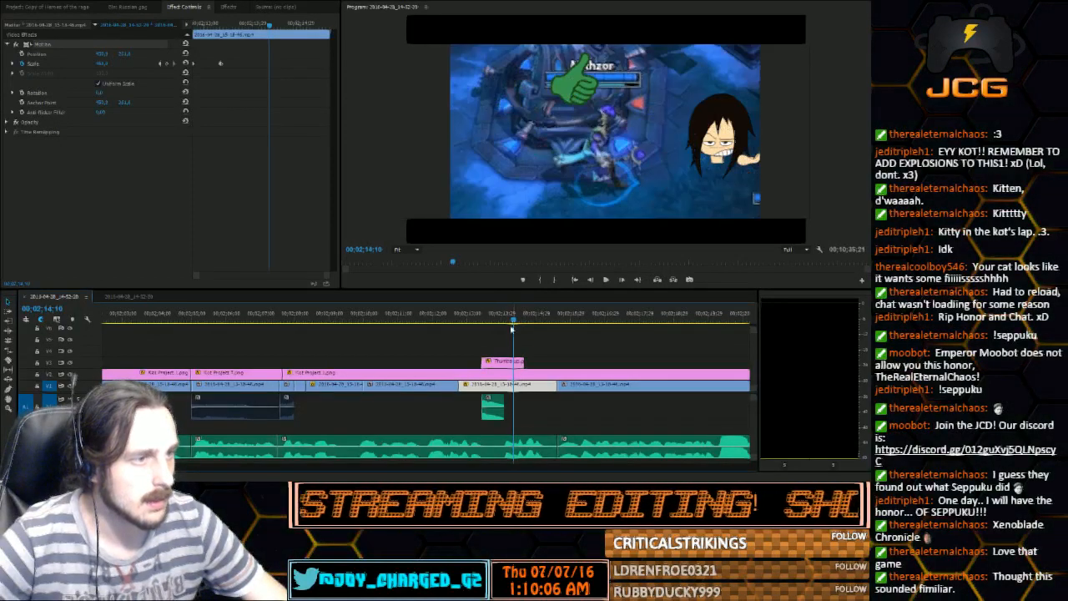
drag(503, 317, 543, 318)
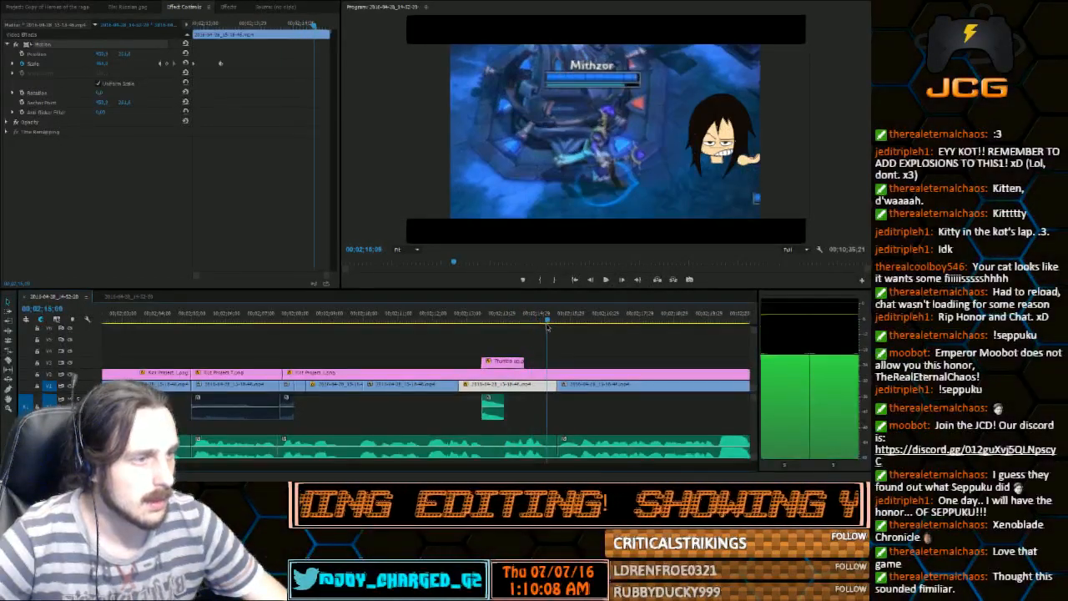
drag(523, 362, 543, 362)
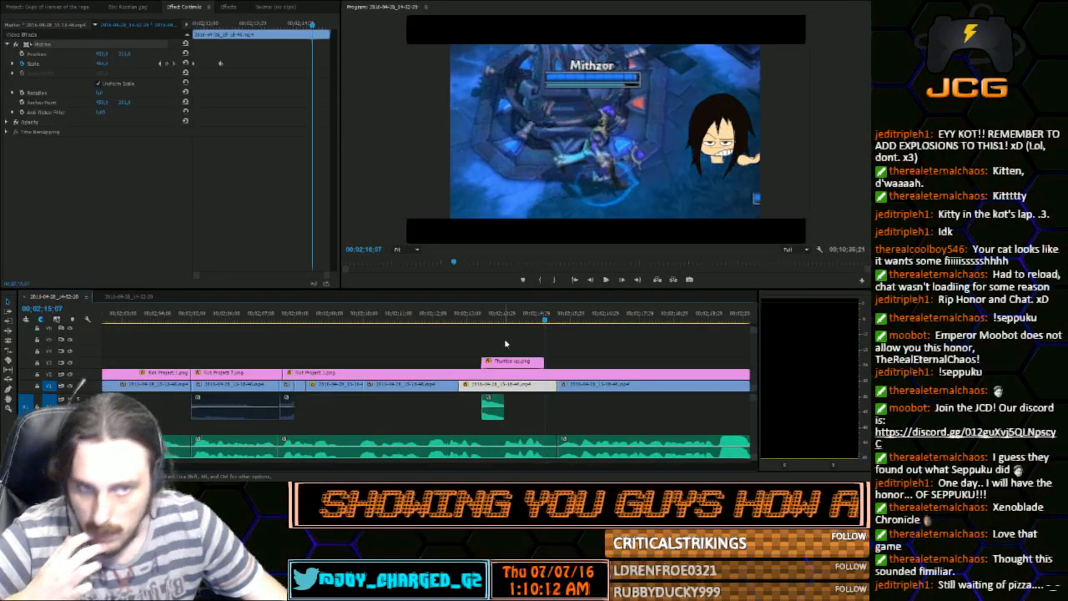
Enlarge the thumbs-up image at 00;02;13;20 and move it beside the zoomed-in hero, clear of the hero's name and health bar
drag(497, 316, 490, 315)
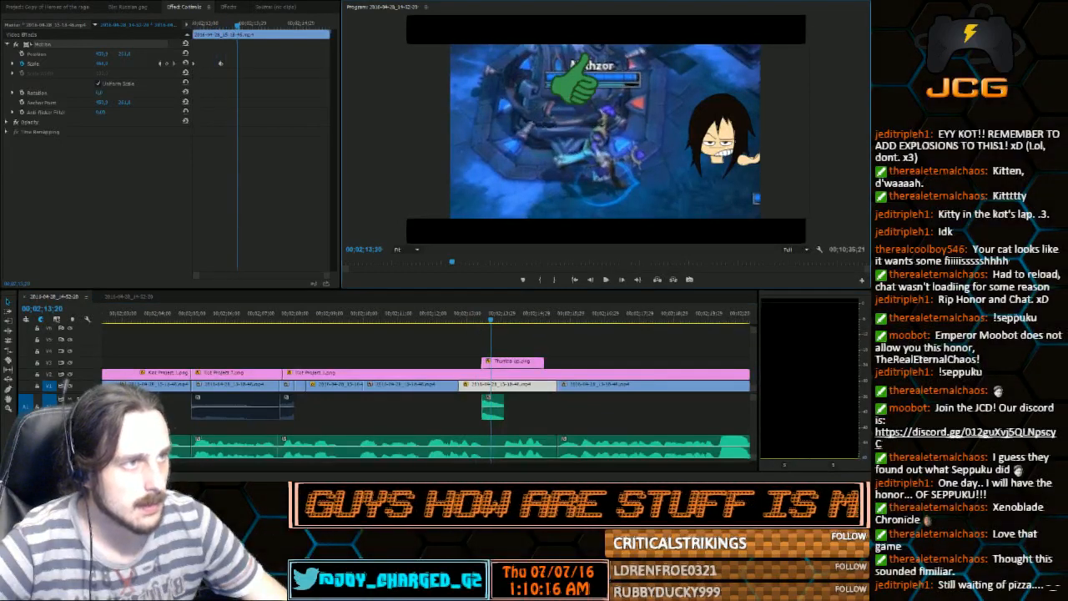
click(497, 363)
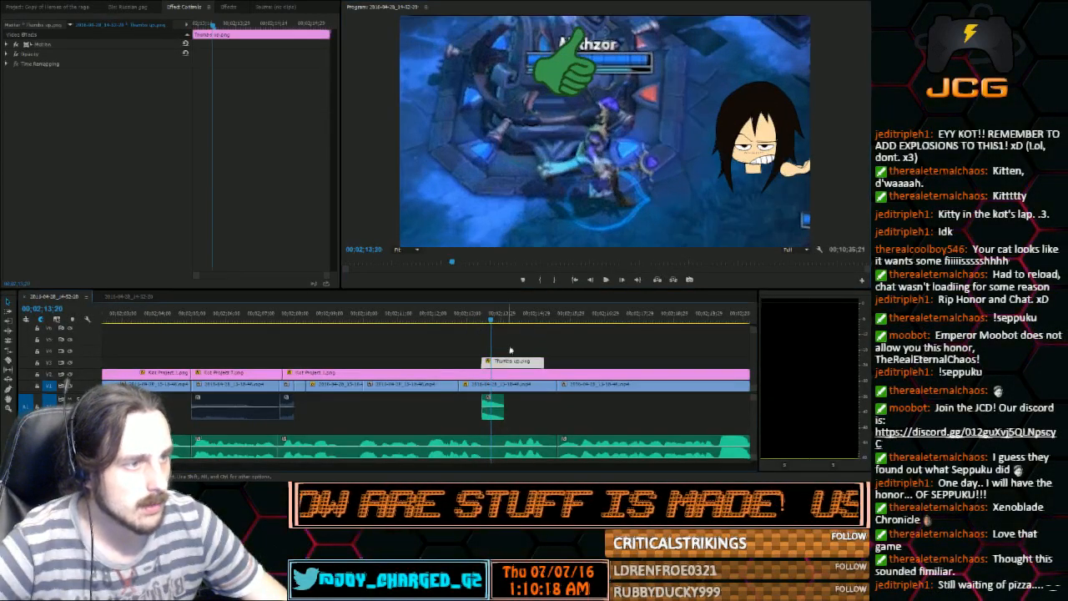
double_click(577, 77)
click(604, 86)
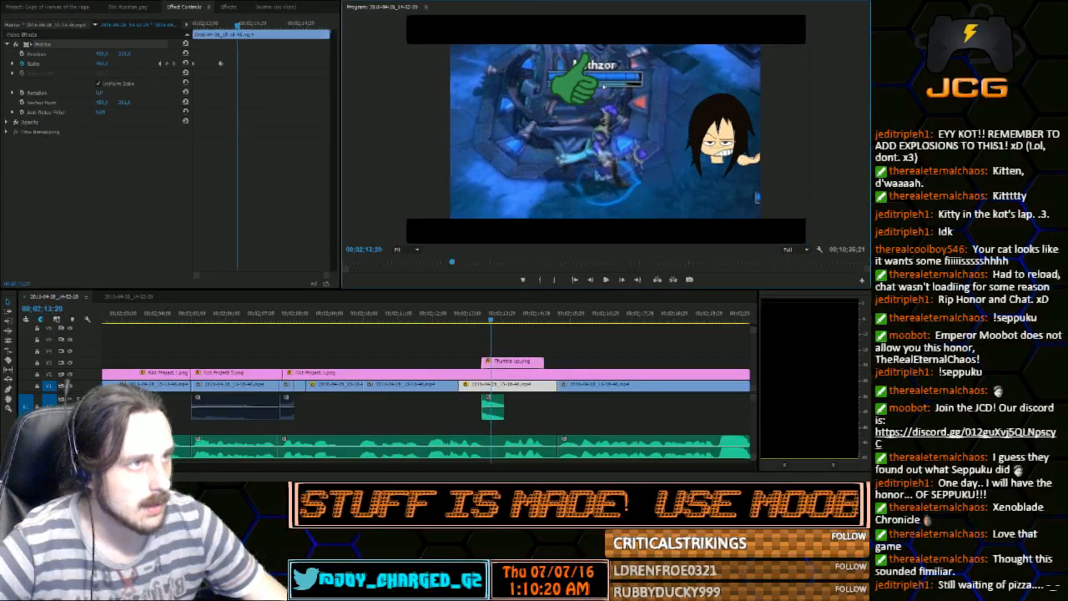
click(517, 363)
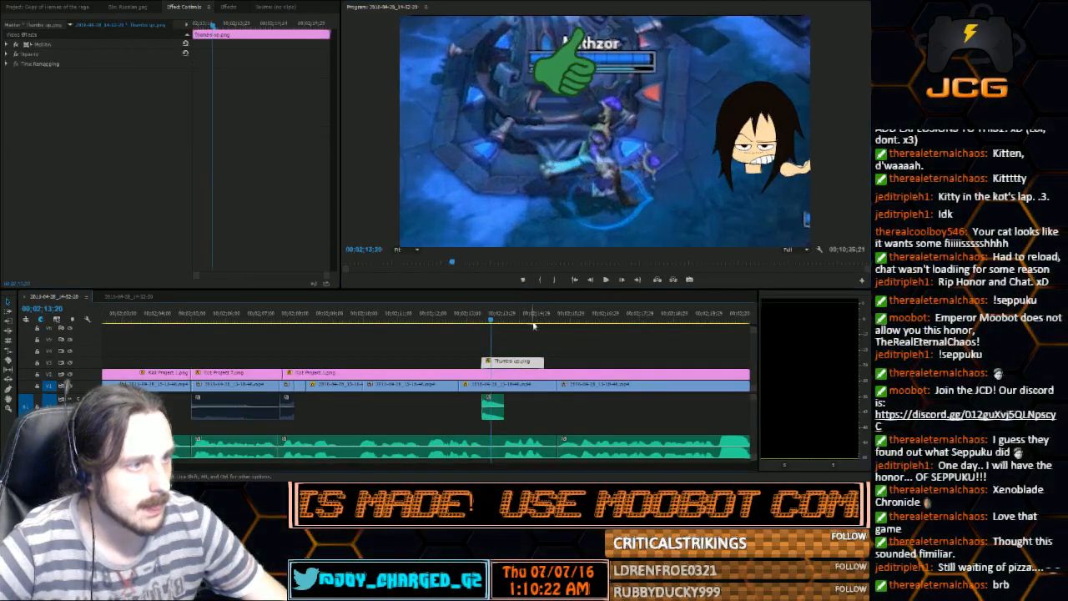
drag(601, 106, 532, 166)
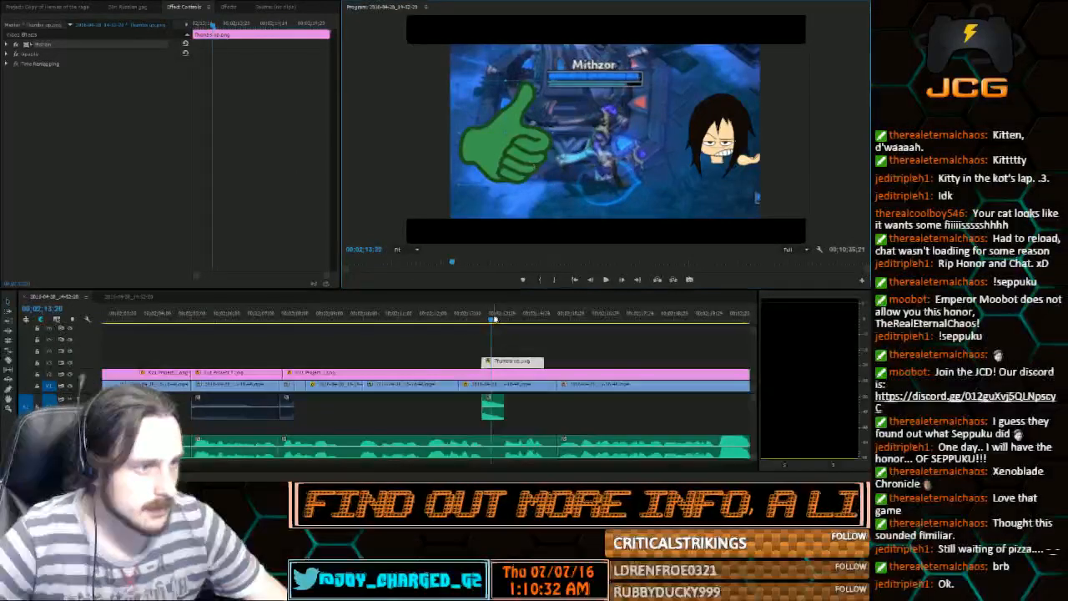
Play the thumbs-up section and trim the end of the thumbs-up clip back to 00;02;14;27
key(space)
mouse_move(543, 323)
mouse_down()
mouse_move(588, 327)
mouse_move(544, 334)
mouse_move(536, 362)
mouse_move(523, 316)
mouse_move(533, 317)
mouse_up()
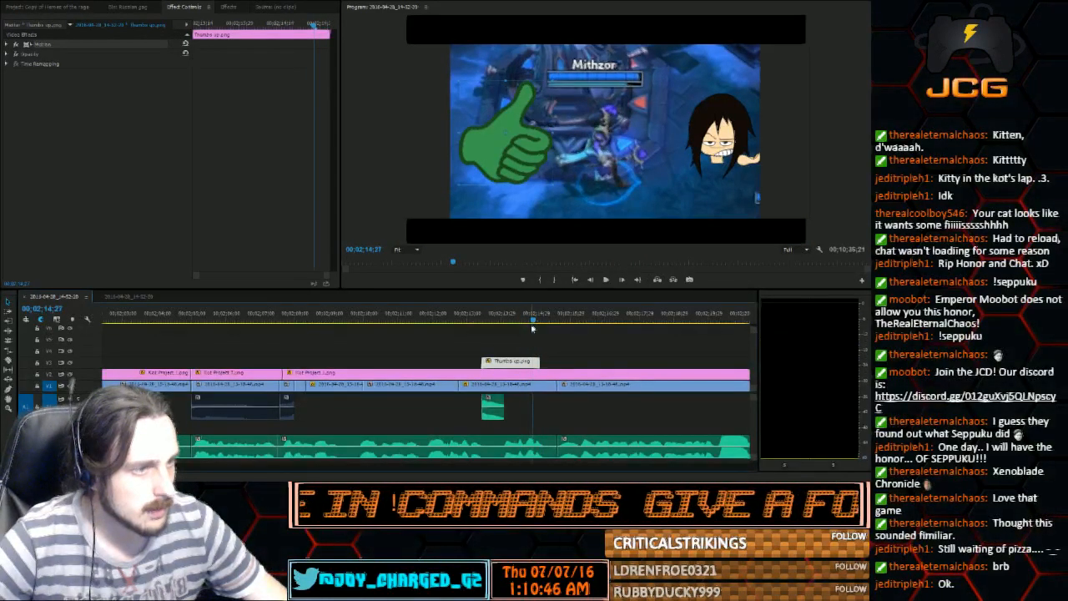
drag(537, 360, 531, 360)
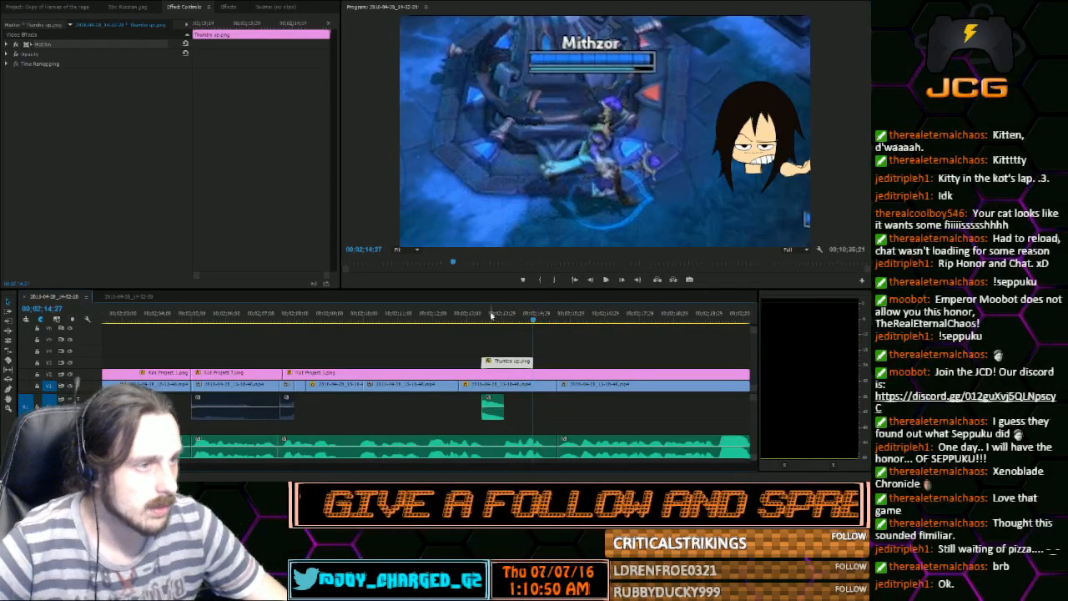
Keyframe the thumbs-up image's position from 00;02;13;12, raising it slightly at 00;02;13;15 and returning it to its starting position at 00;02;13;18
drag(489, 322, 482, 322)
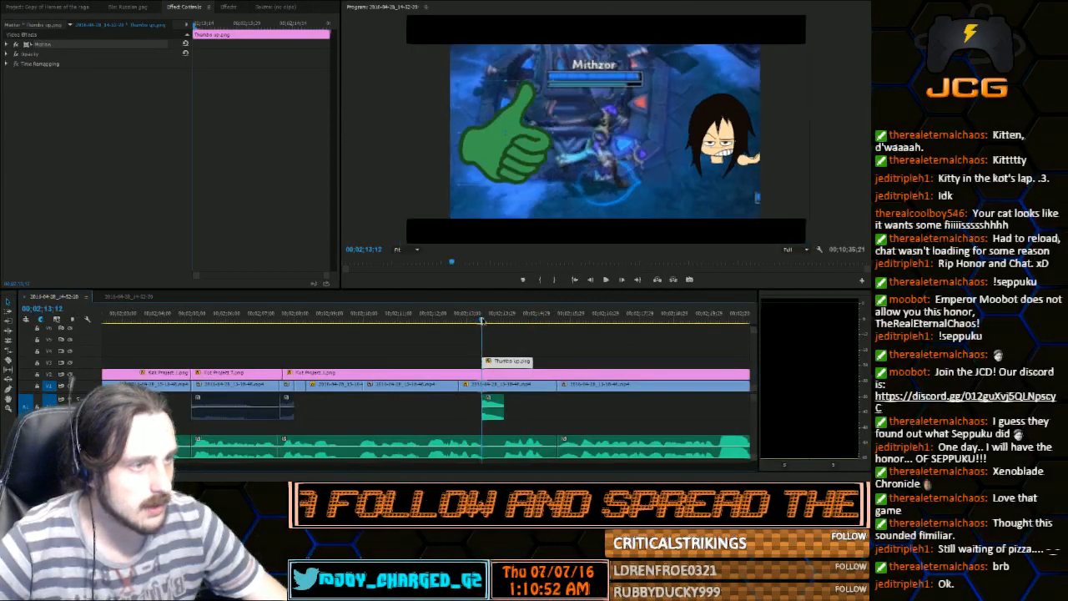
click(8, 44)
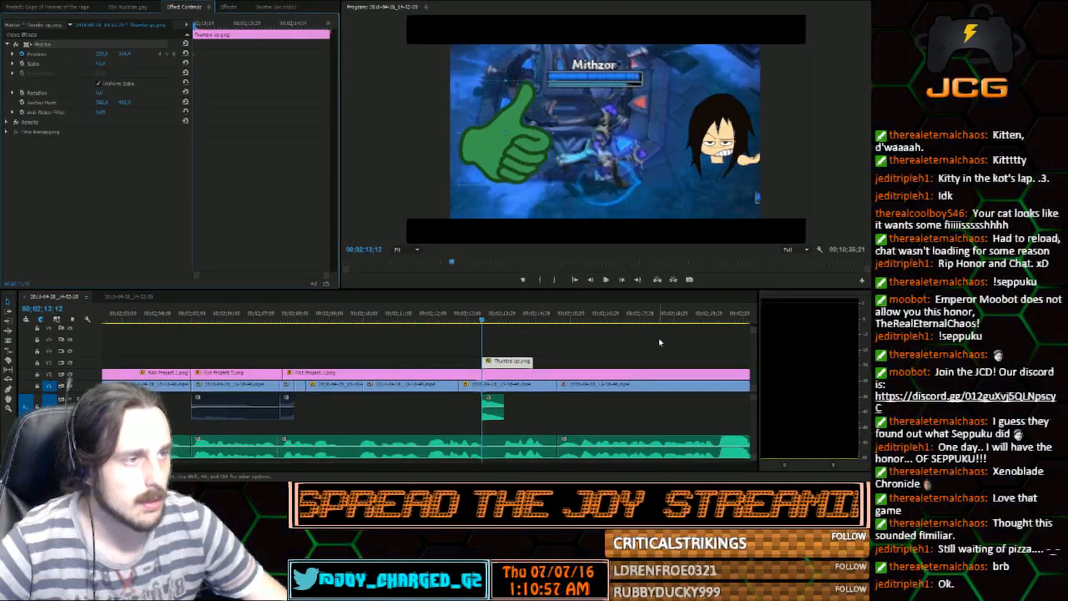
click(622, 280)
click(622, 280)
click(622, 280)
click(622, 280)
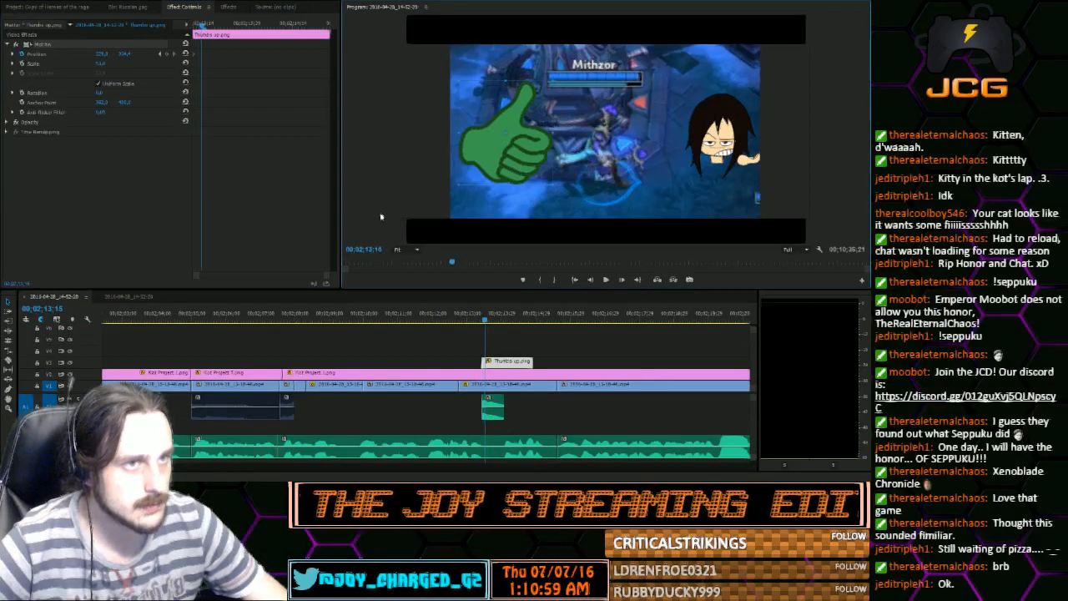
drag(120, 54, 126, 54)
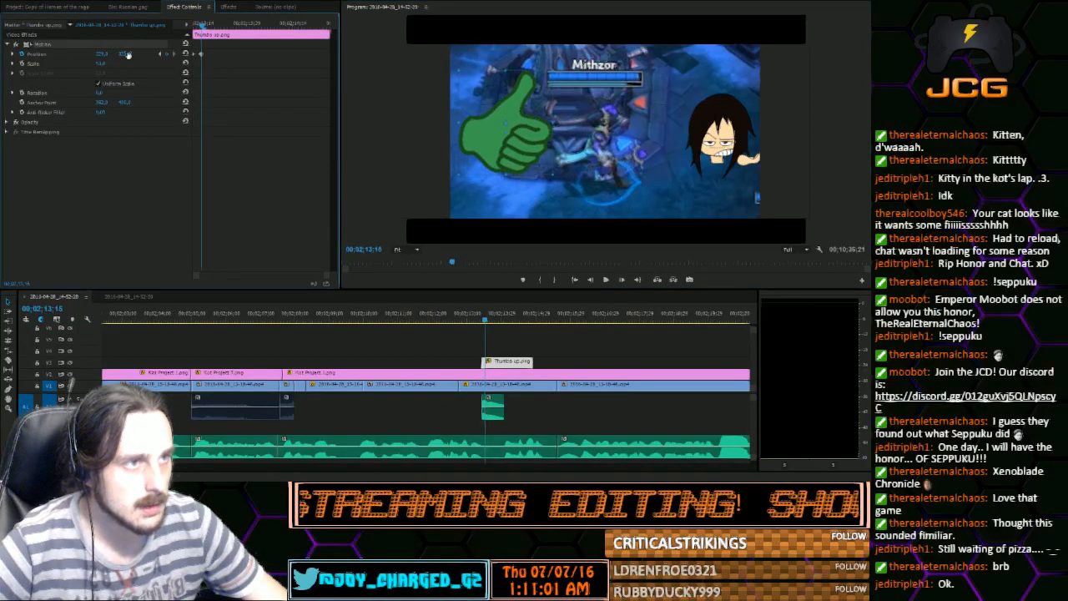
click(621, 279)
click(621, 280)
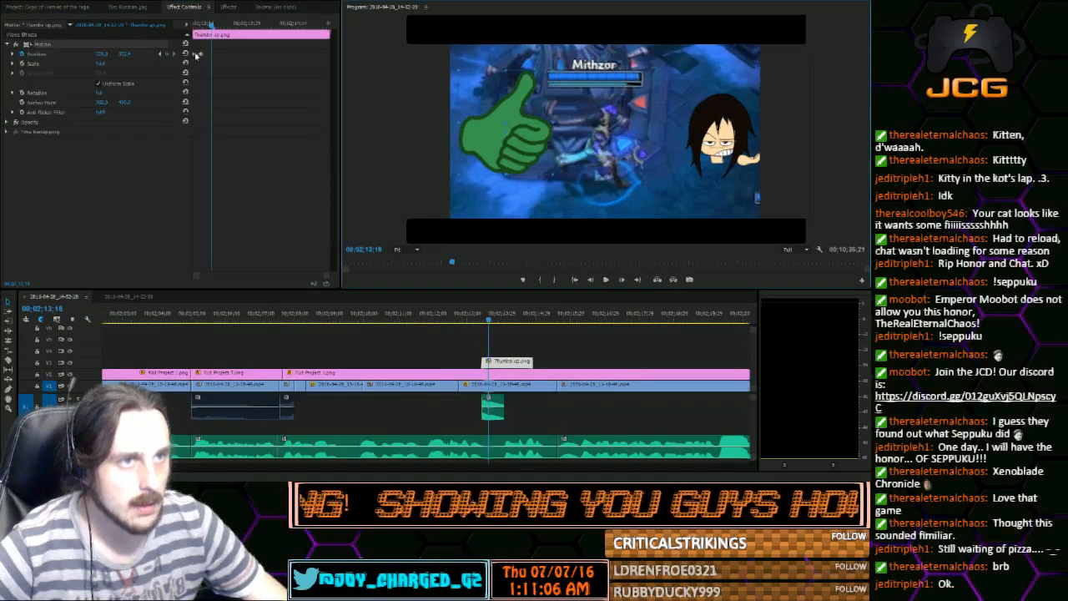
key(ctrl+v)
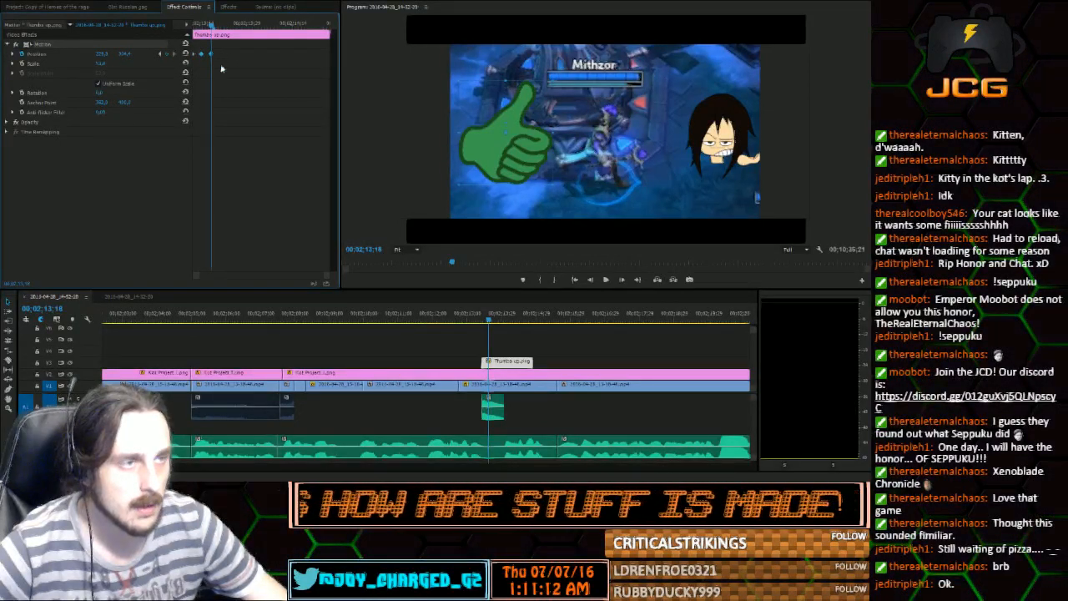
Repeat the thumbs-up bounce by duplicating its position keyframes up to 00;02;14;06 and play back the motion
click(606, 279)
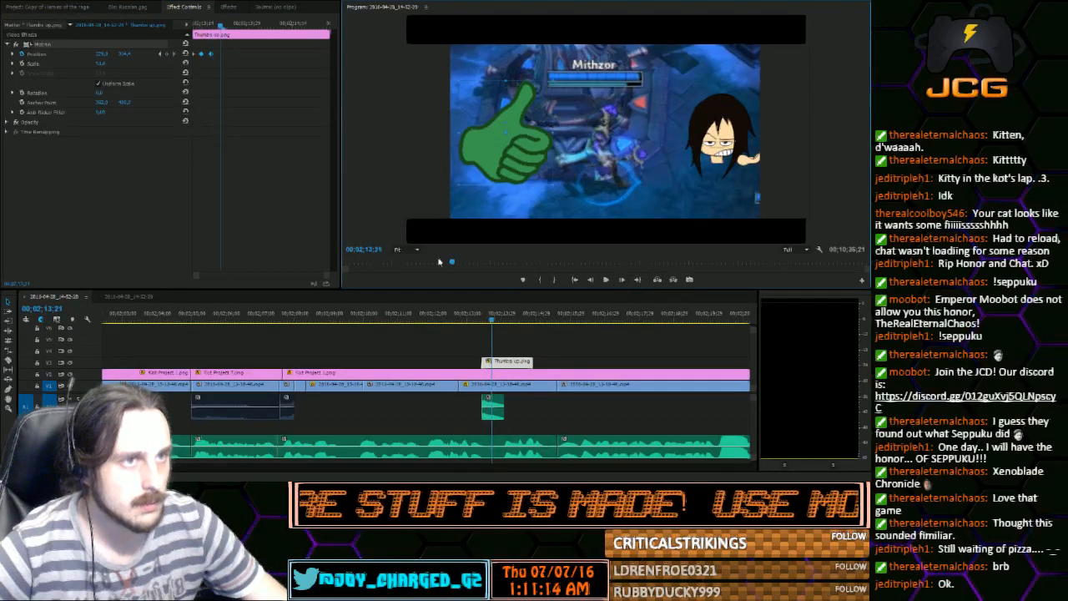
drag(260, 81, 199, 54)
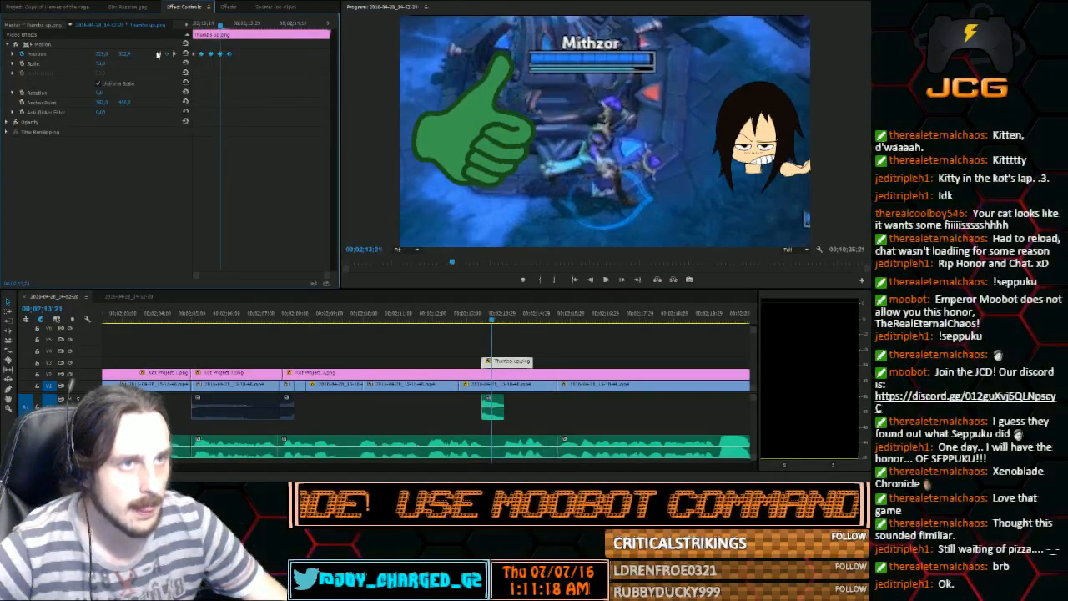
click(621, 281)
click(620, 281)
click(313, 250)
key(ctrl+v)
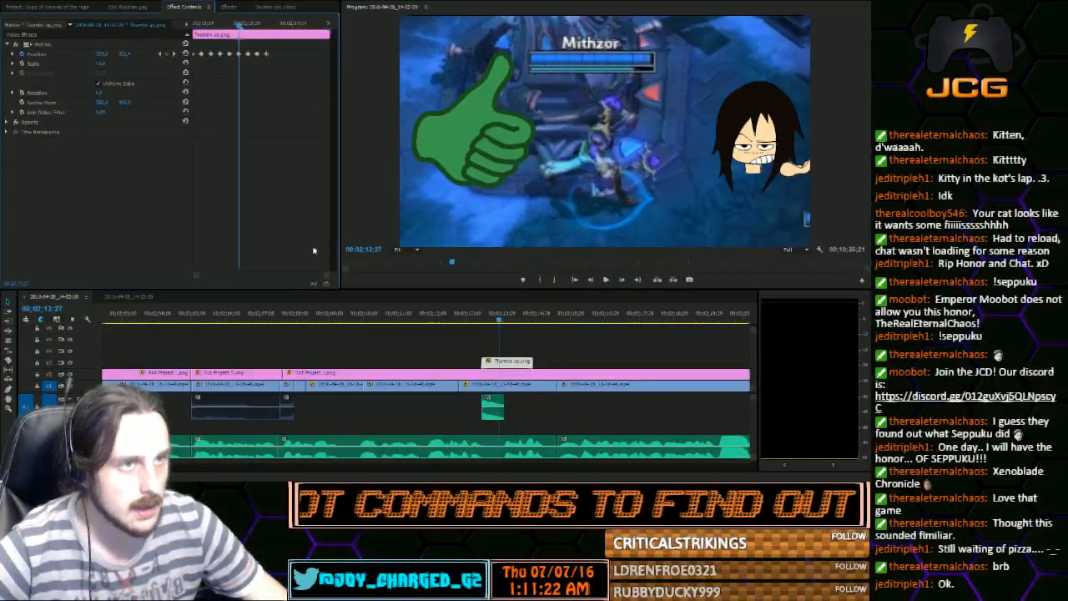
drag(230, 27, 193, 26)
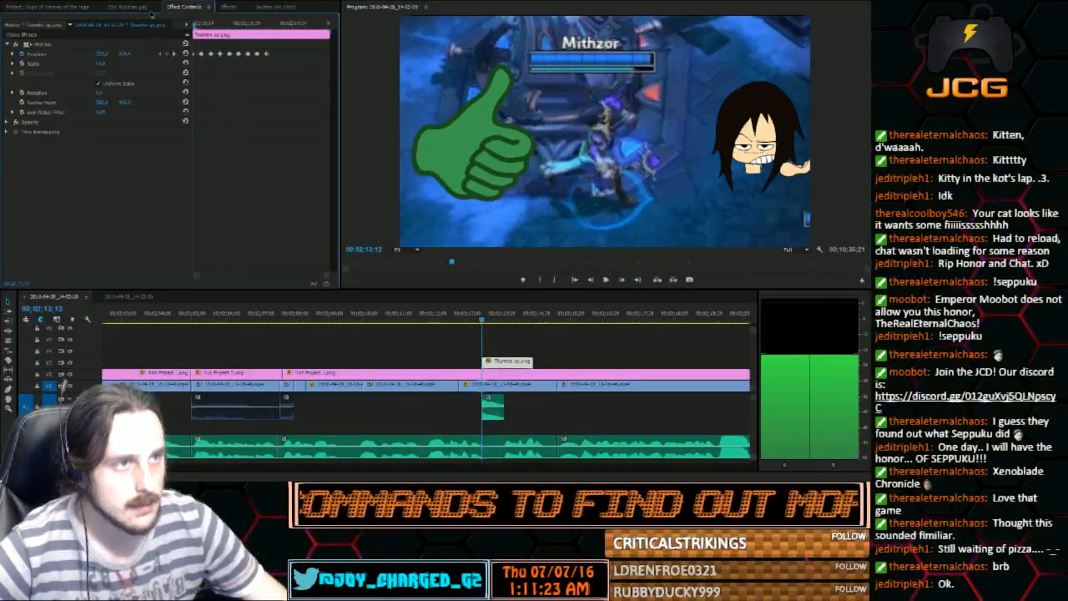
click(607, 281)
click(607, 281)
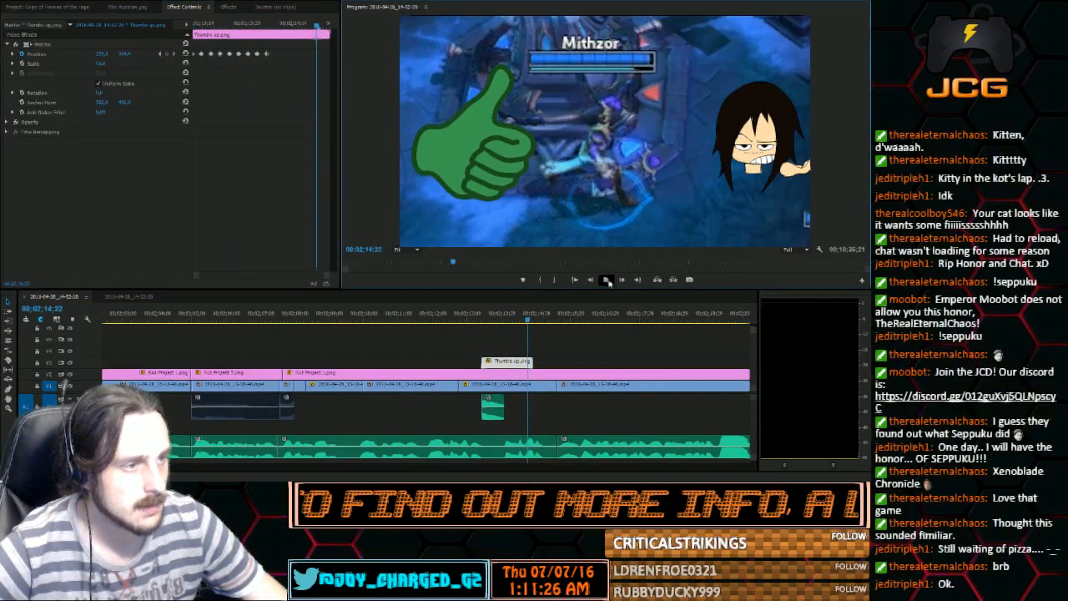
Copy the thumbs-up position keyframes to 00;02;14;09 so the bounce continues to the clip's end, and review it in playback
drag(287, 56, 194, 54)
click(161, 53)
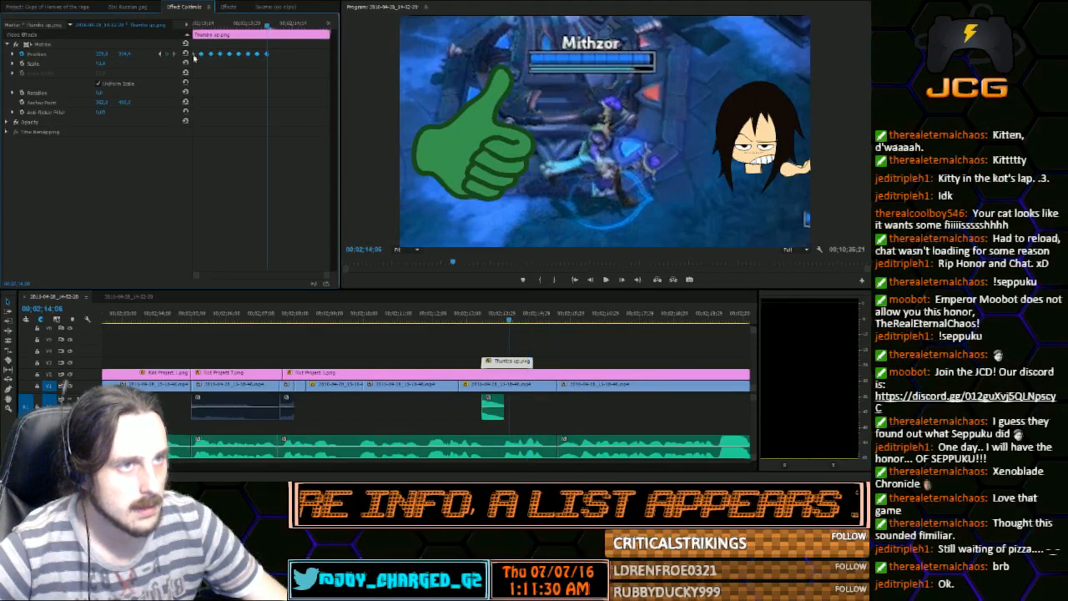
key(Right)
key(Right)
key(Right)
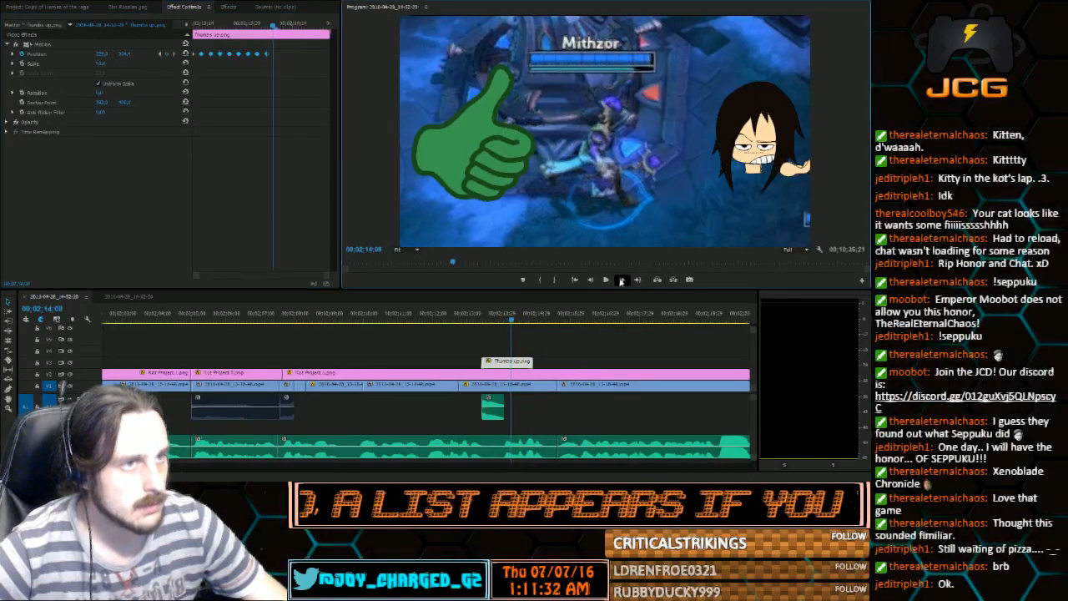
key(ctrl+v)
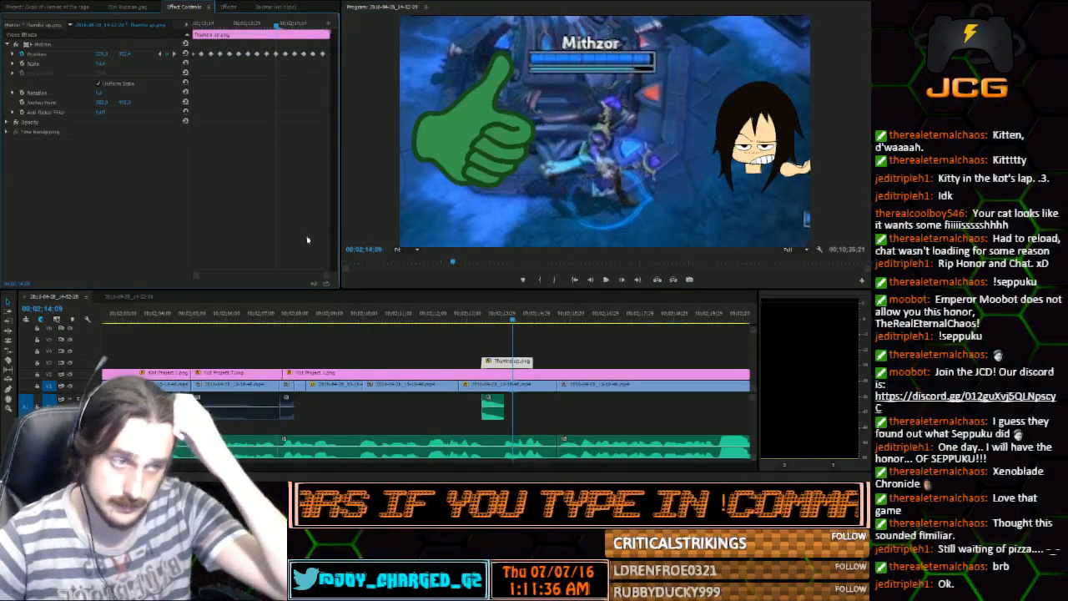
click(460, 316)
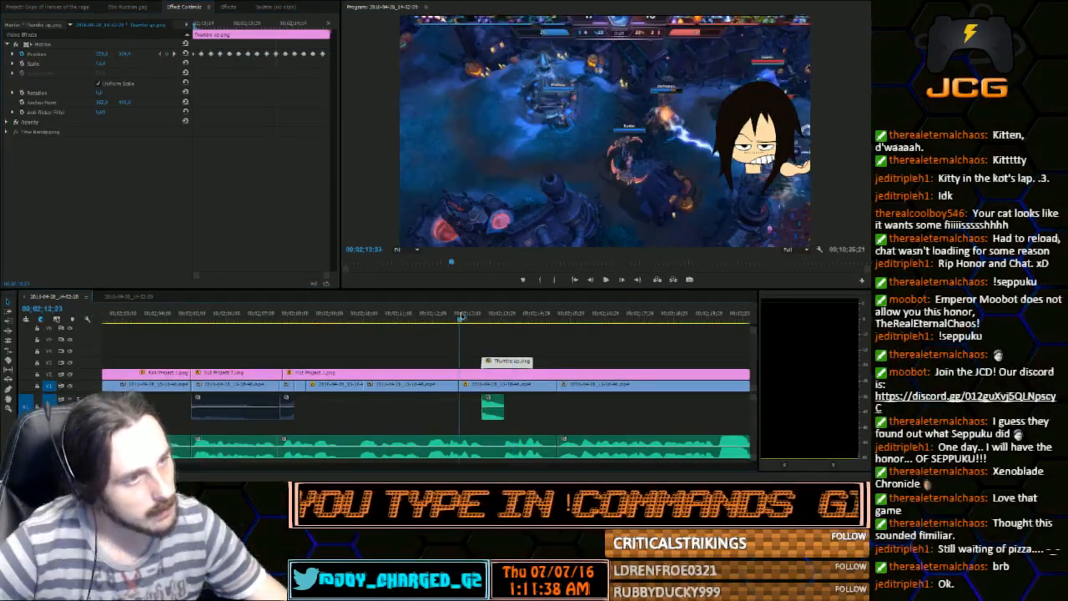
drag(461, 315, 464, 315)
click(607, 280)
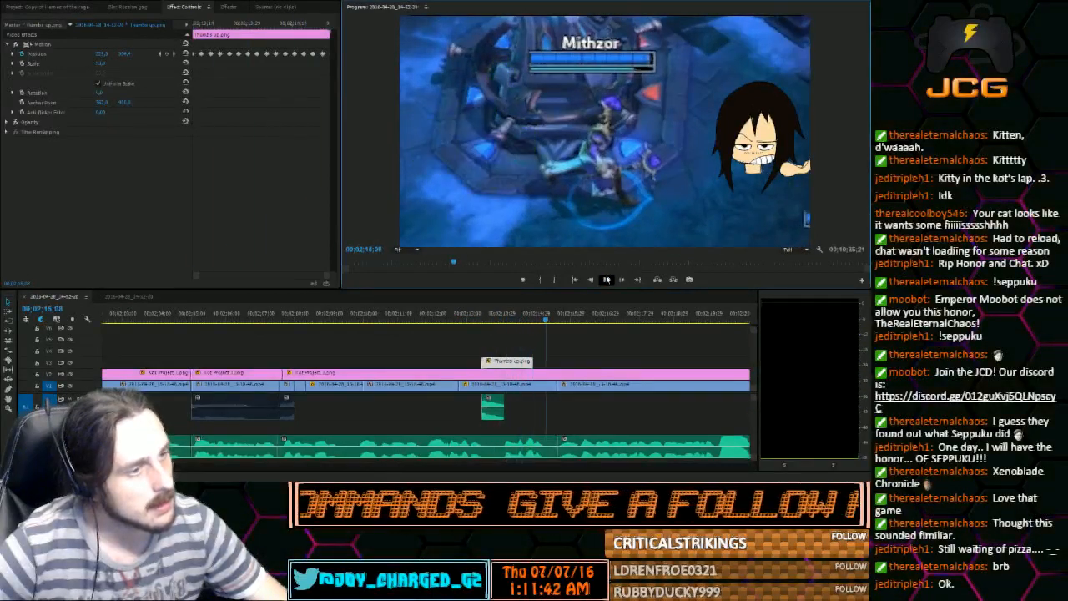
Add the question-mark image directly after the thumbs-up clip and trim its end to the gameplay clip's next cut
click(46, 9)
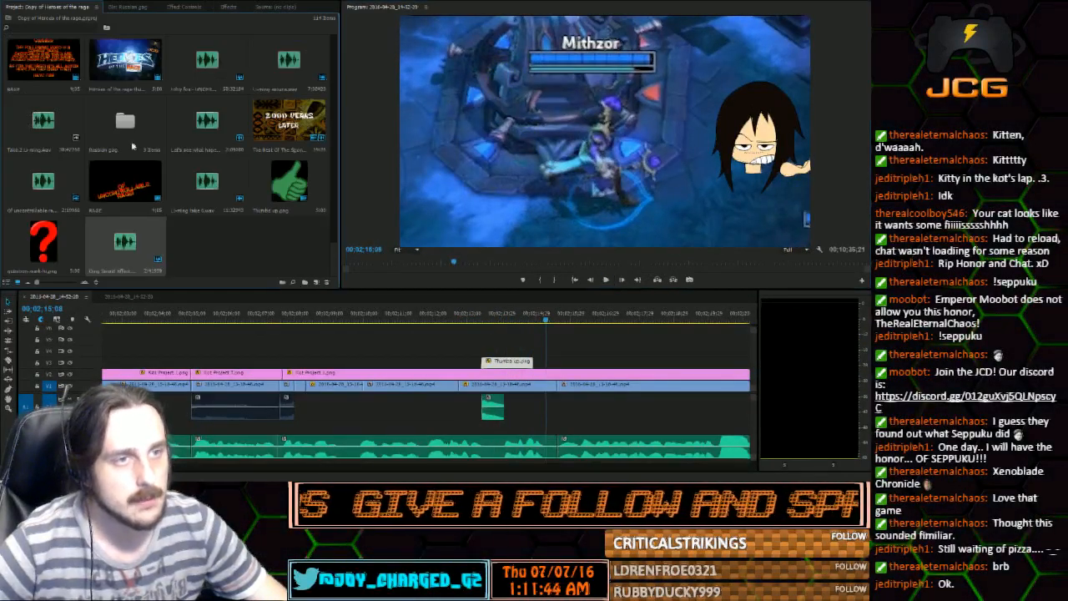
drag(47, 250, 539, 360)
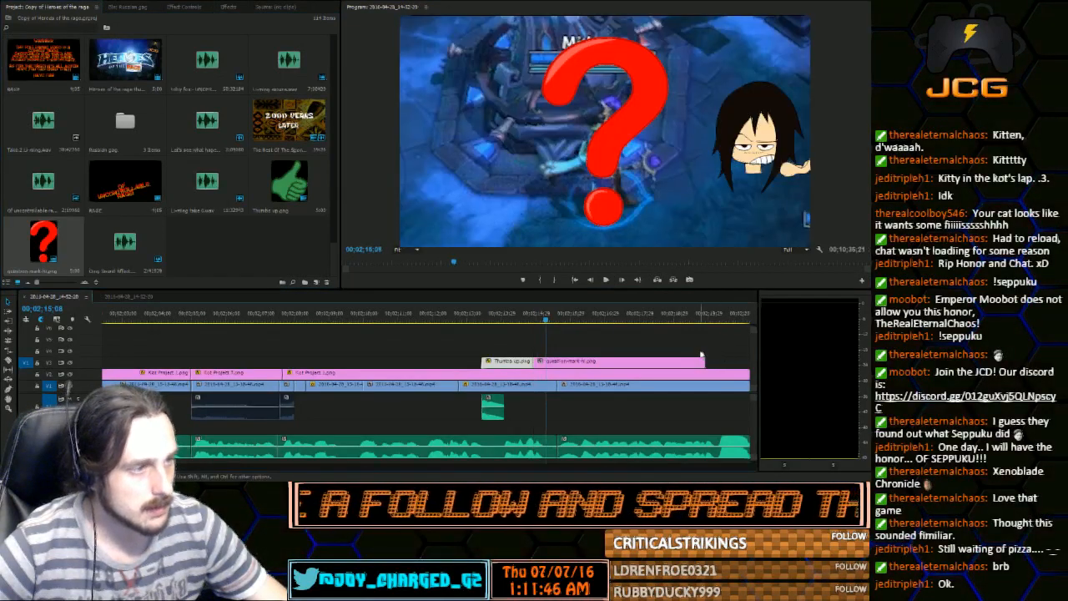
drag(698, 360, 557, 360)
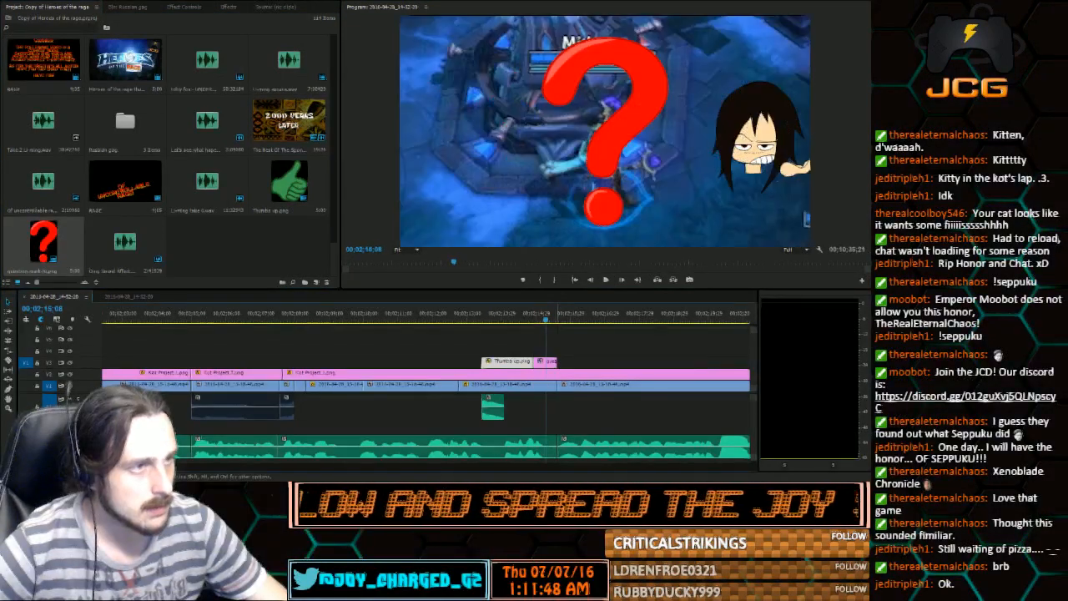
Shrink the question-mark image slightly and move it beside the hero, opposite the character image
drag(653, 203, 646, 192)
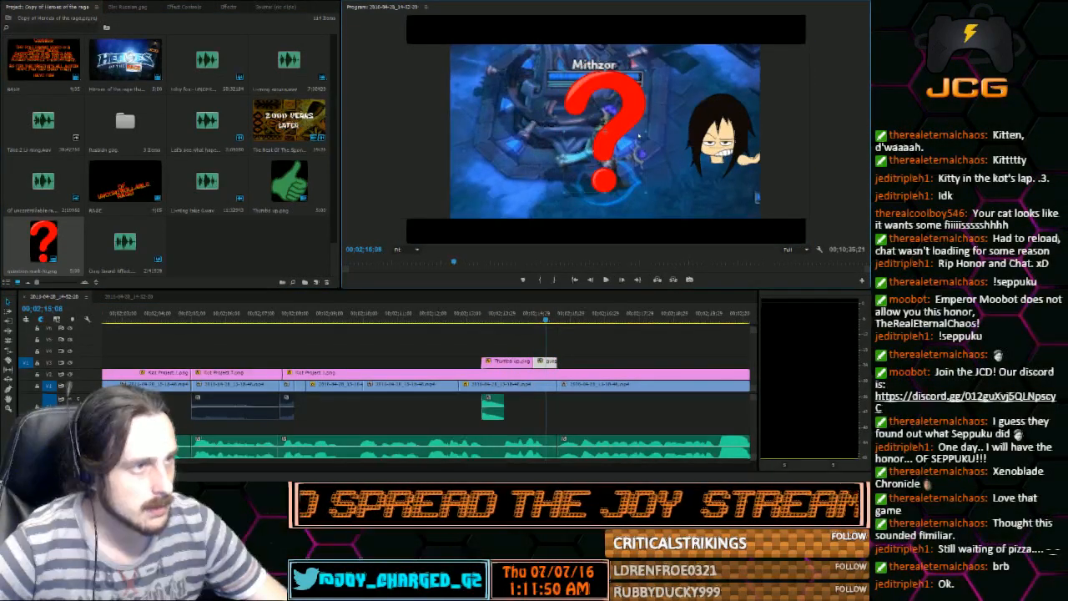
drag(627, 131, 529, 130)
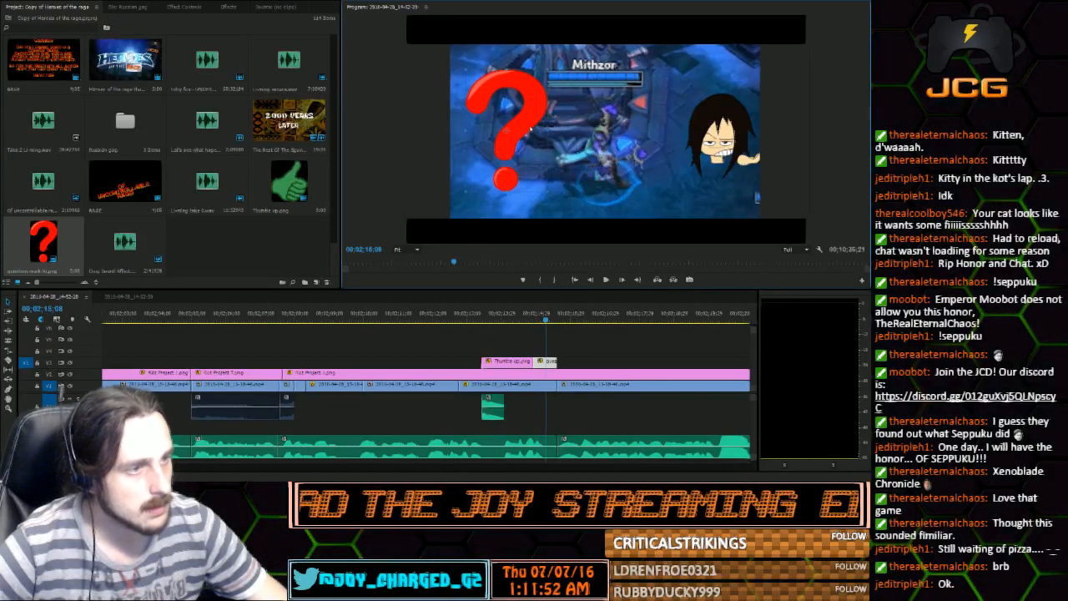
Keyframe the question mark's scale to grow from 0 at 00;02;14;27 to slightly above its former size at 00;02;15;05
mouse_move(515, 315)
mouse_down()
mouse_move(542, 318)
mouse_move(534, 322)
mouse_up()
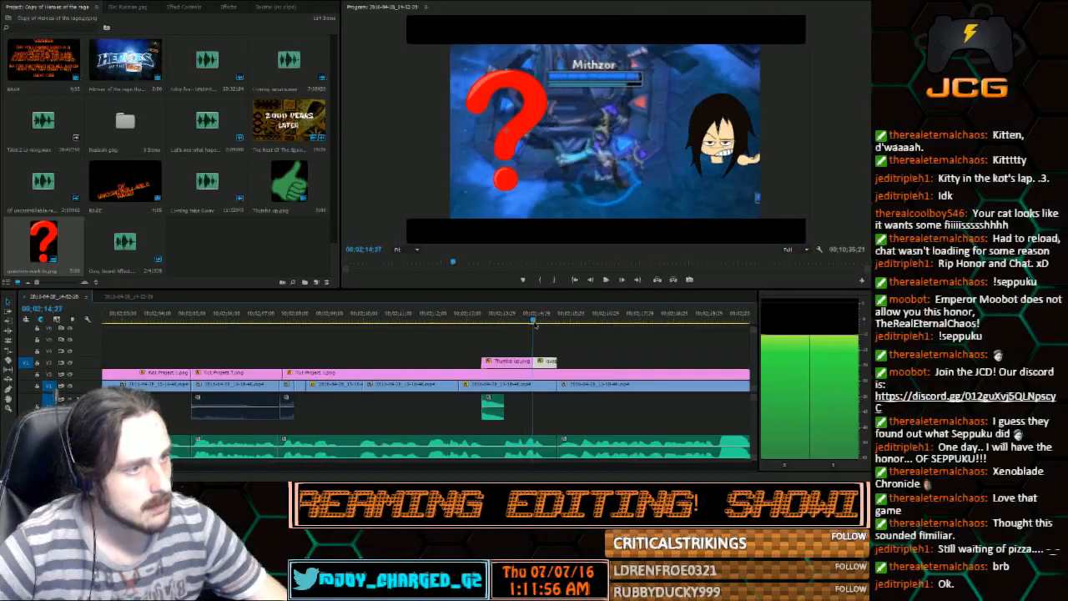
click(183, 7)
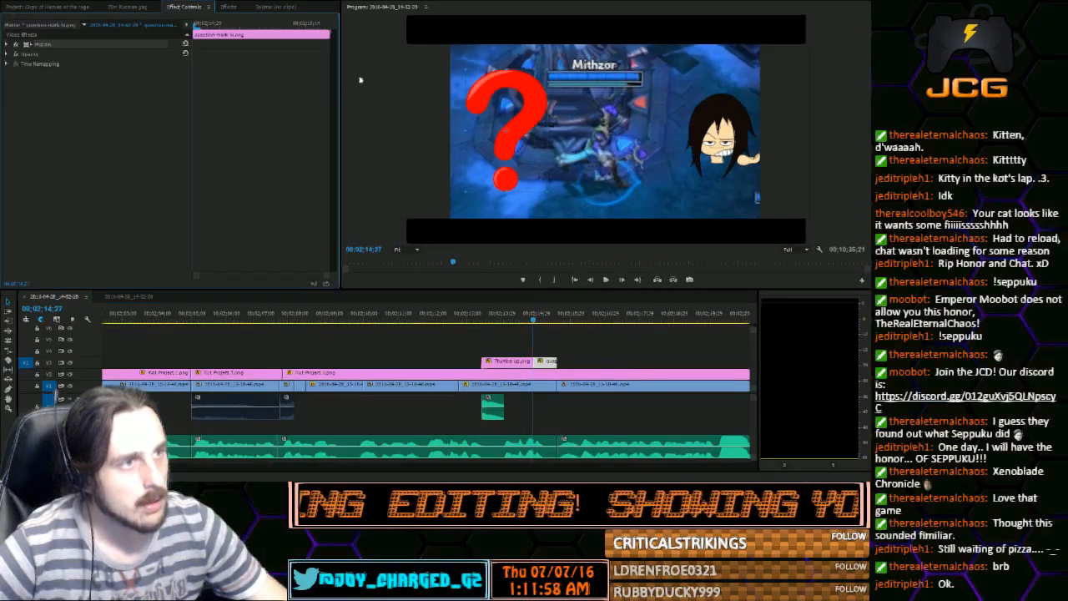
click(7, 45)
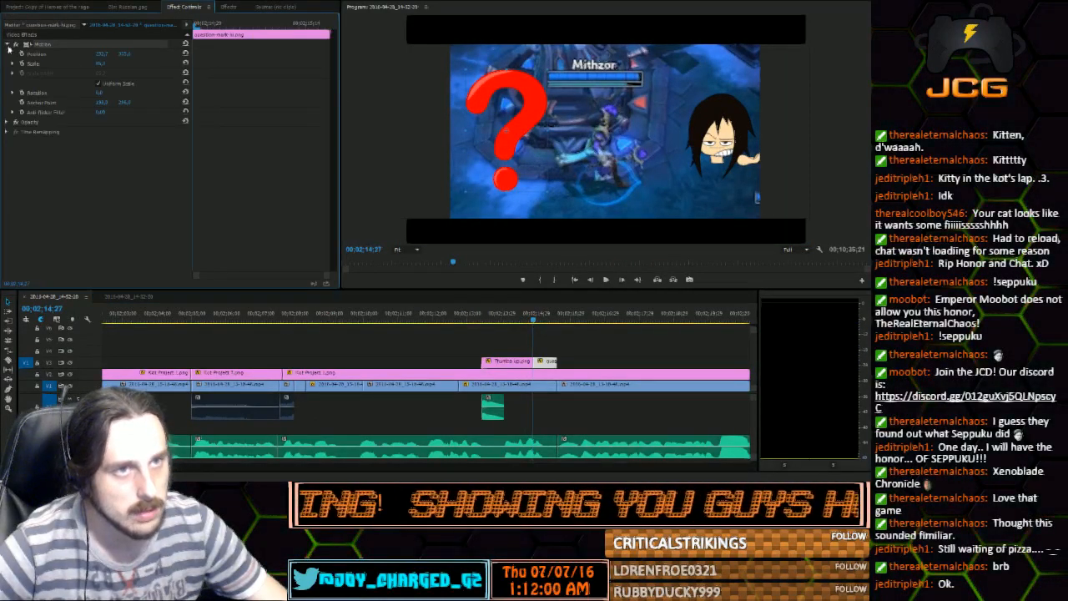
drag(101, 65, 64, 64)
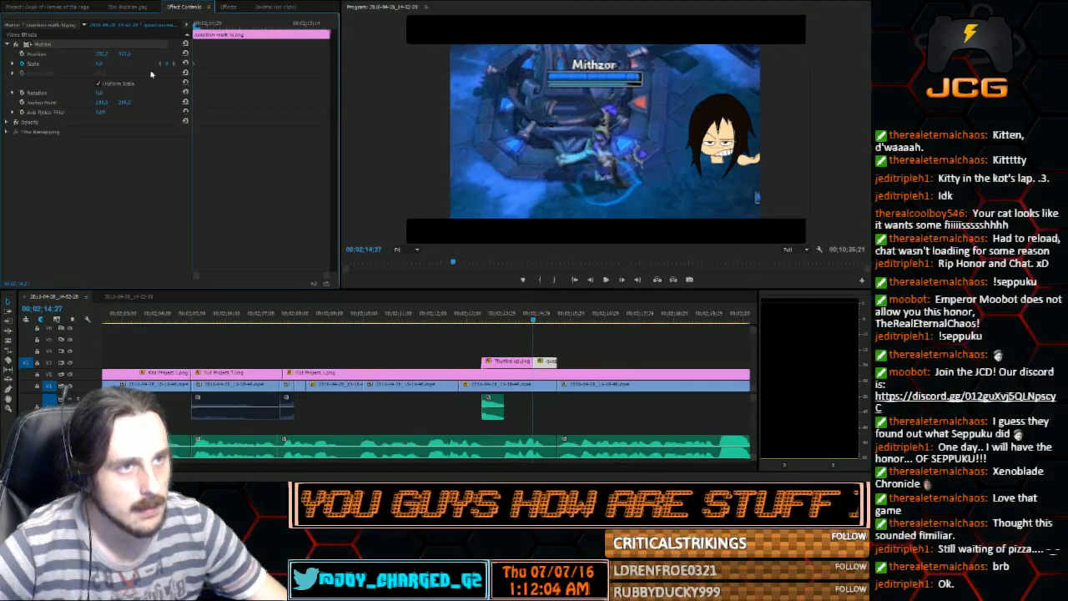
click(622, 280)
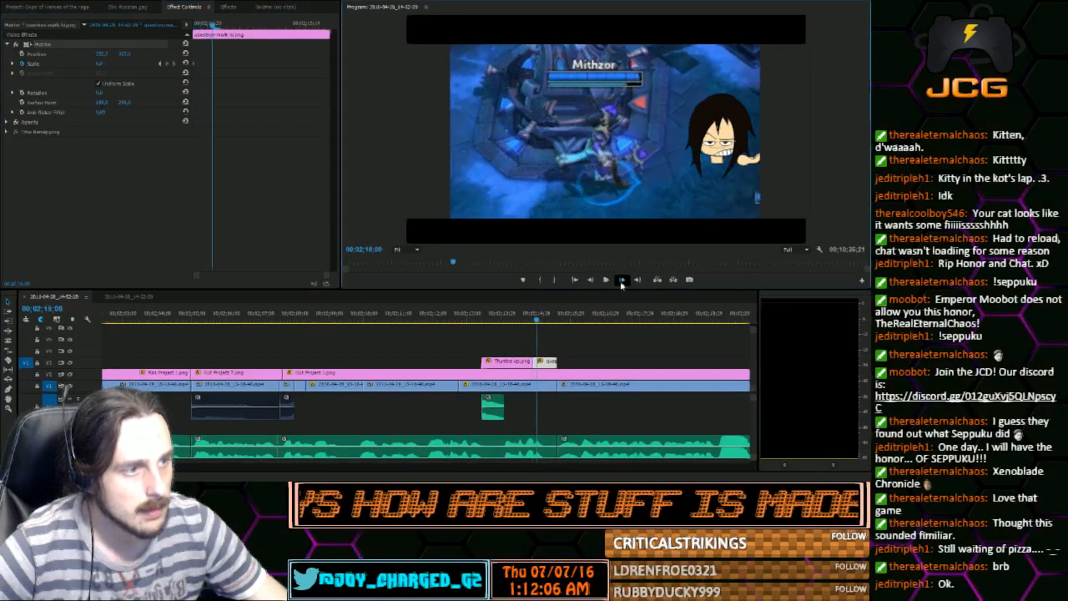
click(167, 64)
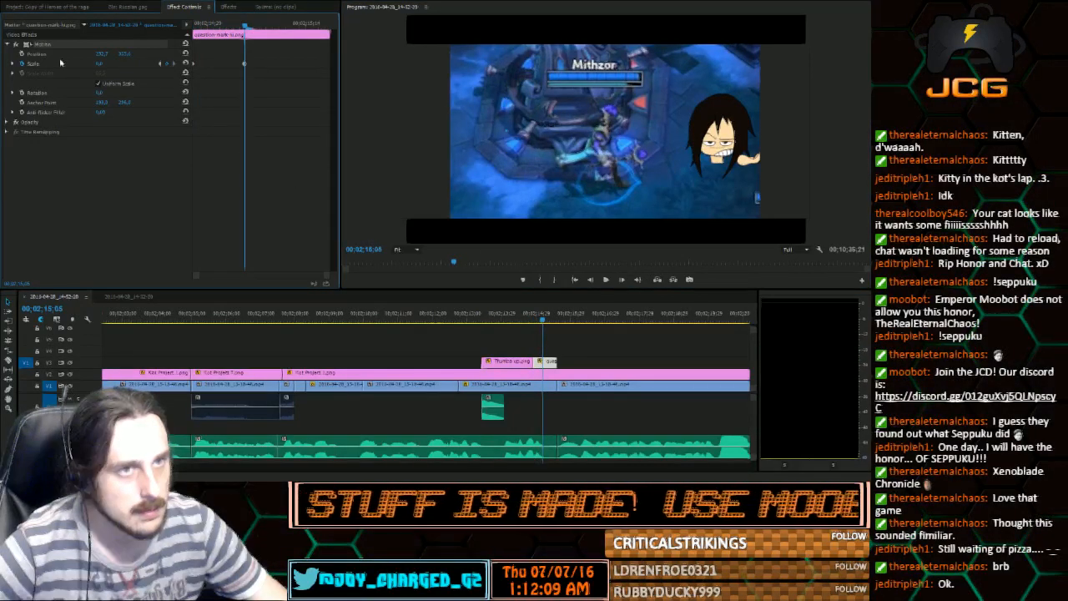
click(186, 65)
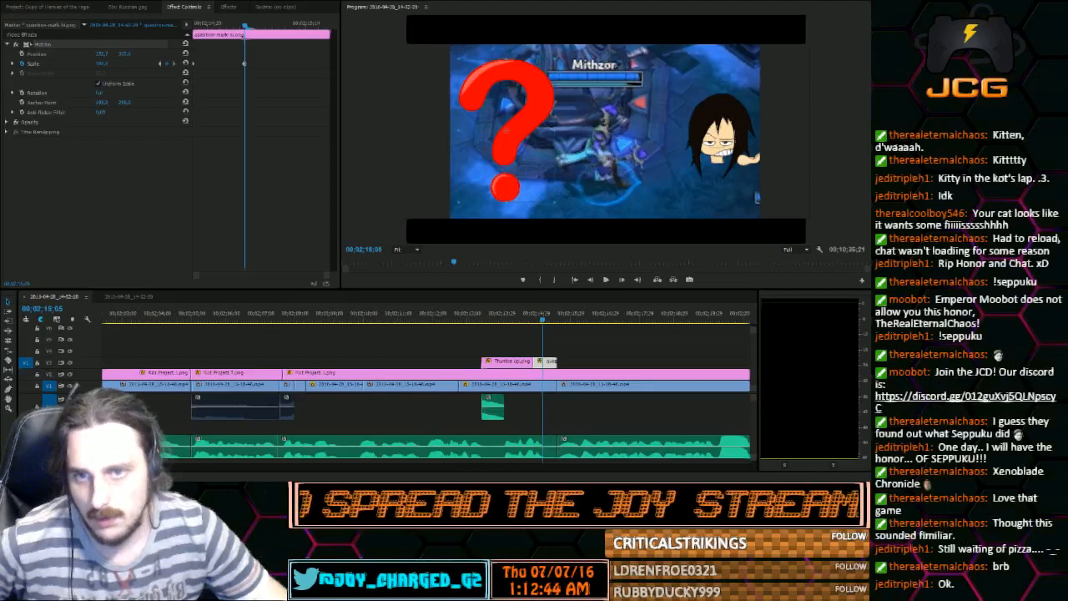
Place the newly imported sound effect beneath the question-mark clip, starting at the image's first frame, and play back the section
click(35, 8)
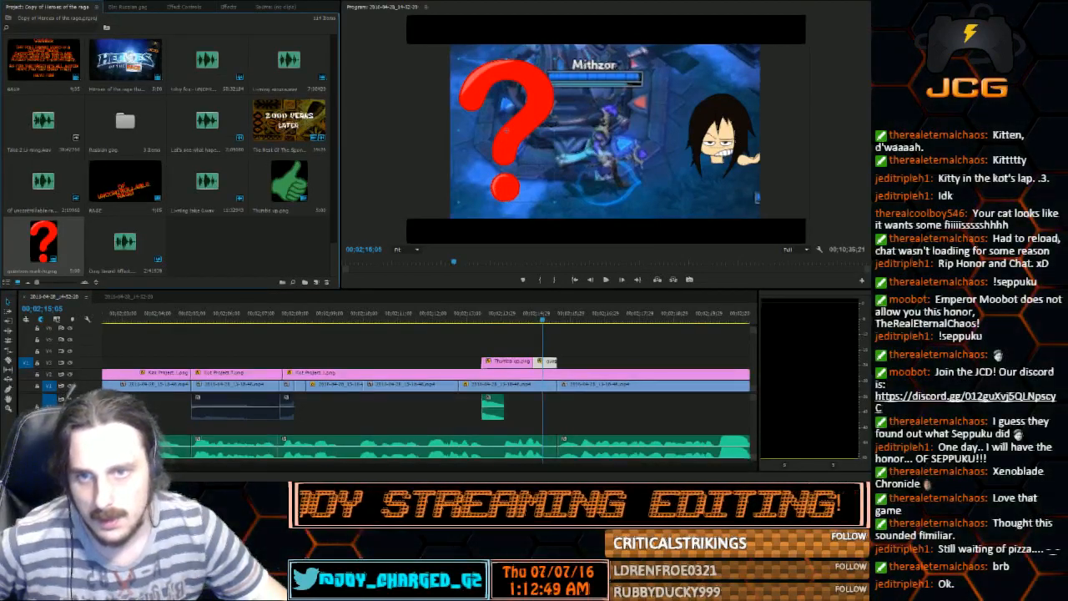
drag(112, 270, 223, 265)
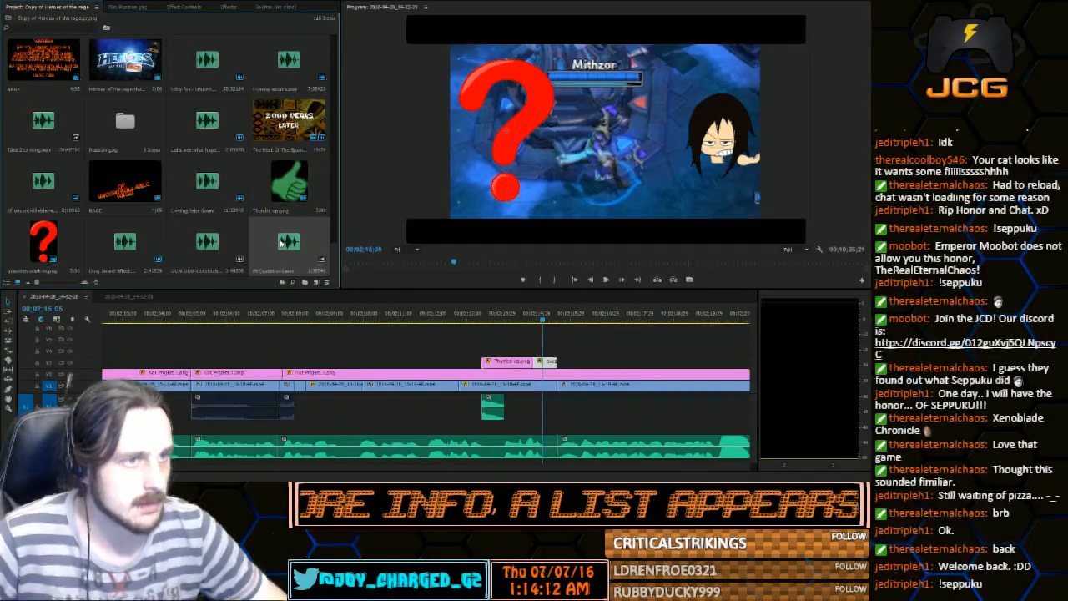
drag(287, 245, 542, 400)
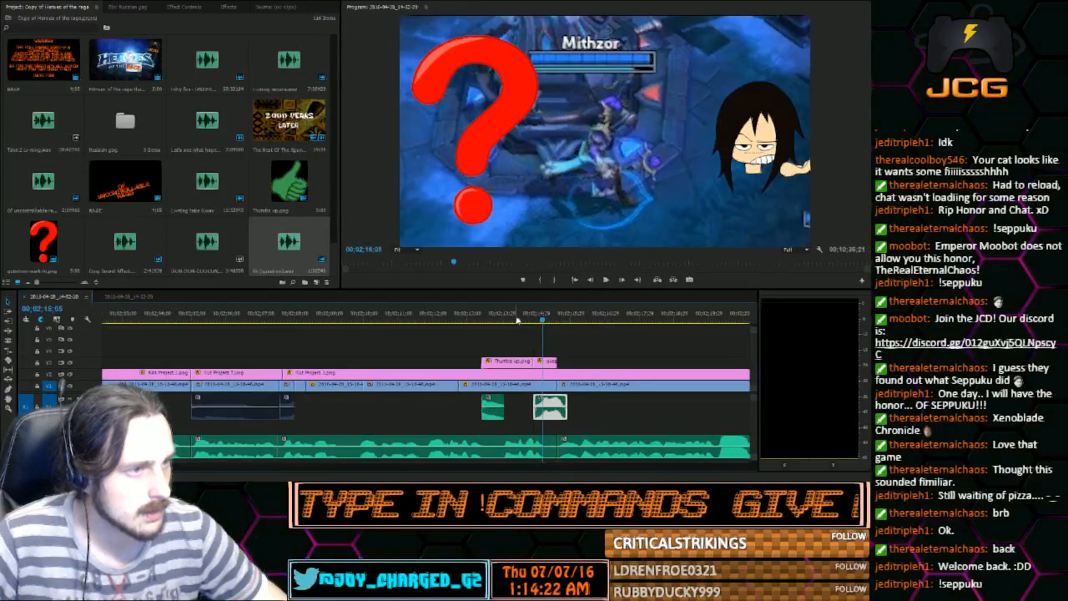
click(606, 280)
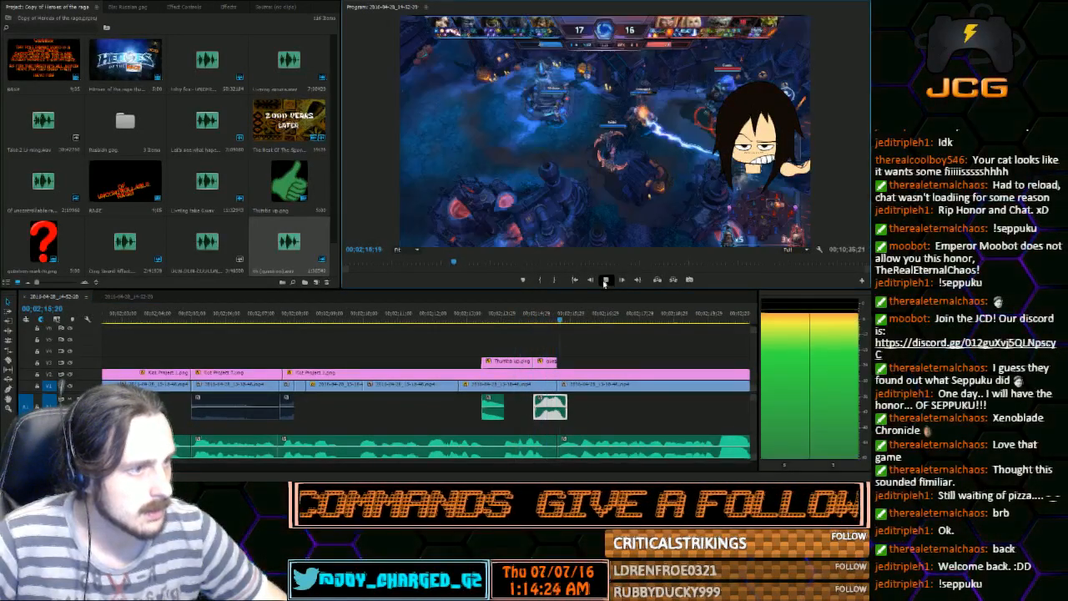
key(space)
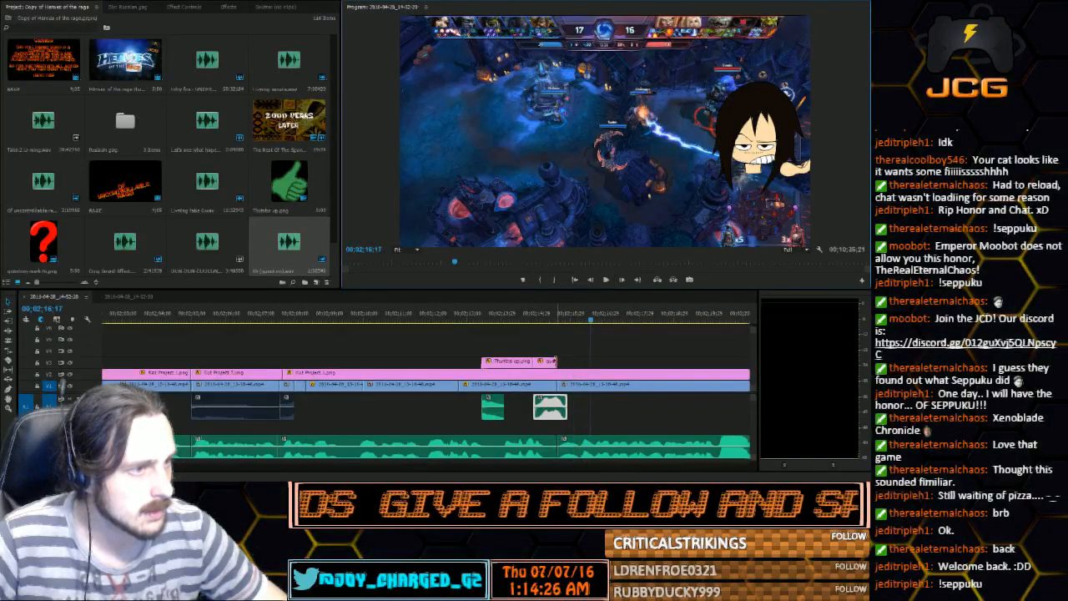
Extend the question-mark image's end to match its sound effect and play back the section
drag(556, 361, 567, 361)
click(528, 314)
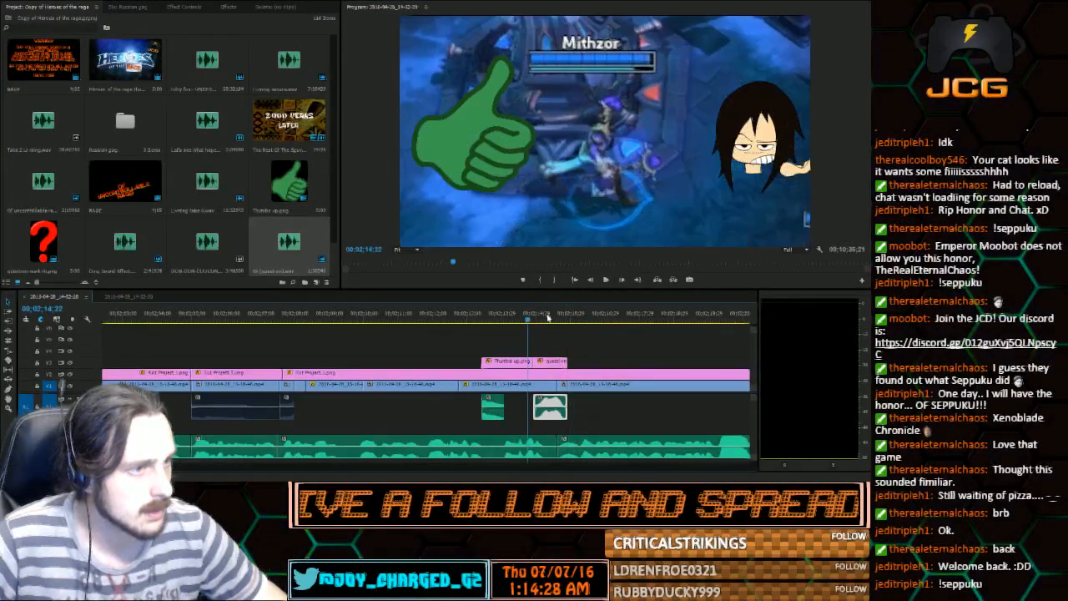
click(606, 280)
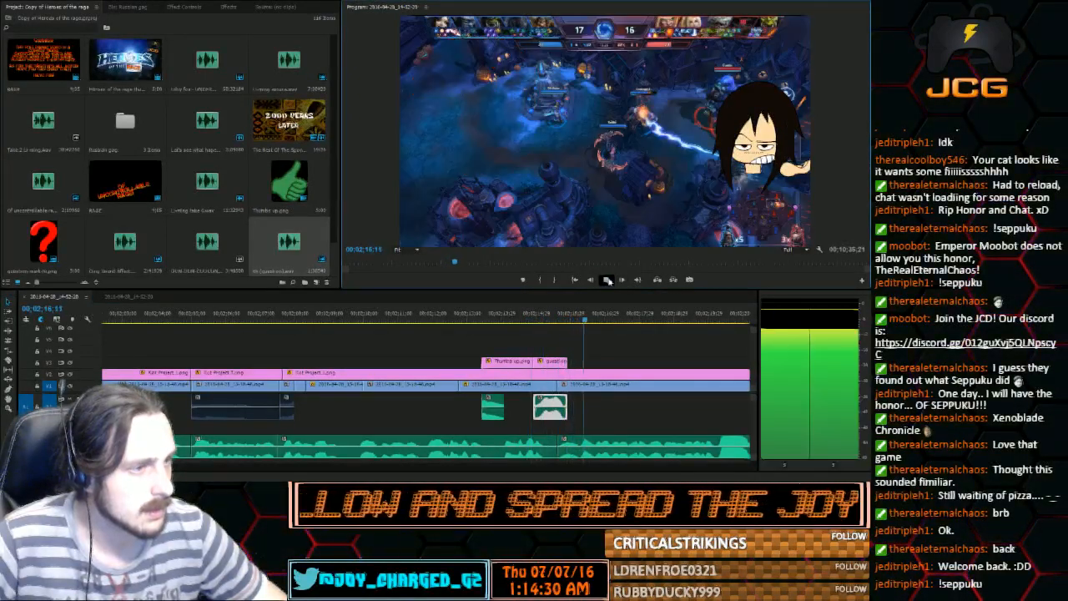
click(607, 280)
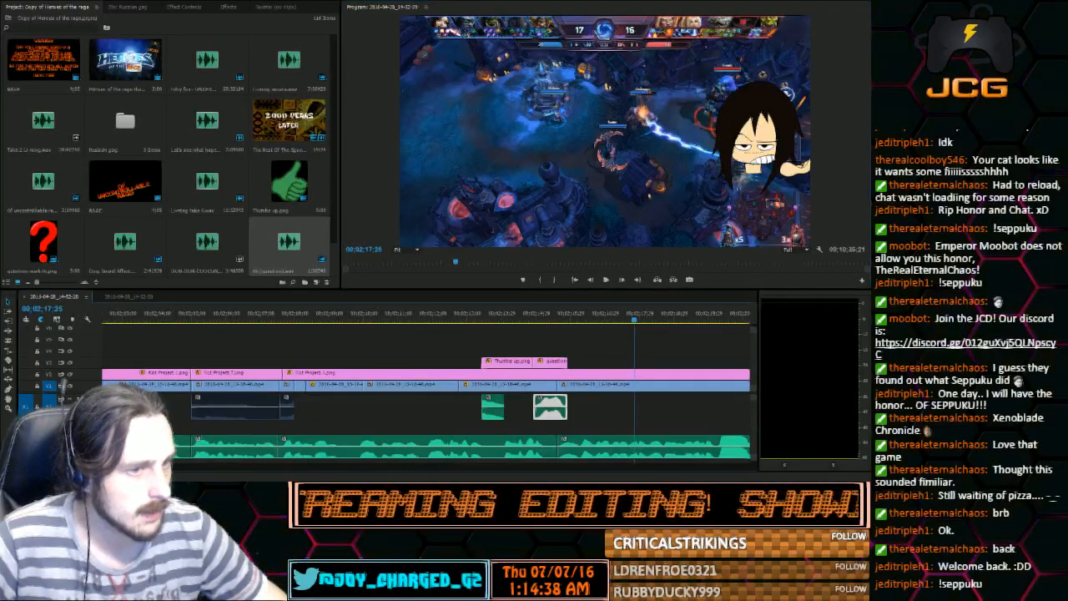
Extend the zoomed gameplay clip to the question-mark image's end and place the following gameplay clip directly after it
mouse_move(159, 468)
mouse_down()
mouse_move(179, 467)
mouse_move(162, 468)
mouse_up()
click(476, 321)
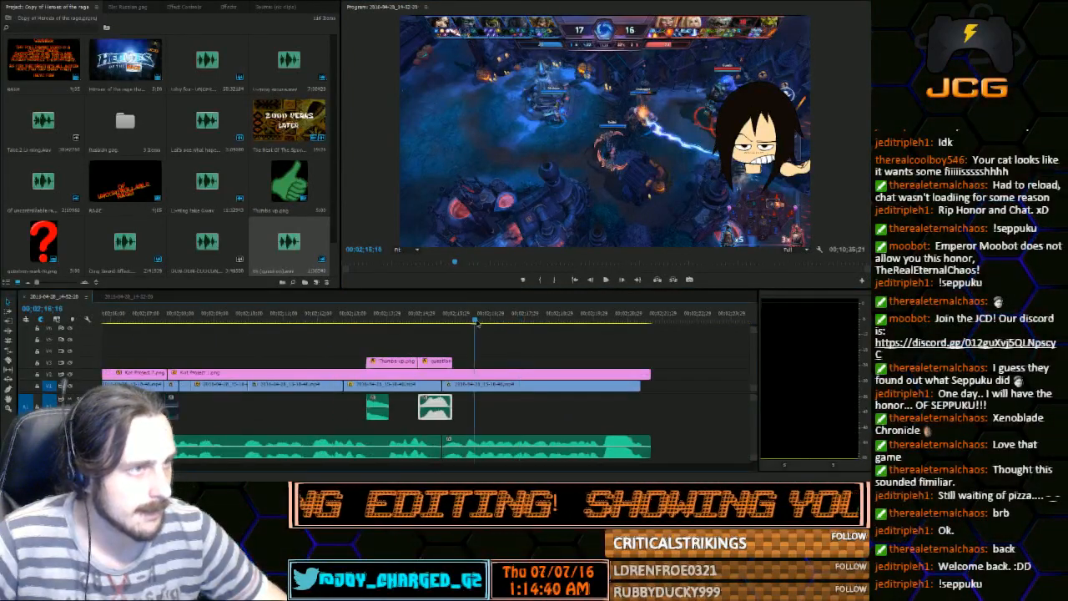
drag(476, 321, 525, 325)
mouse_move(447, 387)
mouse_down()
mouse_move(489, 388)
mouse_move(450, 384)
mouse_up()
drag(393, 320, 416, 318)
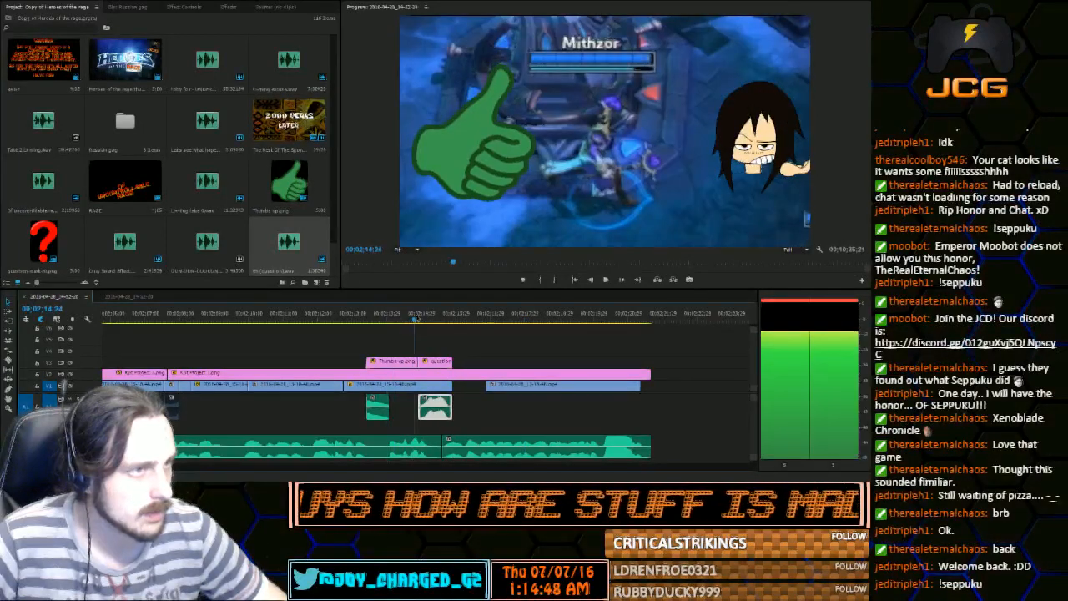
click(605, 279)
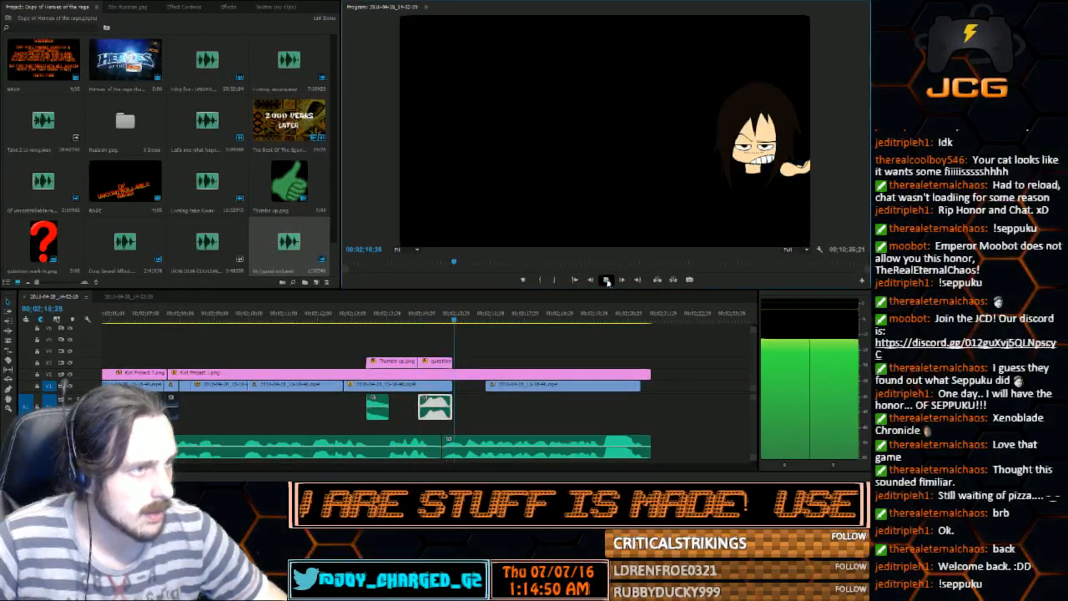
click(606, 279)
drag(521, 385, 490, 390)
Extend the last gameplay clip to the end of the character image and play back from the question mark onward
click(445, 318)
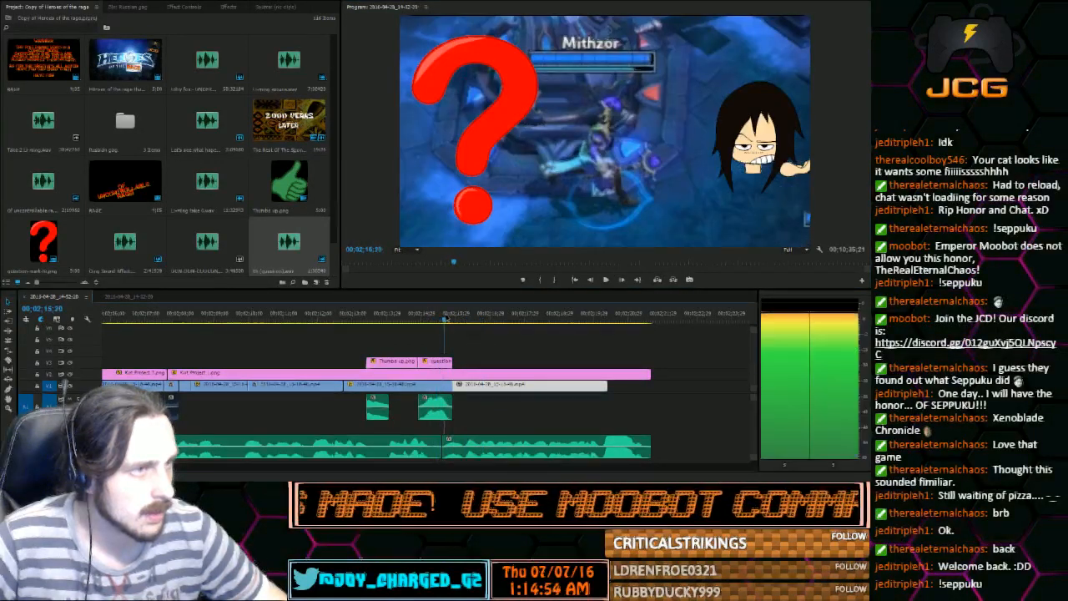
drag(444, 318, 432, 342)
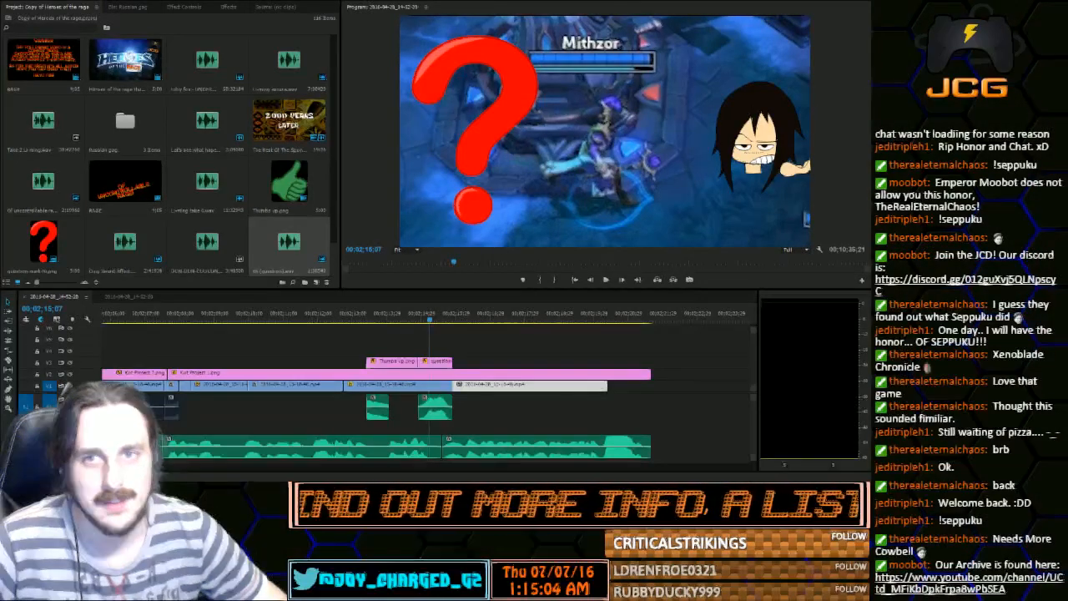
click(412, 310)
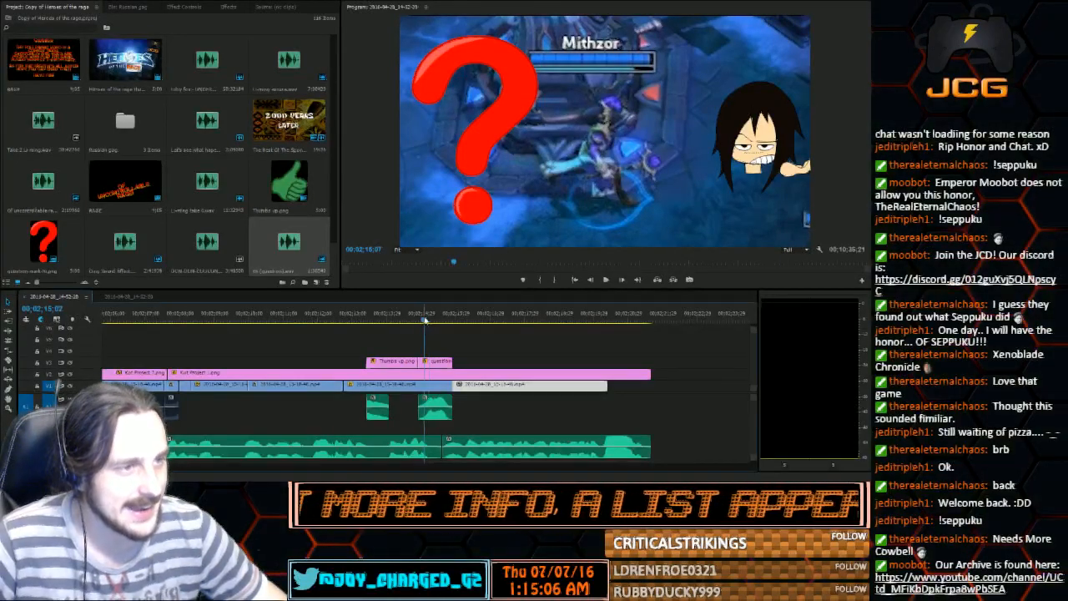
click(608, 280)
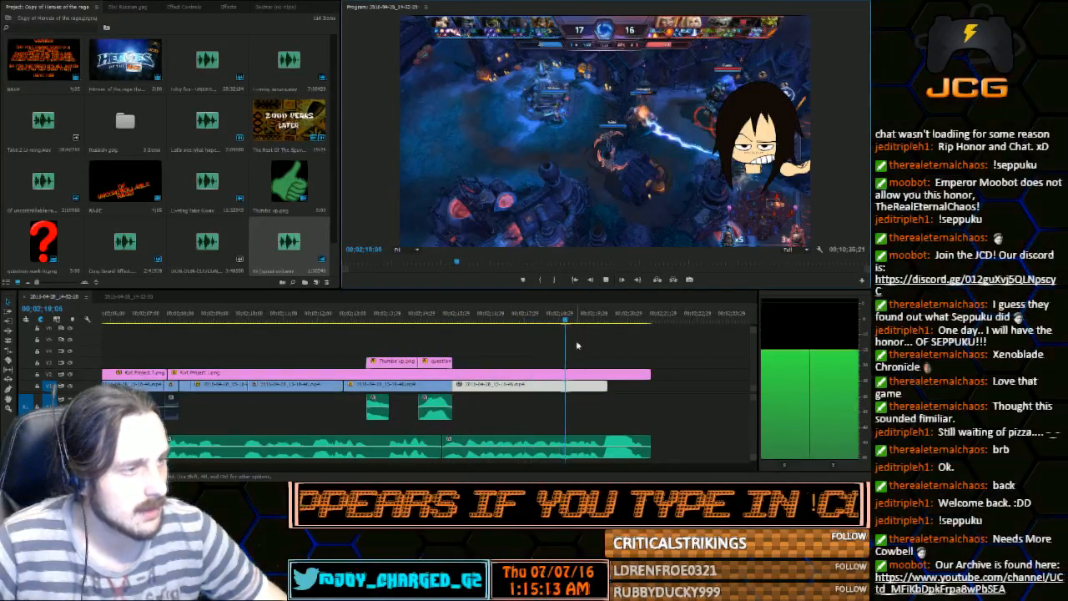
drag(648, 384, 649, 384)
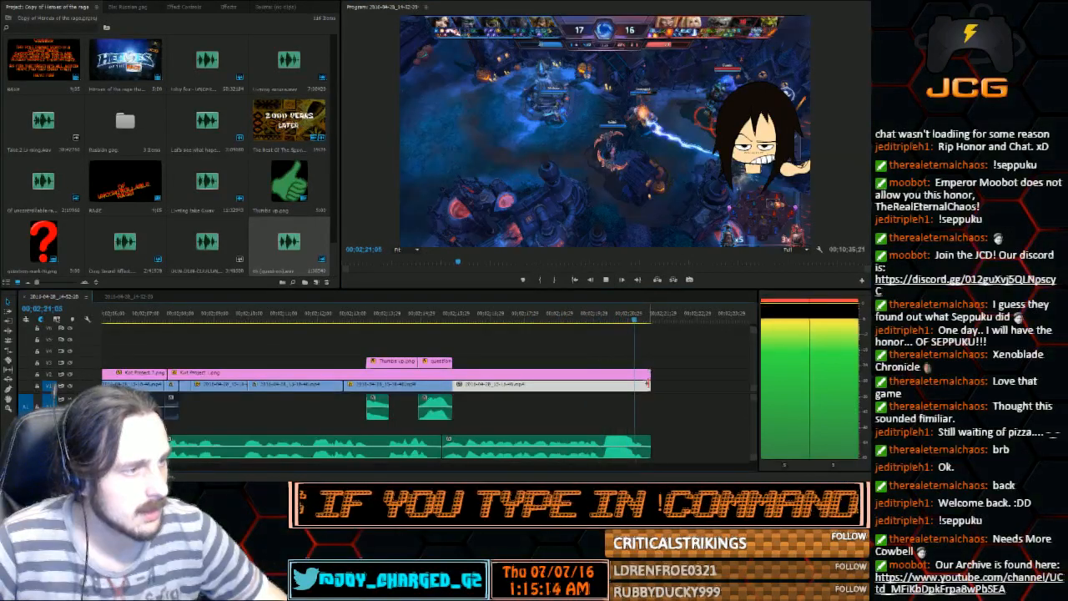
drag(560, 318, 633, 337)
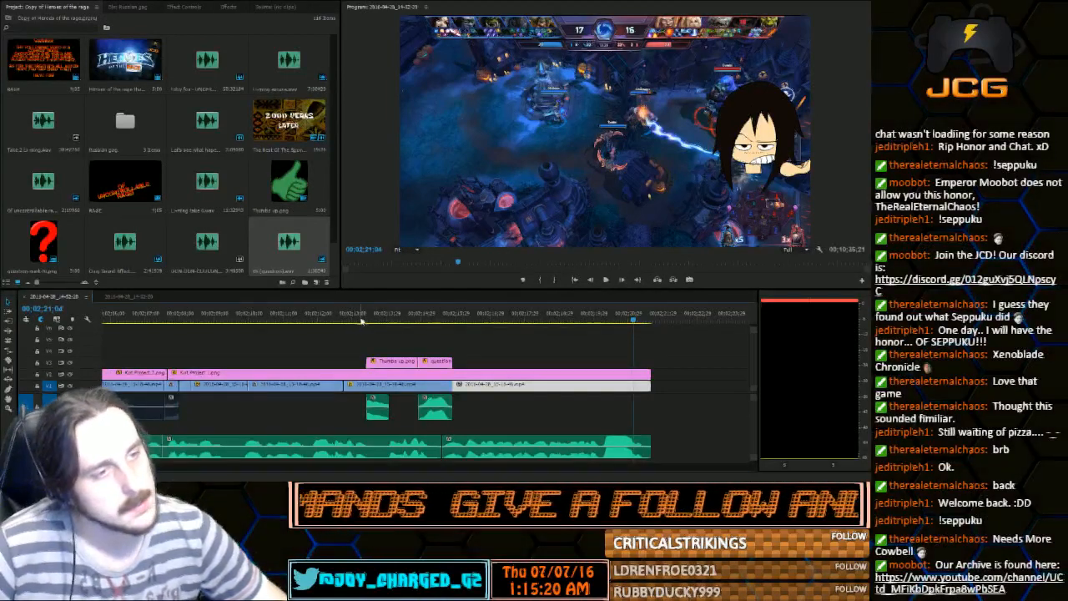
drag(362, 321, 460, 349)
click(605, 282)
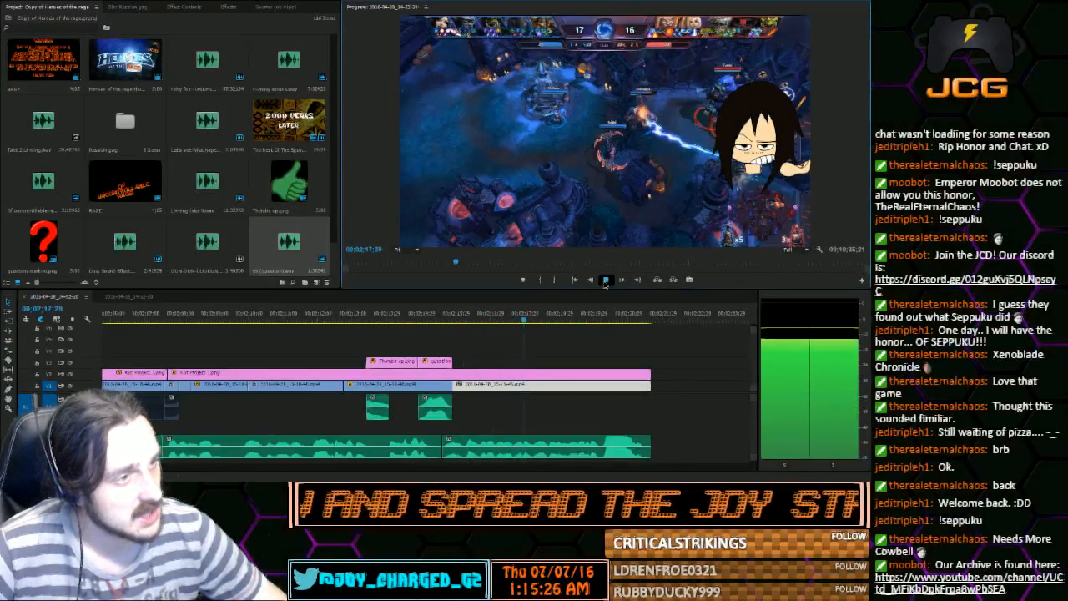
click(604, 282)
drag(488, 321, 482, 324)
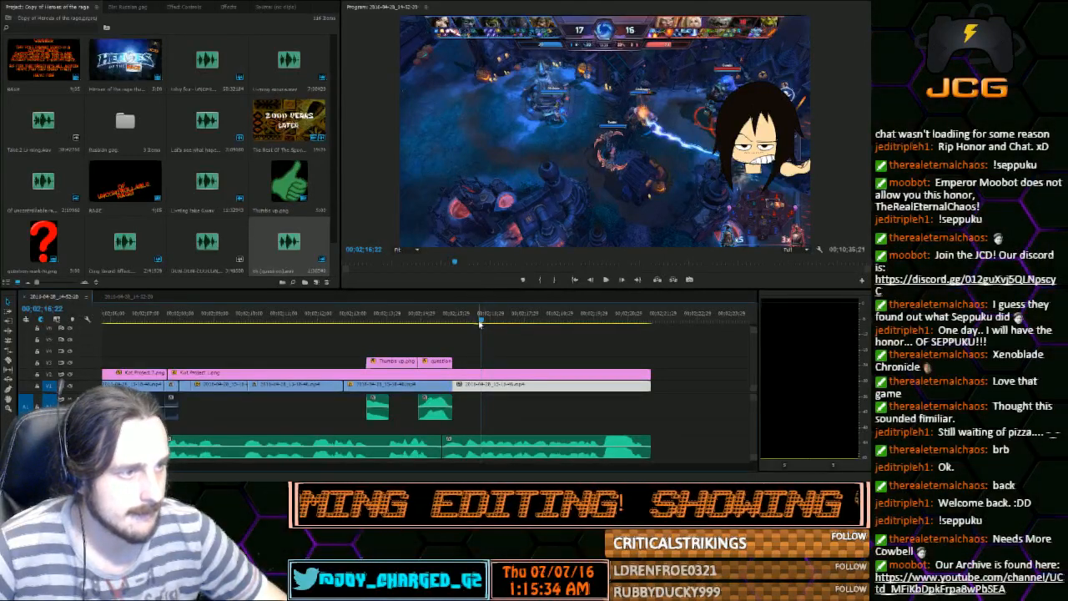
Trim the voice recording's end to 00;02;21;14, place the DUN DUN sound effect directly after it, and play it back
drag(481, 324, 645, 325)
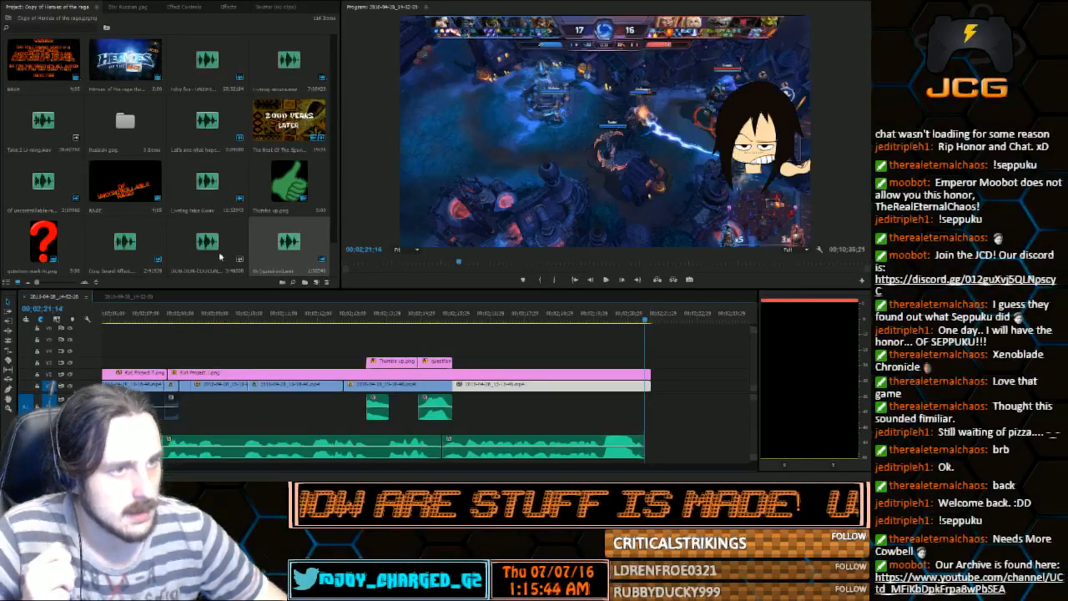
drag(207, 242, 662, 447)
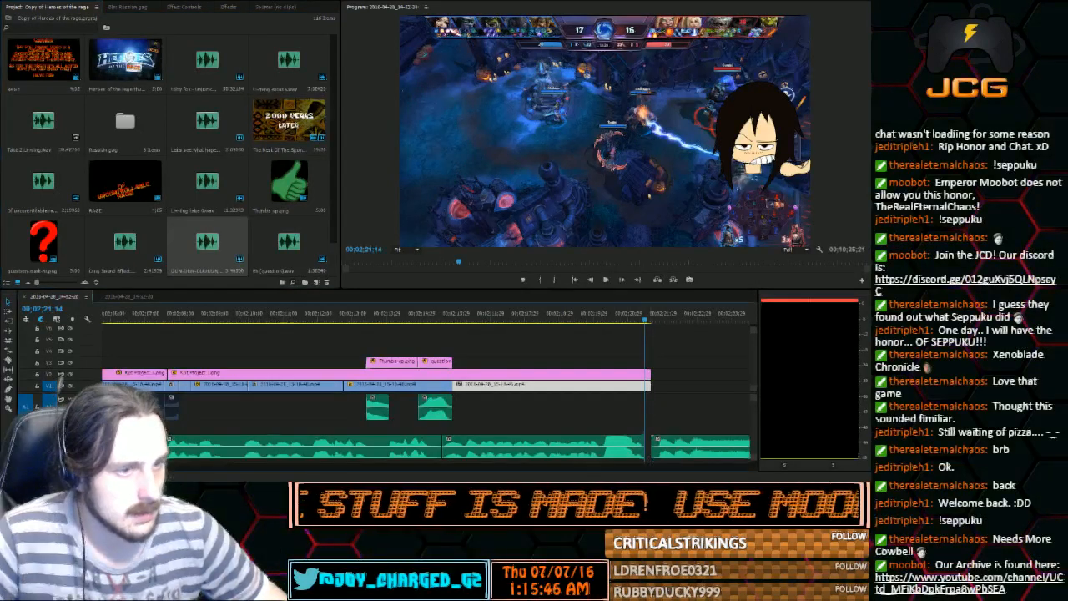
key(minus)
key(minus)
key(minus)
key(equal)
key(equal)
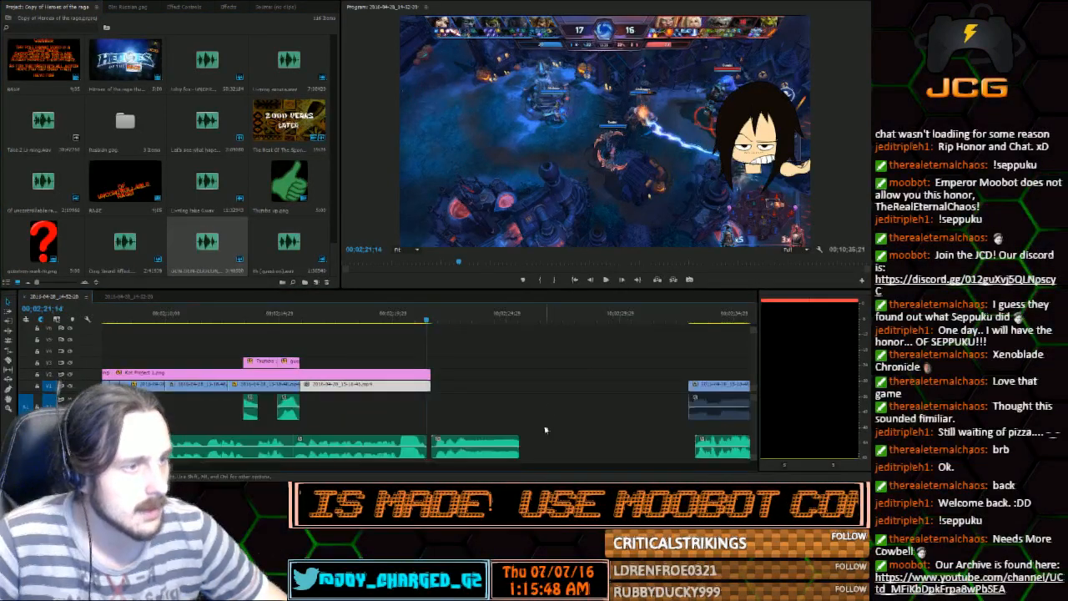
drag(433, 441, 428, 443)
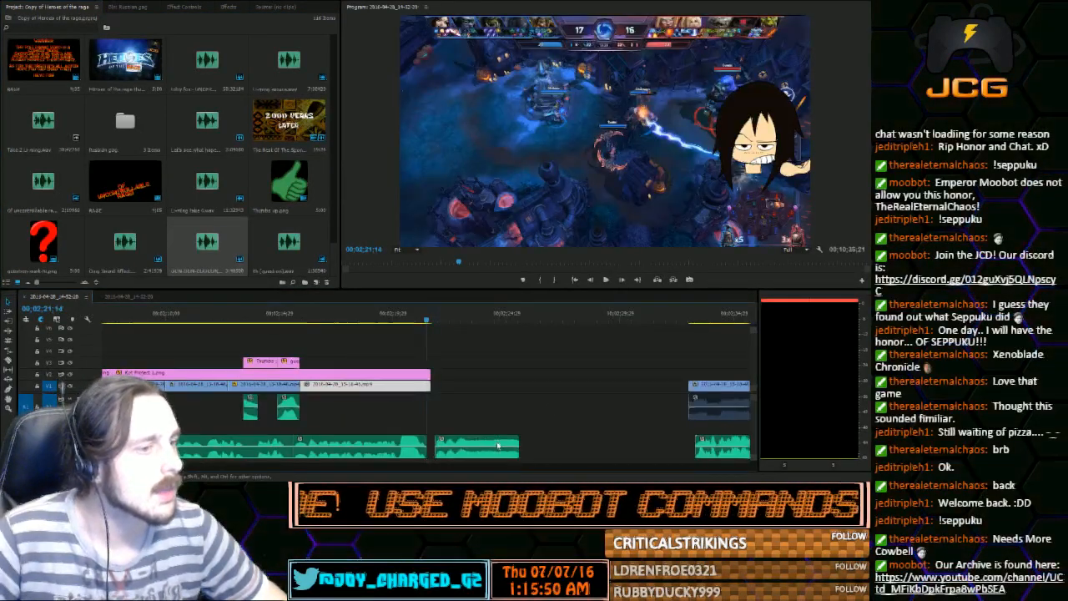
drag(494, 447, 490, 448)
click(607, 279)
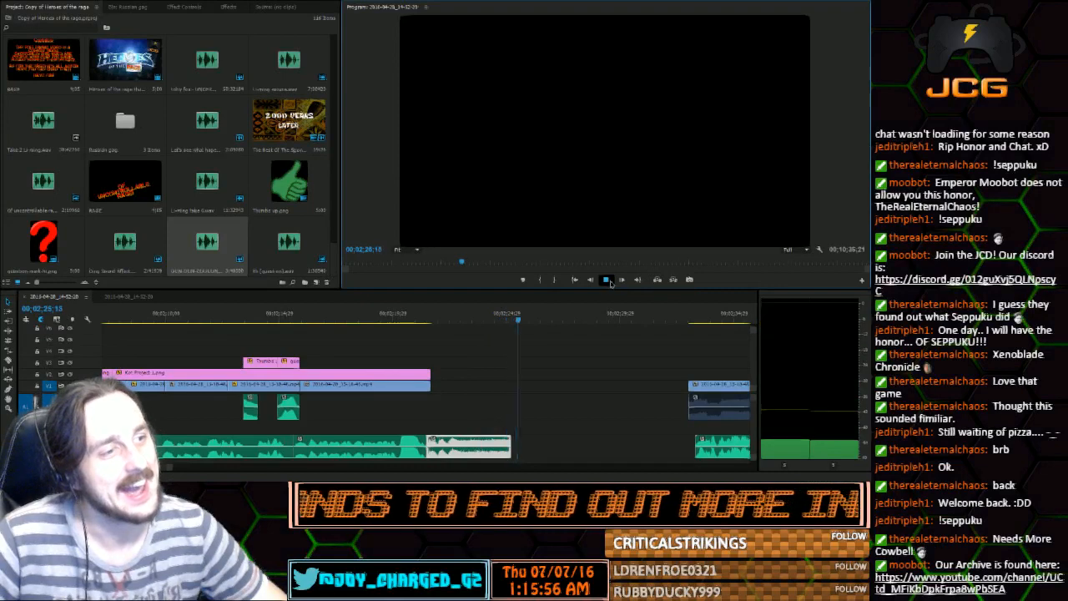
click(607, 280)
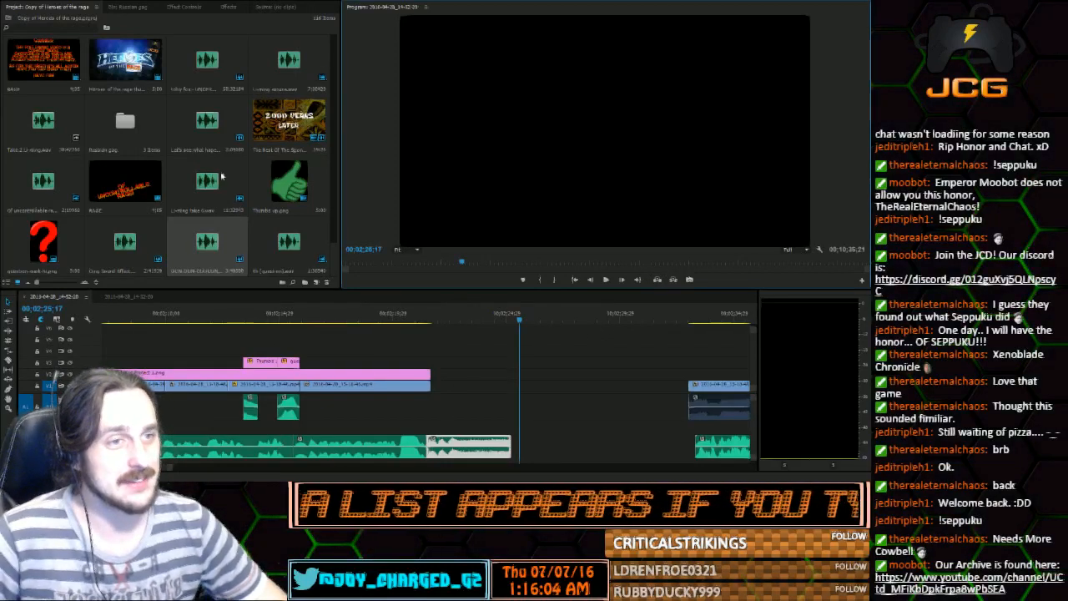
Create the fiery title "OH SHIT PLOTTWIST!!" and place it above the new sound effect, from 00;02;22;13 to the sound's end
scroll(83, 150, up, 2)
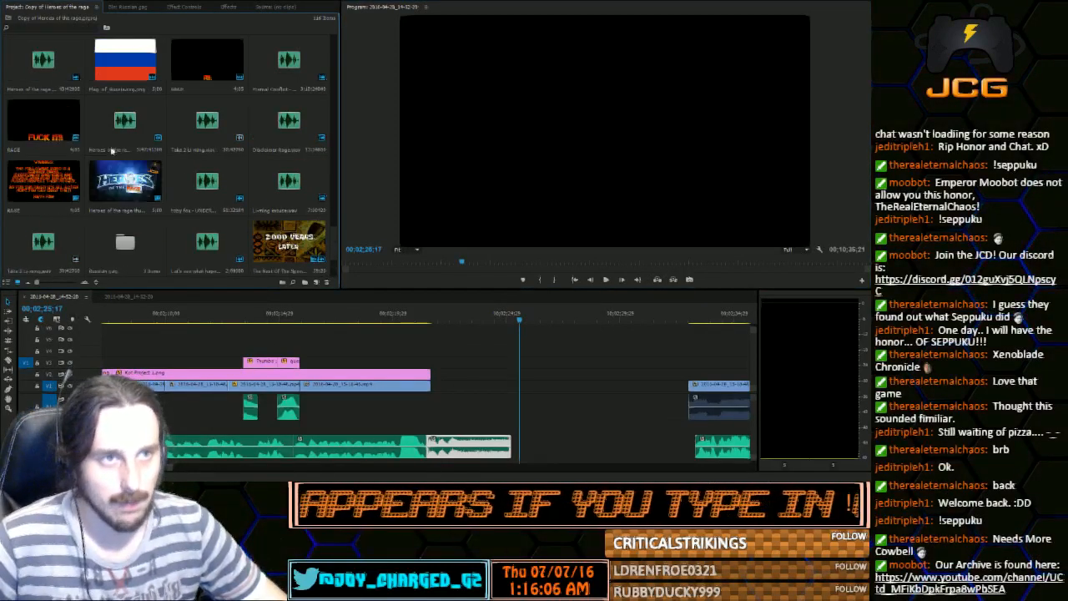
scroll(128, 199, down, 2)
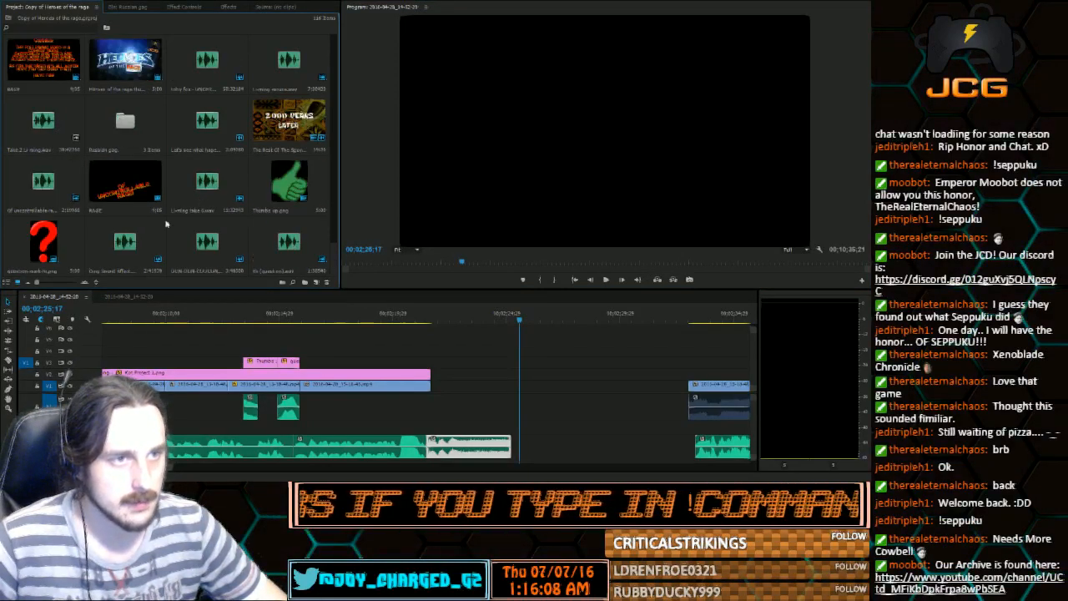
key(ctrl+c)
click(288, 254)
key(ctrl+v)
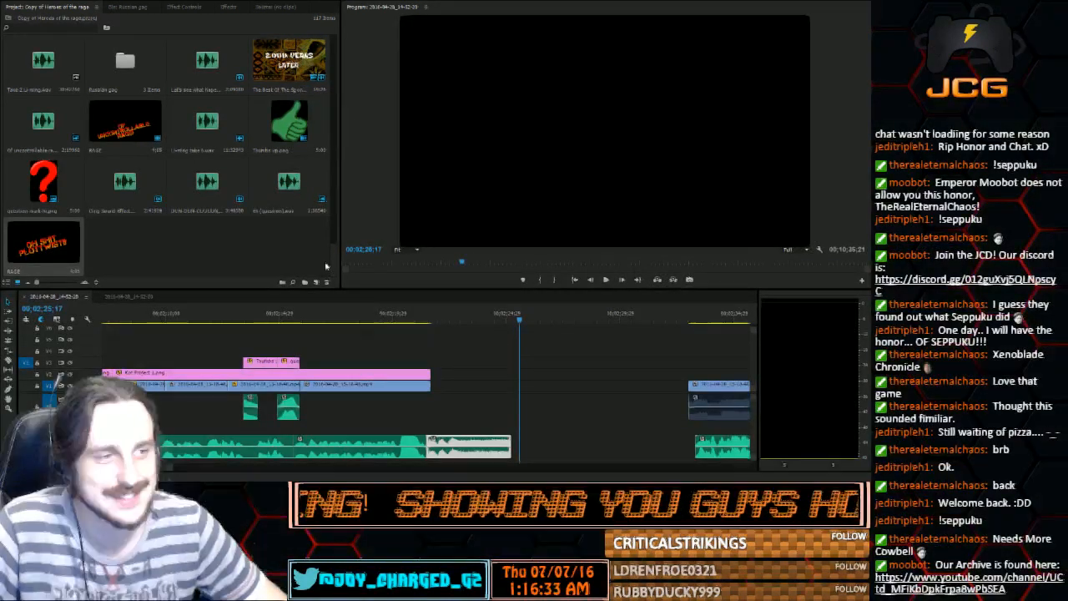
drag(40, 254, 430, 364)
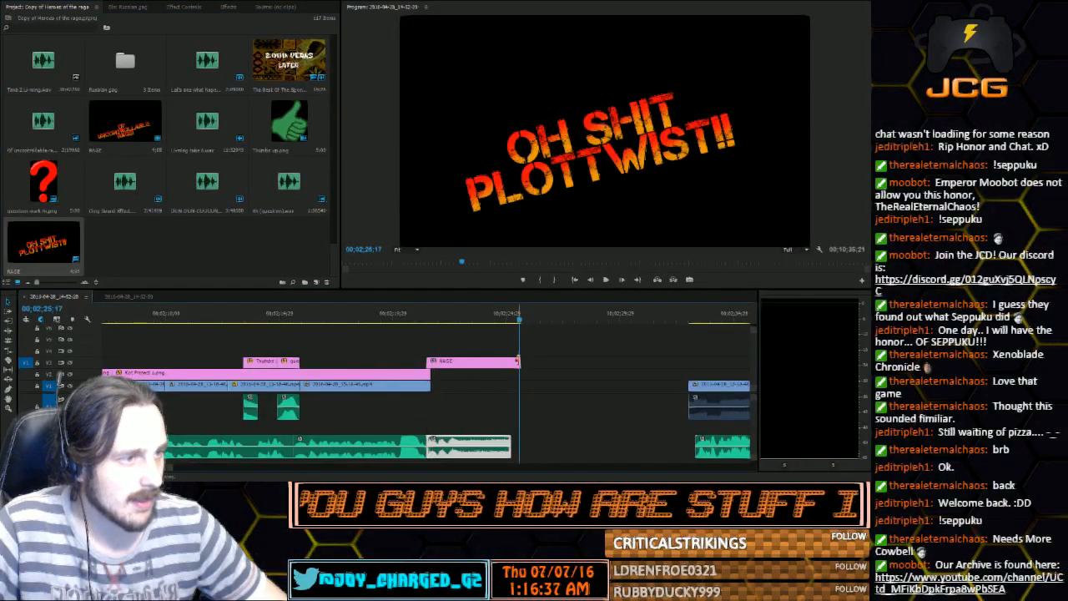
drag(427, 321, 452, 361)
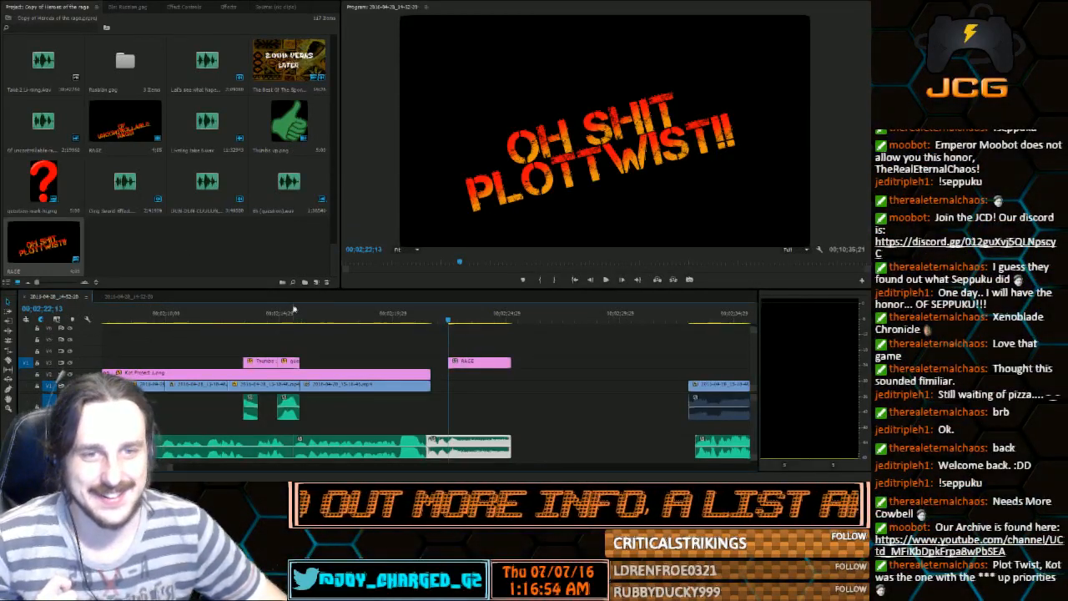
Add the pointing-hand image above the character image from 00;02;16;21 and shrink it to a small hand over the gameplay's left half
drag(292, 326, 323, 329)
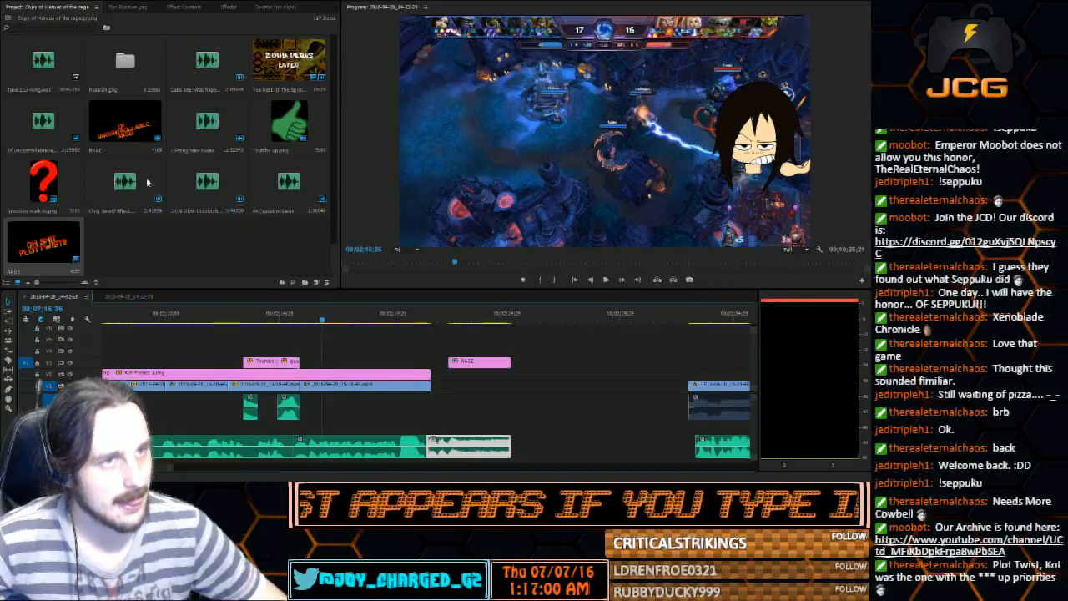
scroll(150, 181, up, 5)
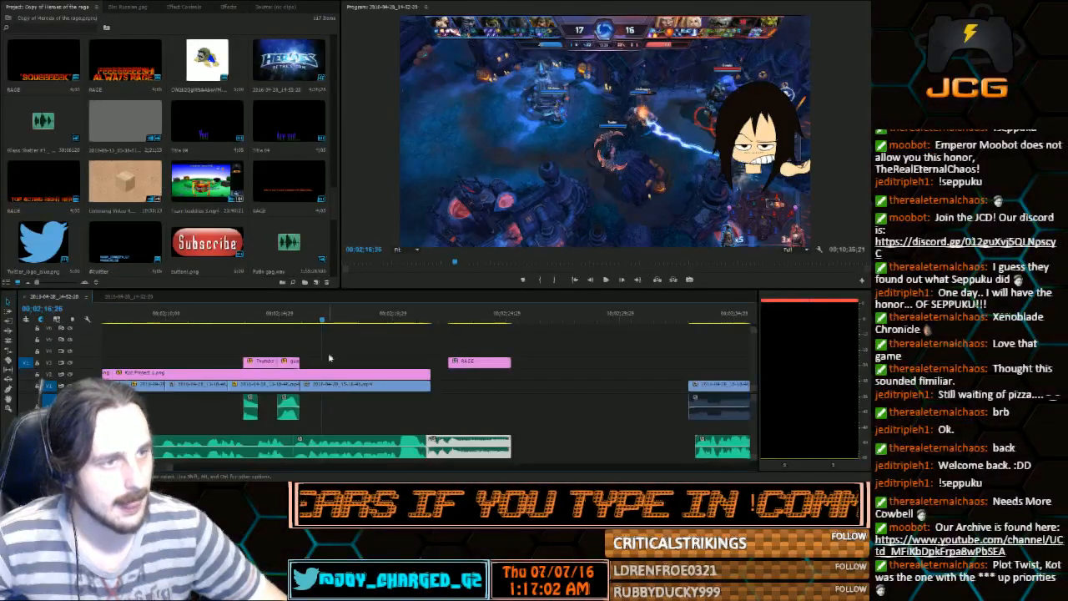
key(Left)
key(Left)
key(Left)
key(Left)
key(Left)
scroll(186, 146, up, 5)
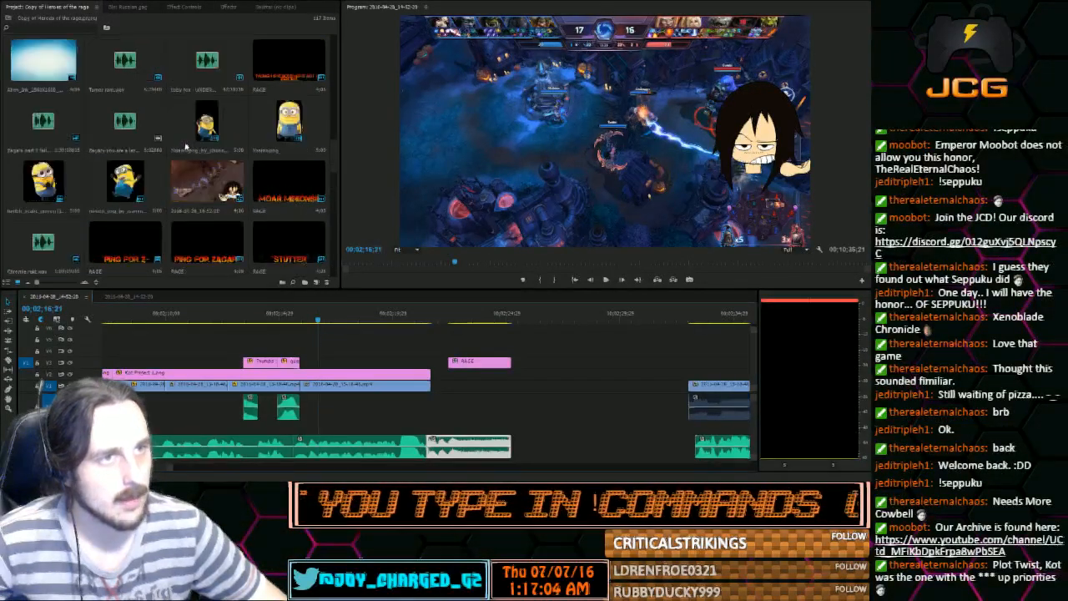
scroll(186, 146, up, 6)
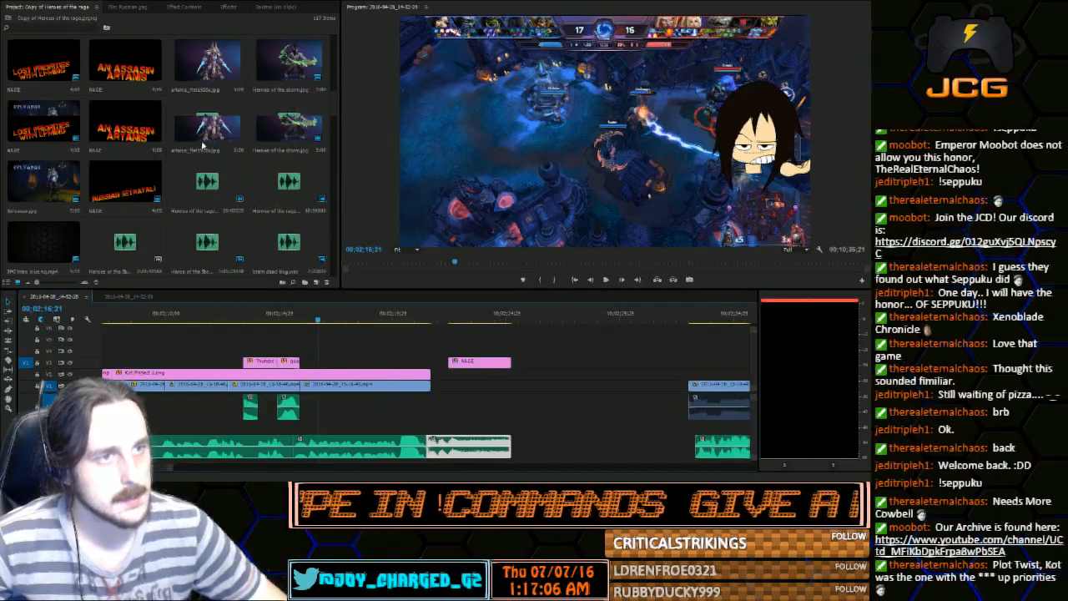
drag(44, 180, 326, 360)
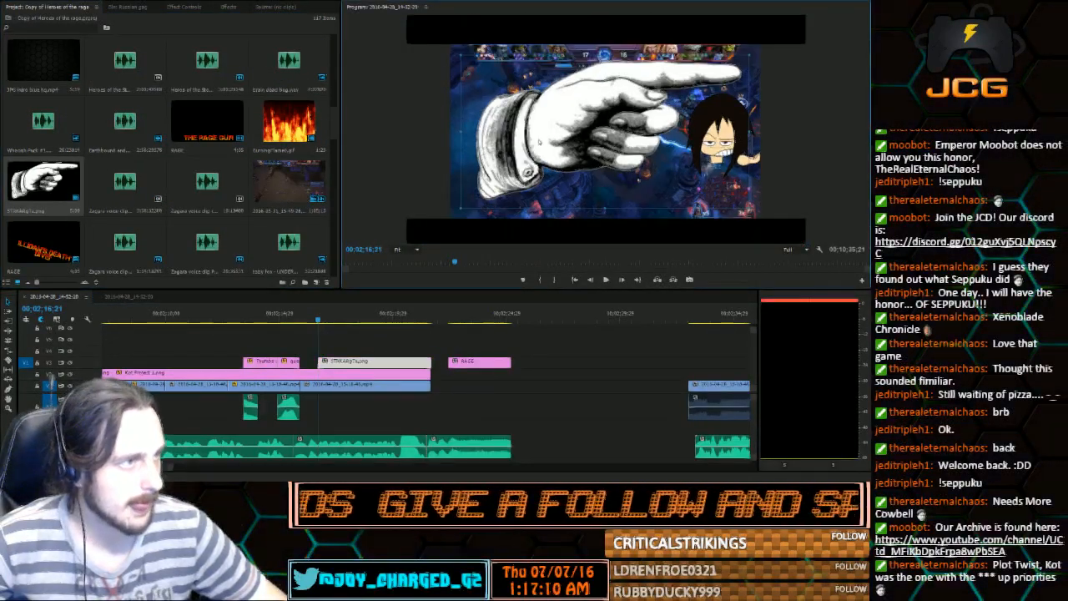
drag(461, 208, 520, 113)
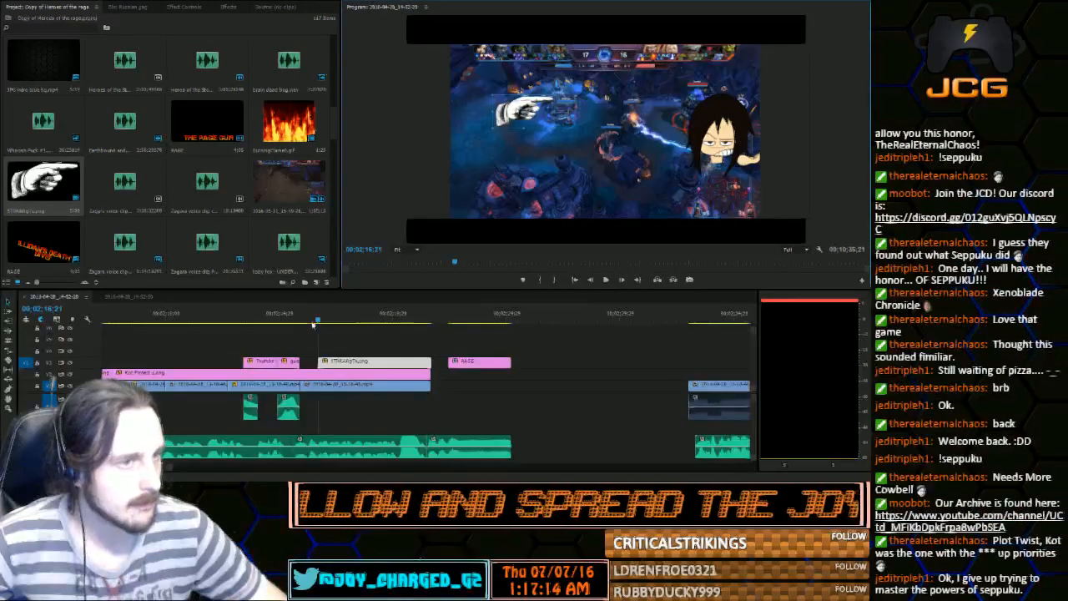
Split the gameplay clip at 00;02;16;09 and keyframe the second part's scale to zoom in by 00;02;16;21
drag(314, 323, 311, 322)
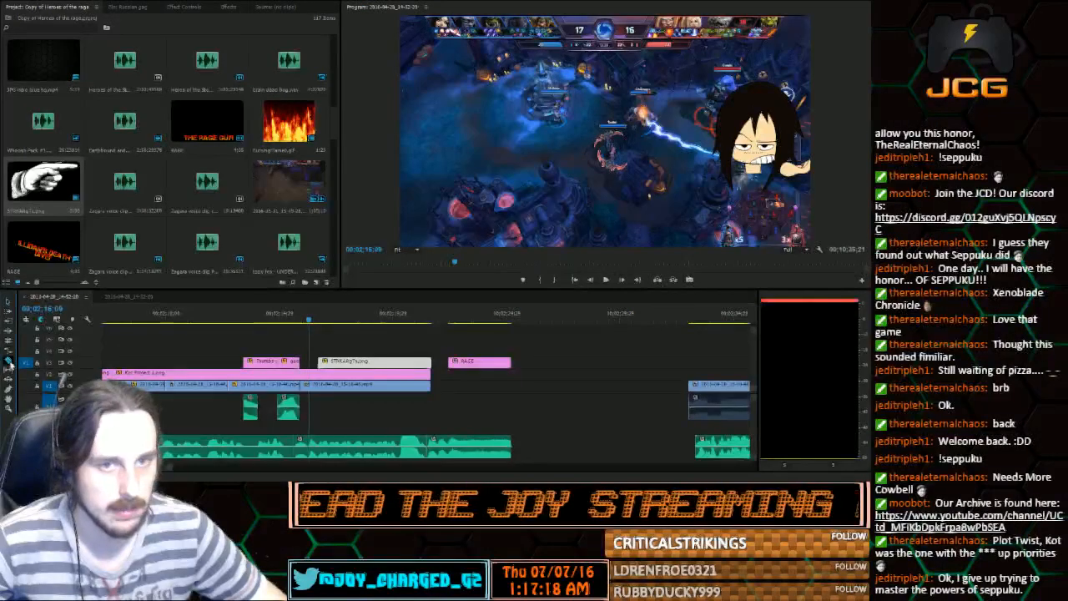
click(309, 387)
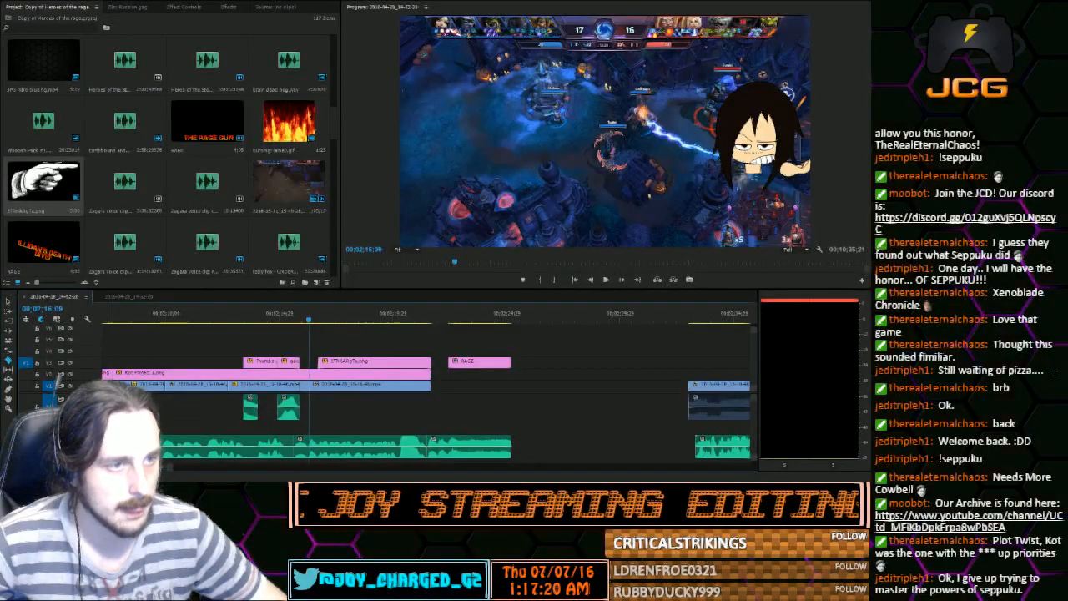
click(363, 389)
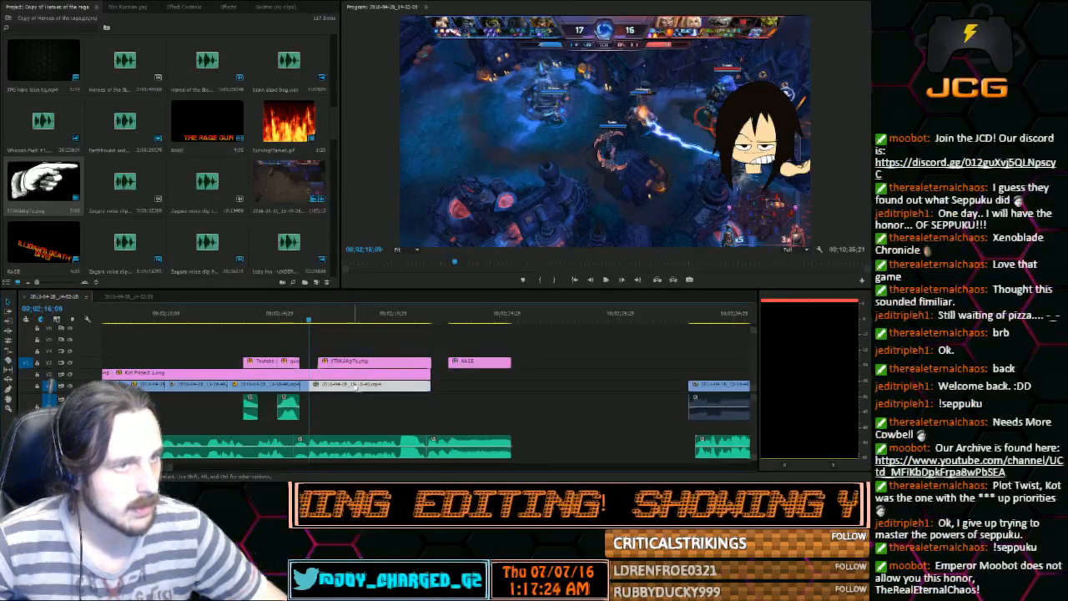
click(177, 8)
click(8, 46)
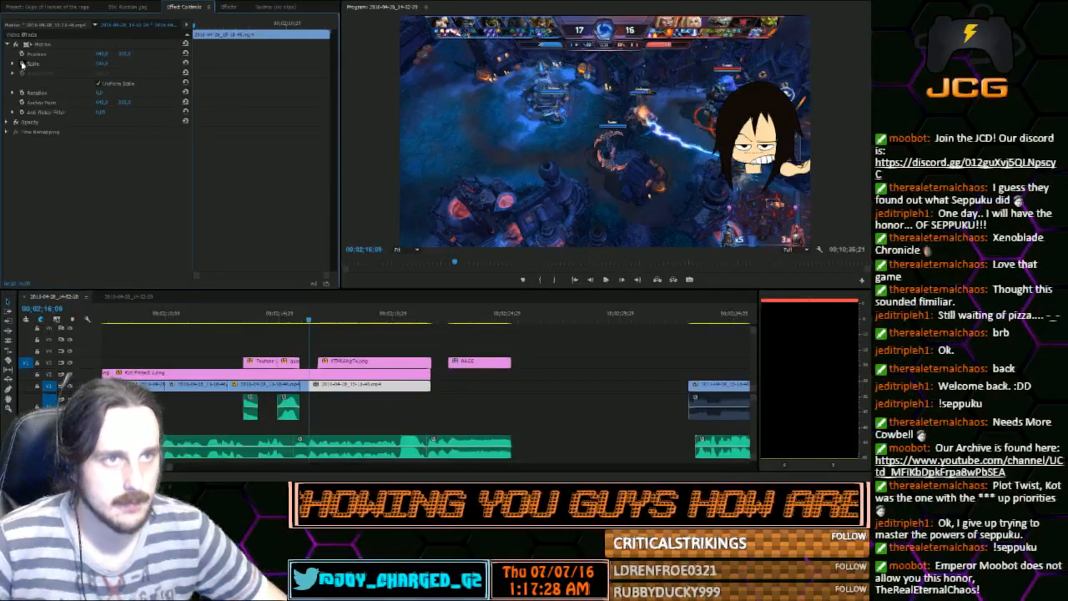
click(22, 64)
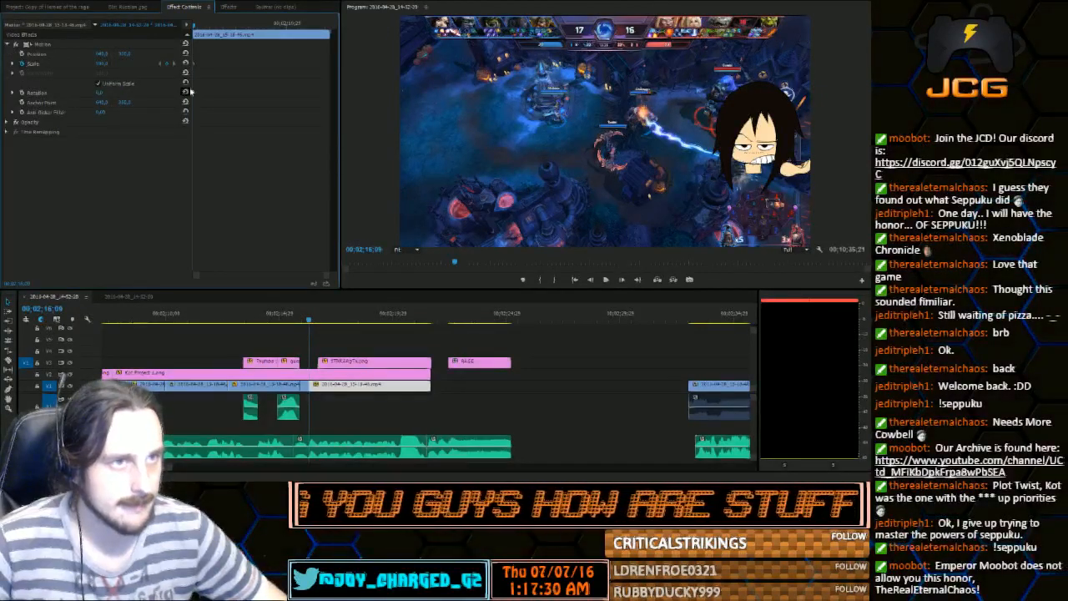
mouse_move(212, 32)
mouse_down()
mouse_move(232, 36)
mouse_move(204, 39)
mouse_up()
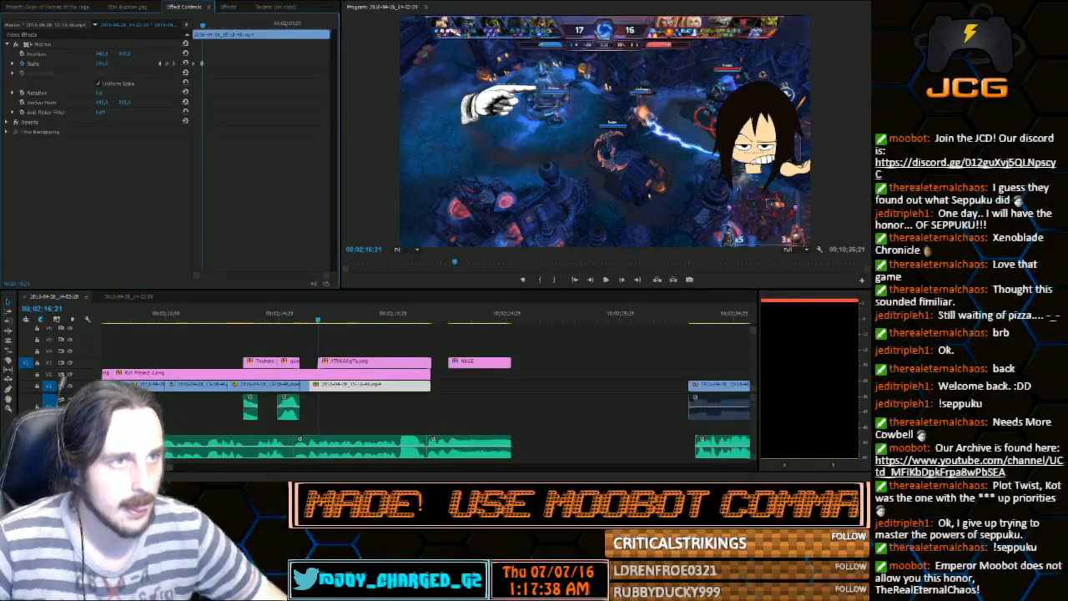
mouse_move(108, 63)
mouse_down()
mouse_move(146, 63)
mouse_move(106, 64)
mouse_up()
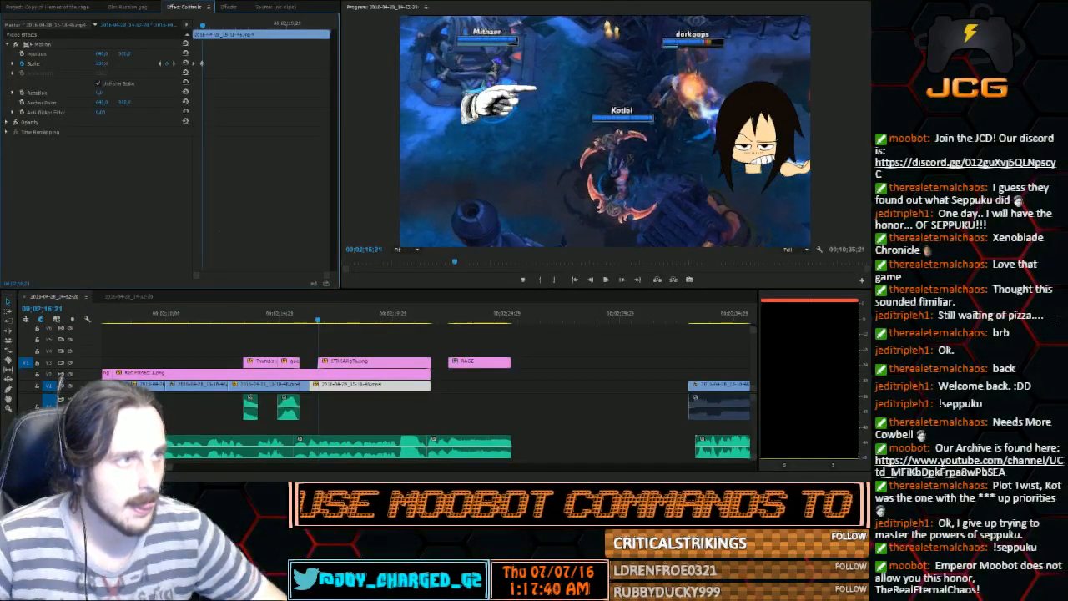
Move the pointing hand beside the burning enemy hero in the zoomed gameplay and play it back
double_click(500, 105)
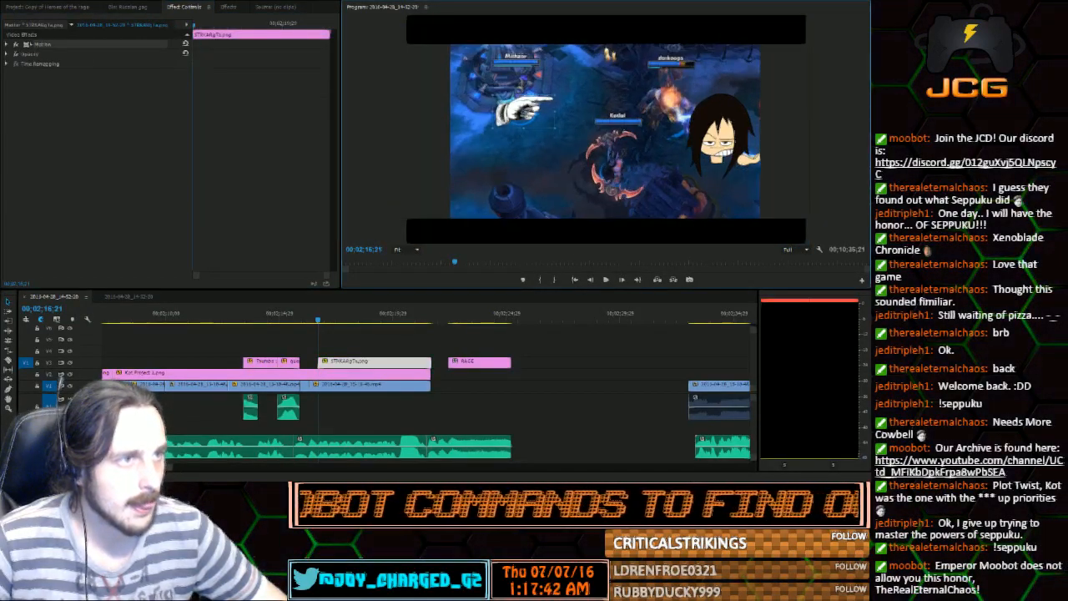
drag(524, 109, 650, 90)
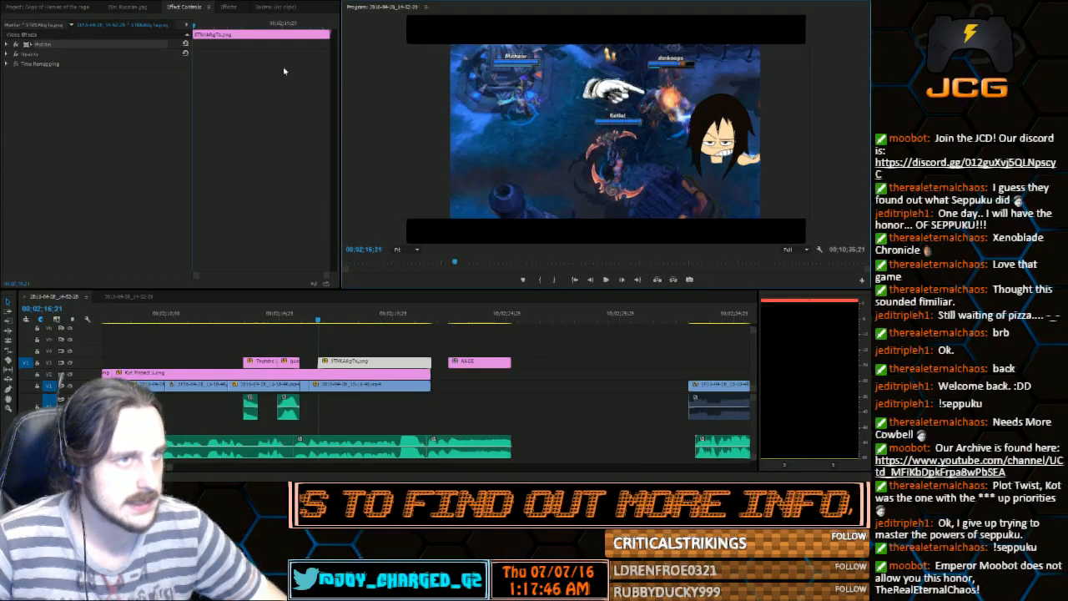
click(607, 281)
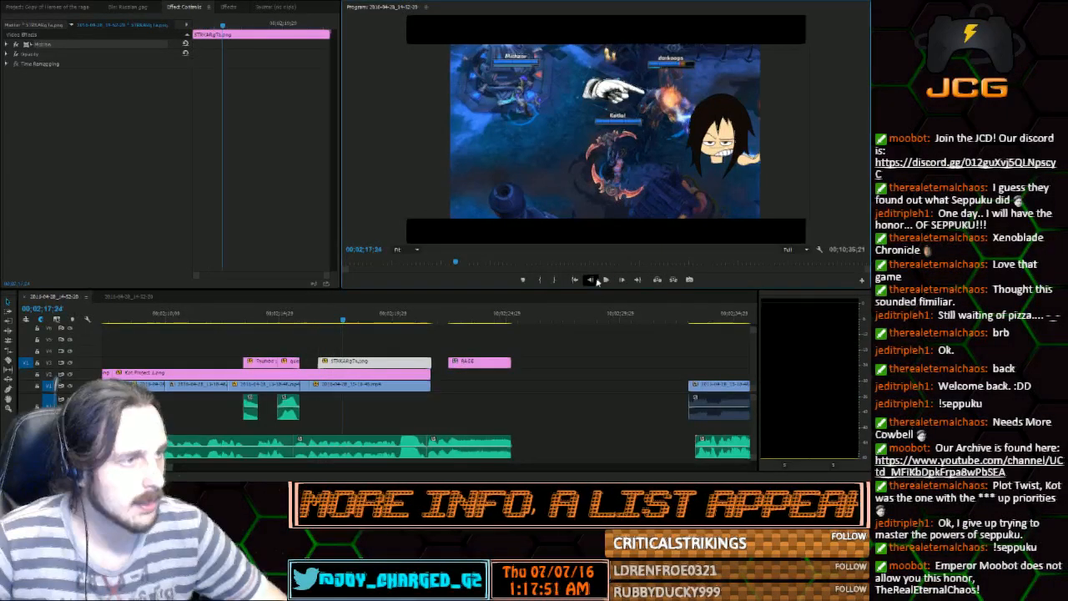
Add a second small pointing hand on the track above the first from 00;02;17;21, aimed at the central hero
click(590, 280)
click(591, 281)
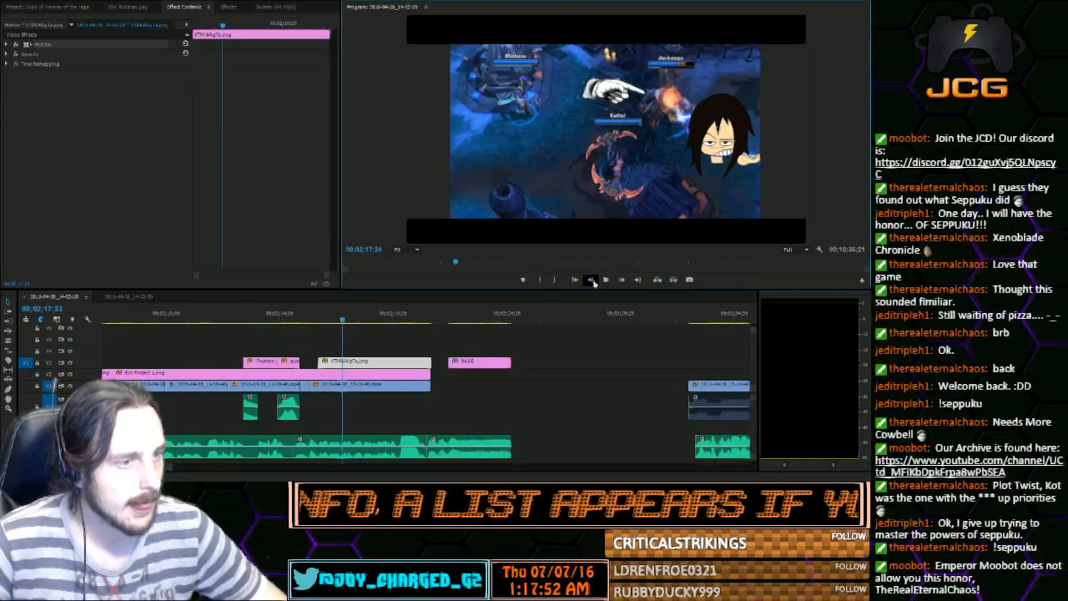
click(590, 281)
click(51, 8)
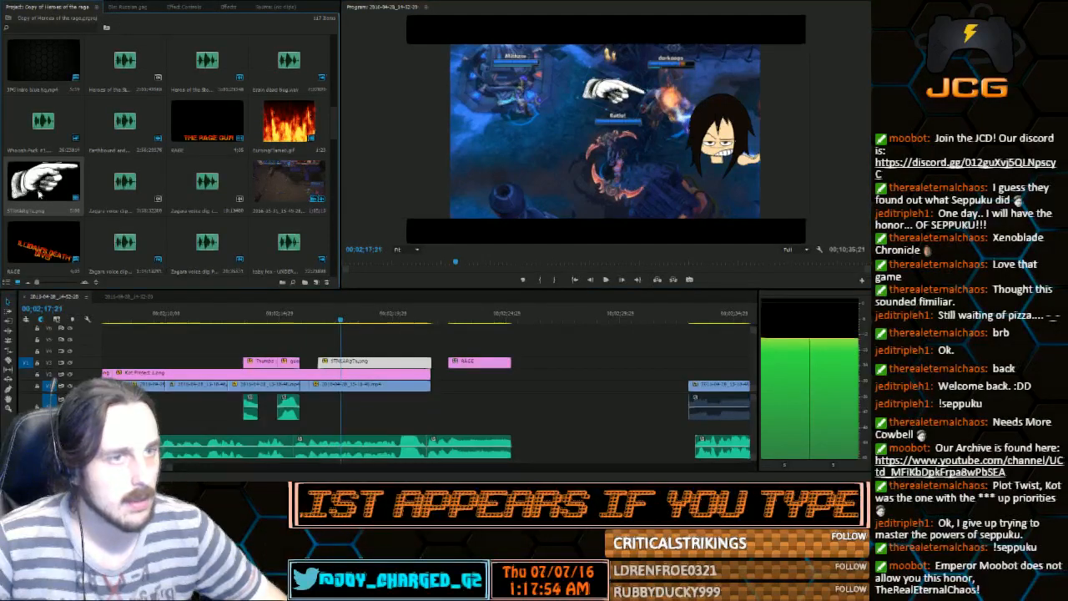
drag(52, 179, 368, 349)
drag(693, 138, 590, 179)
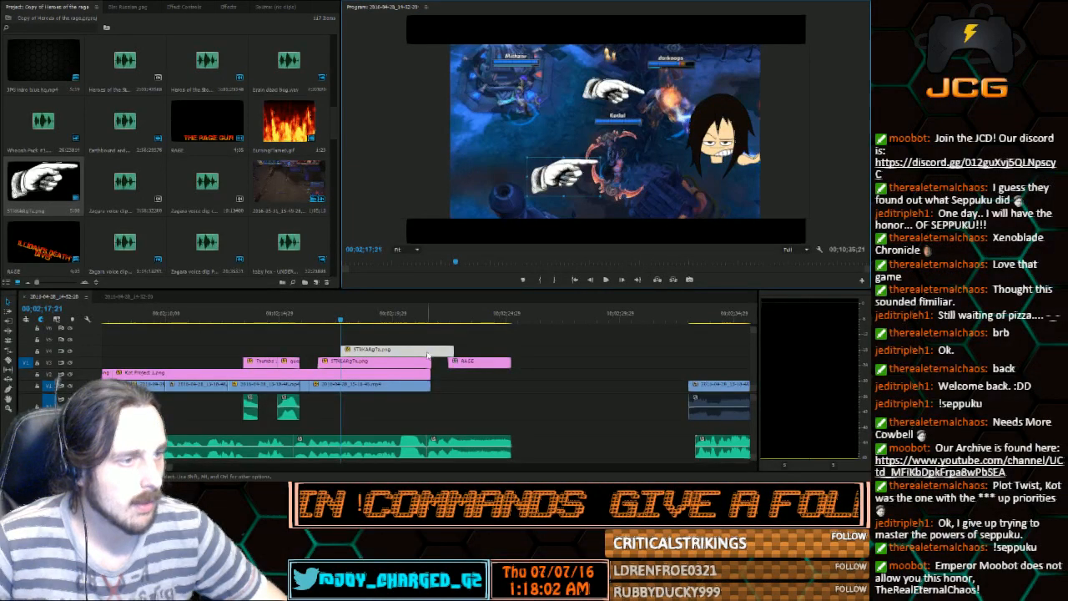
key(Up)
Play back both hands, cut their clips at 00;02;18;08 and delete the parts after the cut
click(607, 280)
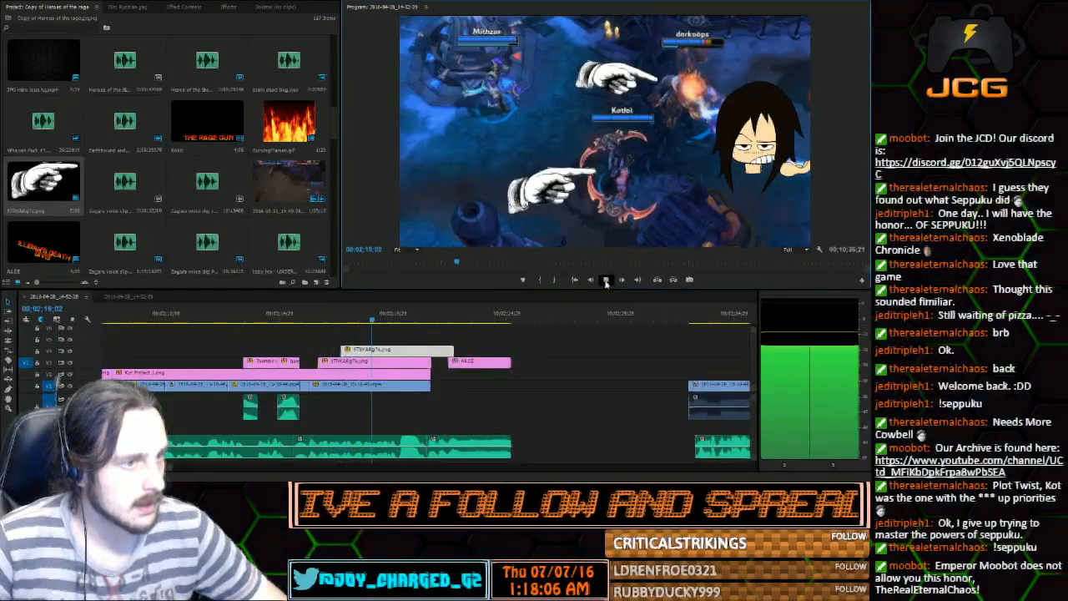
click(607, 280)
drag(382, 320, 355, 331)
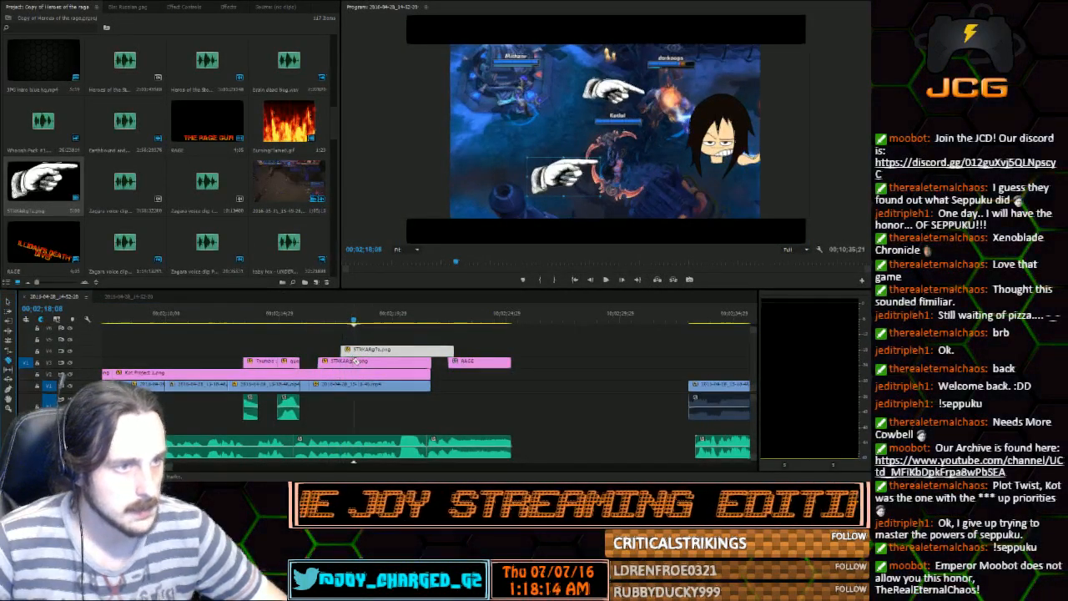
click(354, 361)
click(354, 350)
click(9, 302)
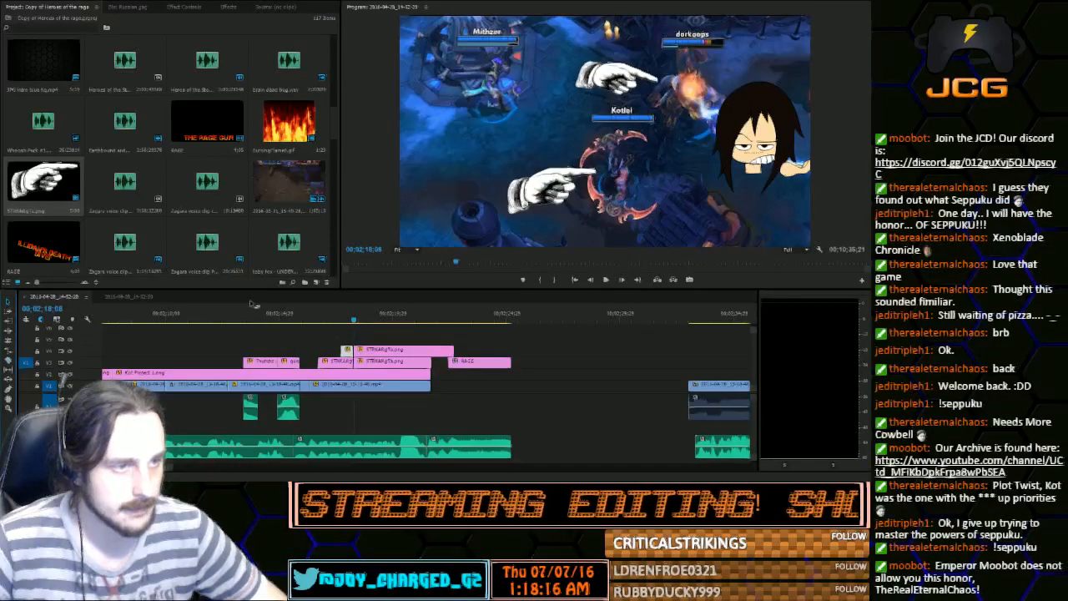
drag(390, 336, 389, 358)
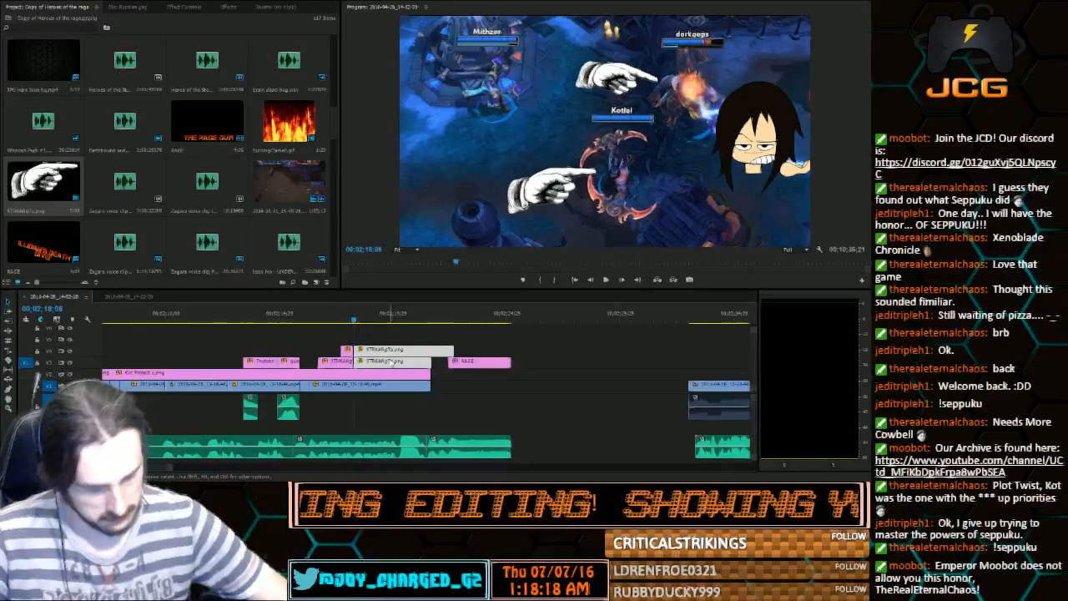
key(Delete)
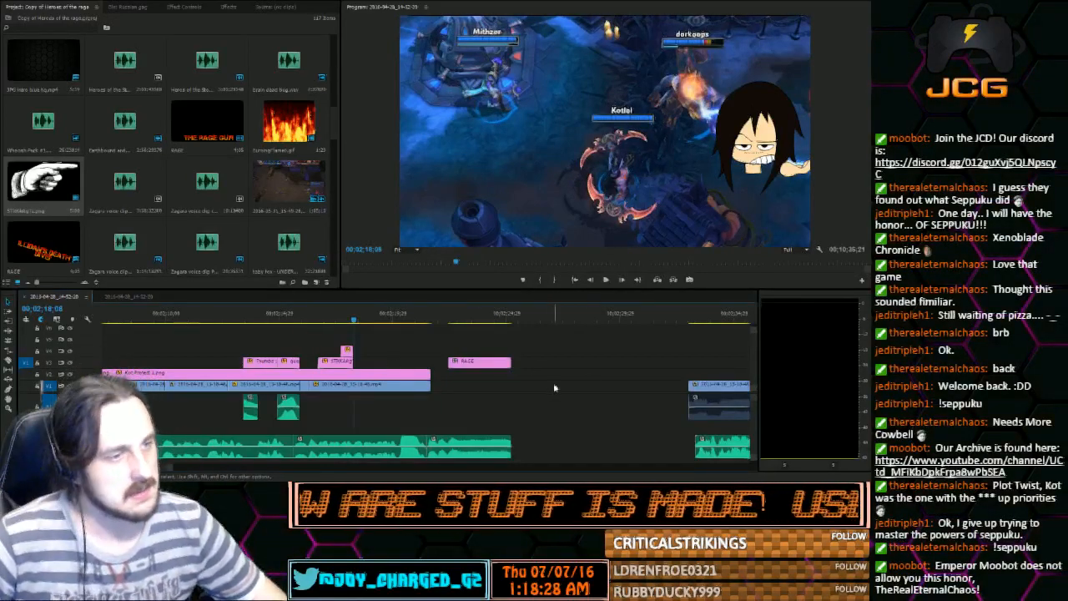
Play back the section after the pointing hands several times to find where the character image should change
click(608, 282)
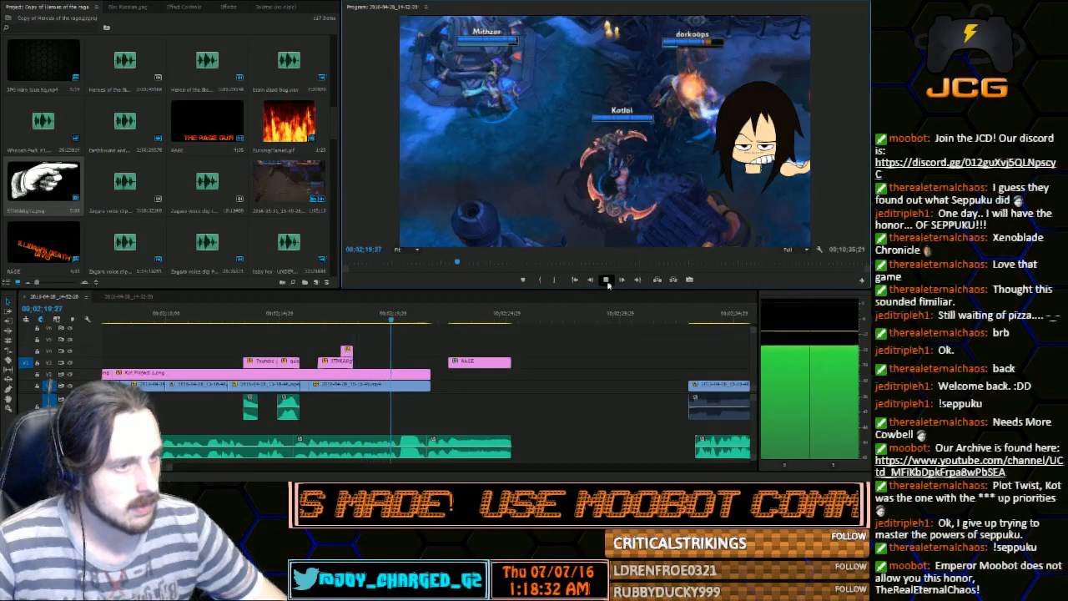
click(607, 282)
drag(404, 321, 359, 325)
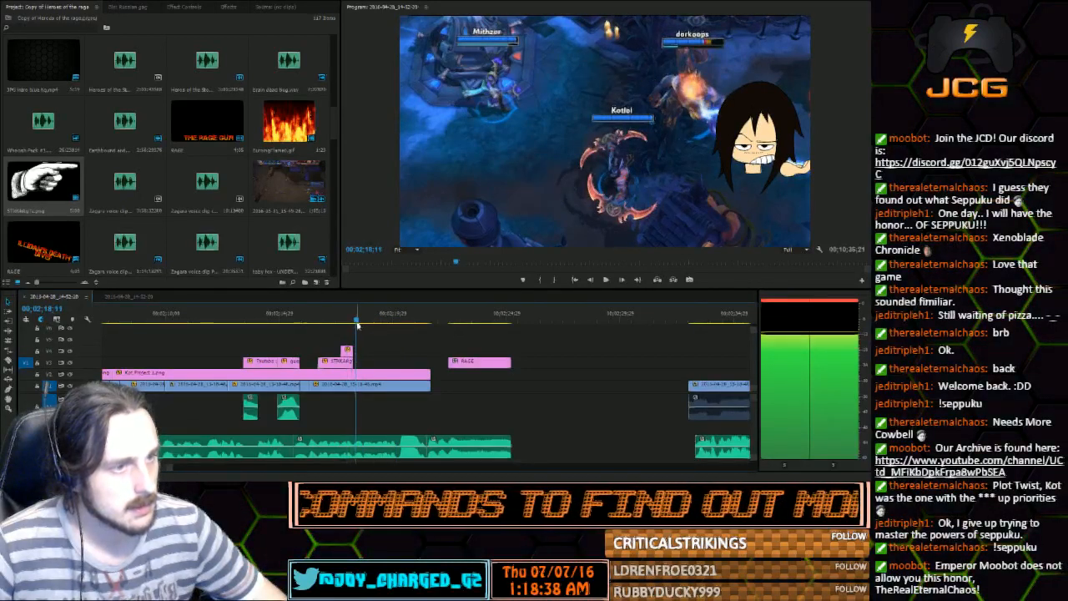
click(357, 321)
key(space)
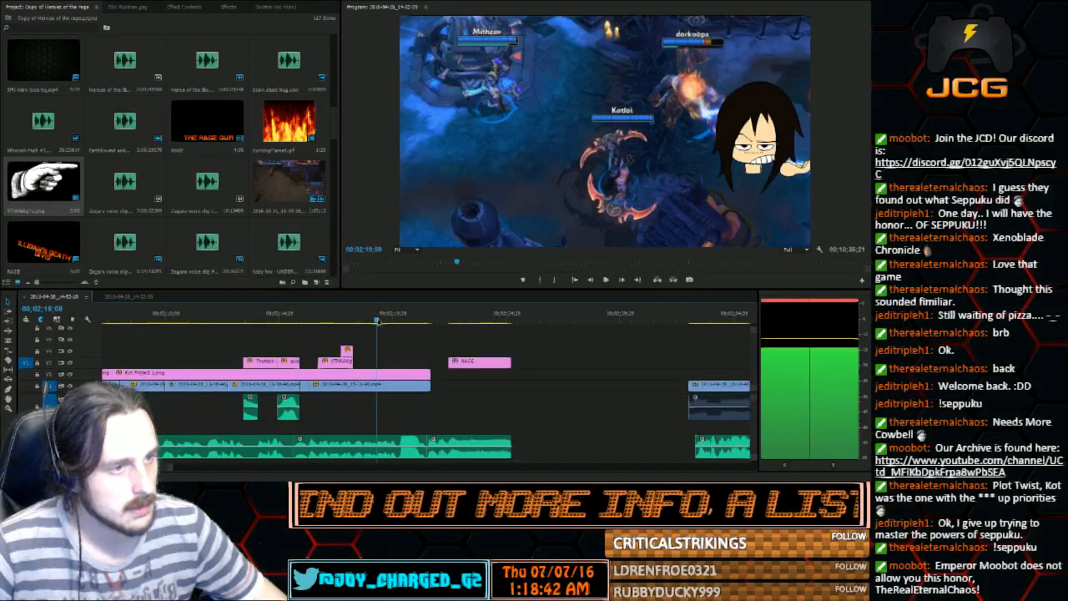
click(357, 322)
key(space)
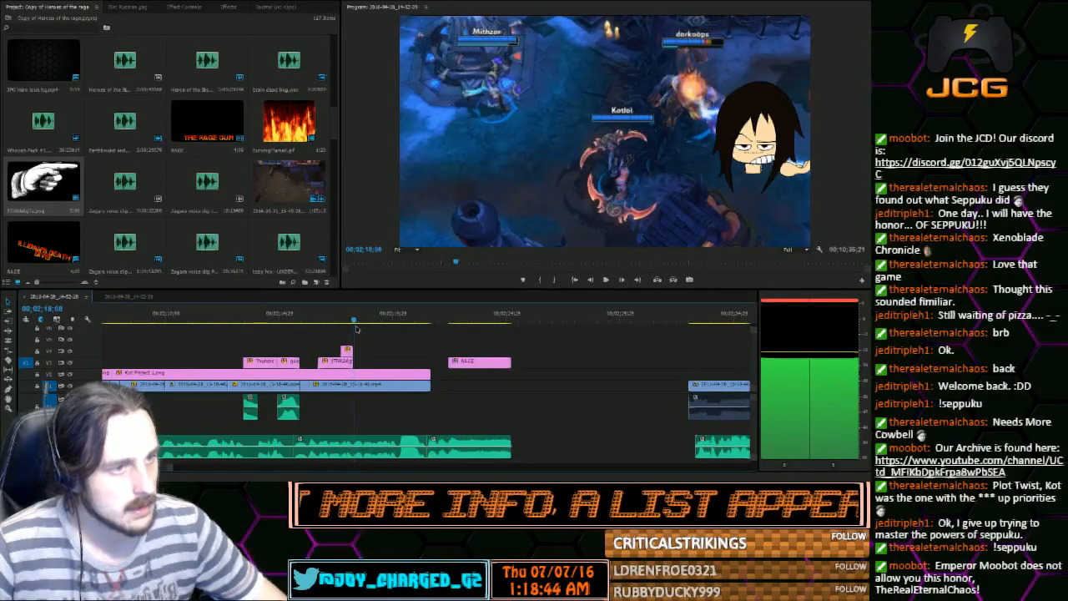
key(space)
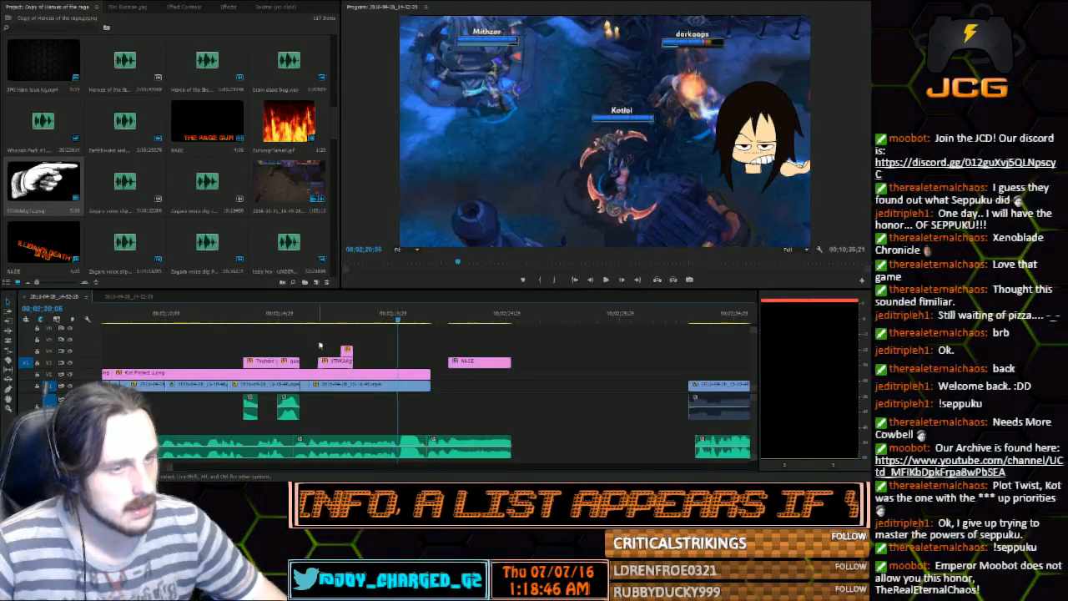
Cut the character image at 00;02;20;06 and delete the part after the cut
click(8, 361)
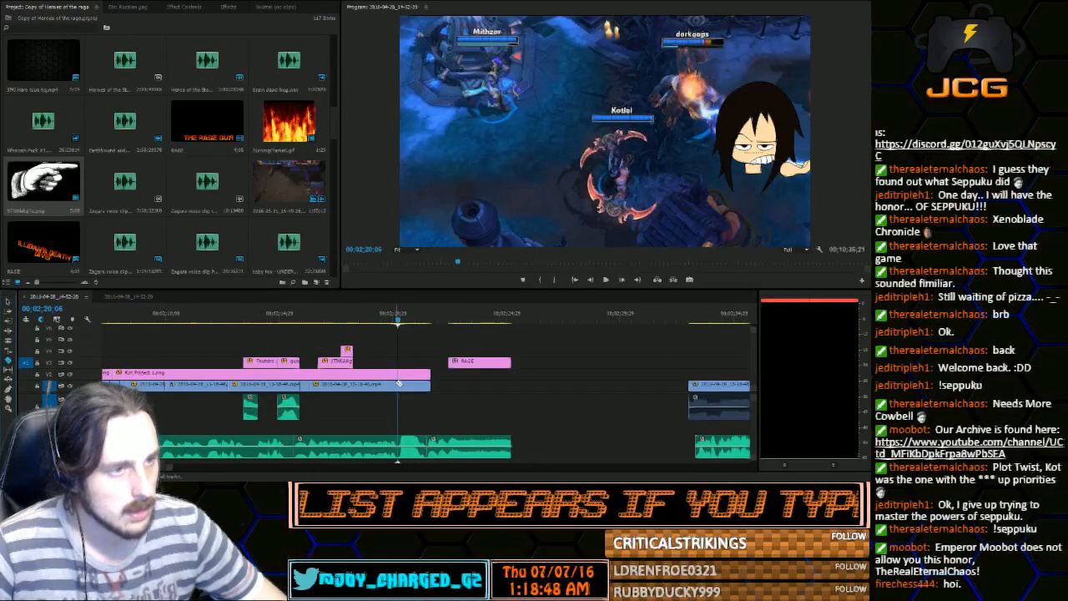
click(399, 373)
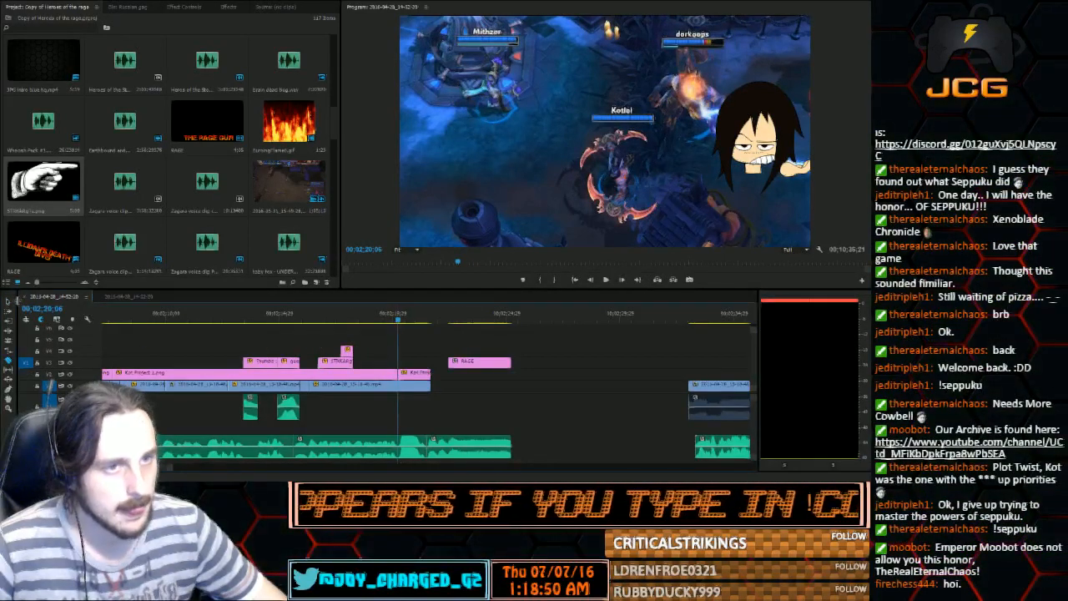
key(v)
click(417, 374)
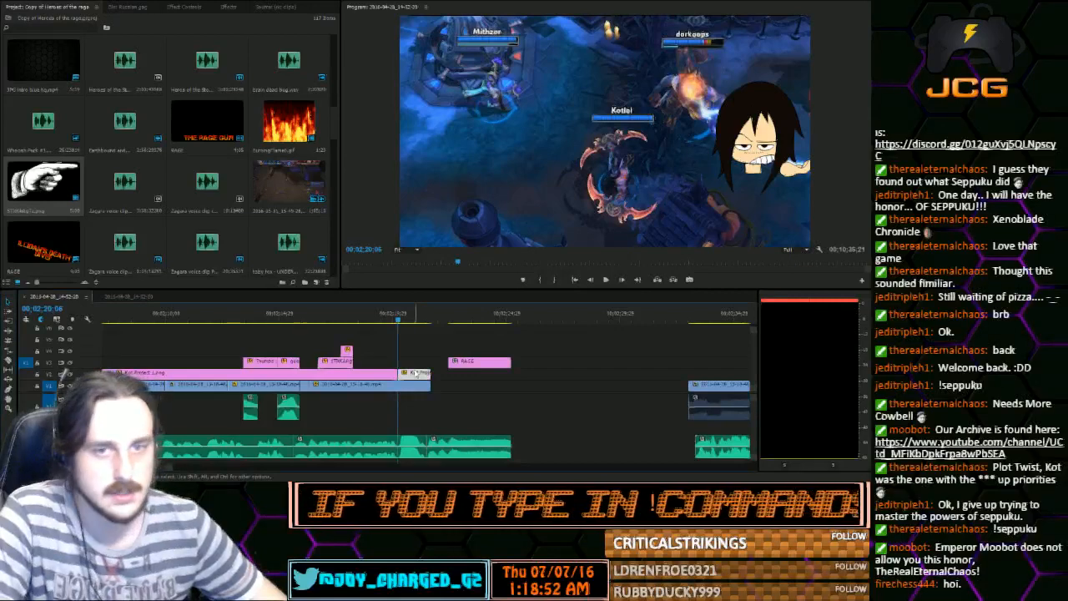
key(Delete)
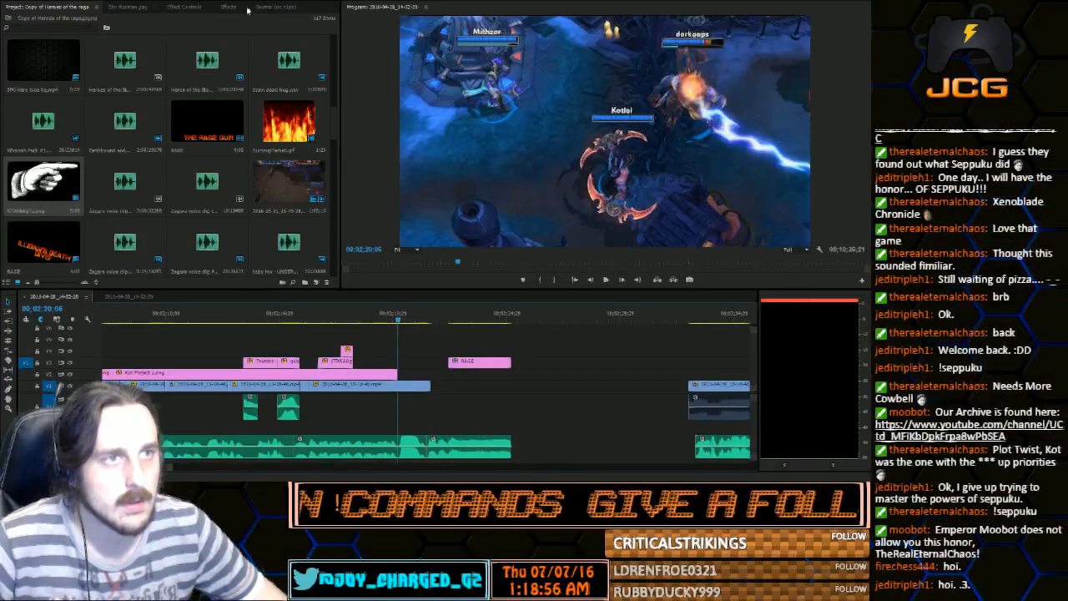
Place the red-eyed Kot Project 5.png directly after the character image and trim it to the gameplay clip's end
click(199, 8)
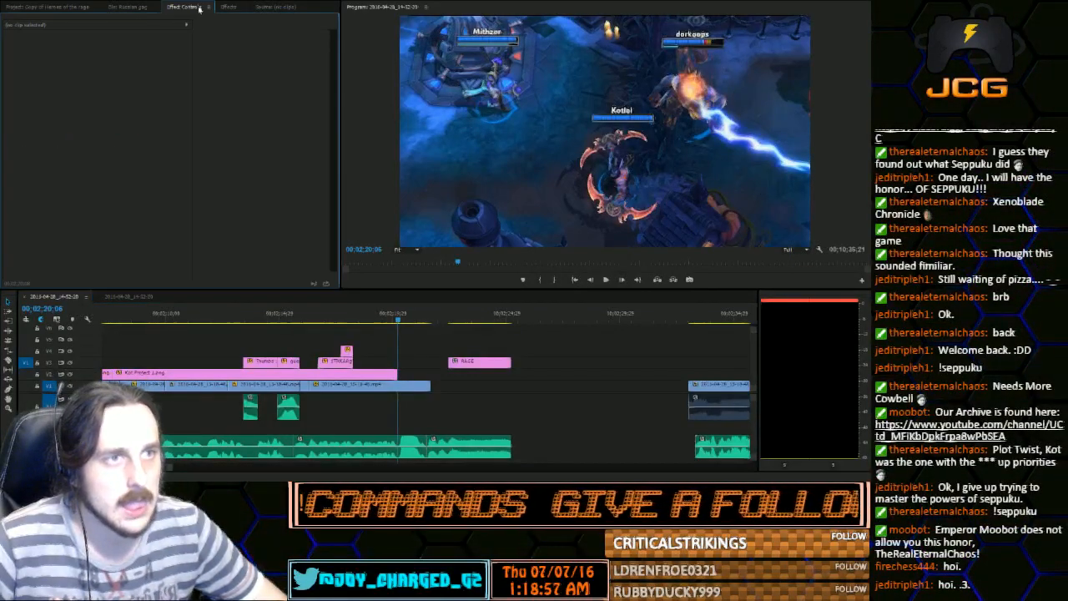
click(52, 7)
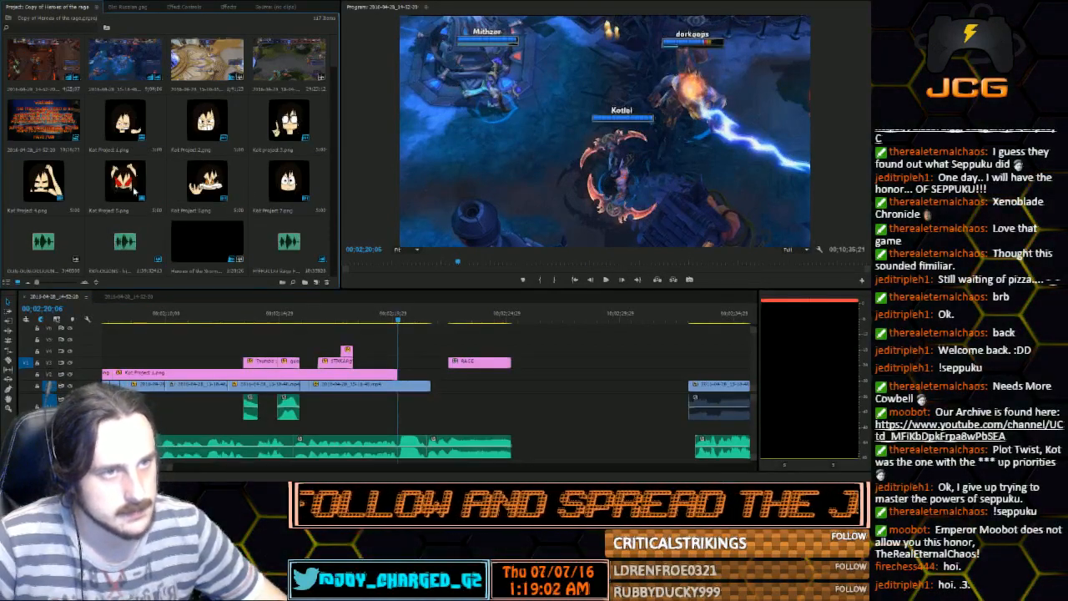
drag(126, 179, 407, 348)
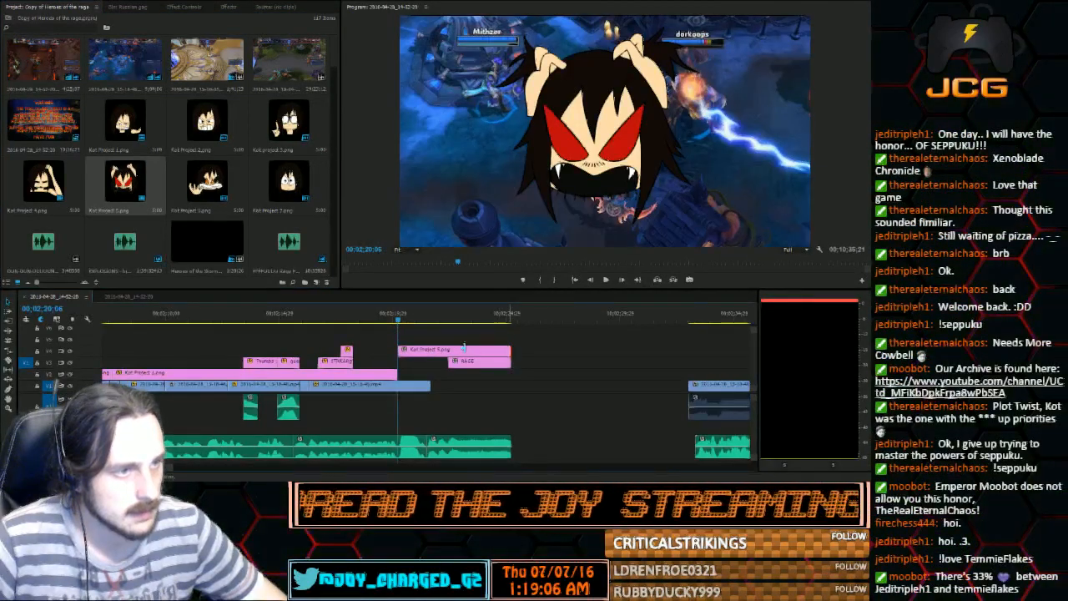
drag(510, 349, 411, 373)
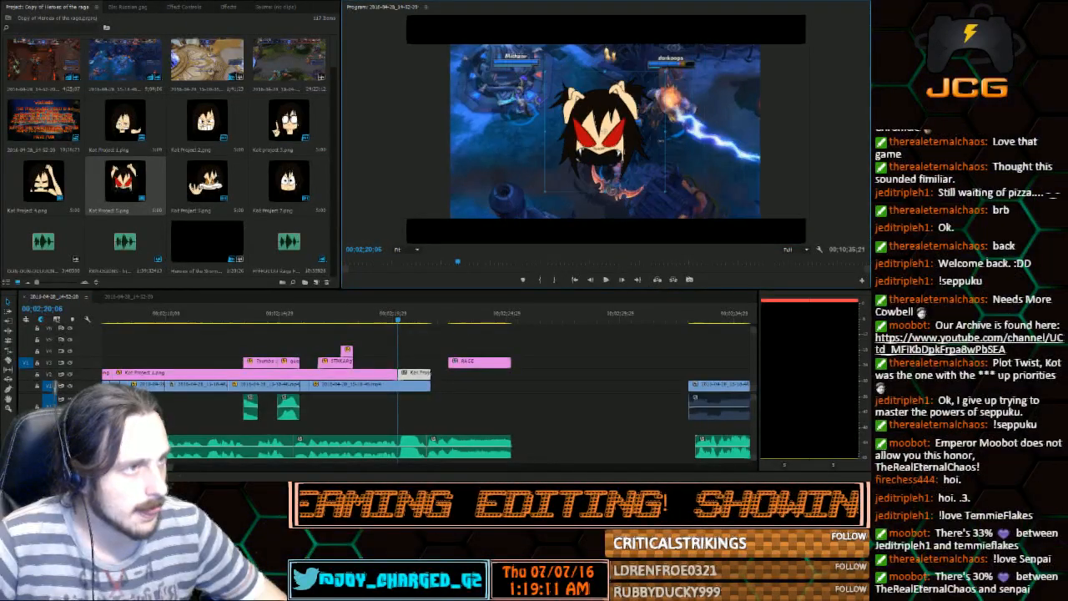
Shrink the red-eyed character image, align it with the previous character's spot on the right of the gameplay, and play back the transition
click(384, 312)
key(space)
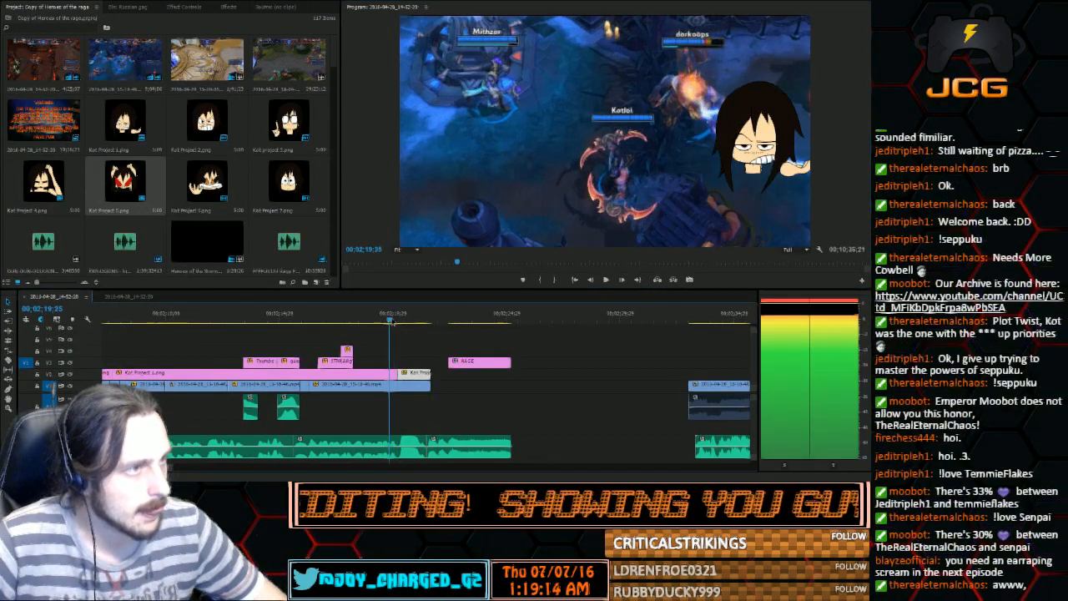
key(space)
drag(728, 167, 733, 164)
mouse_move(400, 324)
mouse_down()
mouse_move(391, 329)
mouse_move(414, 322)
mouse_up()
click(407, 322)
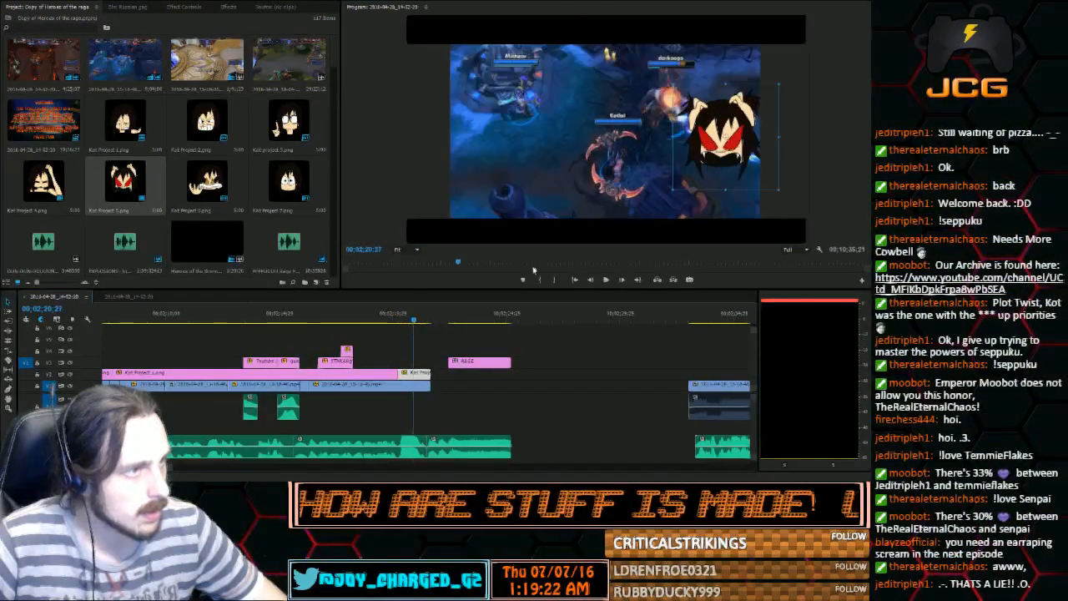
drag(721, 155, 719, 156)
drag(395, 322, 395, 327)
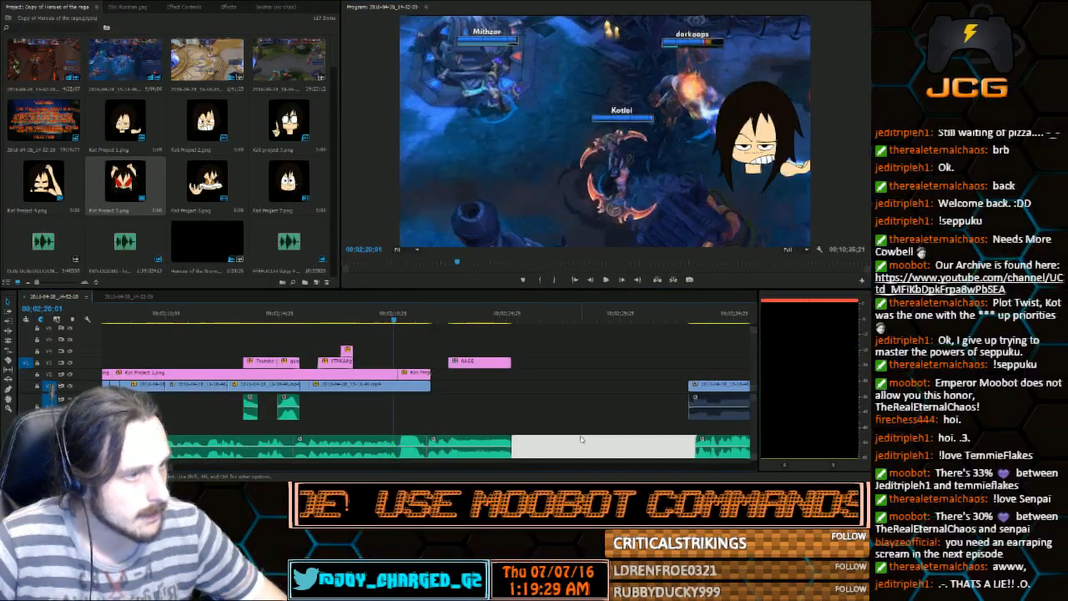
click(606, 280)
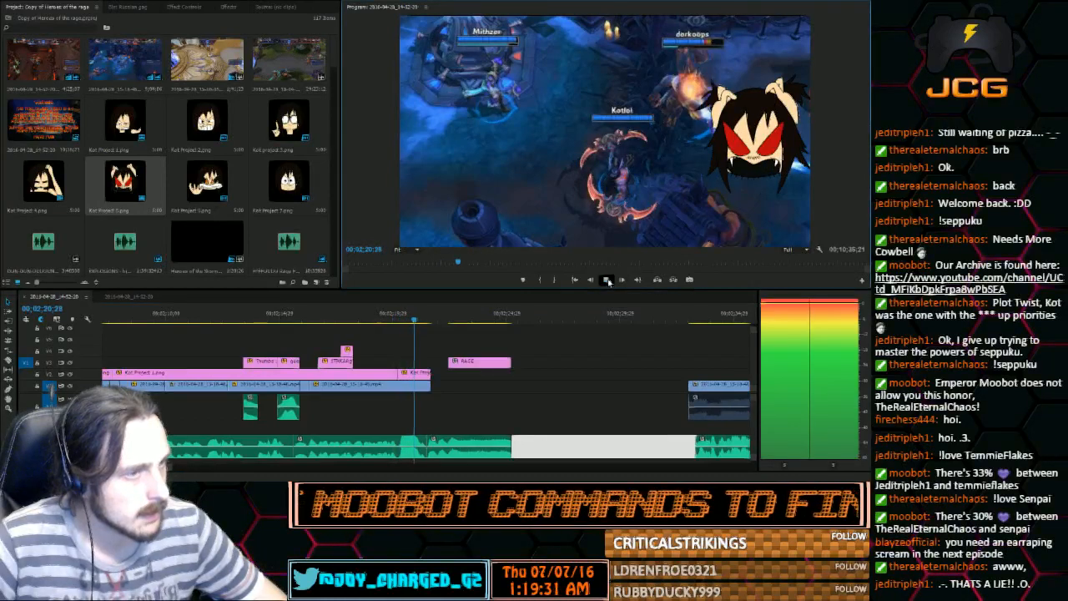
Set starting Position, Scale and Rotation keyframes on the red-eyed character image at its first frame, 00;02;20;06
click(608, 281)
click(423, 325)
drag(423, 325, 398, 327)
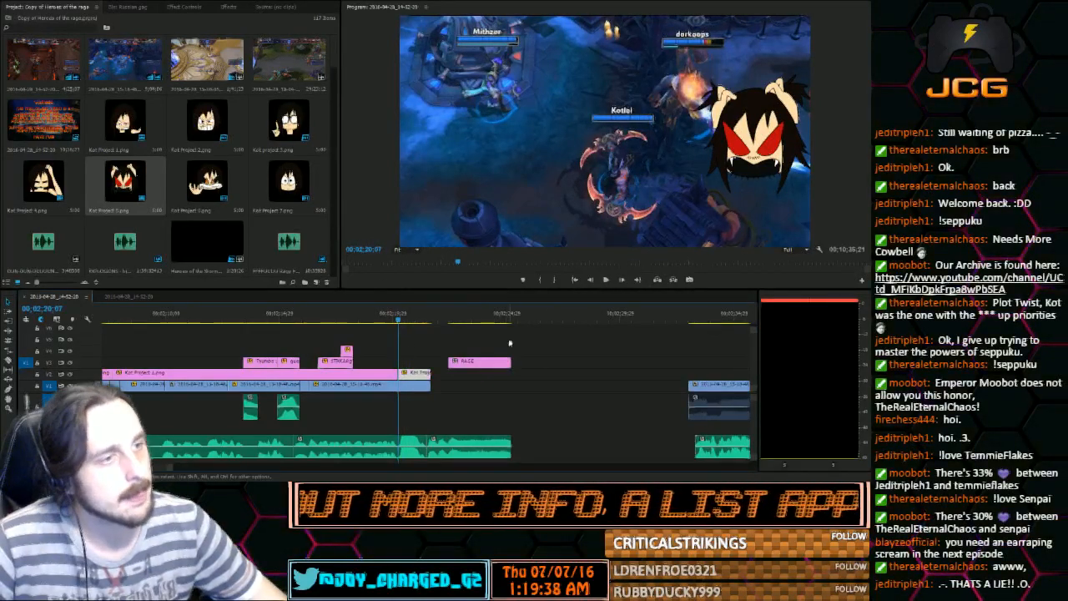
click(590, 280)
click(590, 280)
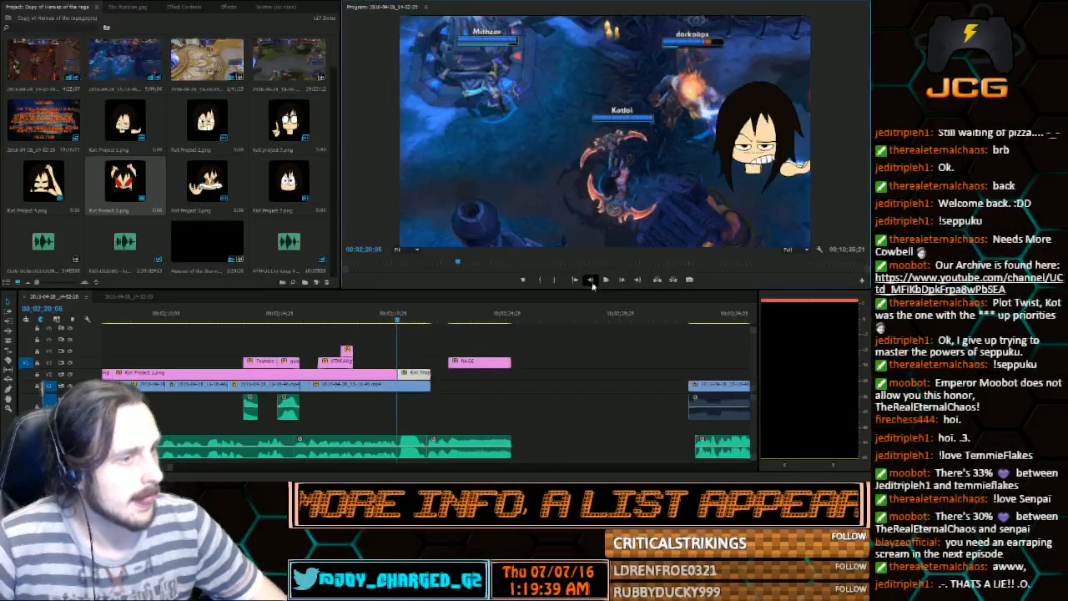
click(640, 280)
click(178, 7)
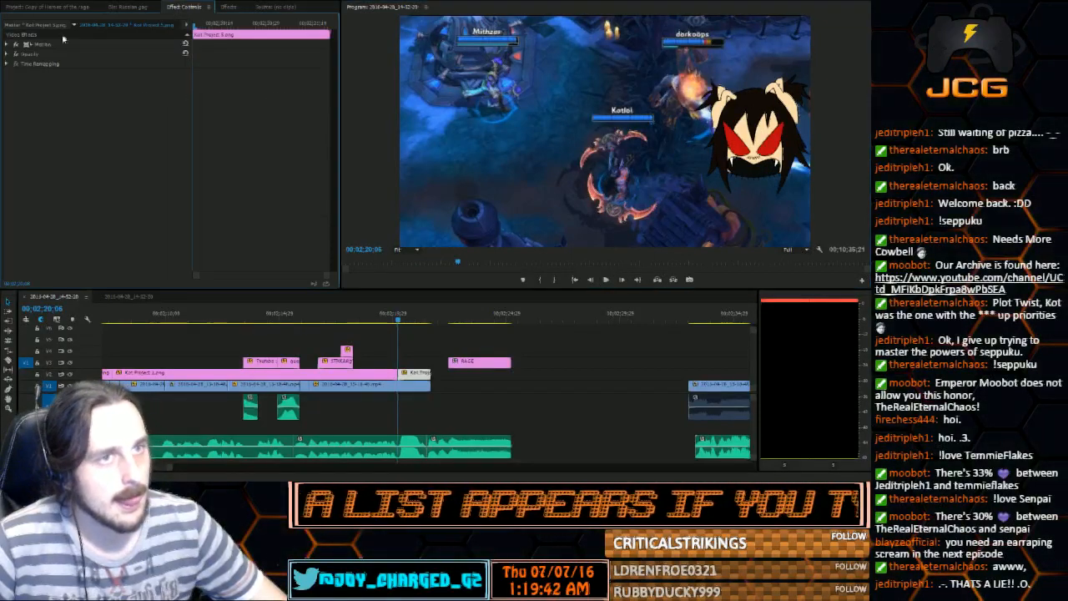
click(7, 43)
click(23, 54)
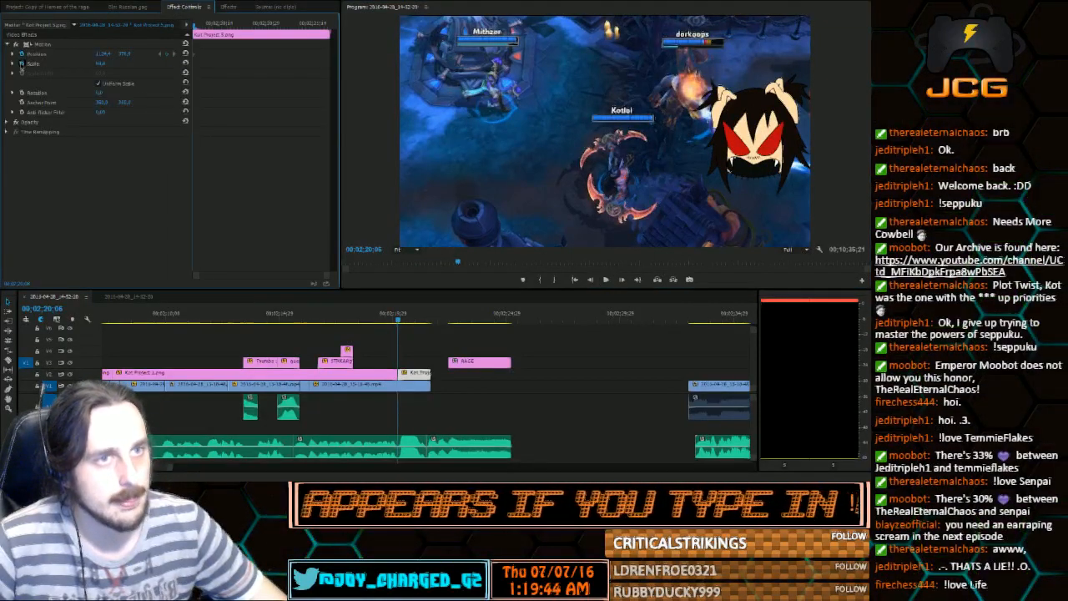
click(23, 64)
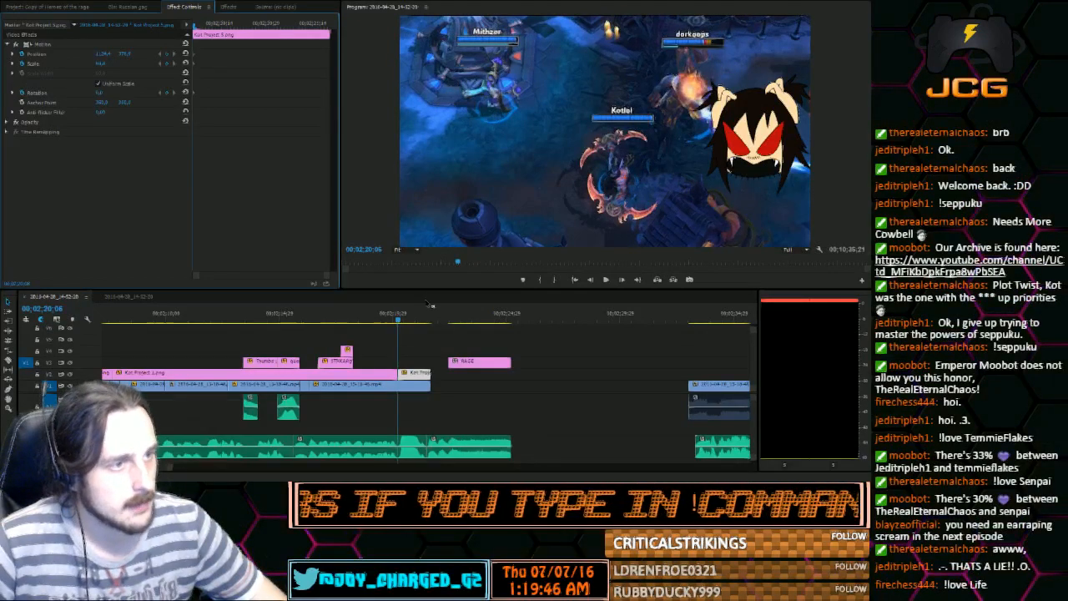
At 00;02;21;10, enlarge and tilt the red-eyed character and move it toward the gameplay's upper middle, and play back the animation
drag(406, 314, 423, 320)
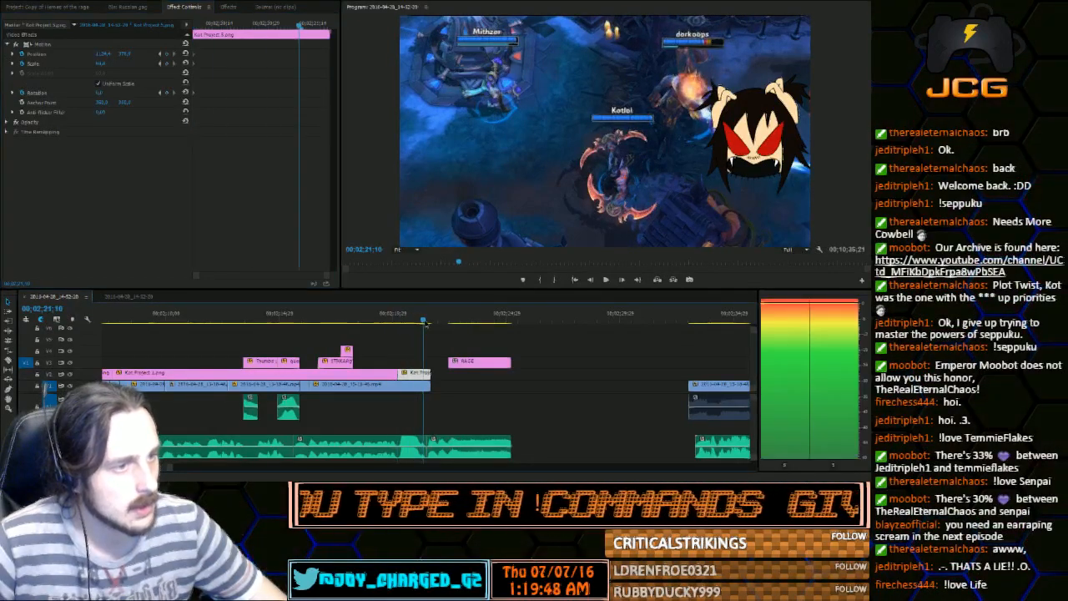
double_click(724, 144)
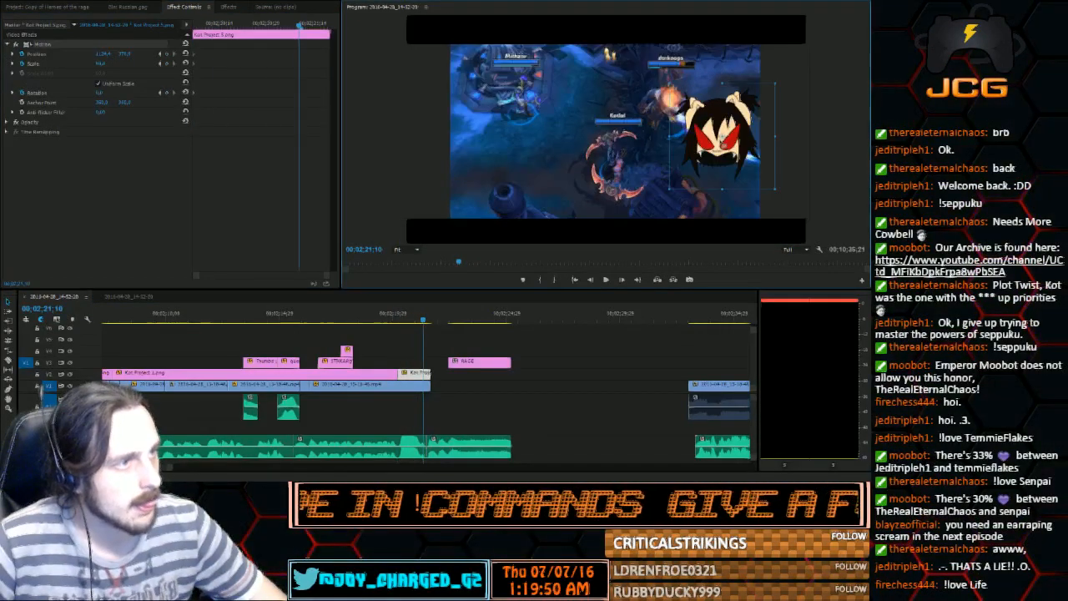
drag(721, 133, 580, 101)
drag(102, 93, 130, 64)
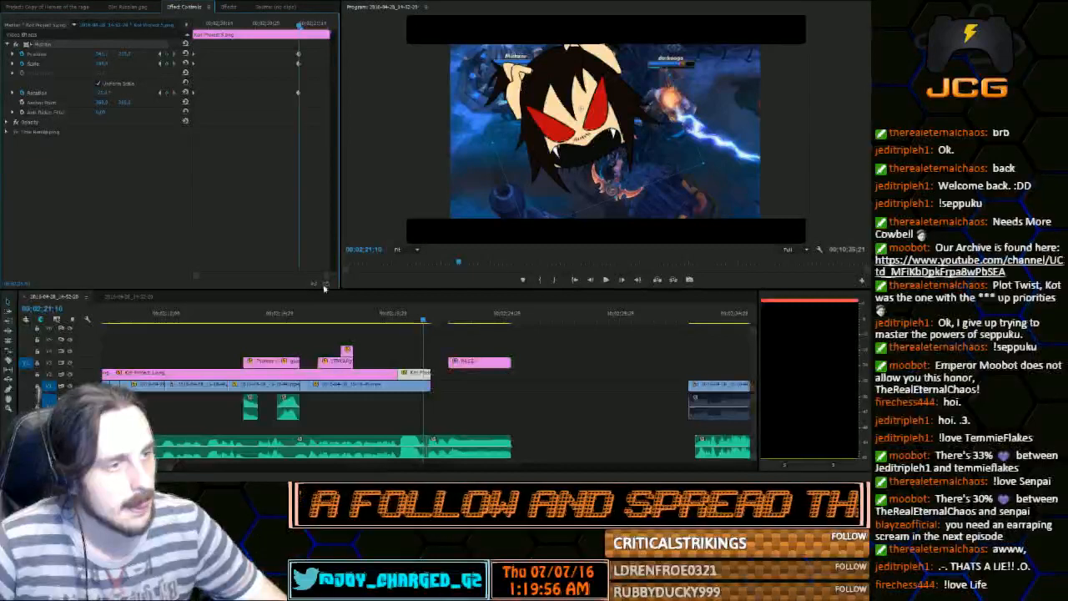
click(398, 319)
click(608, 280)
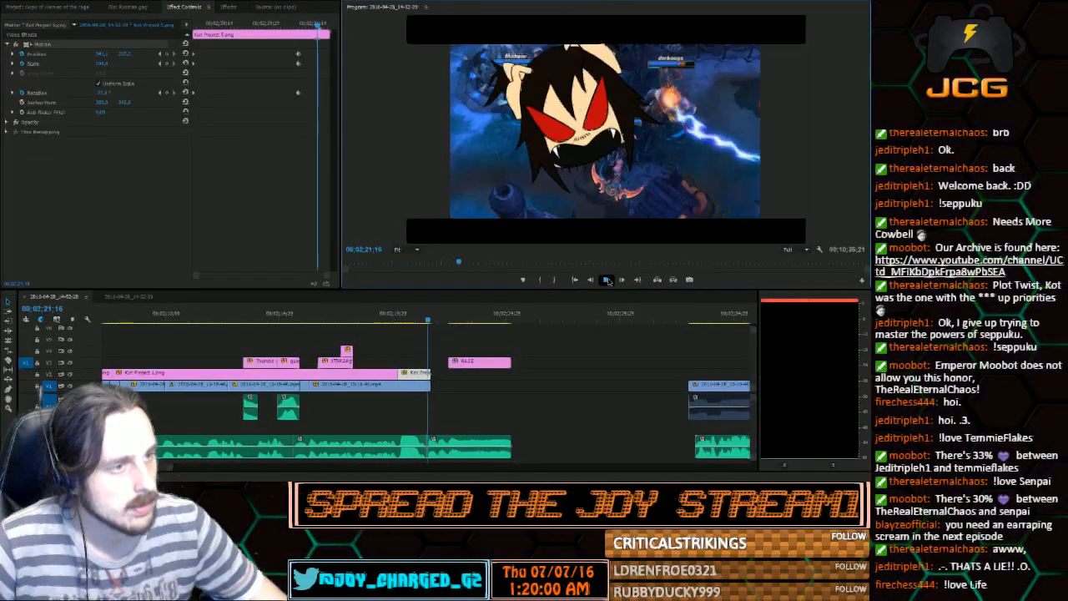
click(608, 280)
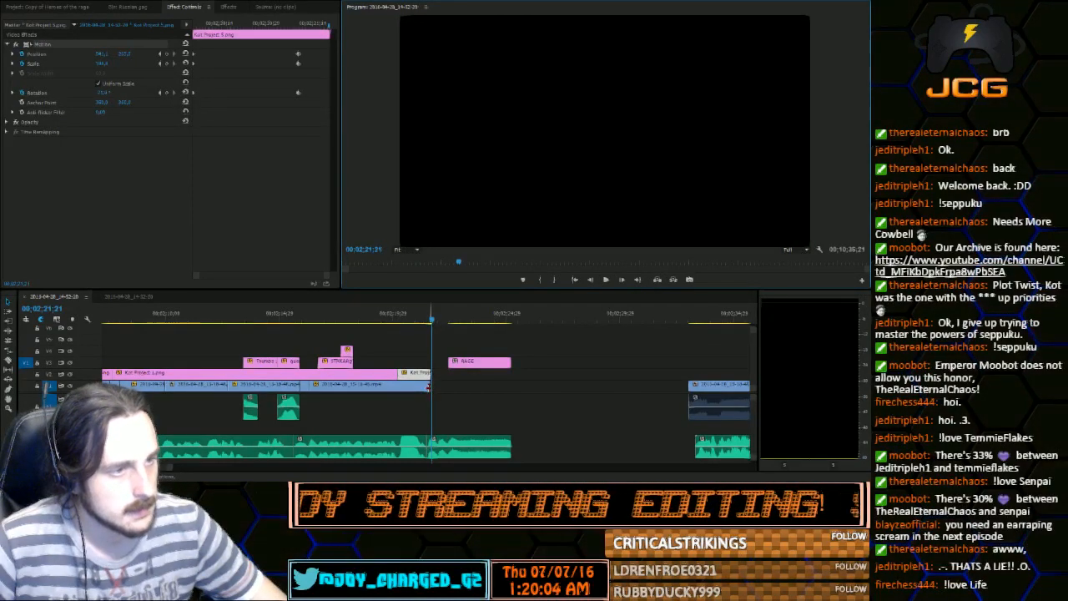
Cut the gameplay clip just before its end and extend the new piece to the end of the RAGE title
click(428, 388)
click(415, 387)
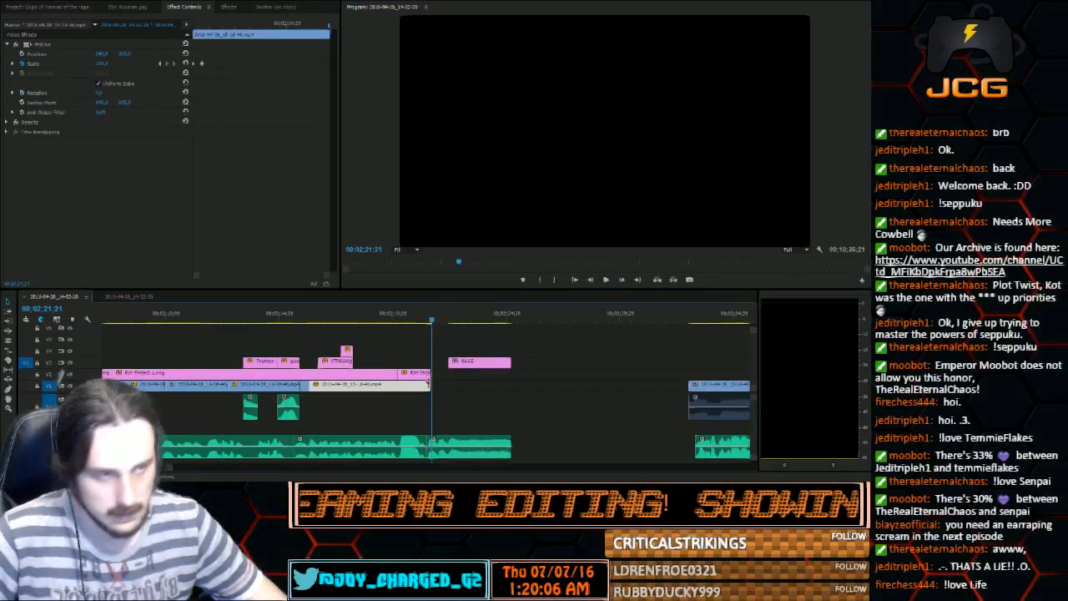
click(10, 361)
click(425, 388)
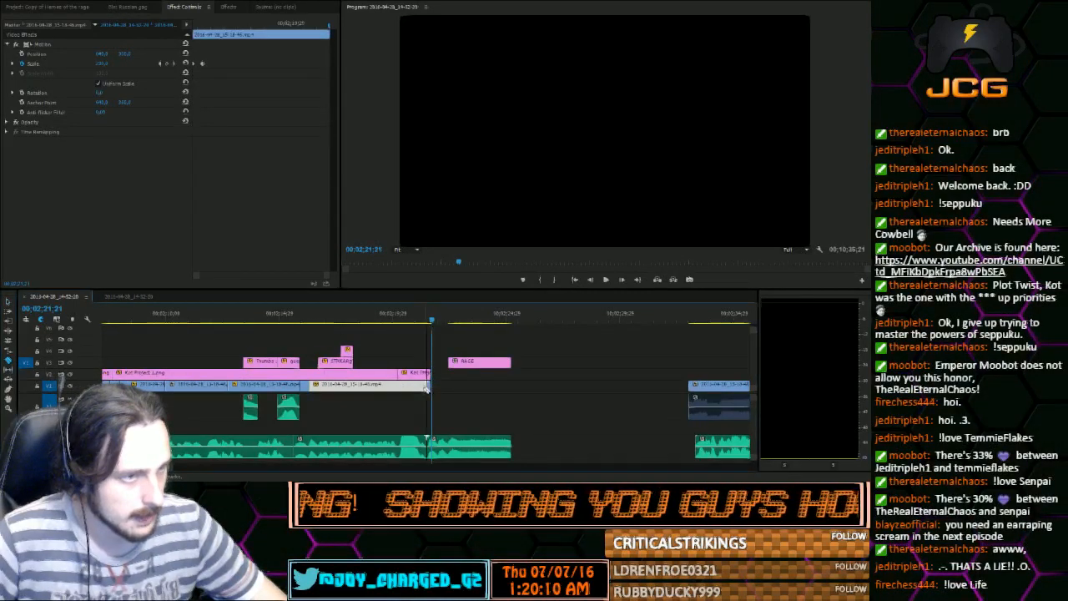
click(7, 304)
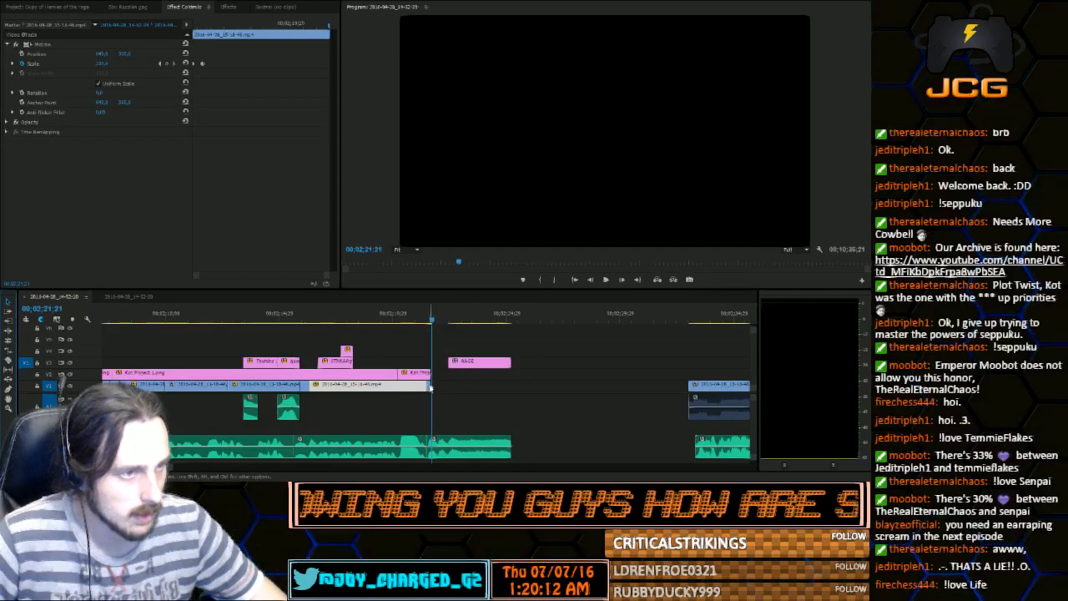
drag(429, 387, 512, 386)
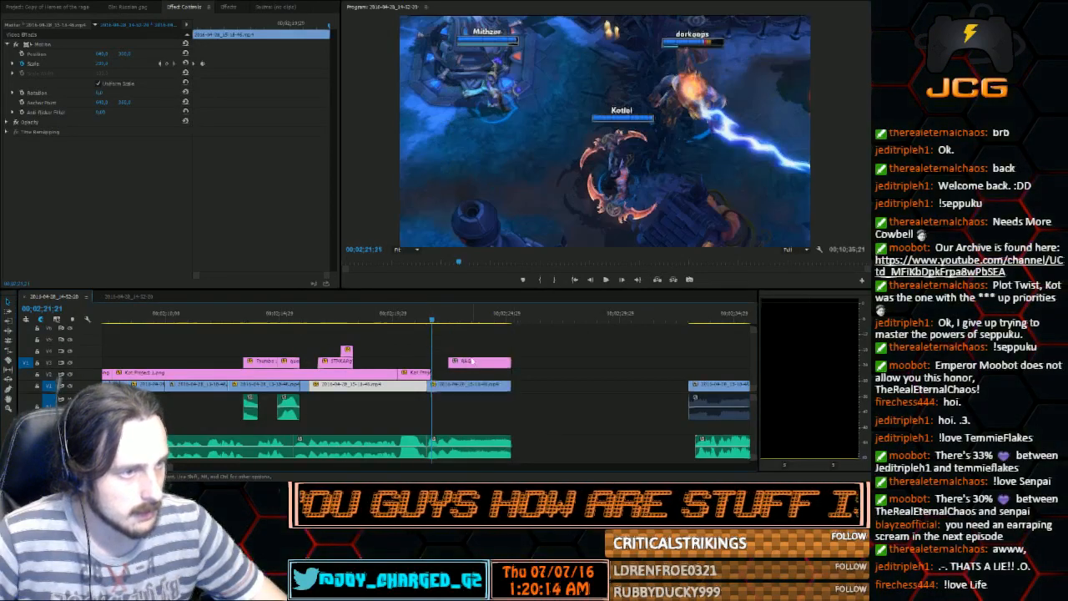
Trim the end of the red-eyed character image back to 00;02;21;16
drag(431, 325, 439, 322)
key(=)
key(=)
key(=)
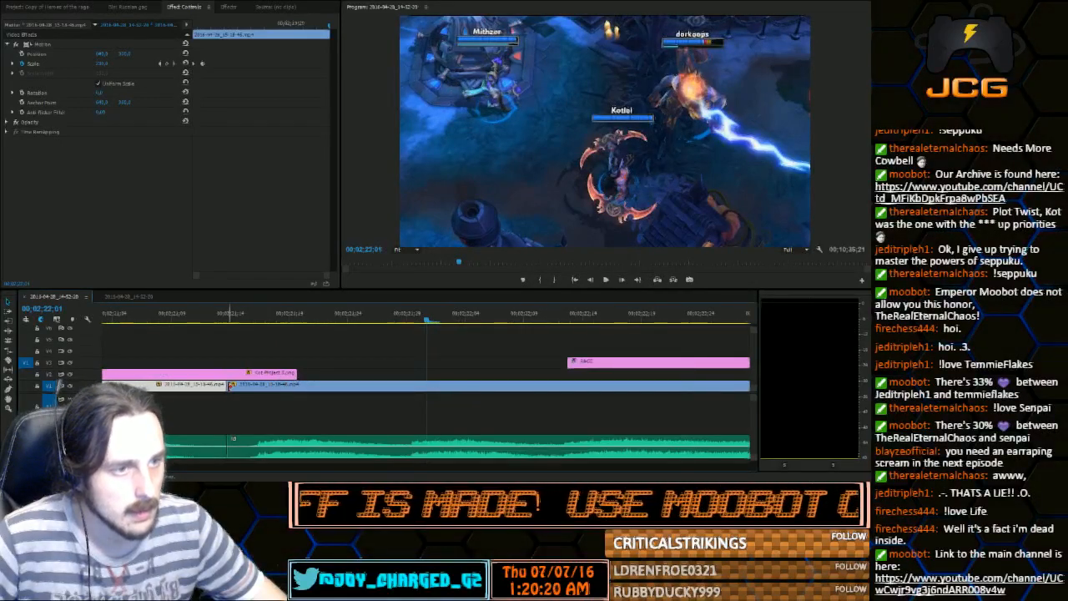
drag(294, 372, 248, 373)
click(233, 317)
mouse_move(241, 319)
mouse_down()
mouse_move(276, 322)
mouse_move(257, 331)
mouse_up()
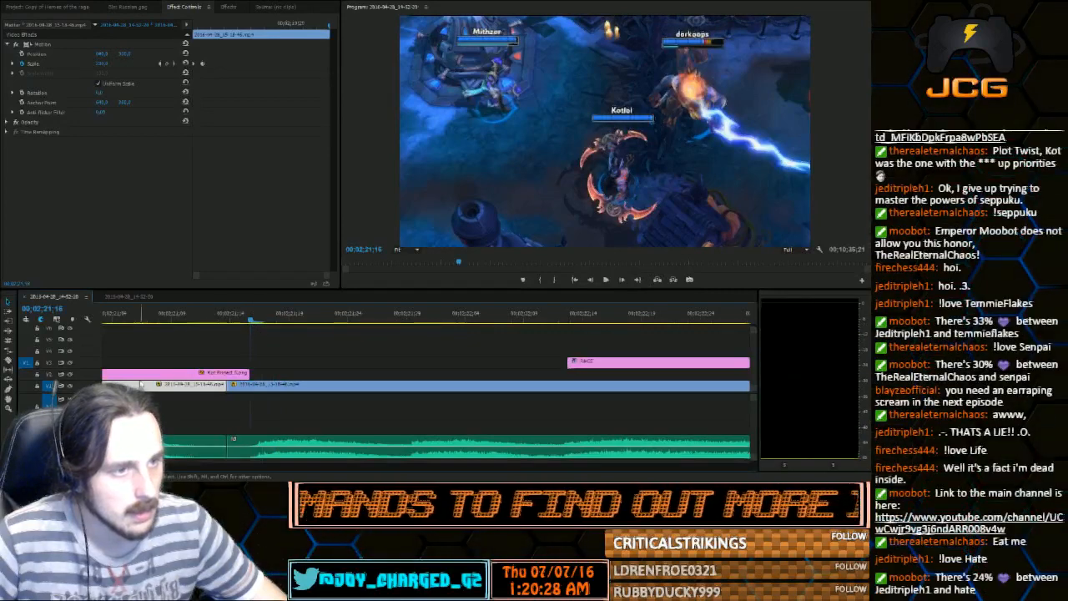
Cut the extended gameplay at 00;02;21;16, delete the short piece before the cut and lengthen the preceding clip to fill the gap
click(9, 362)
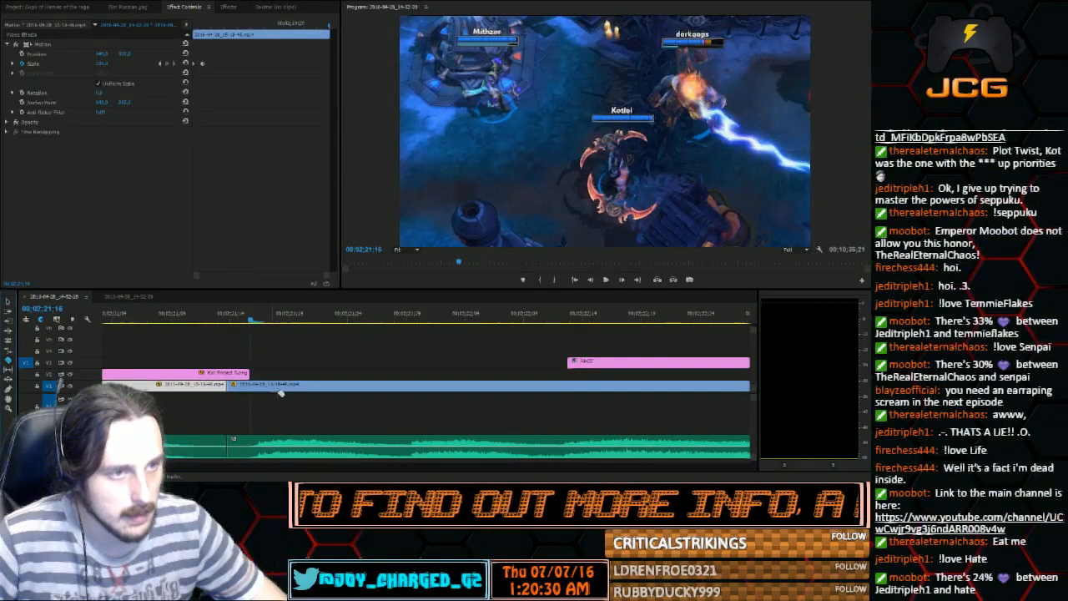
click(249, 385)
click(9, 302)
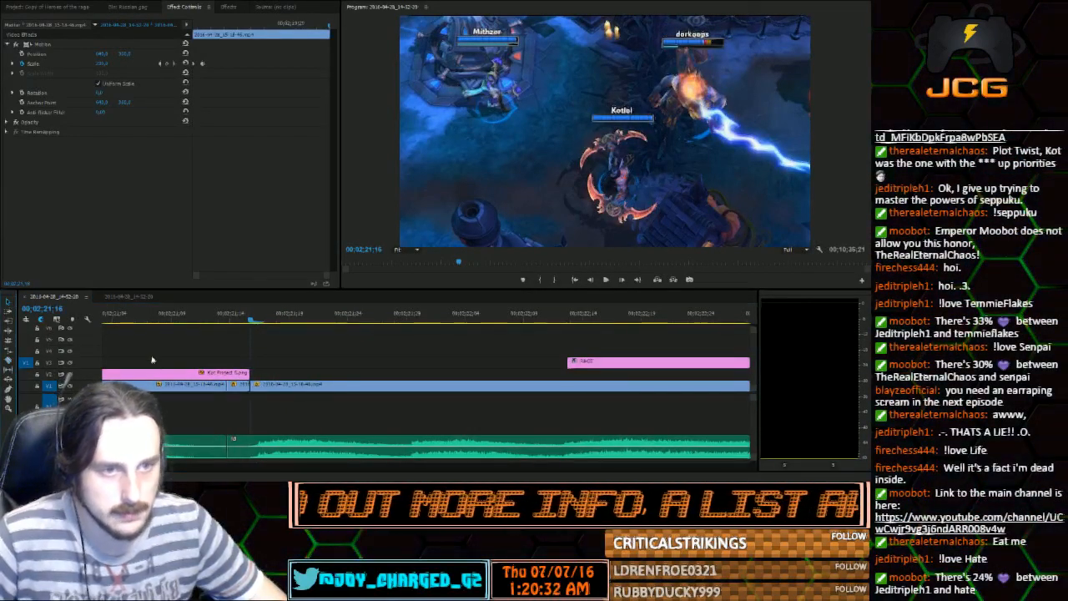
click(238, 386)
key(Delete)
drag(227, 385, 248, 384)
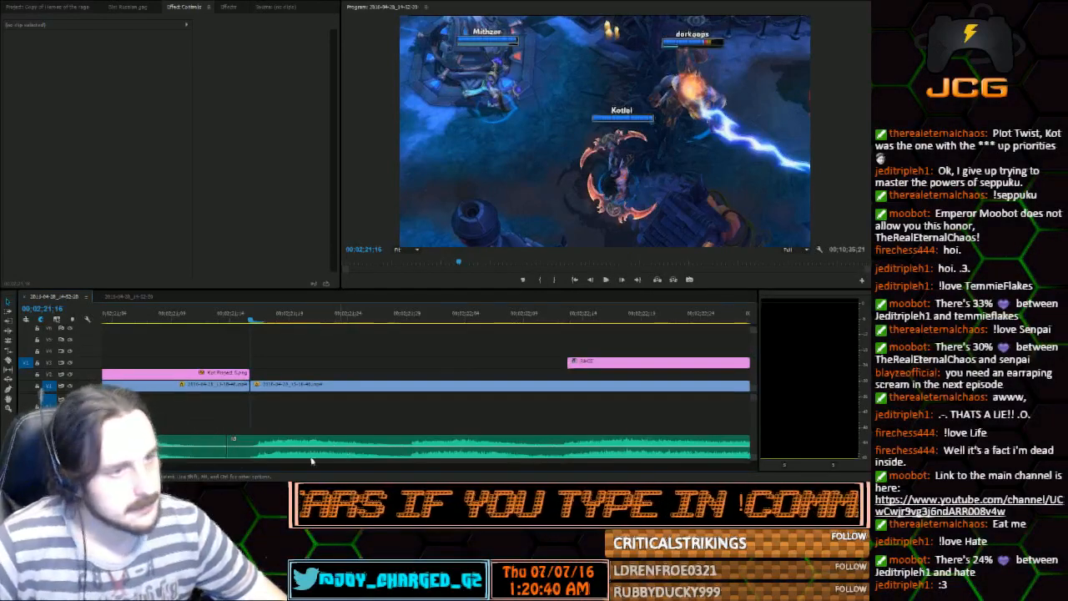
Play the gameplay after the red-eyed image and cut its clip at 00;02;21;28
key(minus)
key(minus)
key(minus)
key(minus)
key(minus)
key(minus)
key(minus)
key(minus)
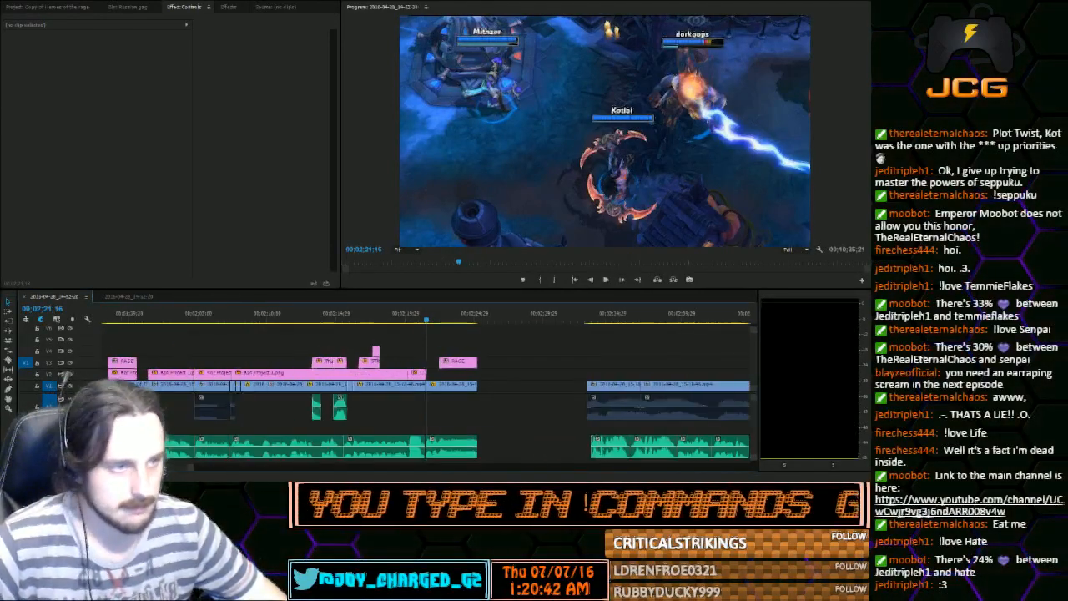
key(equal)
key(equal)
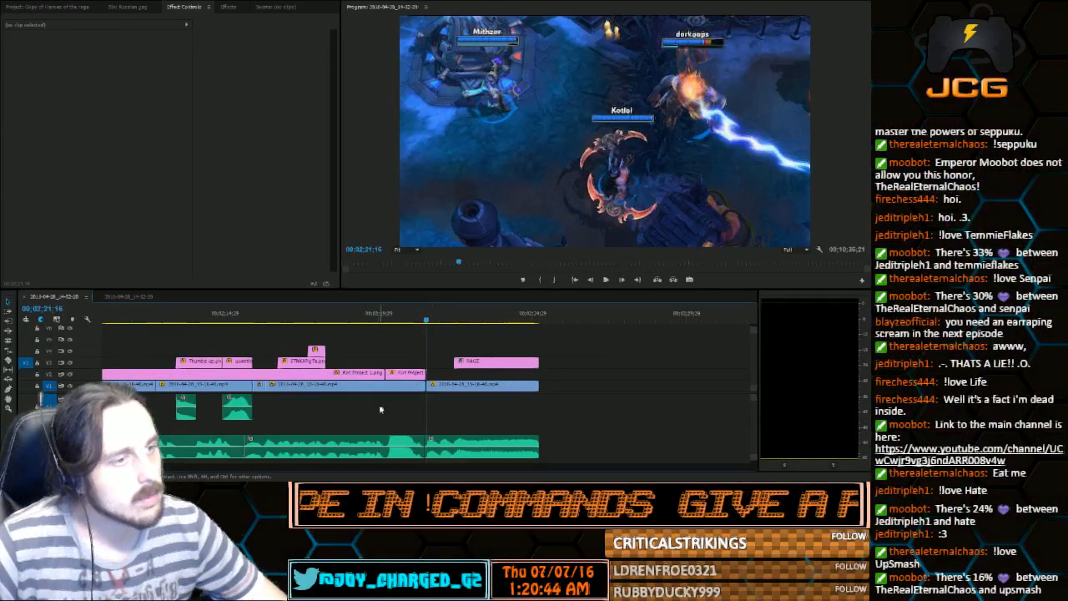
click(9, 359)
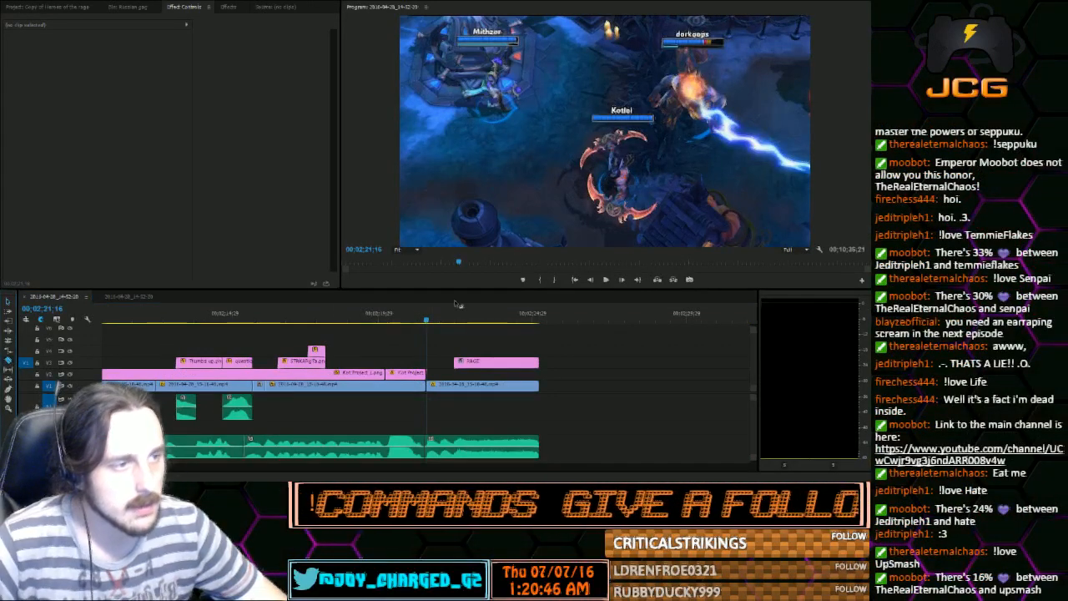
click(606, 282)
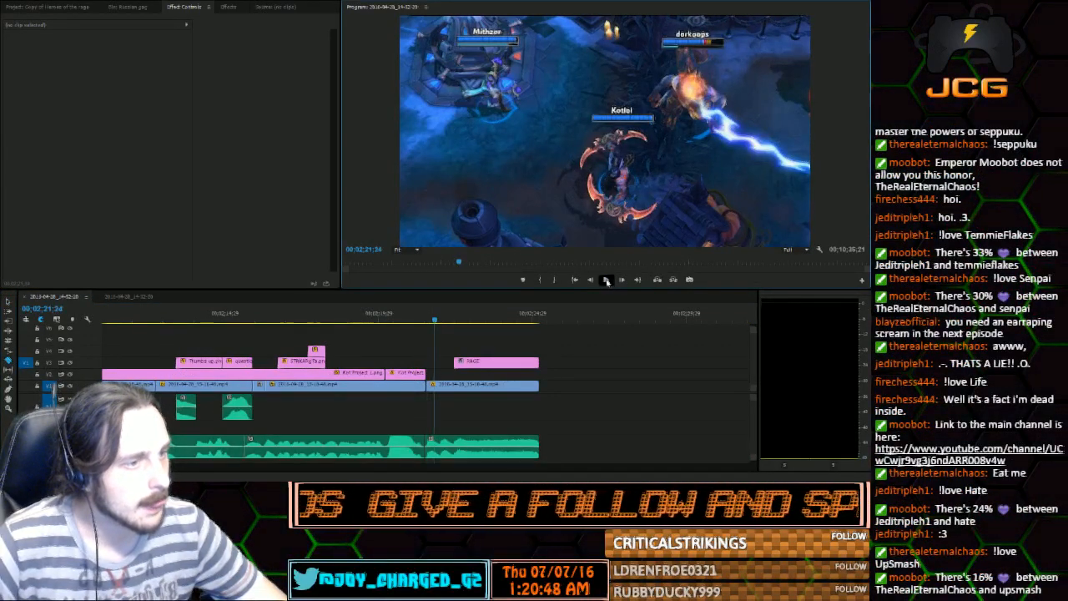
click(606, 281)
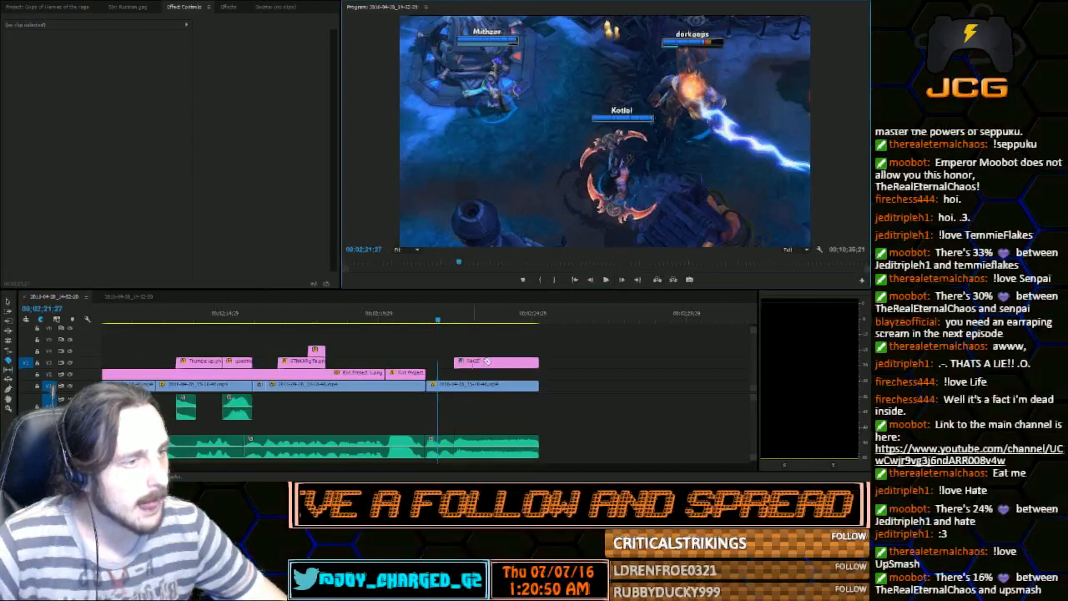
click(624, 280)
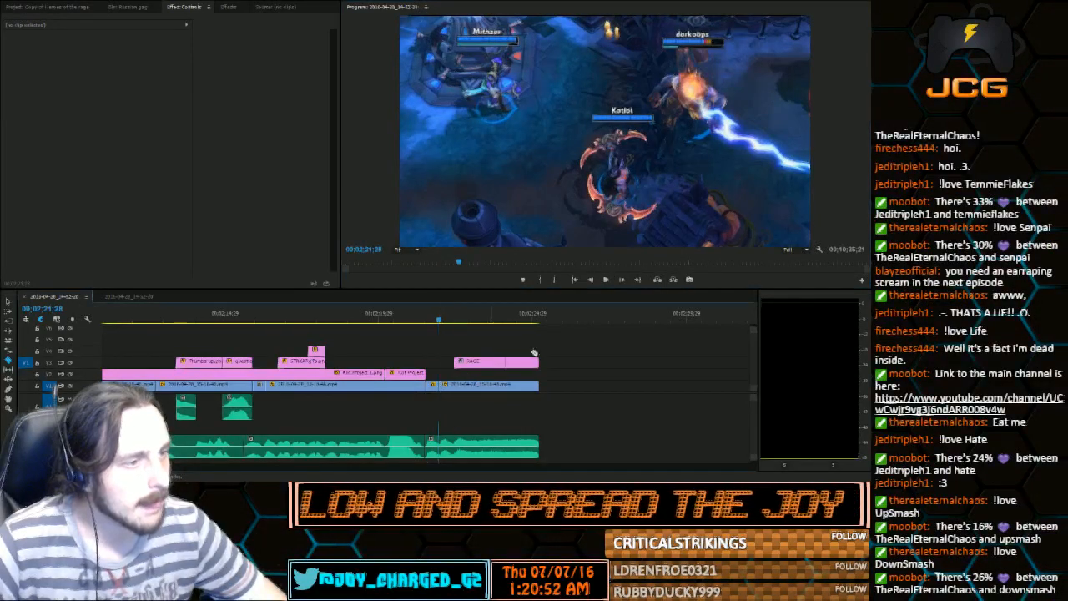
Advance through the audio and cut the gameplay clip again at 00;02;22;11, just before the RAGE title
click(627, 284)
click(627, 284)
click(627, 284)
click(629, 285)
click(629, 284)
click(628, 285)
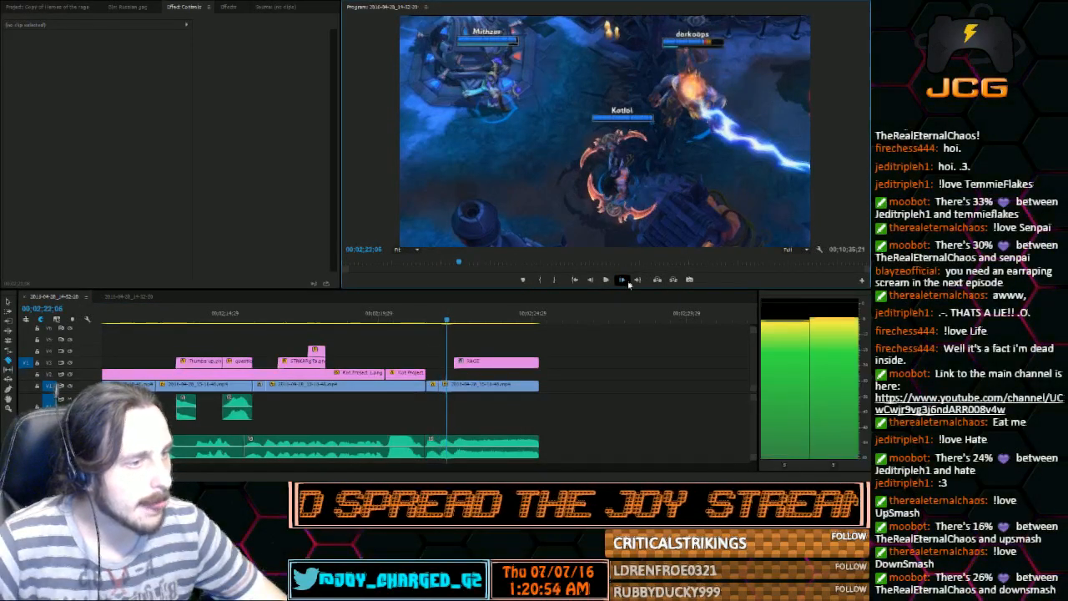
click(628, 284)
click(628, 283)
click(628, 284)
click(628, 284)
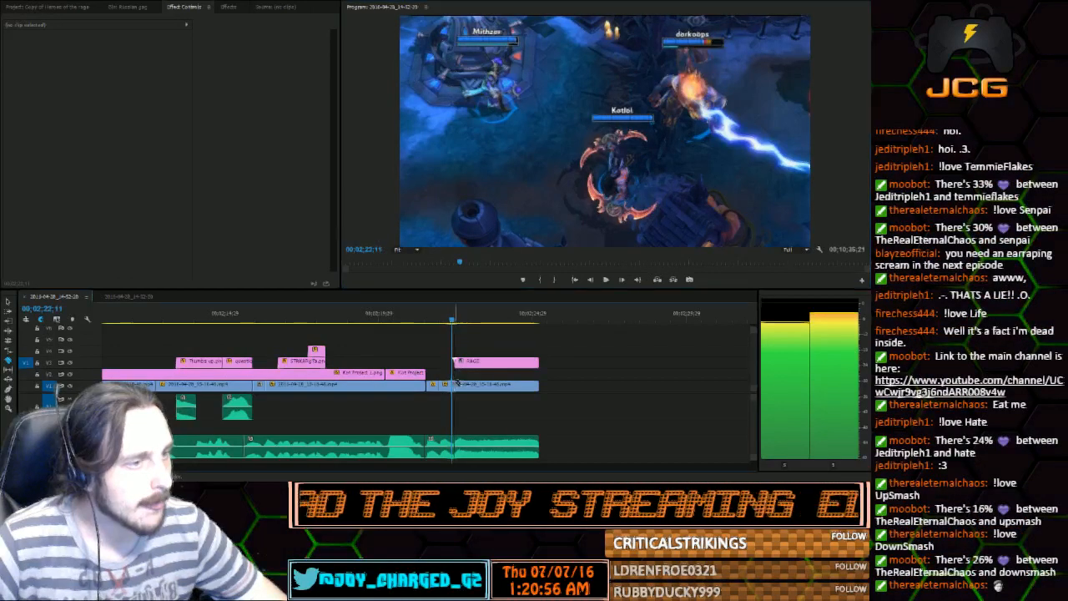
click(6, 304)
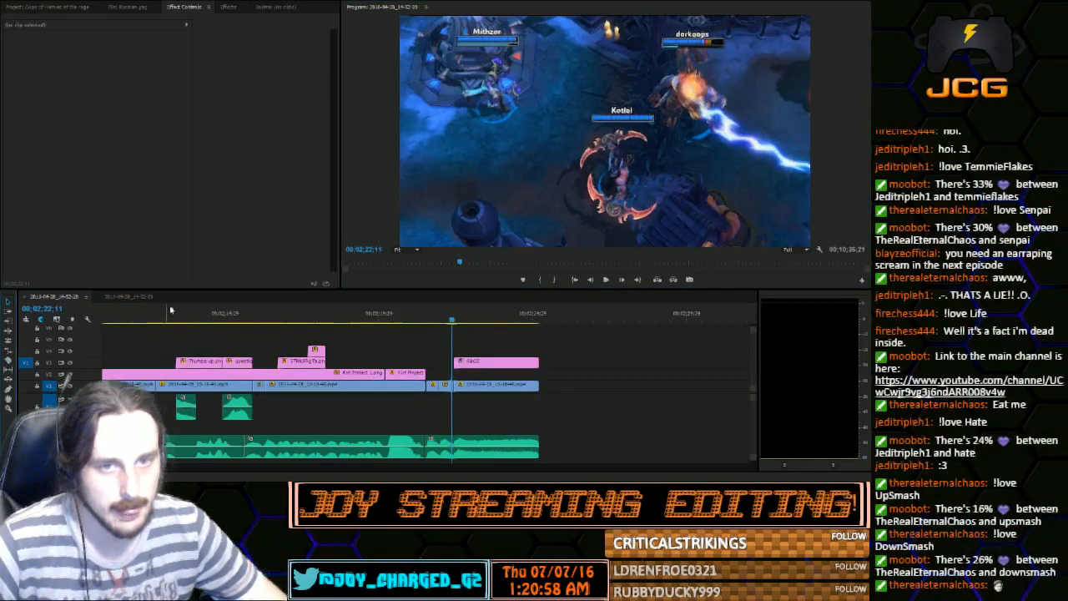
Return to 00;02;21;16 and select the first short gameplay piece for motion editing
drag(451, 317, 426, 317)
double_click(575, 187)
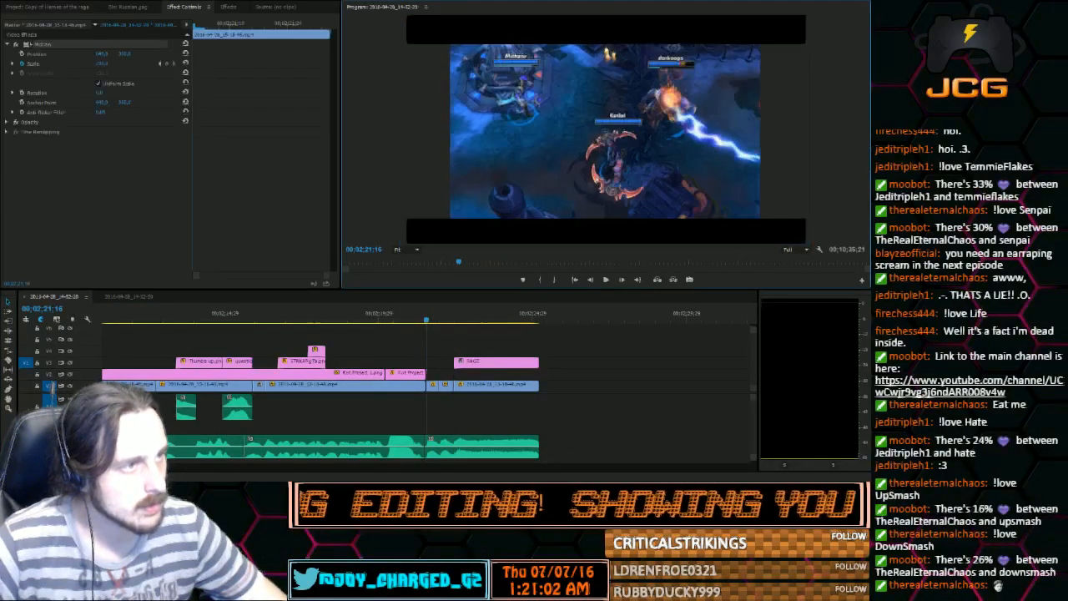
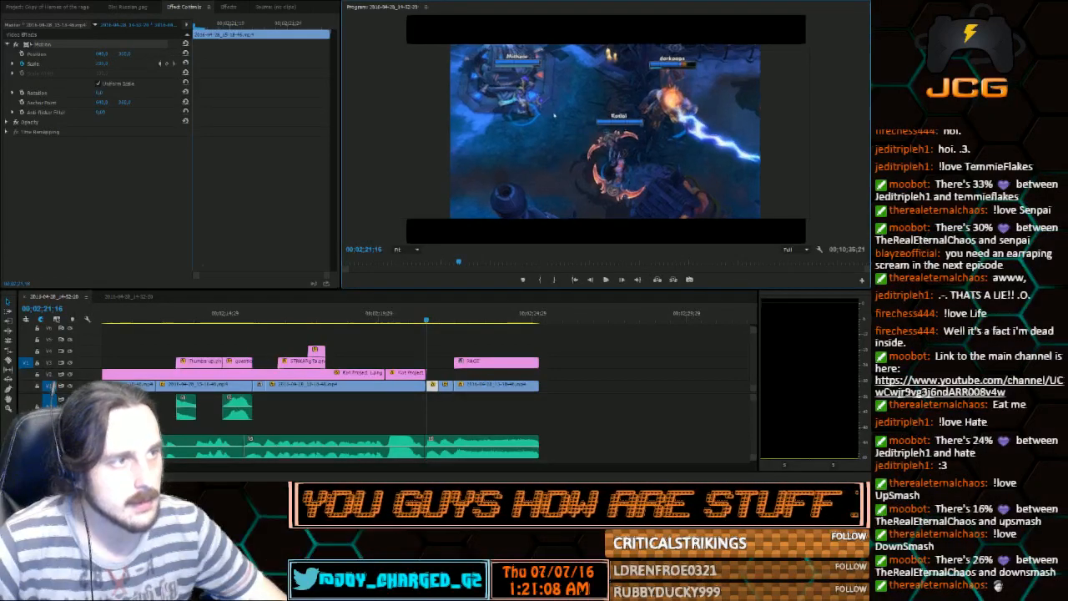
Shift the first short gameplay piece down and to the right, tilt it counter-clockwise and play back the framing change
drag(547, 113, 581, 137)
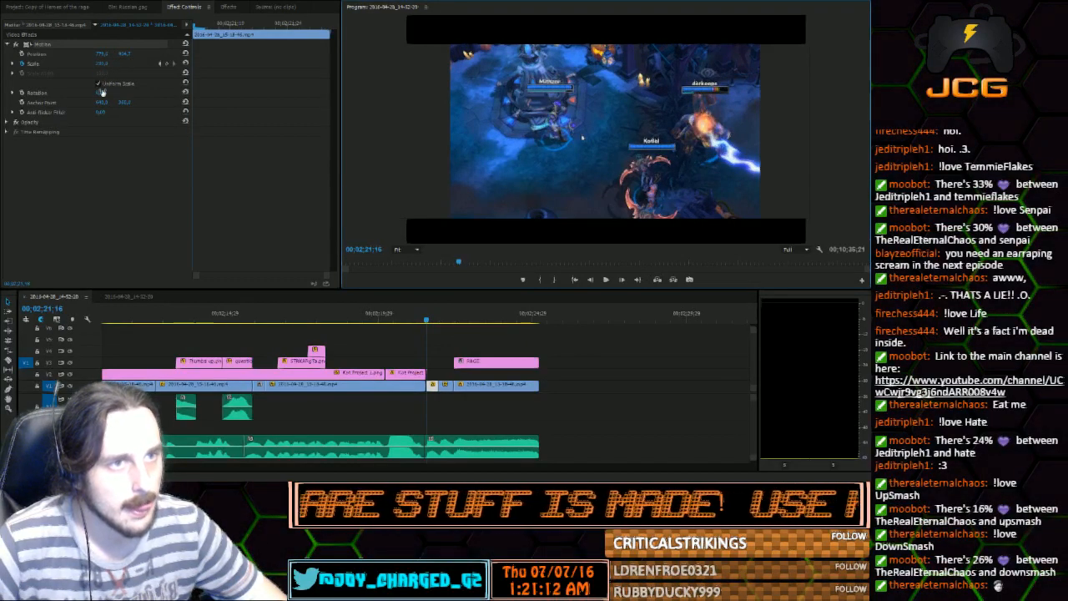
drag(101, 92, 77, 92)
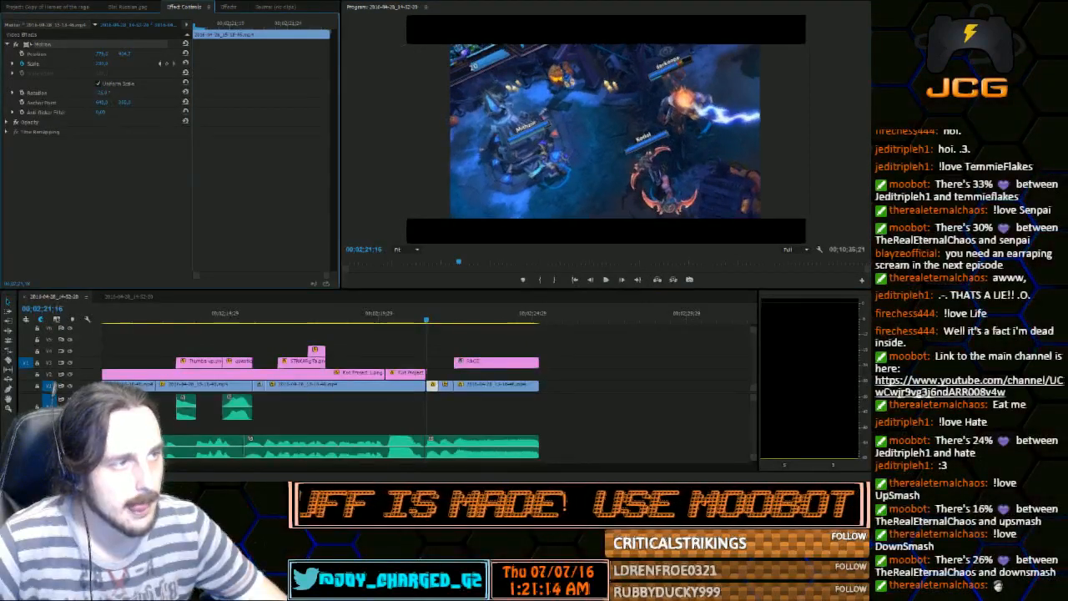
click(605, 279)
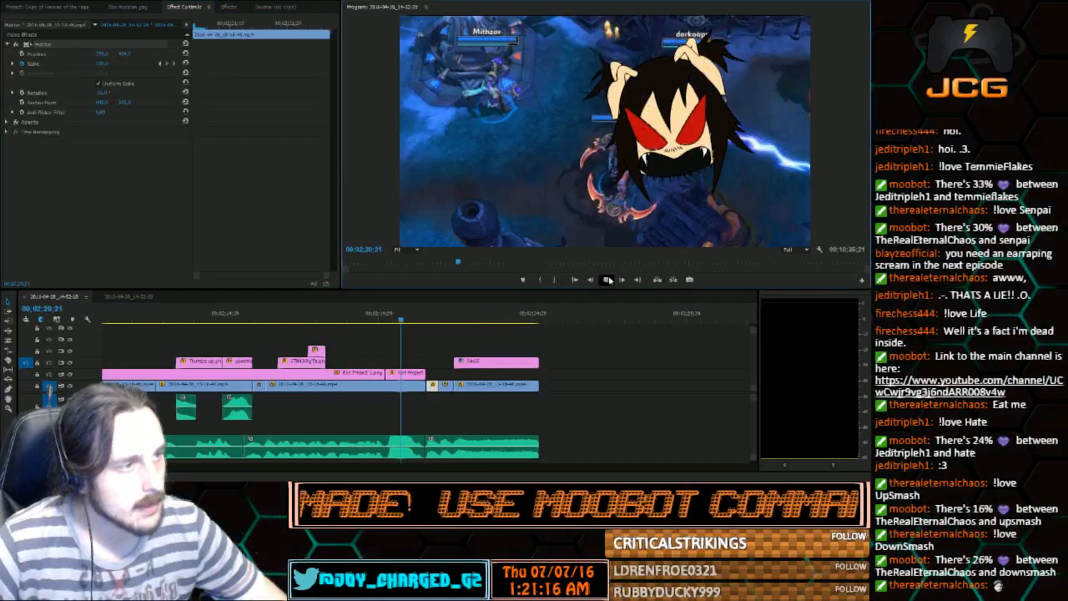
click(606, 279)
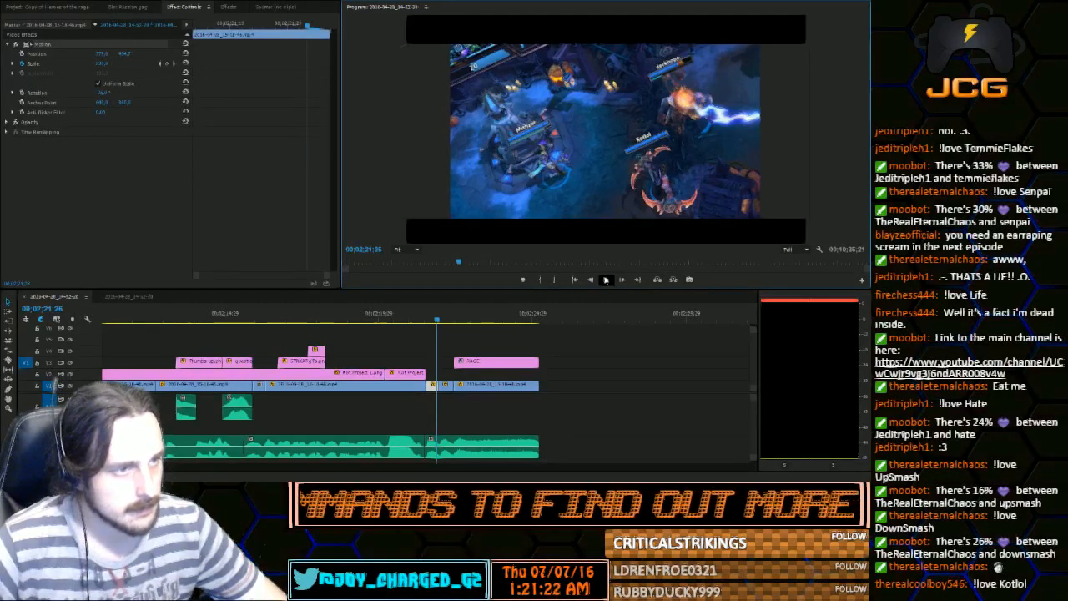
click(607, 279)
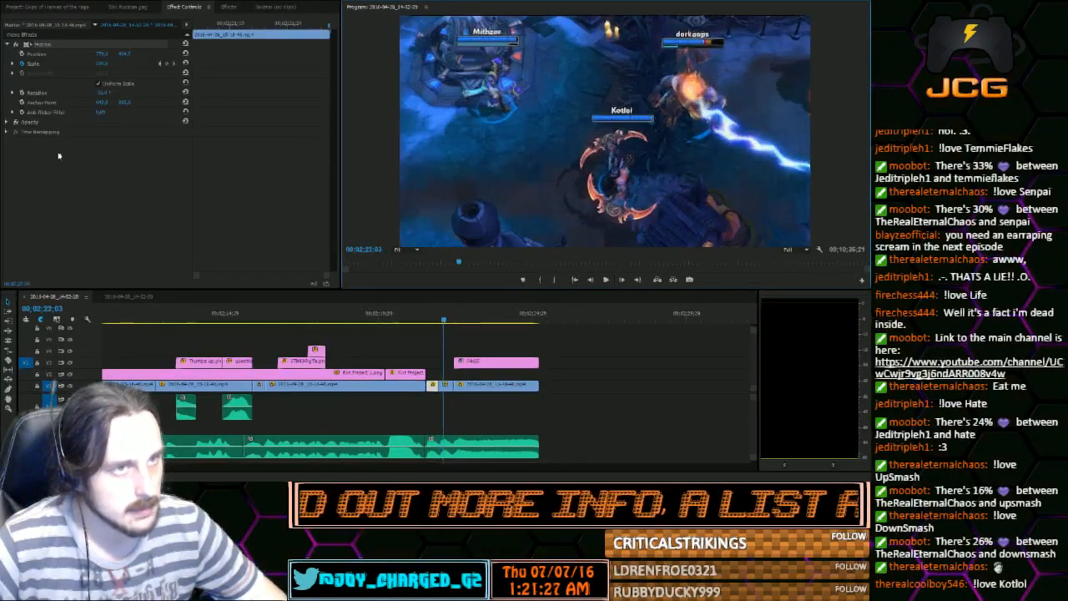
Enlarge the second short gameplay piece, center it on the character on the stone platform and tilt it clockwise
drag(102, 64, 74, 72)
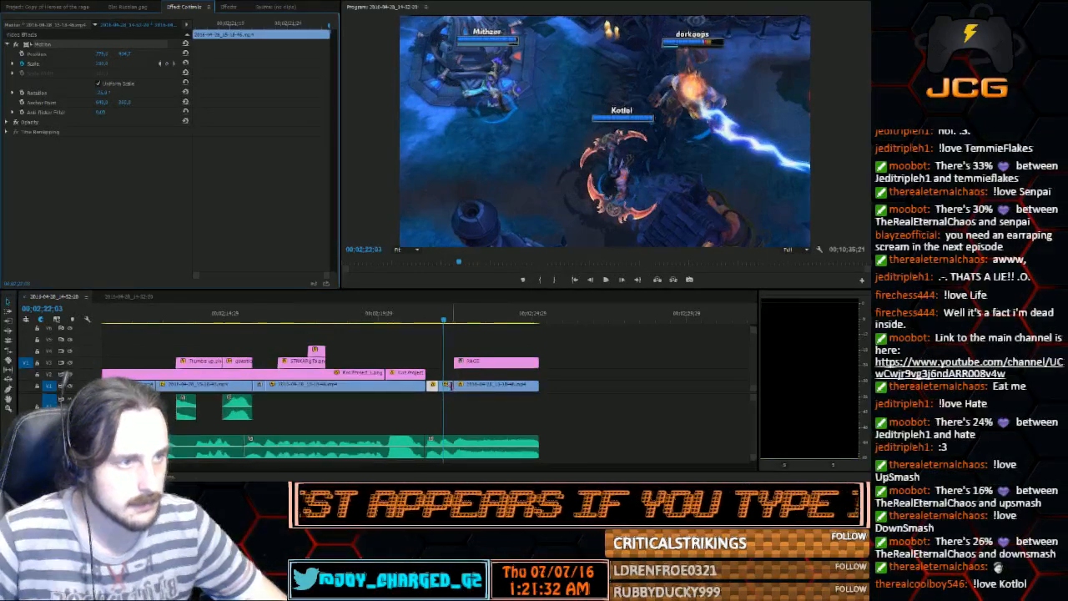
click(448, 386)
drag(101, 64, 104, 64)
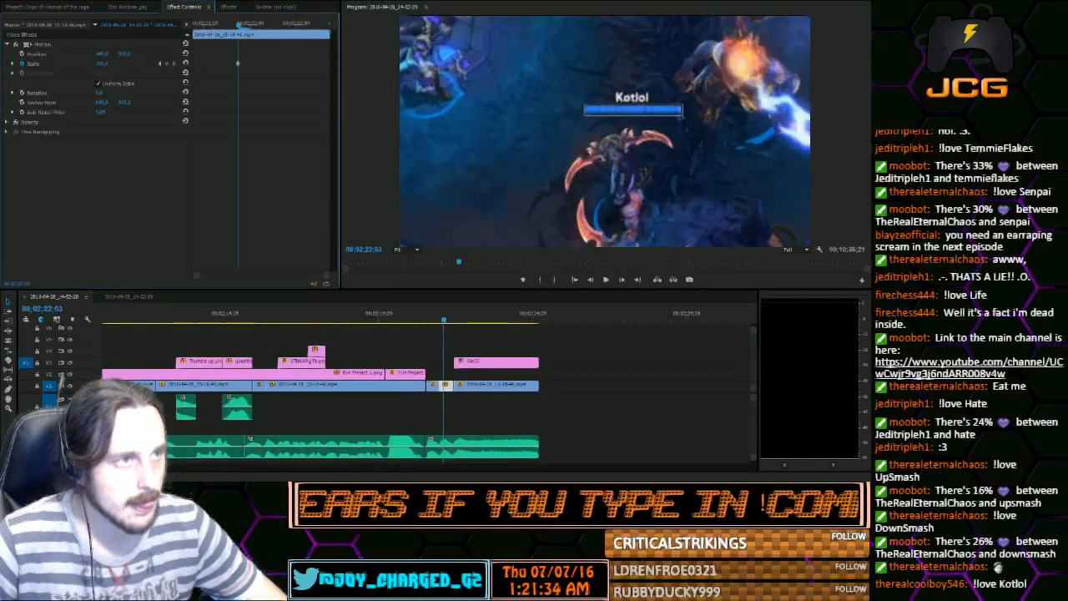
click(619, 131)
key(minus)
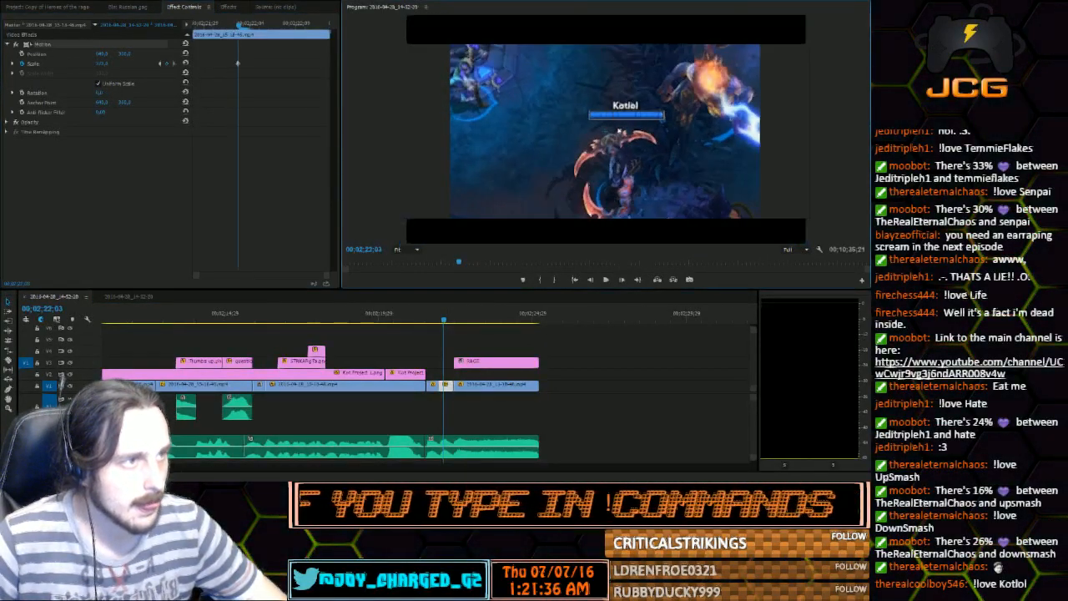
drag(619, 131, 739, 189)
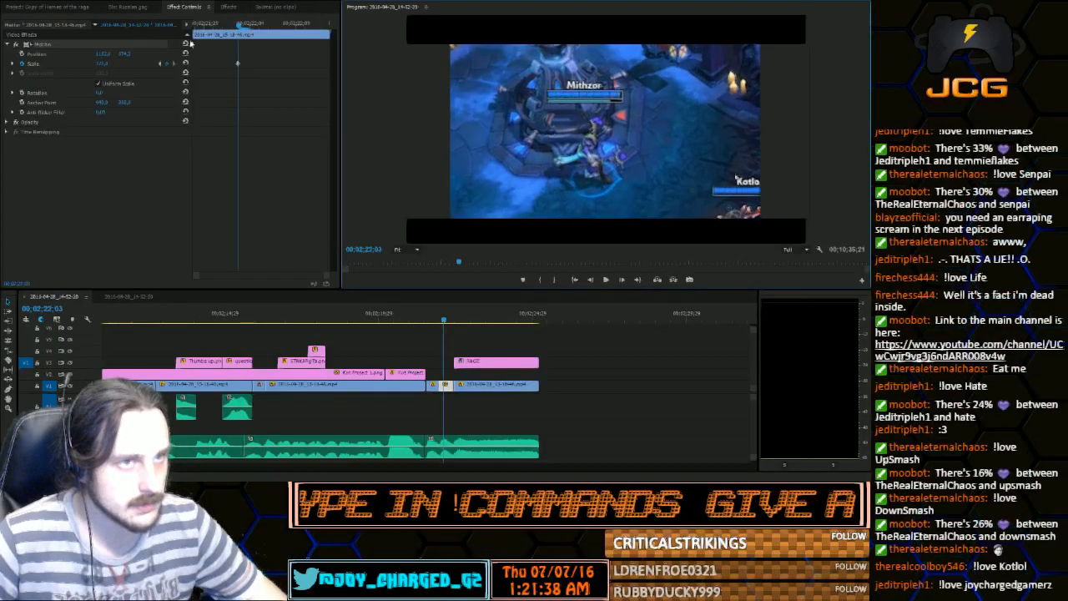
drag(100, 92, 124, 92)
click(536, 123)
drag(536, 123, 518, 168)
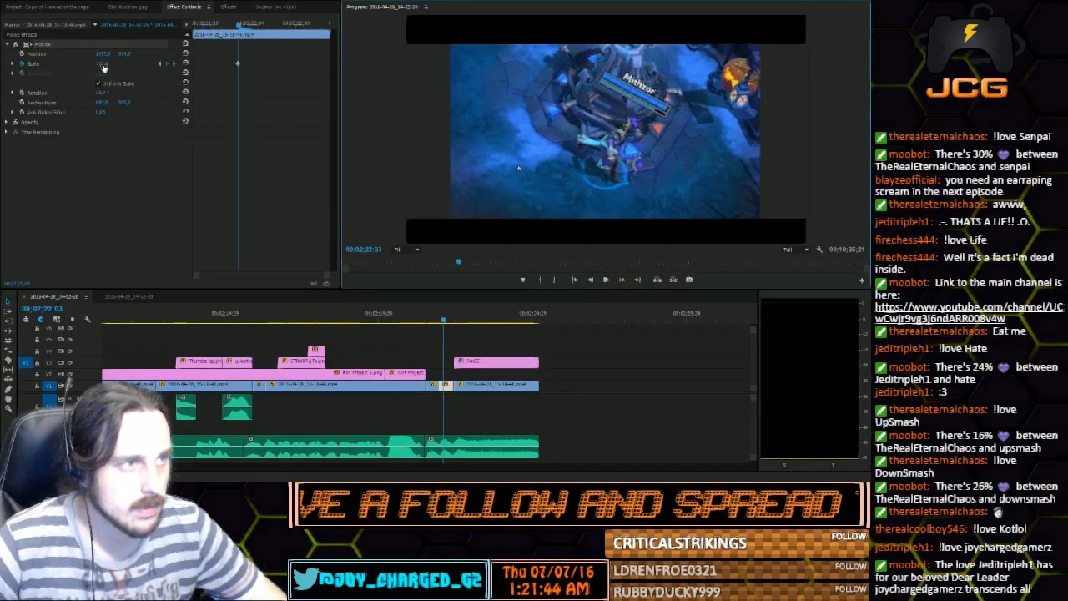
Remove the scale keyframing from the second short gameplay piece and play the section from the red-eyed image to the title
click(424, 320)
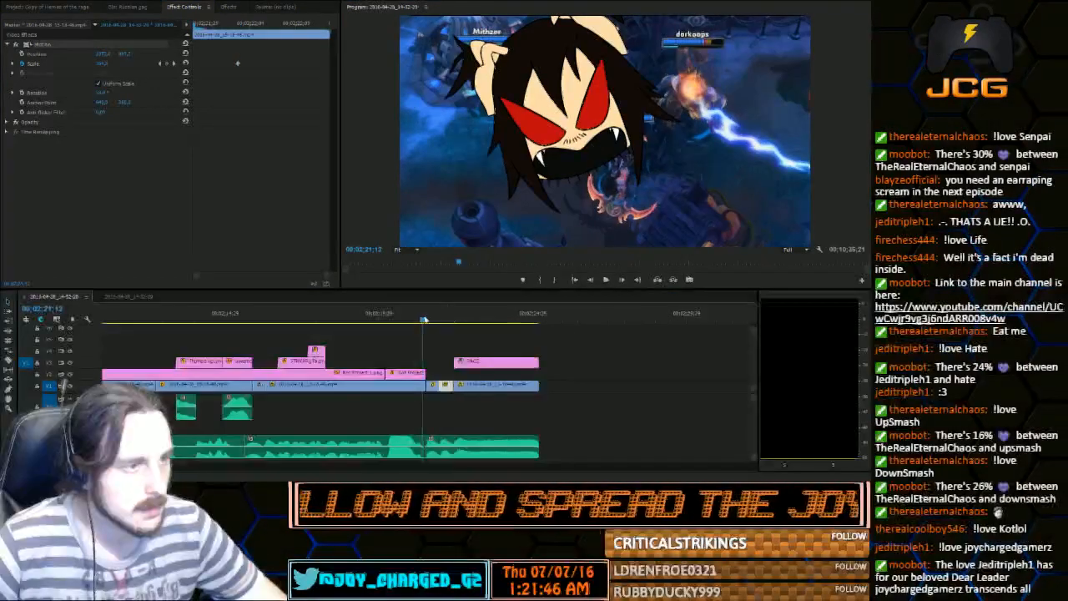
click(605, 280)
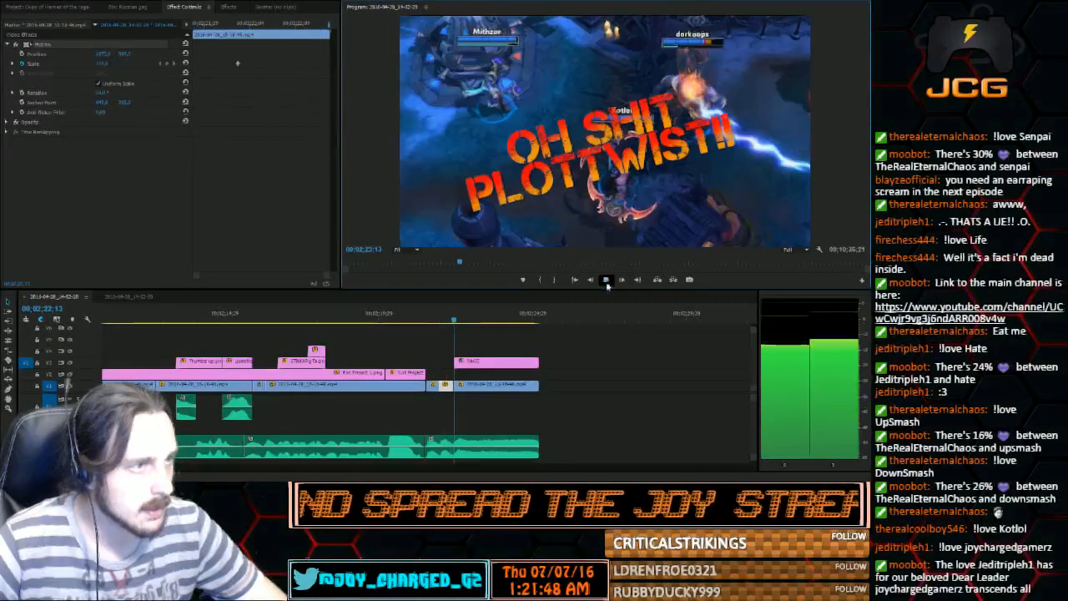
click(605, 282)
drag(455, 321, 443, 321)
click(22, 64)
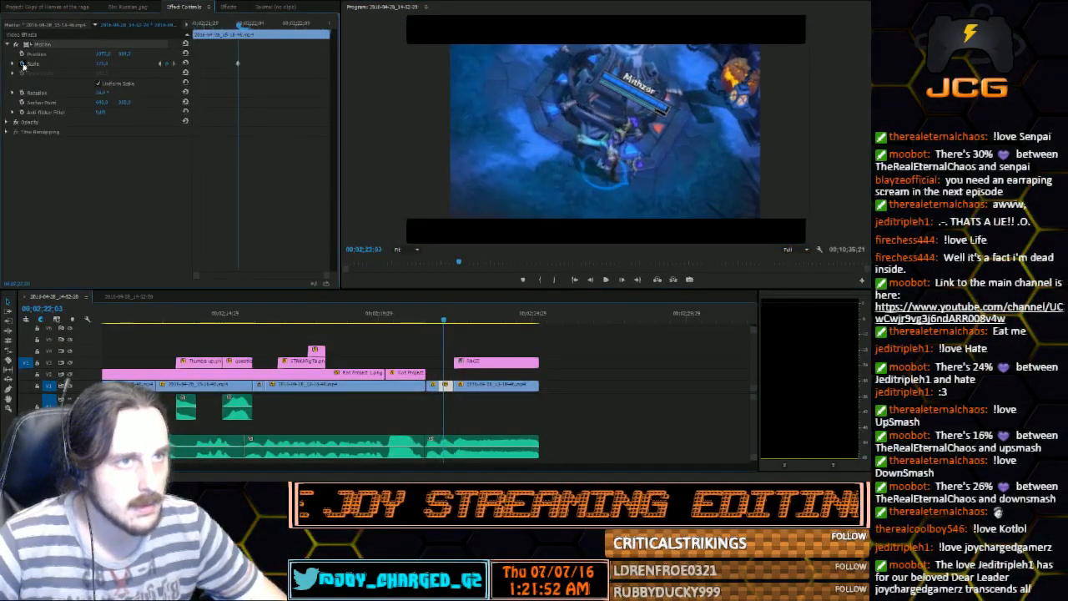
click(479, 256)
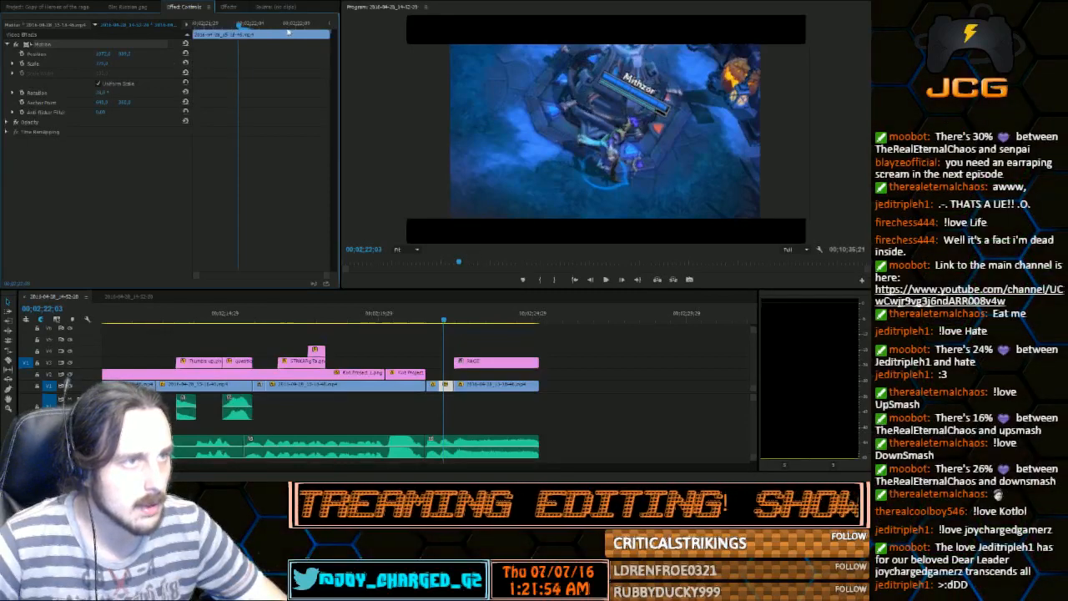
drag(443, 323, 428, 325)
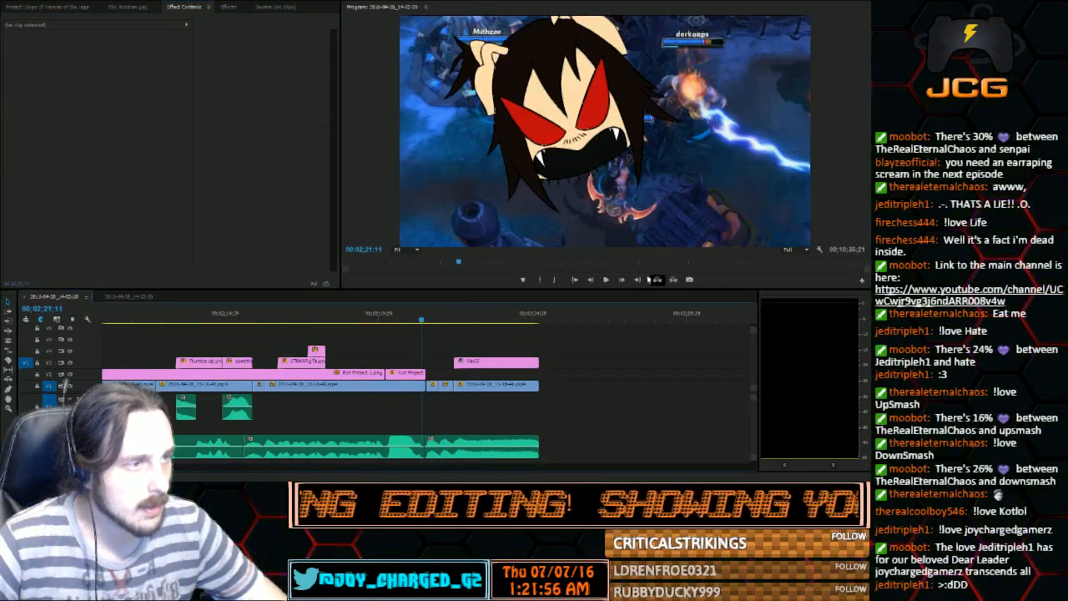
click(605, 279)
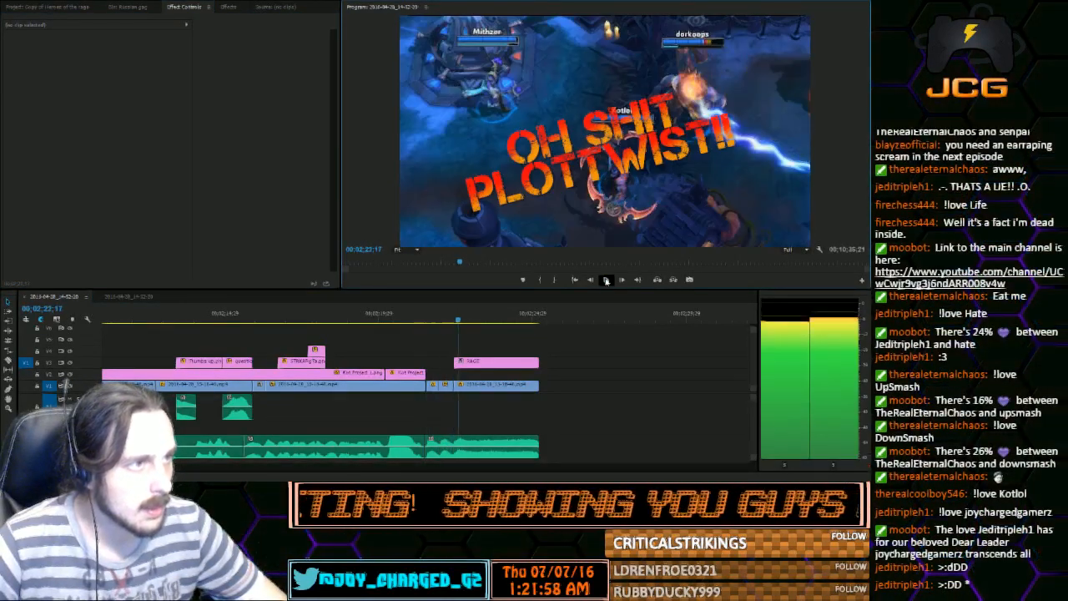
click(606, 280)
Select the gameplay clip beneath the plot twist title and shift its picture downward
click(512, 385)
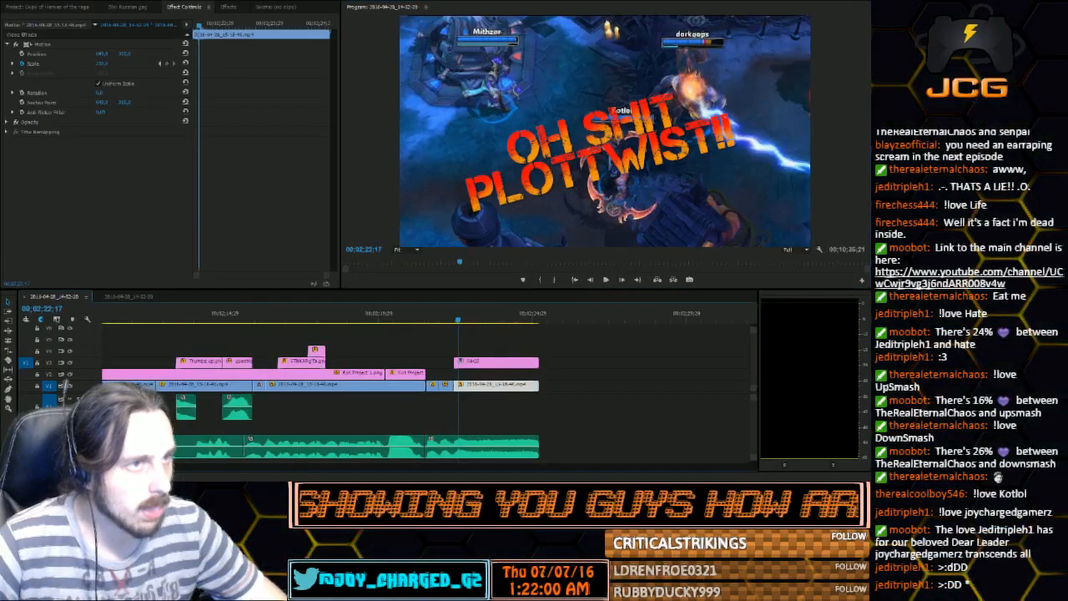
click(521, 361)
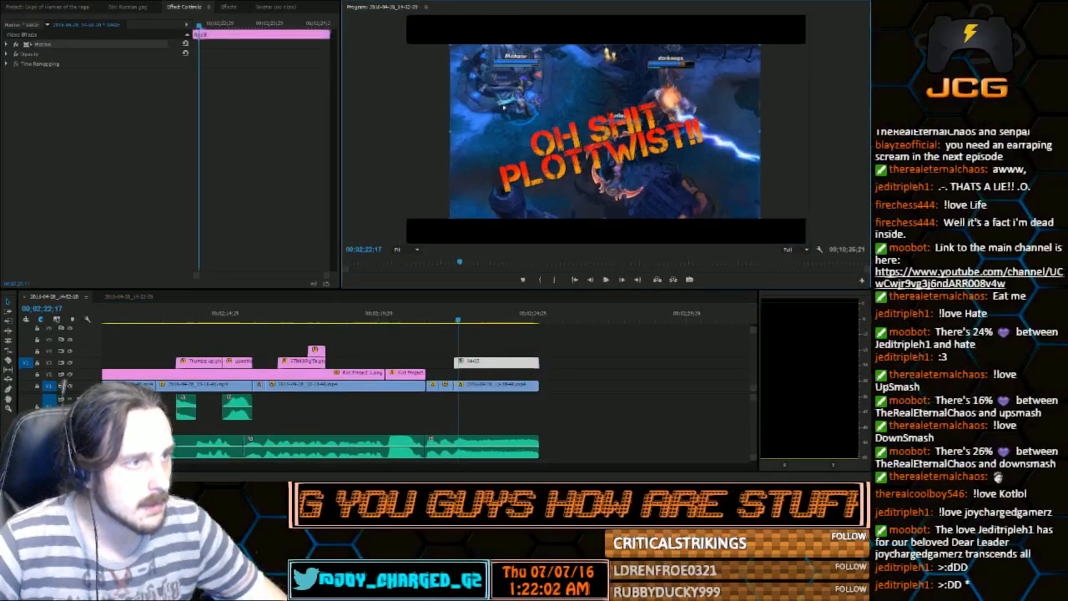
click(518, 384)
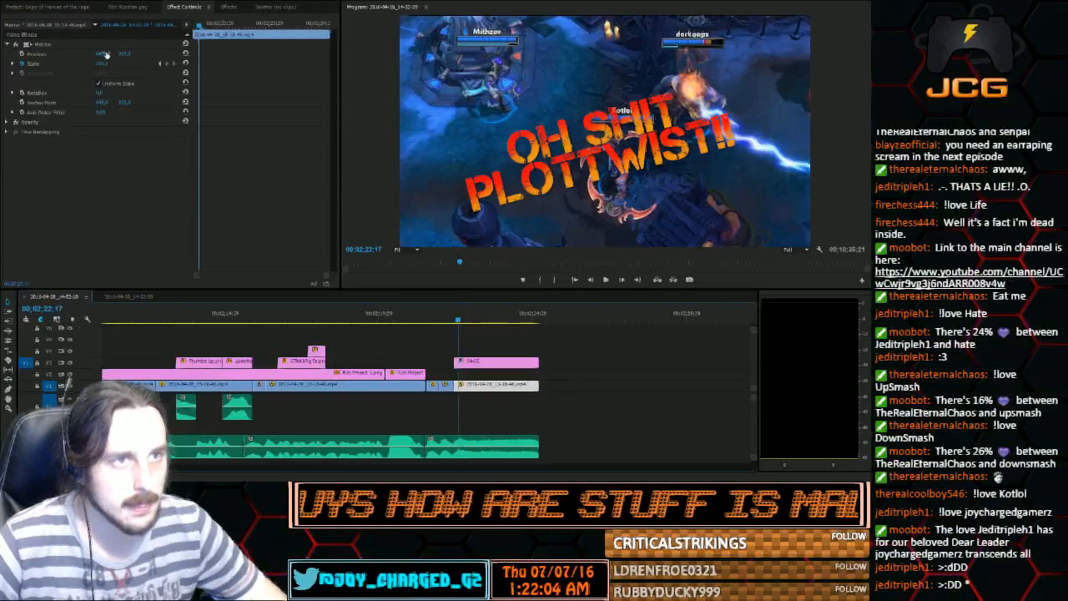
drag(125, 54, 194, 56)
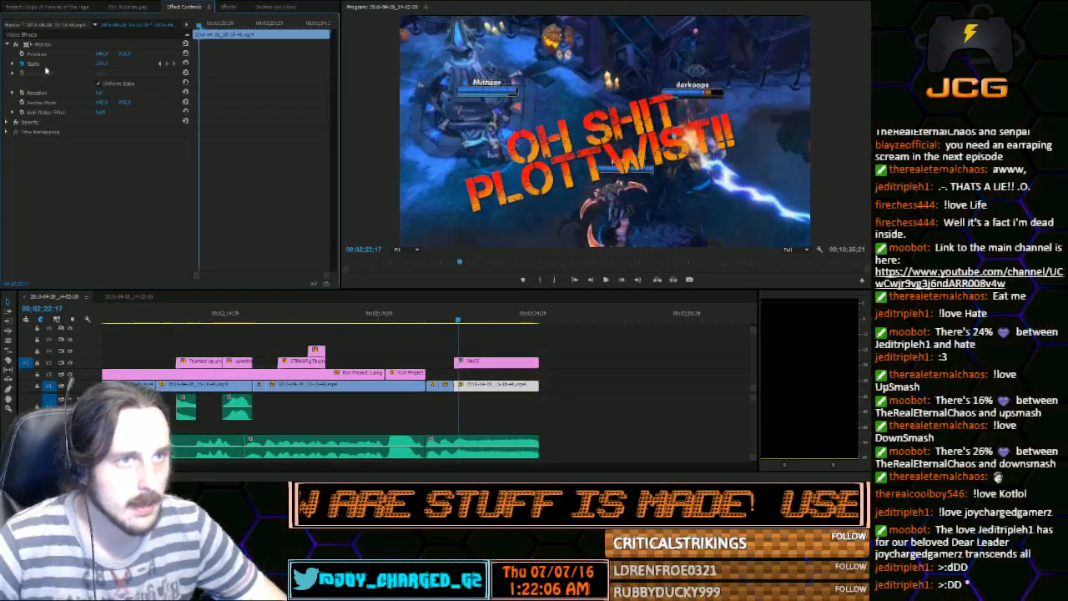
Try to zoom the gameplay under the title onto the platform character, with scale keyframing removed and the position adjusted
drag(107, 54, 222, 65)
drag(127, 54, 230, 54)
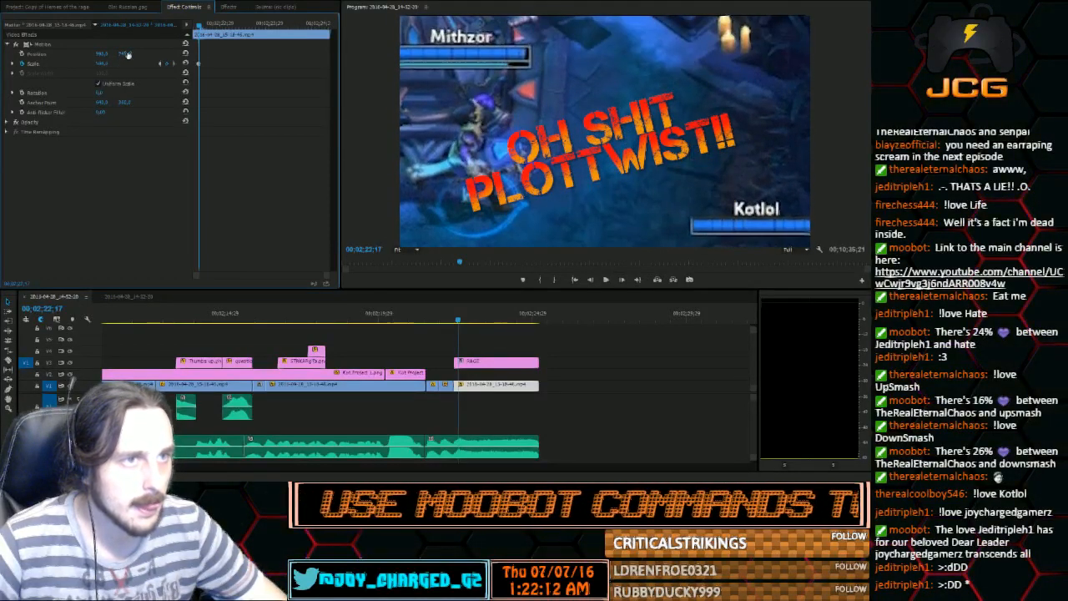
click(22, 64)
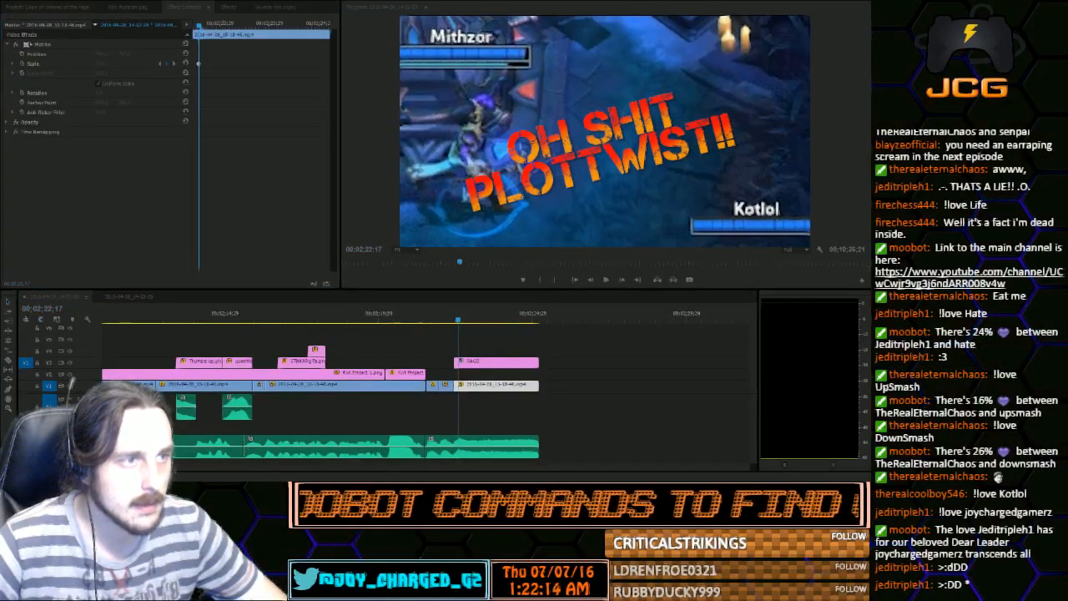
click(469, 250)
drag(105, 55, 342, 55)
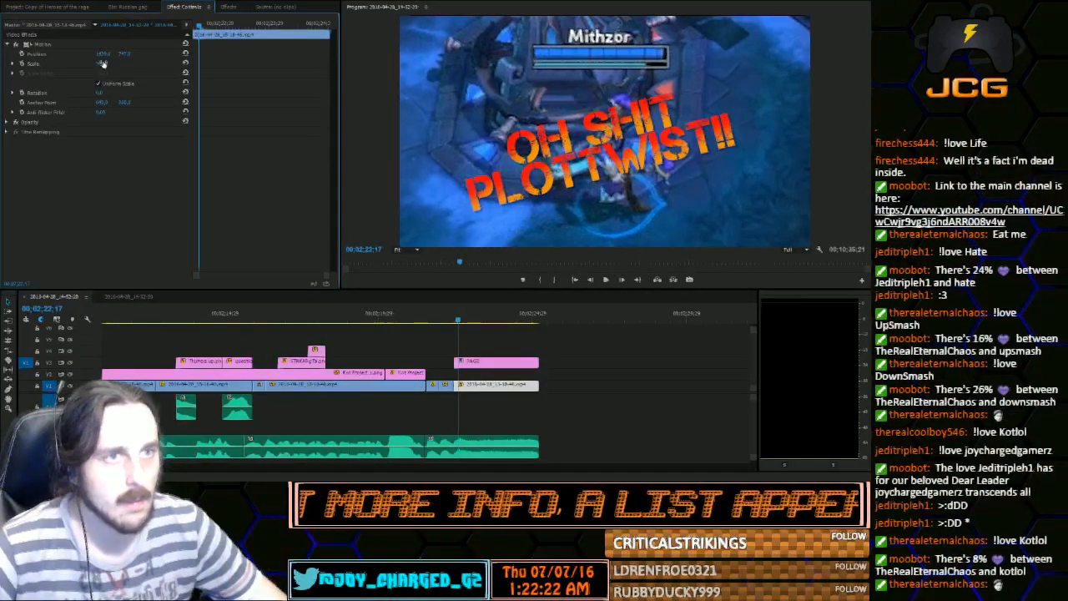
drag(102, 63, 127, 56)
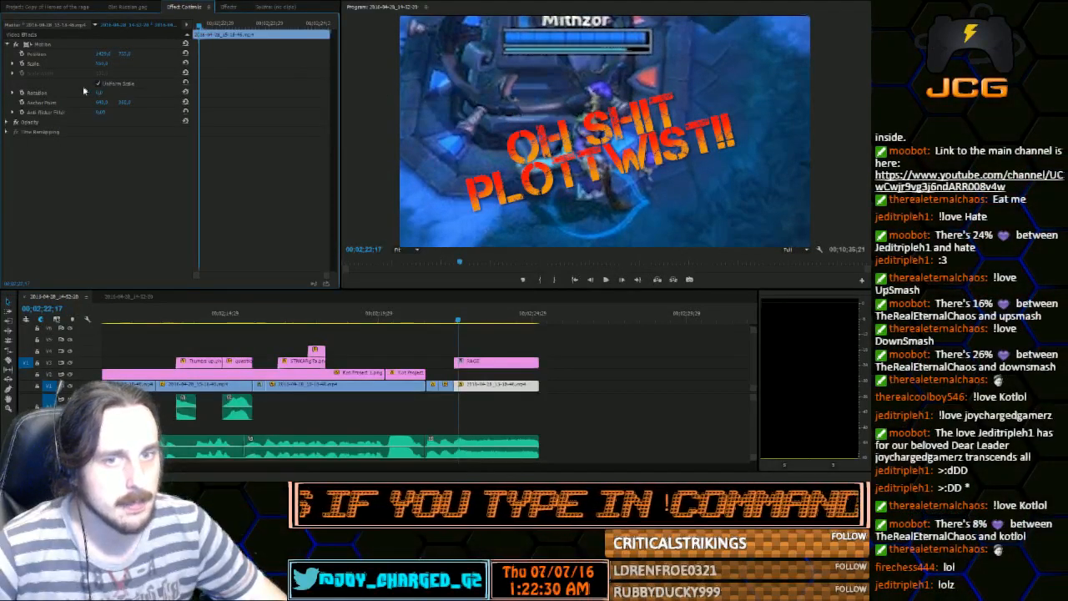
Undo the zoom, keyframe removal and horizontal shift on the gameplay clip beneath the title
key(ctrl+z)
key(ctrl+z)
key(ctrl+z)
key(ctrl+z)
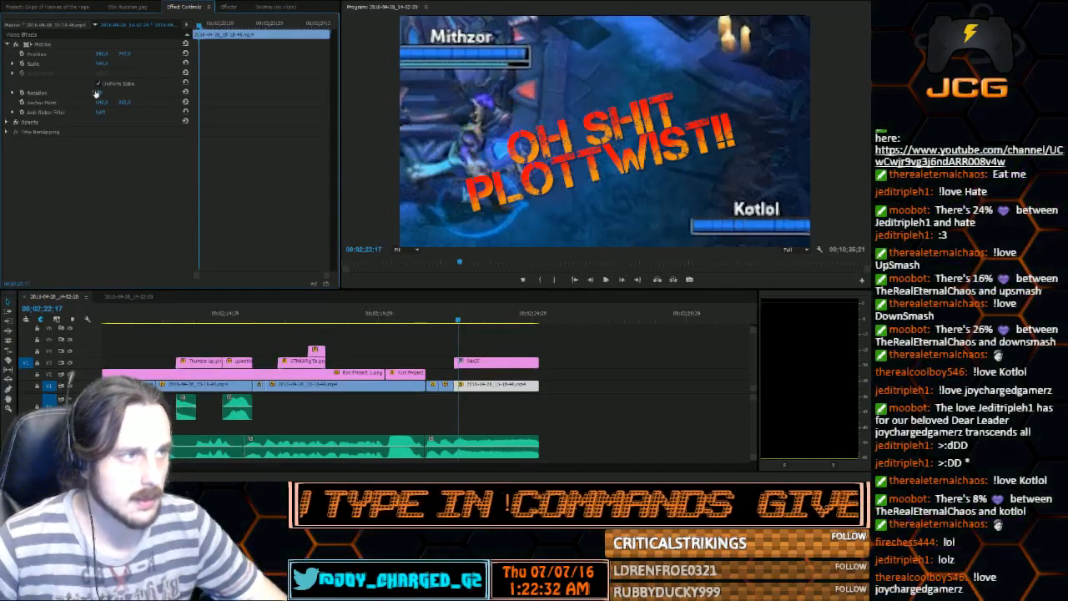
key(ctrl+z)
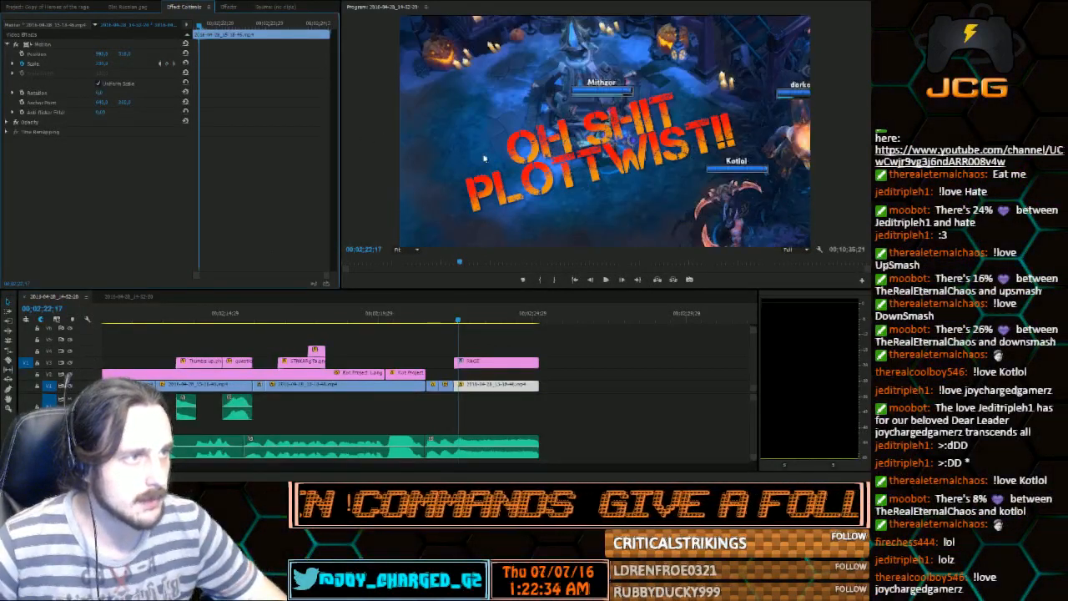
key(ctrl+z)
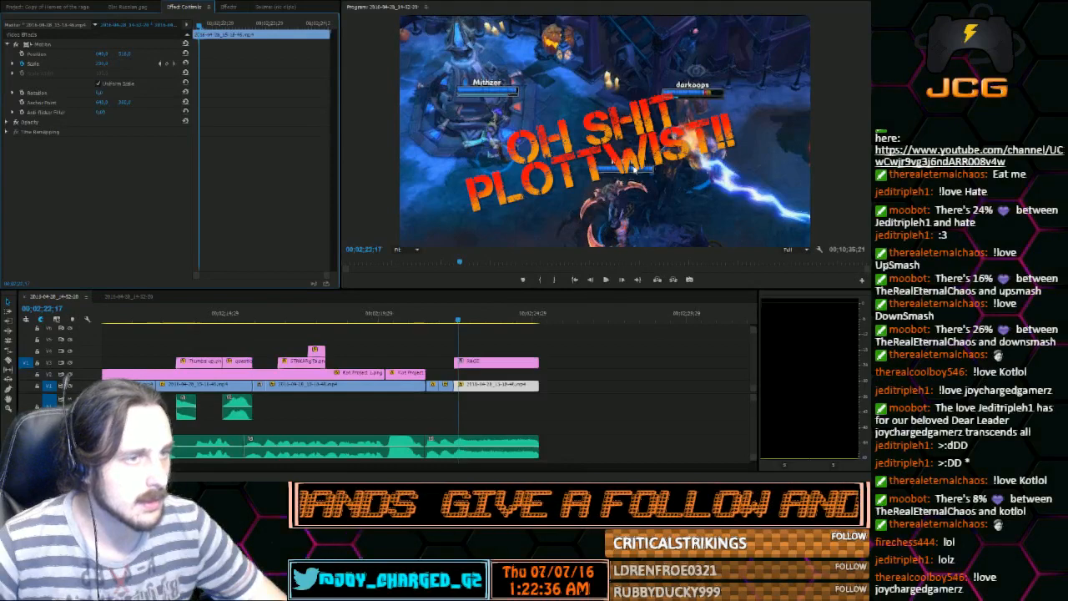
Move the RAGE title clip aside on the timeline, then enlarge and reposition the last gameplay clip around the platform character
drag(503, 357, 647, 353)
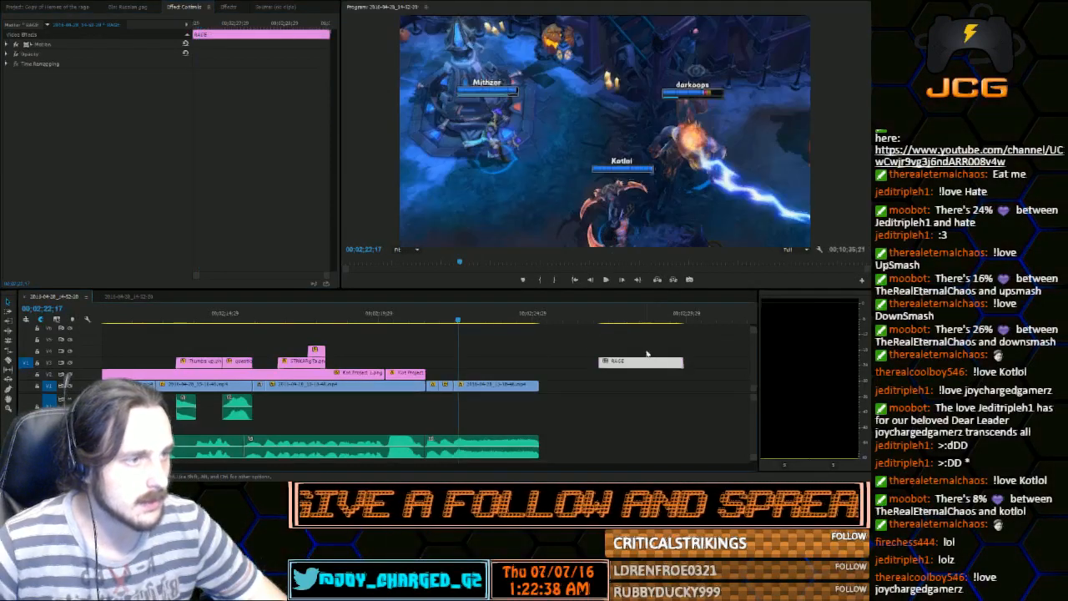
double_click(607, 154)
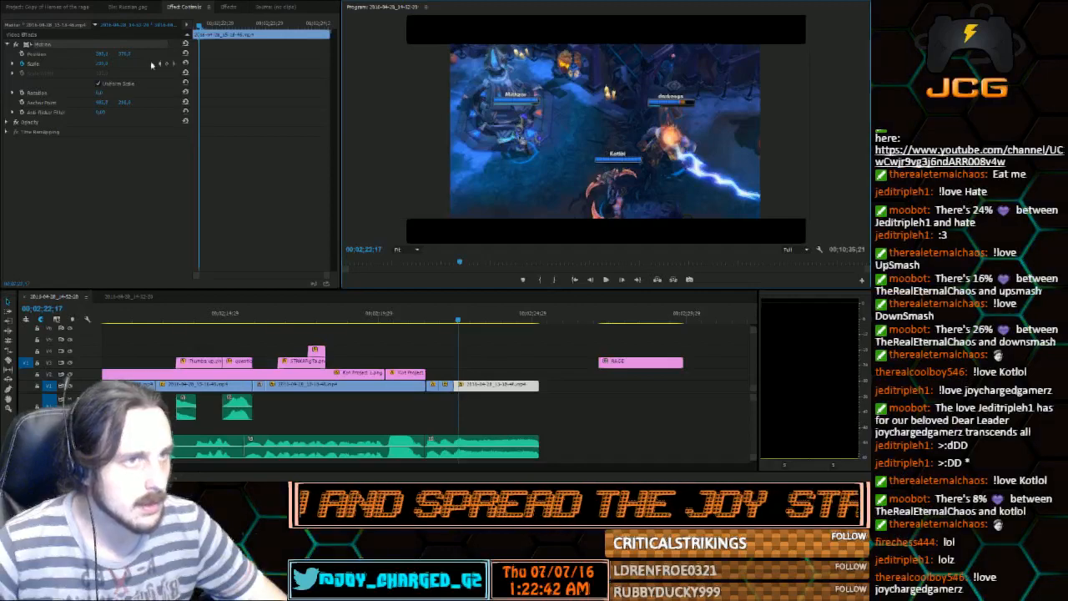
drag(101, 64, 425, 64)
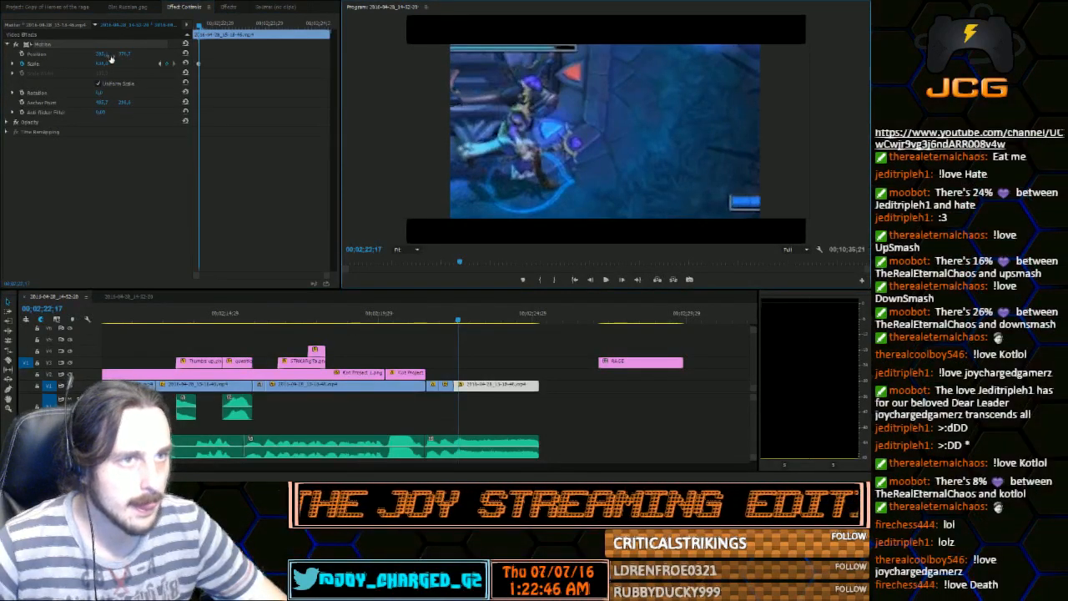
drag(124, 55, 213, 54)
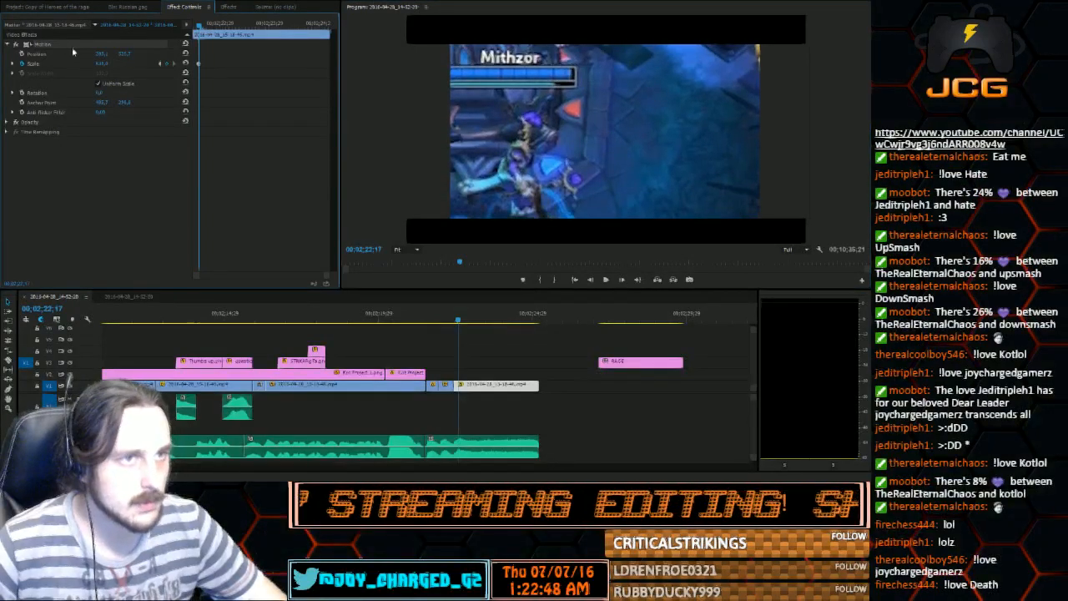
drag(101, 55, 325, 54)
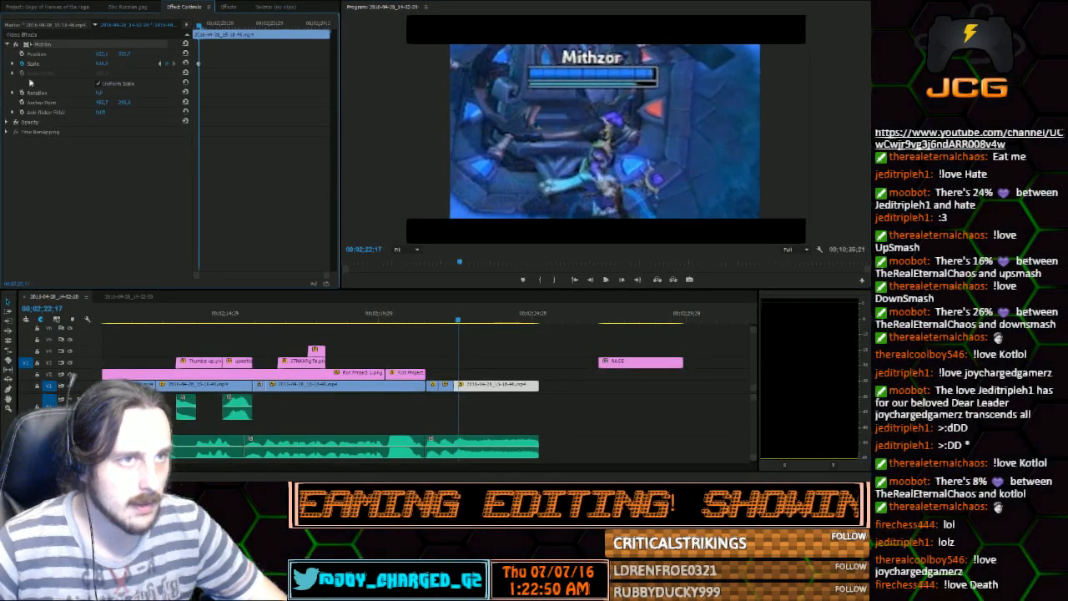
click(131, 59)
drag(124, 54, 80, 55)
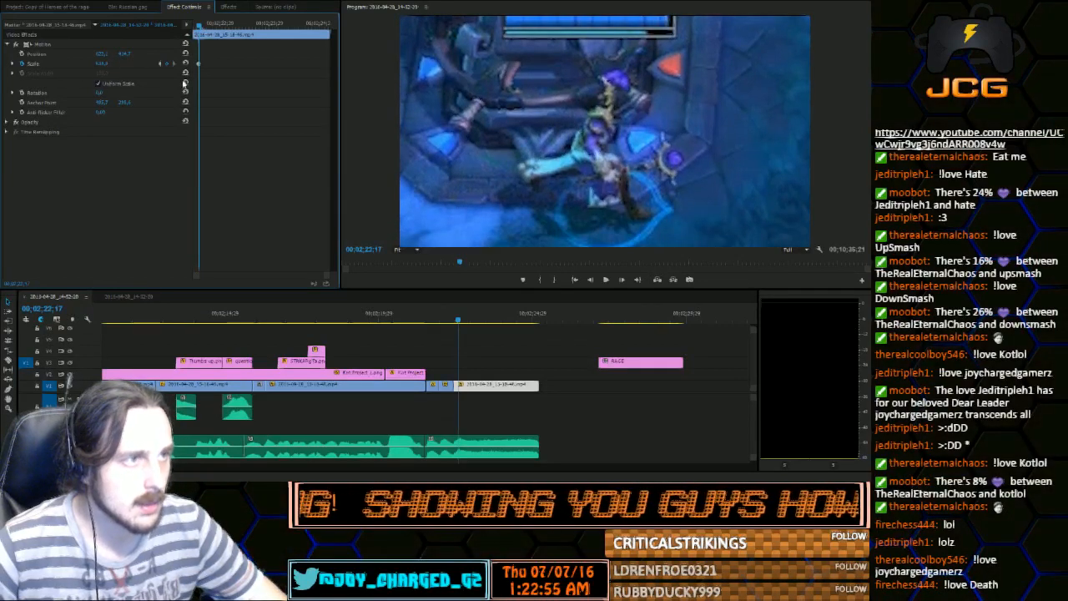
Place the RAGE title clip back directly above the last gameplay clip on V2, enlarge the title and nudge it upward
drag(629, 367, 485, 378)
double_click(598, 150)
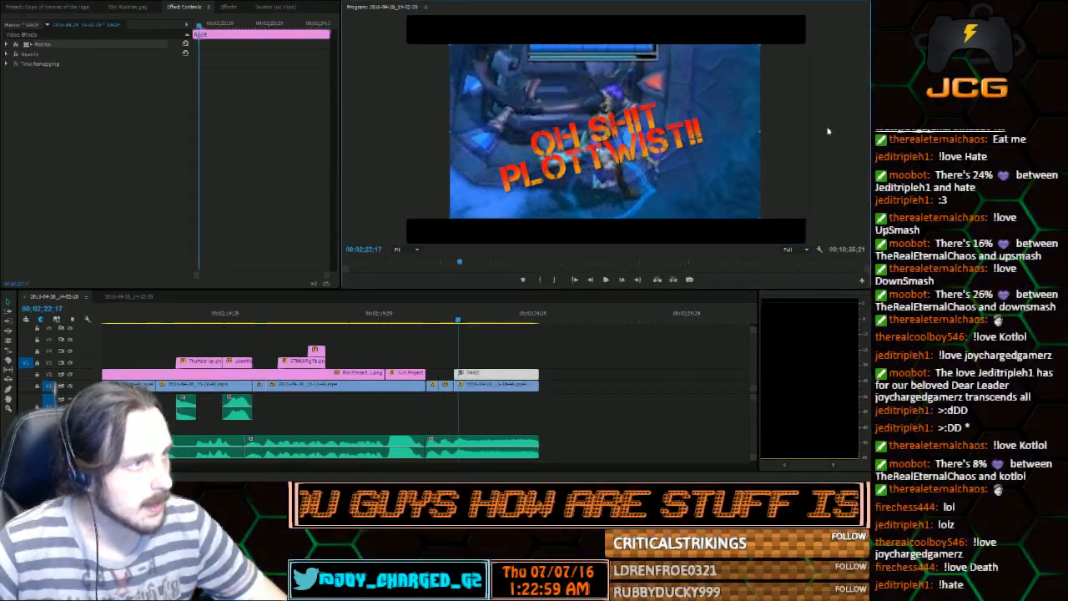
drag(760, 131, 810, 130)
drag(678, 137, 678, 123)
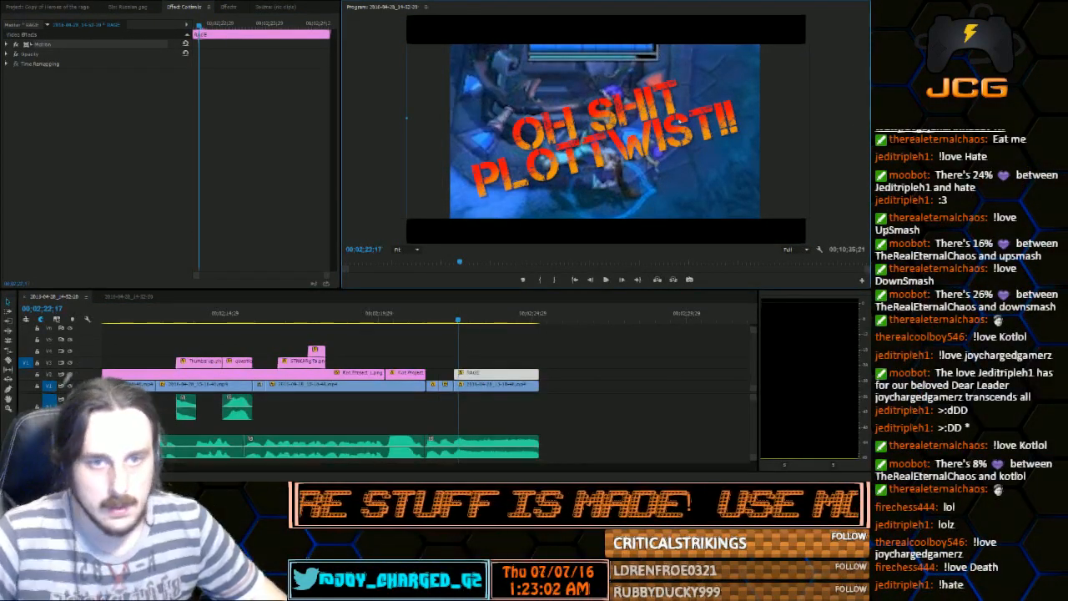
Try to set the opacity of the RAGE title clip to 80%
click(7, 44)
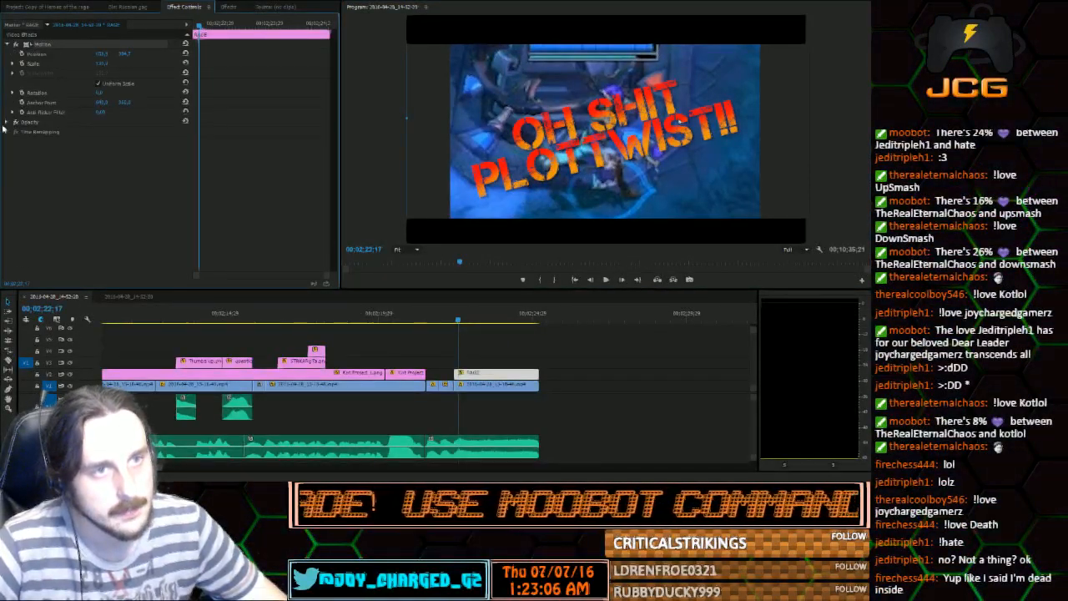
click(6, 123)
click(8, 122)
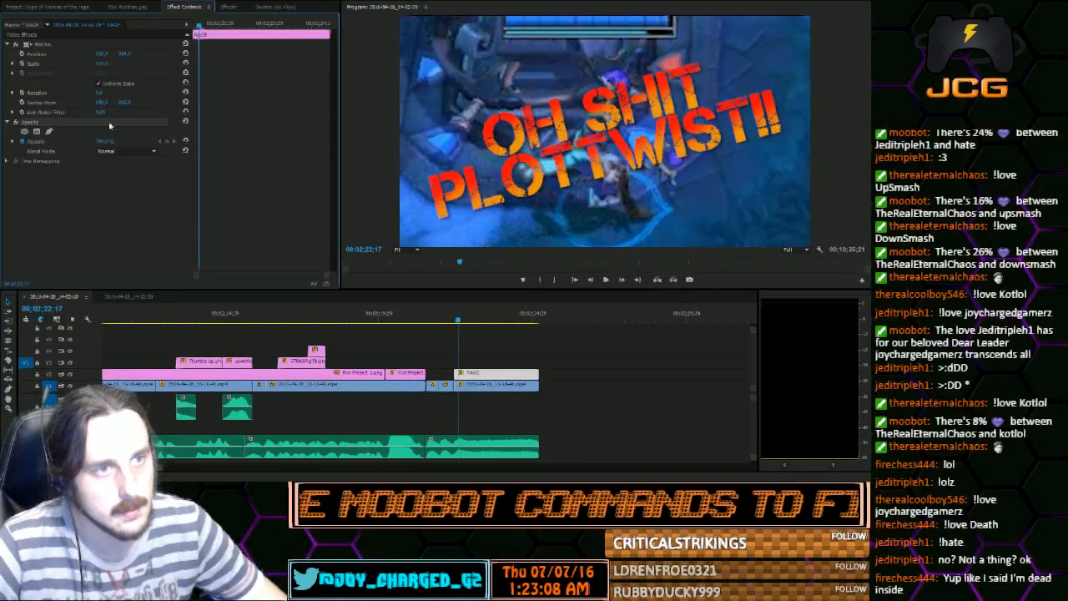
click(106, 142)
text(80)
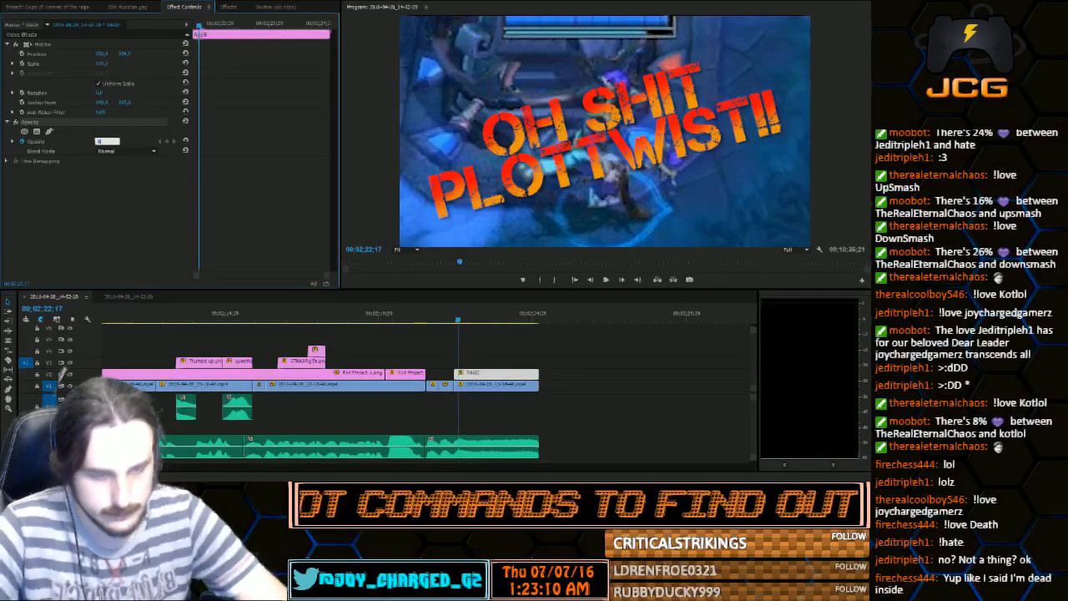
key(Return)
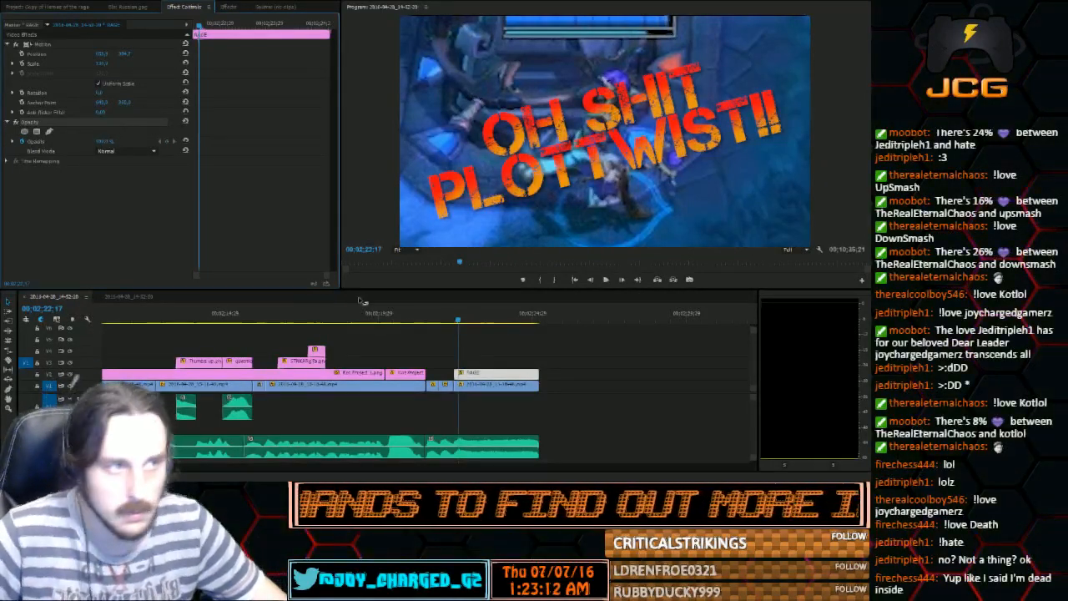
Set the opacity of the gameplay clip beneath the RAGE title to 60%
click(302, 335)
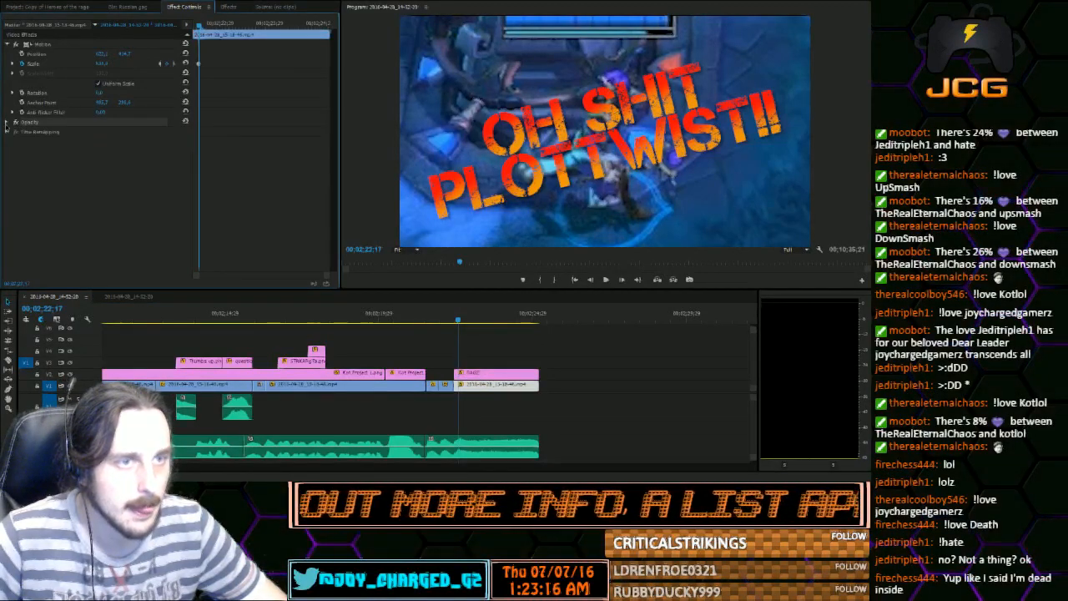
click(6, 123)
click(107, 141)
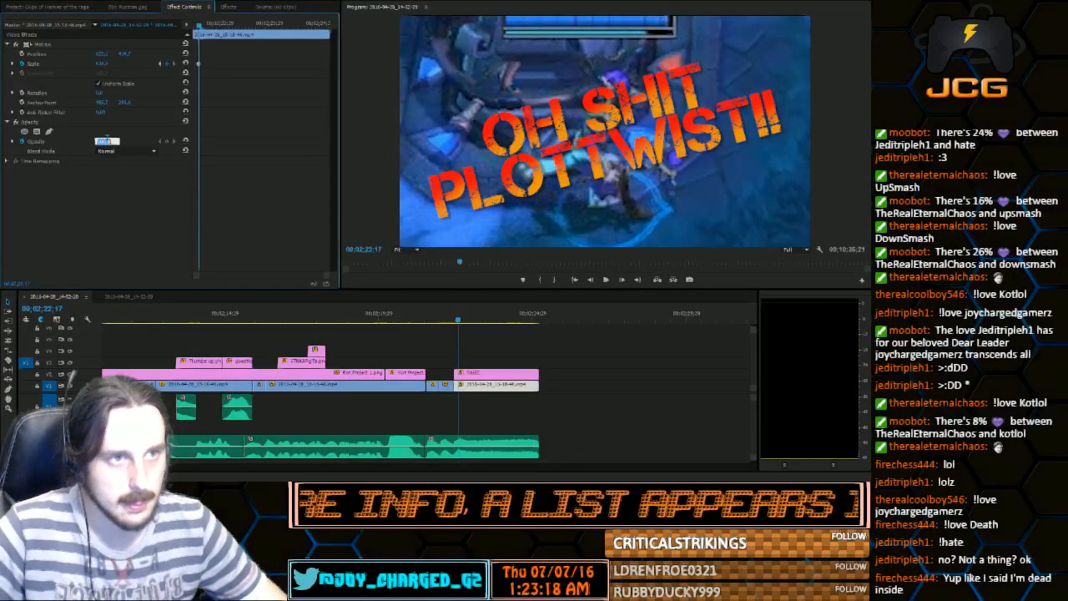
text(80)
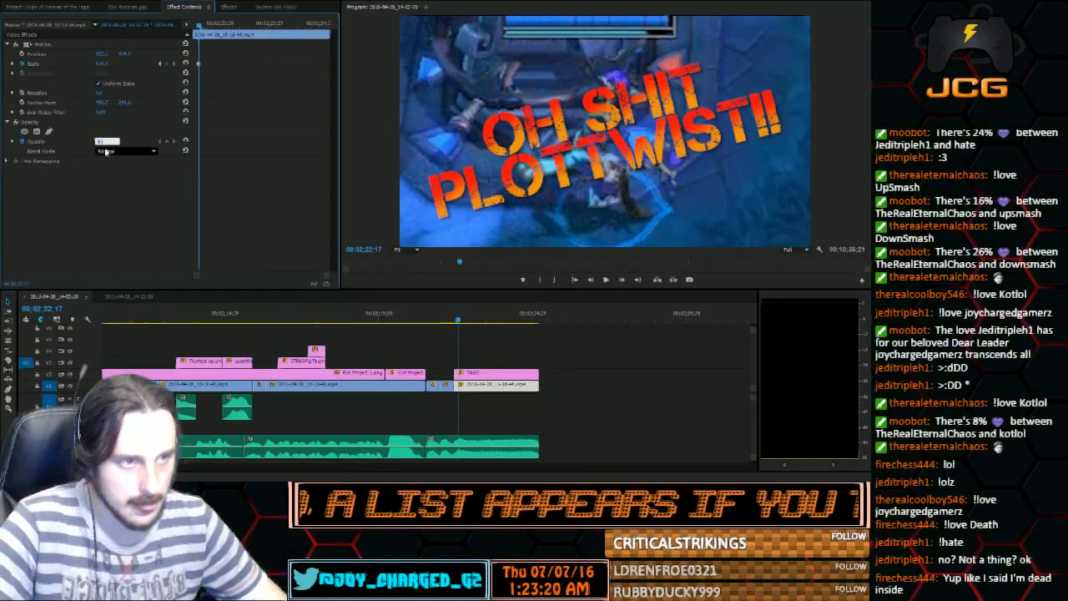
click(94, 156)
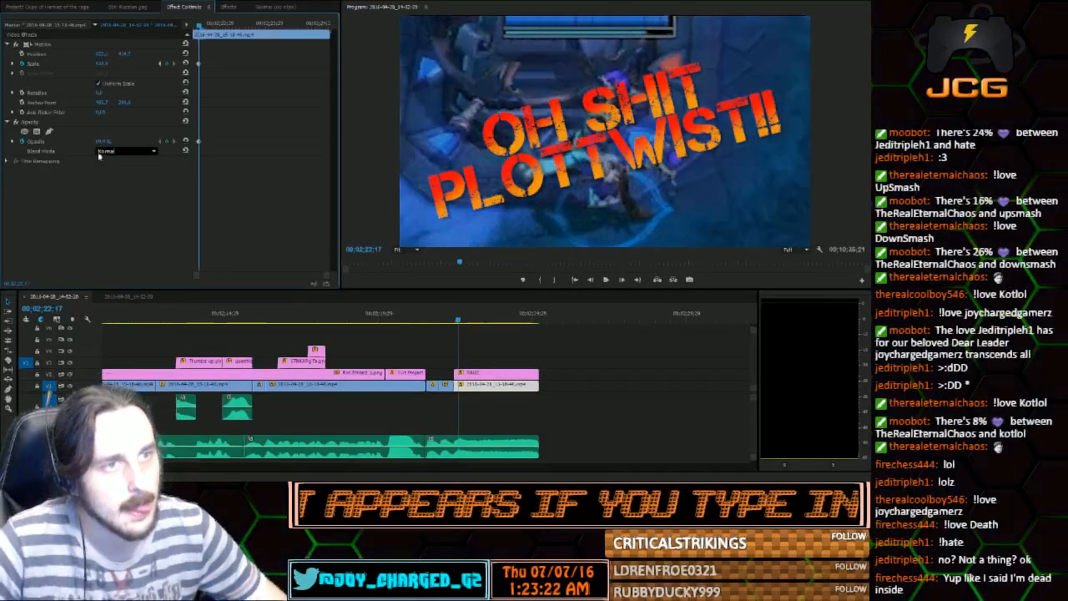
click(107, 141)
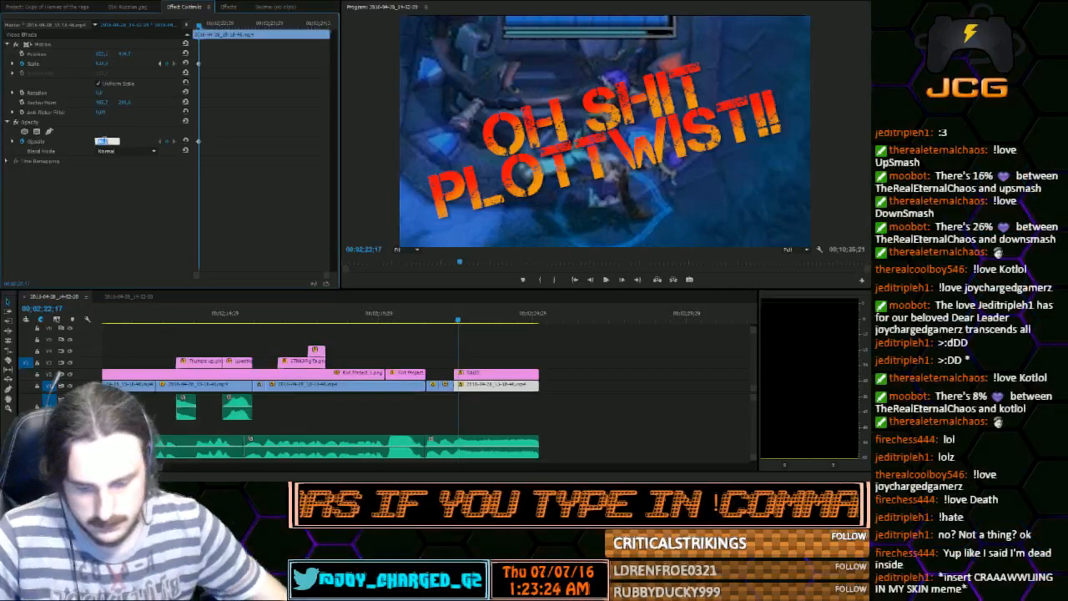
text(60)
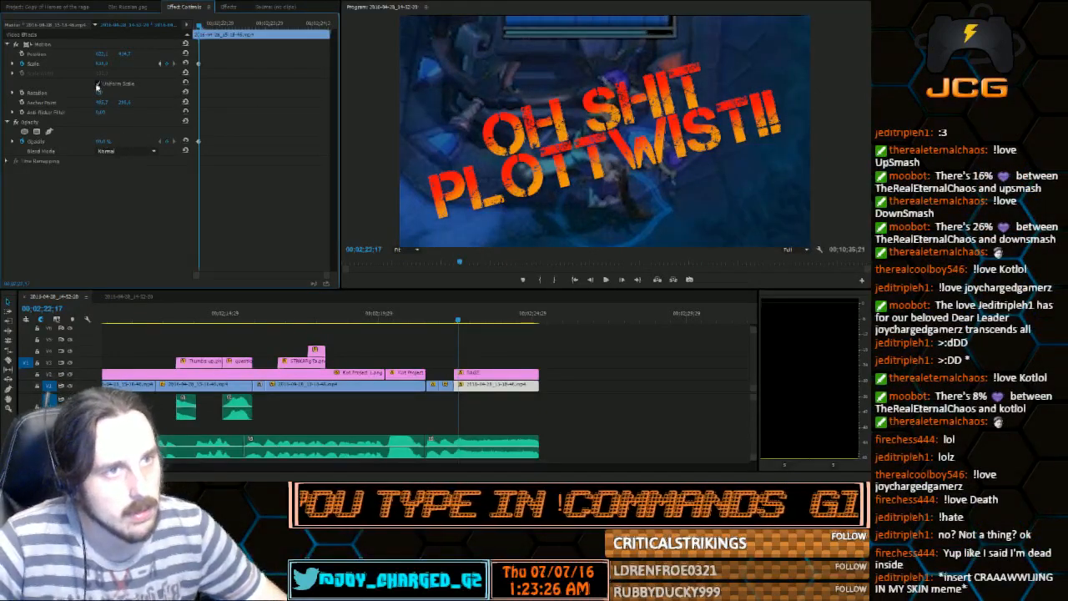
Remove the scale keyframing from the last gameplay clip and move its opacity keyframe to the clip's start
click(22, 65)
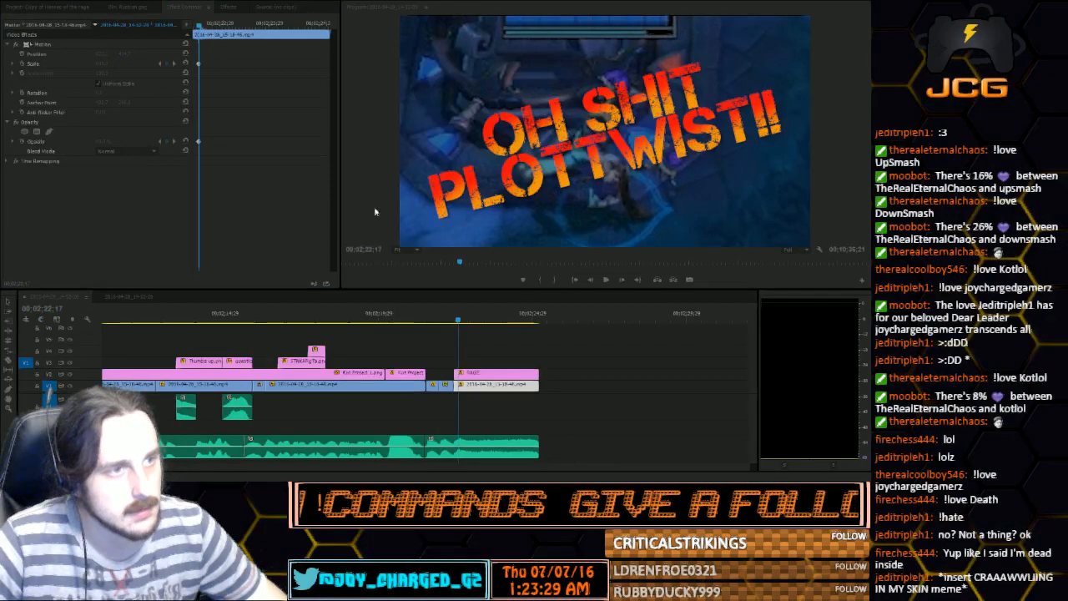
click(468, 248)
drag(198, 142, 192, 142)
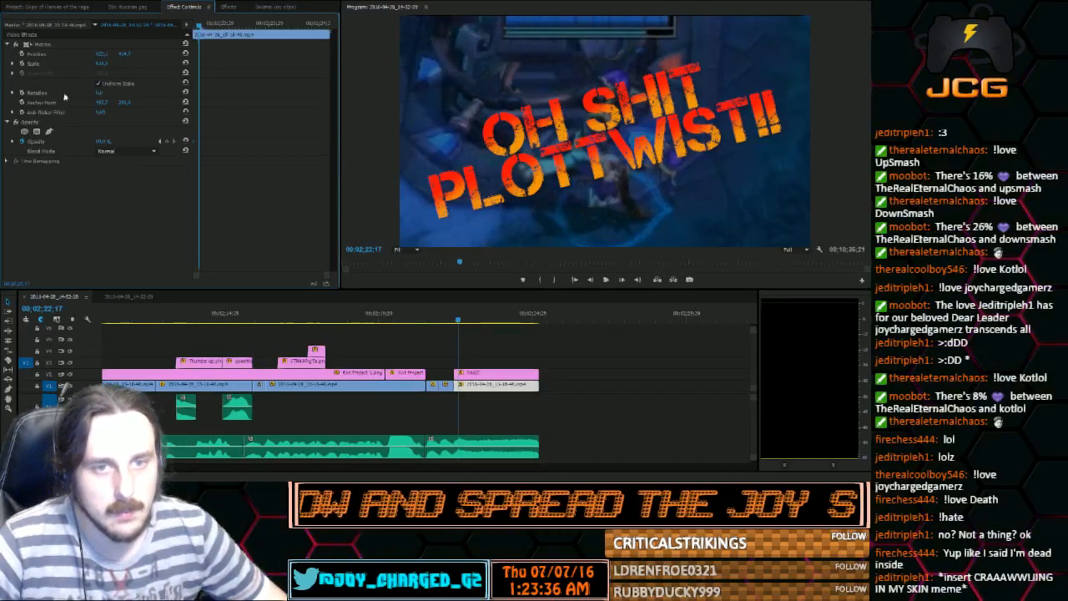
Enable position and rotation keyframing on the last gameplay clip's first frame, 00;02;22;13
key(Left)
key(Left)
key(Left)
key(Left)
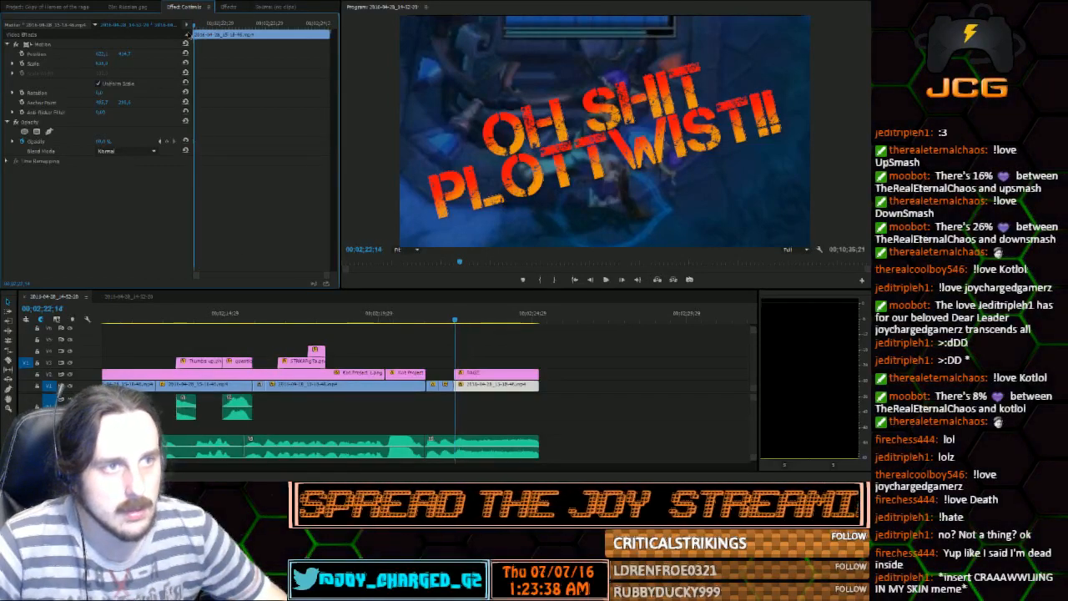
click(23, 53)
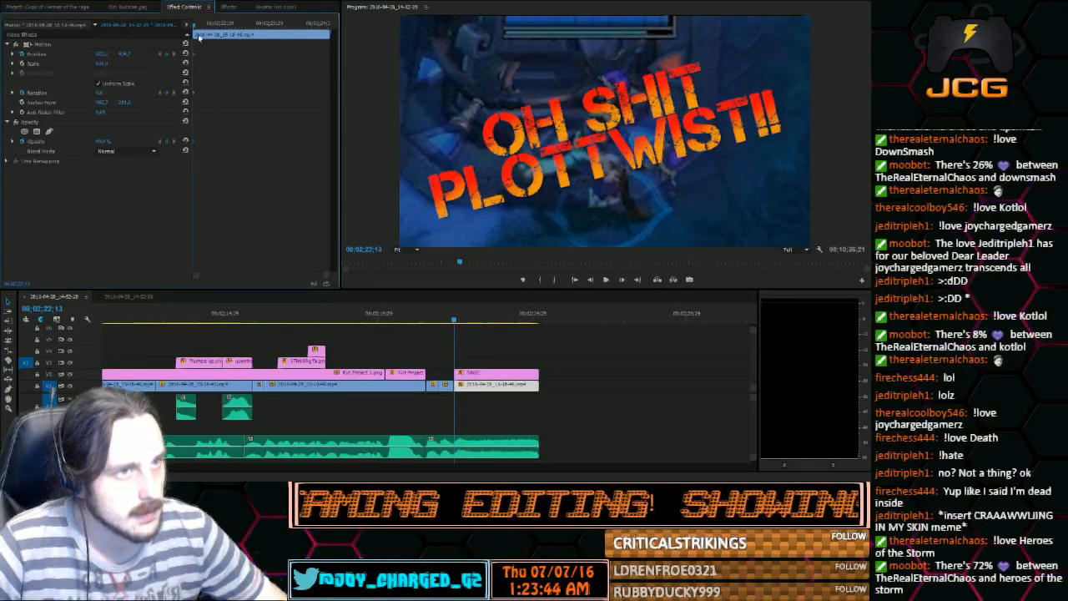
Keyframe a shifted gameplay position at 00;02;22;15 and the starting position again at 00;02;22;17, and preview the shake
click(621, 280)
click(621, 279)
click(621, 279)
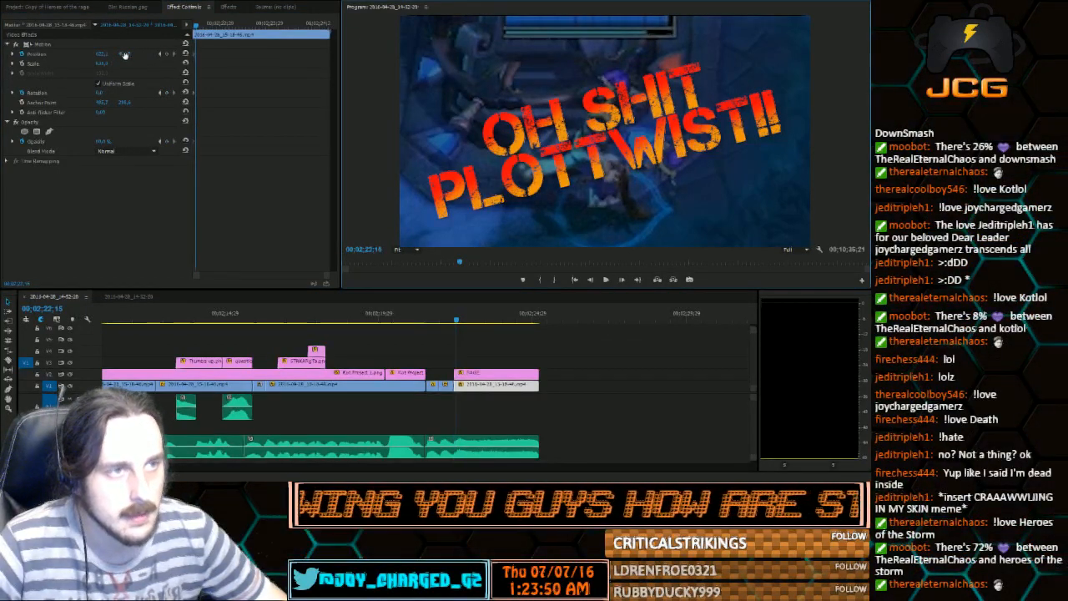
drag(102, 55, 127, 54)
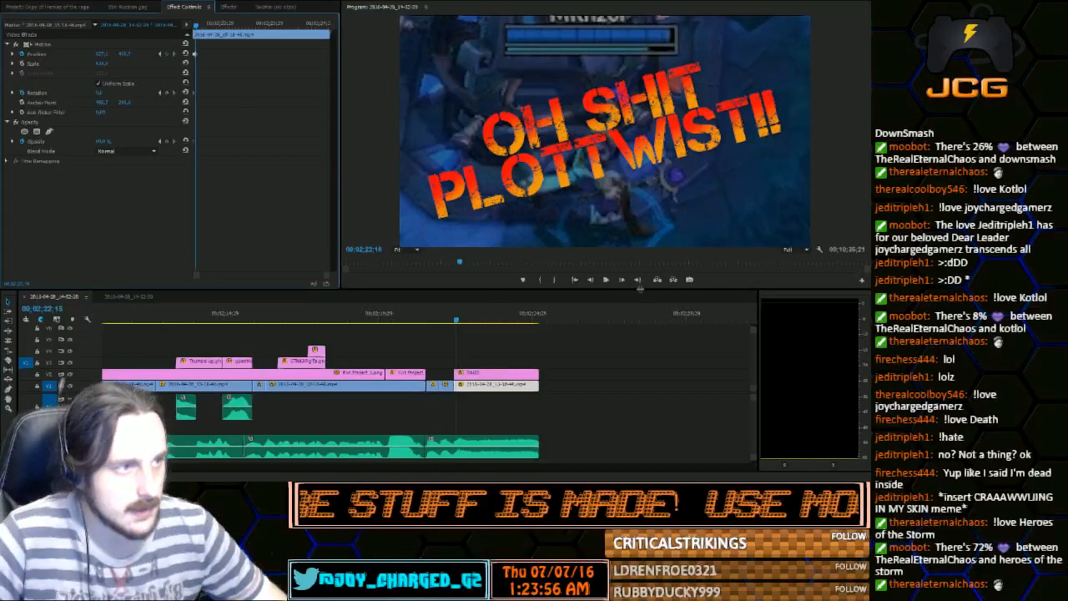
click(625, 280)
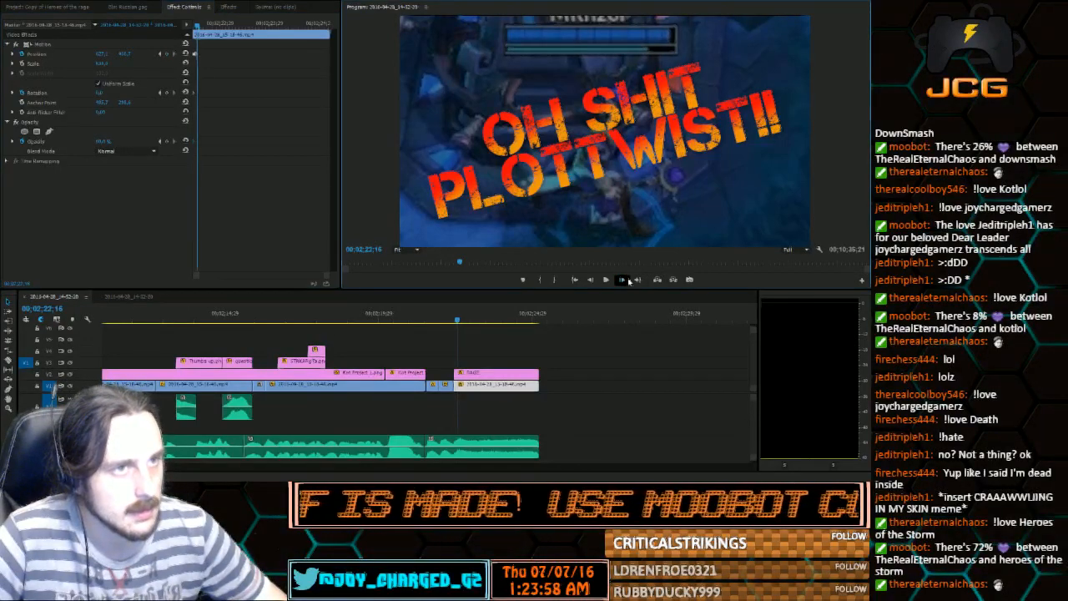
click(625, 280)
drag(325, 276, 263, 276)
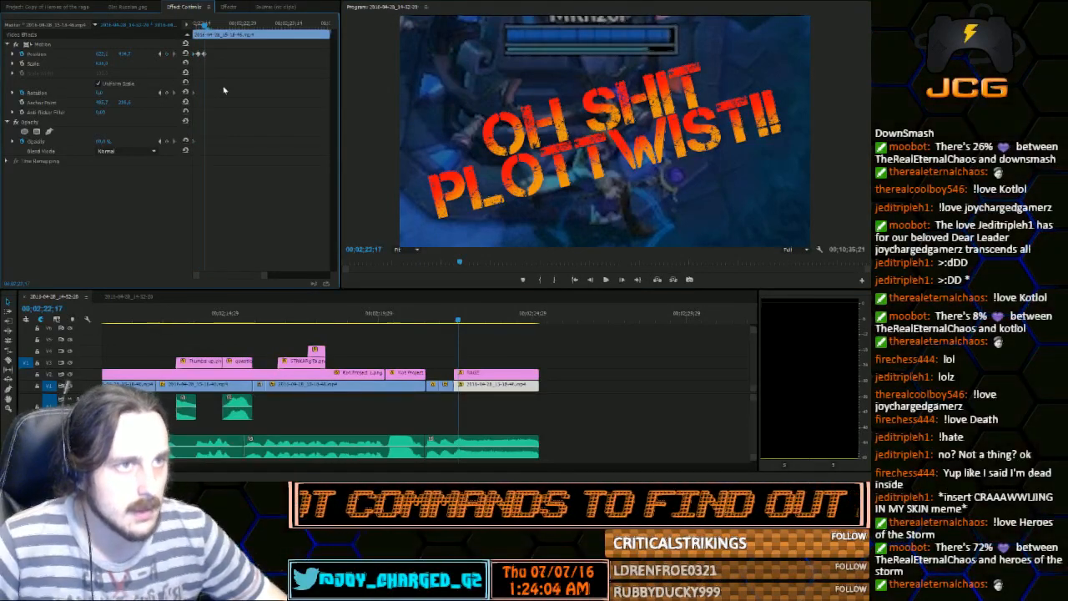
key(space)
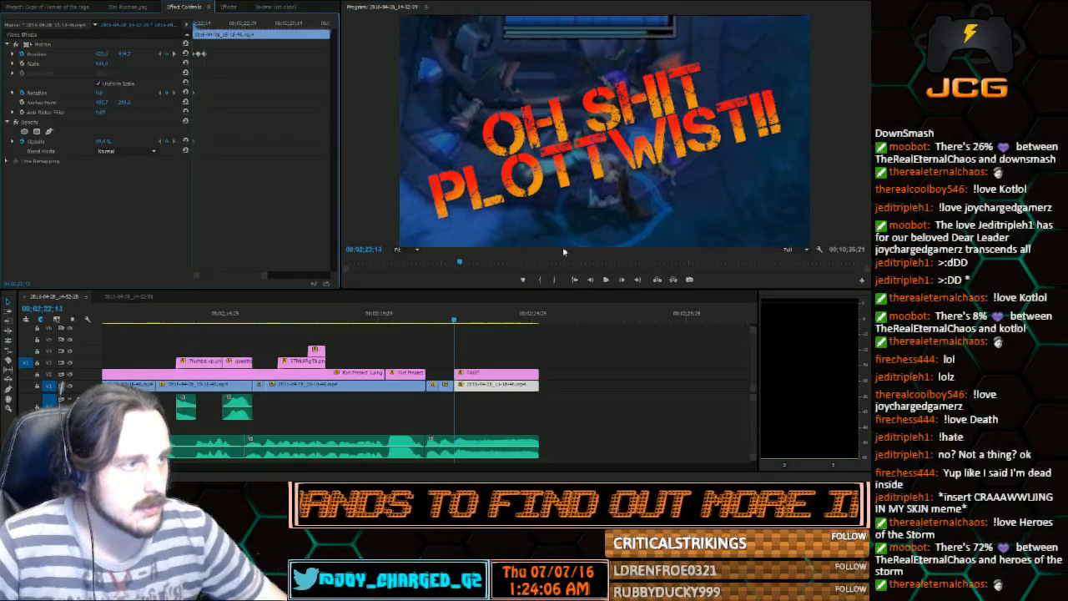
key(space)
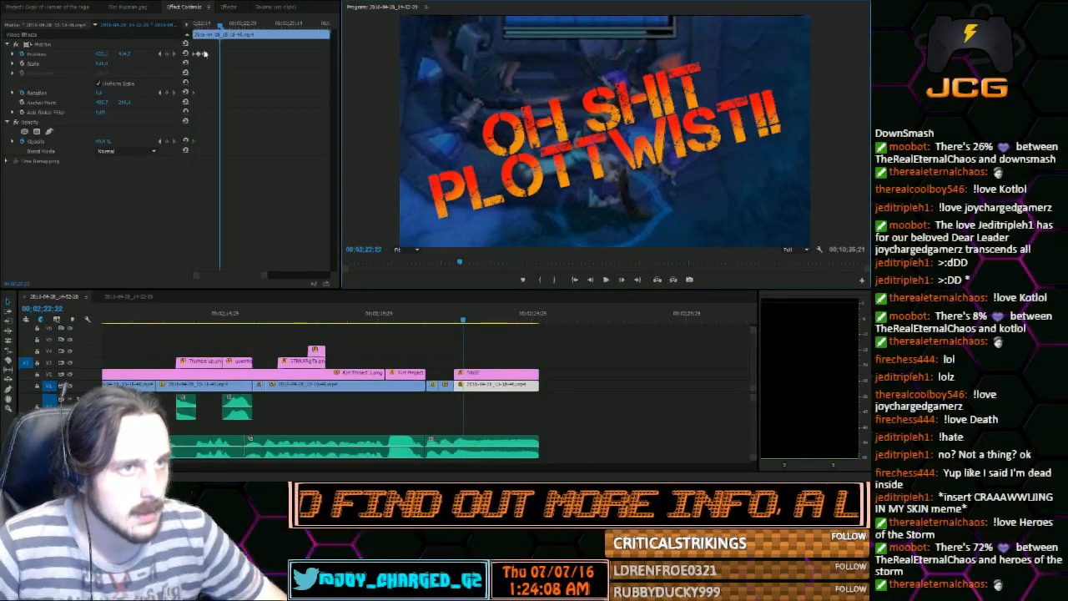
Move the RAGE title clip aside on the timeline and shift the gameplay left and slightly down at 00;02;22;19
key(shift+Left)
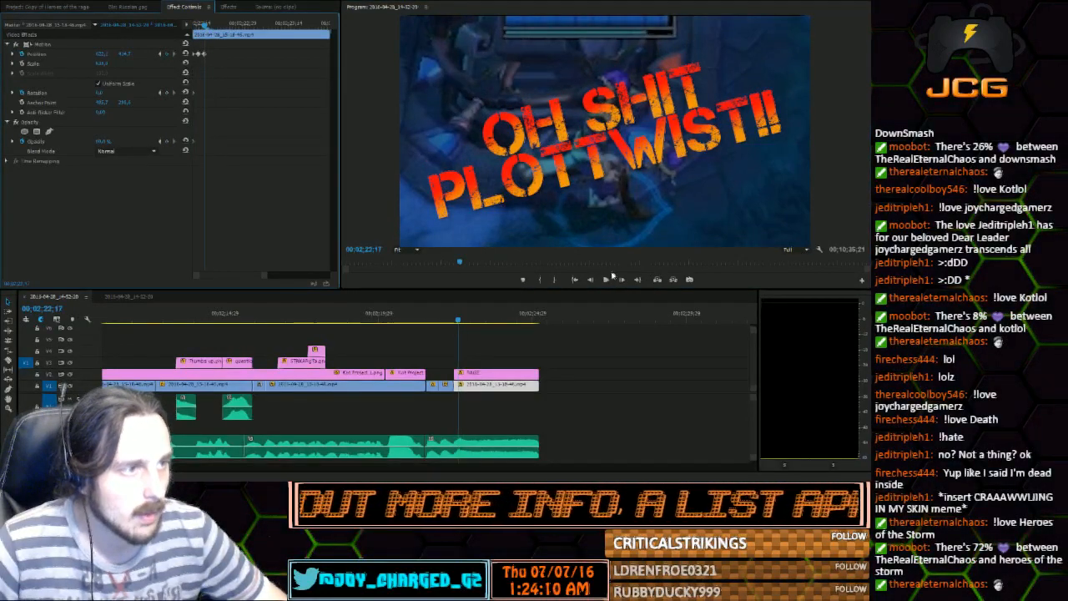
key(Right)
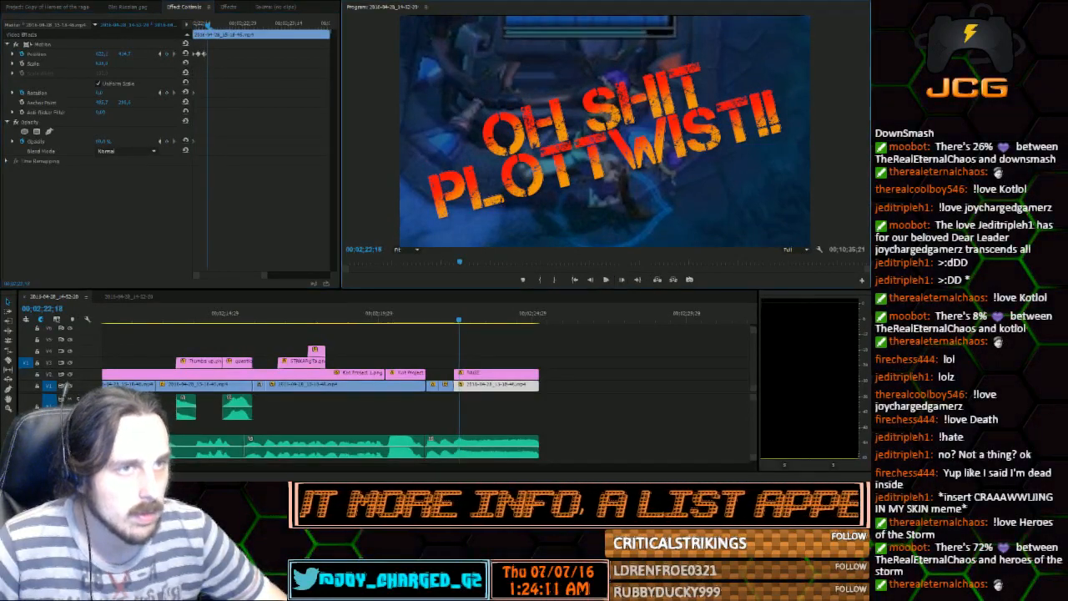
click(621, 281)
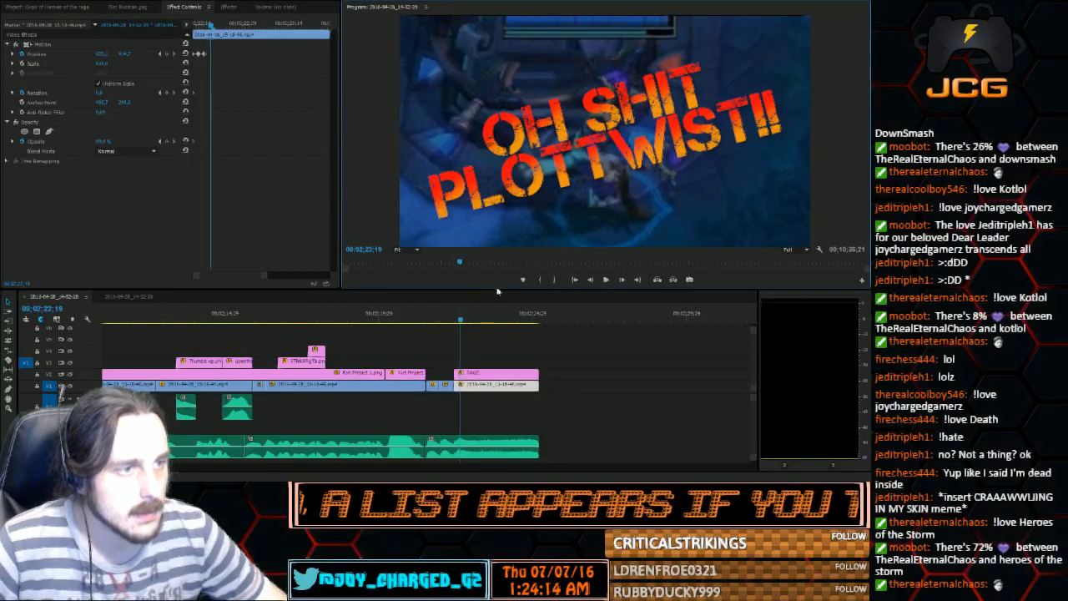
drag(497, 373, 625, 372)
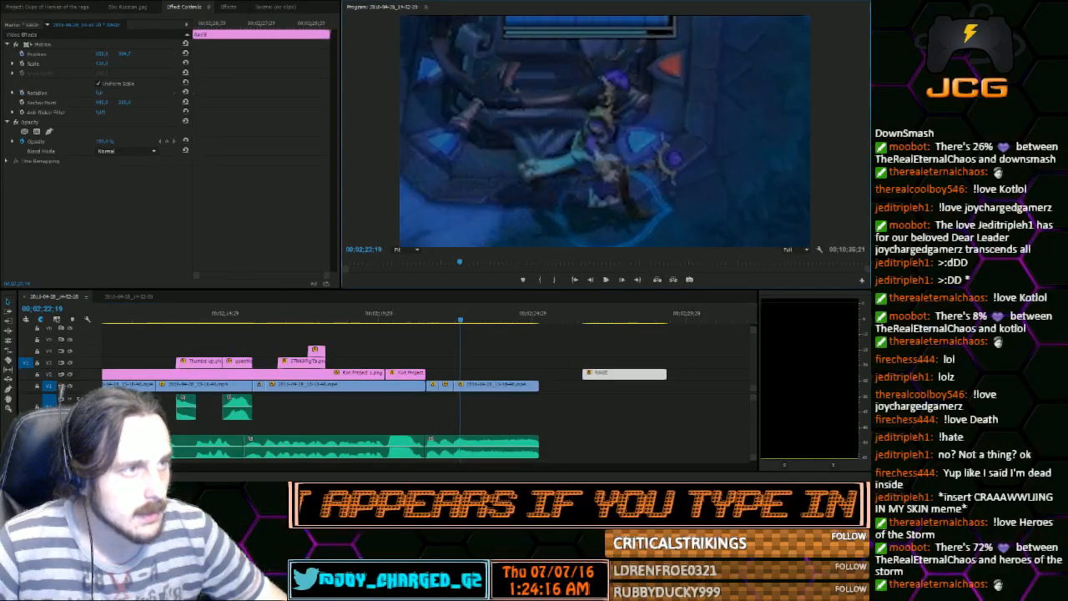
double_click(664, 144)
drag(664, 143, 644, 153)
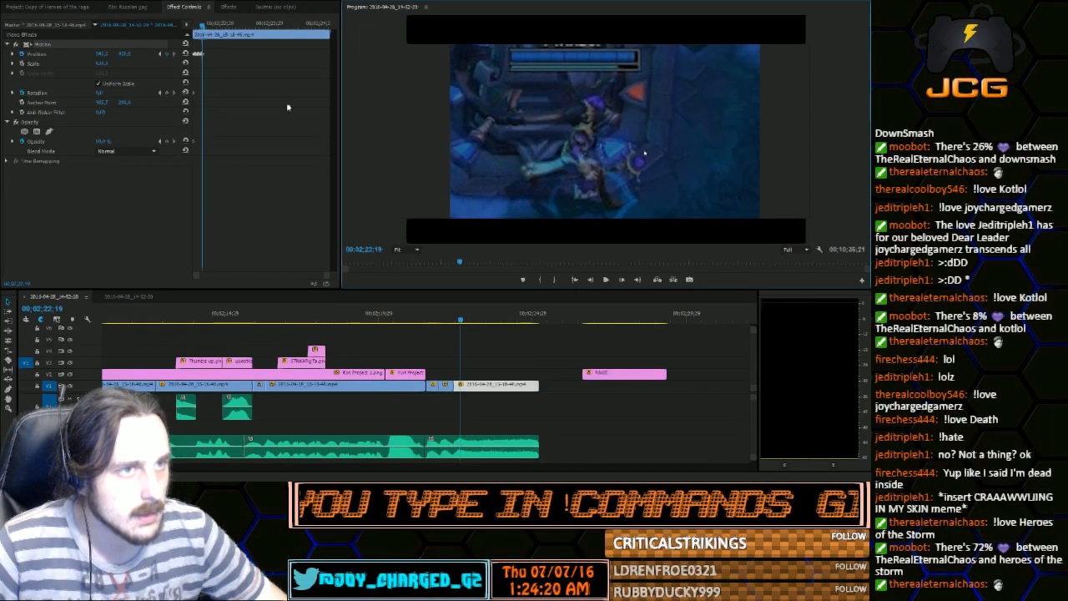
Paste the starting position keyframe onto the last gameplay clip at 00;02;22;21
key(Right)
key(Right)
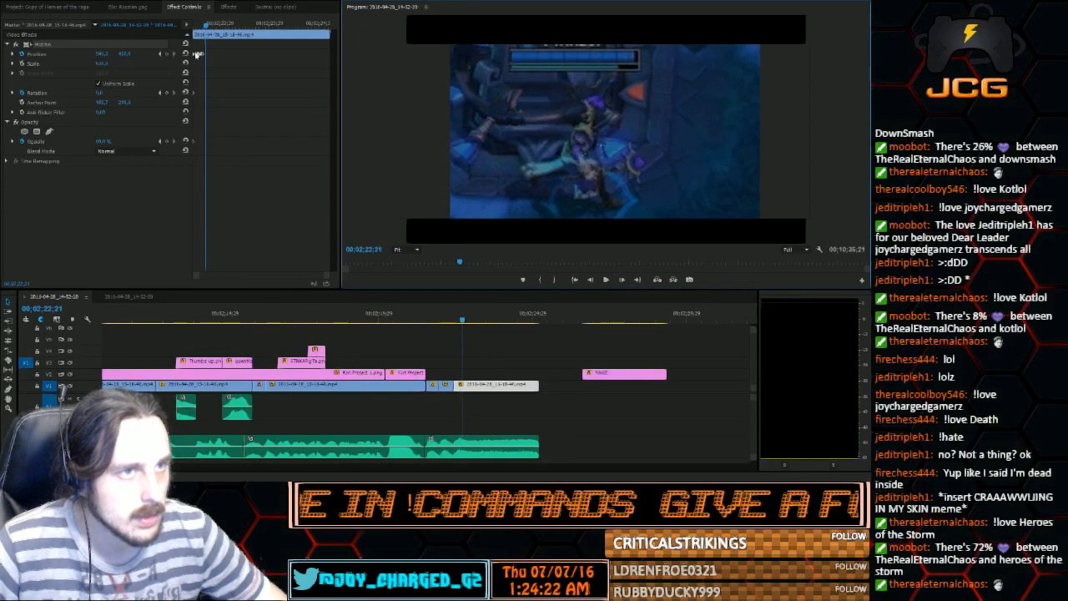
click(240, 98)
key(ctrl+v)
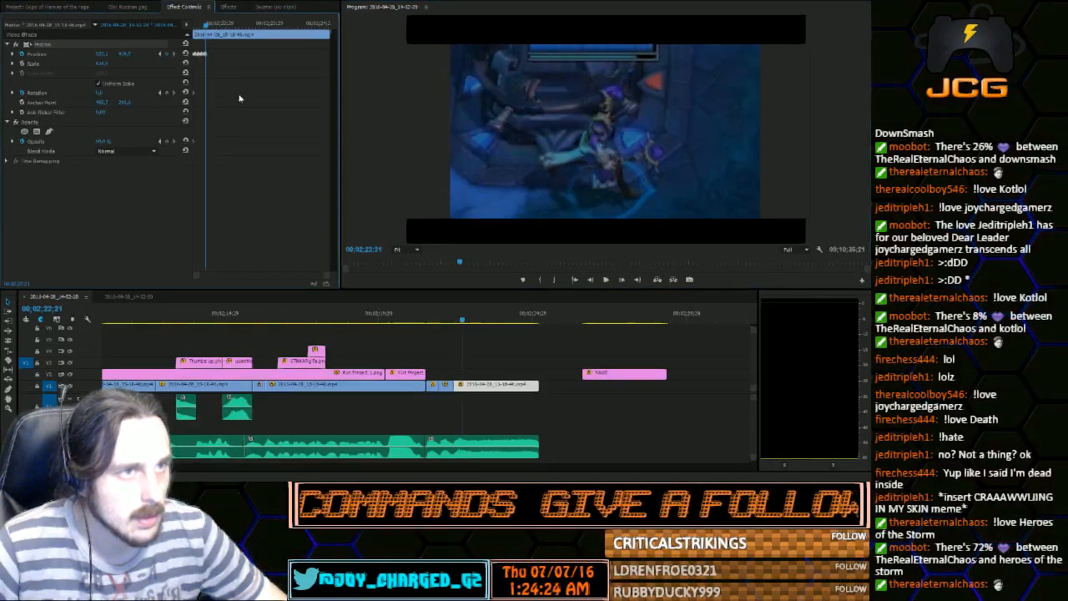
Keyframe the gameplay shifted right and up at 00;02;22;23, and moved back down at 00;02;22;25
click(622, 280)
click(621, 280)
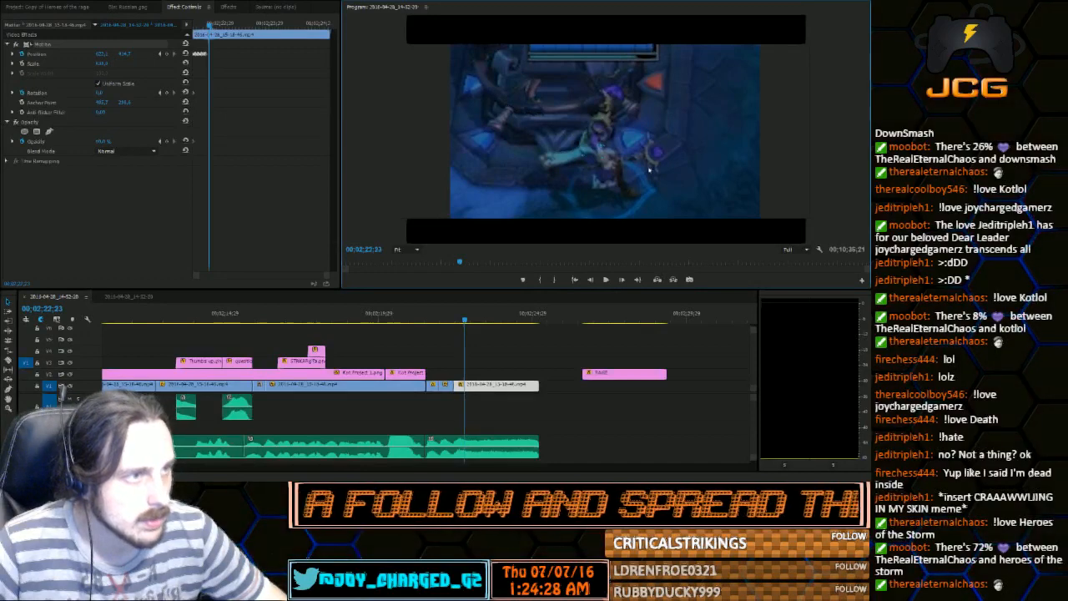
drag(621, 161, 639, 150)
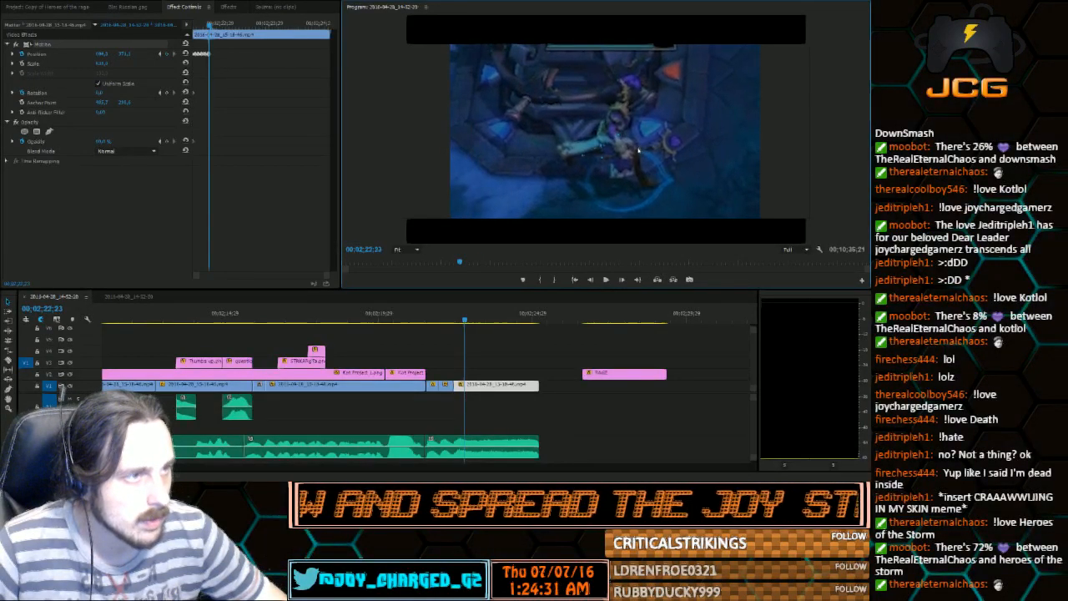
click(624, 280)
click(624, 280)
drag(682, 151, 662, 178)
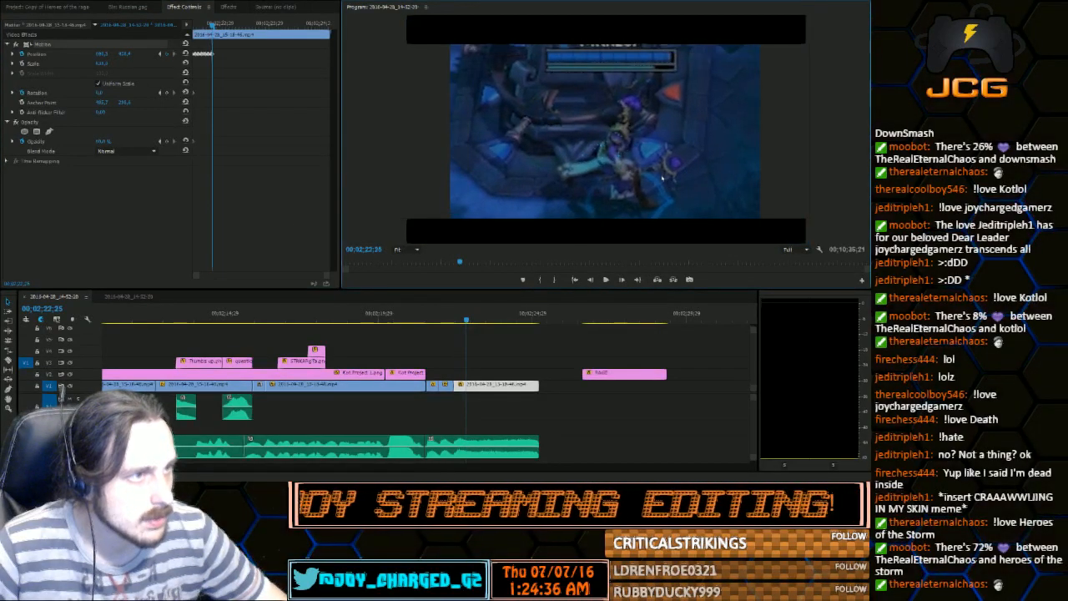
Copy all position keyframes of the last gameplay clip and paste them at 00;02;22;27 to repeat the shake
click(624, 280)
click(624, 280)
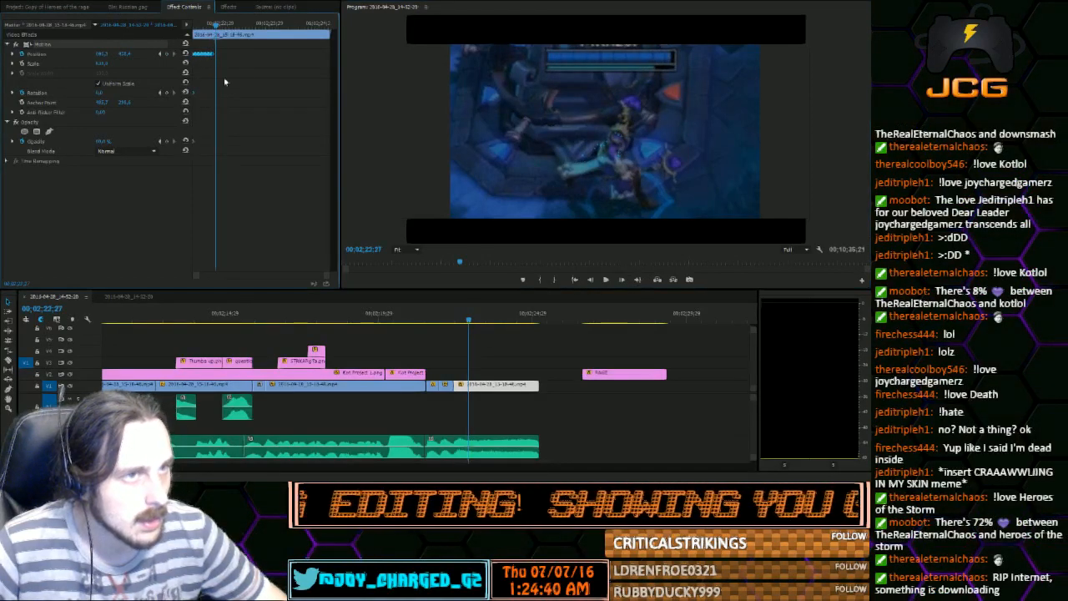
drag(176, 45, 178, 47)
key(ctrl+c)
key(ctrl+v)
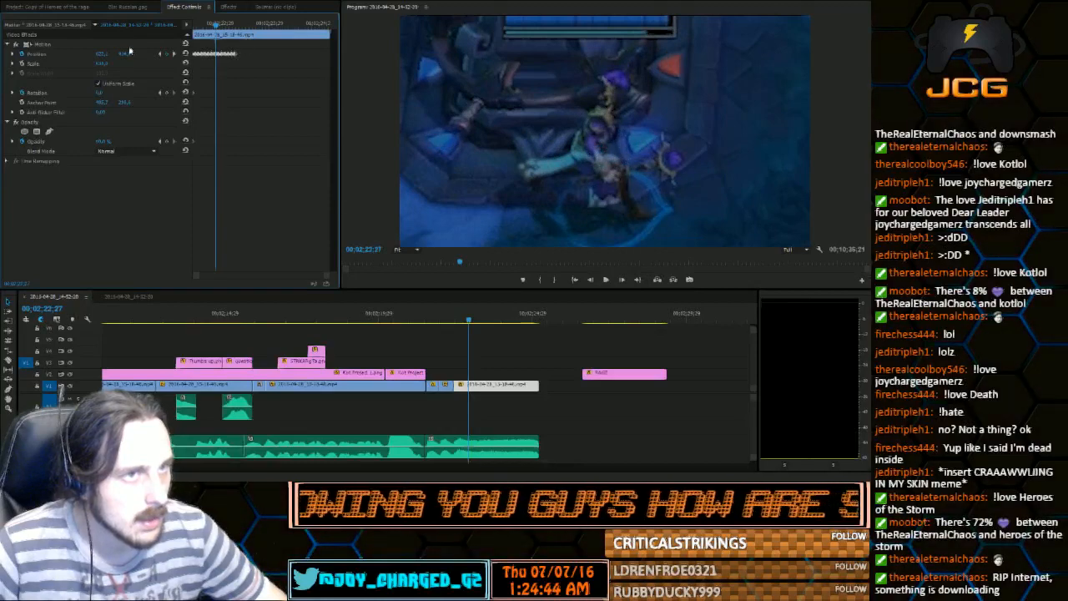
Paste the copied position keyframes again at 00;02;23;11 and move to the last pasted keyframe at 00;02;23;23
click(174, 53)
click(173, 53)
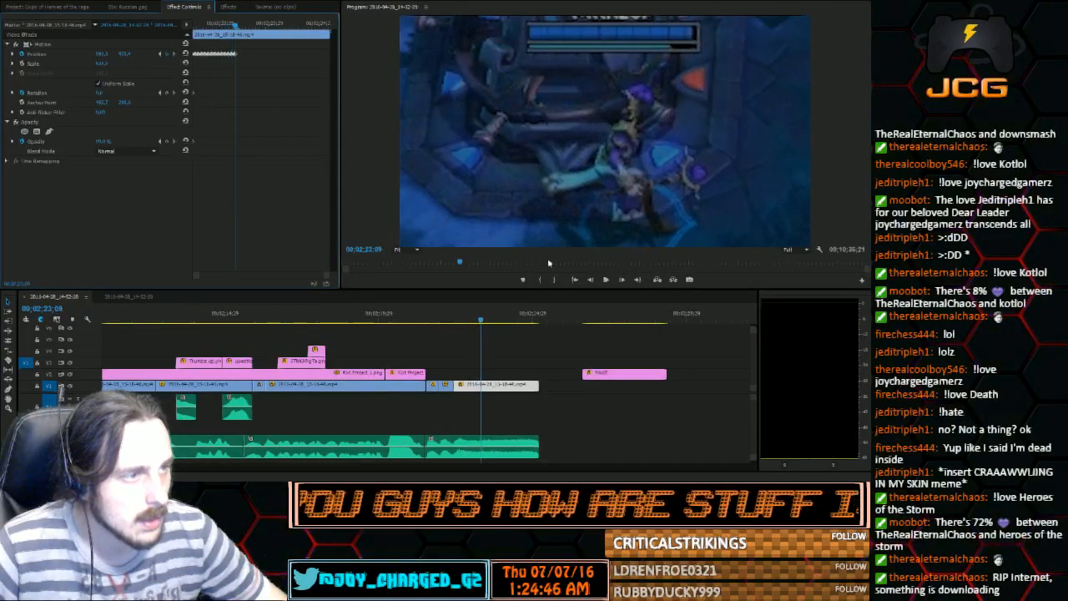
click(621, 281)
click(621, 281)
click(272, 201)
key(ctrl+v)
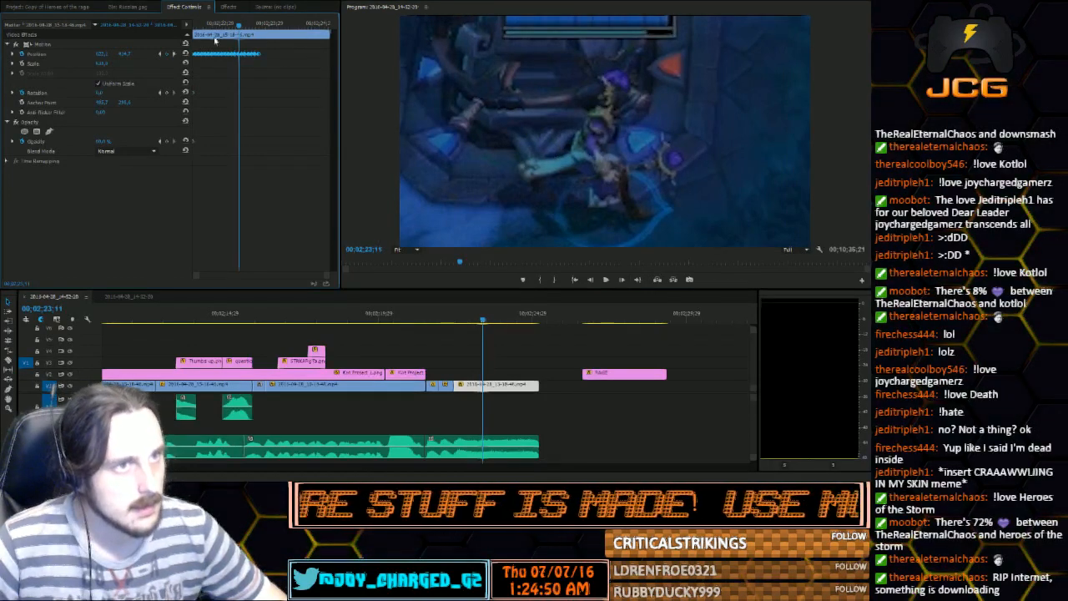
drag(274, 26, 258, 26)
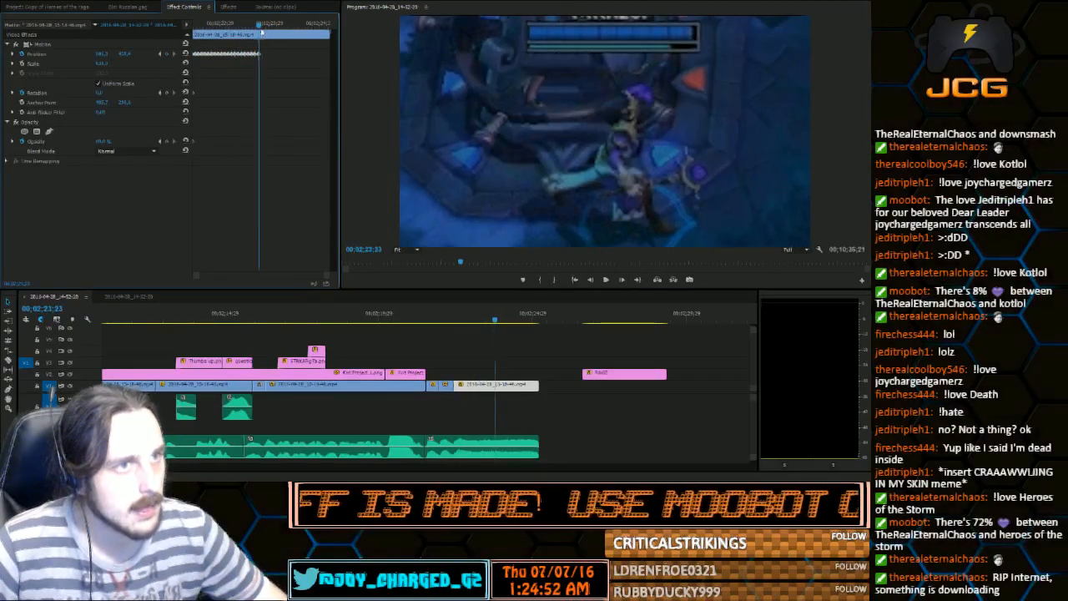
Paste the position keyframes just after the last pasted keyframe to extend the shake to the gameplay clip's end, and play it back
click(622, 279)
click(622, 280)
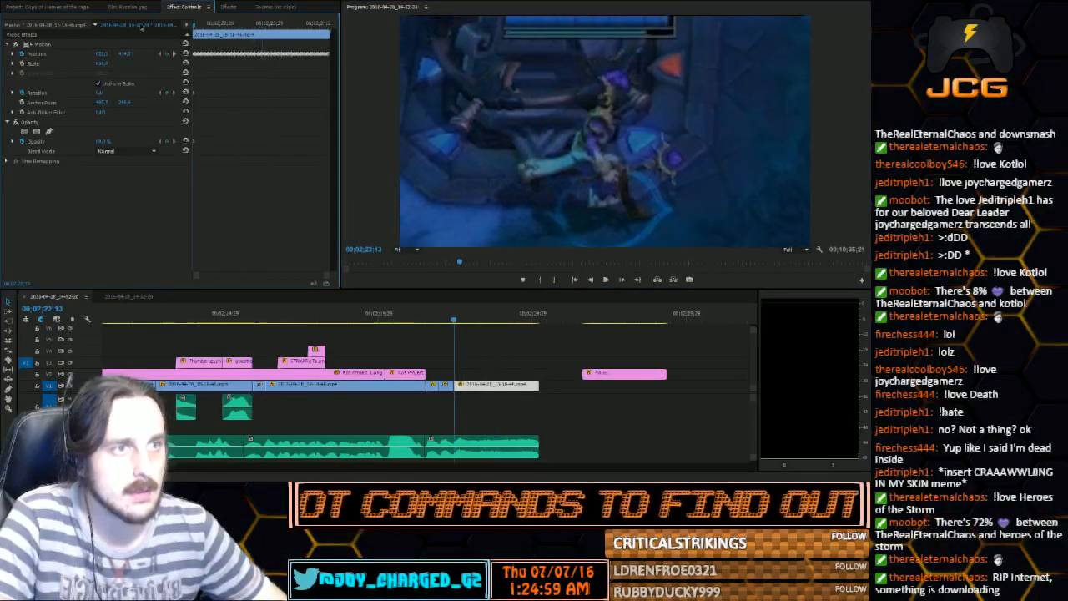
click(605, 280)
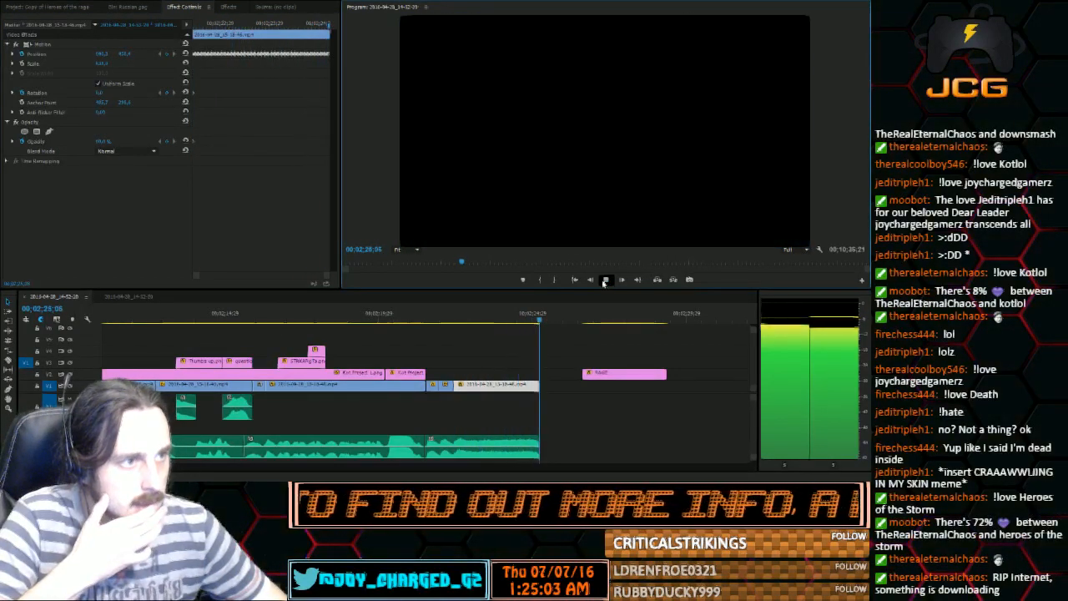
click(605, 280)
Move the plot-twist title clip directly above the last gameplay clip, aligned to its start, and play the section
drag(641, 374, 513, 379)
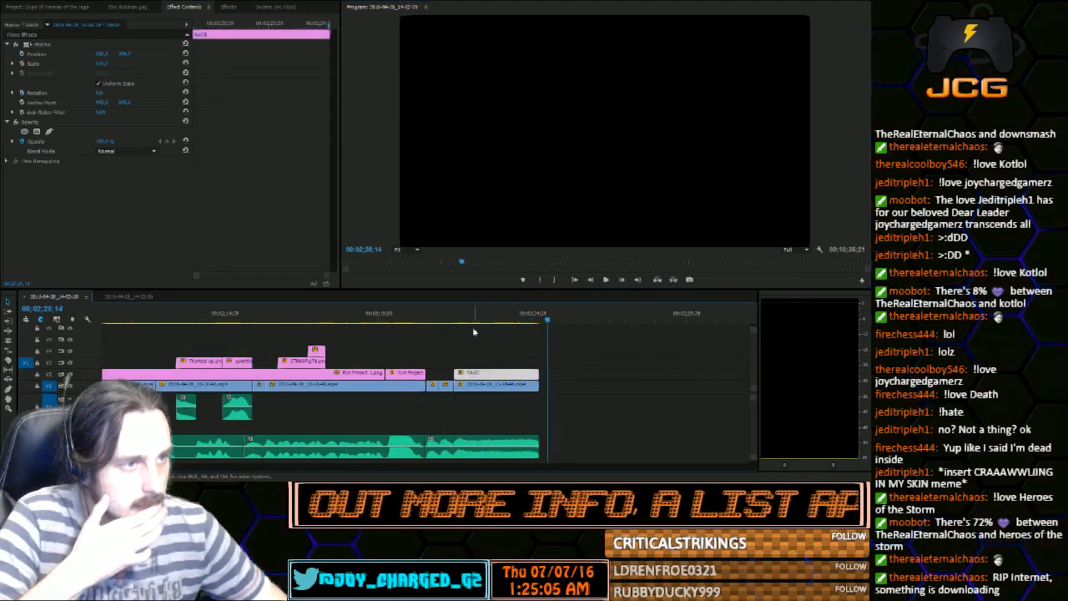
click(463, 322)
click(605, 280)
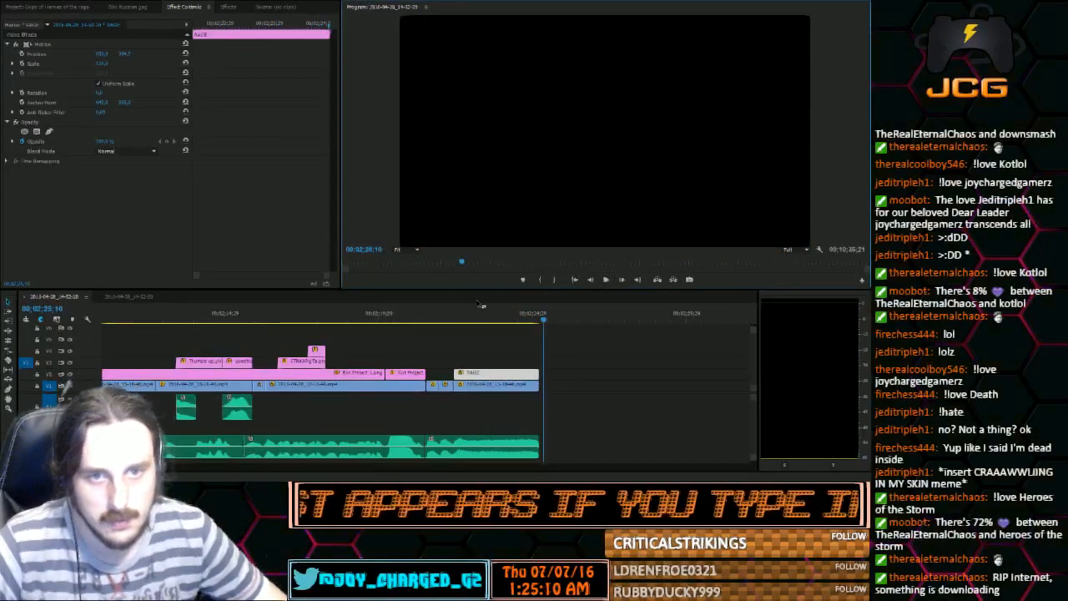
Keyframe a counterclockwise rotation on the last gameplay clip at 00;02;22;15
click(456, 322)
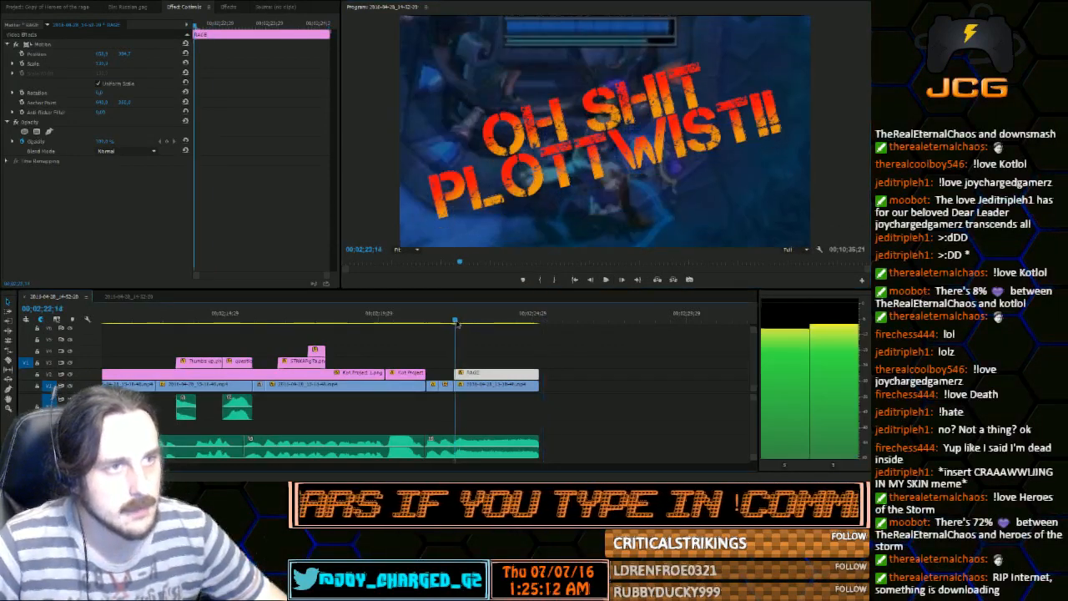
drag(457, 323, 451, 322)
click(464, 384)
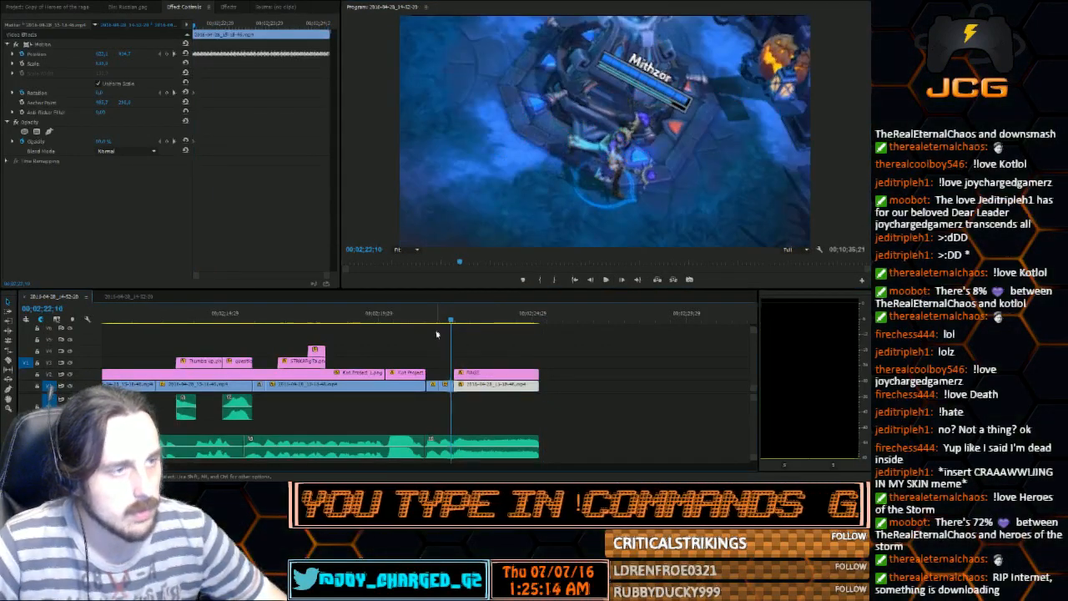
click(455, 321)
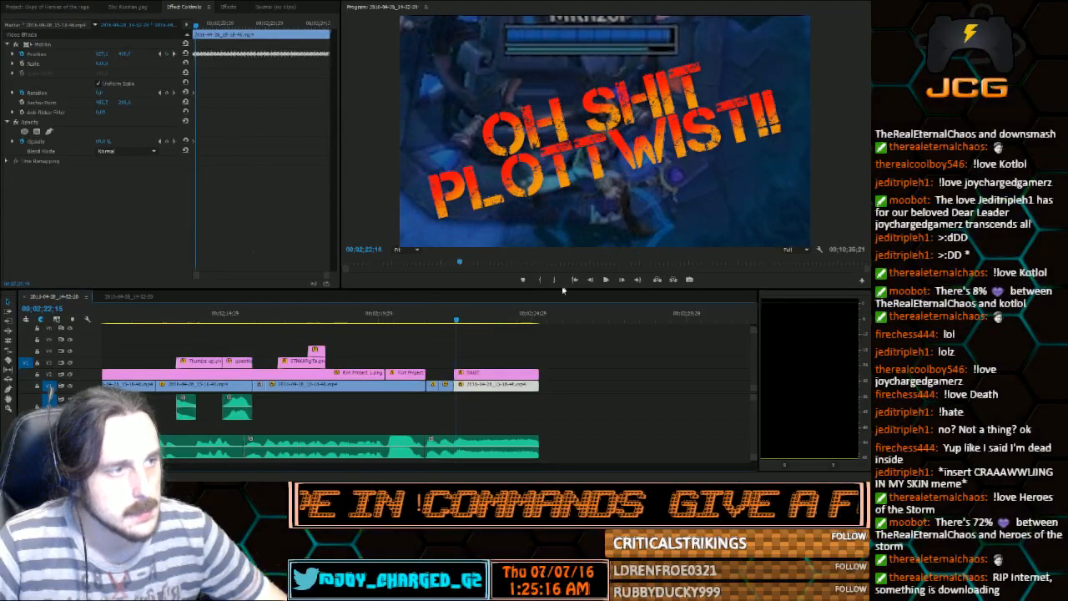
click(590, 280)
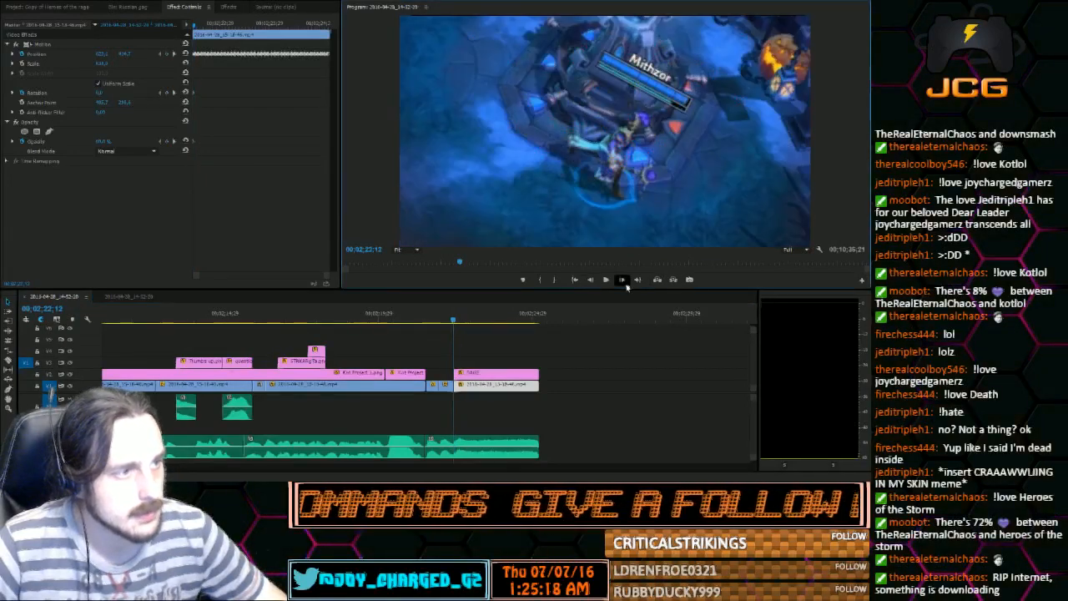
click(621, 279)
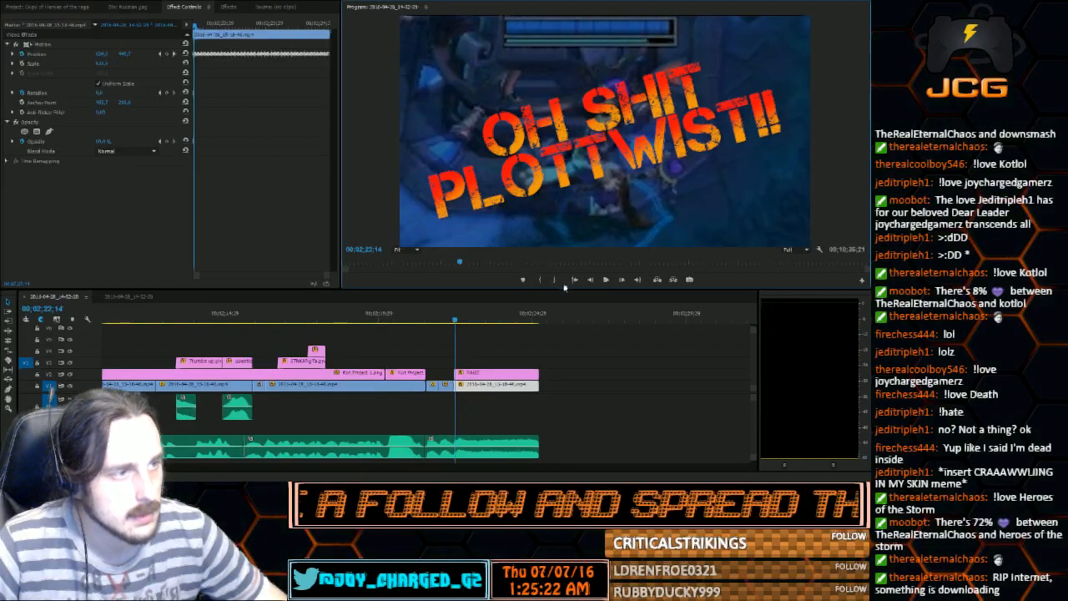
key(Right)
mouse_move(99, 92)
mouse_down()
mouse_move(142, 93)
mouse_move(94, 93)
mouse_up()
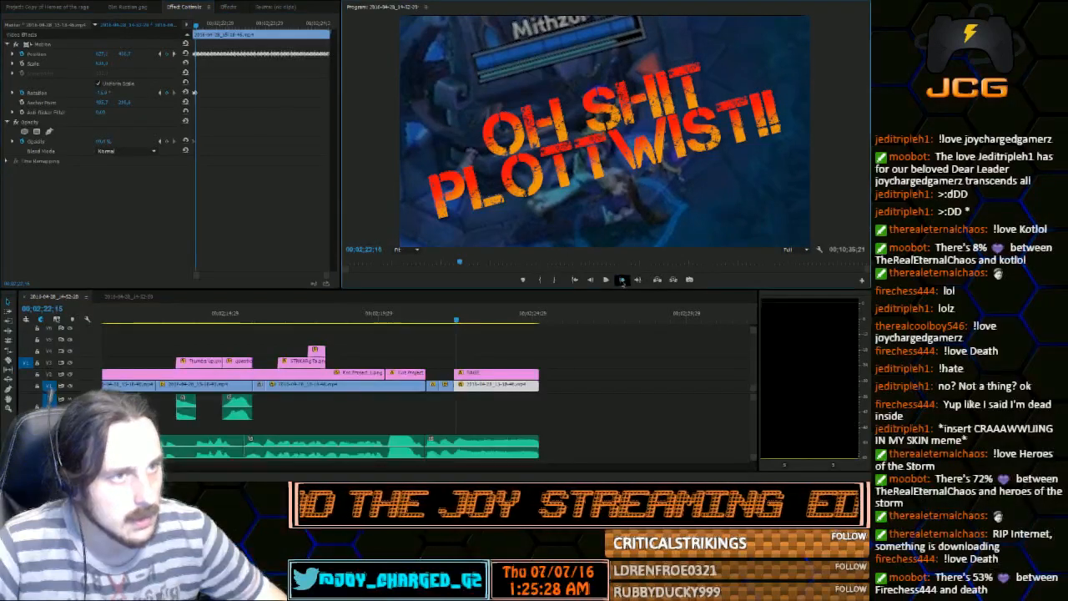
Reset the gameplay clip's rotation at 00;02;22;17 and keyframe a clockwise tilt at 00;02;22;19
key(Right)
key(Right)
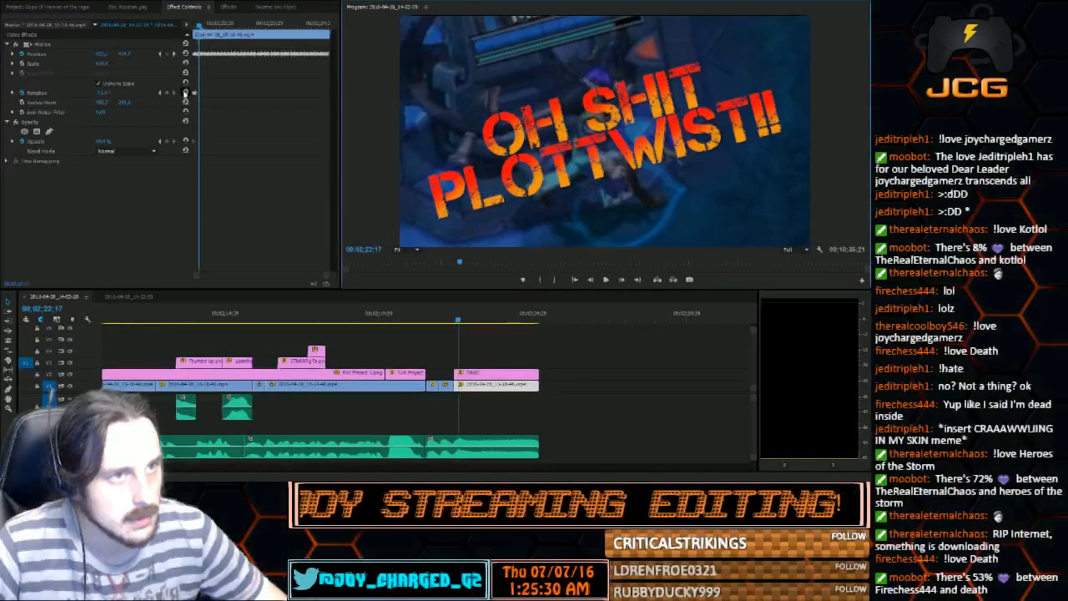
click(185, 93)
click(625, 282)
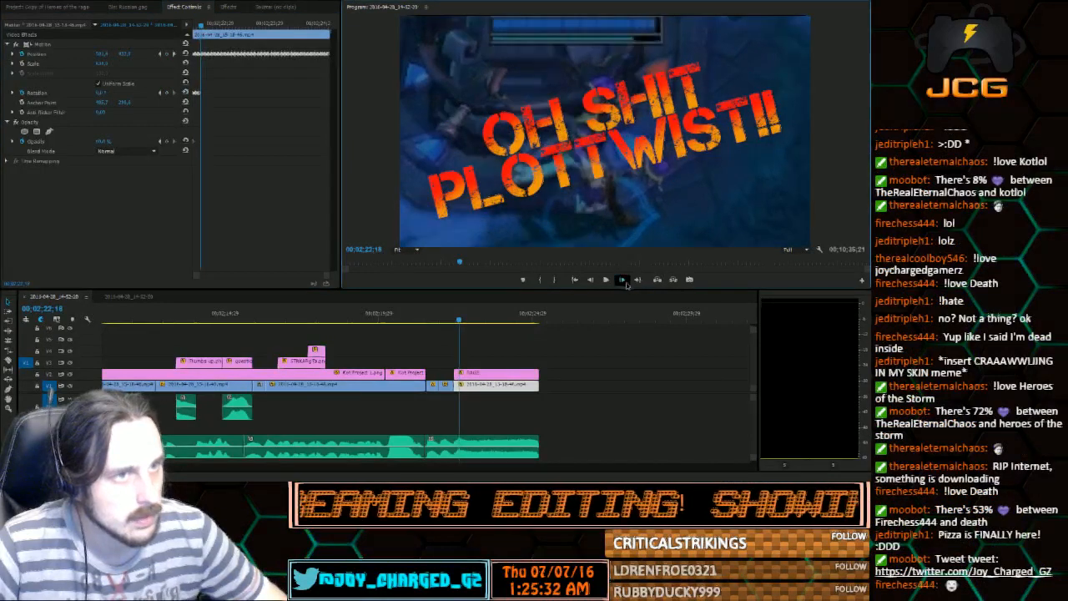
click(625, 282)
mouse_move(102, 94)
mouse_down()
mouse_move(140, 94)
mouse_move(119, 94)
mouse_up()
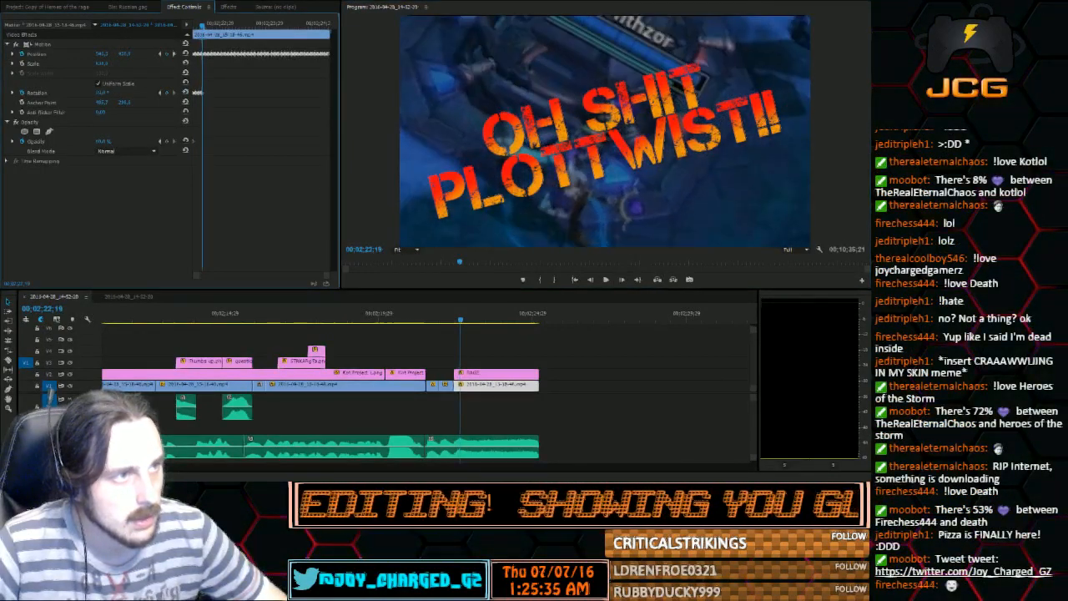
Reset the gameplay clip's rotation at 00;02;22;21 and play back the tilting shake
click(622, 281)
click(622, 281)
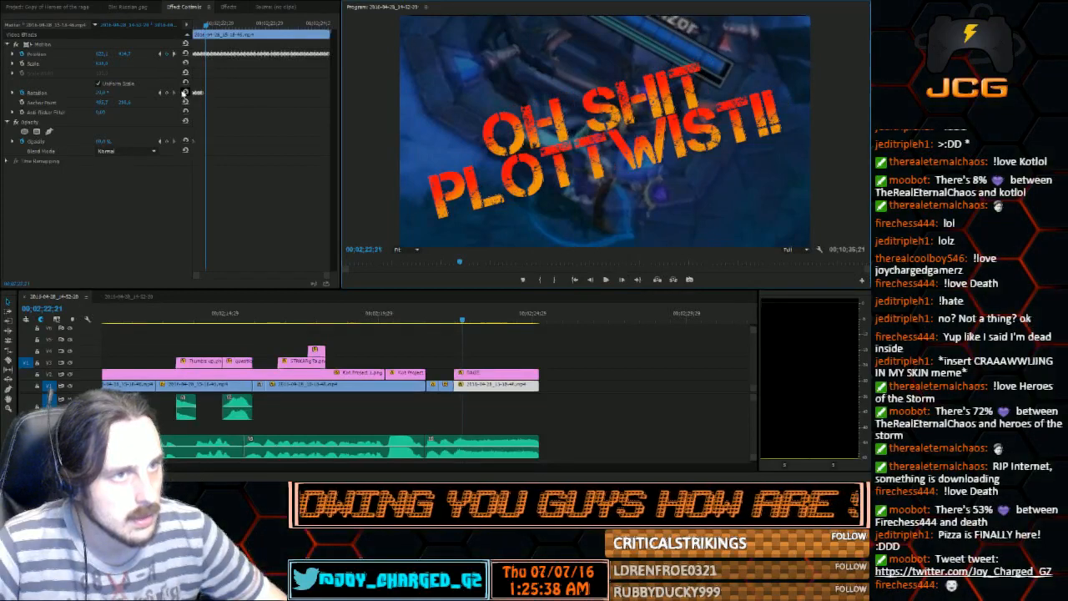
click(184, 92)
drag(207, 26, 171, 34)
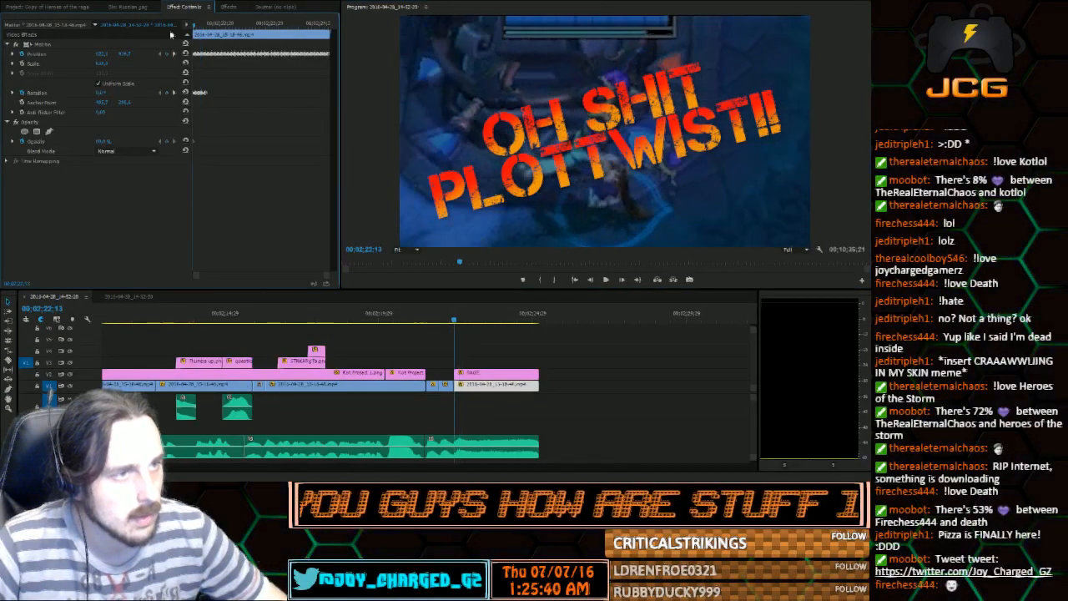
click(607, 279)
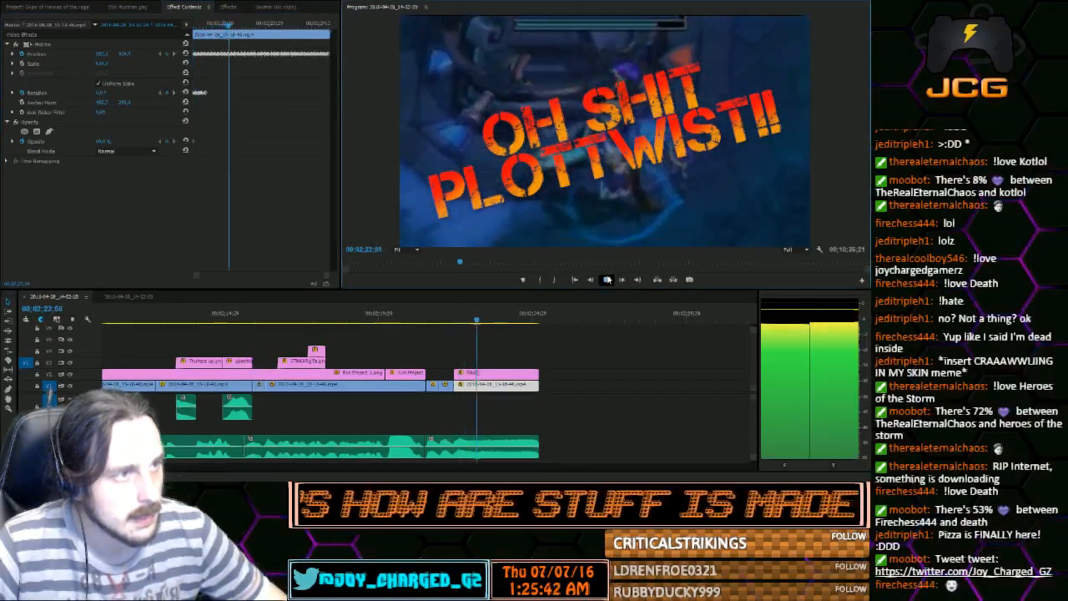
click(606, 279)
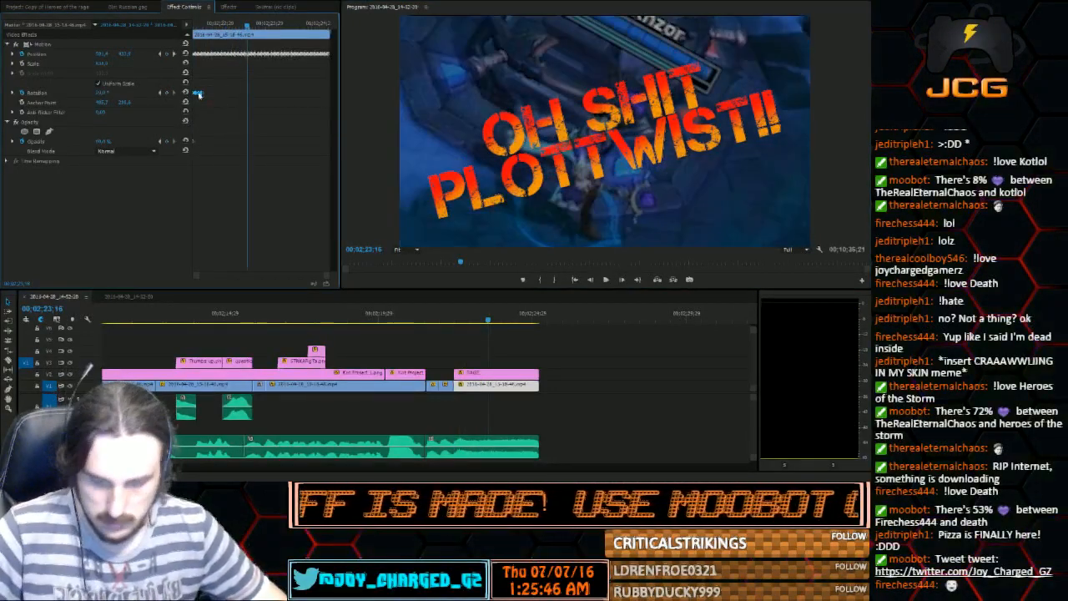
Paste the copied rotation keyframes at 00;02;22;21 to repeat the tilting and play it back
click(161, 92)
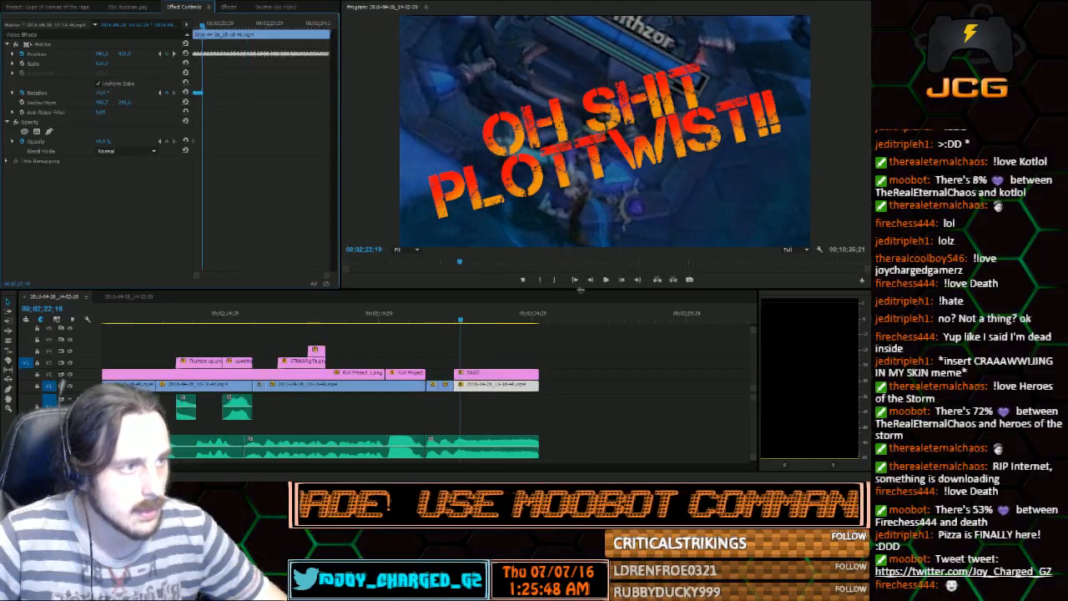
click(622, 280)
click(622, 280)
key(ctrl+v)
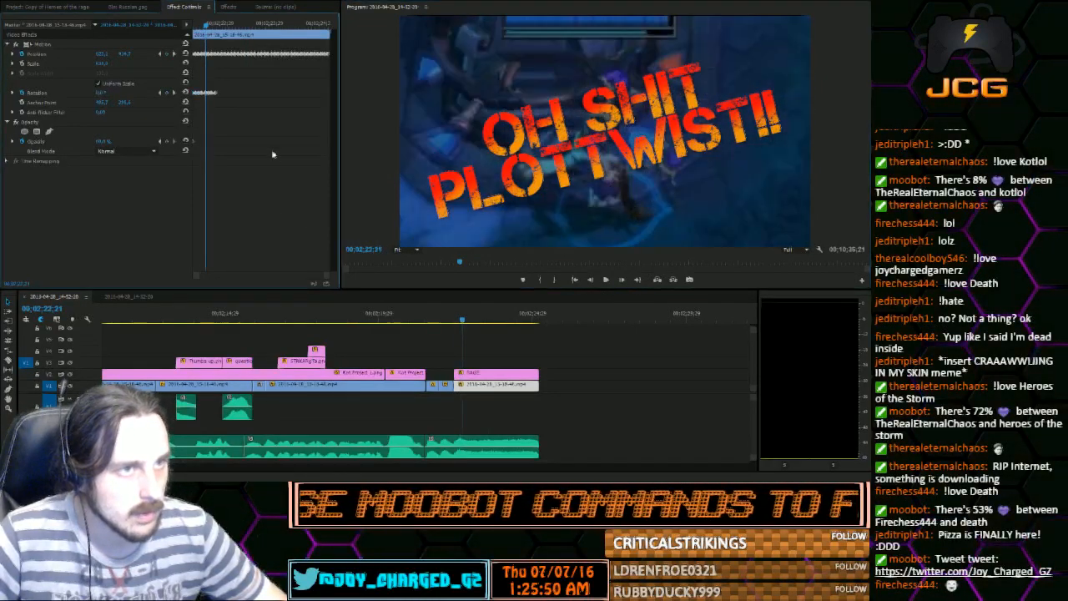
drag(462, 319, 454, 318)
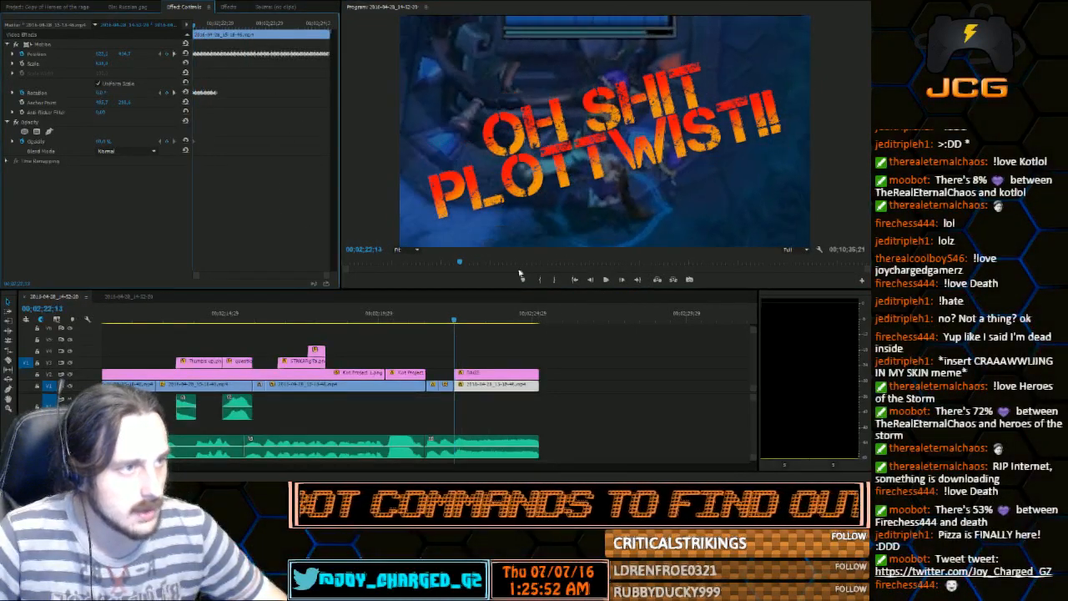
click(604, 282)
click(605, 282)
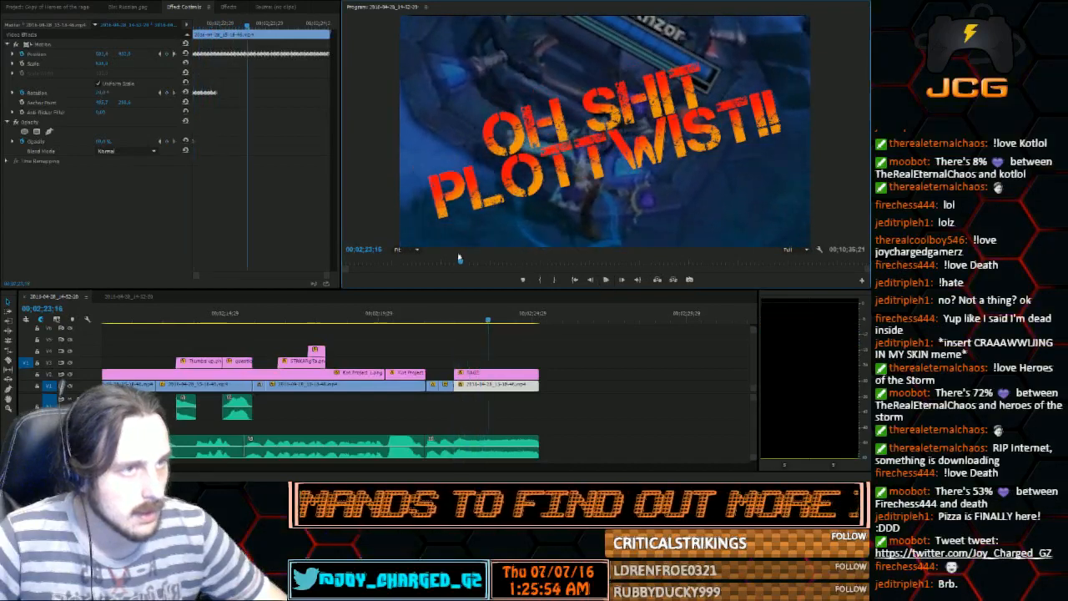
Copy all rotation keyframes of the gameplay clip and paste them at 00;02;22;29
click(218, 25)
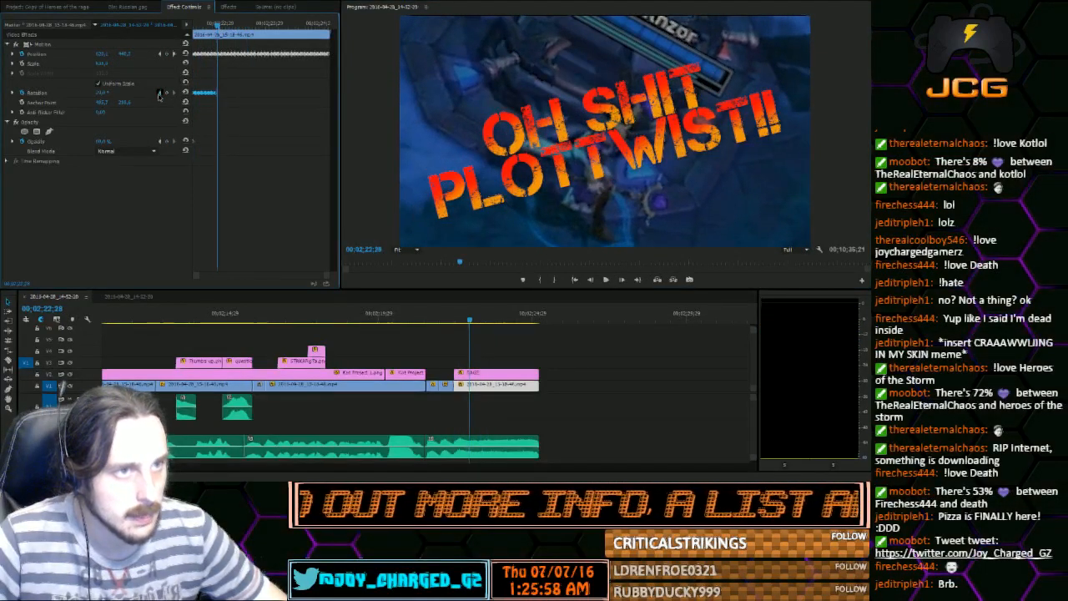
key(Left)
key(Right)
key(Right)
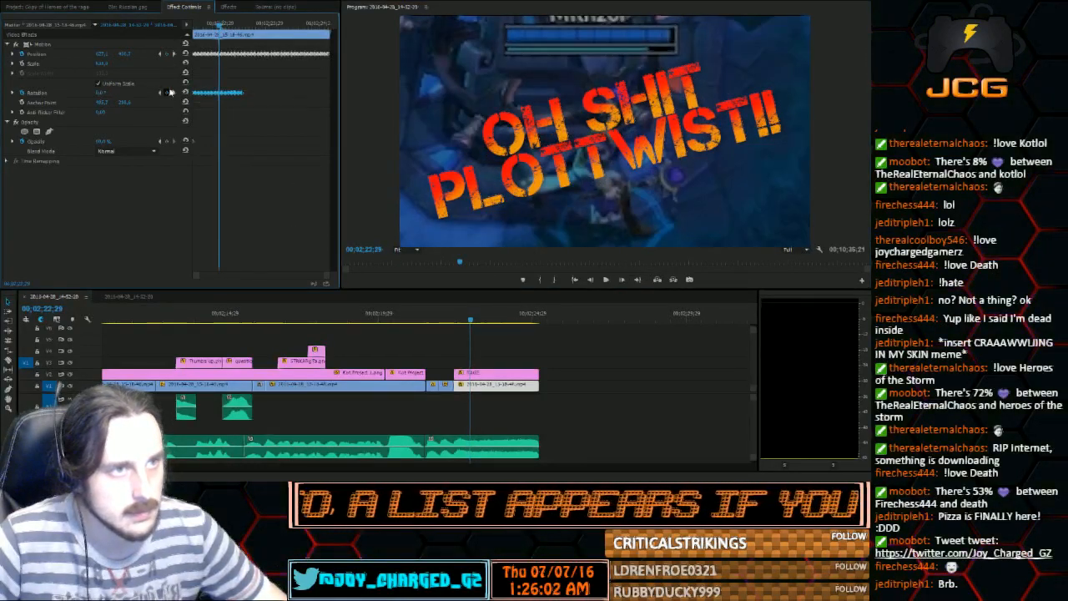
Copy the extended run of rotation keyframes and paste it at 00;02;23;15
click(260, 26)
click(160, 93)
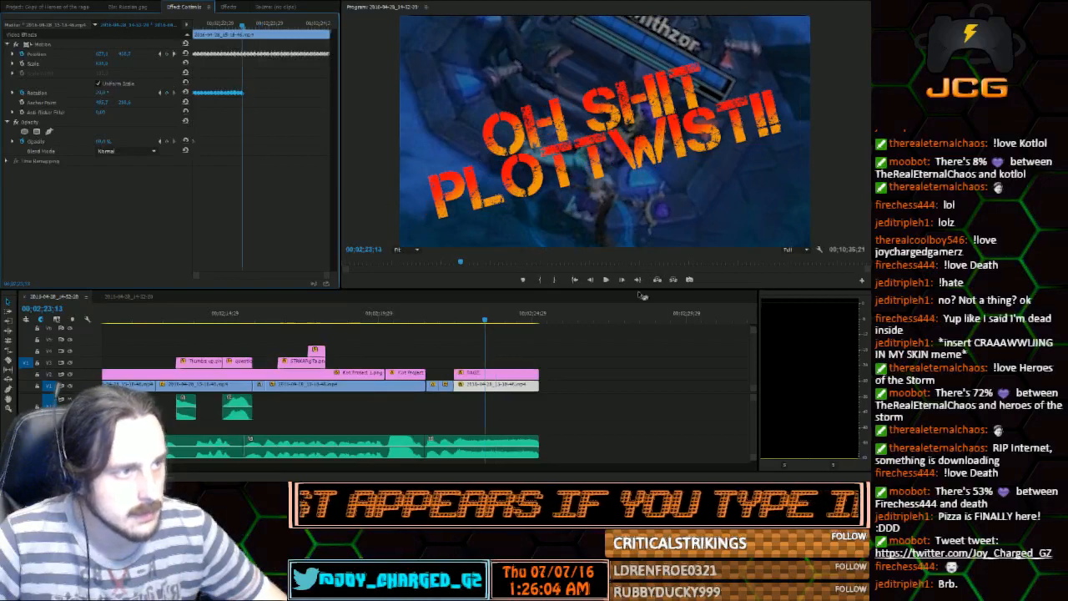
key(Right)
key(Right)
key(Right)
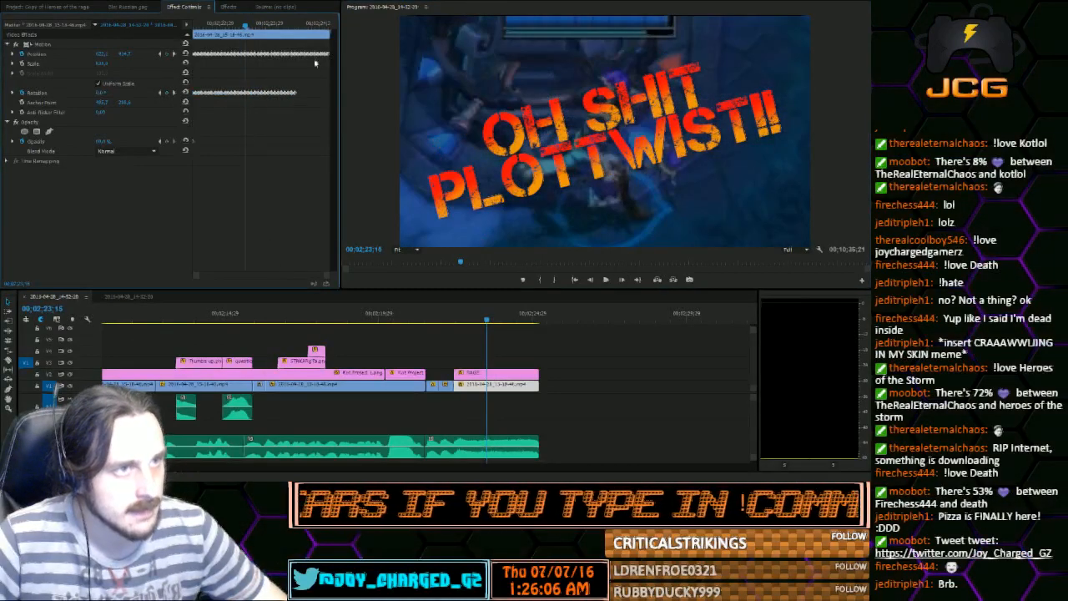
Paste the rotation keyframes after the last one to fill the rest of the clip, and play back the shaking title shot
click(304, 26)
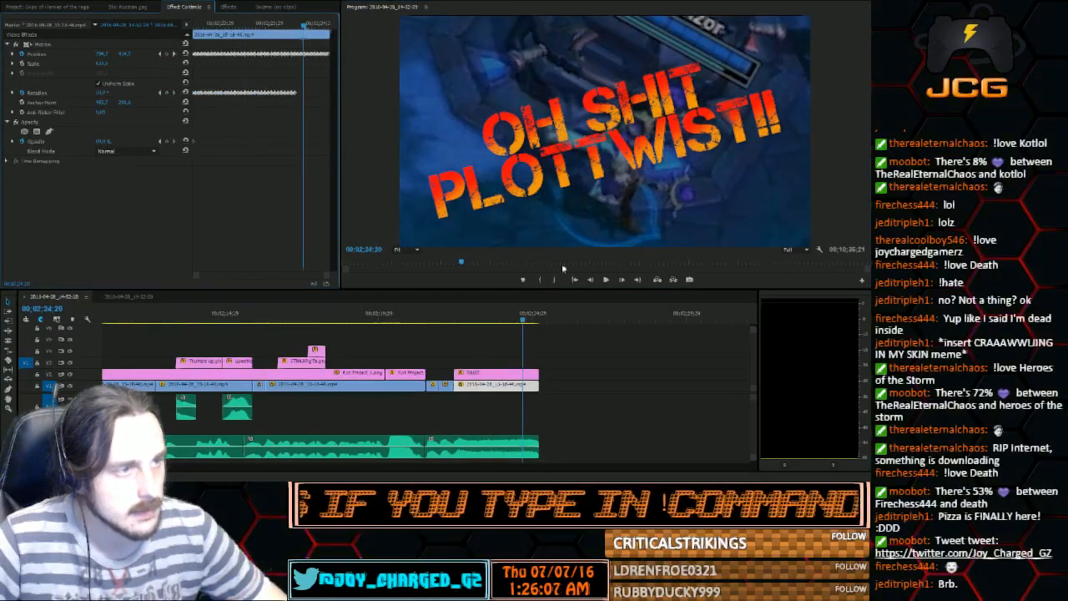
click(160, 93)
key(Right)
key(Right)
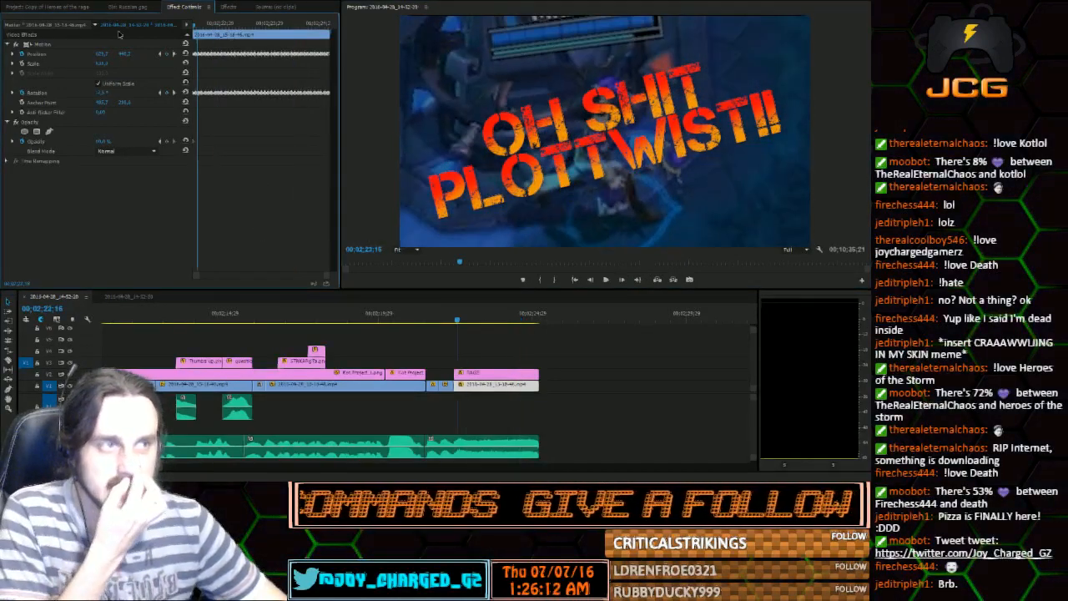
click(606, 279)
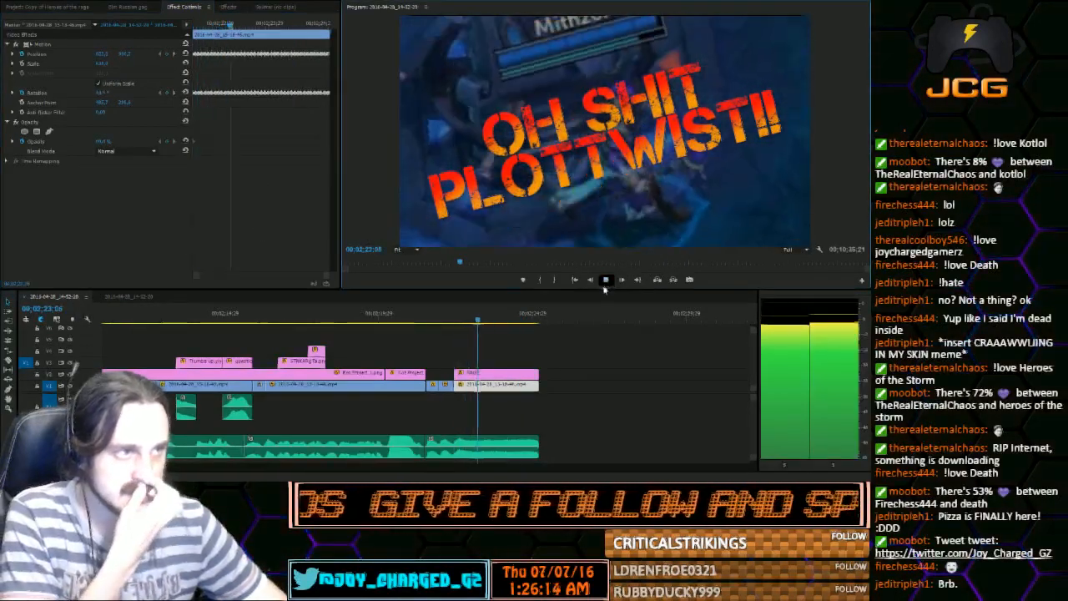
click(605, 280)
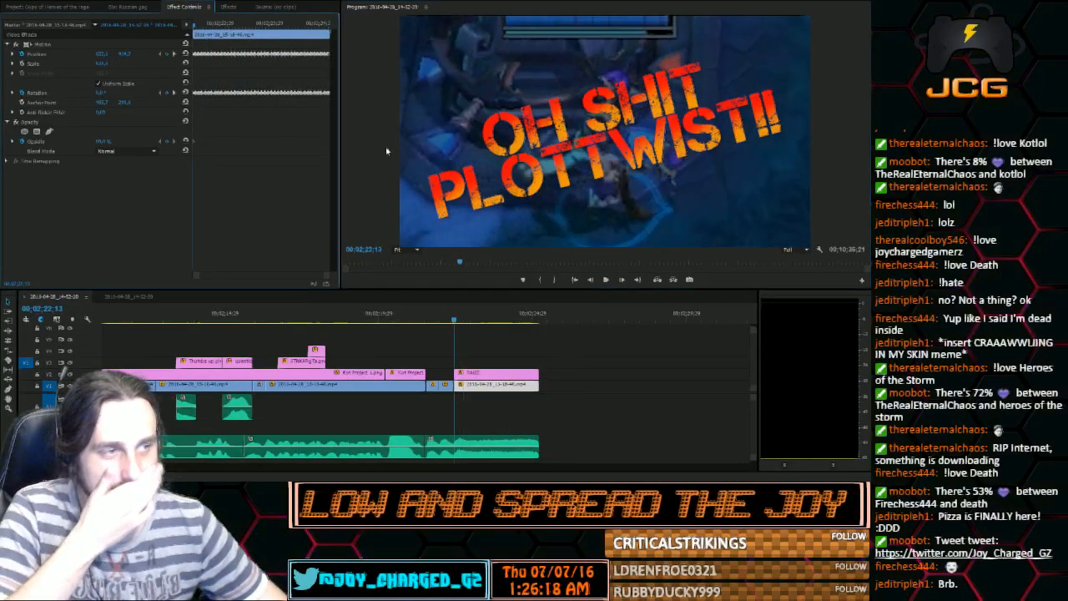
click(617, 281)
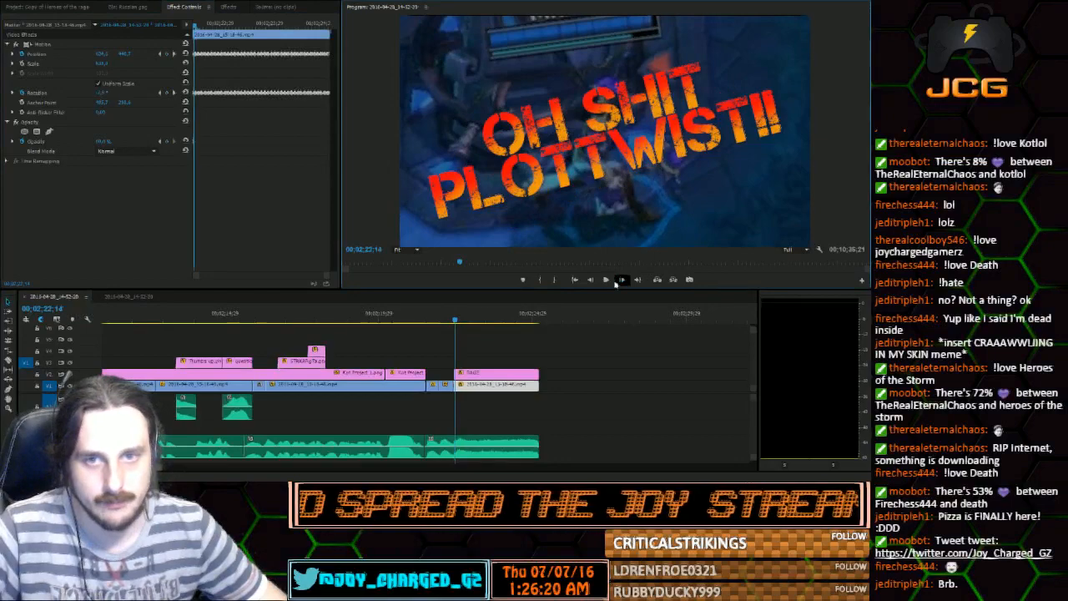
click(606, 280)
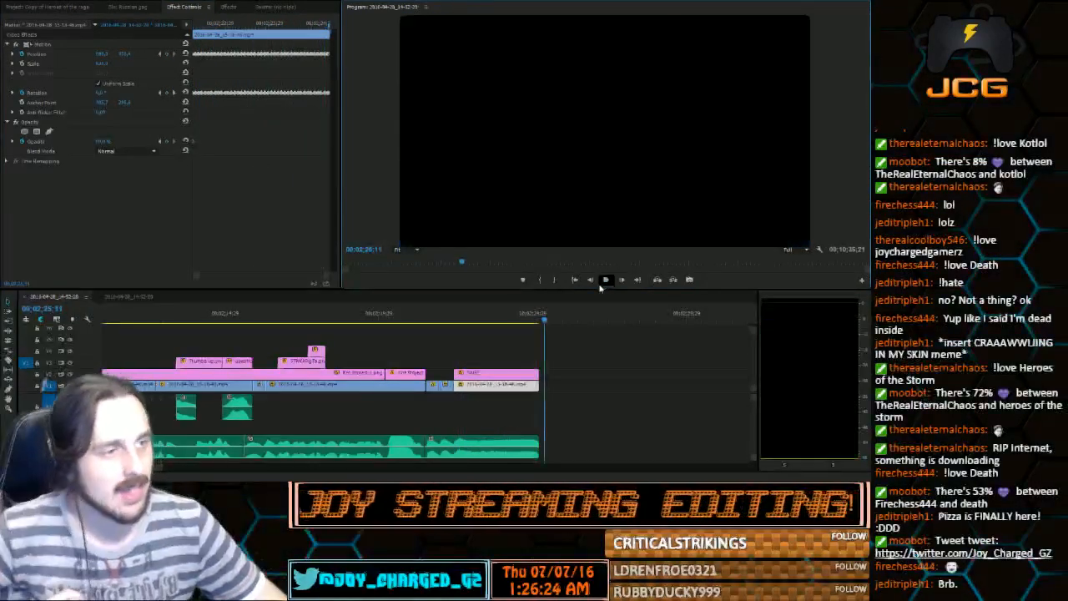
Close the timeline gap after the plot-twist shot with a ripple delete and play the gameplay that follows
drag(159, 470, 186, 469)
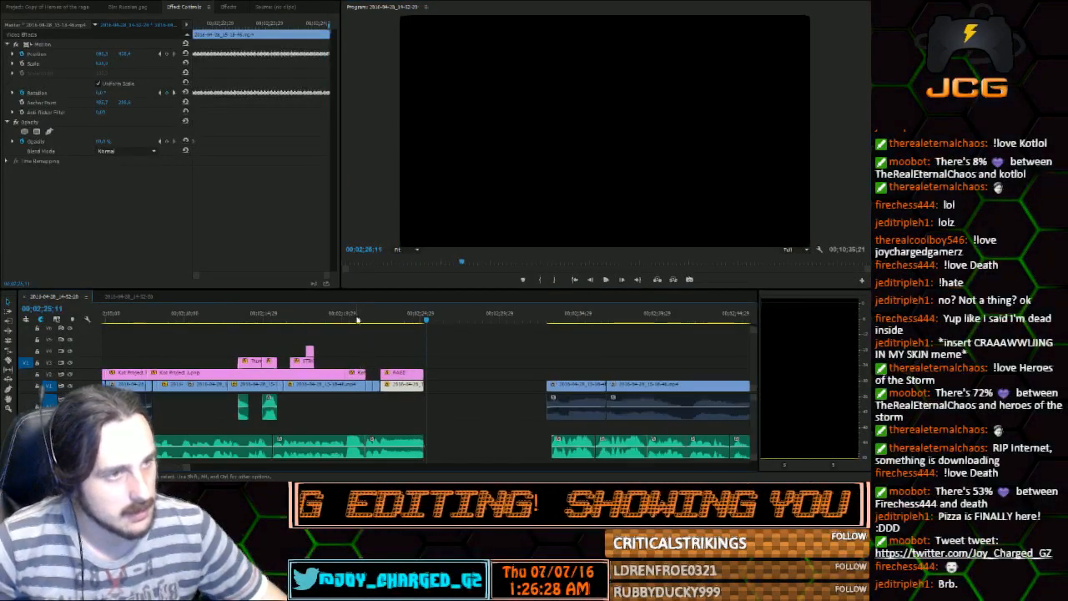
drag(357, 320, 427, 318)
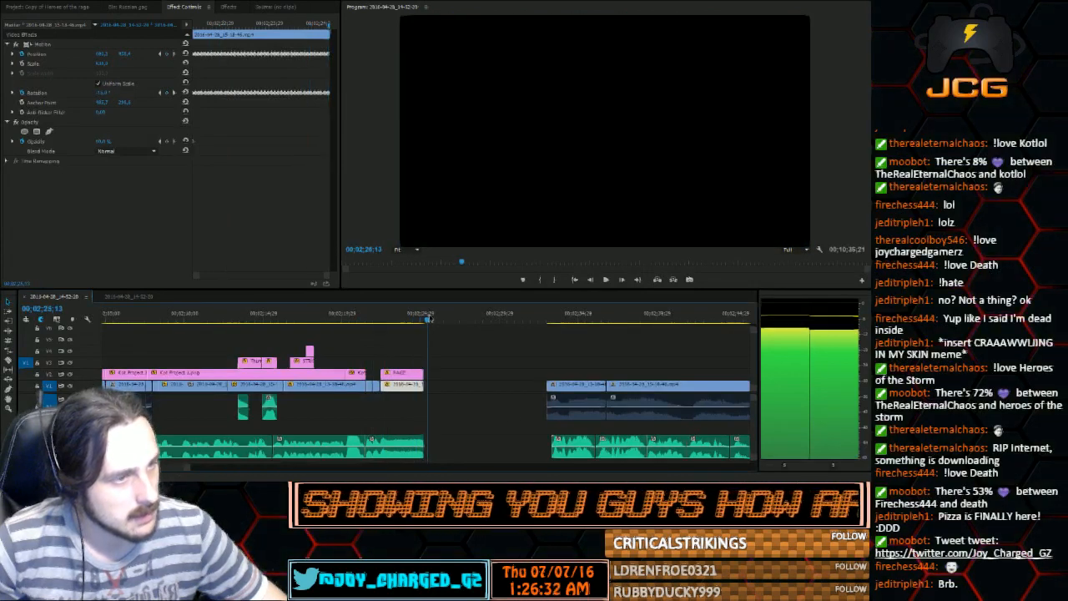
click(498, 410)
key(Delete)
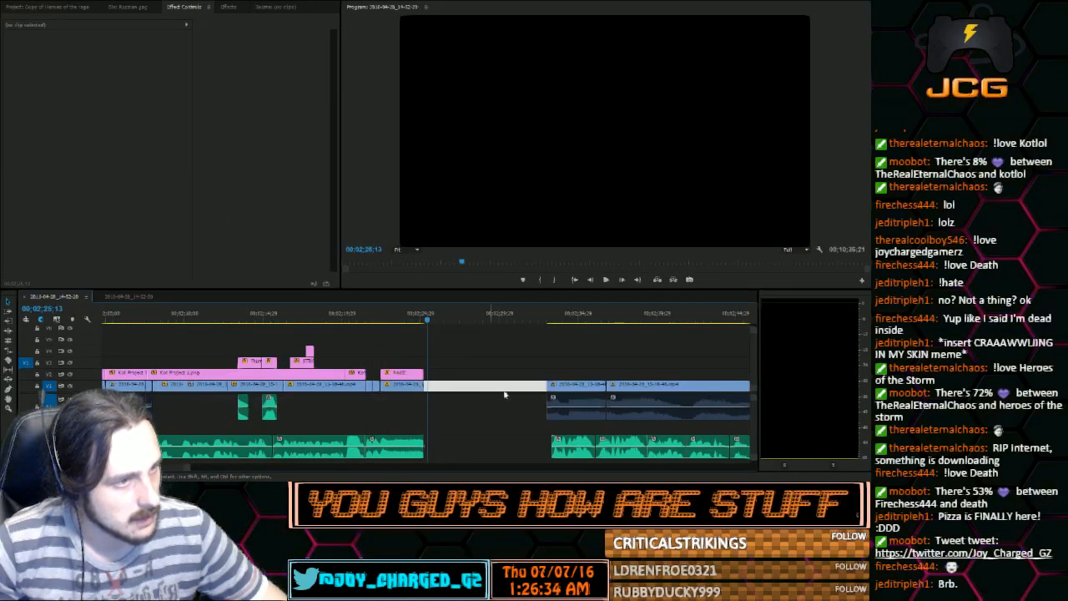
click(605, 279)
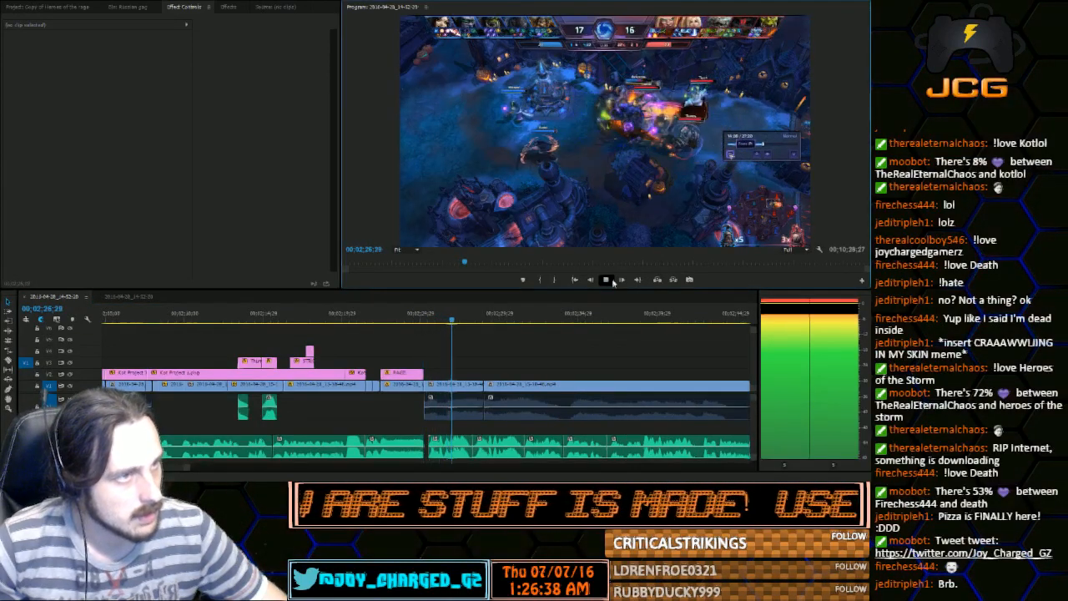
Move all the commentary audio clips after the RAGE title shot earlier to close the gap on their track
click(612, 281)
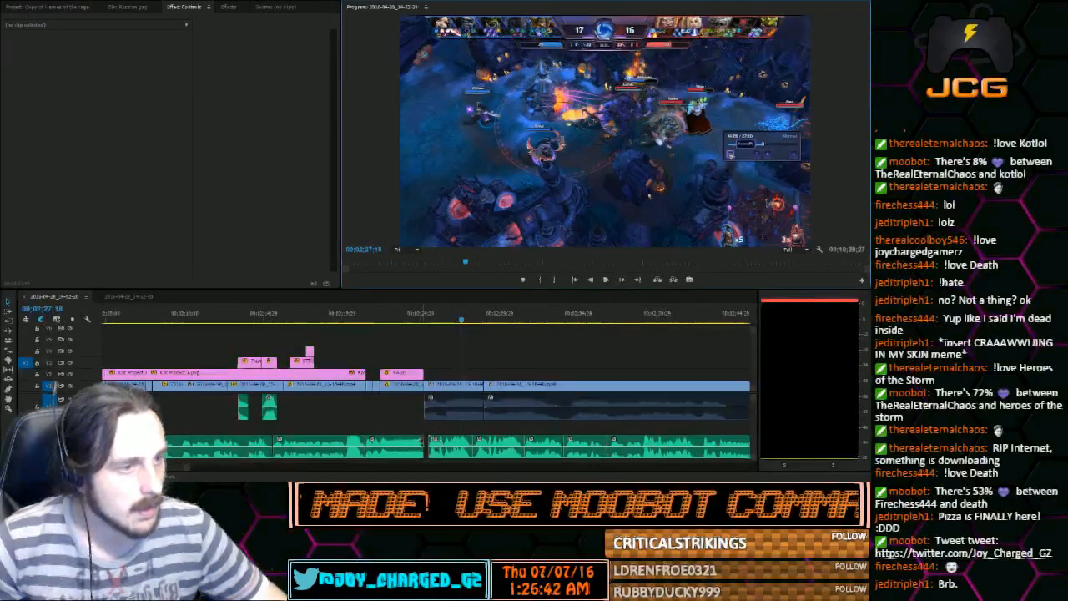
click(425, 440)
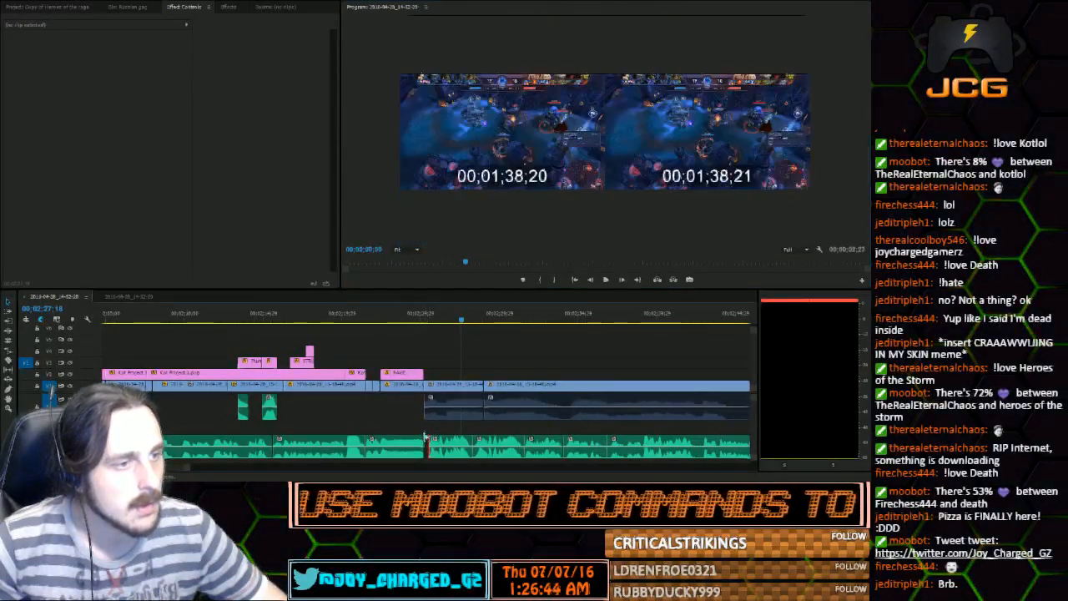
drag(422, 435, 435, 432)
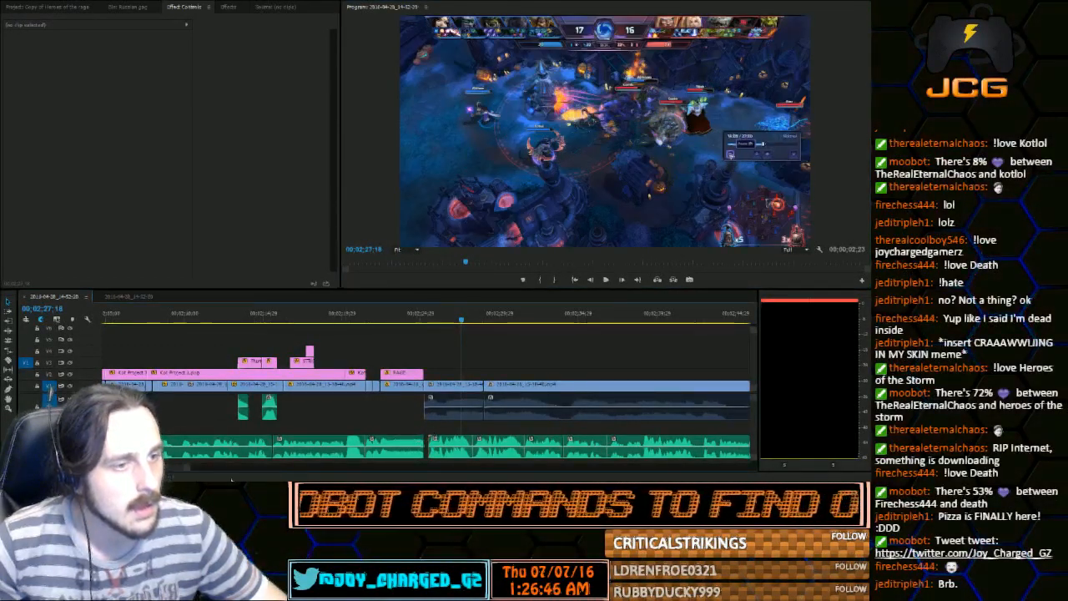
drag(191, 469, 153, 470)
drag(548, 447, 430, 445)
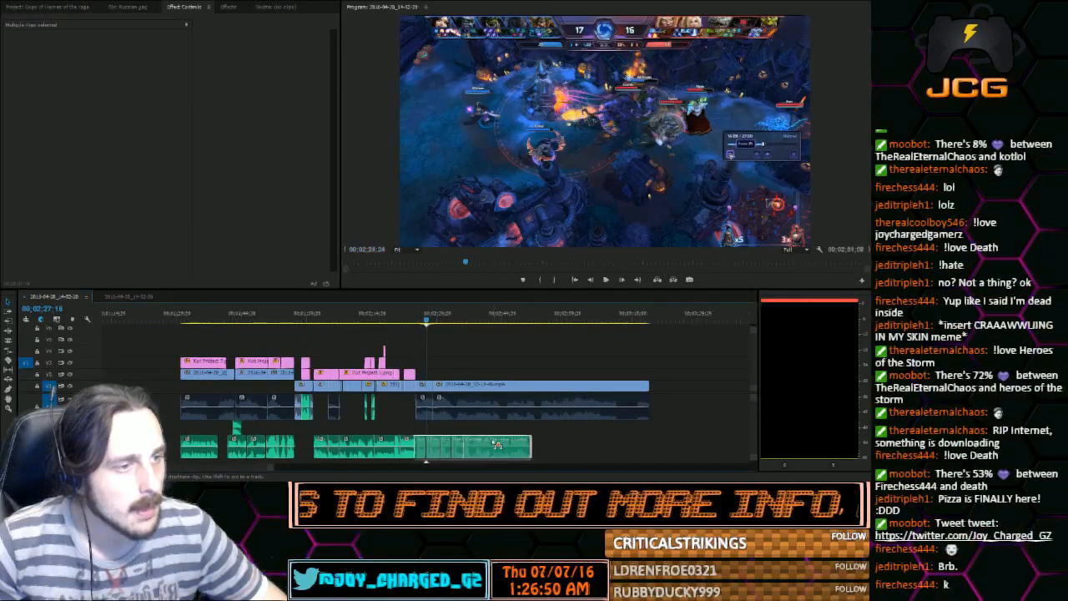
drag(499, 444, 498, 445)
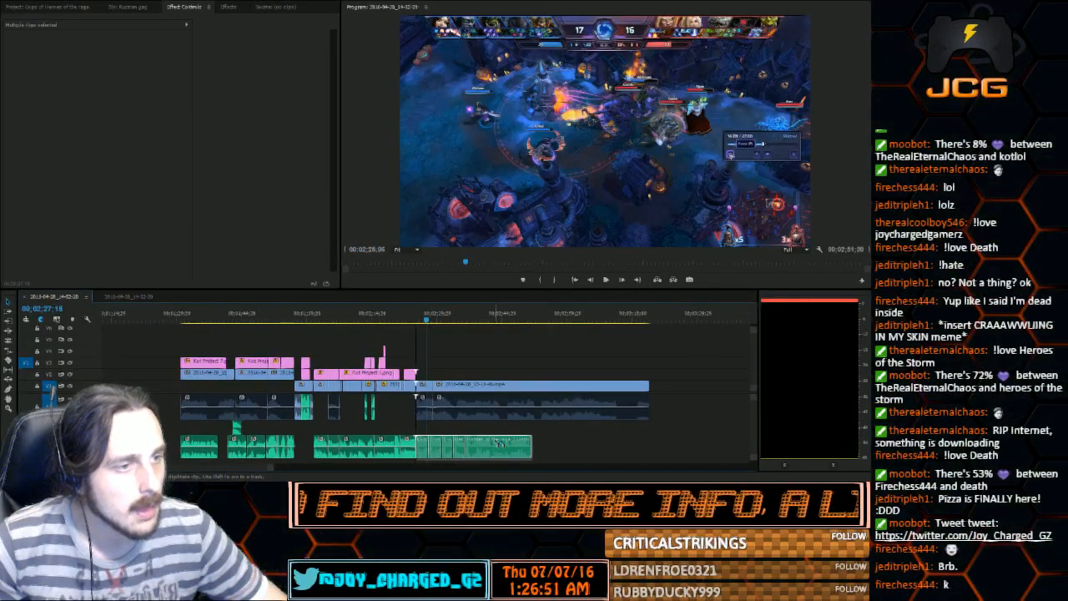
click(416, 332)
drag(274, 468, 202, 469)
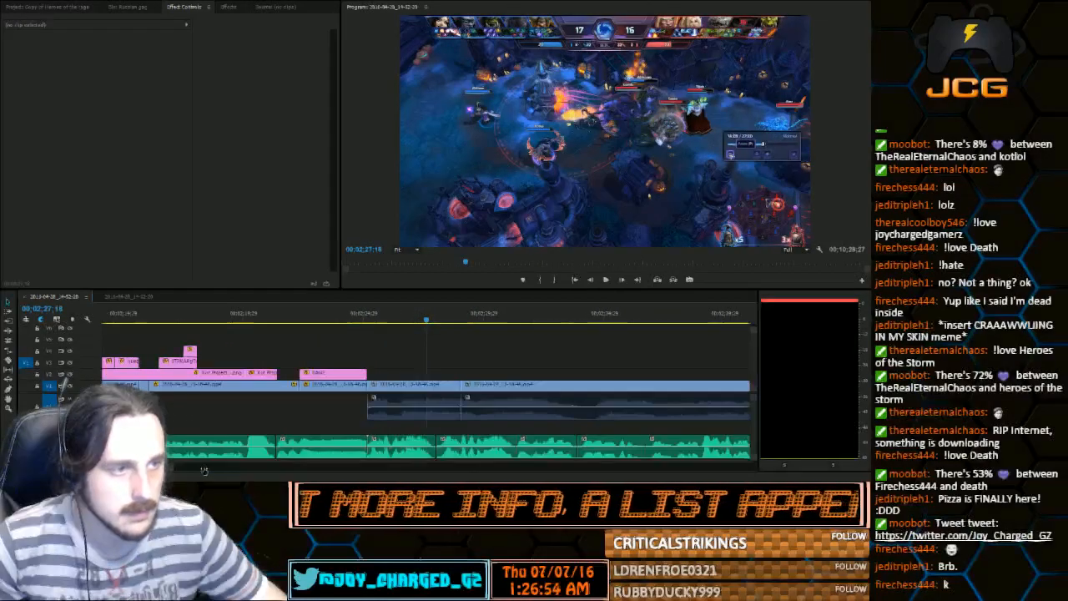
Play back the gameplay just after the RAGE title shot to check the shifted commentary, and save the project
click(373, 321)
click(606, 280)
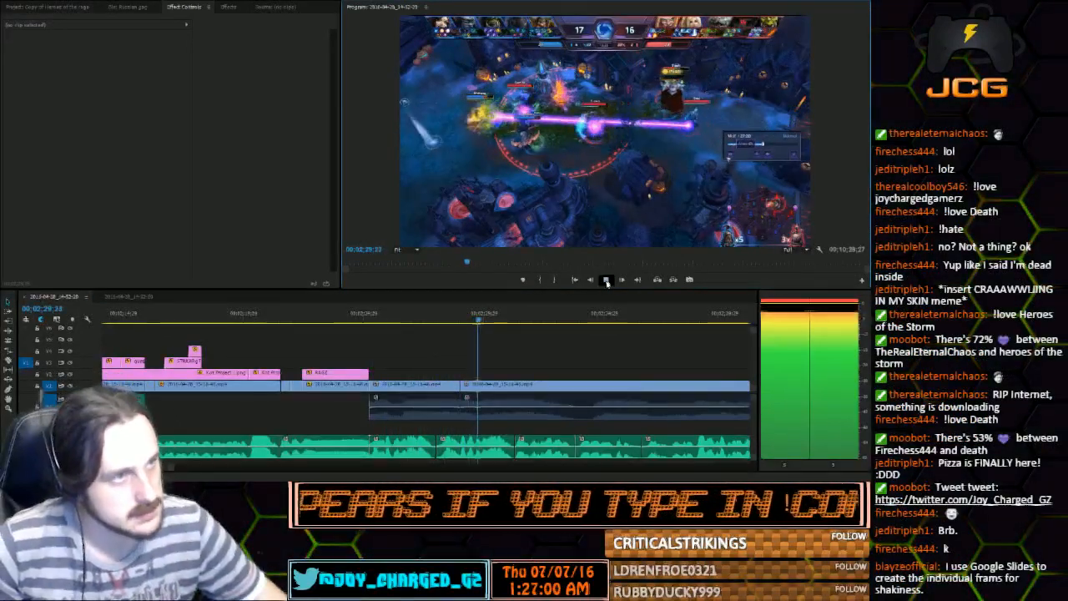
click(605, 280)
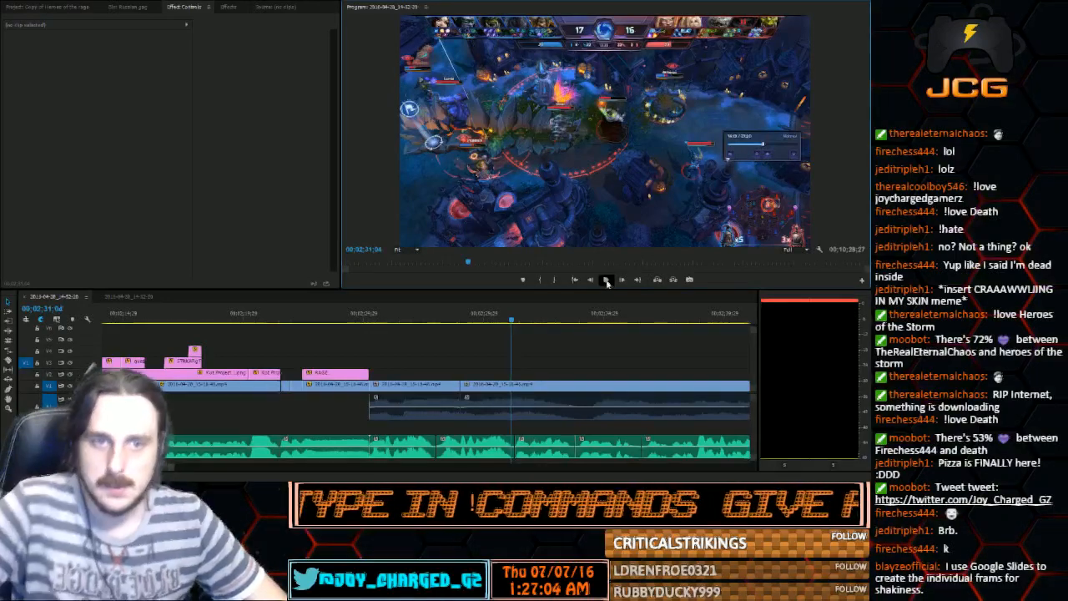
key(ctrl+s)
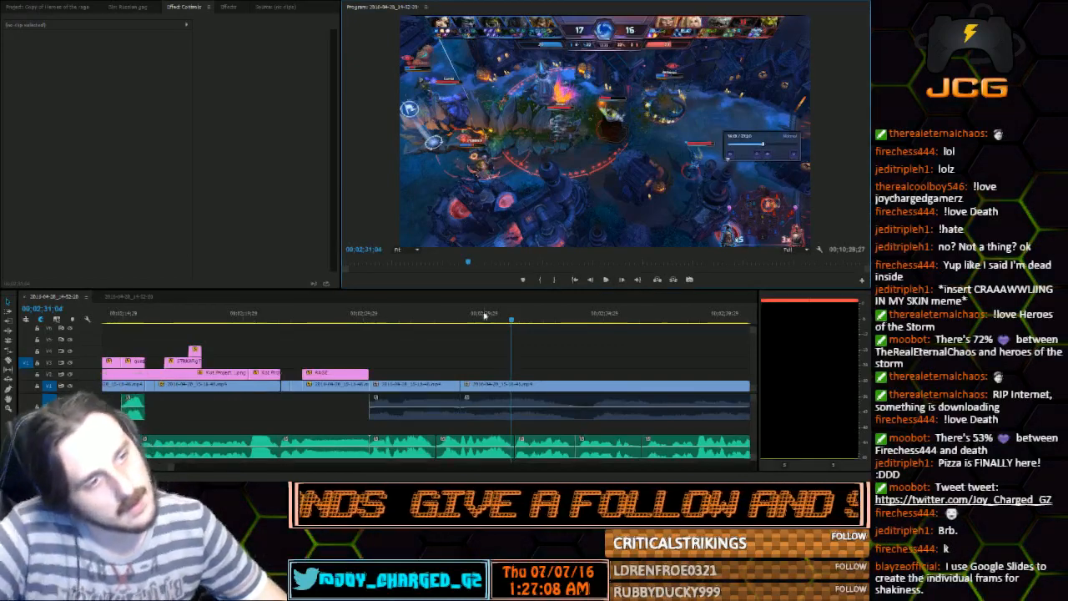
Place Kat Project 6.png above the gameplay at 00;02;25;06, directly after the RAGE title, and shrink it against the frame's right edge
click(370, 315)
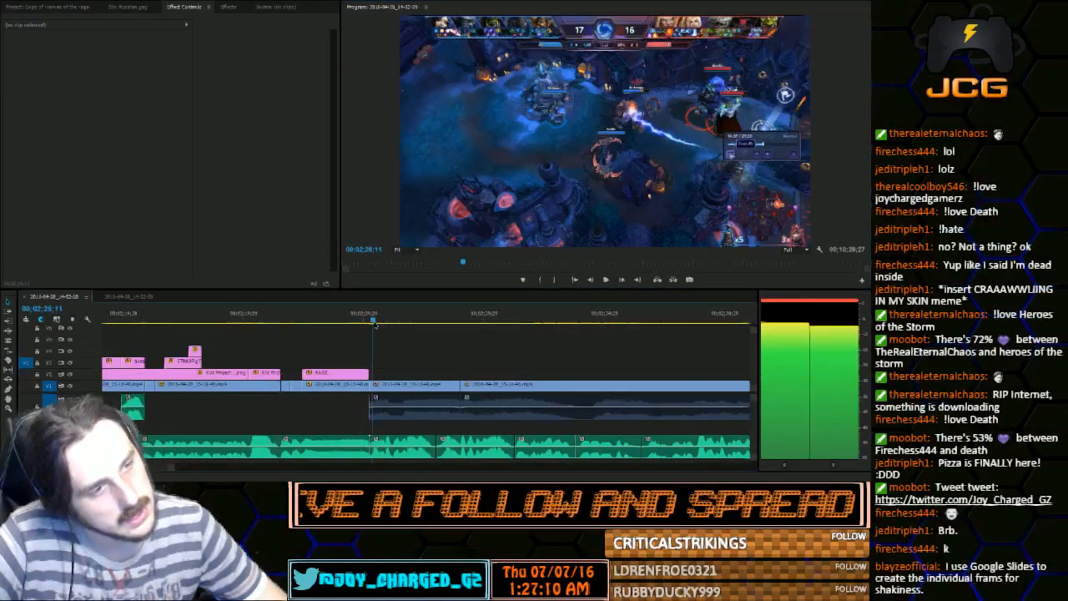
click(77, 10)
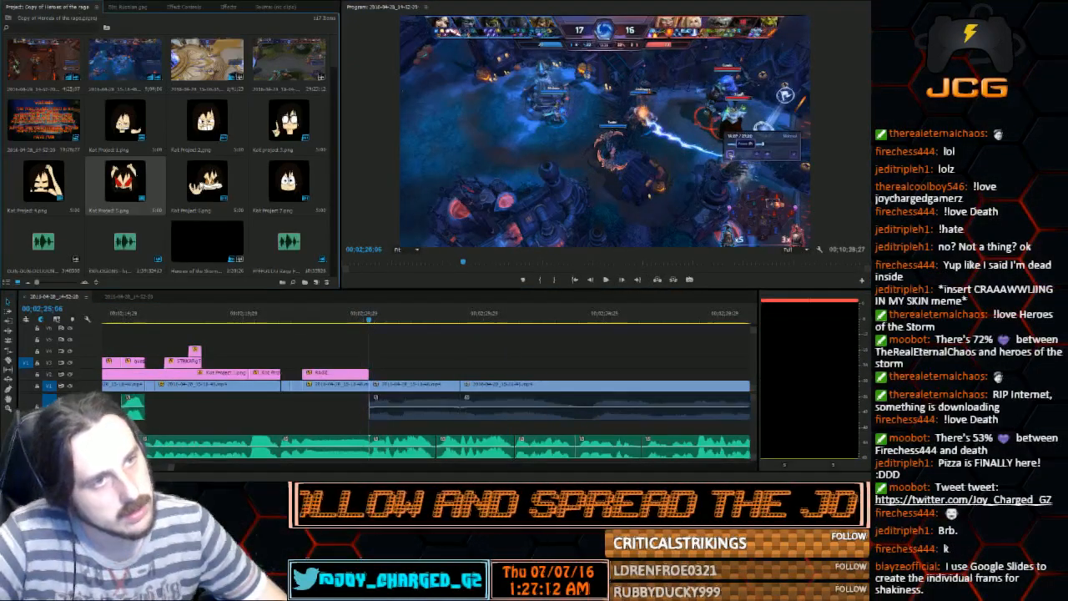
drag(207, 179, 375, 378)
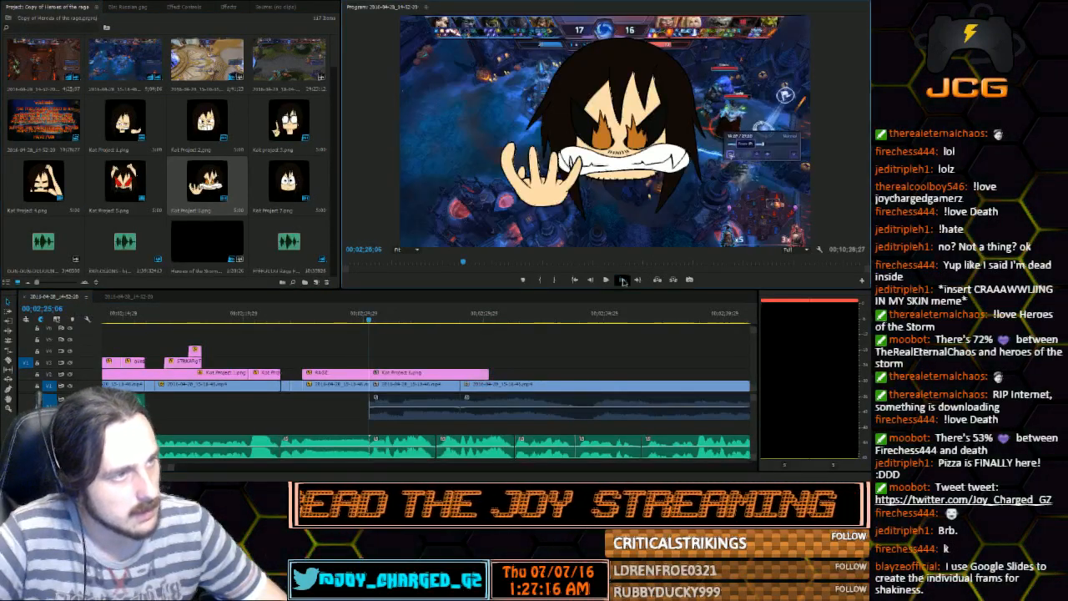
click(622, 280)
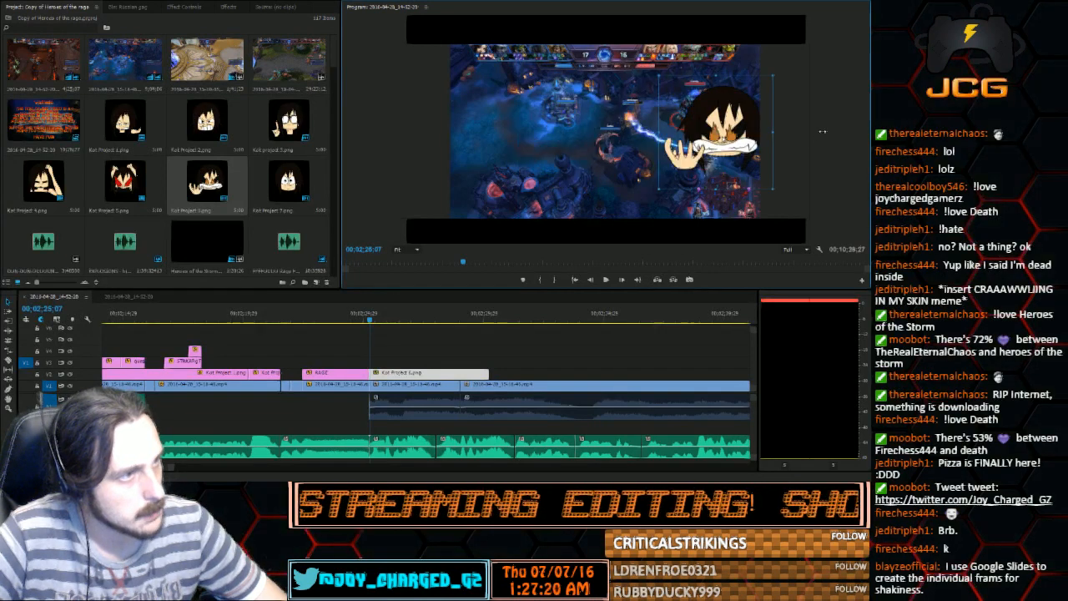
drag(822, 131, 759, 133)
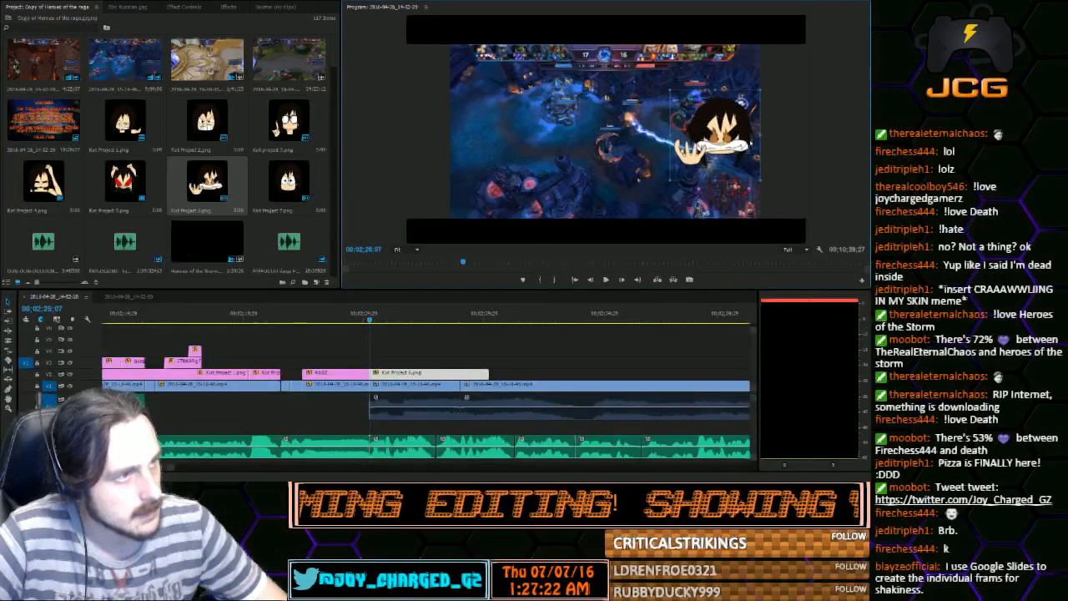
Play back the angry character reaction and shorten its image clip to end at the commentary cut near 00;02;28
click(605, 279)
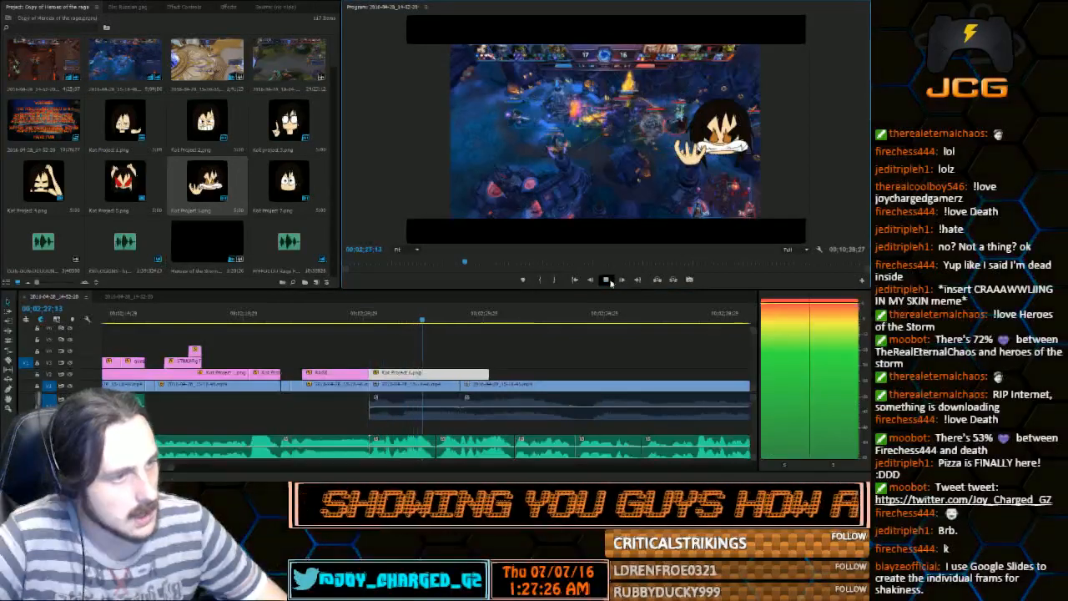
click(607, 281)
drag(484, 370, 429, 374)
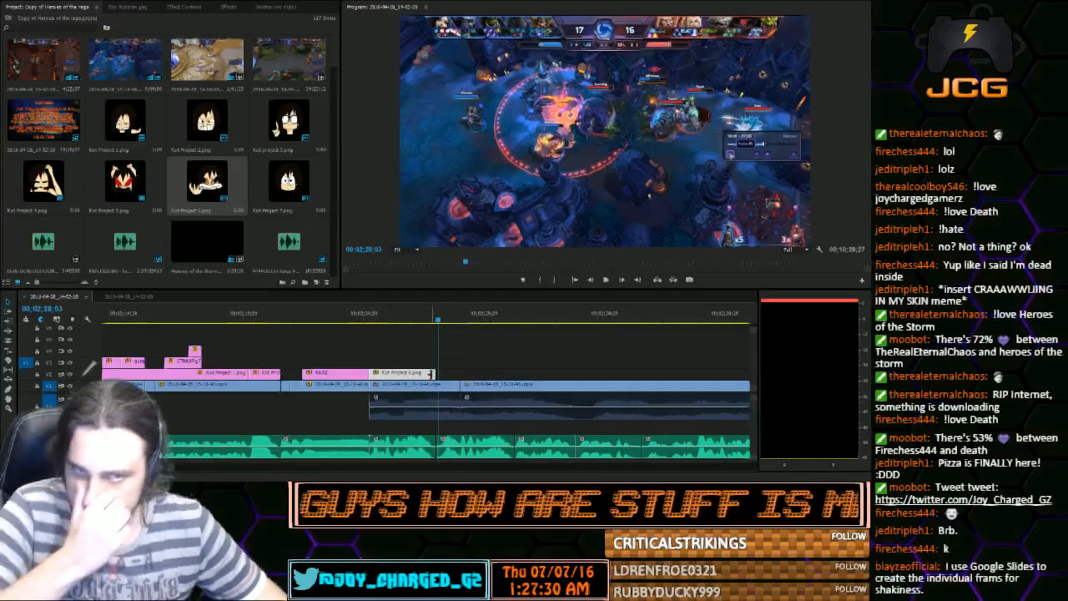